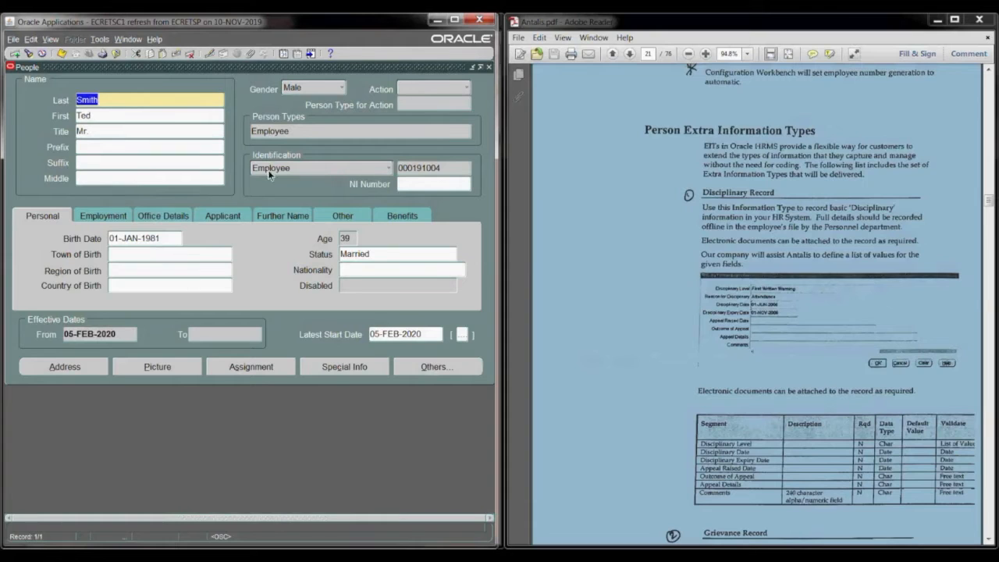
Step: Look at the employee's assignment form and at the Extra Information entry among the person's other navigation options
click(271, 366)
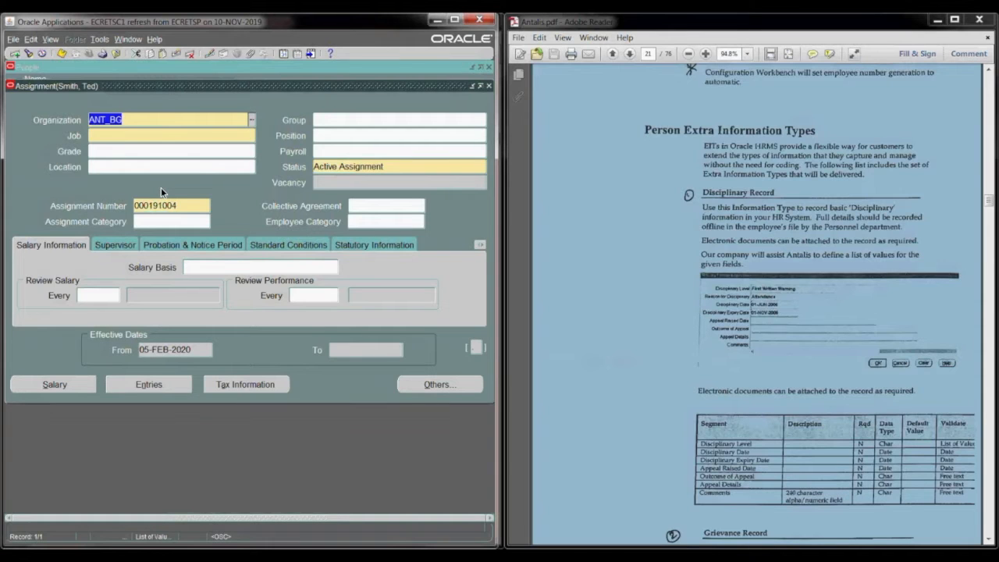
click(490, 85)
click(416, 366)
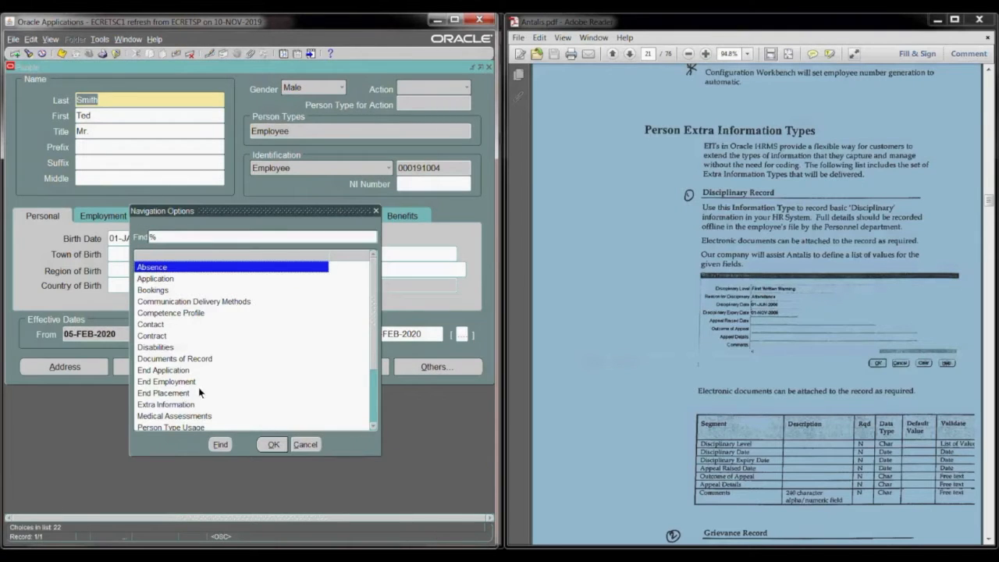
click(175, 404)
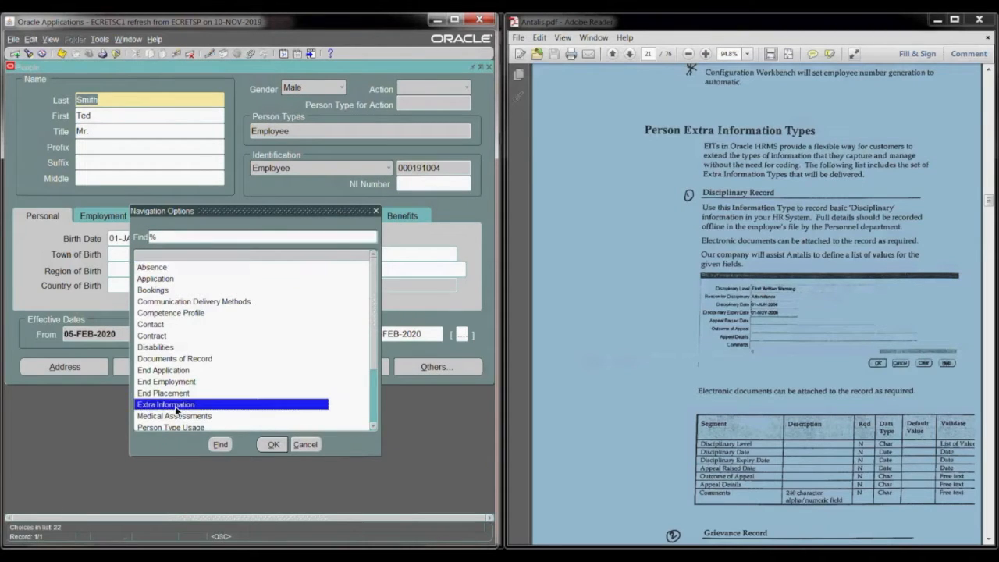
click(301, 445)
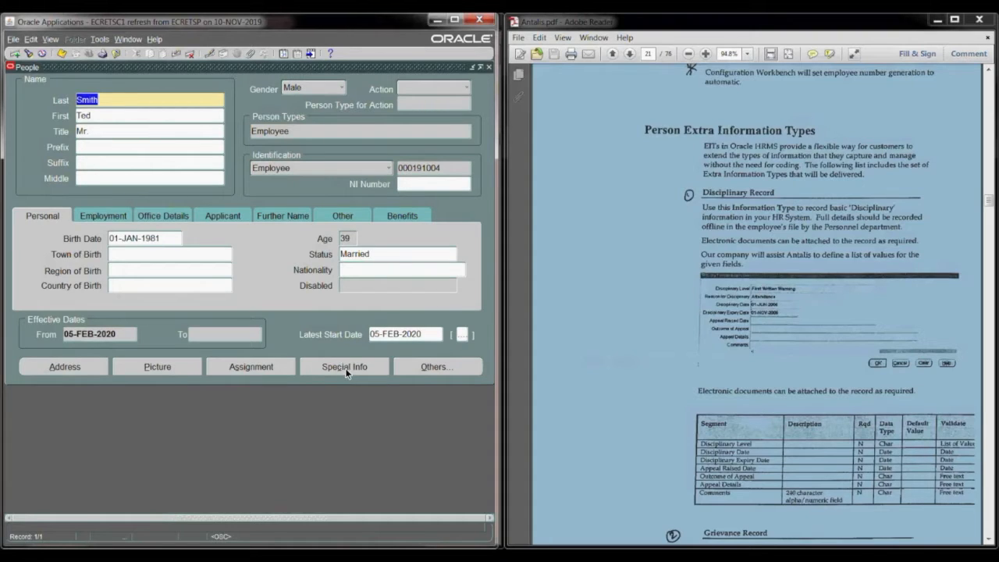
Step: Look for Extra Information among the other navigation options of the employee's assignment and return to the person record
click(275, 366)
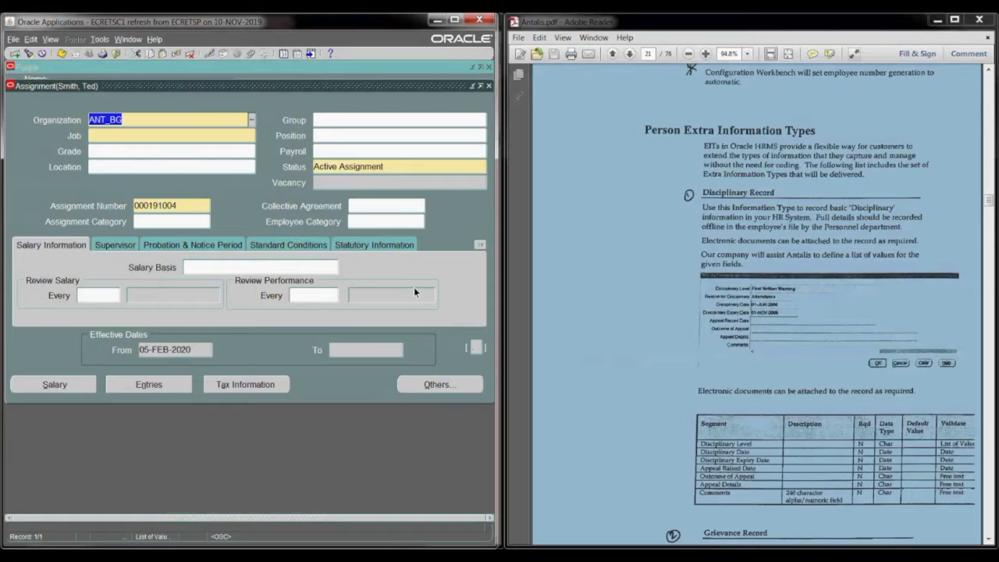
click(440, 385)
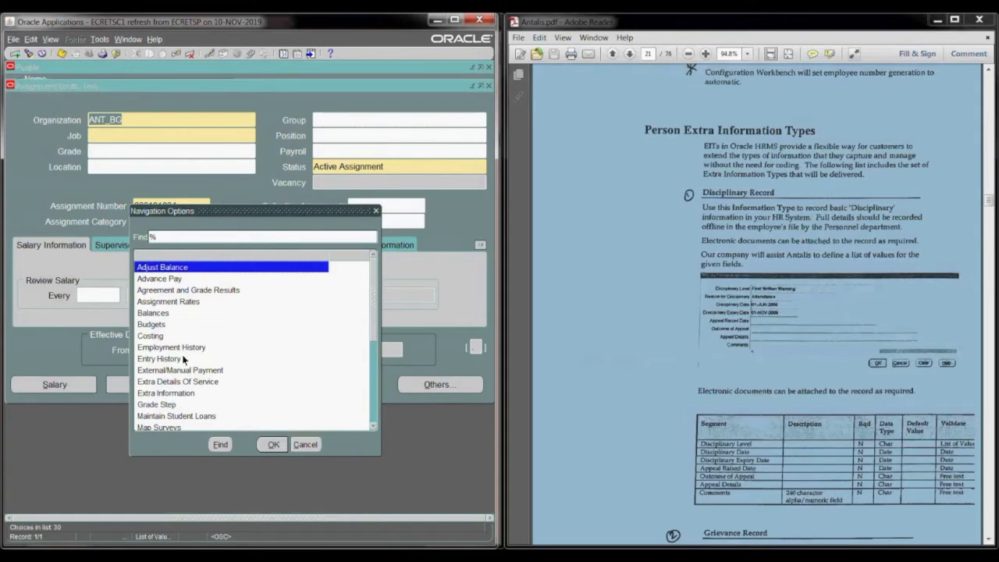
click(172, 394)
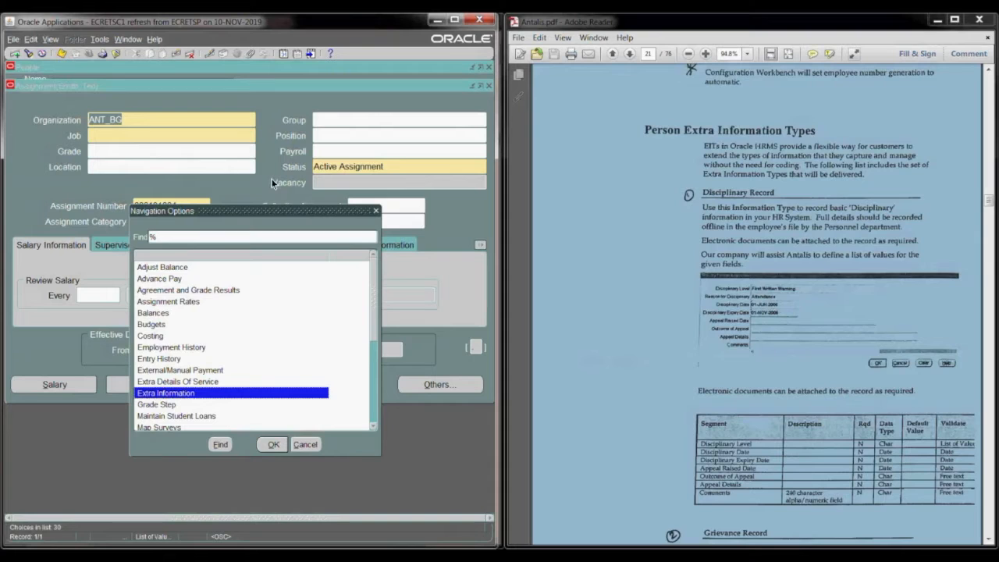
click(376, 211)
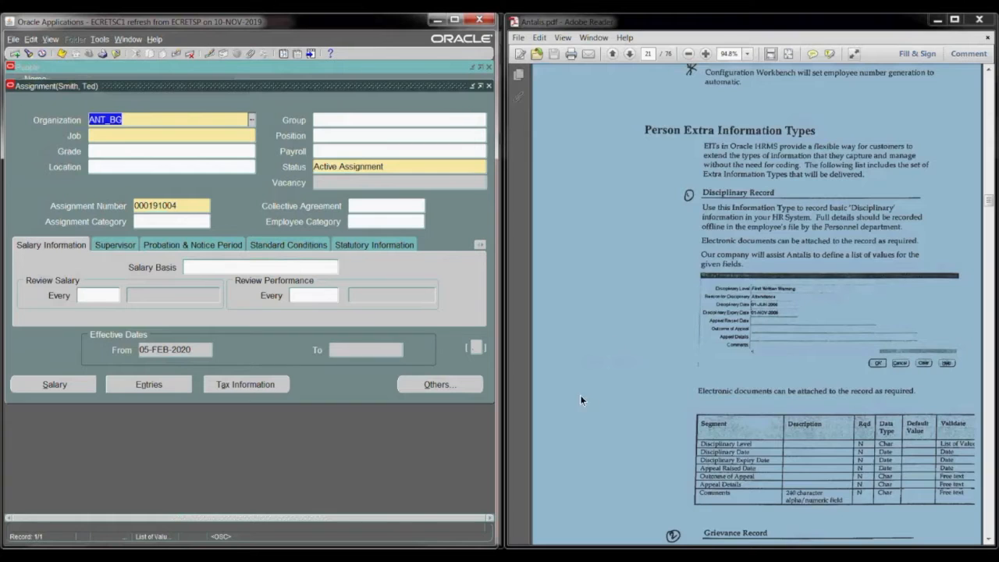
click(576, 350)
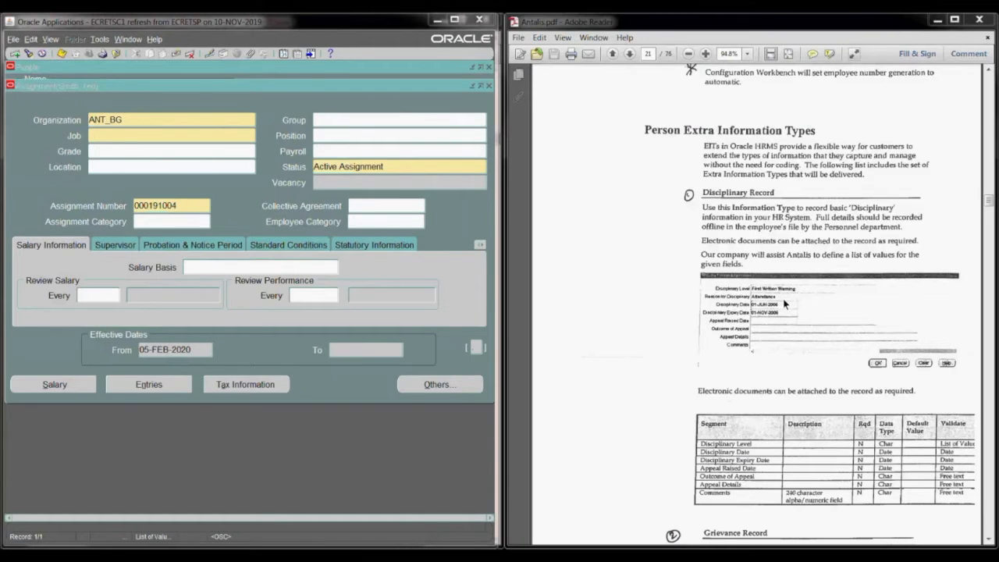
click(154, 436)
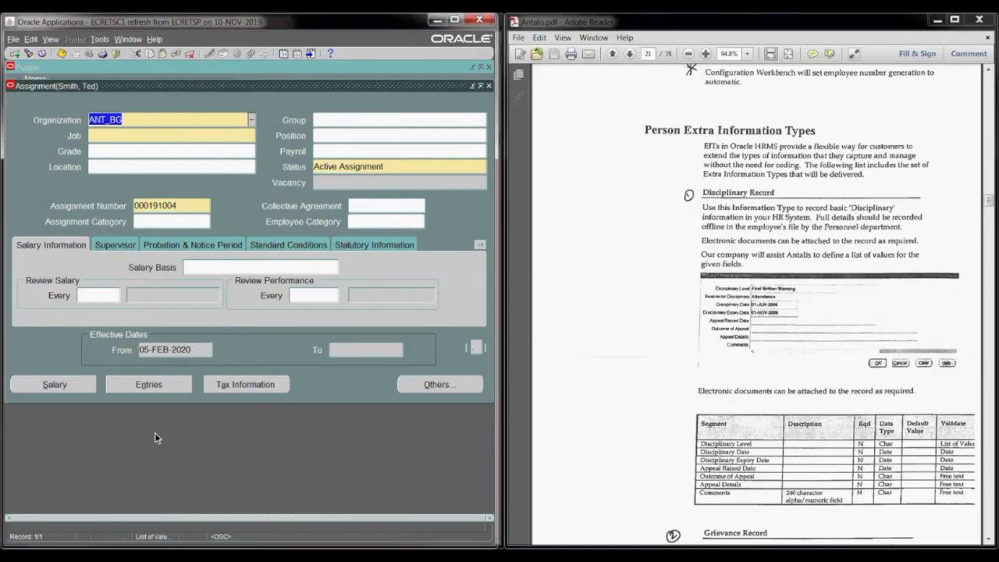
click(489, 87)
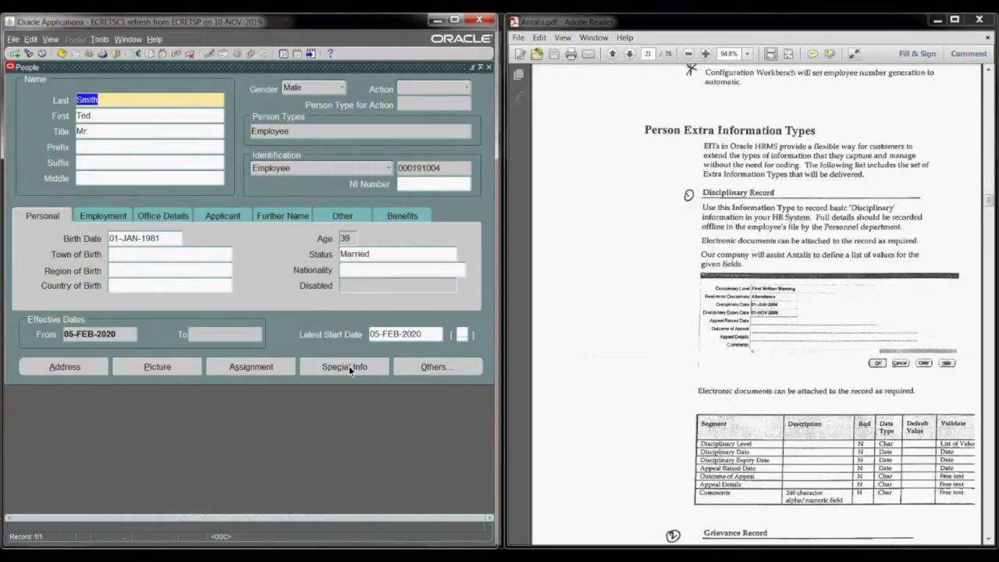
Step: View the person's Extra Information form and close it again
click(444, 367)
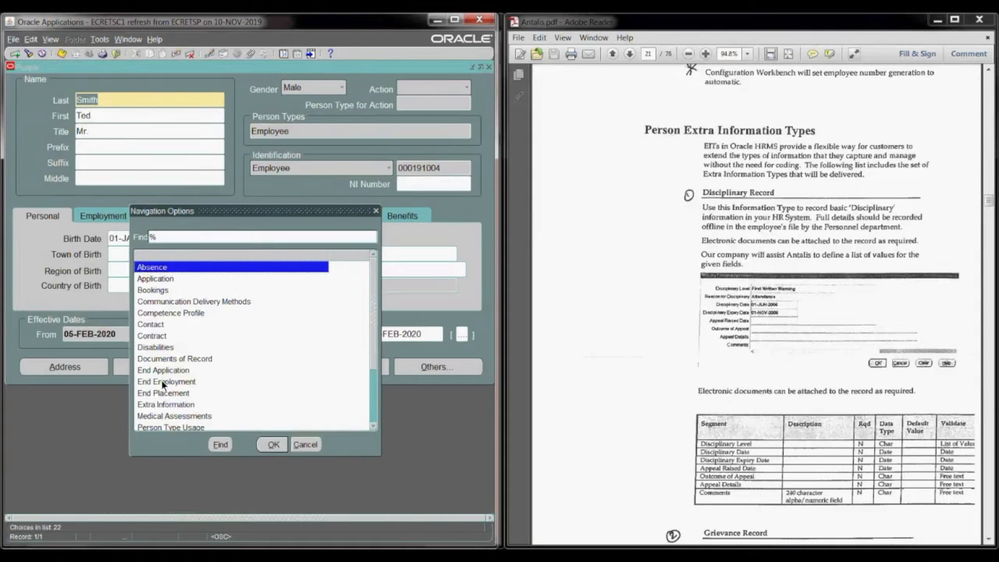
click(167, 405)
click(267, 445)
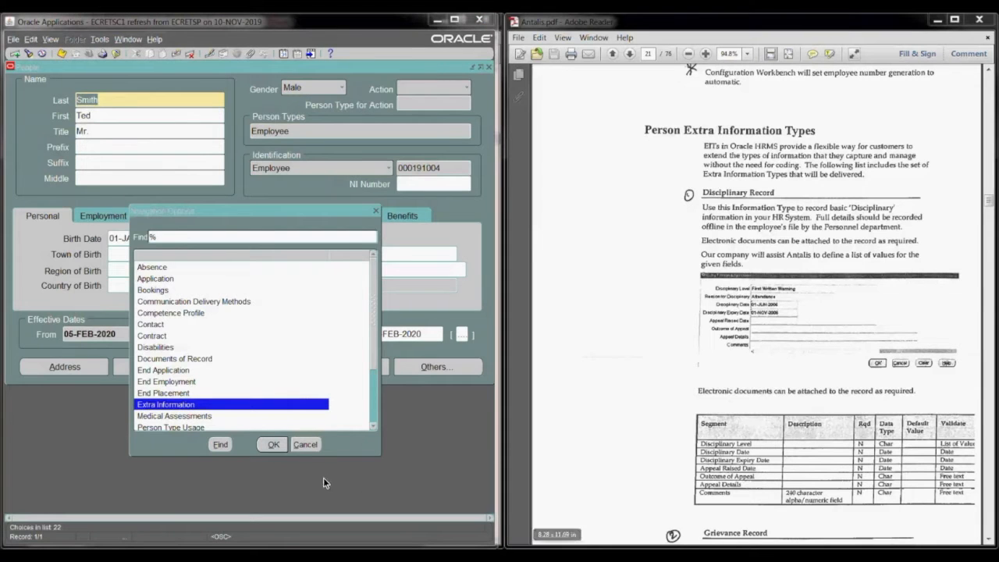
click(265, 444)
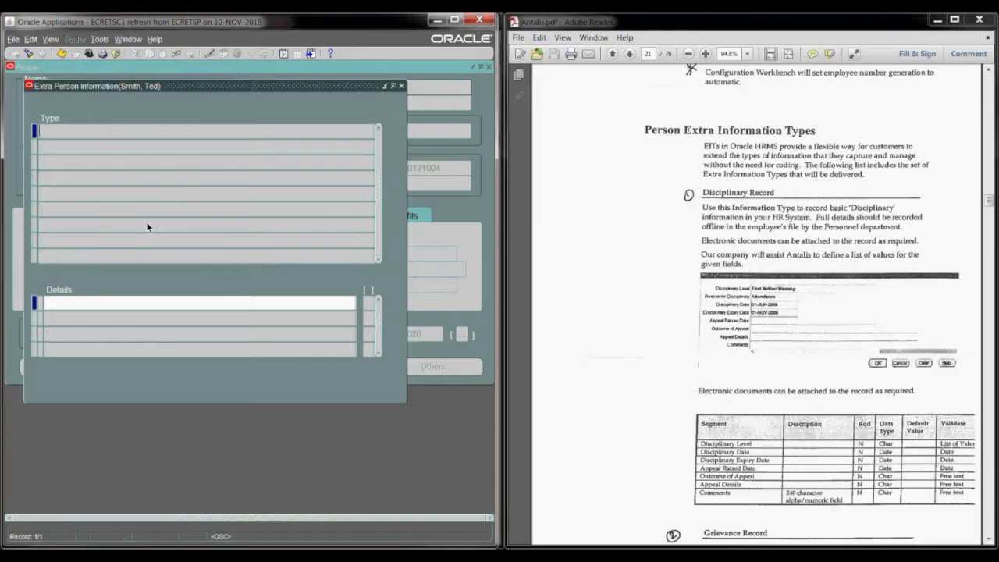
click(403, 86)
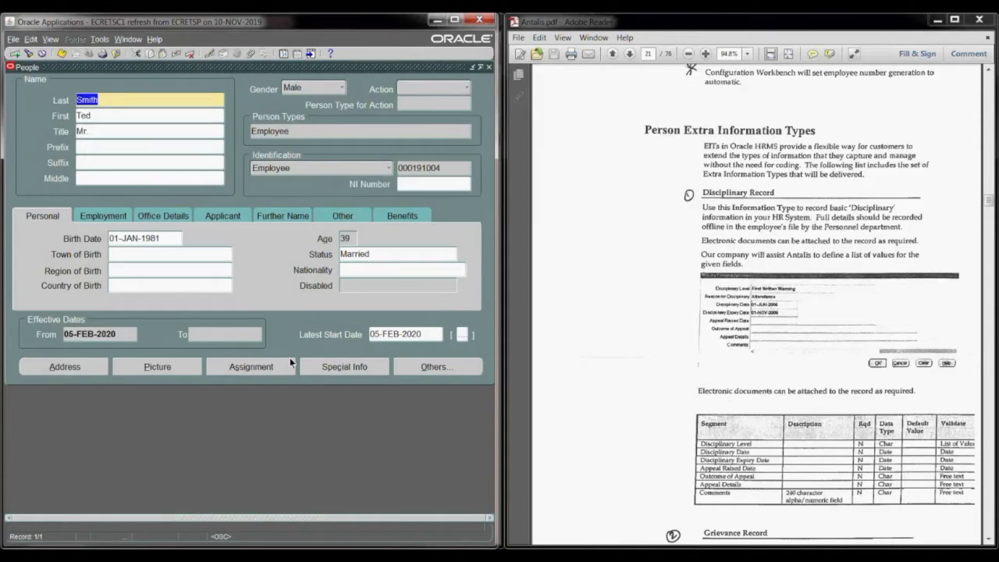
Step: Open the employee's assignment and look through all organizations with the wildcard %, leaving the Organization field as it is
click(265, 364)
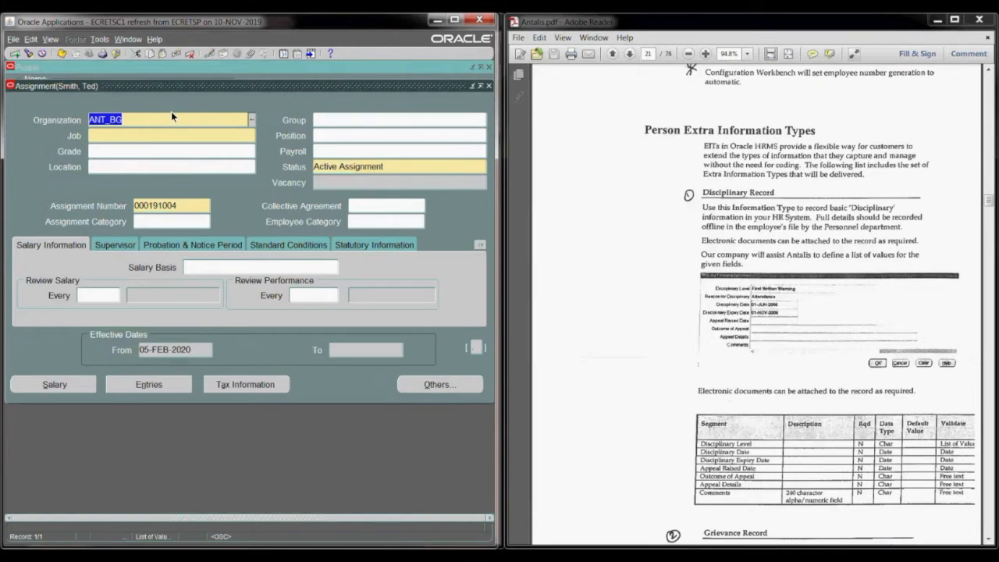
click(251, 122)
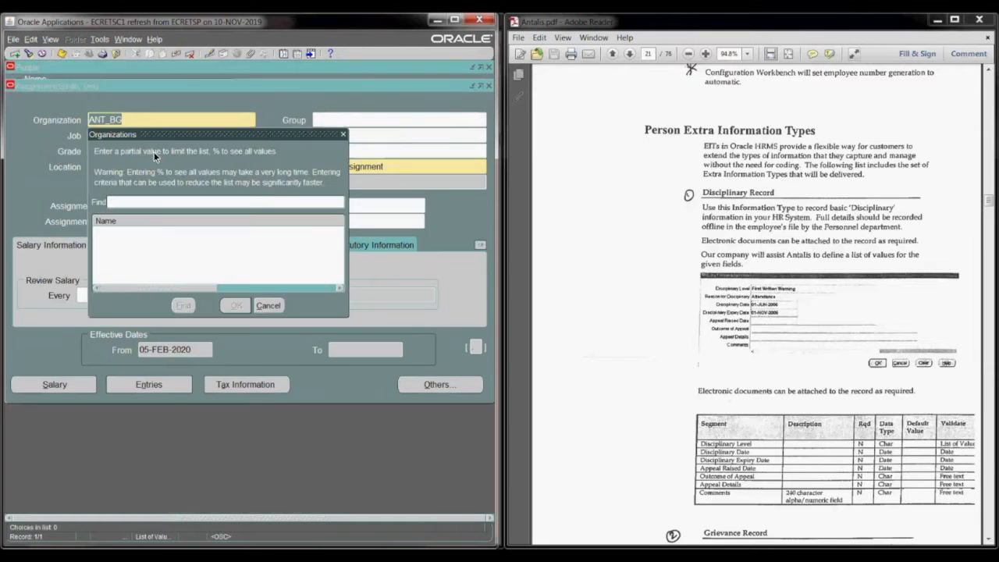
text(%)
click(182, 306)
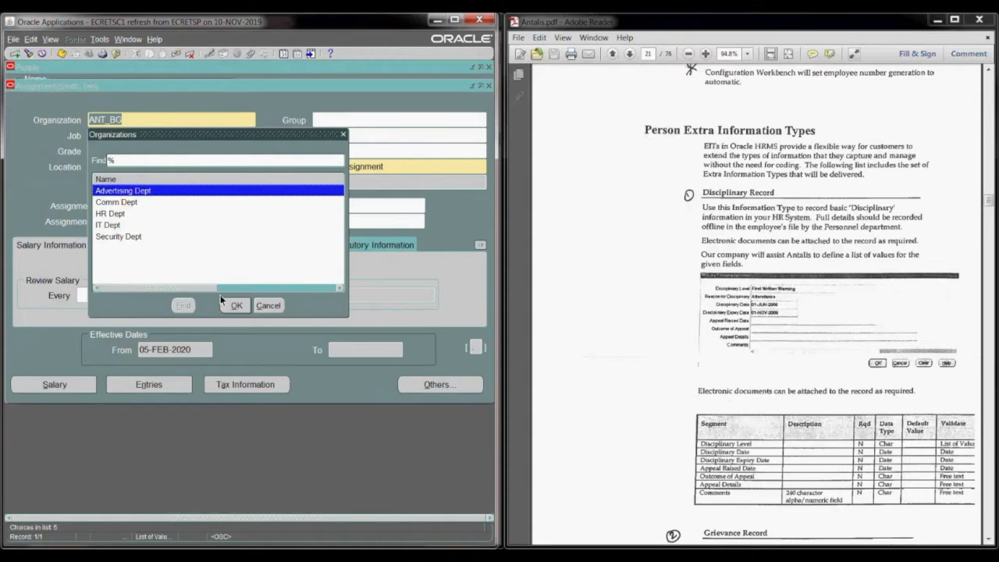
click(269, 305)
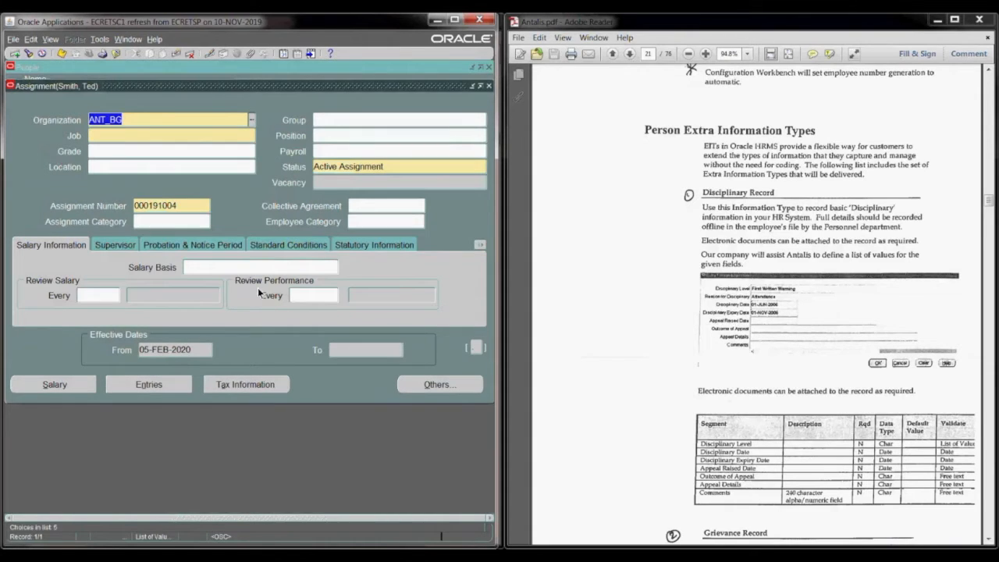
Step: Look through all jobs selectable for the assignment with the wildcard %, without choosing one
click(130, 136)
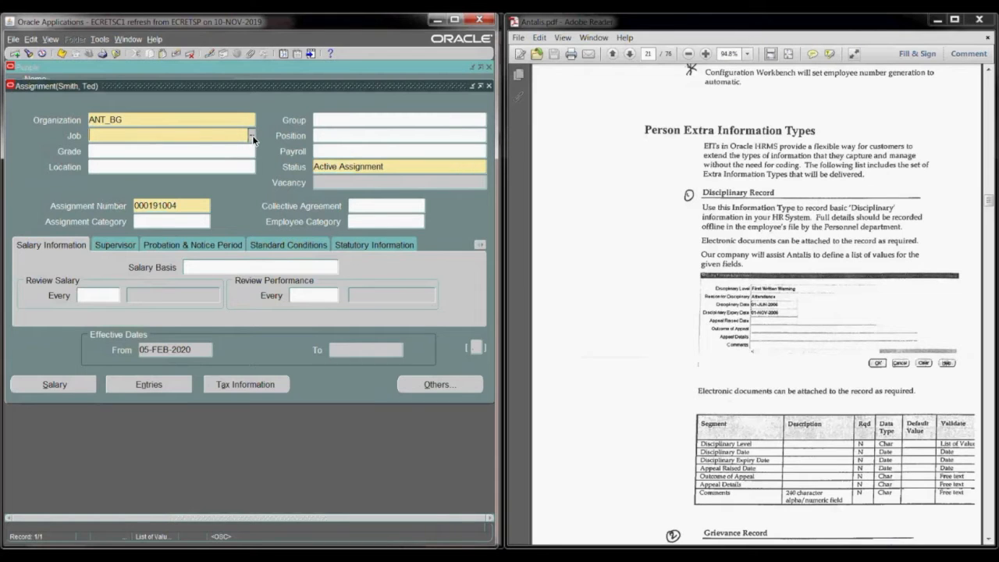
key(ctrl+l)
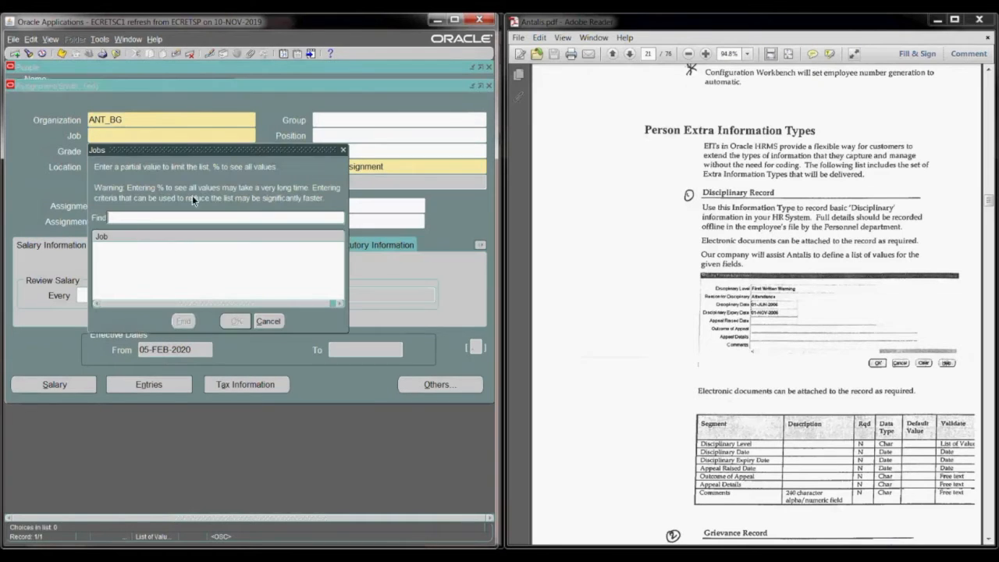
text(%)
click(182, 321)
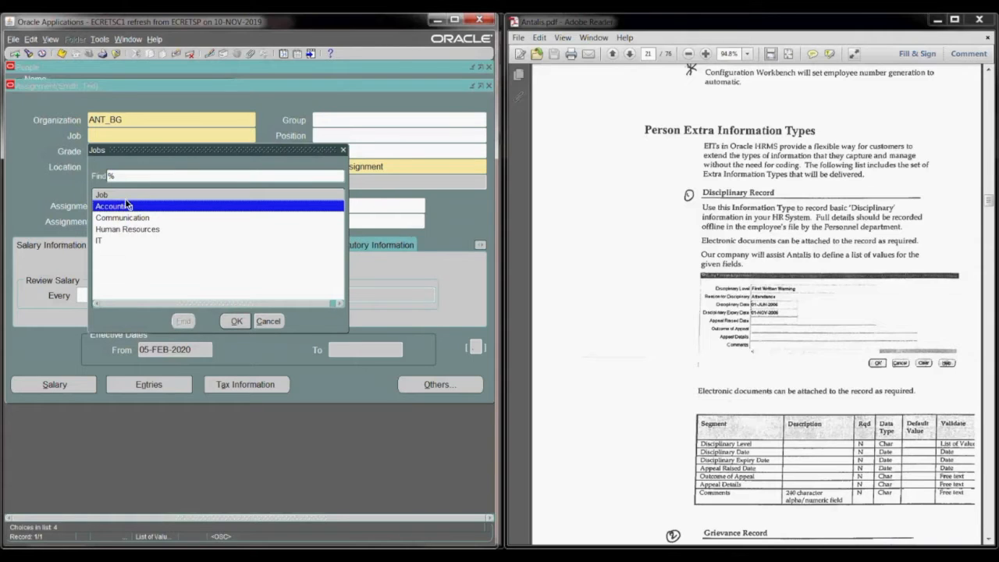
click(268, 321)
Step: Look through all grades selectable for the assignment with the wildcard %, without choosing one
click(130, 154)
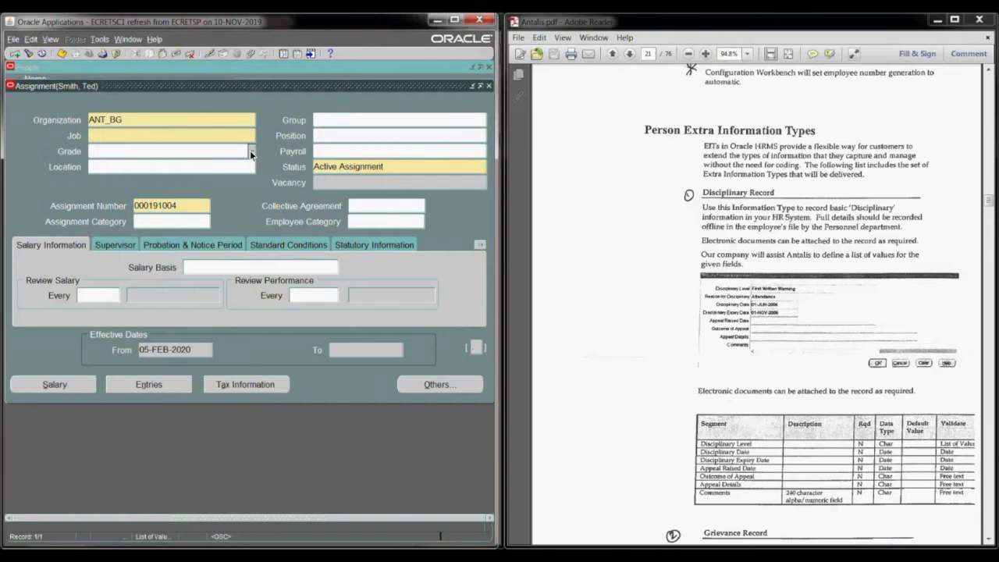
key(ctrl+l)
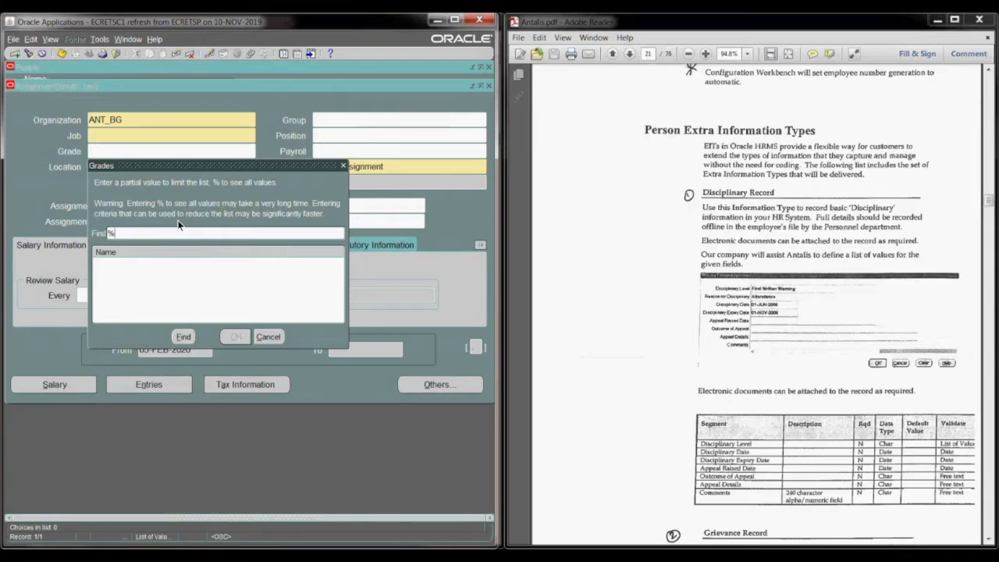
click(184, 336)
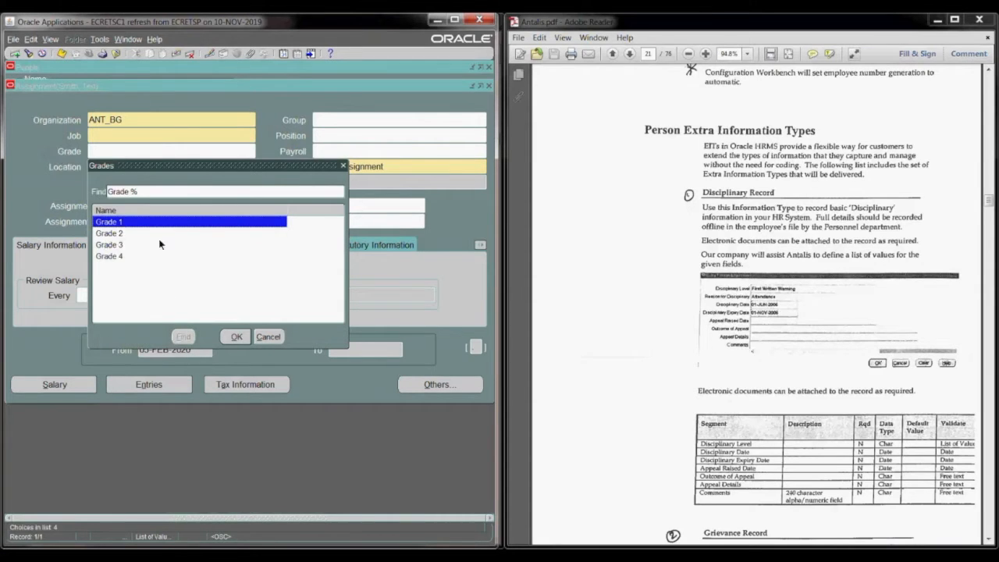
click(267, 336)
Step: Look through the full list of locations for the assignment with the wildcard %, and close the list
click(117, 167)
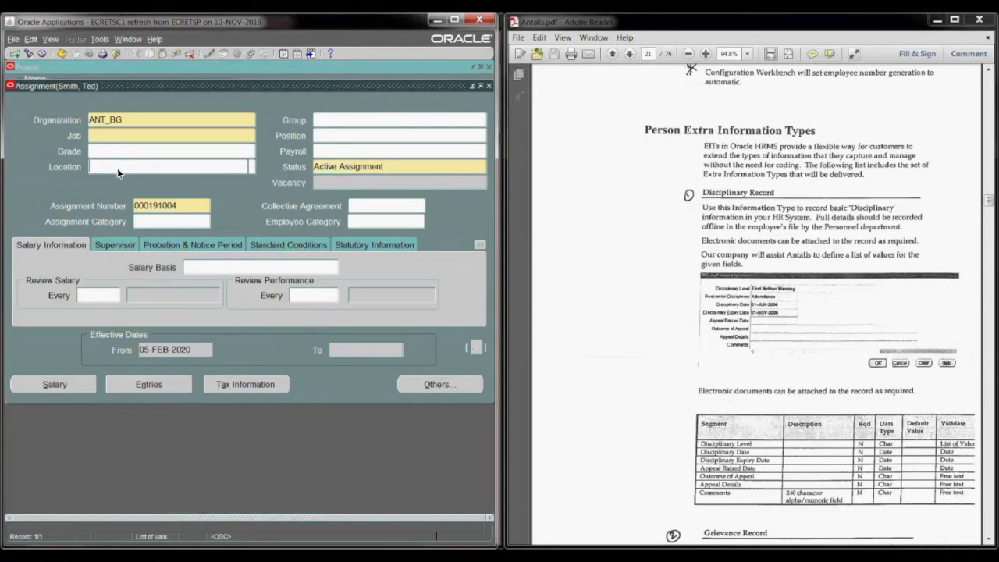
click(251, 166)
text(%)
click(186, 352)
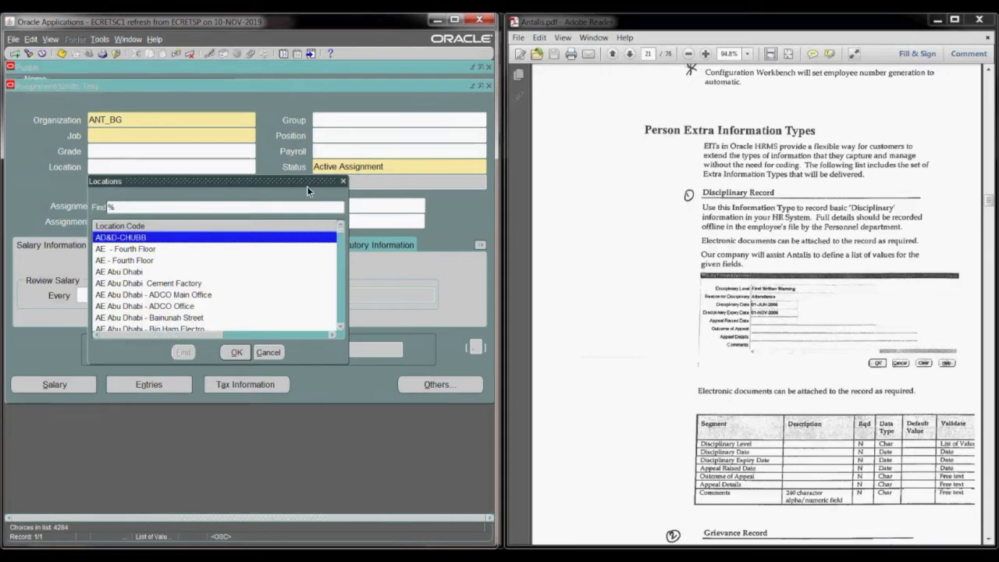
click(341, 182)
Step: Search the locations with ant%, close the list without choosing one, and clear the Location field
text(ant%)
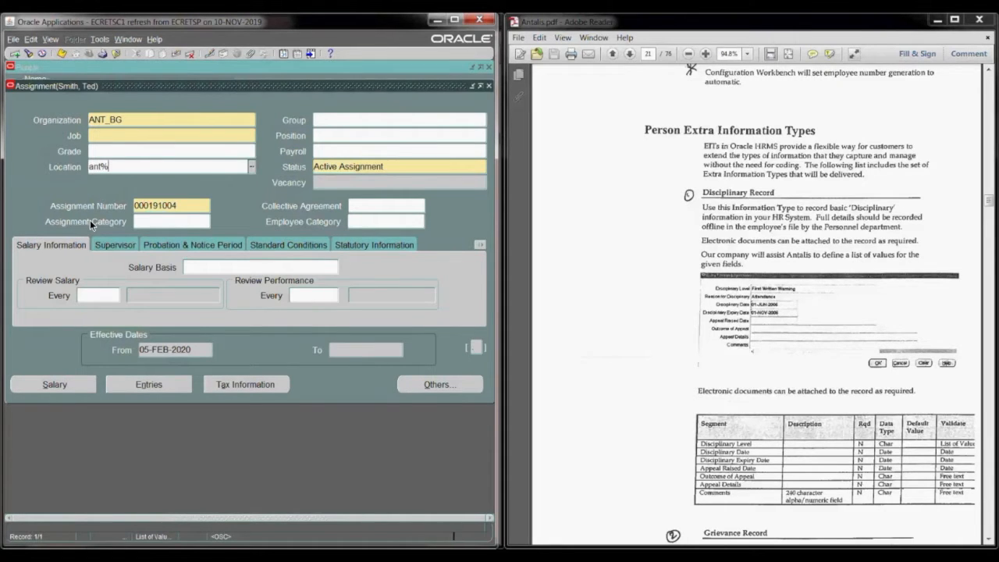
key(Tab)
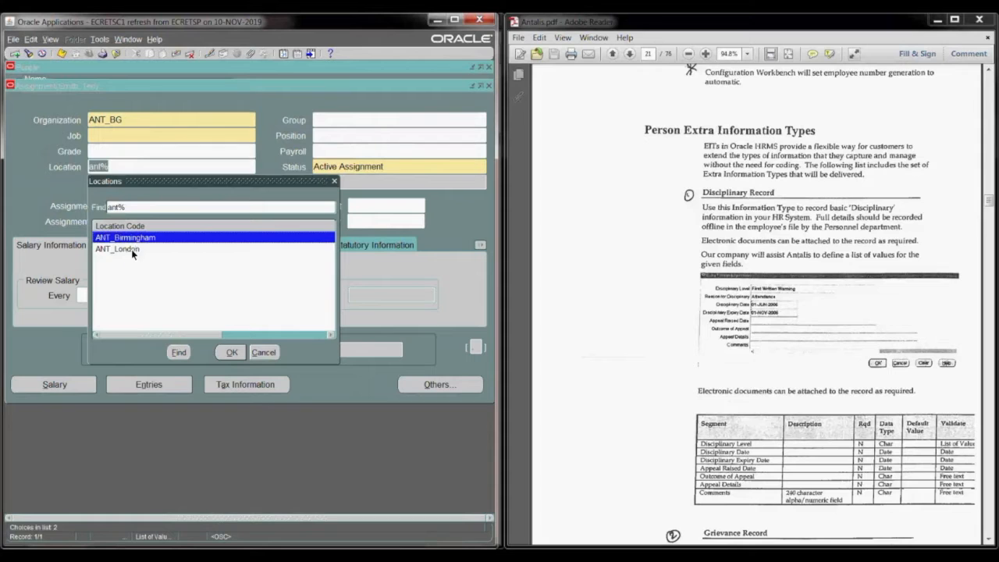
click(264, 352)
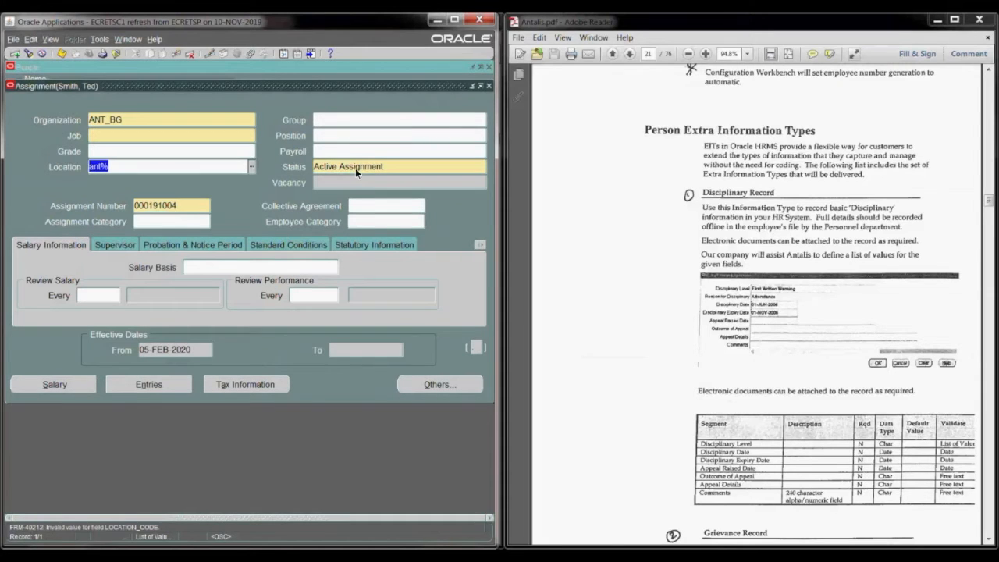
key(Delete)
Step: Choose Correction for the assignment change and view the Salary Status values of the people group without selecting one
click(343, 121)
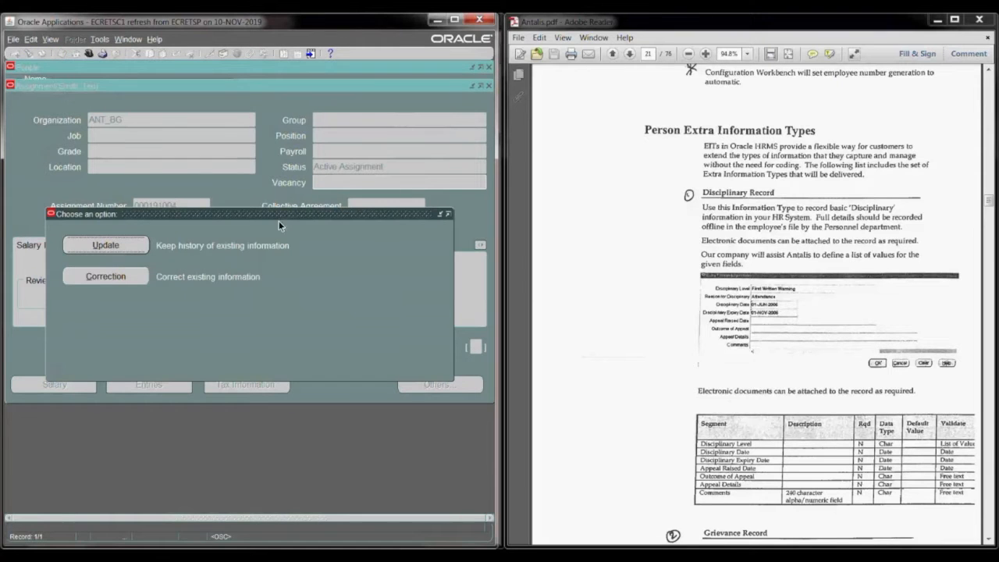
click(140, 276)
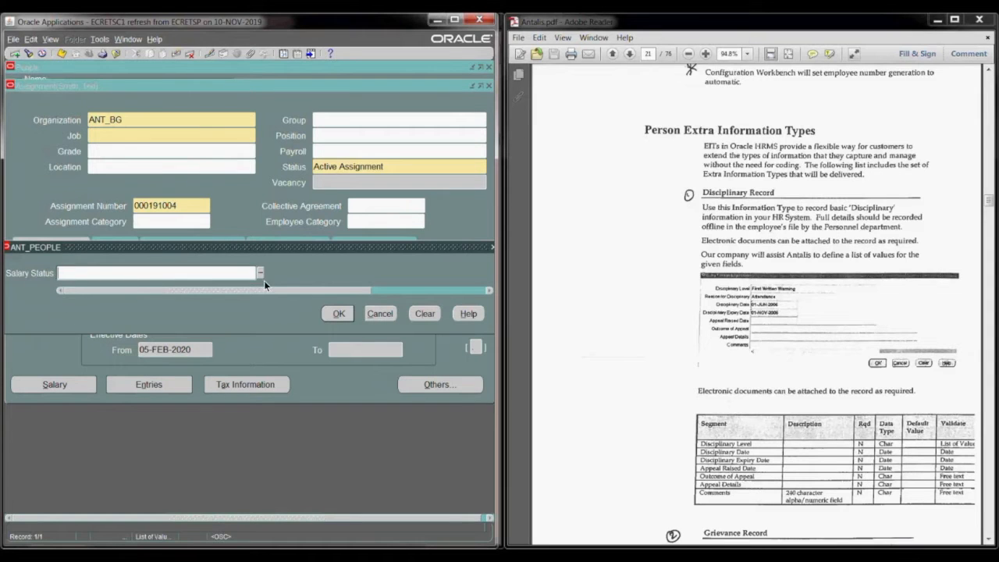
click(260, 273)
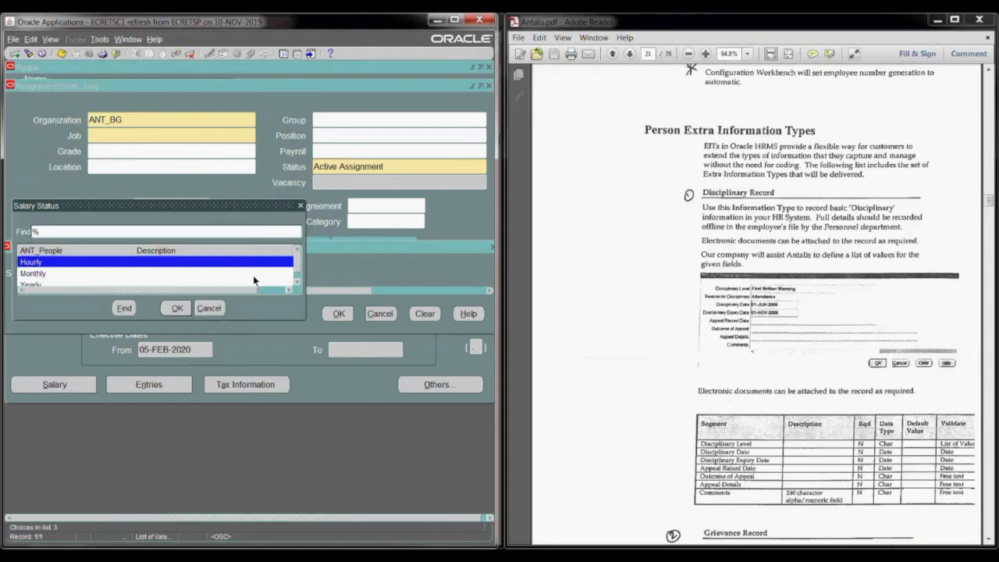
click(298, 282)
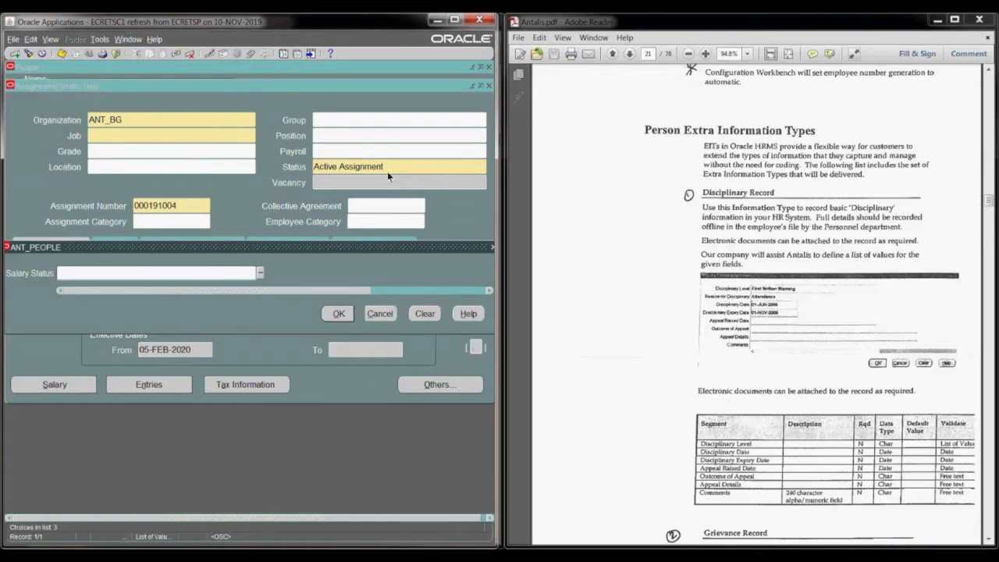
click(380, 313)
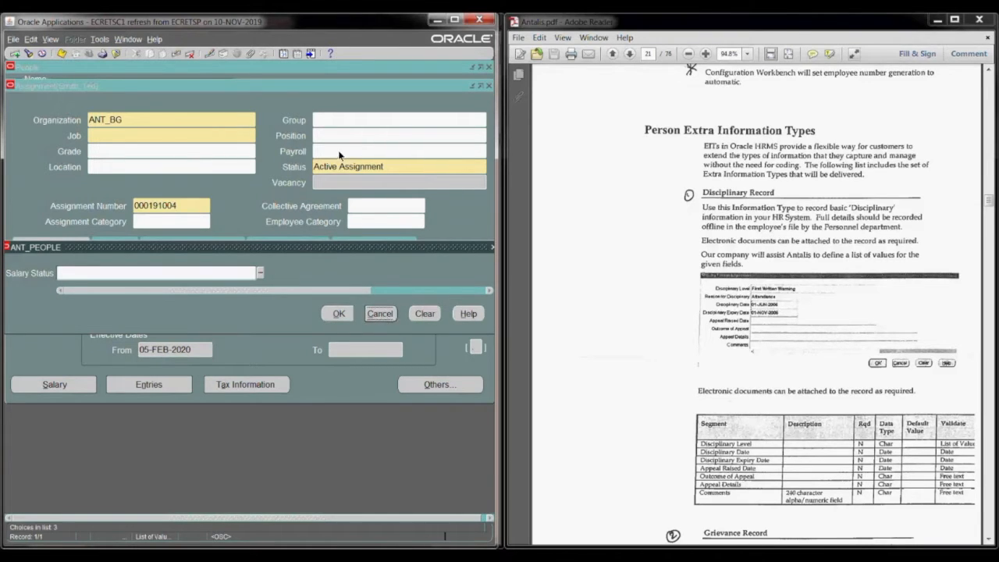
Step: Set the assignment's payroll to ANT Payroll
click(334, 150)
text(ant)
key(Tab)
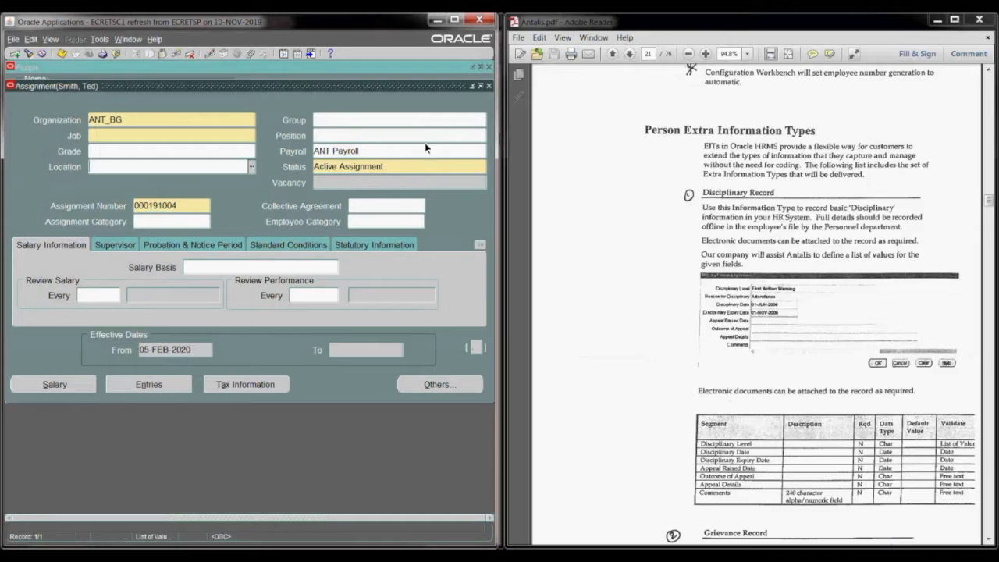
Step: Search the assignment categories with ful, close the list without choosing one, and clear the Assignment Category field
click(147, 223)
text(ful)
key(Tab)
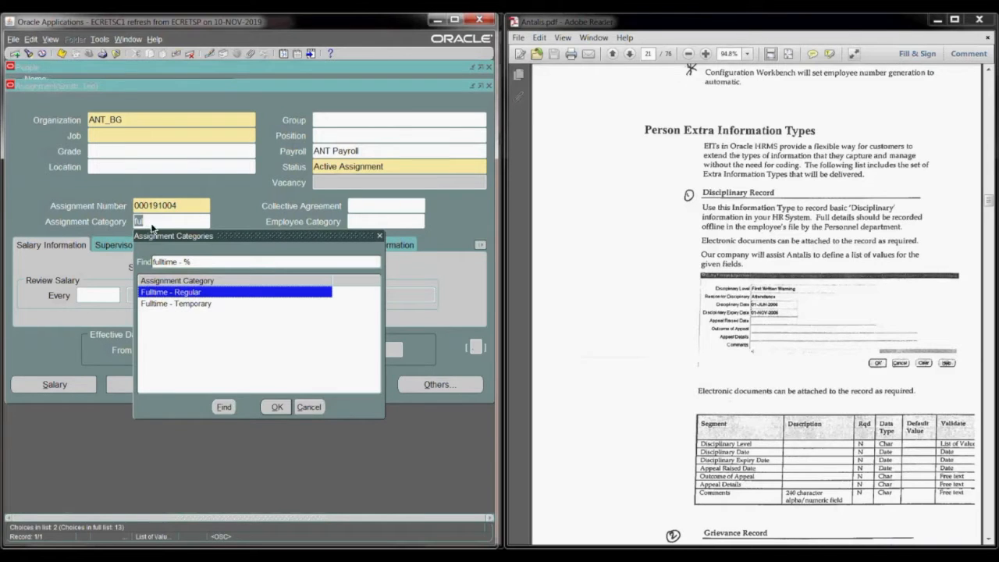
click(191, 305)
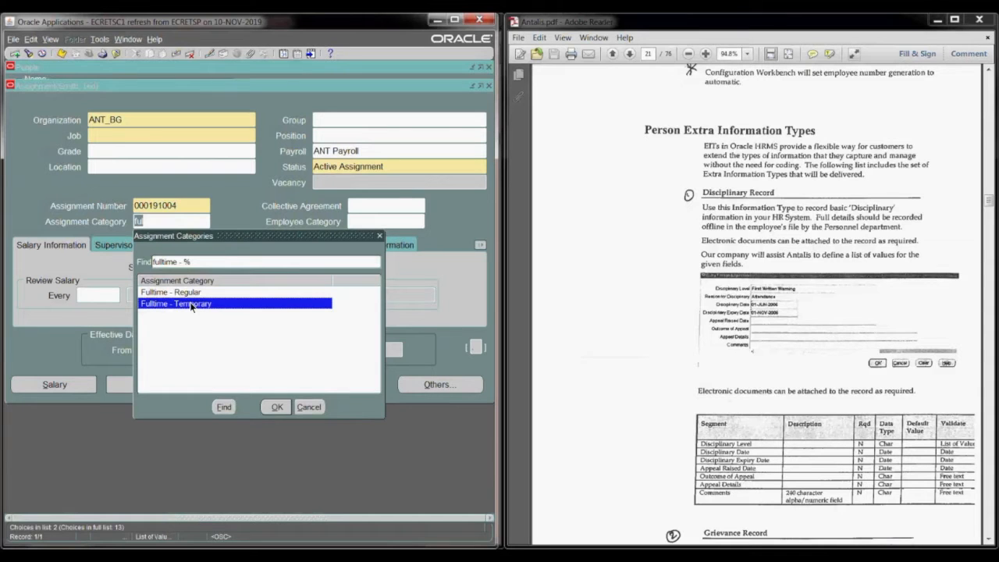
click(309, 406)
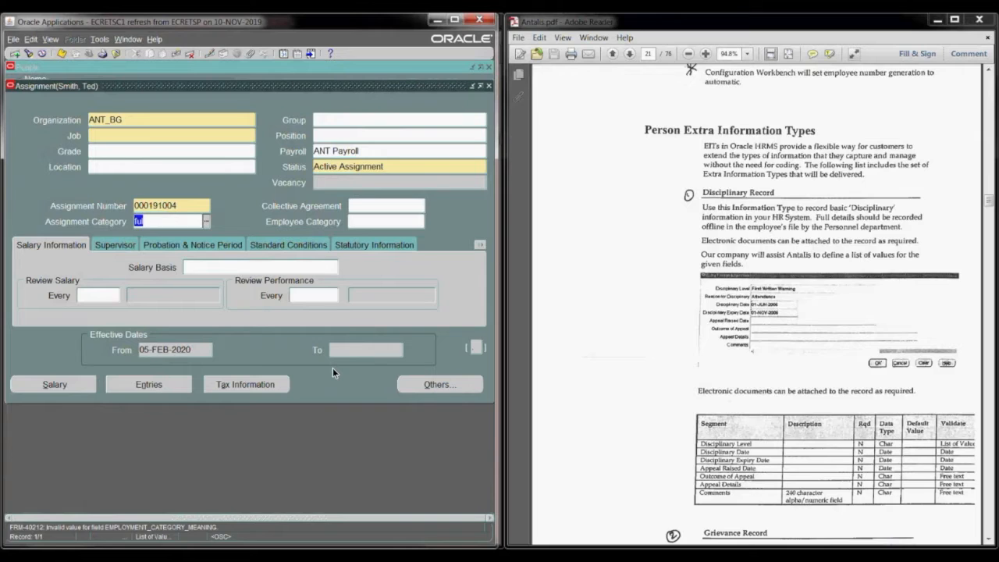
key(BackSpace)
Step: Set the assignment's organization to HR Dept and the people group's Salary Status to Monthly
click(129, 121)
text(HR Dept)
key(Tab)
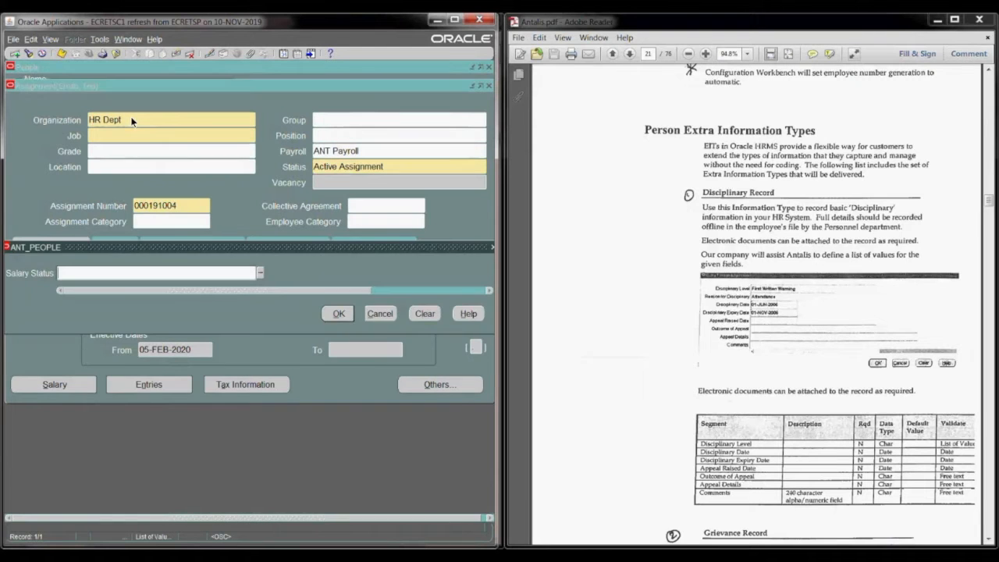
click(260, 273)
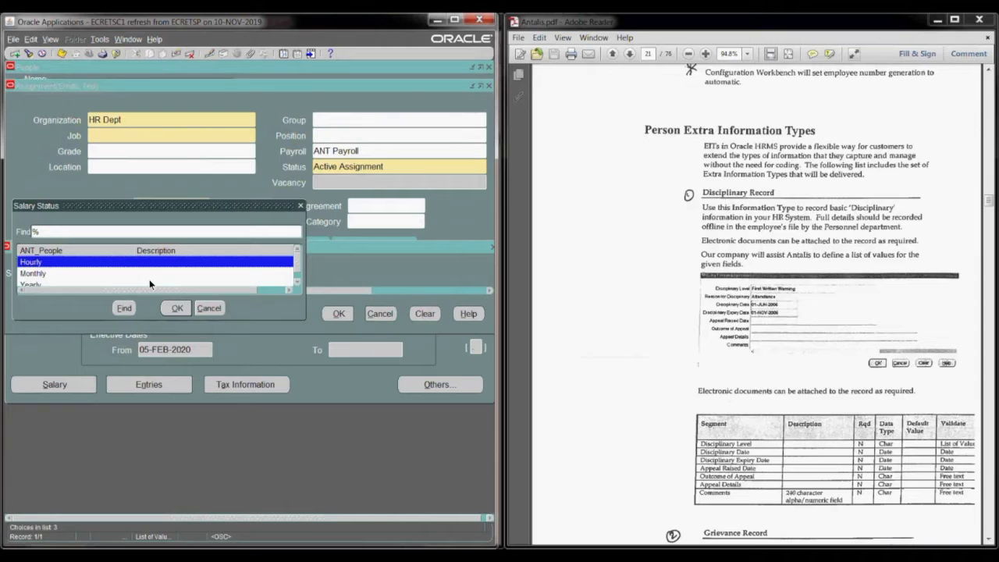
scroll(150, 283, down, 1)
key(Return)
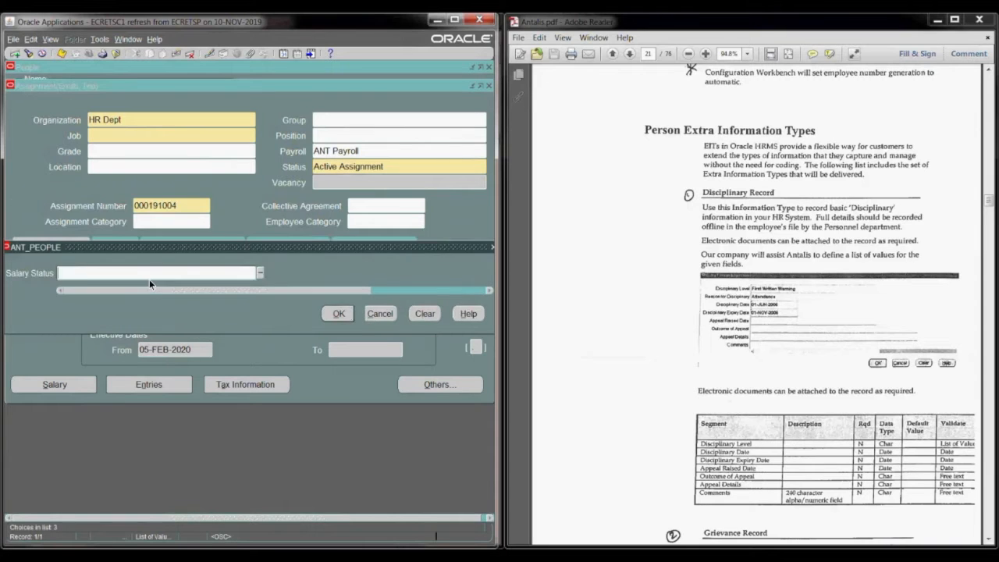
click(338, 313)
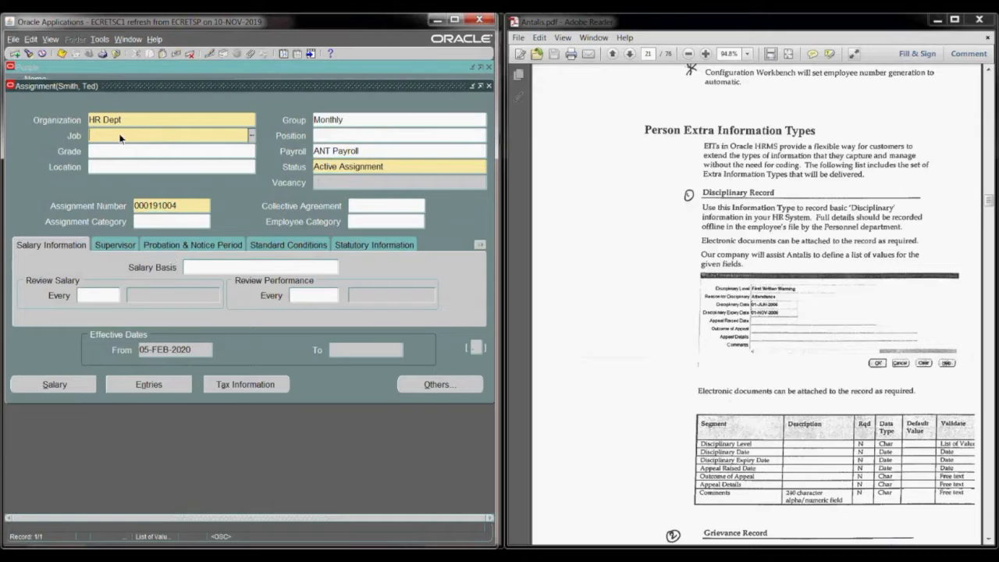
Step: Set the assignment's job to Human Resources, after trying the search terms ac and hr
text(ac)
key(Tab)
double_click(157, 132)
text(hr)
key(Tab)
key(BackSpace)
text(hum)
key(Tab)
Step: Set the assignment's grade to Grade 1 and its location to ANT_Birmingham
click(194, 148)
text(gr)
key(Tab)
key(Return)
key(Tab)
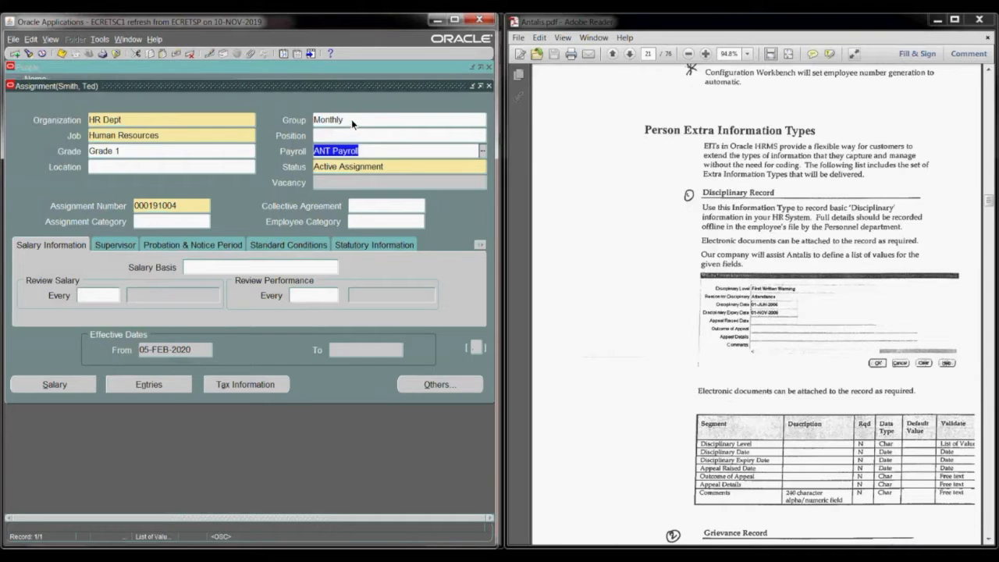
click(110, 166)
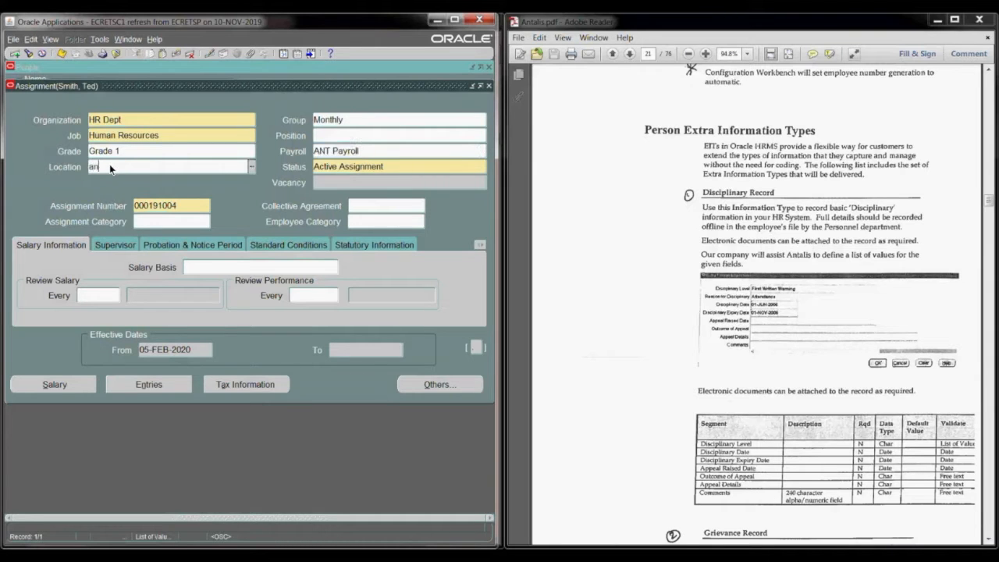
key(Tab)
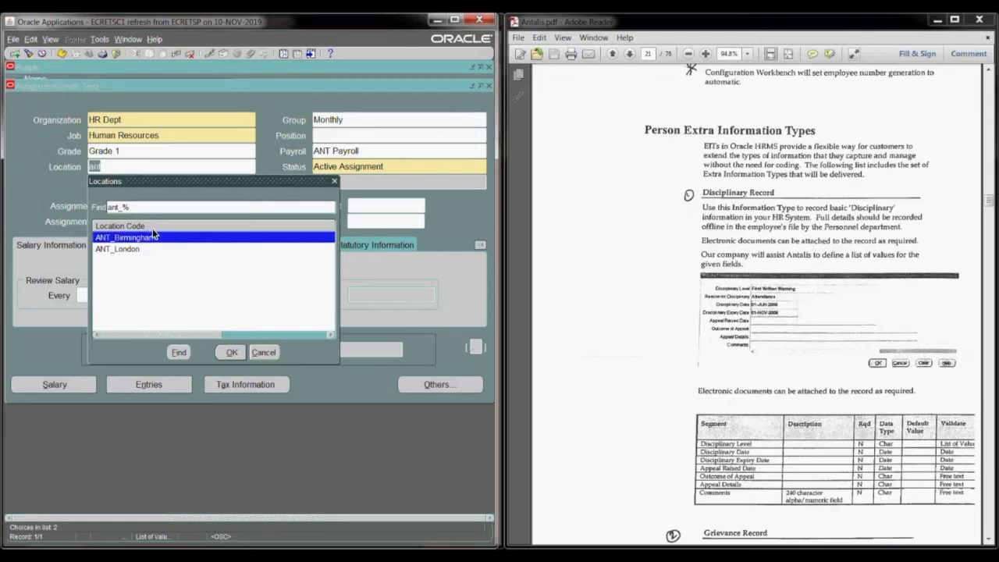
click(232, 352)
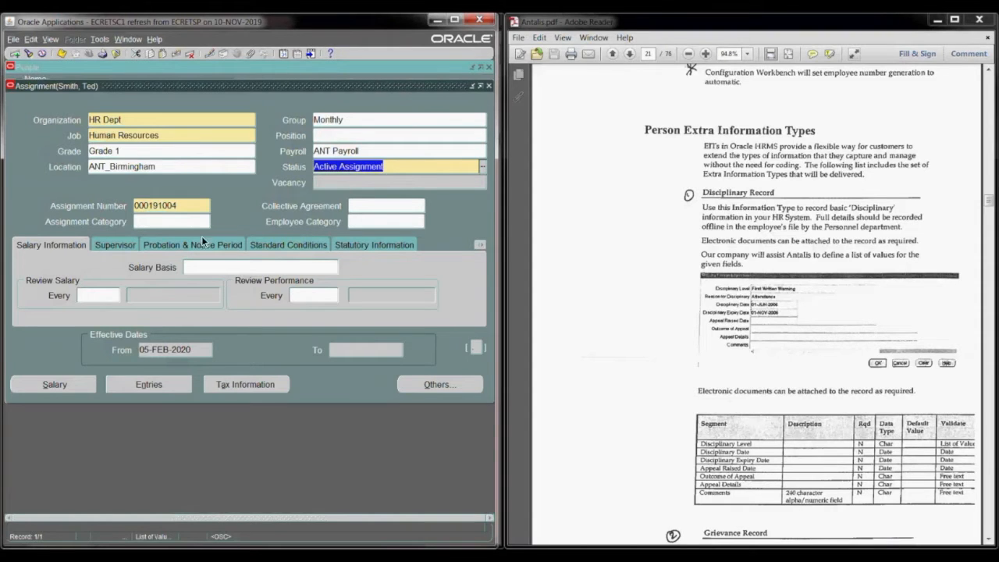
Step: Set the assignment category to Fulltime - Regular
click(167, 224)
text(ful)
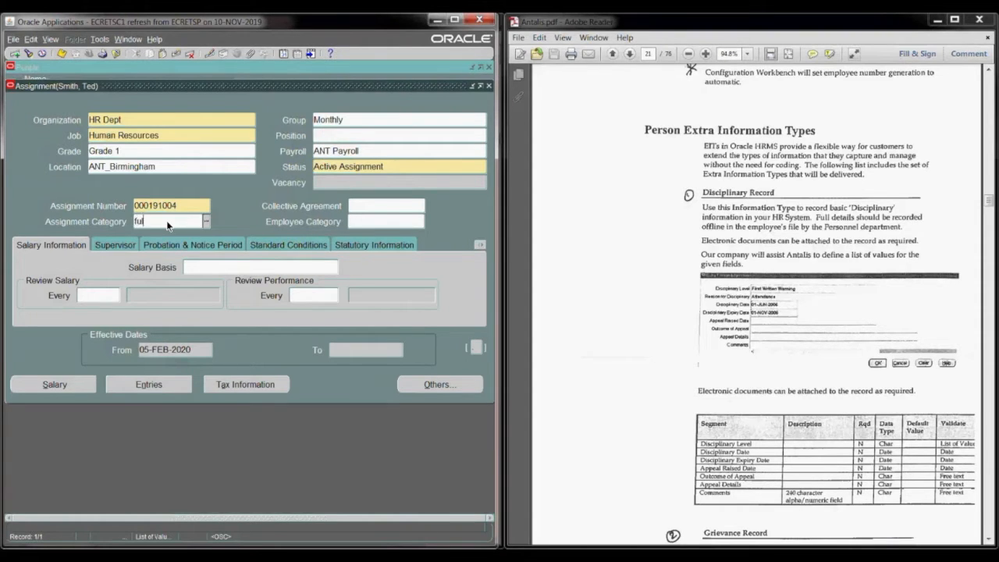
key(Tab)
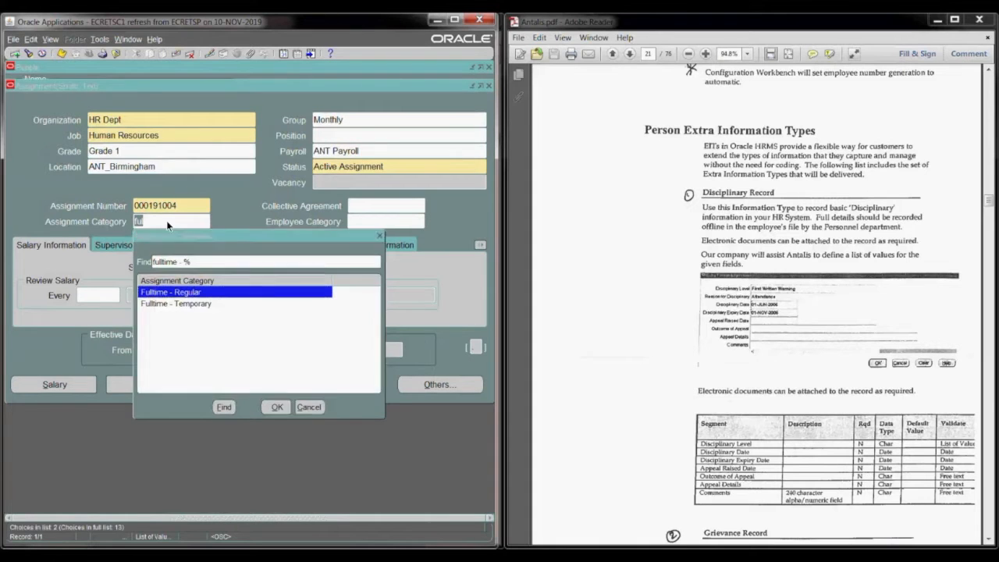
key(Return)
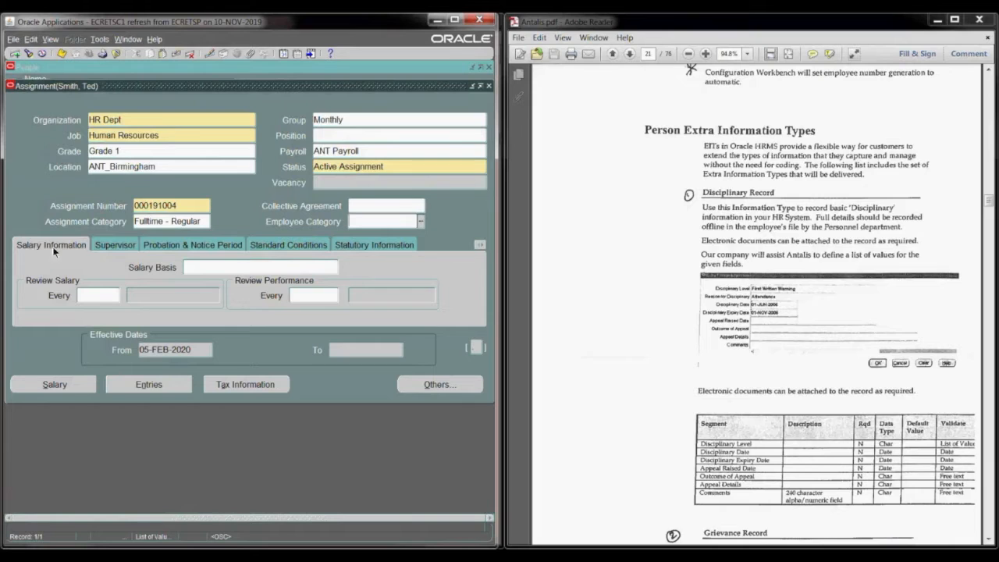
Step: Look up the available Salary Basis values for the assignment and dismiss the lookup
click(213, 271)
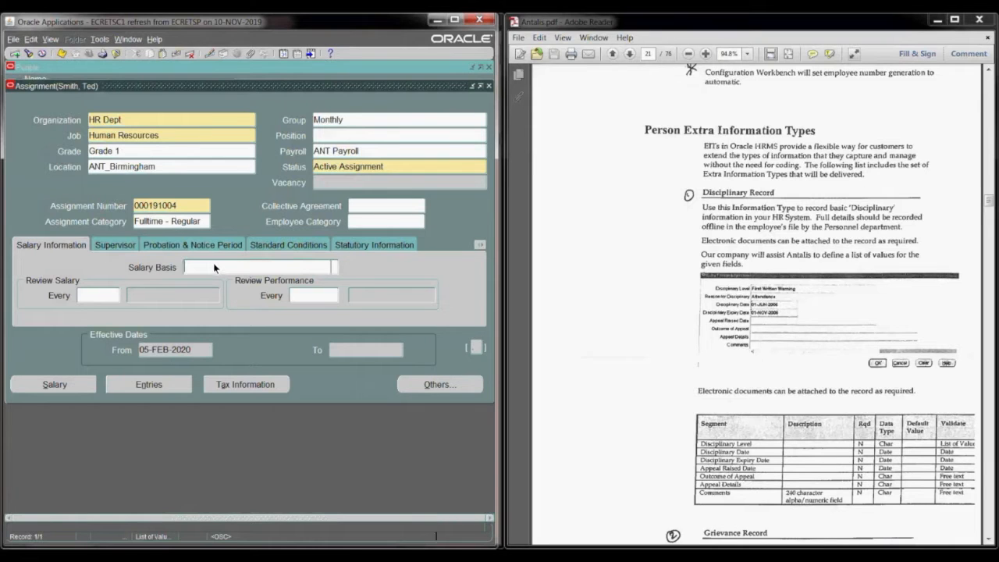
click(334, 267)
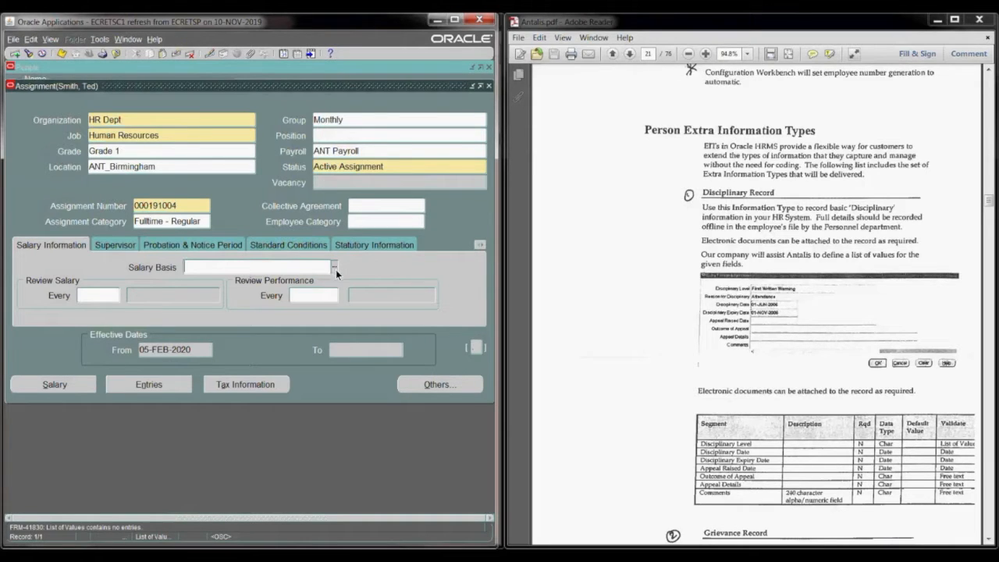
click(334, 267)
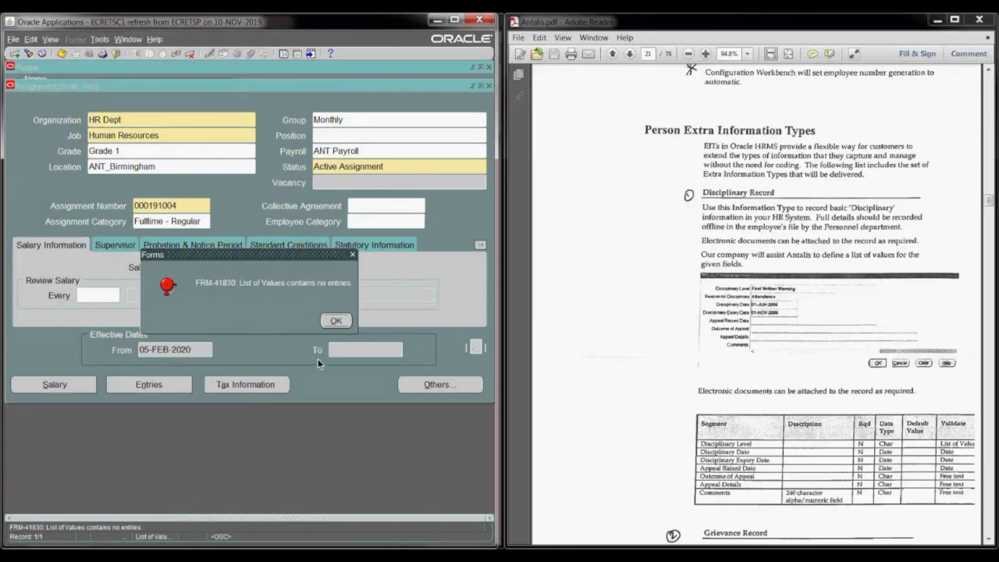
click(334, 321)
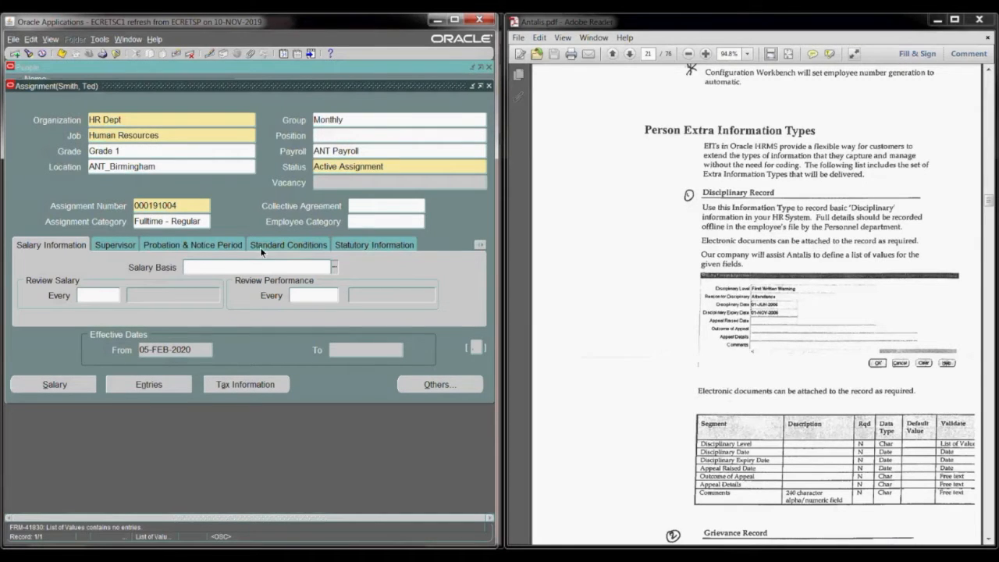
Step: View the Additional Assignment Details without entering a project manager, and return from the employment terms to the salary information
click(476, 348)
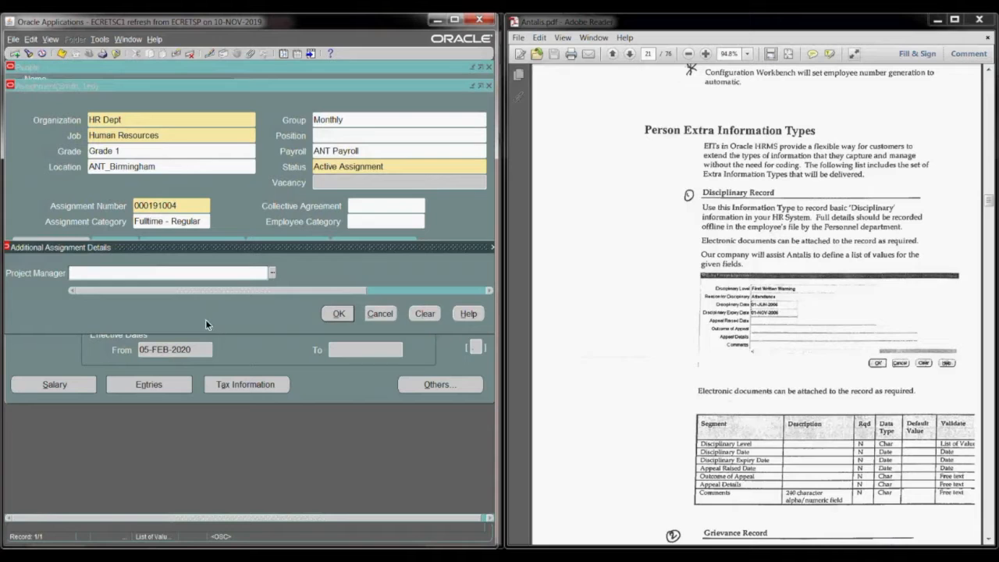
click(383, 313)
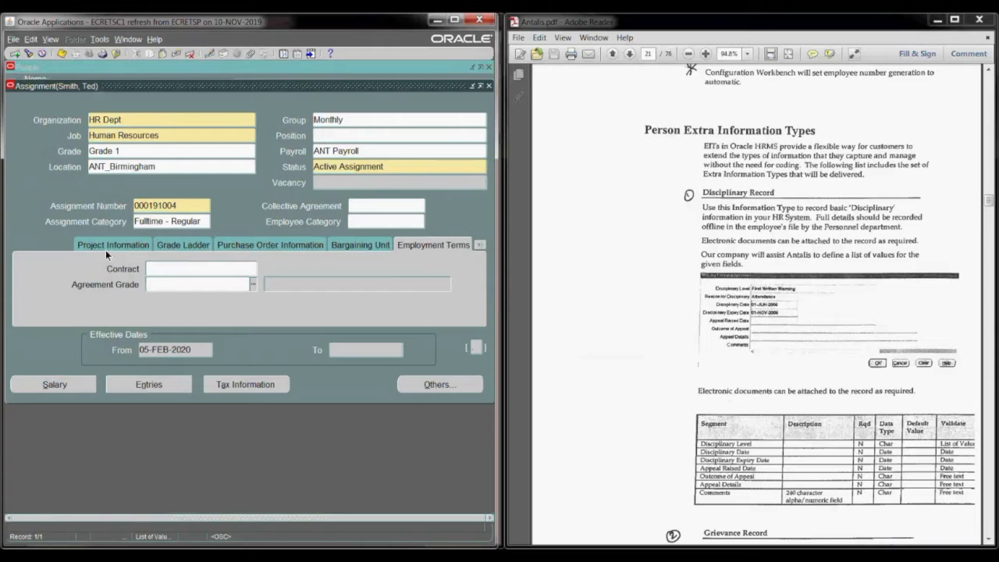
click(477, 245)
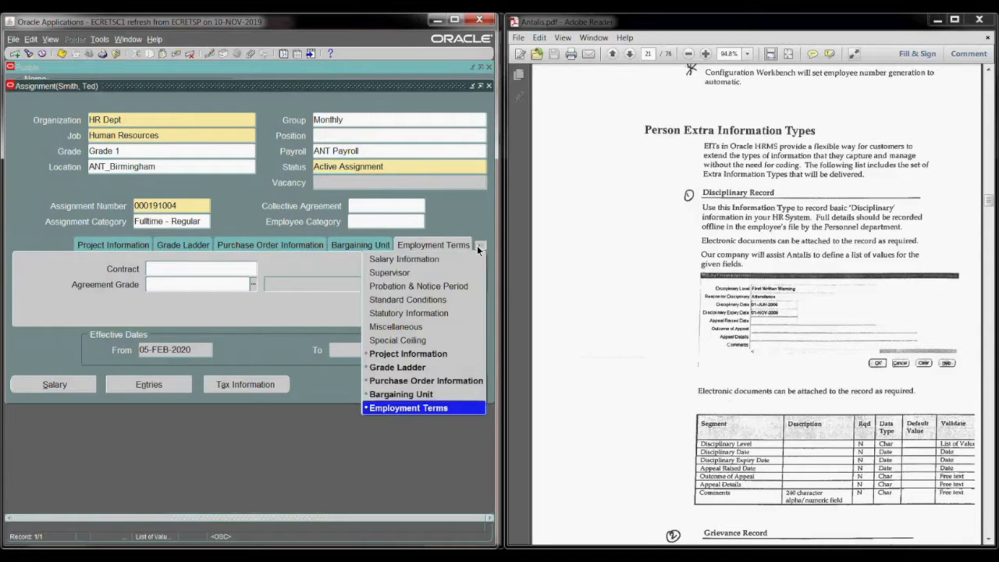
click(422, 257)
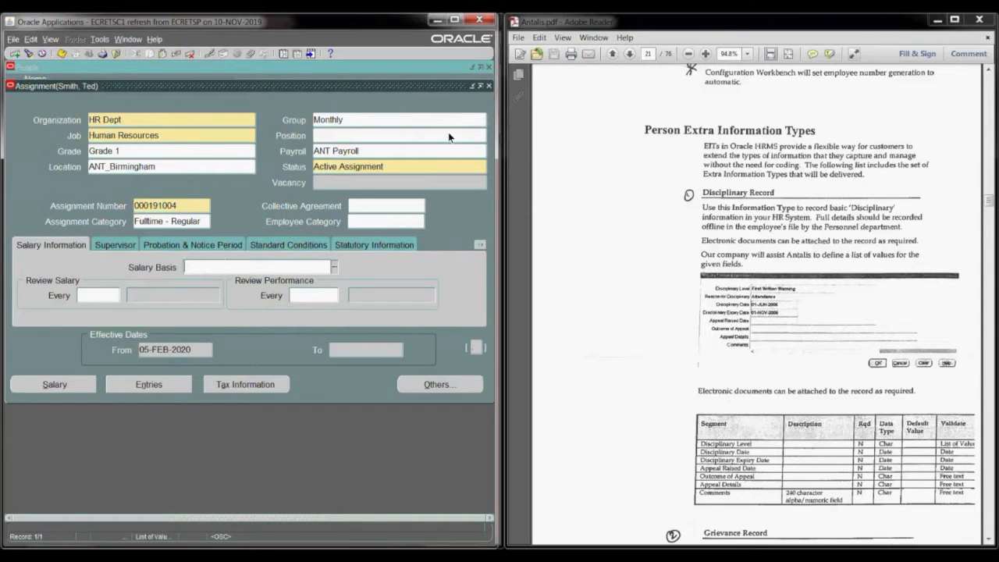
Step: Close the assignment without saving its changes, close the person record, and collapse the whole function list
click(488, 85)
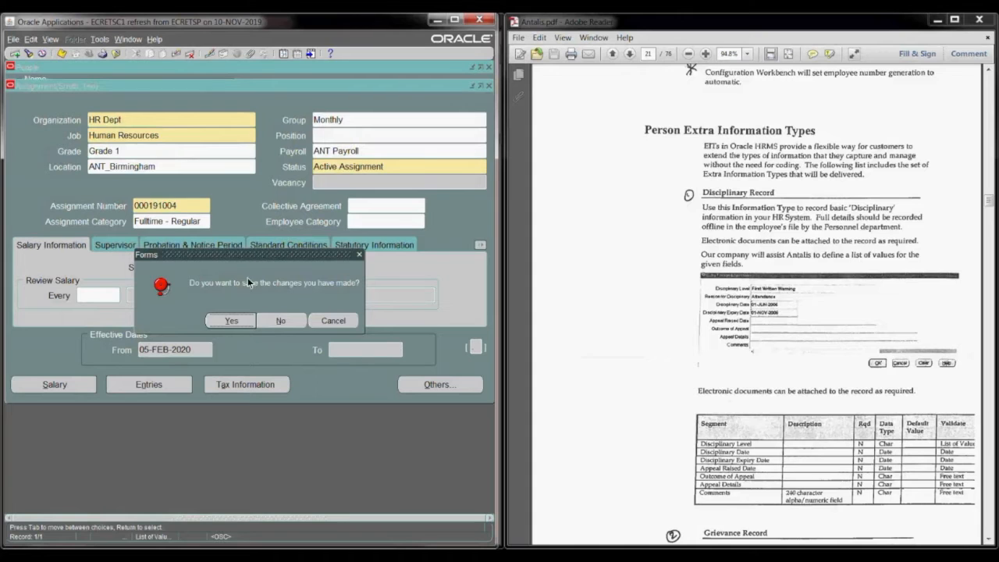
click(281, 320)
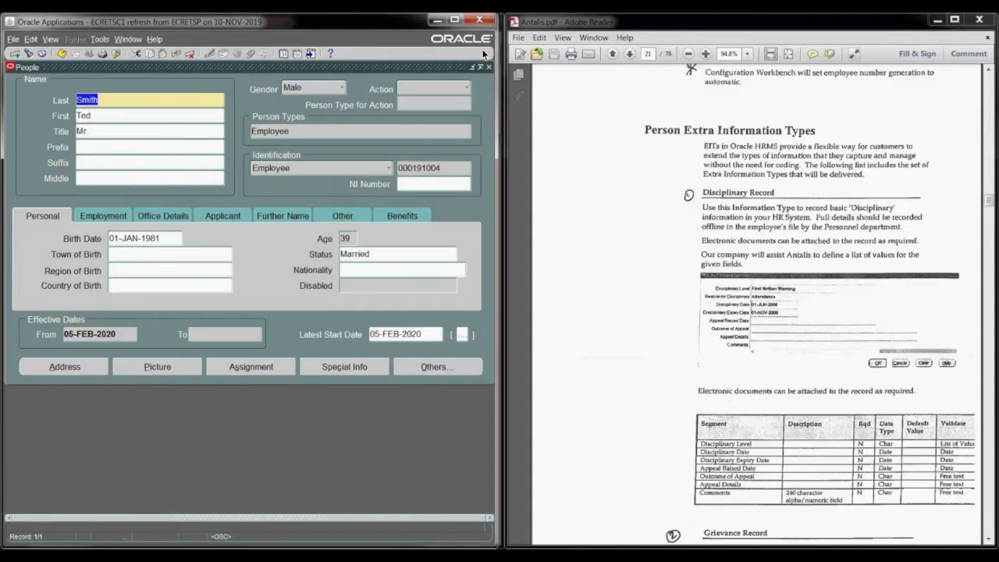
click(489, 67)
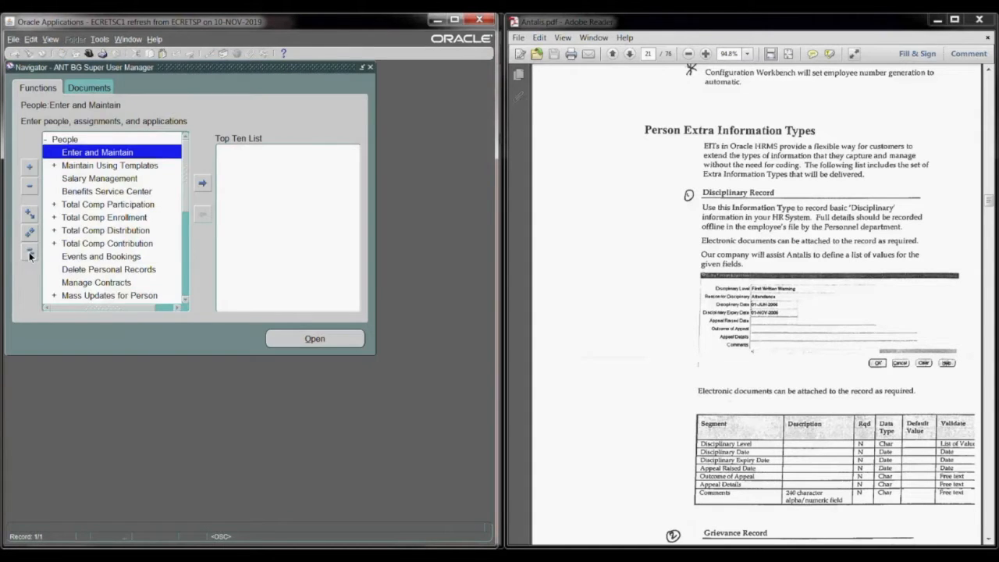
click(30, 252)
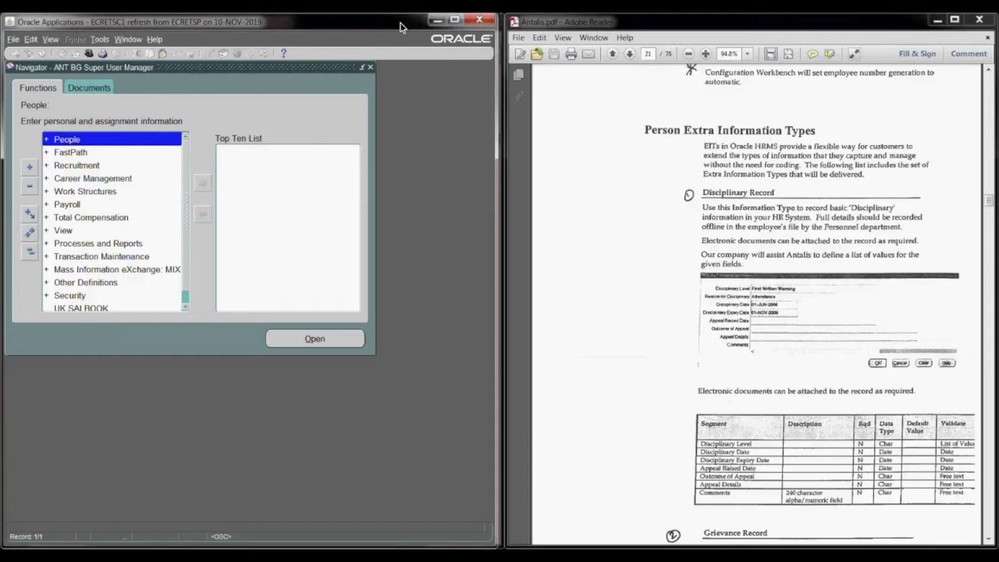
Step: Place the Oracle Applications window beside the implementation guide and review the guide's Step 16 on creating a salary basis element
drag(377, 30, 882, 15)
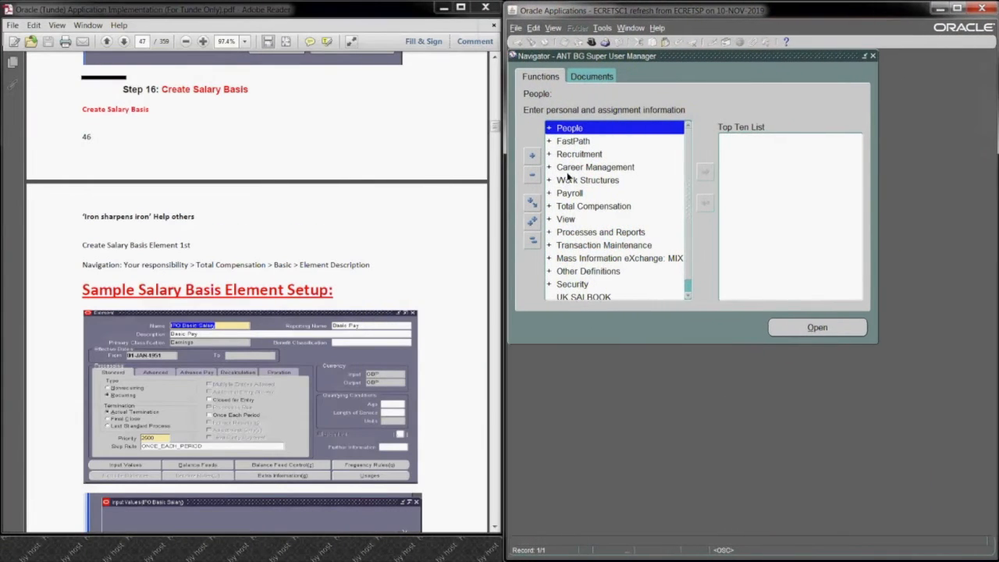
click(495, 529)
click(495, 529)
click(495, 530)
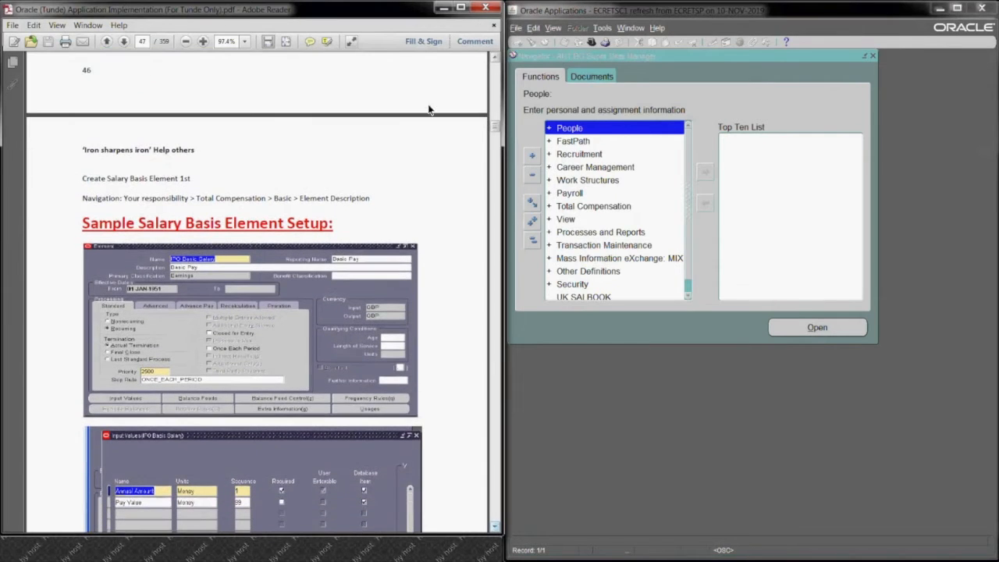
click(496, 57)
click(496, 59)
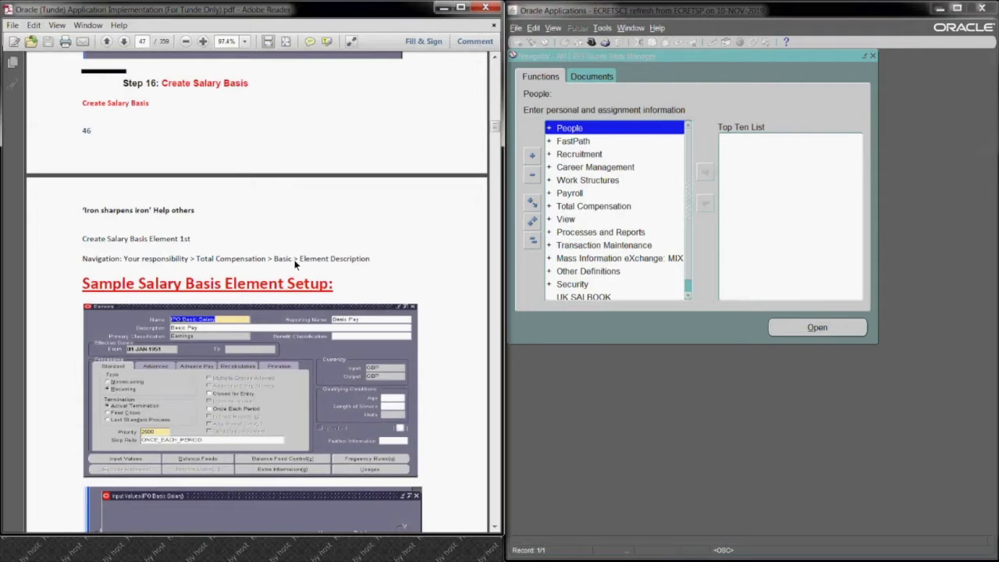
Step: Open the Element Description form from the Basic functions of Total Compensation
click(586, 207)
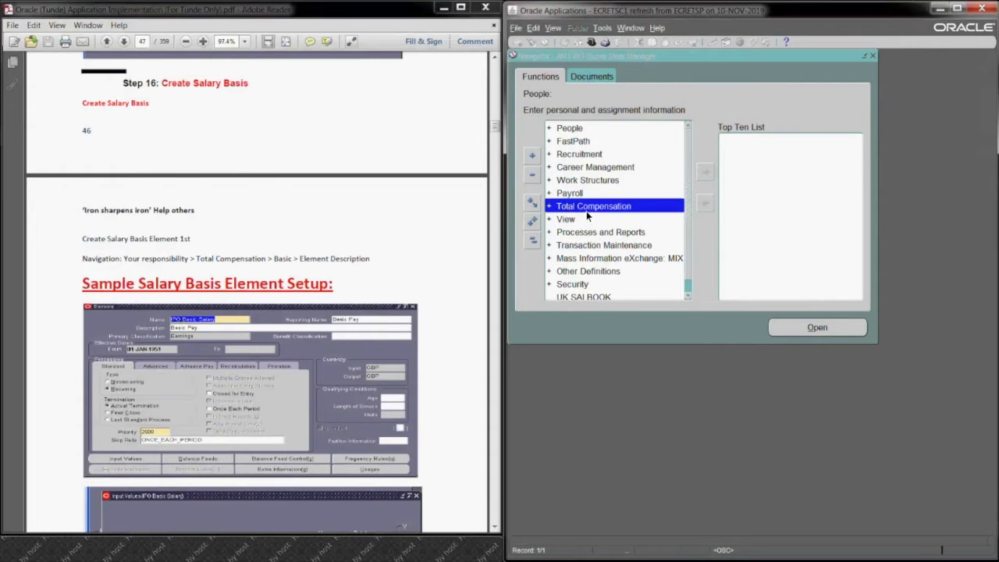
click(813, 327)
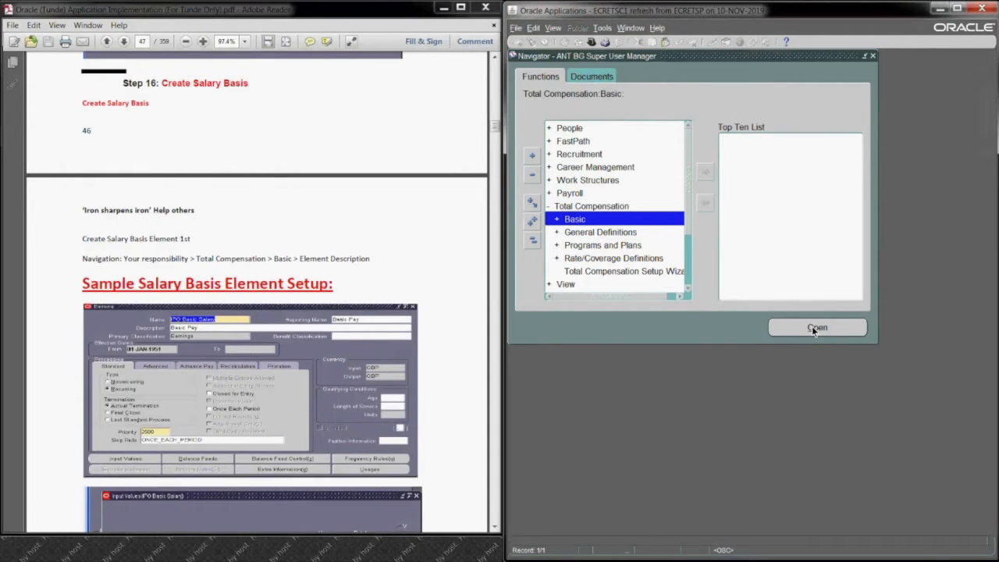
click(811, 327)
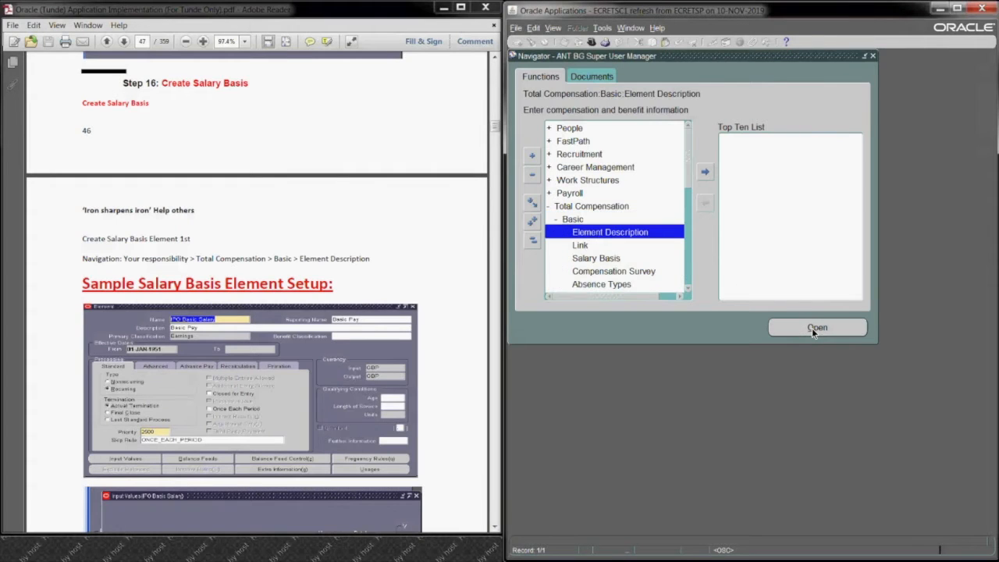
click(807, 328)
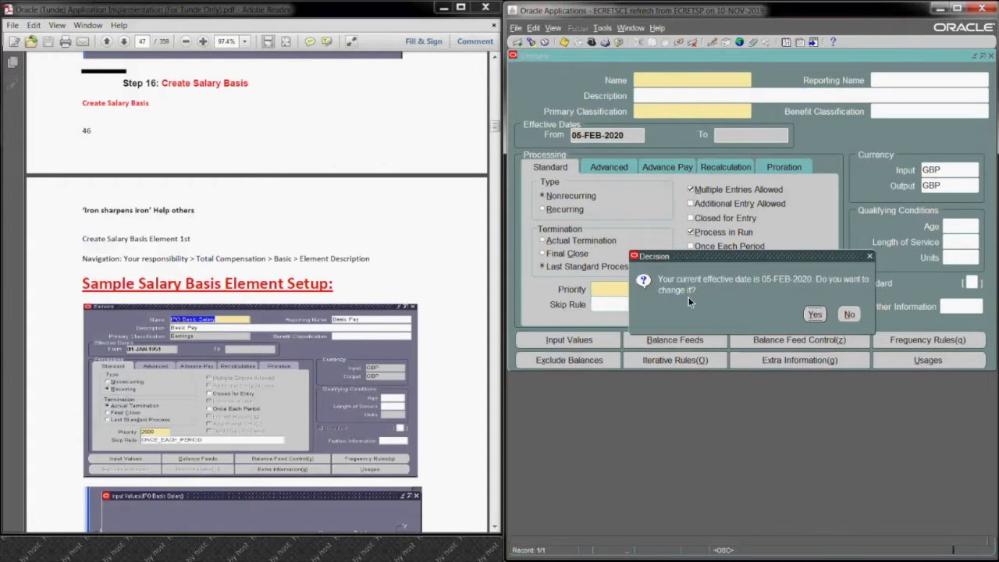
Step: Change the effective date to 01-JAN-1951 and name the new element ANT Salary
key(Return)
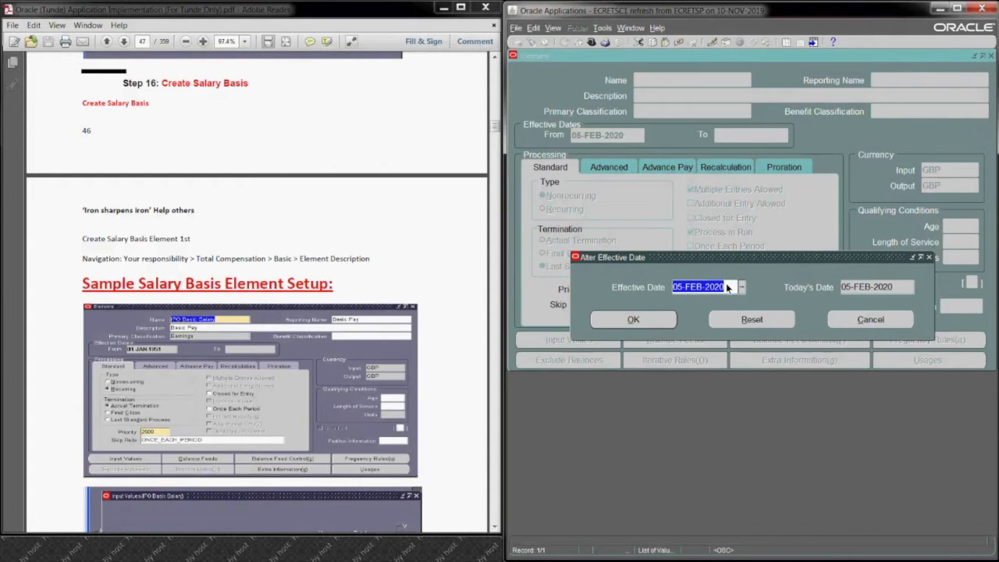
text(01-JAN-1951)
click(617, 320)
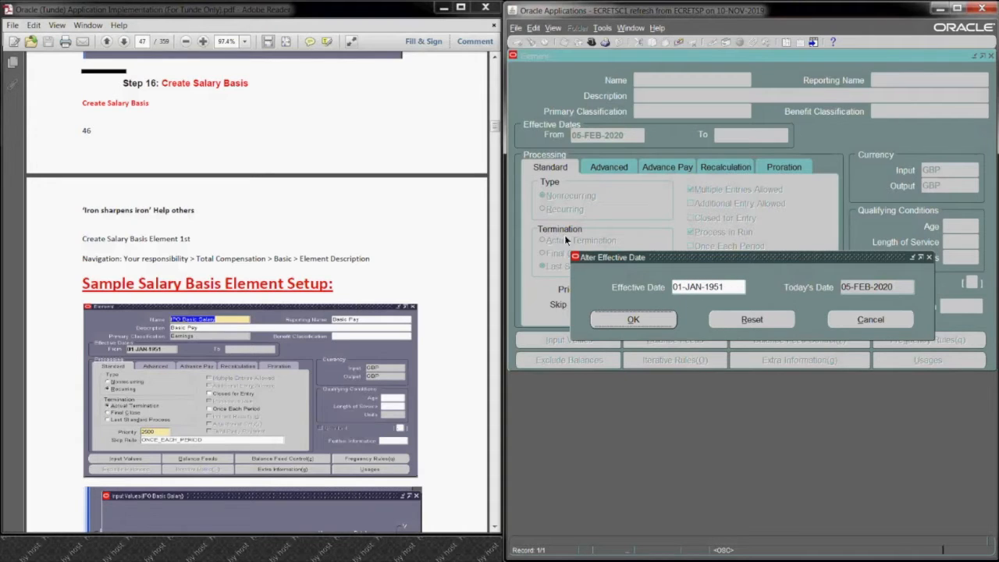
text(ANT Salary)
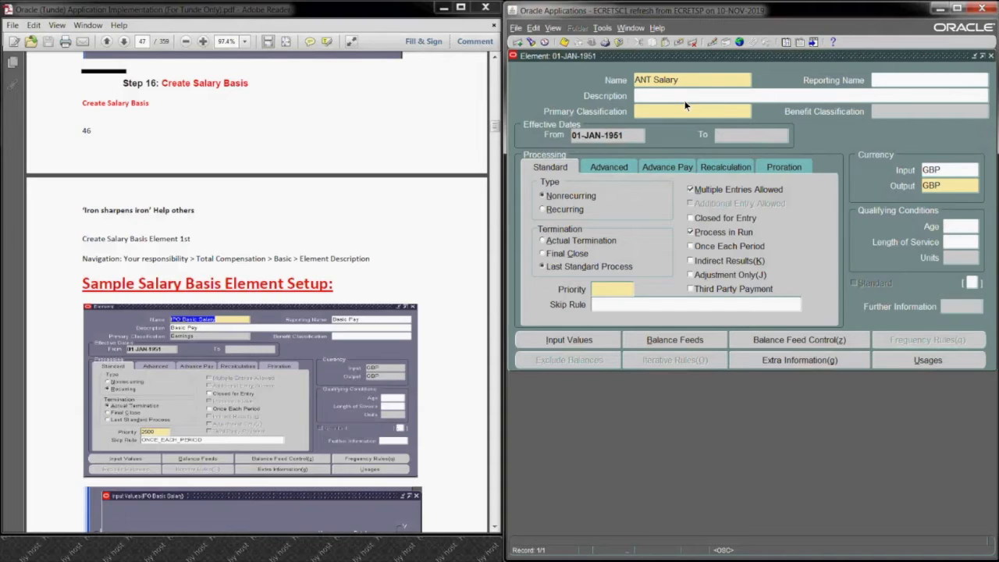
text( Yearly)
Step: Copy the element name into Reporting Name and Description, and set the primary classification to Earnings
drag(710, 80, 597, 80)
key(ctrl+c)
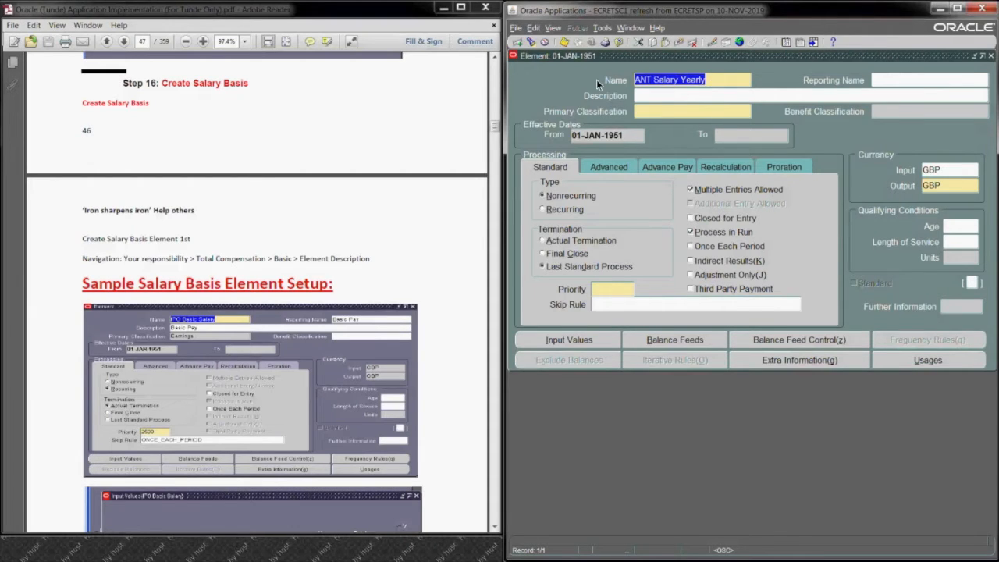
click(955, 78)
key(ctrl+v)
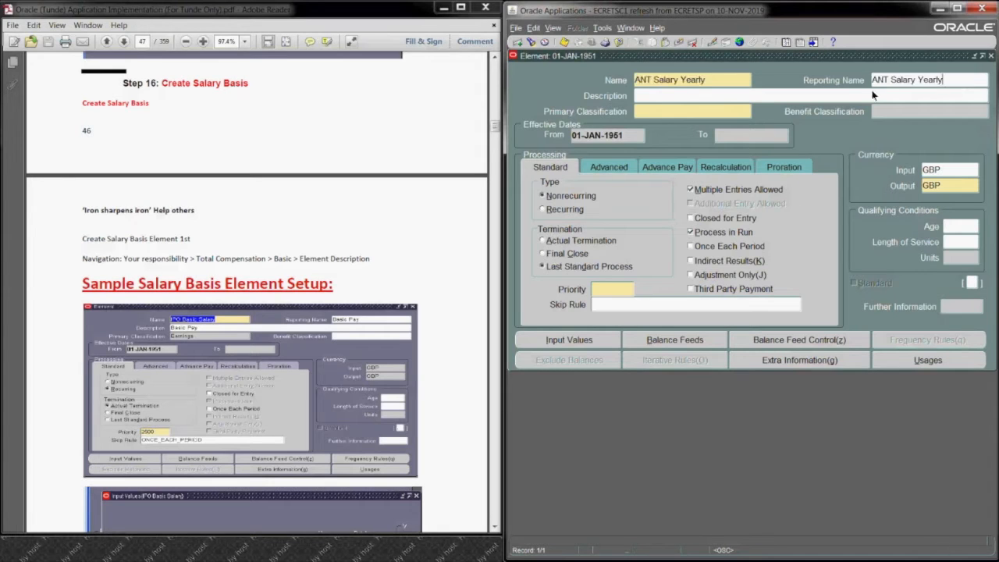
click(717, 95)
key(ctrl+v)
click(651, 110)
text(ear)
key(Tab)
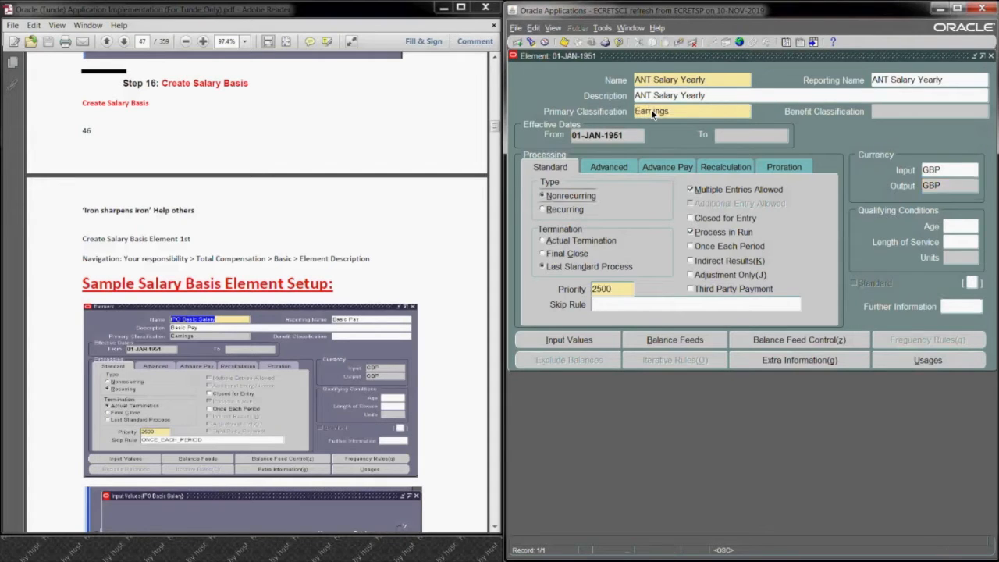
Step: Make the element Recurring with Actual Termination, turn off Process in Run, and save it
click(561, 208)
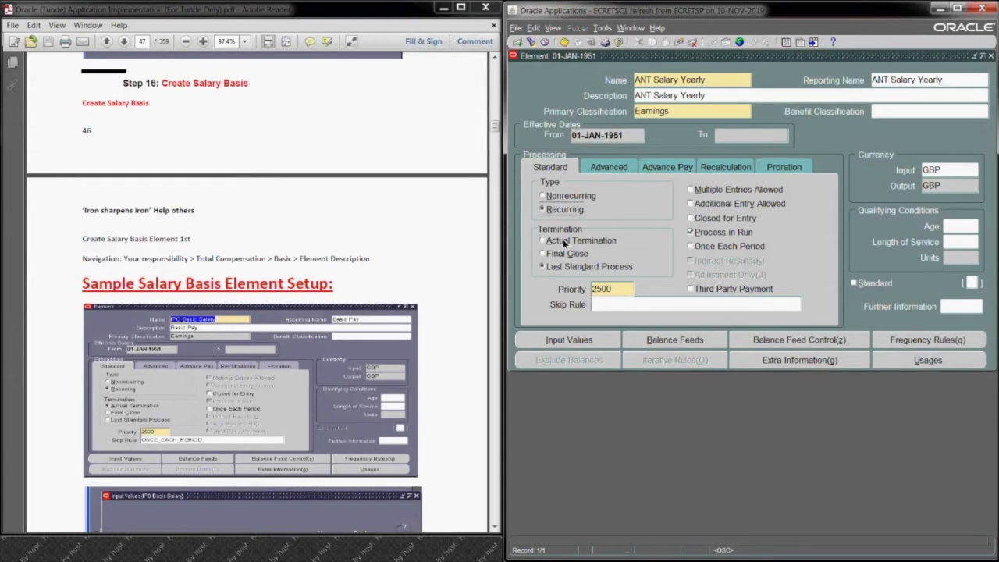
click(564, 242)
click(689, 231)
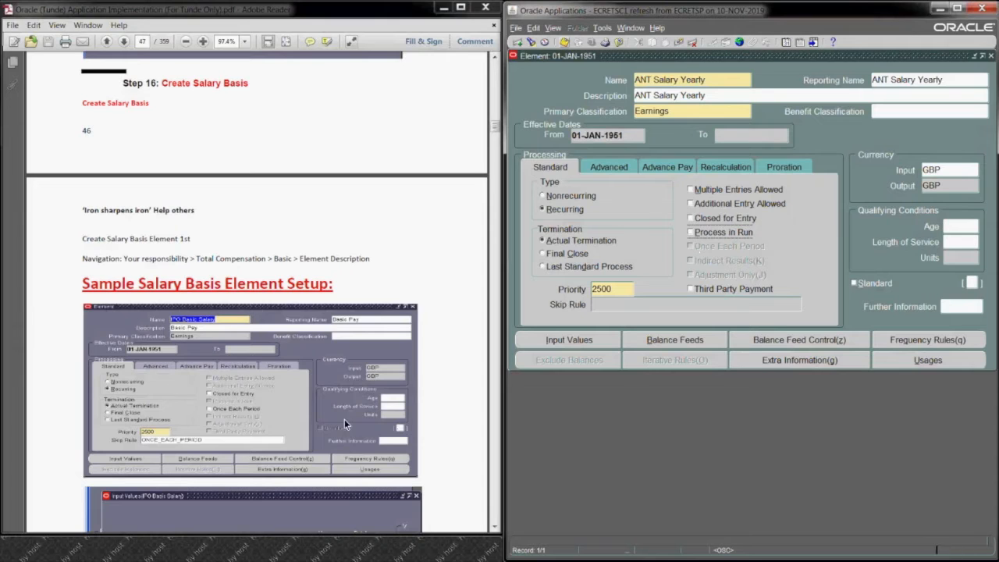
key(ctrl+s)
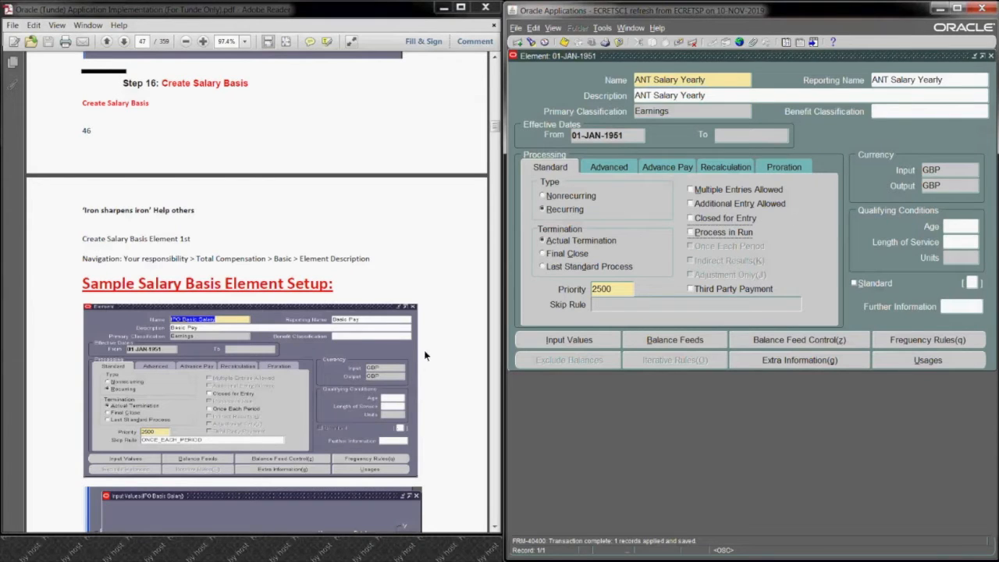
Step: Following the guide's Input Values sample, add an input value named Annual Amount with Money units to the element
drag(497, 125, 500, 132)
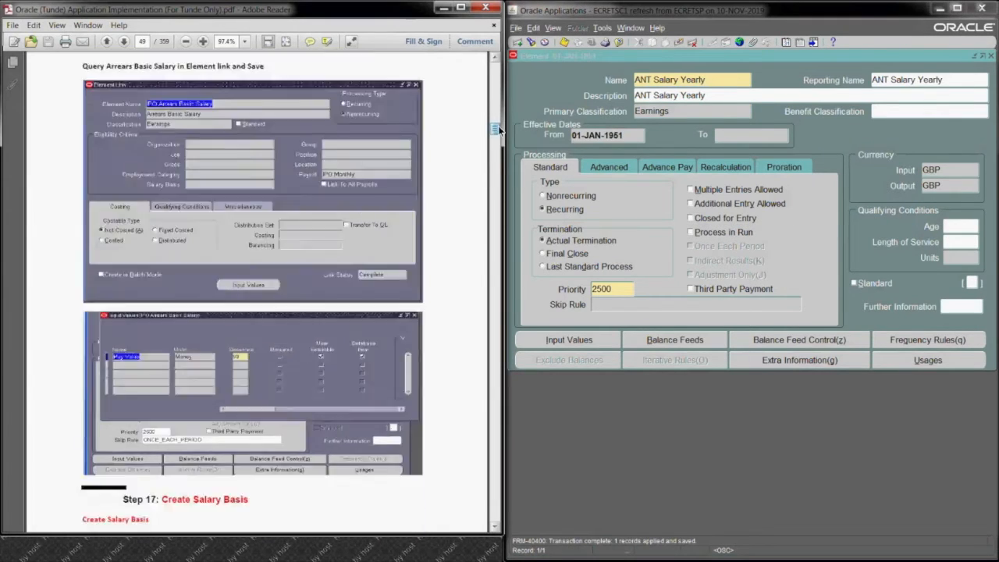
scroll(500, 131, up, 5)
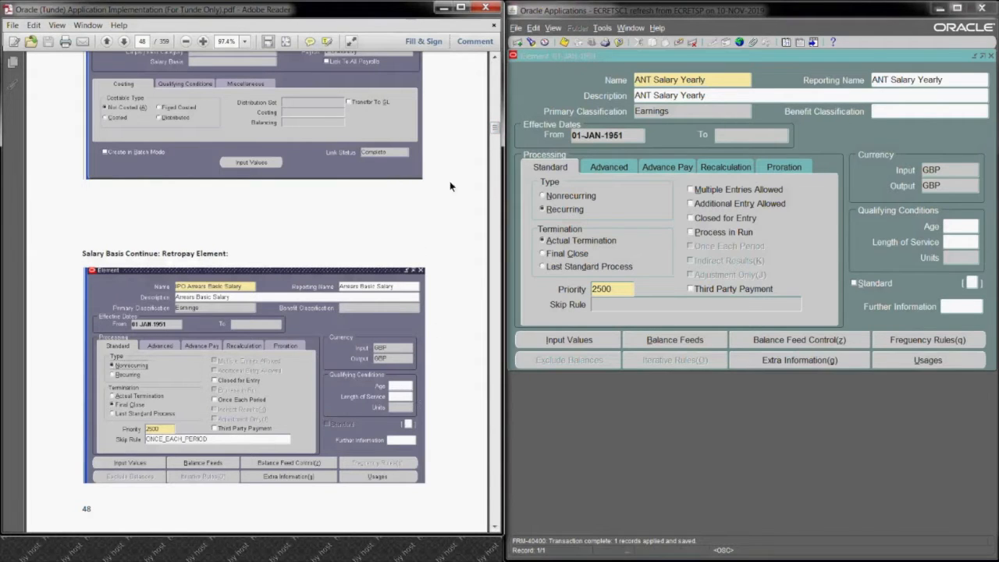
scroll(493, 61, up, 5)
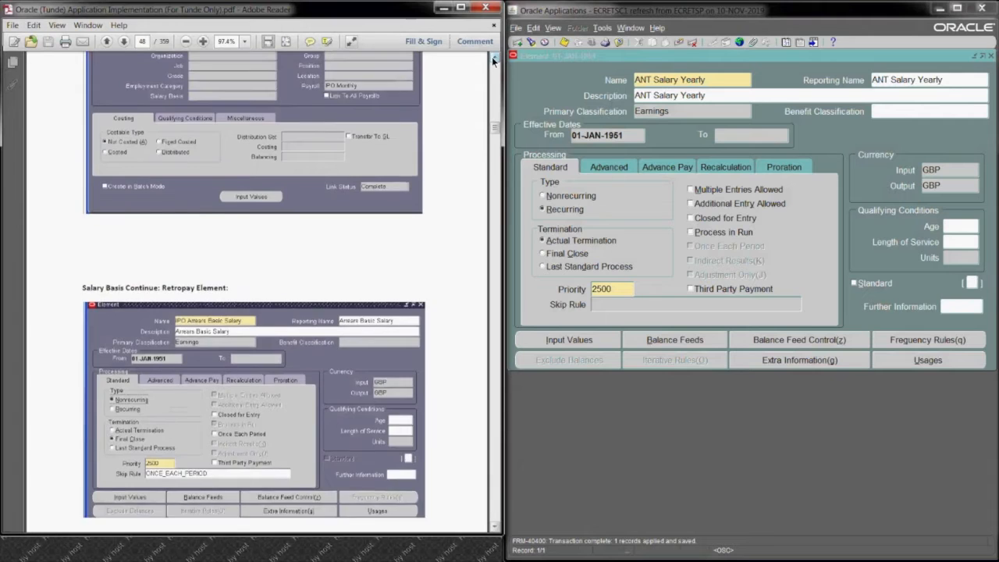
scroll(494, 61, up, 8)
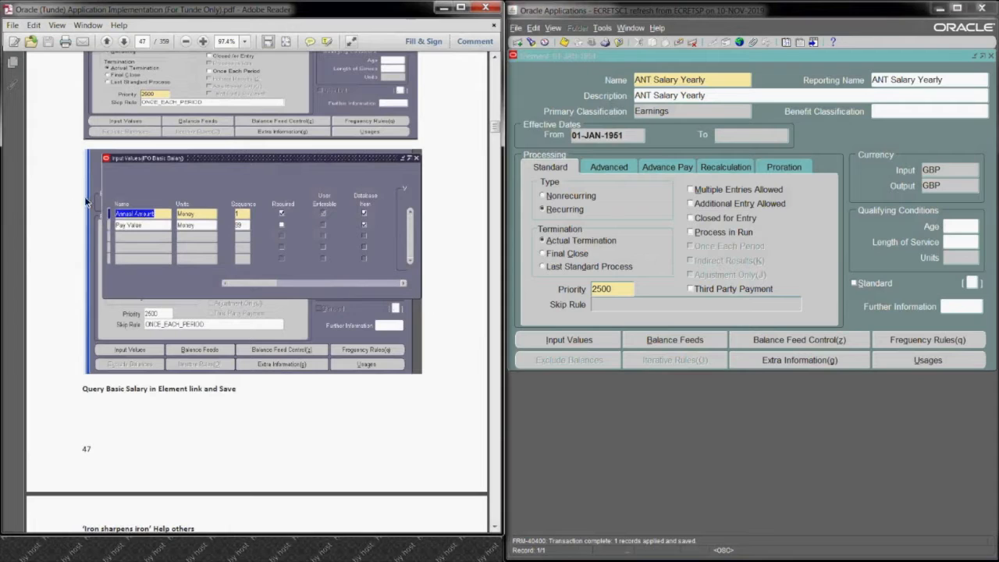
click(551, 344)
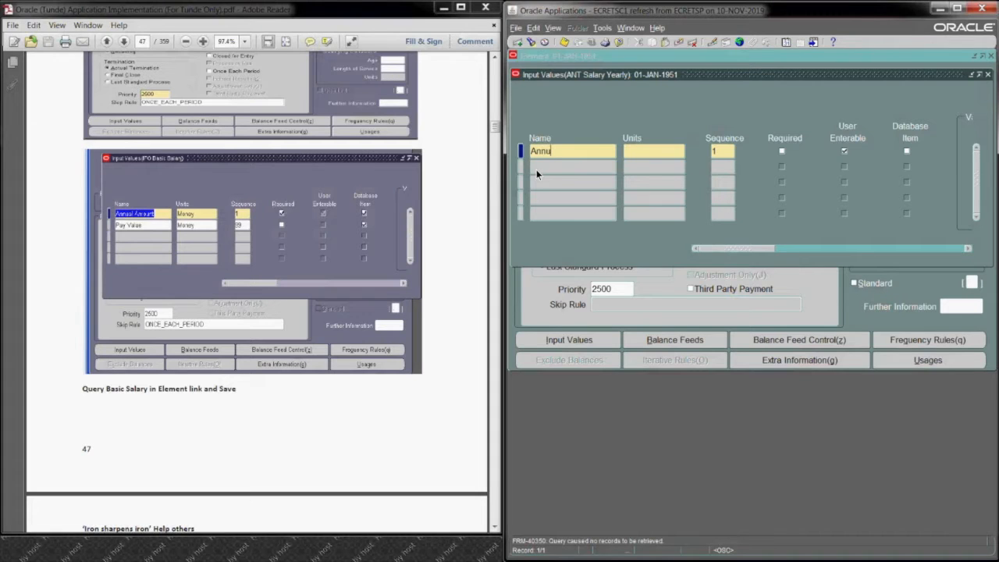
text(Annual Amount)
click(645, 150)
text(mo)
key(Tab)
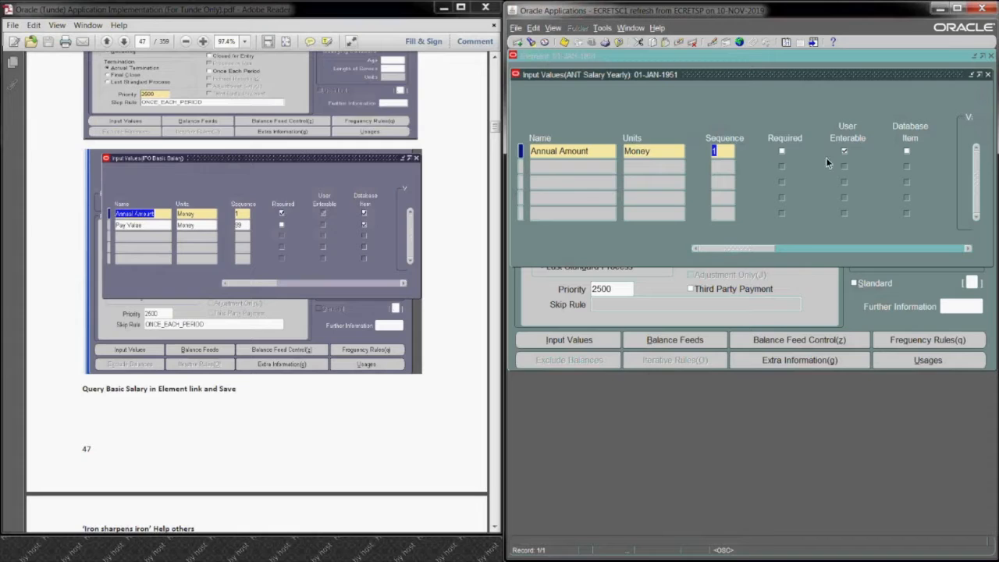
Step: Make the Annual Amount input value a database item, save it, and close the Input Values and Element forms
click(907, 151)
key(ctrl+s)
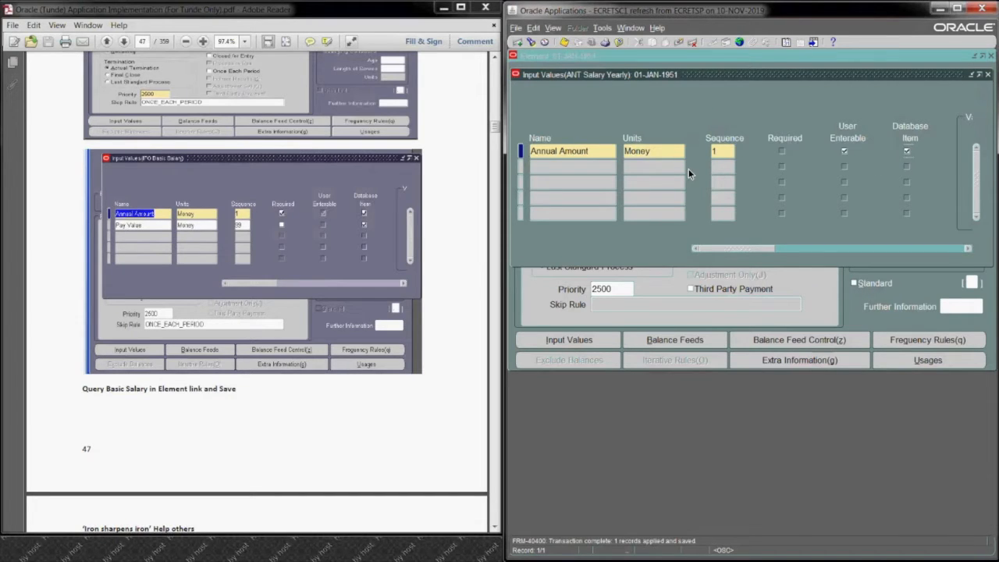
click(987, 78)
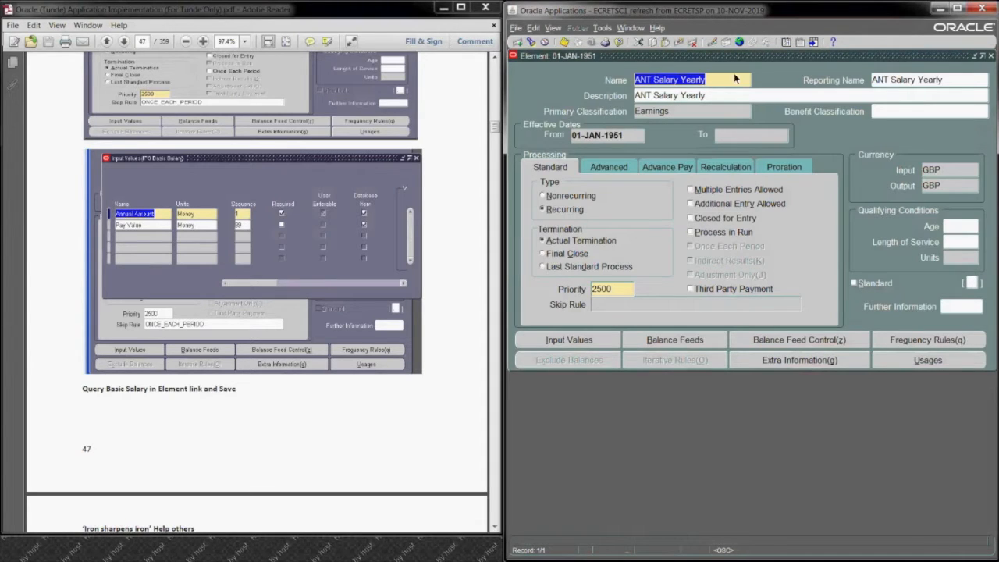
click(991, 57)
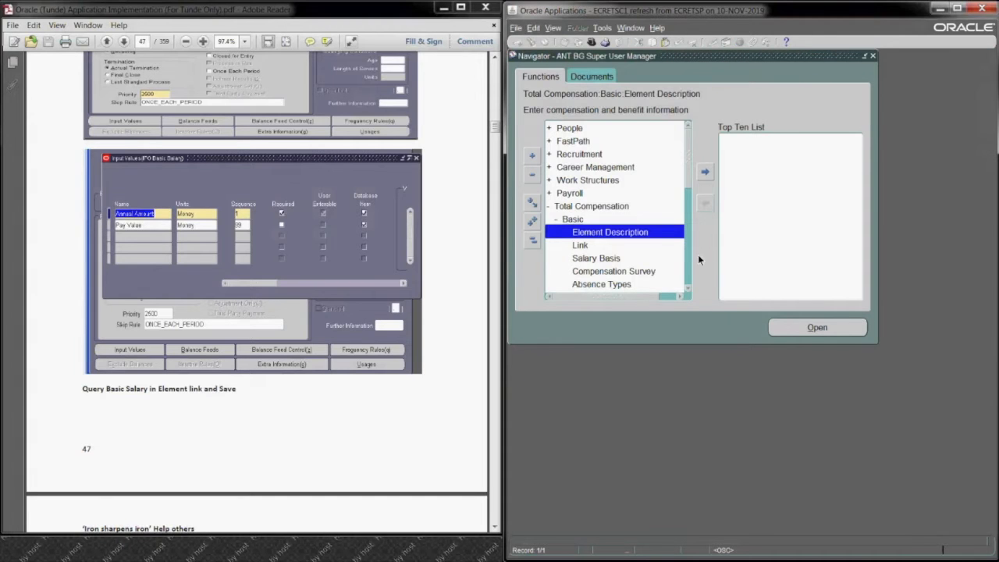
Step: Check the guide's Element Link sample and open the Link form of Total Compensation, keeping the effective date of 01-JAN-1951
click(621, 246)
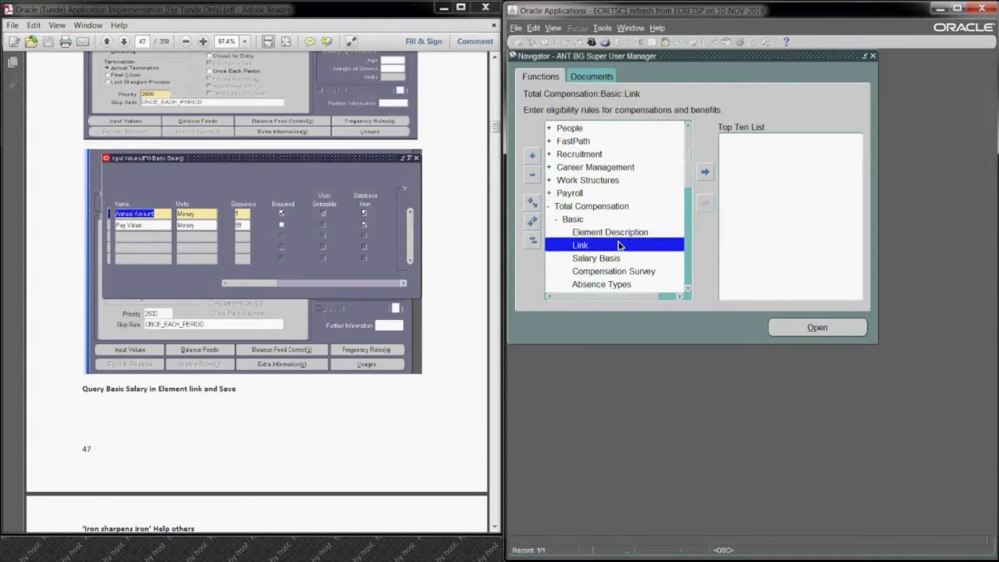
click(426, 458)
drag(495, 531, 495, 531)
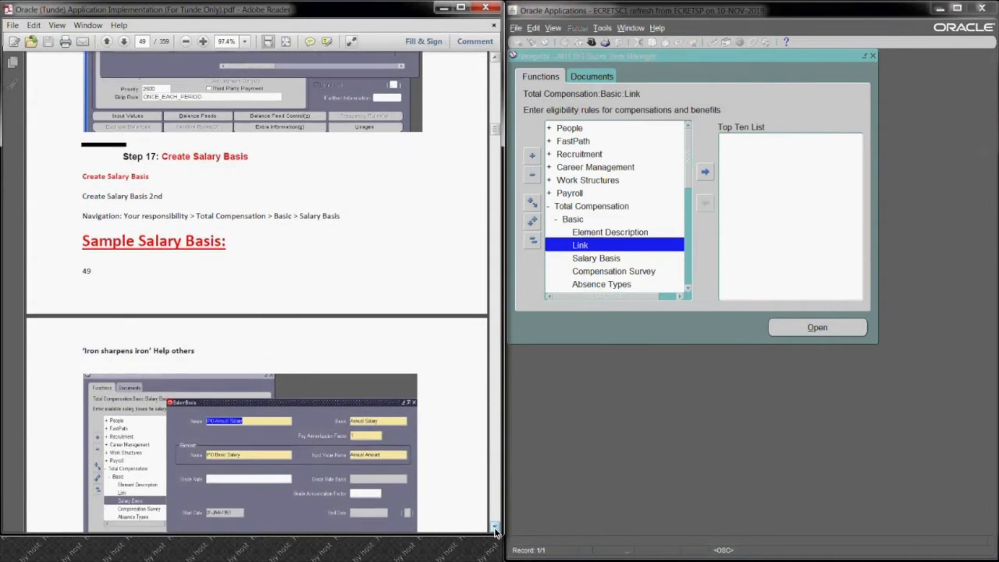
drag(495, 64, 495, 64)
scroll(495, 64, up, 5)
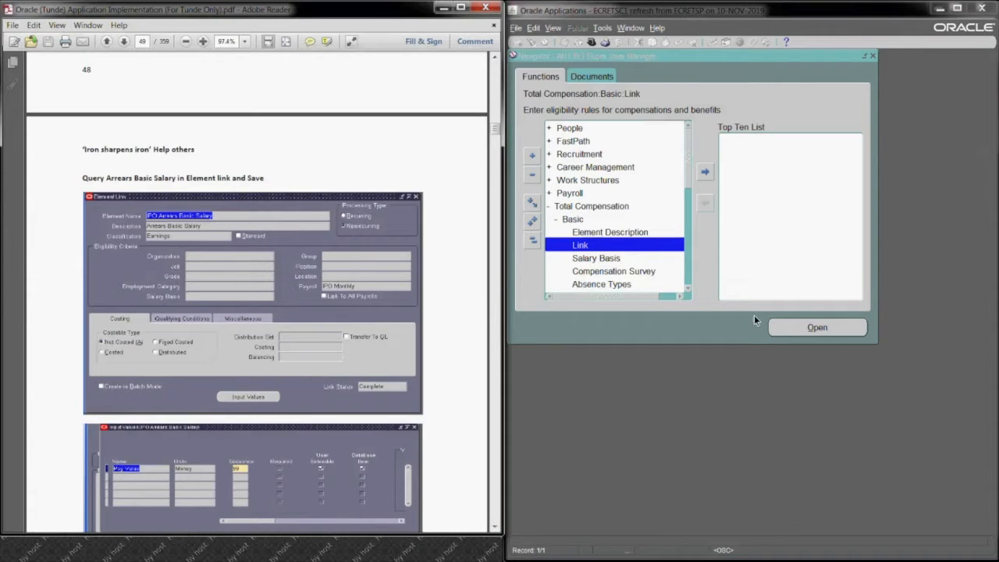
click(799, 327)
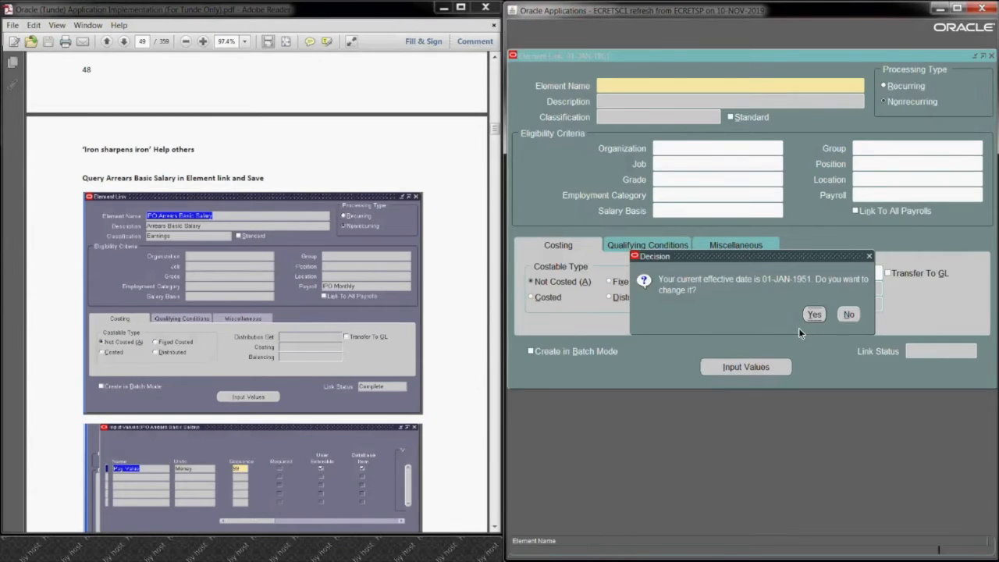
click(855, 315)
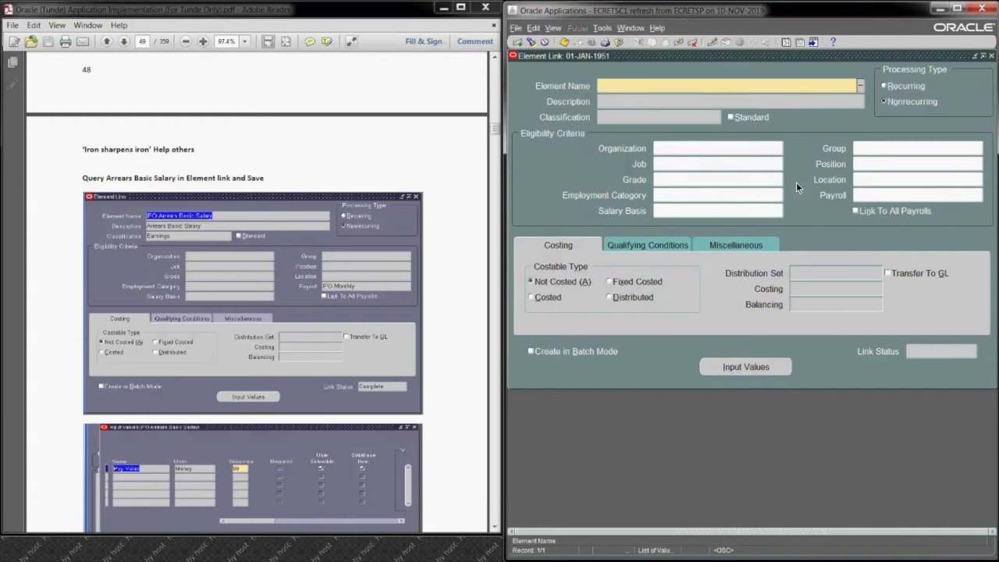
Step: Link the ANT Salary Yearly element to the ANT Payroll payroll, save the link, and close the form
click(656, 84)
text(ant)
key(Tab)
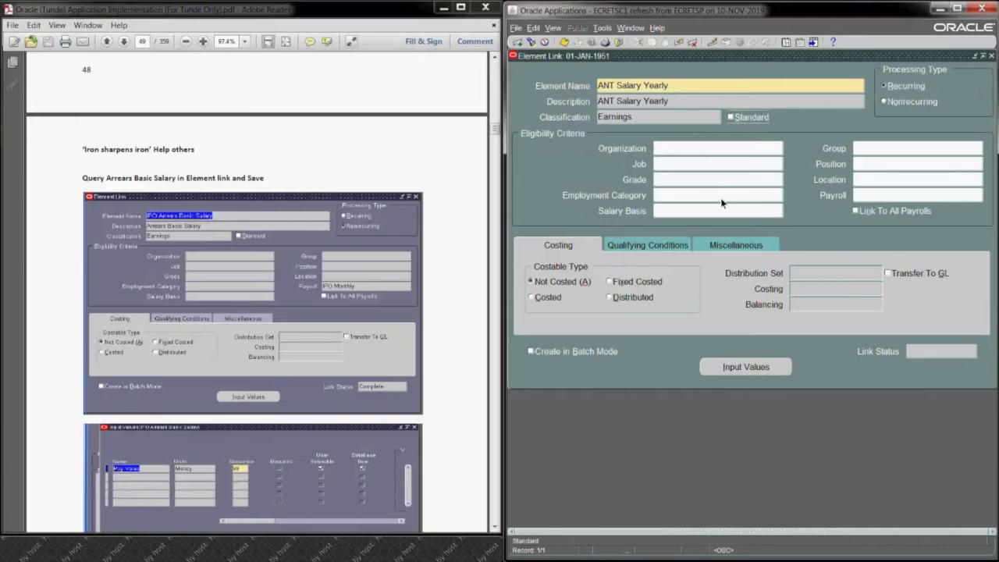
click(877, 197)
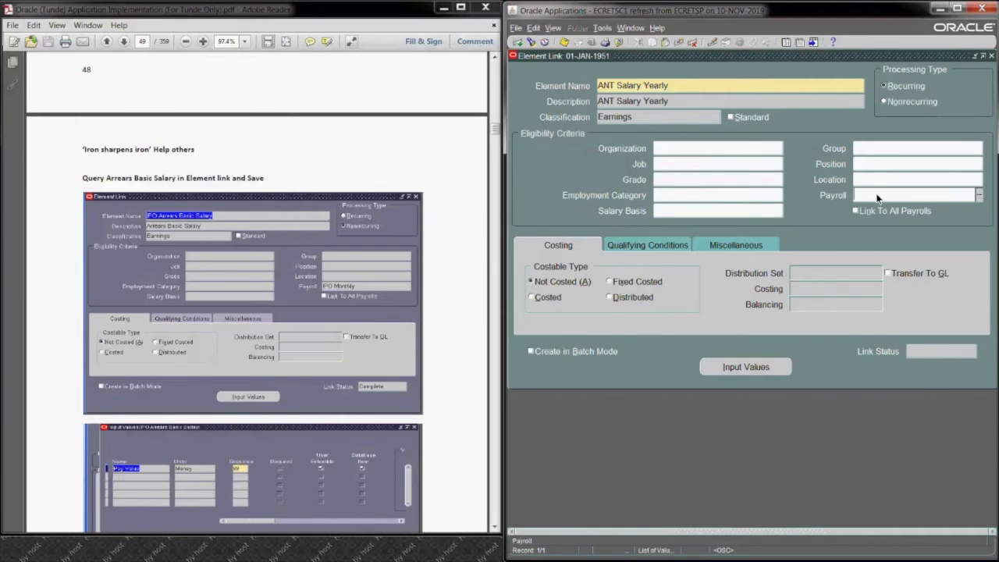
text(ant)
key(Tab)
key(ctrl+s)
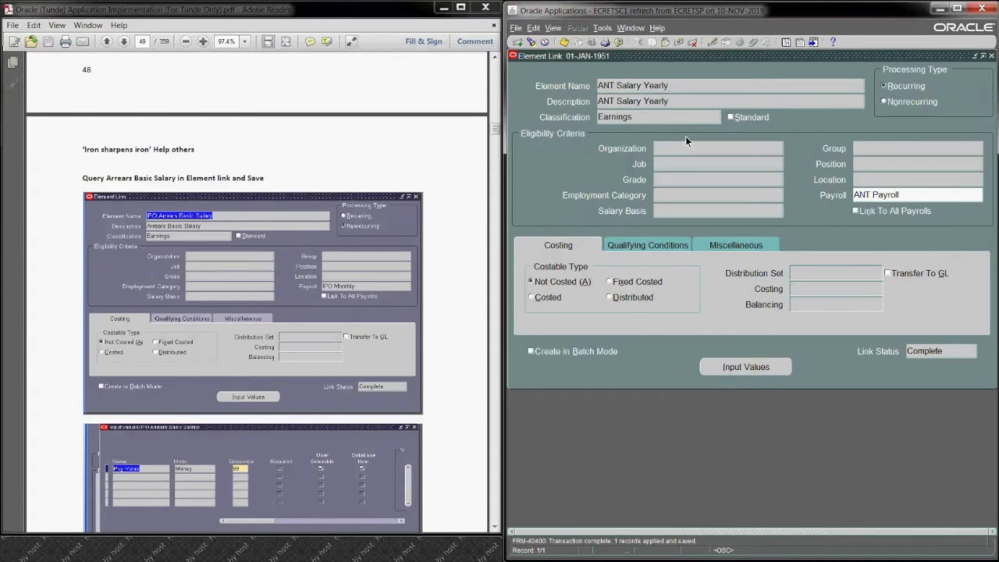
click(991, 56)
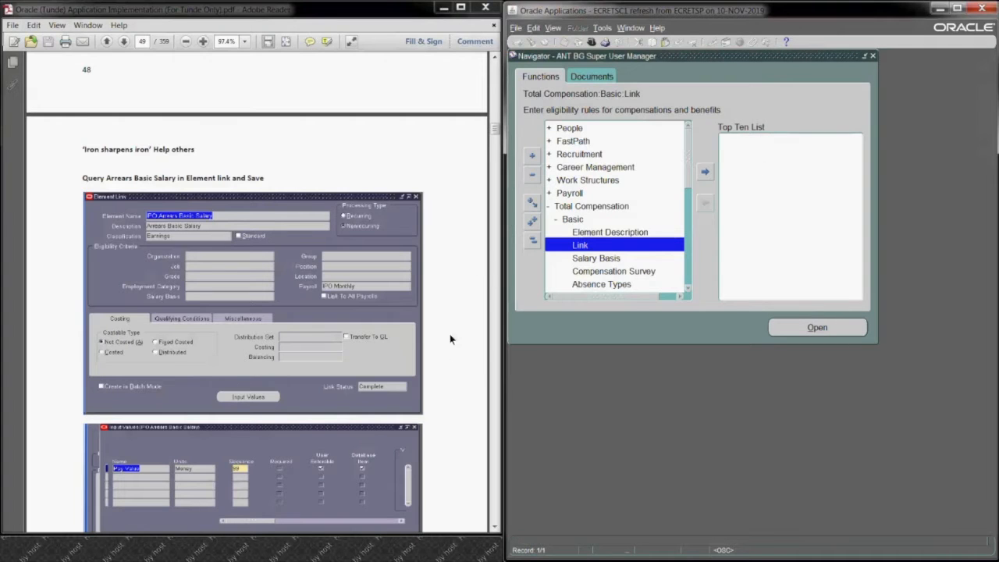
Step: Review the guide's Step 17 on creating a salary basis and open the Salary Basis form from the Basic functions
click(495, 528)
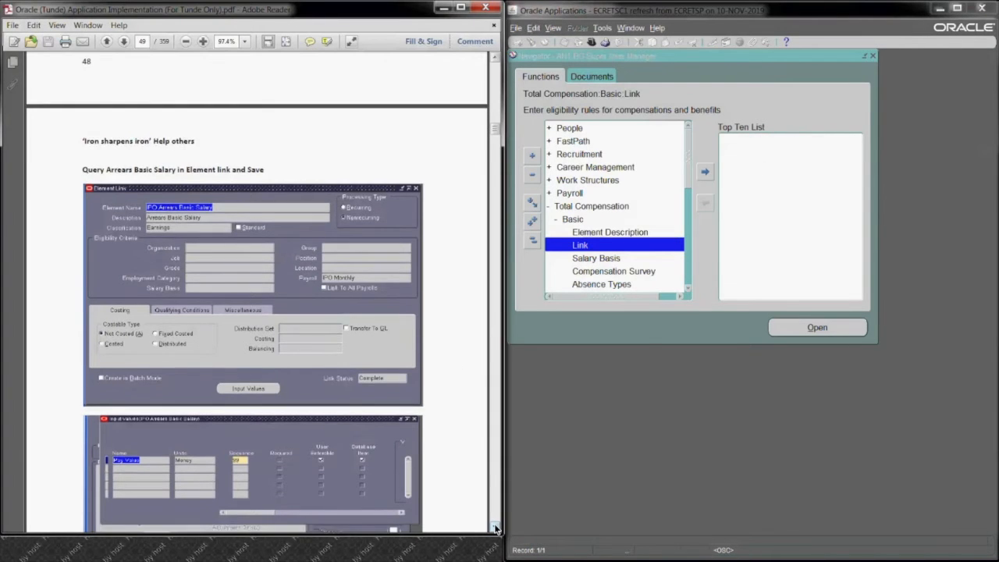
scroll(495, 528, down, 10)
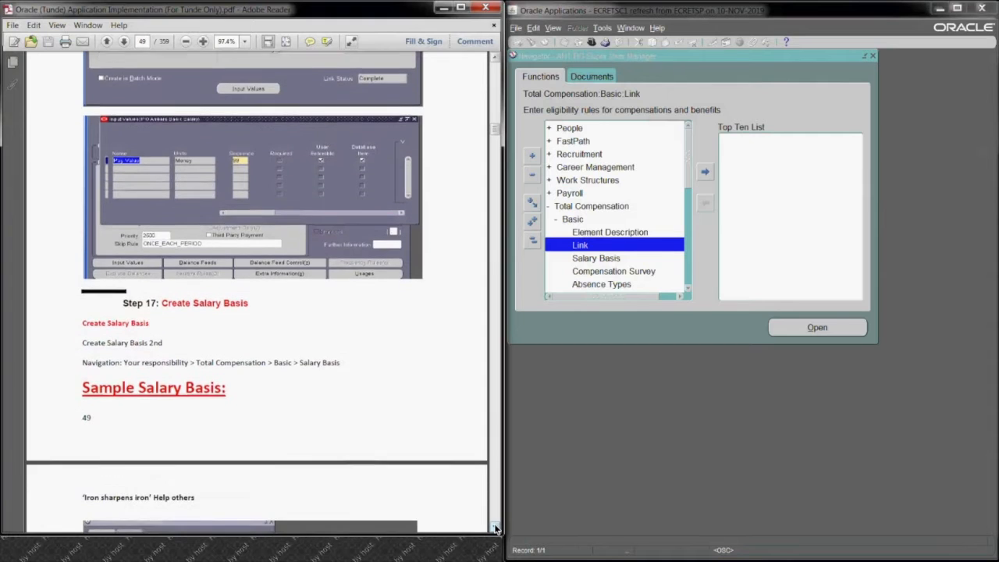
scroll(495, 528, down, 2)
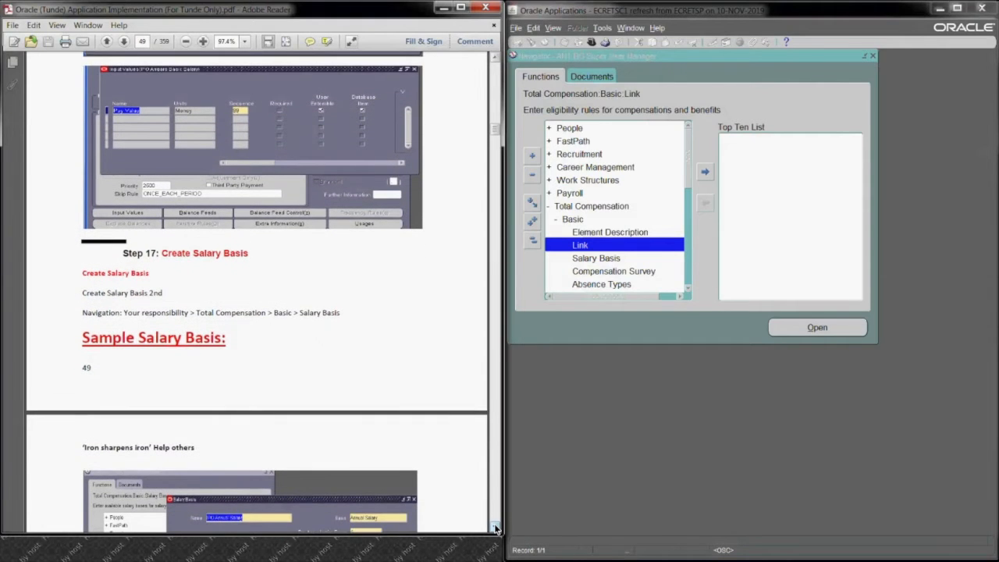
scroll(495, 529, down, 2)
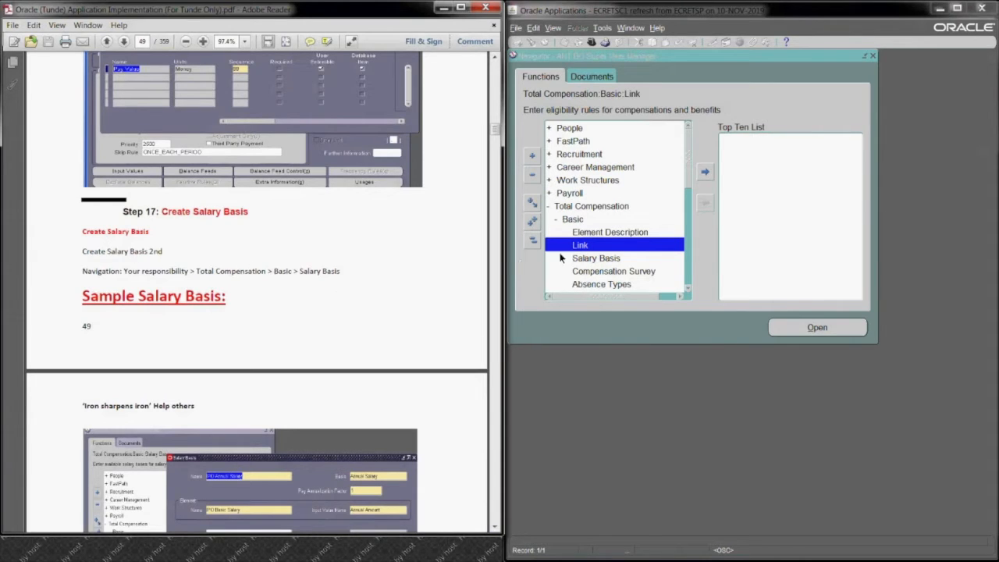
click(614, 261)
click(826, 327)
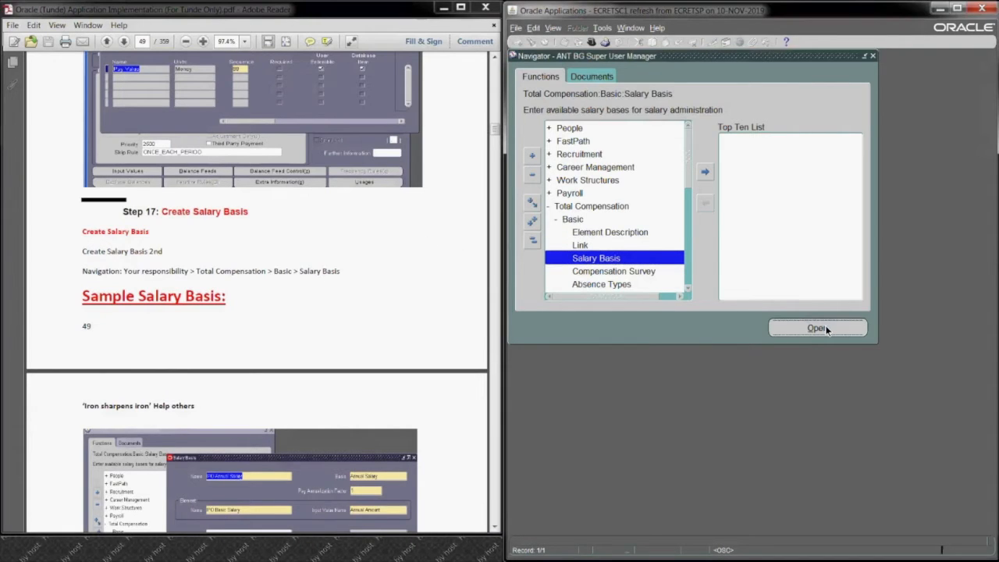
Step: Name the new salary basis ANT Salary Basis and set its basis to Annual Salary, as in the guide's sample
text(ANT Salary)
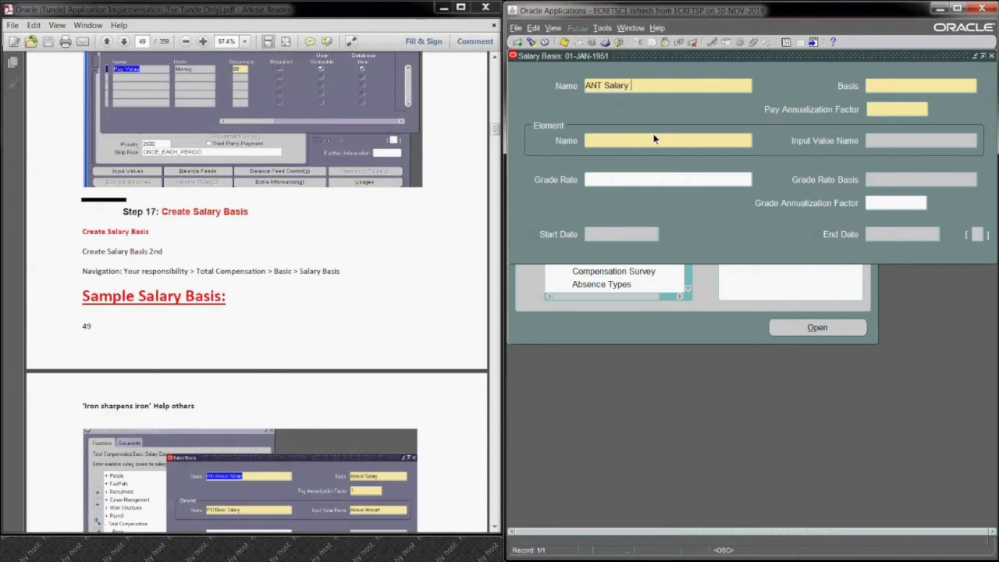
text( Basis)
click(884, 86)
click(495, 527)
click(496, 528)
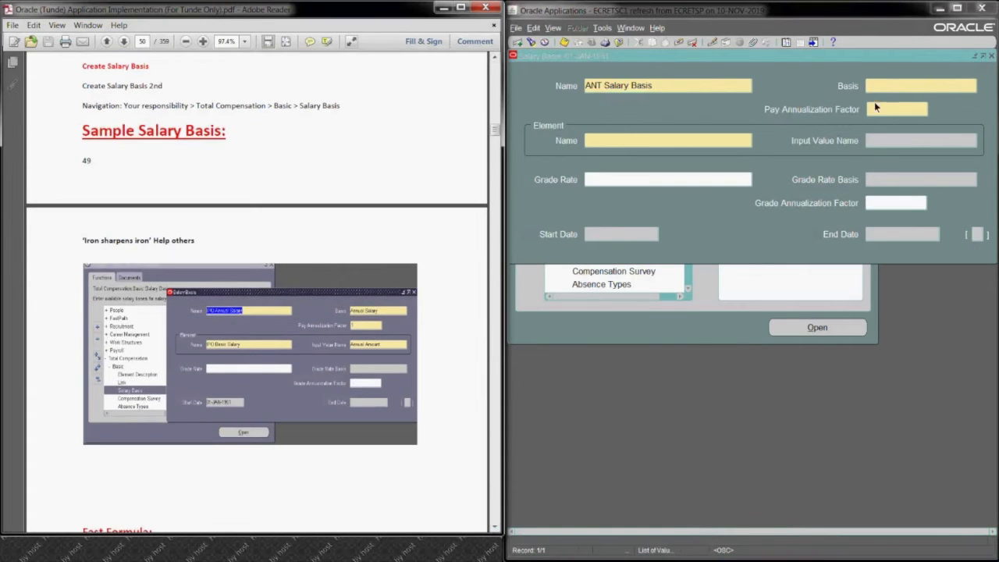
click(878, 92)
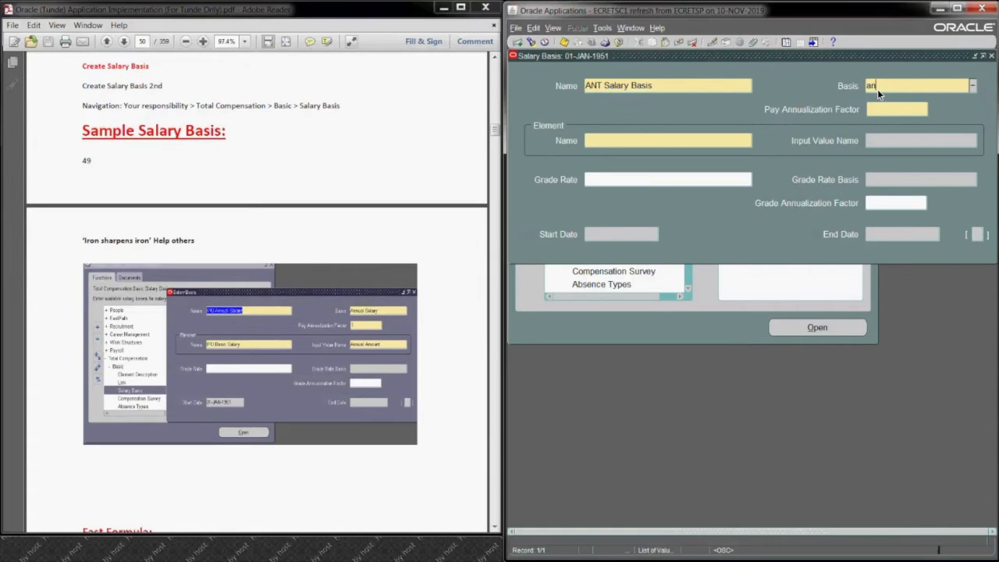
key(Tab)
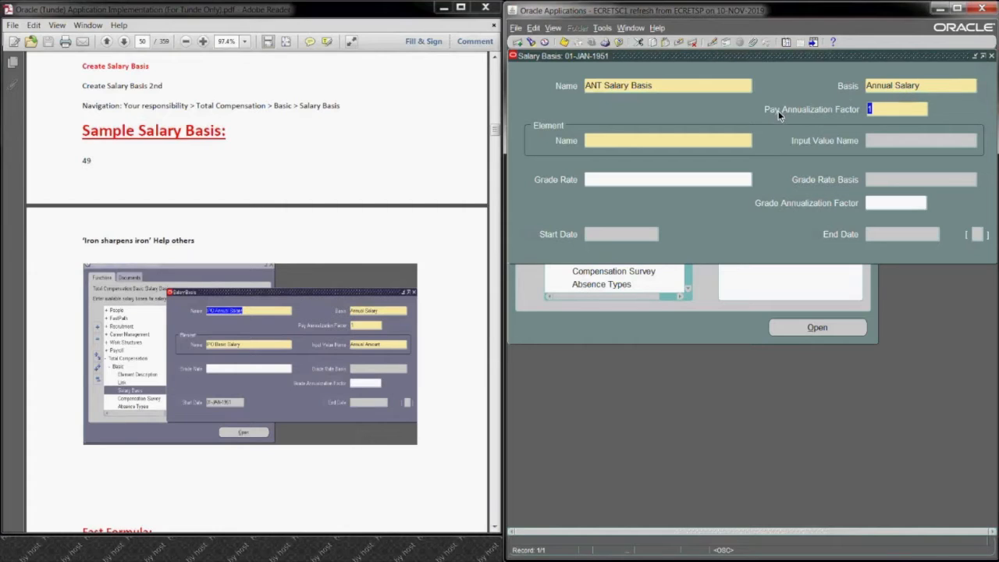
Step: Change the basis of ANT Salary Basis to Monthly Salary
click(928, 89)
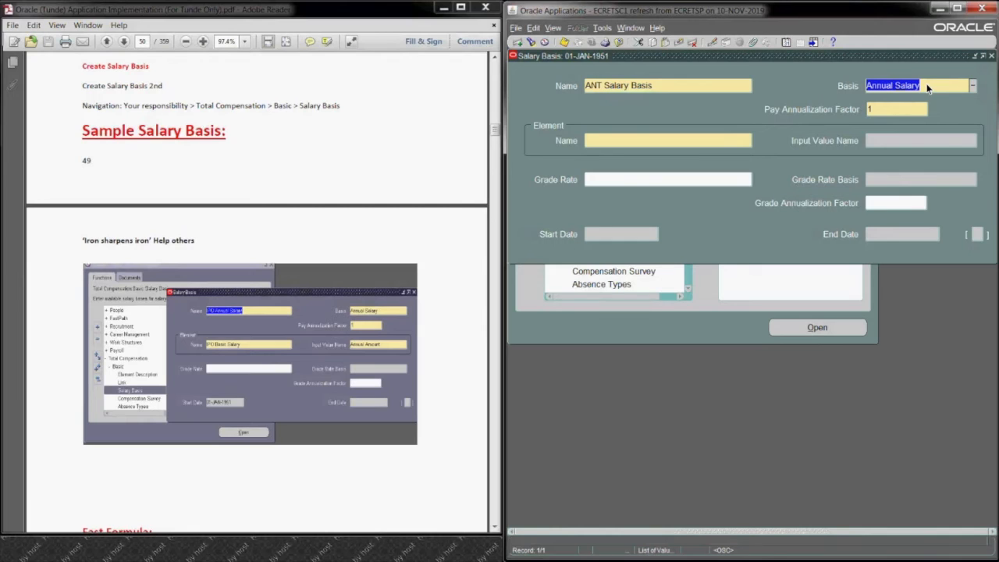
text(month)
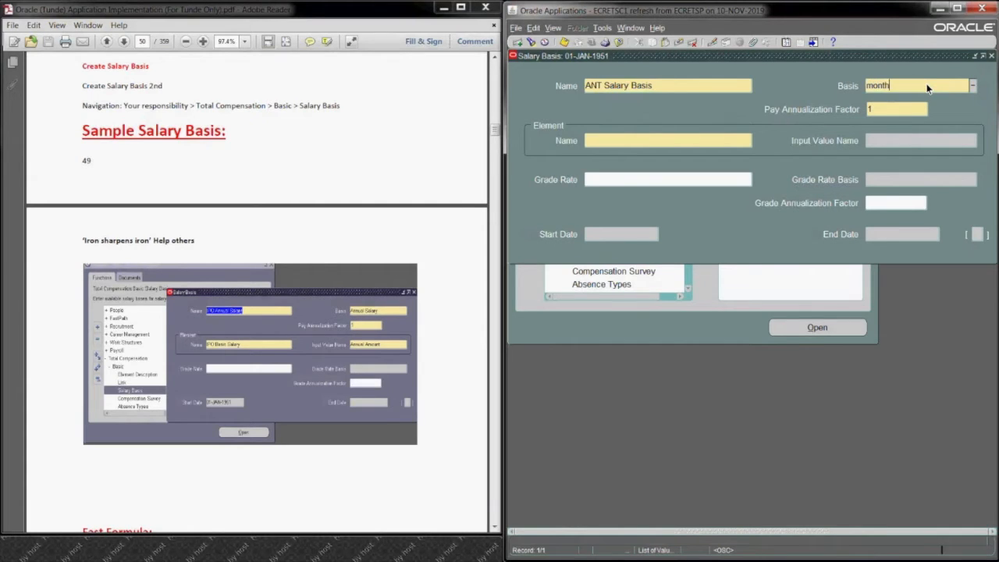
key(Tab)
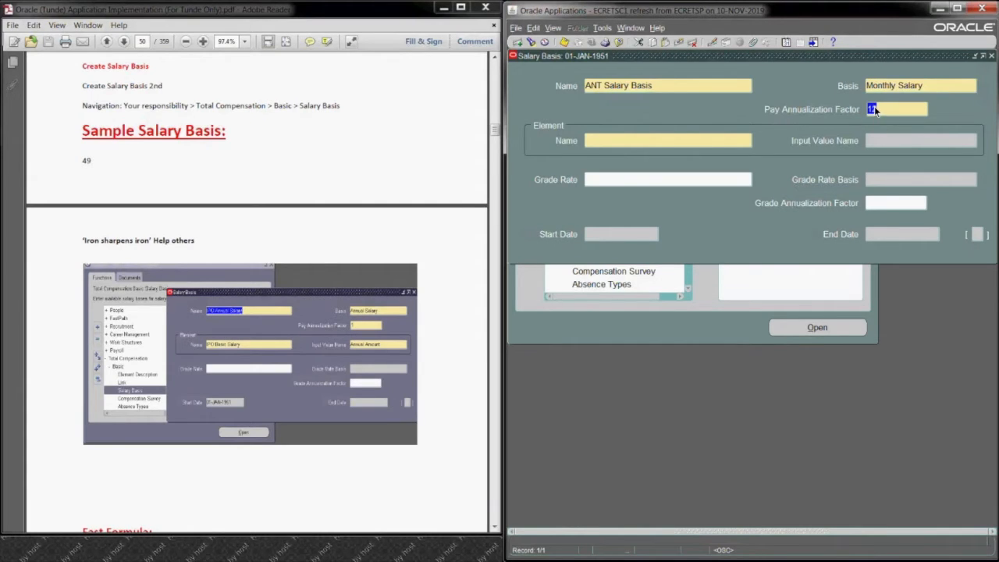
Step: Change the basis to Hourly Salary and enter a pay annualization factor of 2080
click(933, 89)
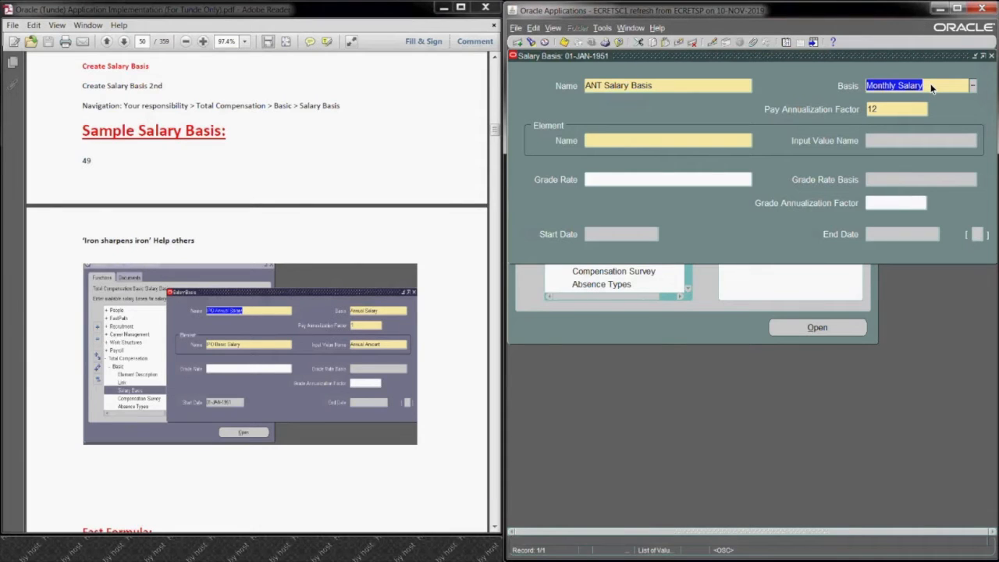
text(hour)
key(BackSpace)
key(BackSpace)
text(url)
key(Tab)
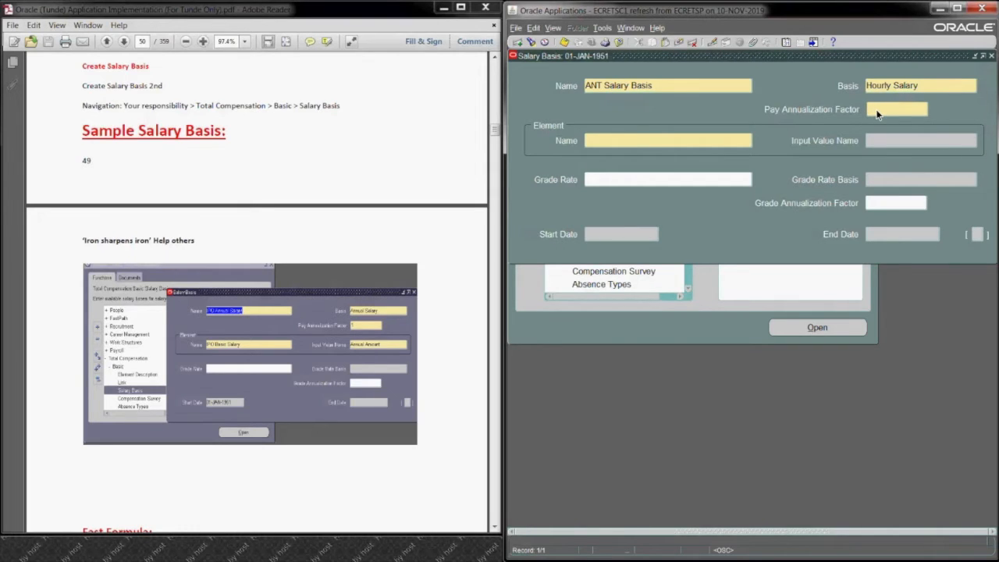
text(2080)
Step: Set the basis of ANT Salary Basis back to Annual Salary
click(932, 88)
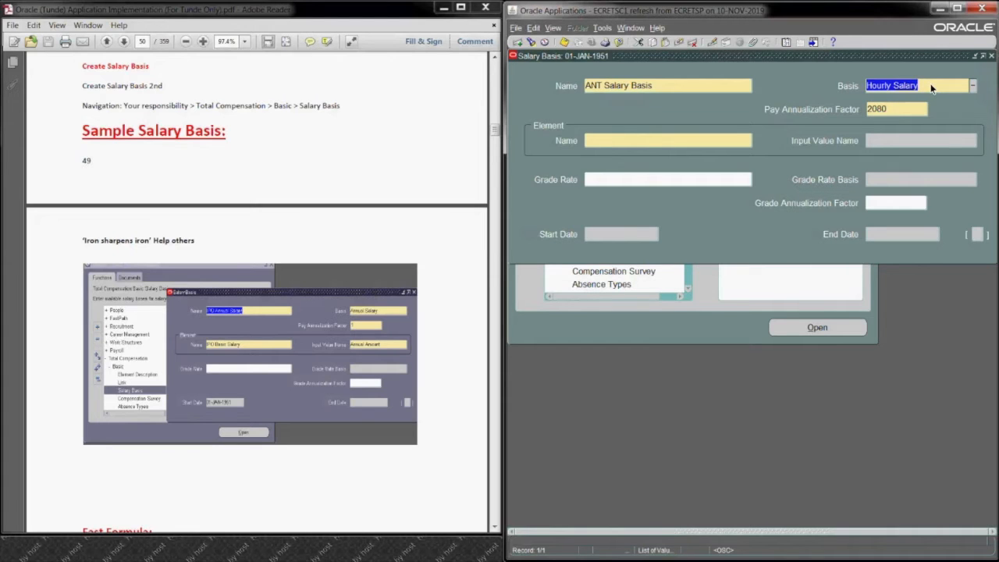
text(anu)
key(Tab)
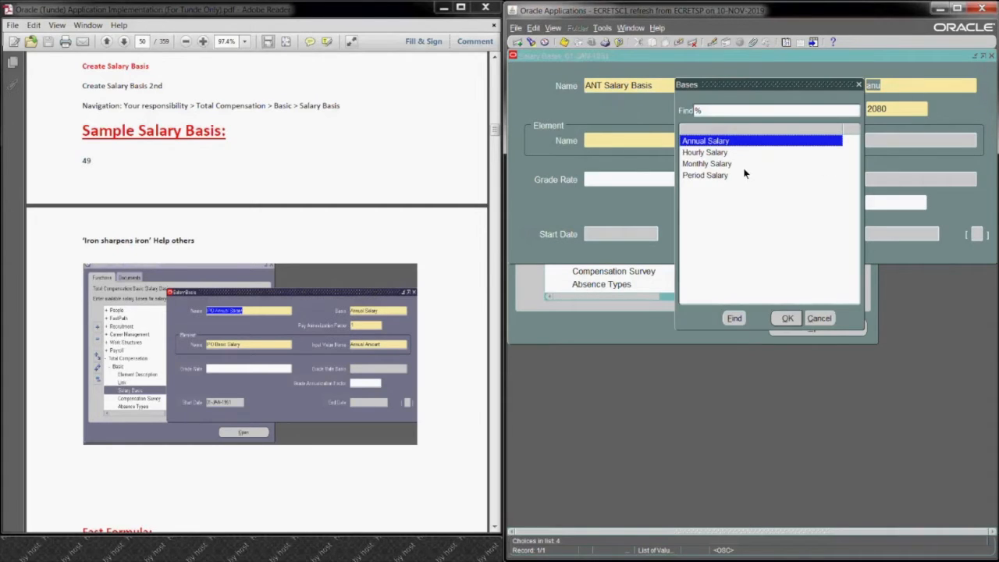
click(788, 318)
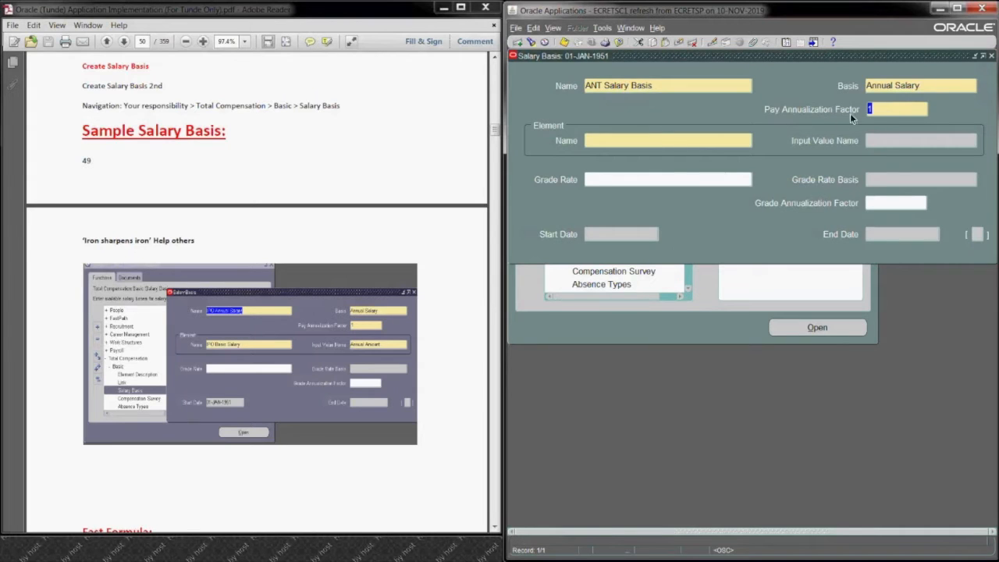
Step: Assign the ANT Salary Yearly element to the salary basis, with Annual Amount as its input value
click(651, 140)
text(ANT)
key(Tab)
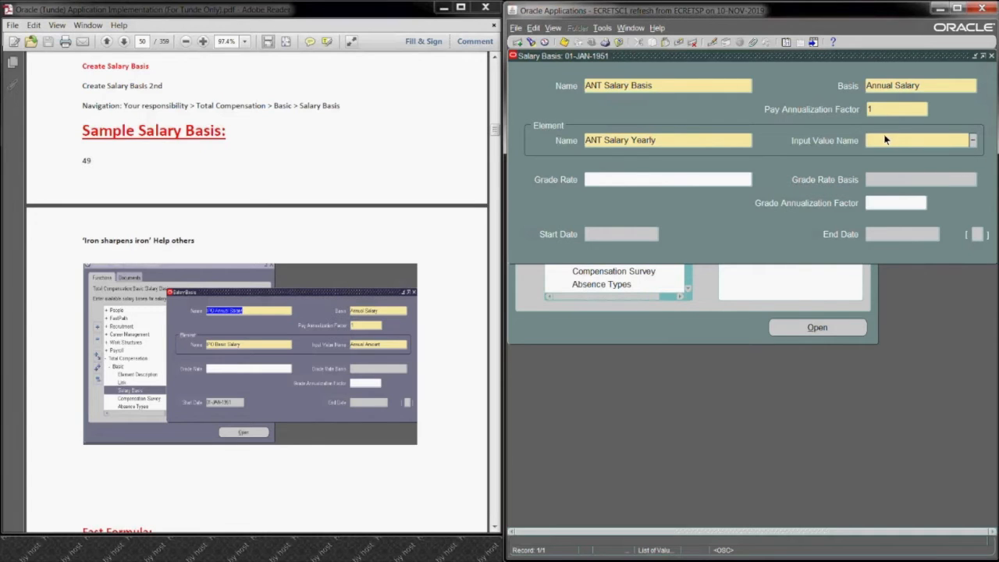
text(an)
key(Tab)
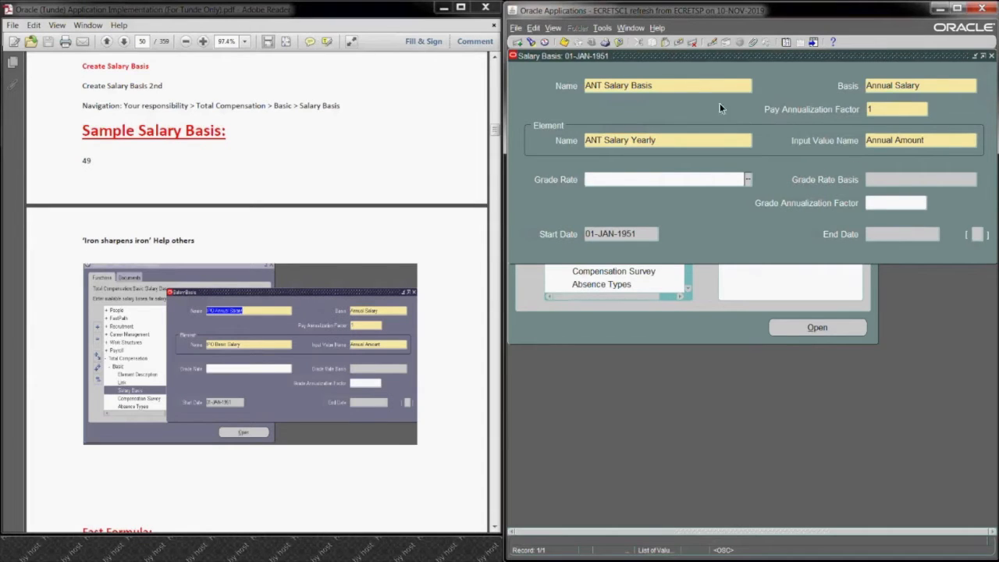
Step: Complete the additional salary basis details with country code UK and 2080 hours per year, save the salary basis, and close the form
click(562, 40)
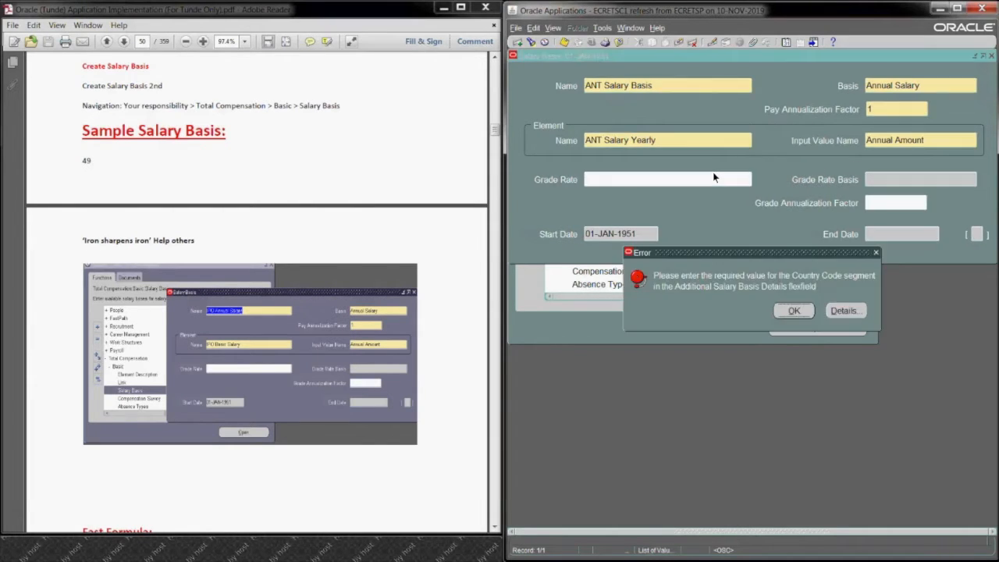
click(796, 310)
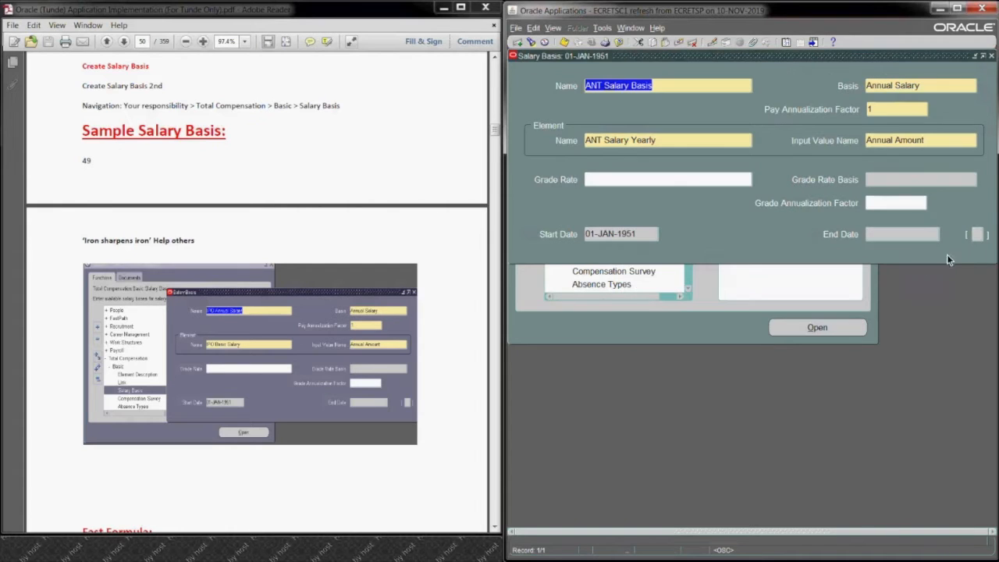
click(978, 234)
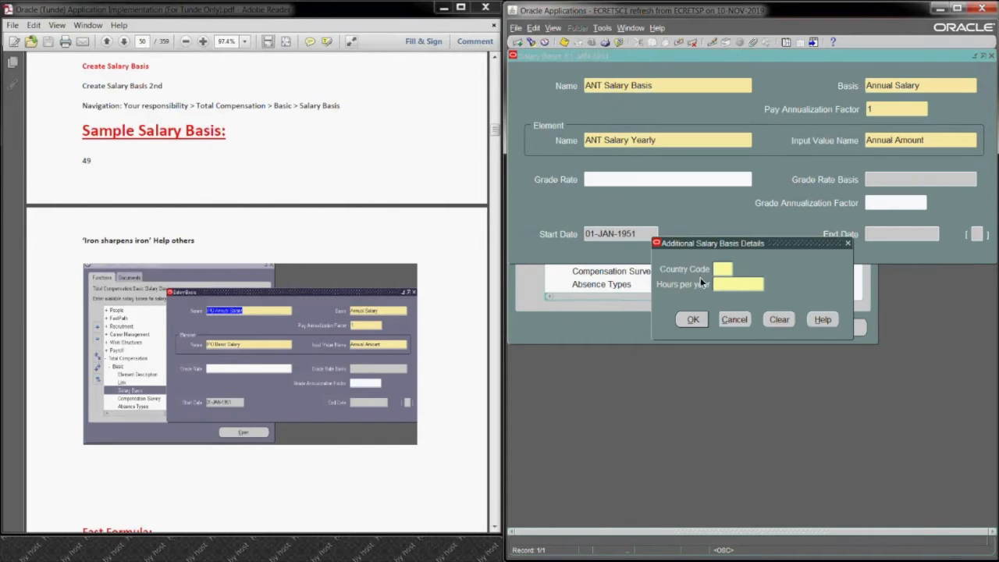
text(UK)
text(2080)
click(692, 320)
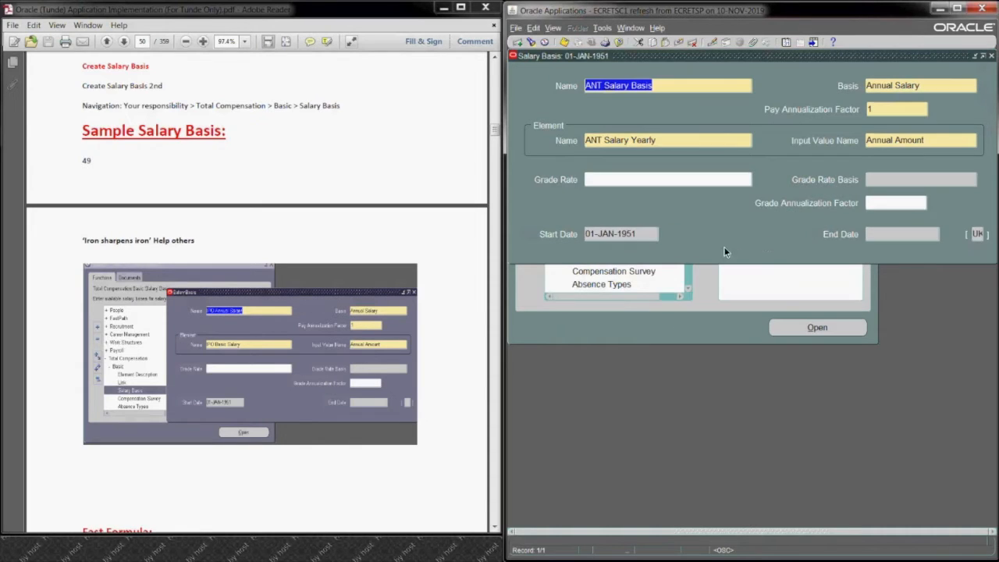
click(564, 40)
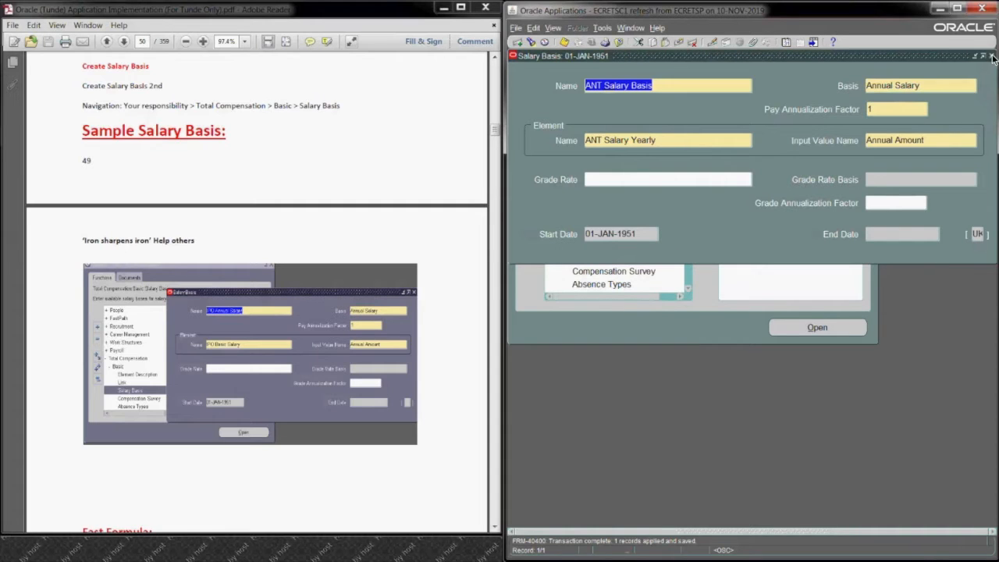
click(989, 57)
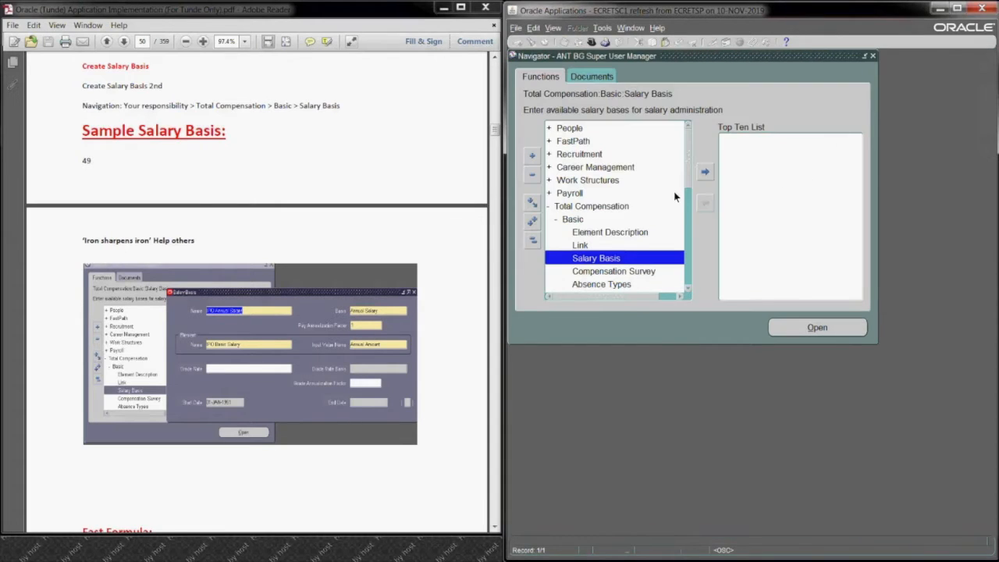
Step: Check the guide's Step 18, open the Enter and Maintain form for people, and find the employee by surname
click(478, 336)
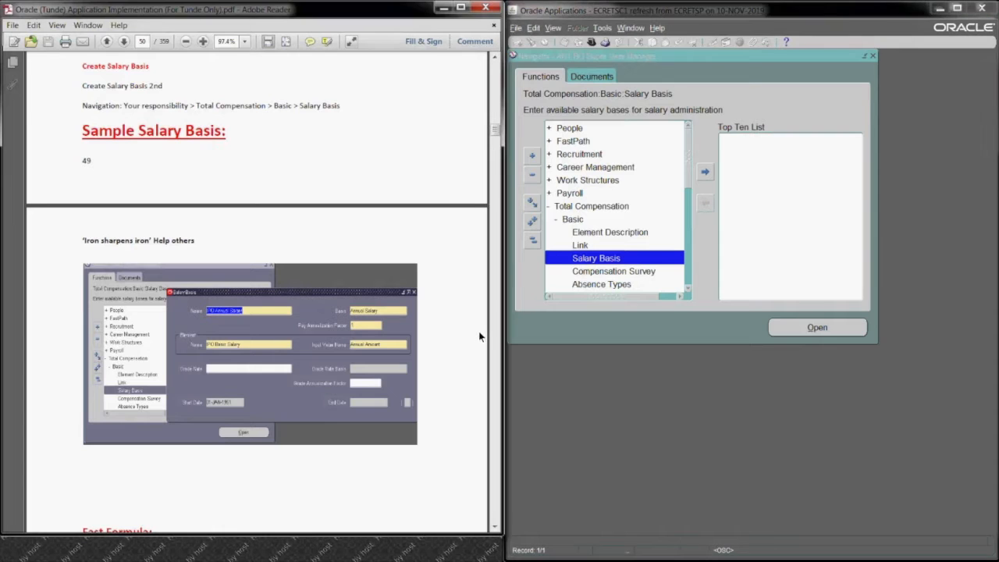
click(495, 529)
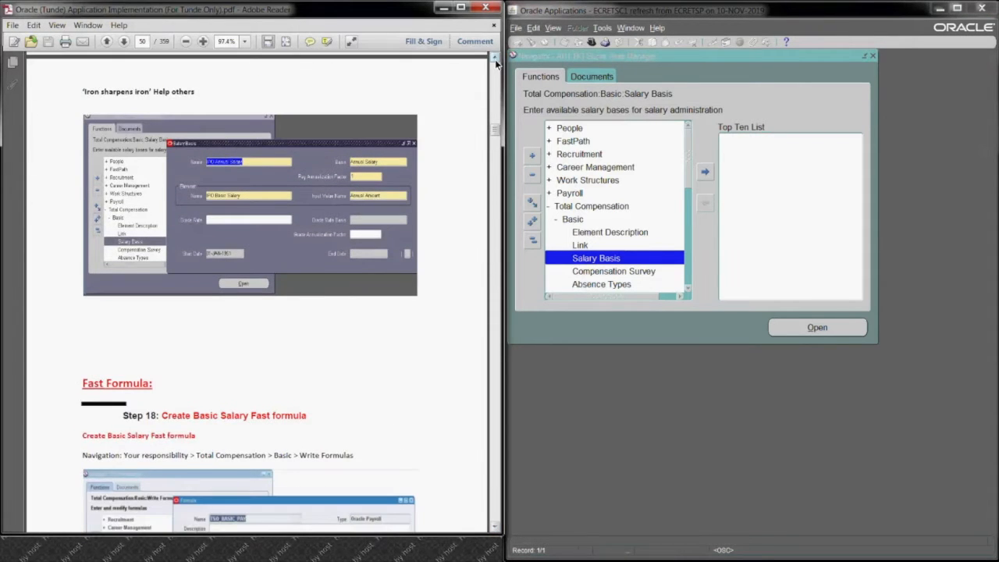
click(494, 60)
double_click(588, 131)
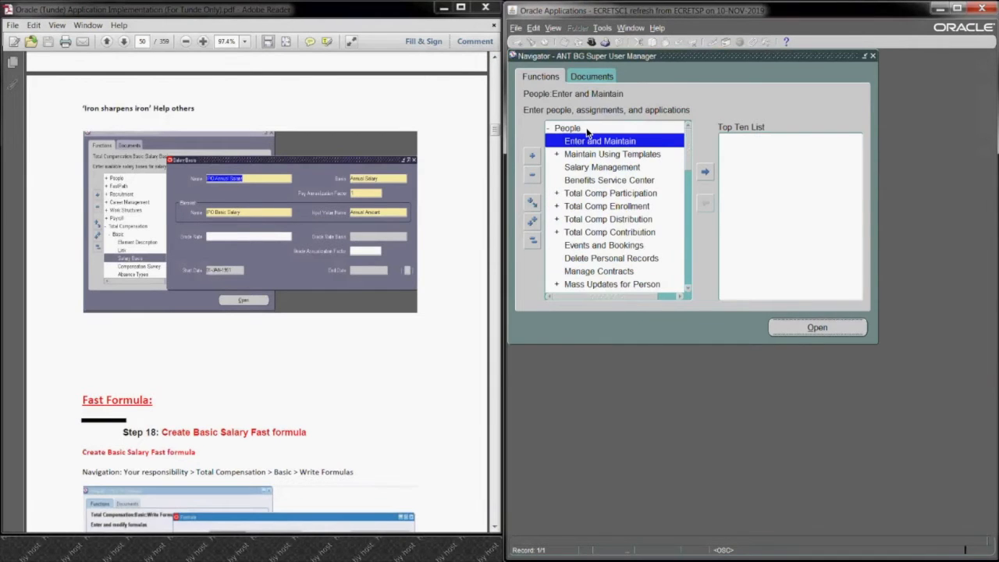
click(820, 314)
click(660, 322)
text(smith%)
key(Tab)
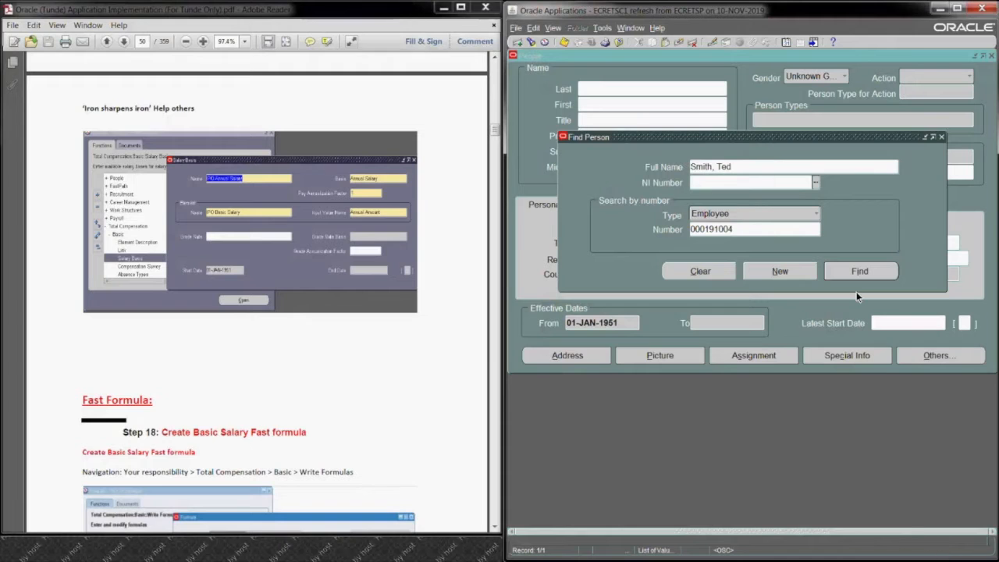
click(850, 270)
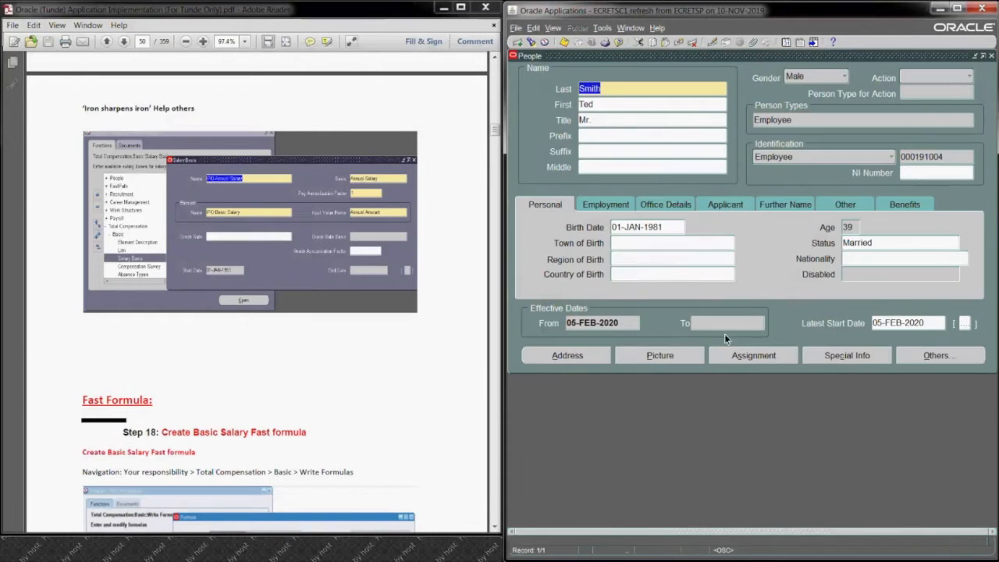
Step: Open the employee's assignment and set its salary basis to ANT Salary Basis as a correction
click(736, 350)
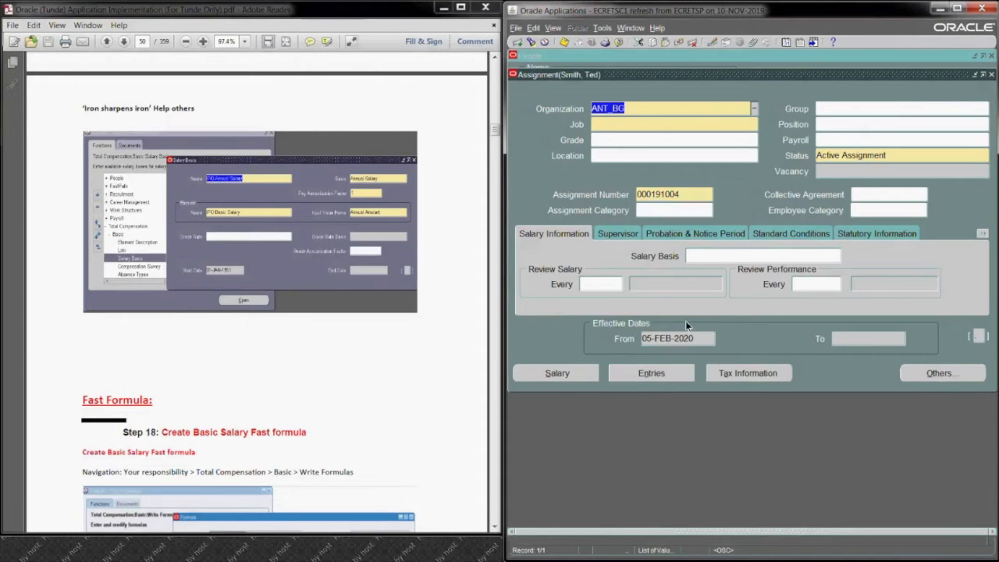
click(705, 256)
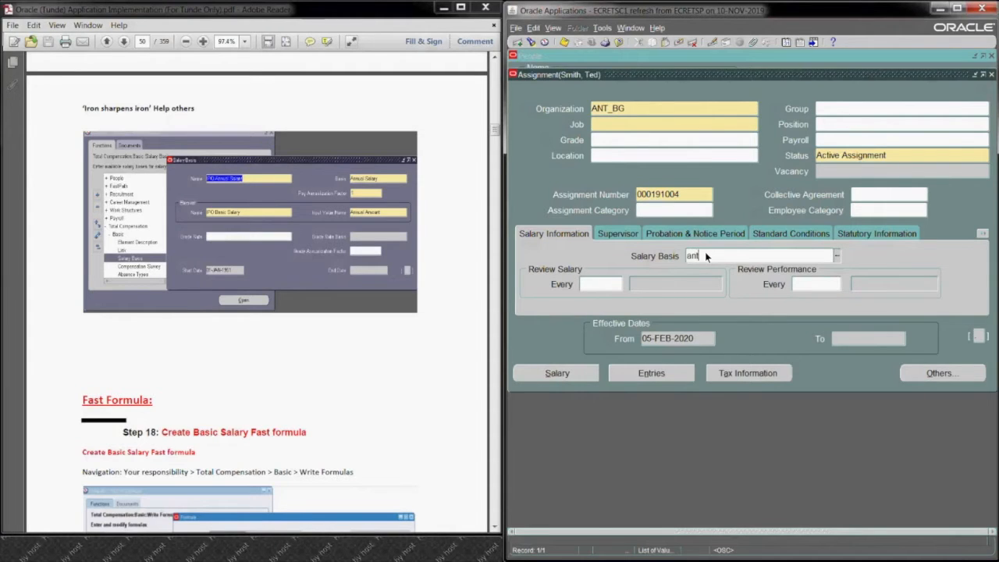
key(Tab)
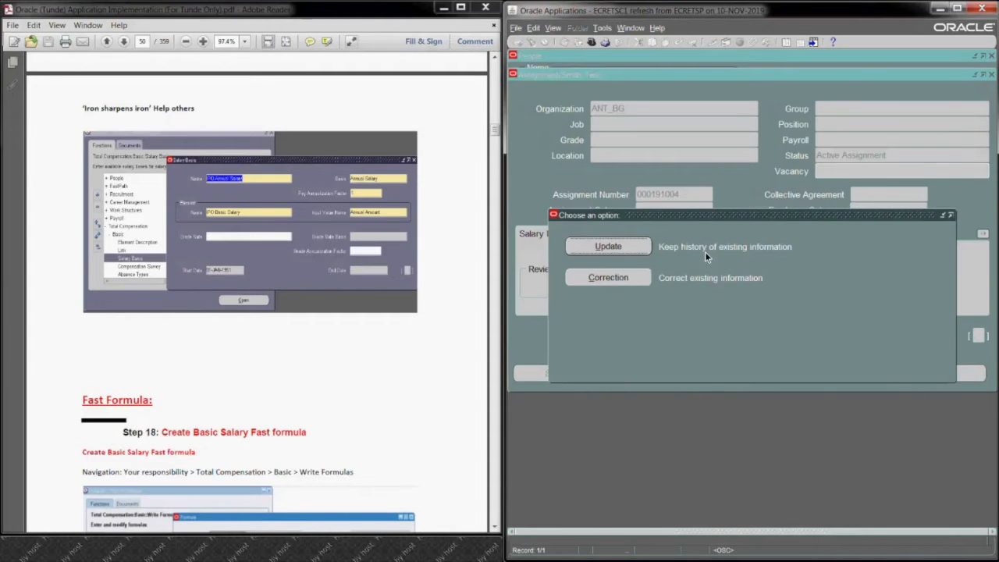
click(608, 277)
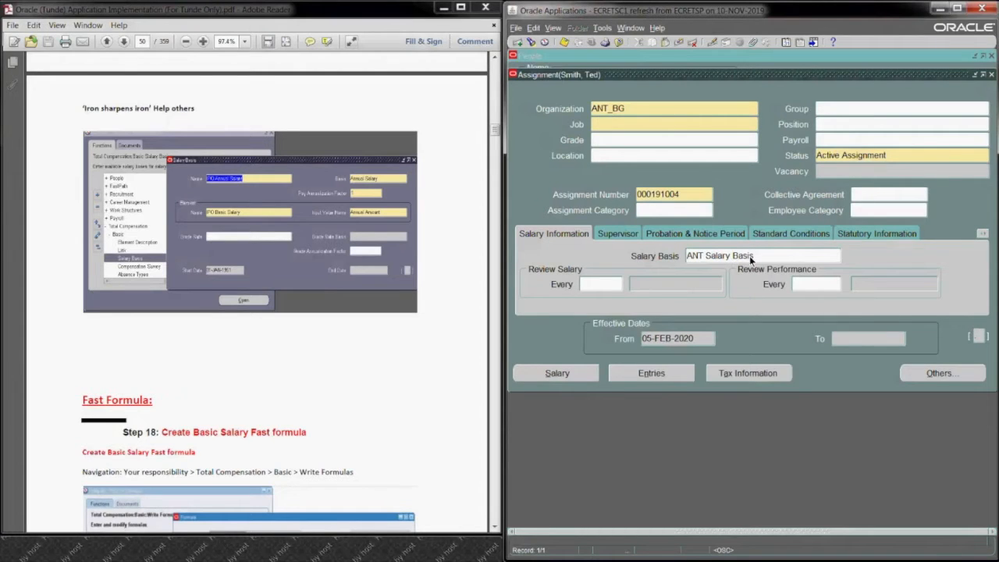
click(716, 257)
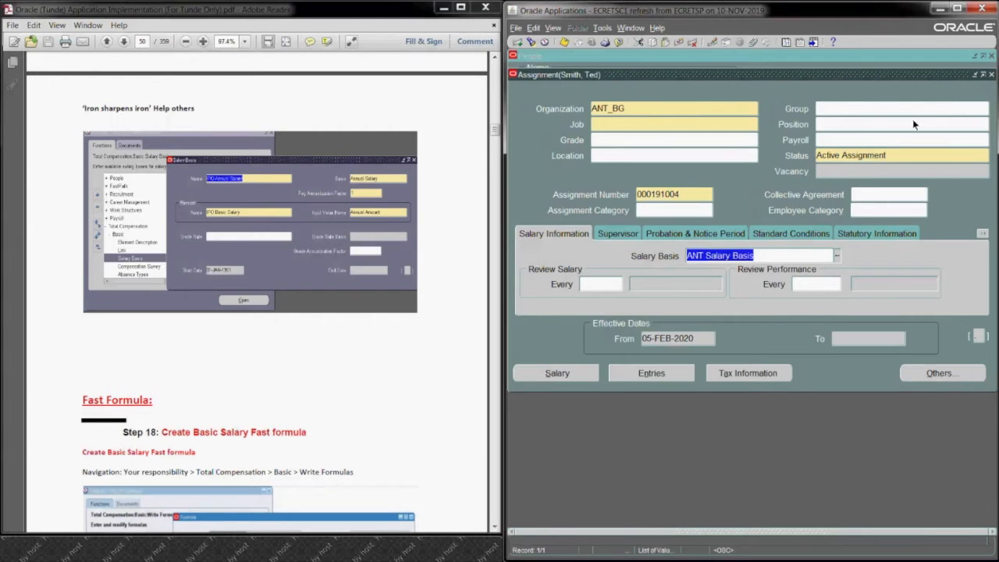
Step: Set the assignment's payroll to ANT Payroll and close the assignment without saving the changes
click(866, 139)
text(ant)
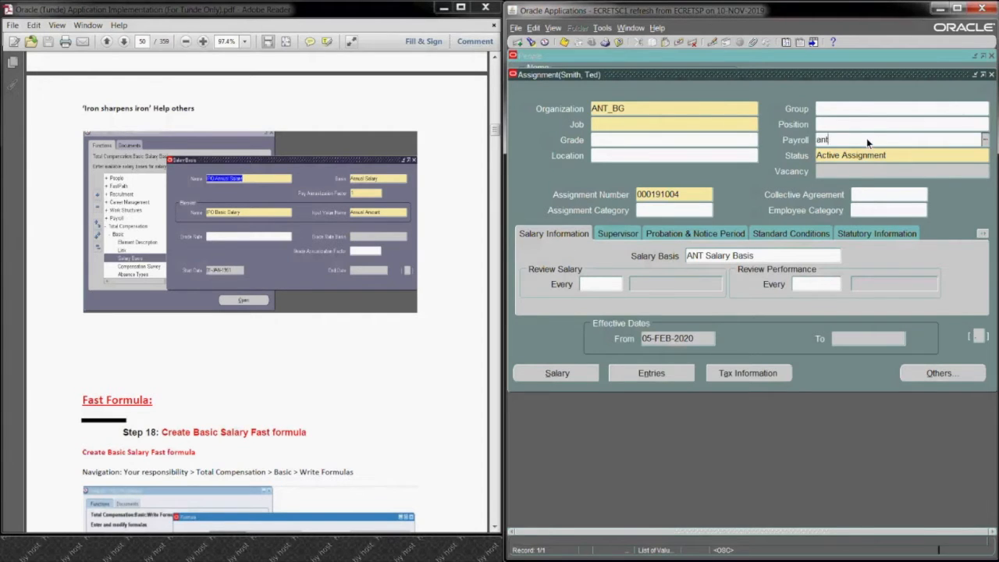
key(Tab)
click(992, 75)
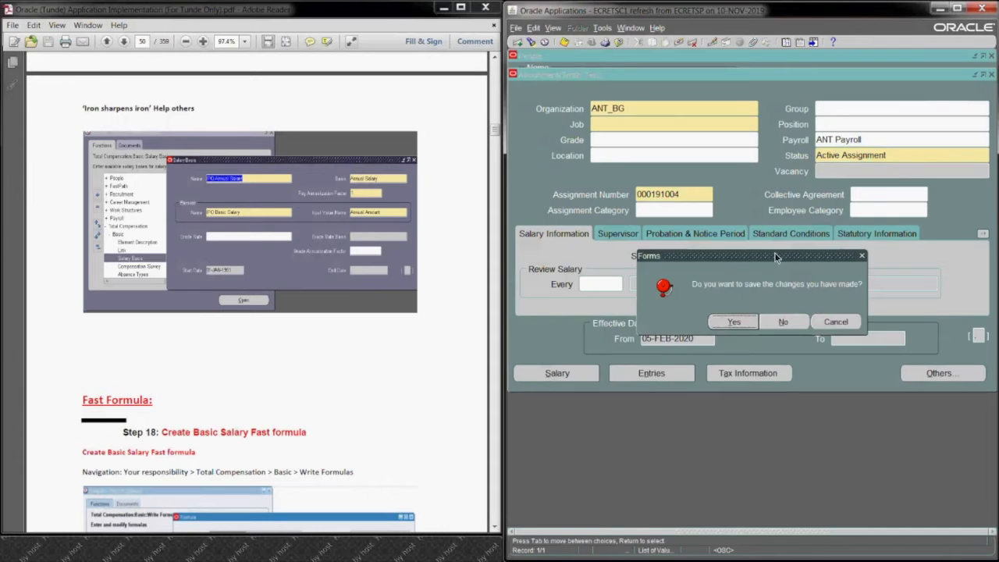
click(785, 323)
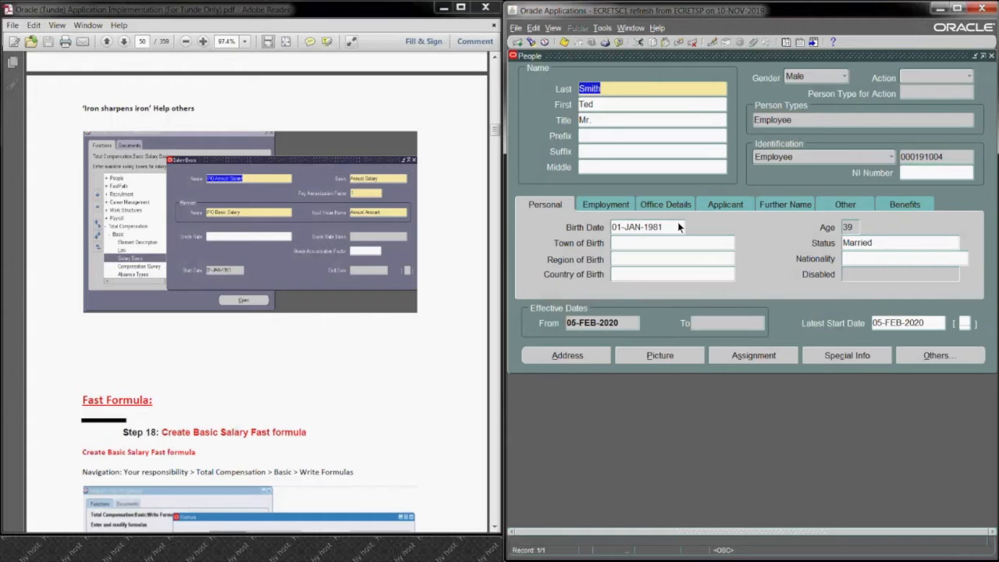
Step: Place the Oracle window beside the Antalis PDF, close the People form, and switch to the System Administrator responsibility
drag(819, 13, 317, 16)
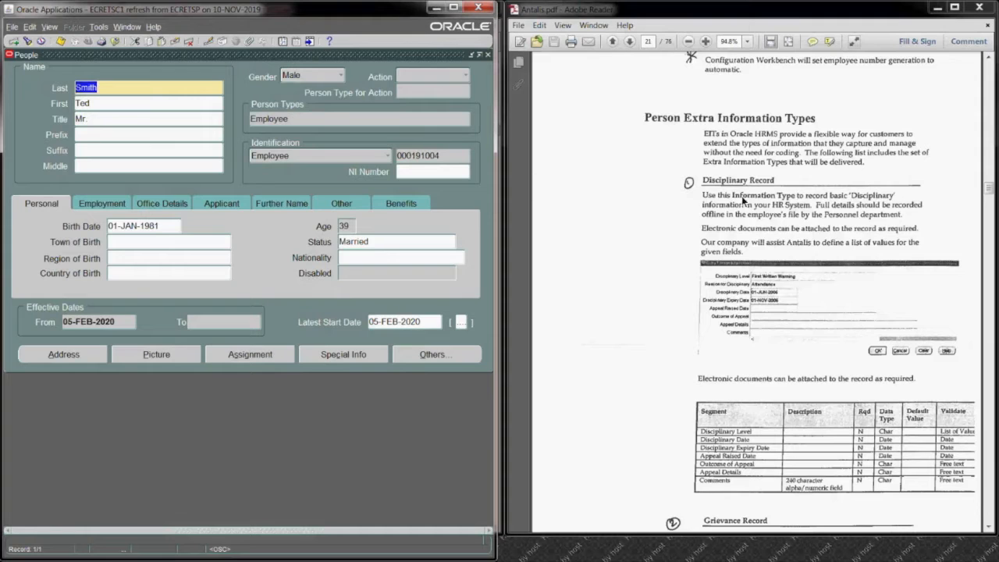
click(489, 54)
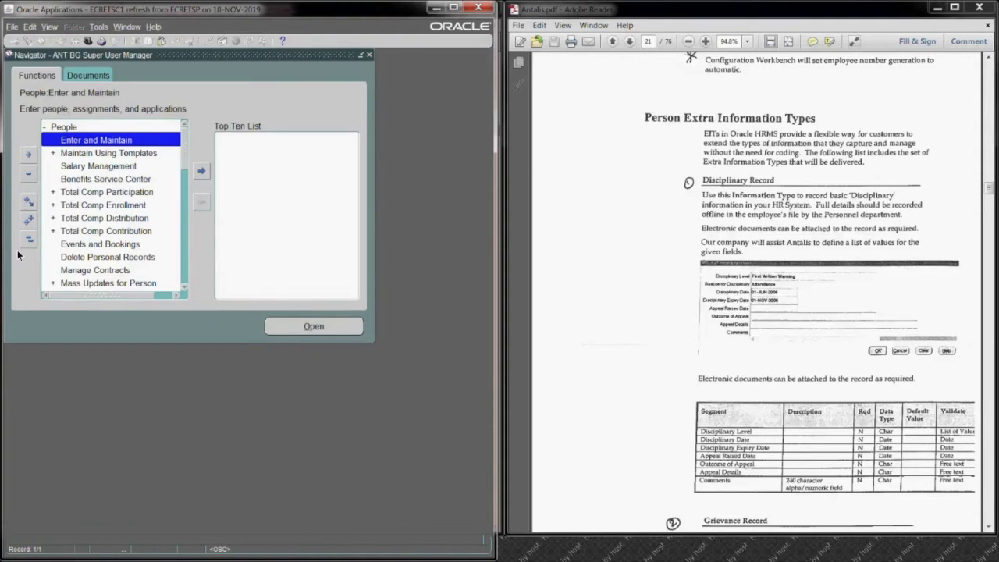
click(28, 239)
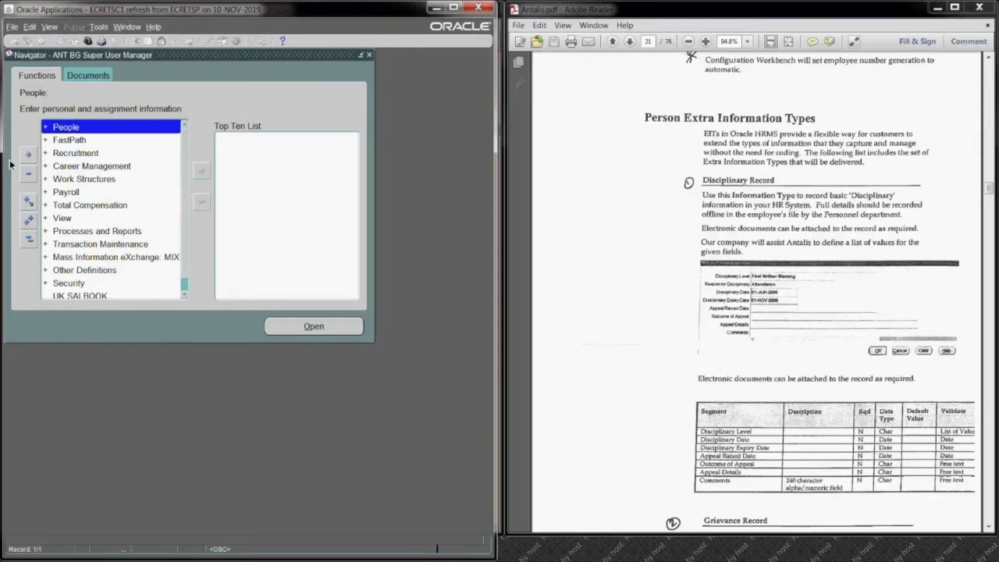
click(91, 36)
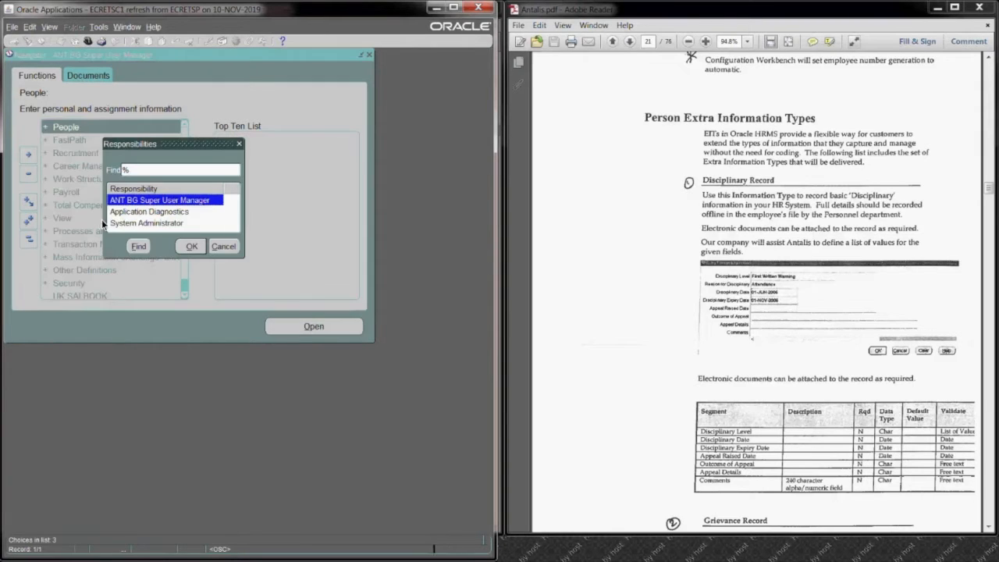
click(145, 222)
click(191, 247)
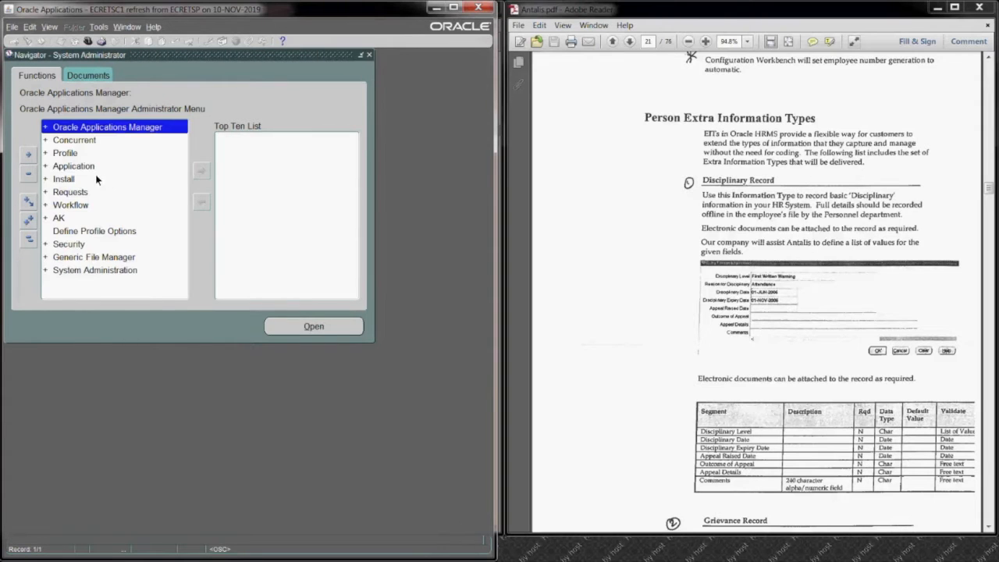
Step: Open the Descriptive Flexfield Segments form from the Application functions
click(90, 167)
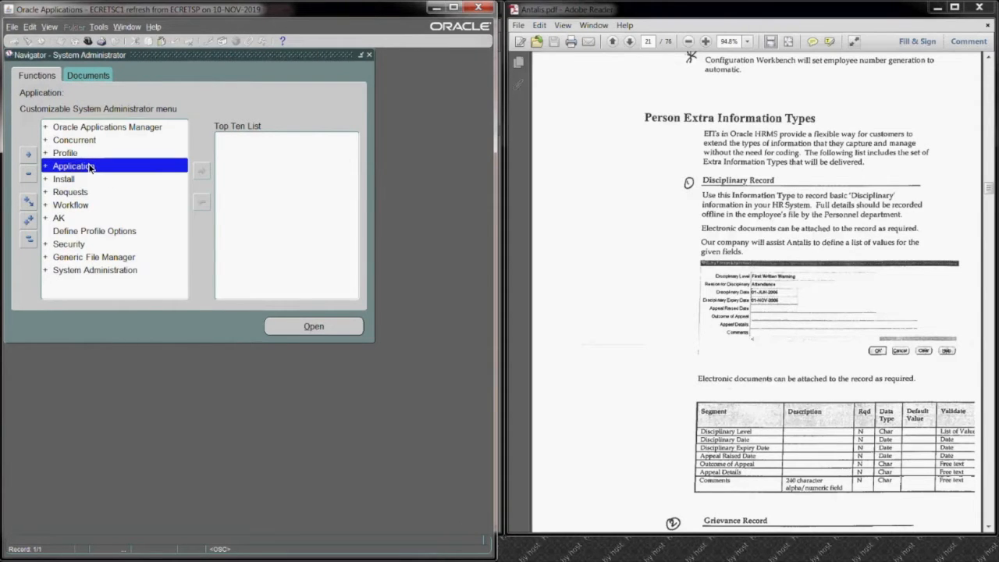
double_click(90, 167)
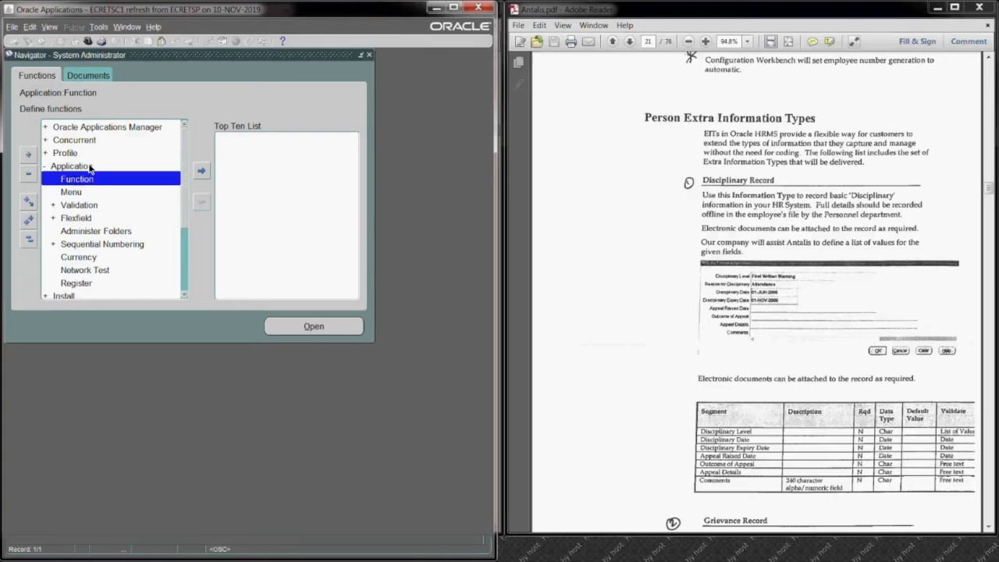
key(Down)
key(Down)
key(Down)
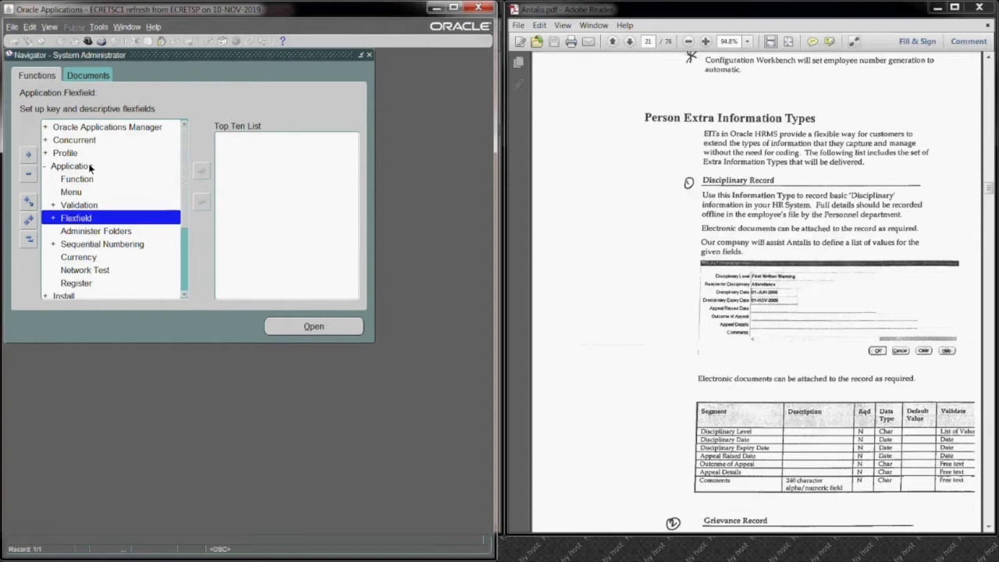
key(Return)
key(Down)
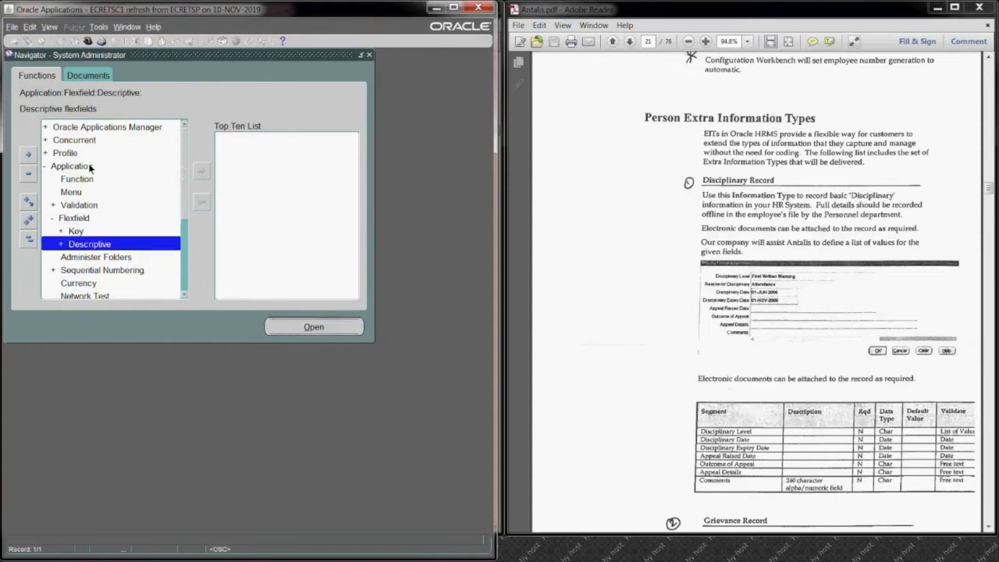
key(Return)
key(Return)
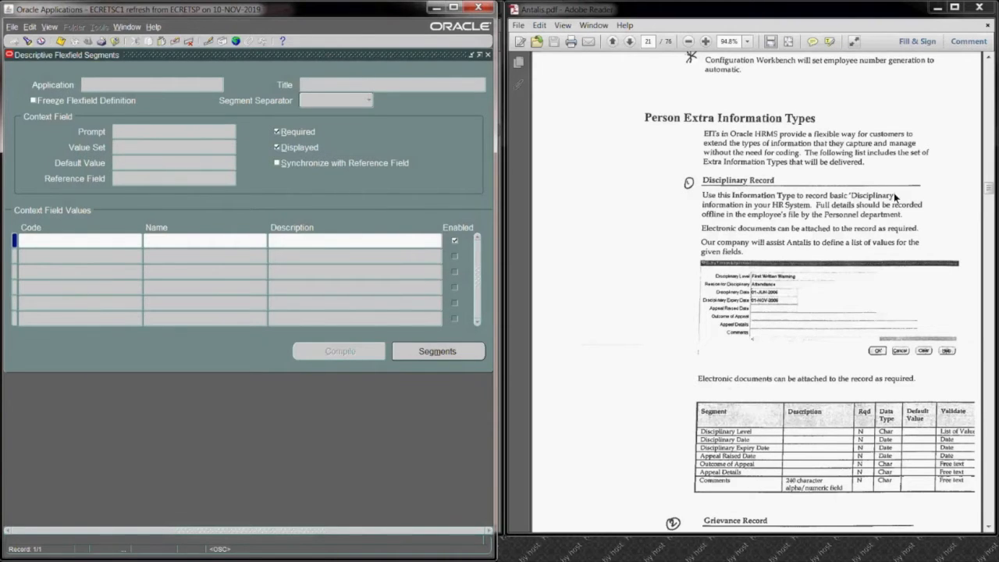
Step: Review the Disciplinary, Grievance, Training and Property record types in the Antalis PDF, returning to the Disciplinary Record section
click(988, 529)
click(989, 529)
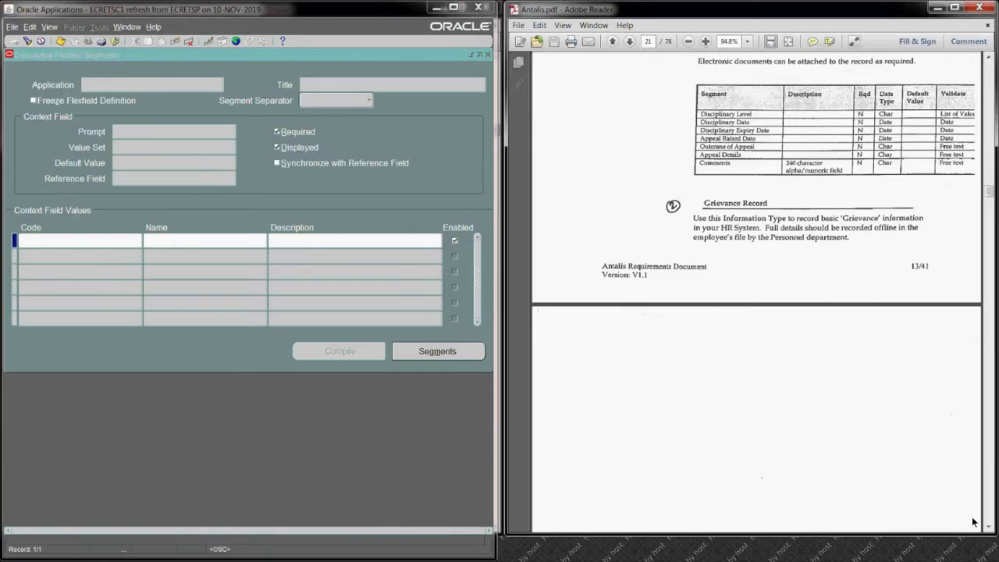
click(990, 530)
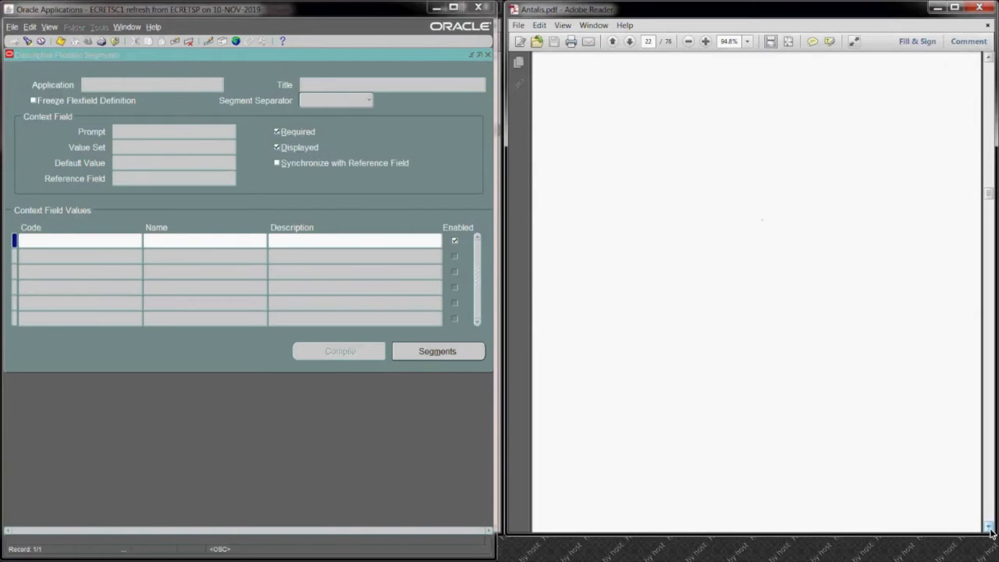
click(990, 529)
click(990, 529)
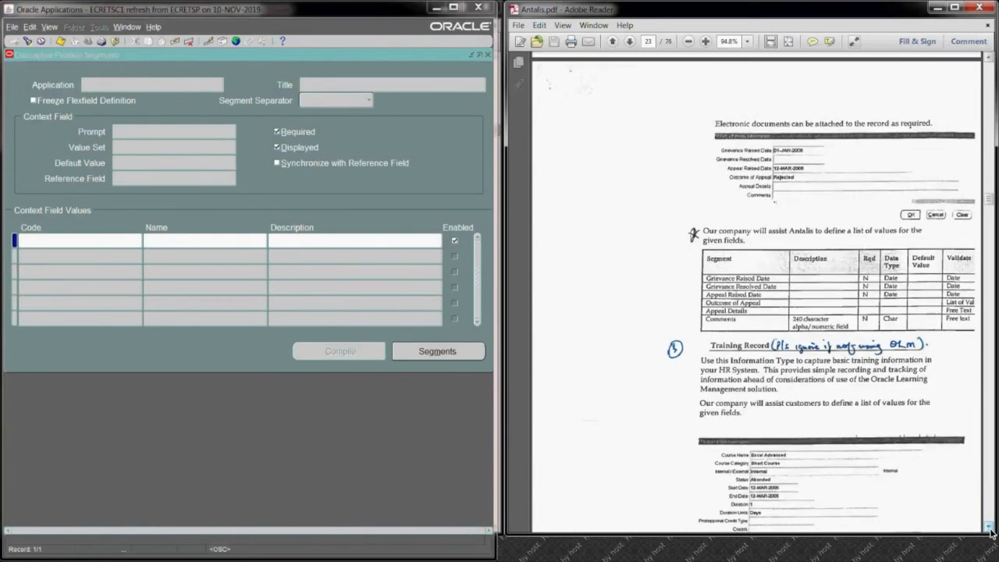
click(989, 529)
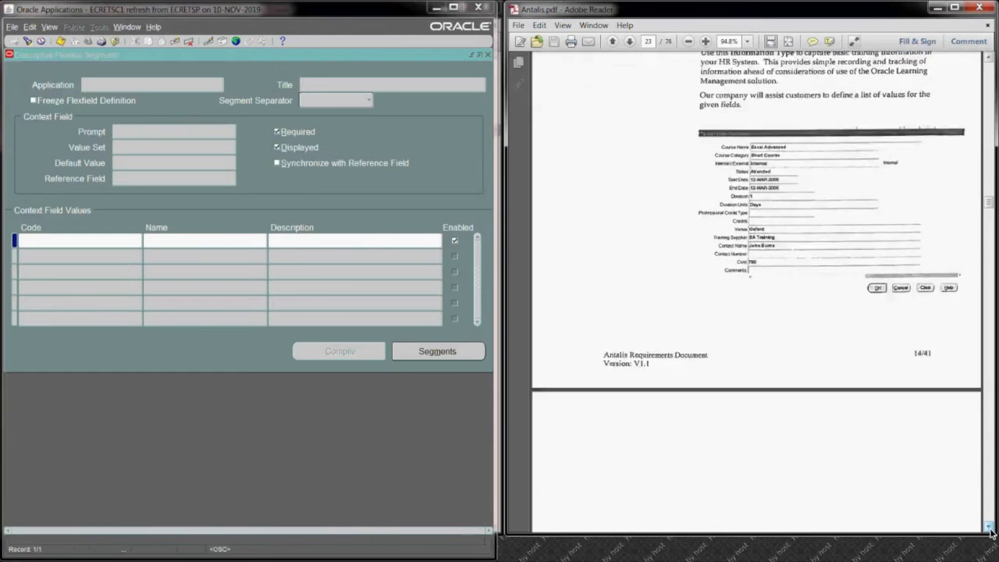
click(989, 529)
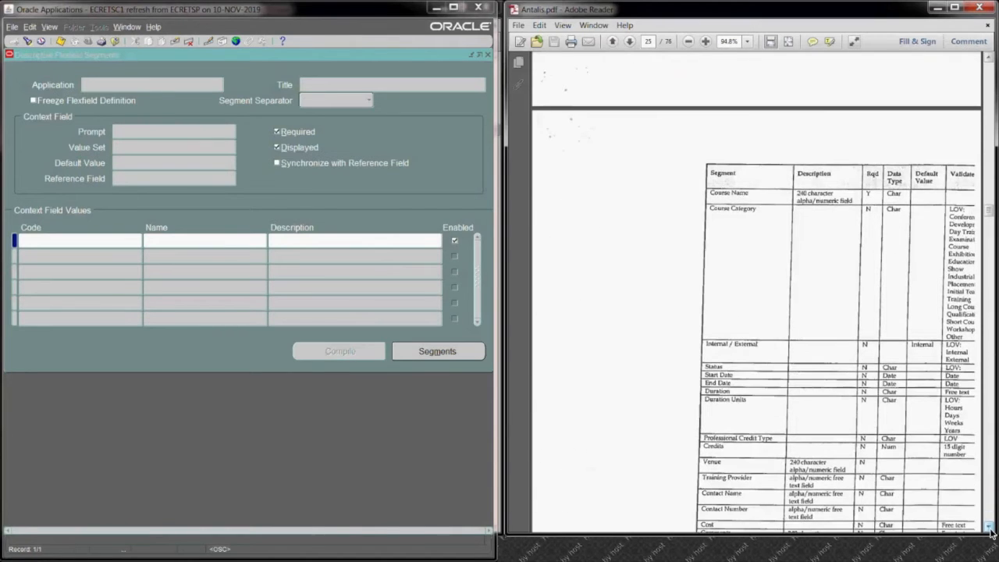
click(990, 529)
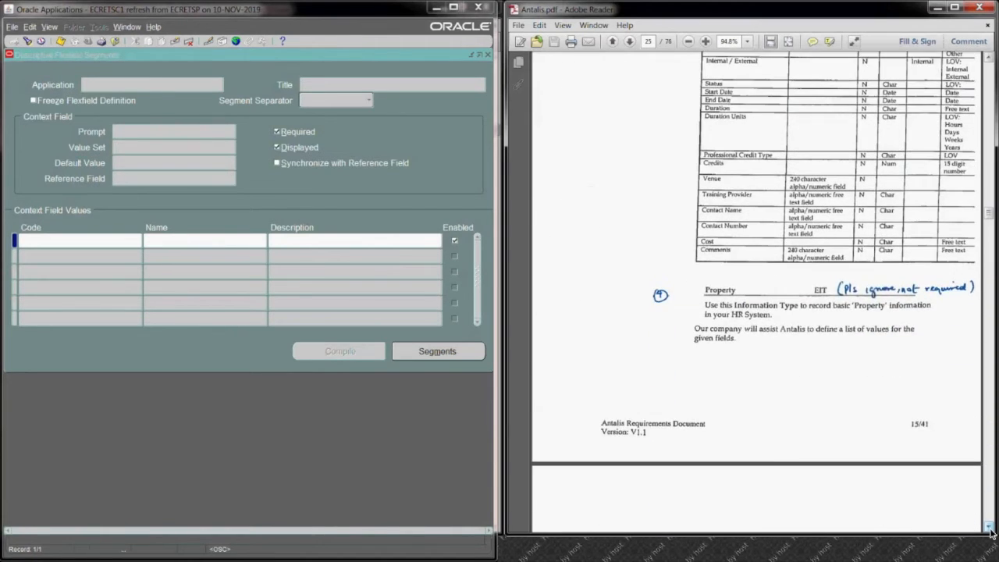
click(990, 60)
click(989, 62)
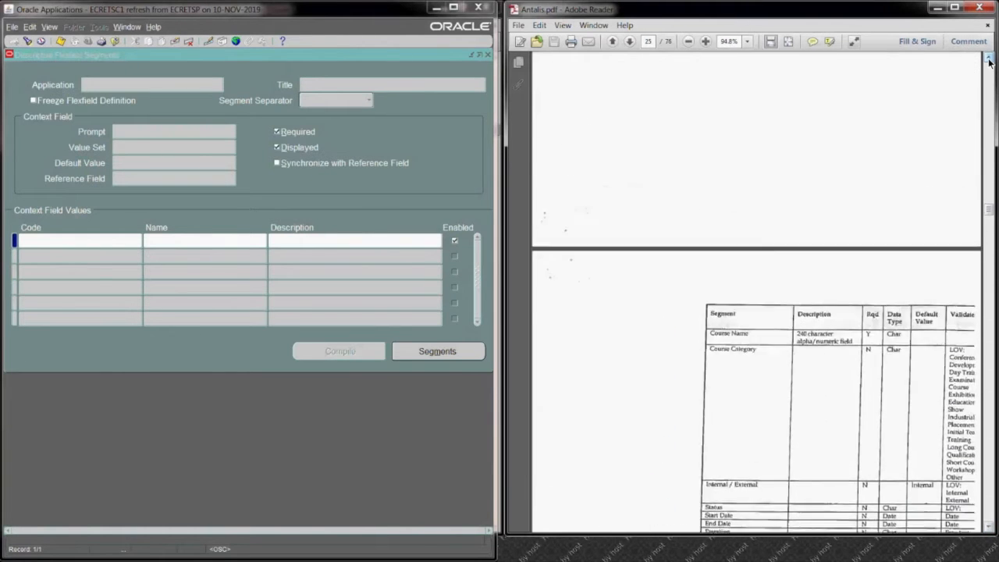
click(989, 63)
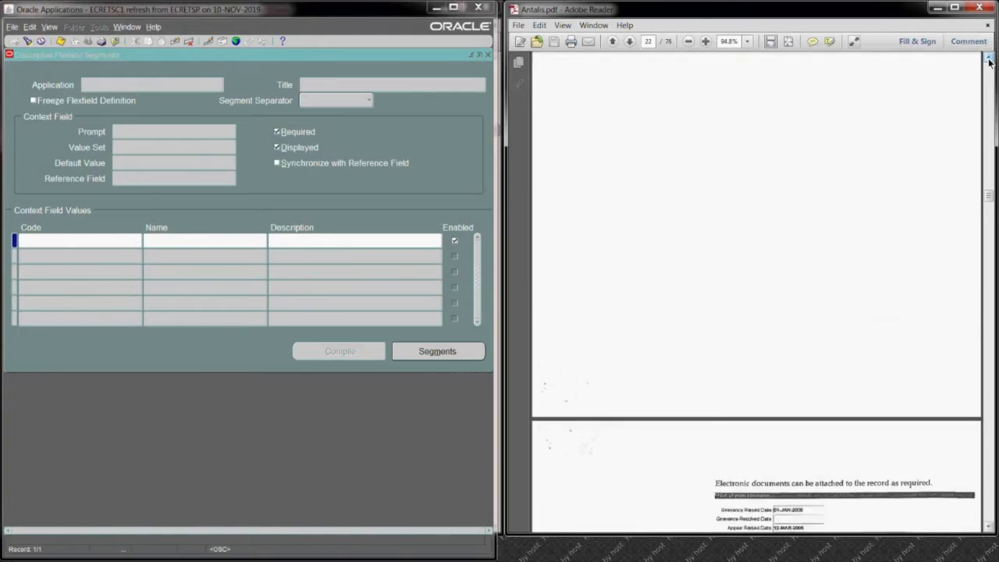
click(990, 63)
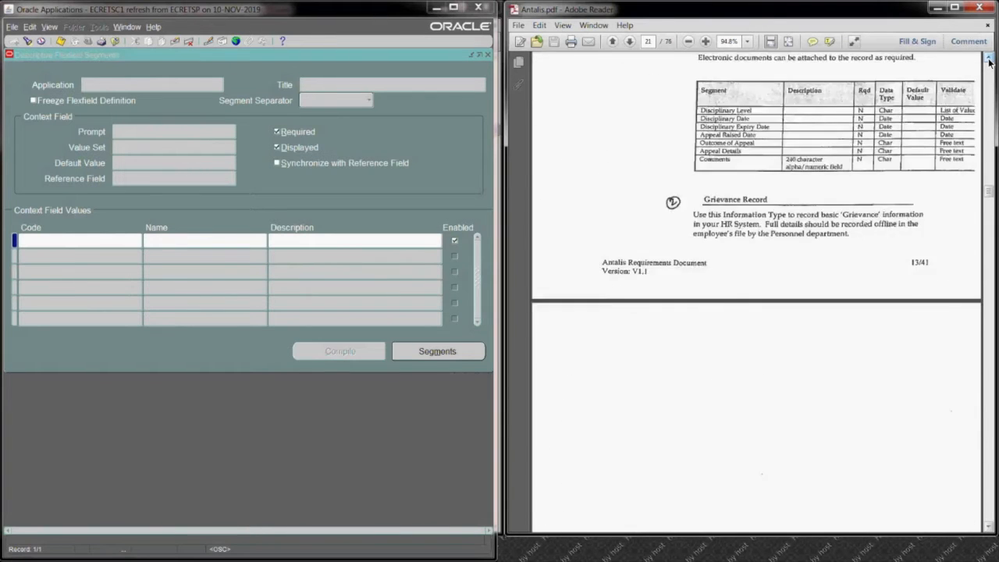
click(989, 62)
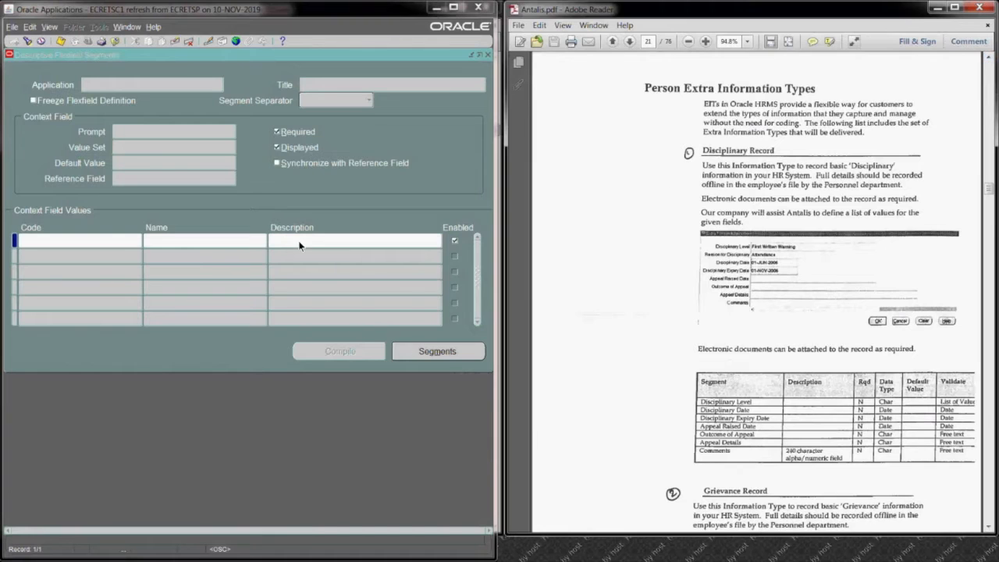
Step: Query descriptive flexfields whose title matches Person% and browse through the returned records
click(325, 85)
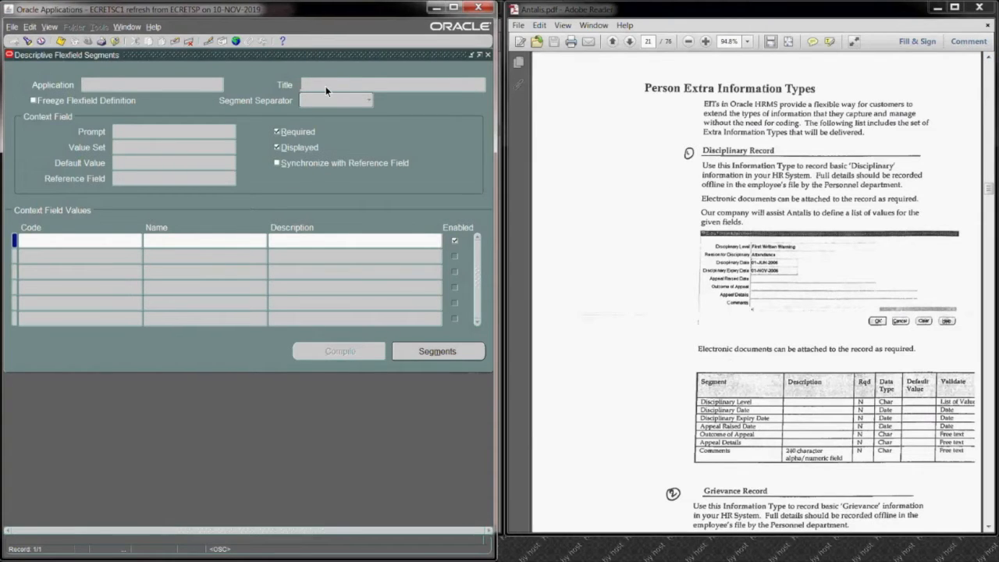
key(F11)
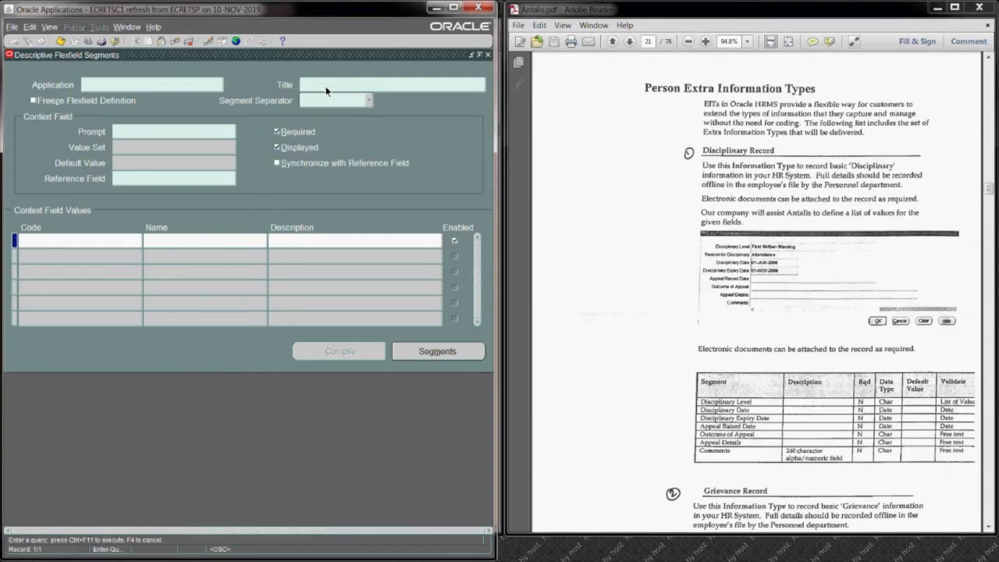
text(Person)
text(%)
key(ctrl+F11)
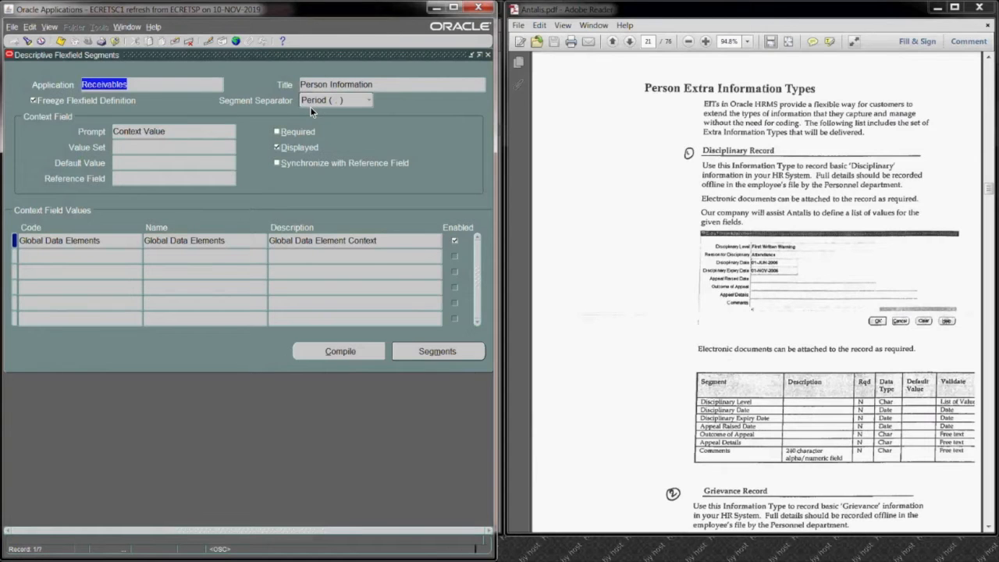
key(Down)
key(Down)
key(Down)
key(Down)
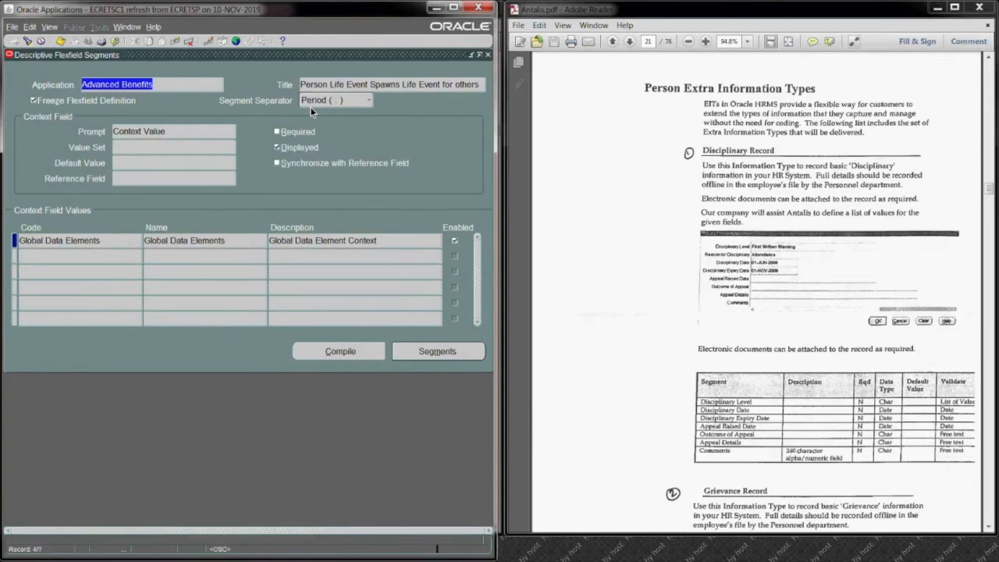
key(Down)
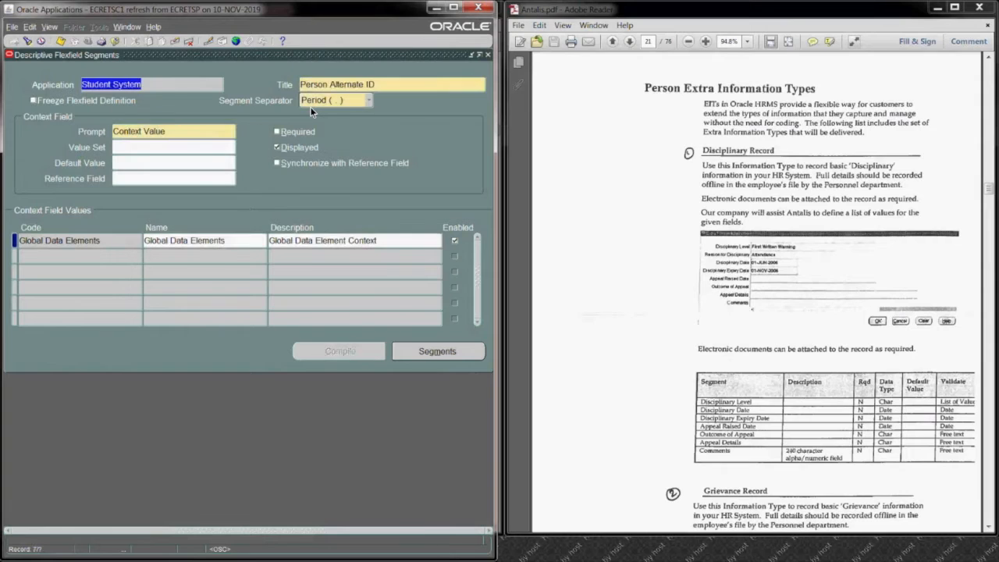
Step: Query the descriptive flexfields again for titles matching Add%Person%
key(F11)
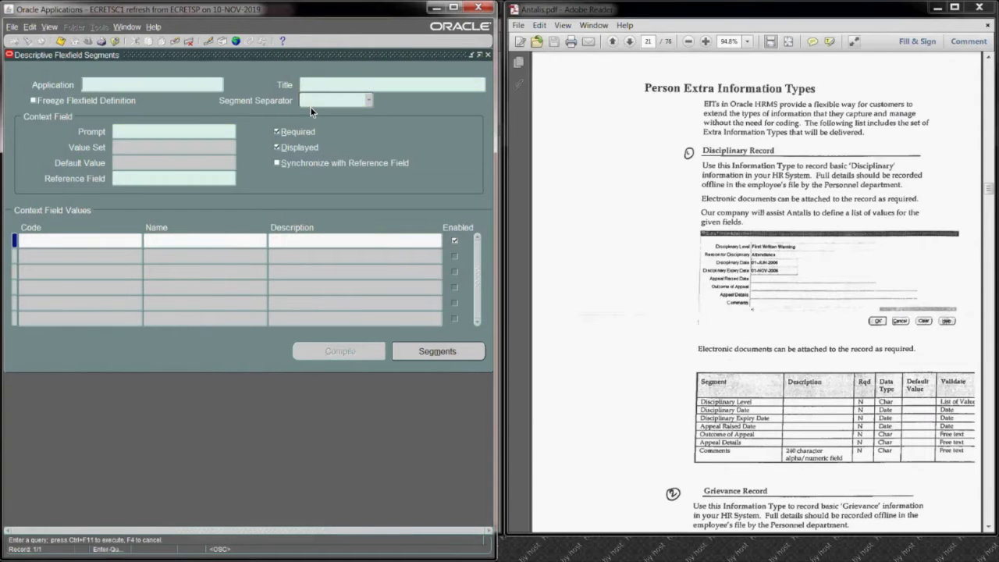
click(322, 85)
text(Add%Pwerso)
text(n)
key(BackSpace)
key(BackSpace)
key(BackSpace)
key(BackSpace)
key(BackSpace)
key(BackSpace)
text(erson%)
key(ctrl+F11)
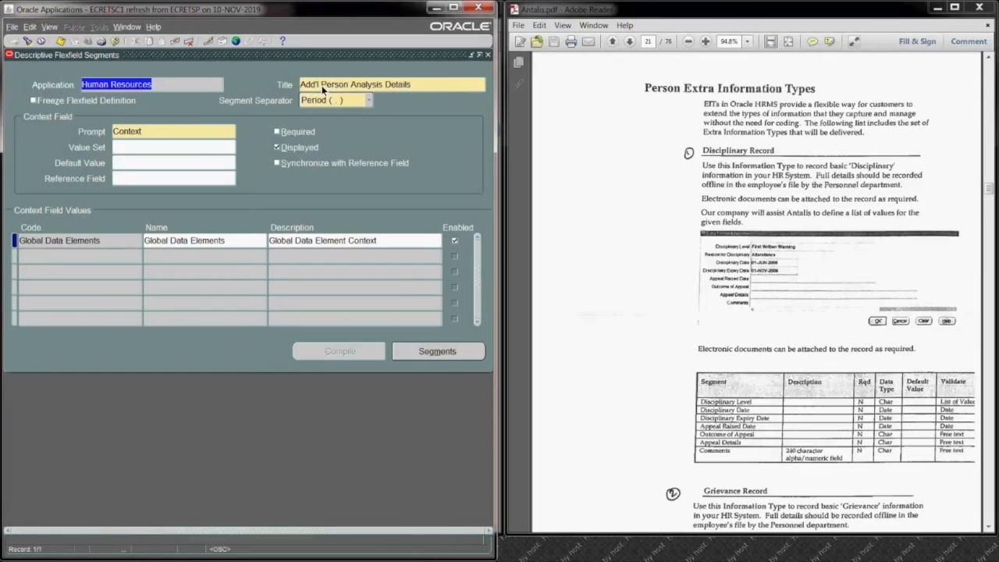
Step: Browse back and forth through the Add%Person% query records, checking their titles and context field values
key(Down)
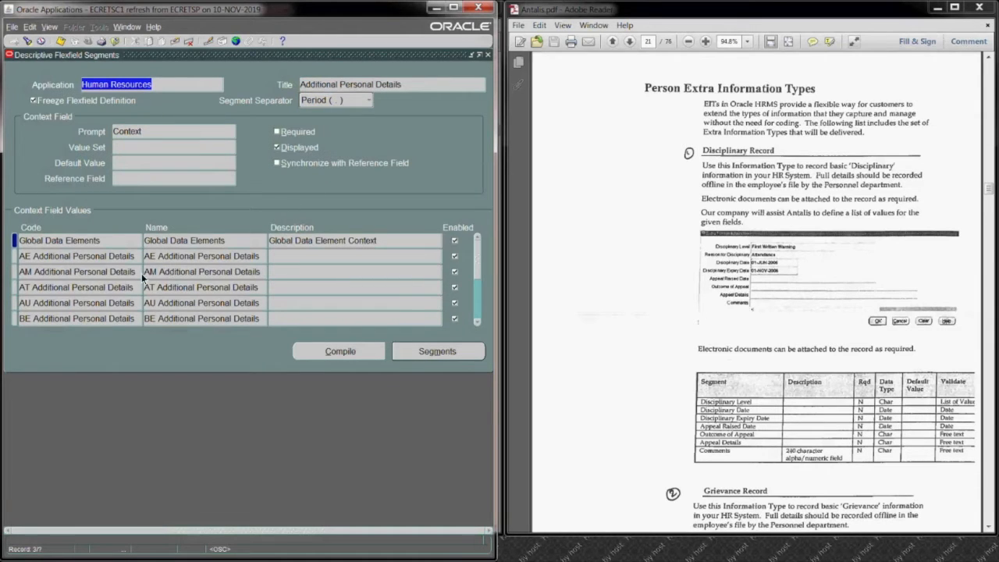
key(Down)
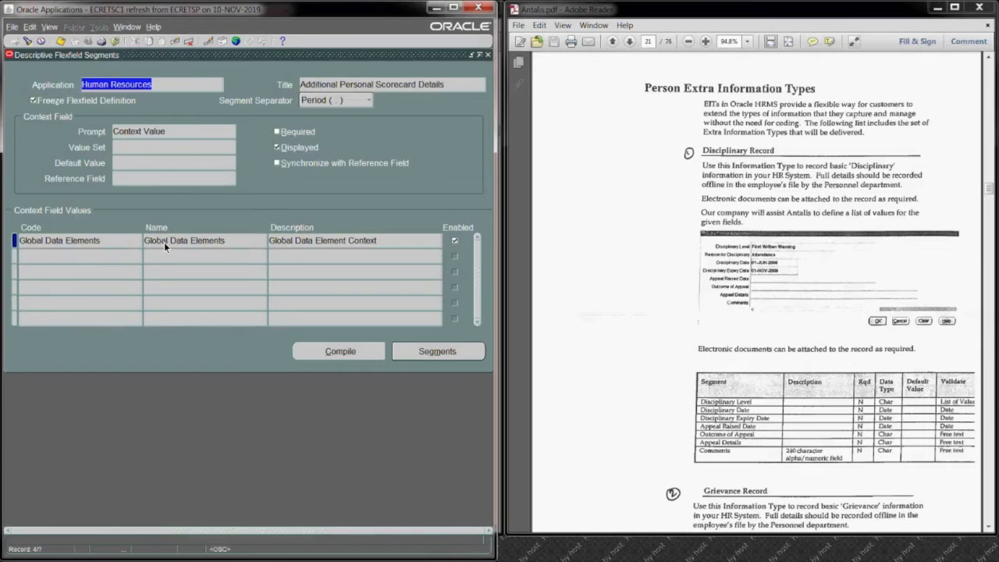
key(Down)
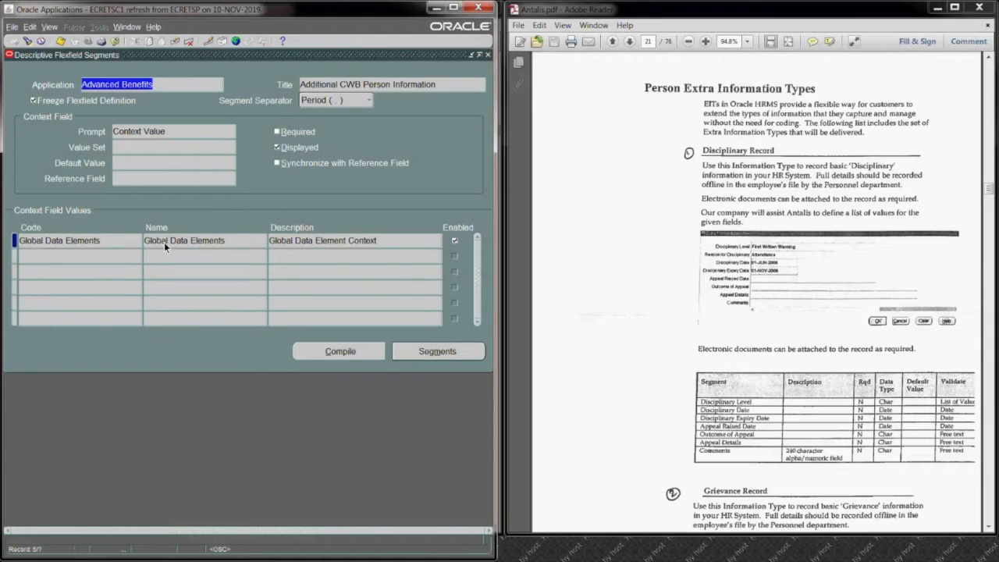
key(Down)
key(Up)
key(Up)
key(Up)
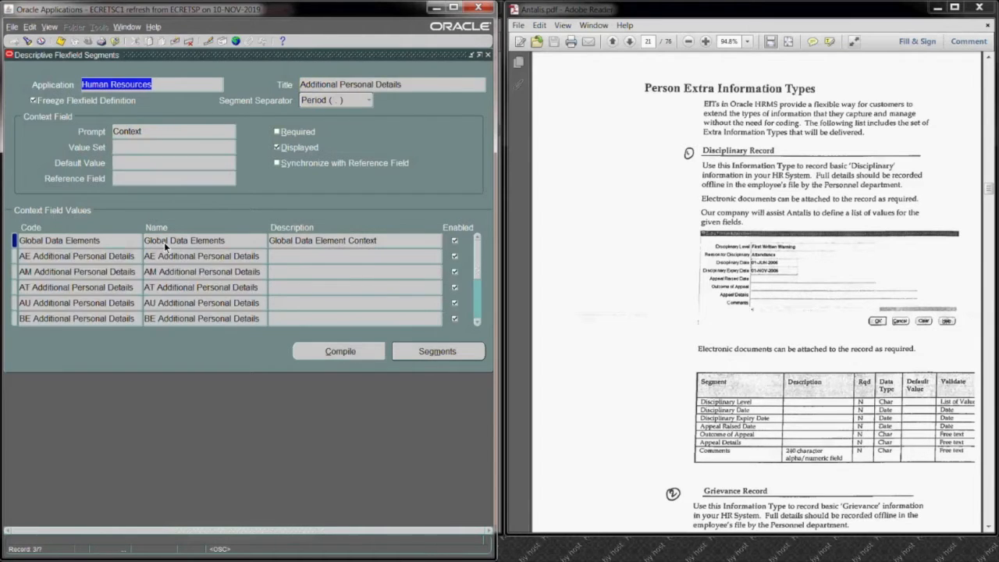
key(Up)
key(Up)
key(Up)
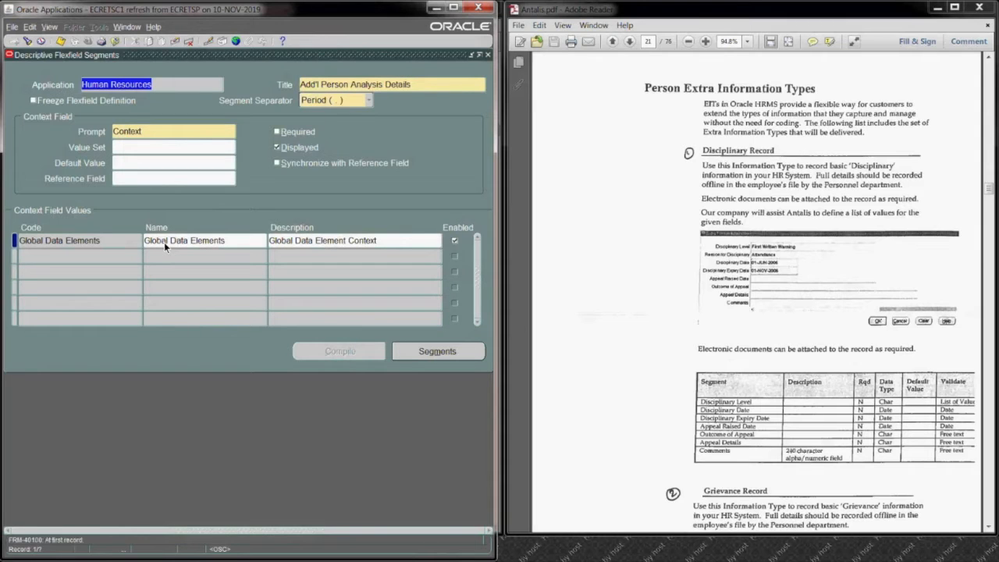
key(Down)
key(Down)
key(Down)
key(Down)
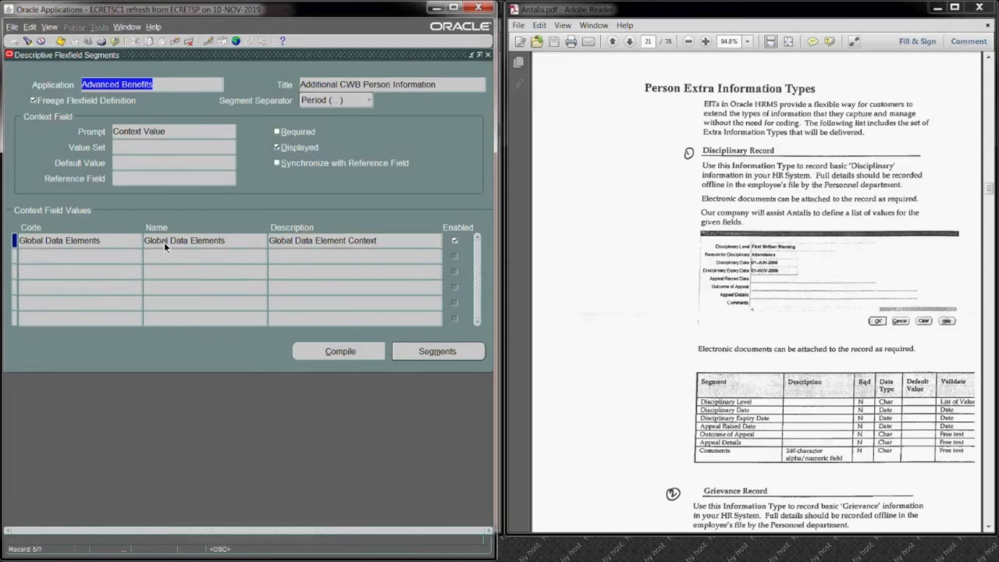
key(Down)
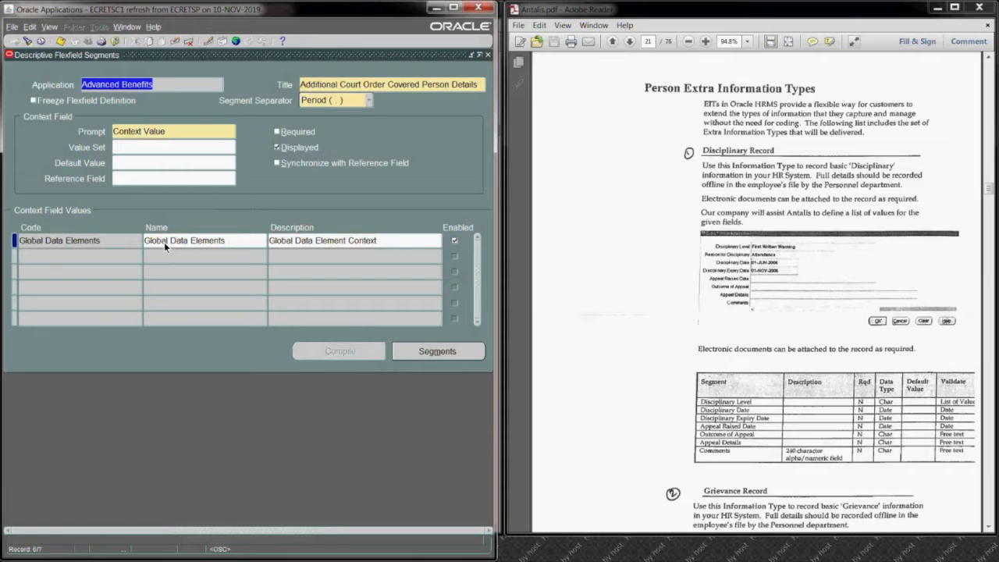
Step: Query flexfield titles beginning with Extra and bring up the Extra Assignment Information record
click(348, 84)
key(F11)
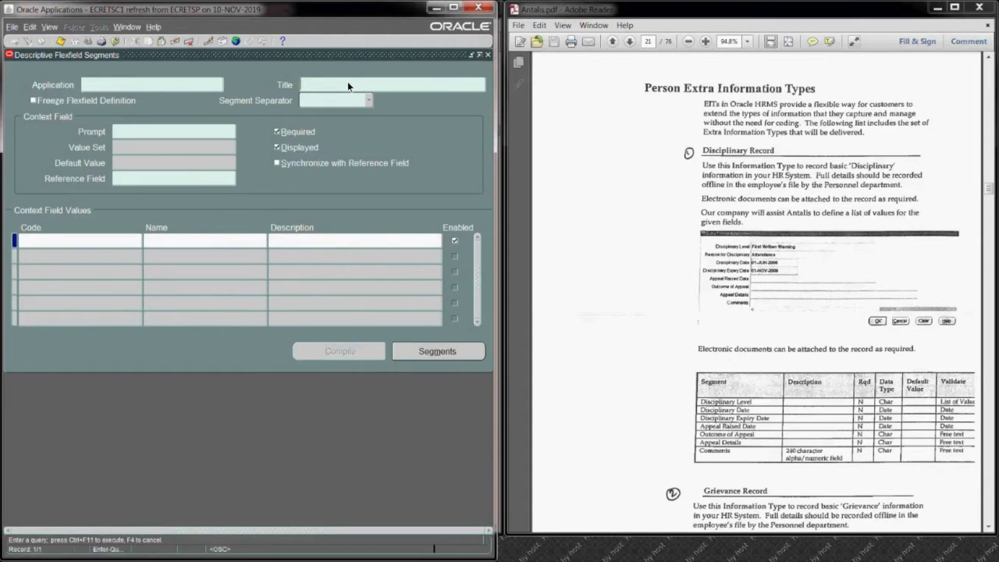
text(Extra Assignment Info. Details)
key(ctrl+F11)
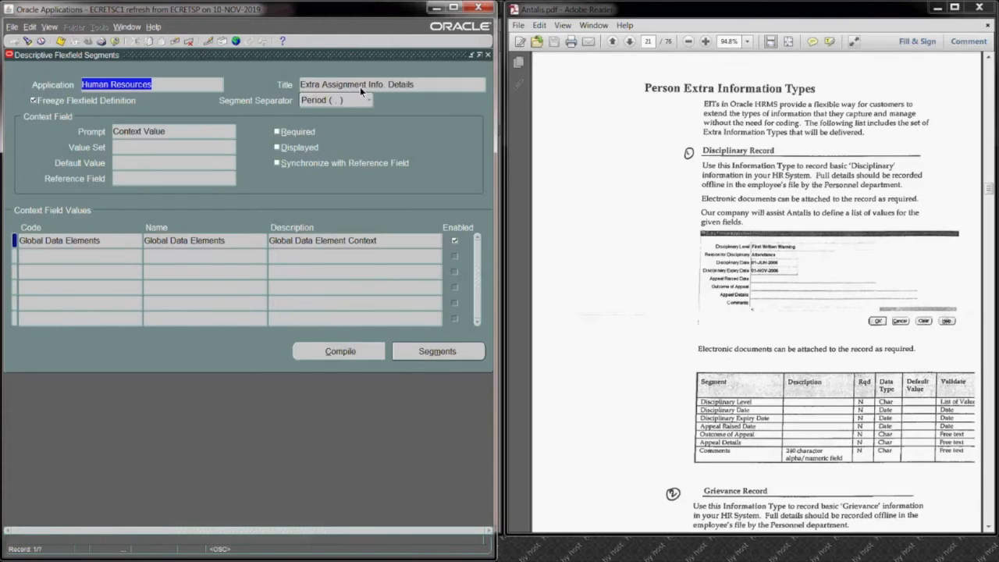
key(Down)
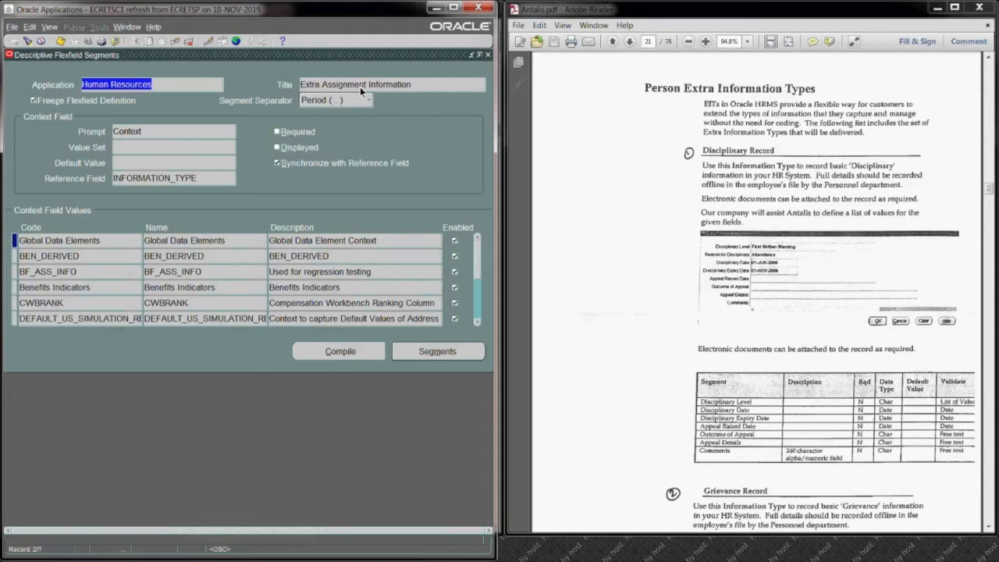
Step: Unfreeze the Extra Assignment Information flexfield definition and accept the caution
click(114, 257)
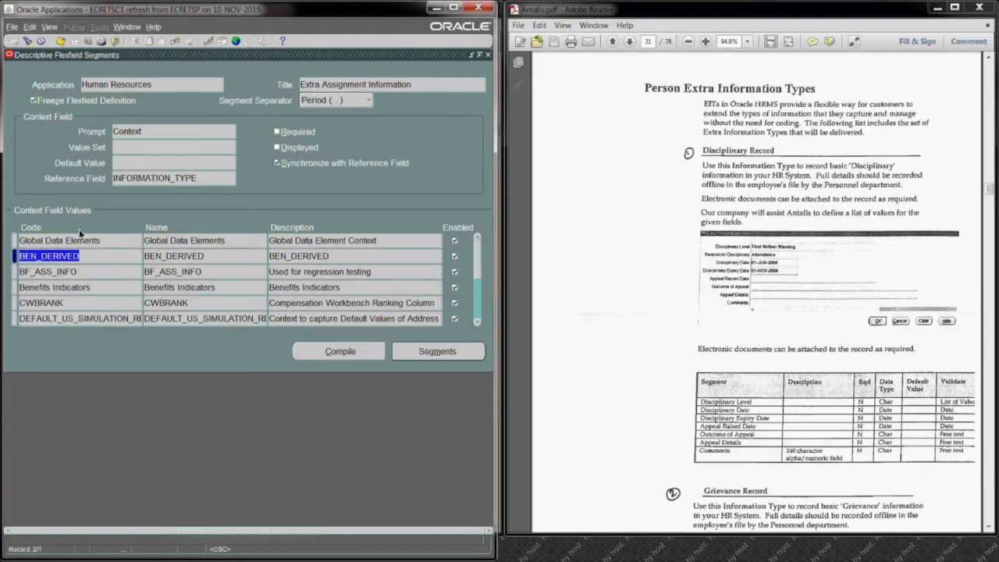
click(33, 101)
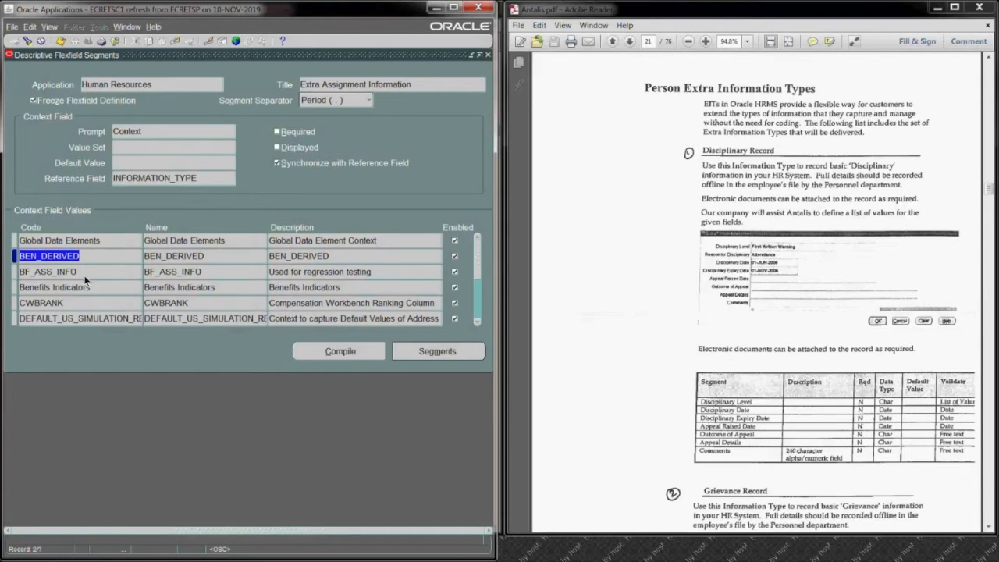
click(32, 101)
click(296, 318)
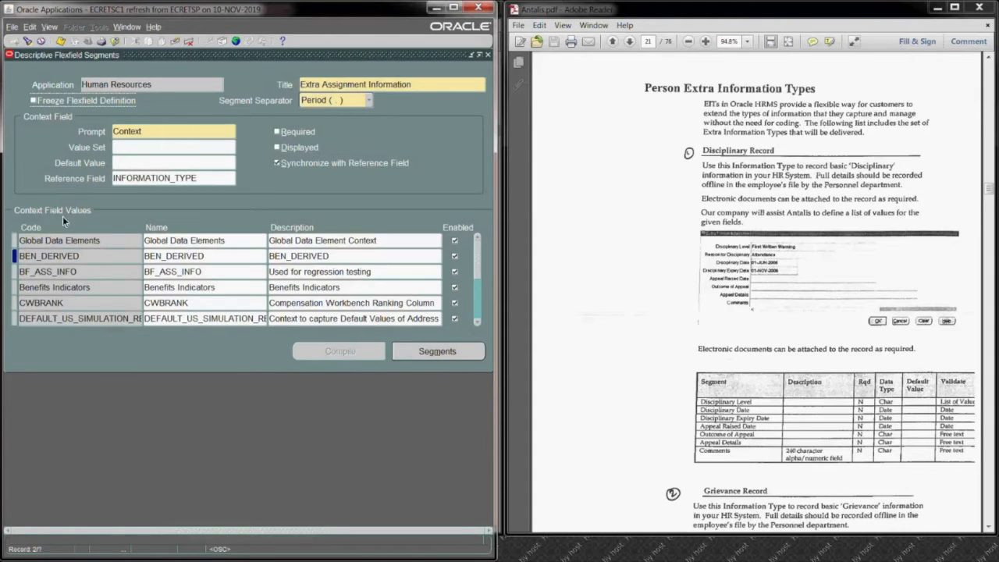
Step: Add a context field value with the code ANT_DISCIPLINARY_RECORD to the Extra Assignment Information flexfield
click(72, 257)
click(15, 42)
text(ANT_)
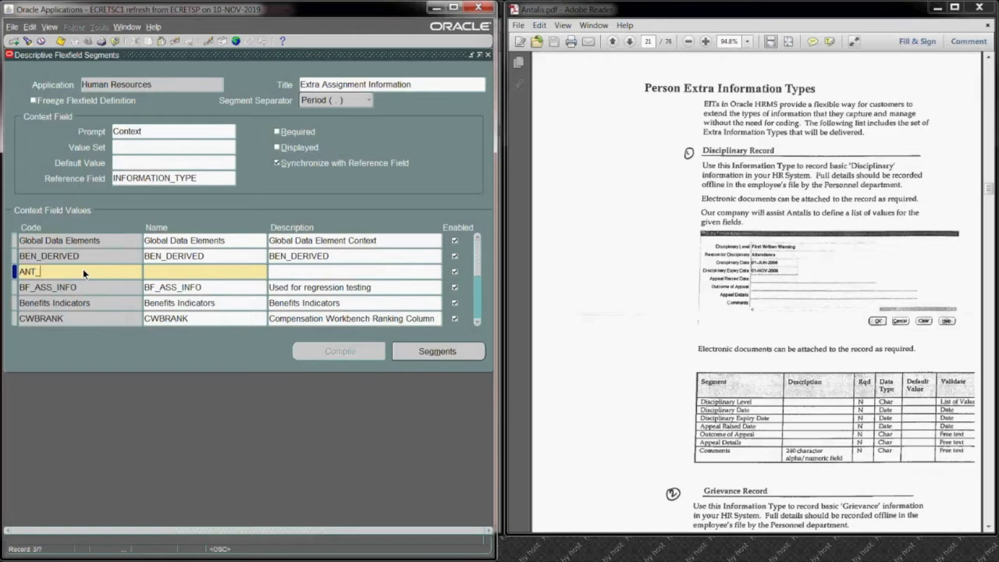
text(DisciplinaryRec)
key(BackSpace)
key(BackSpace)
key(BackSpace)
key(BackSpace)
key(BackSpace)
key(BackSpace)
key(BackSpace)
key(BackSpace)
text(ISCIPLINARY_RECORD)
key(Tab)
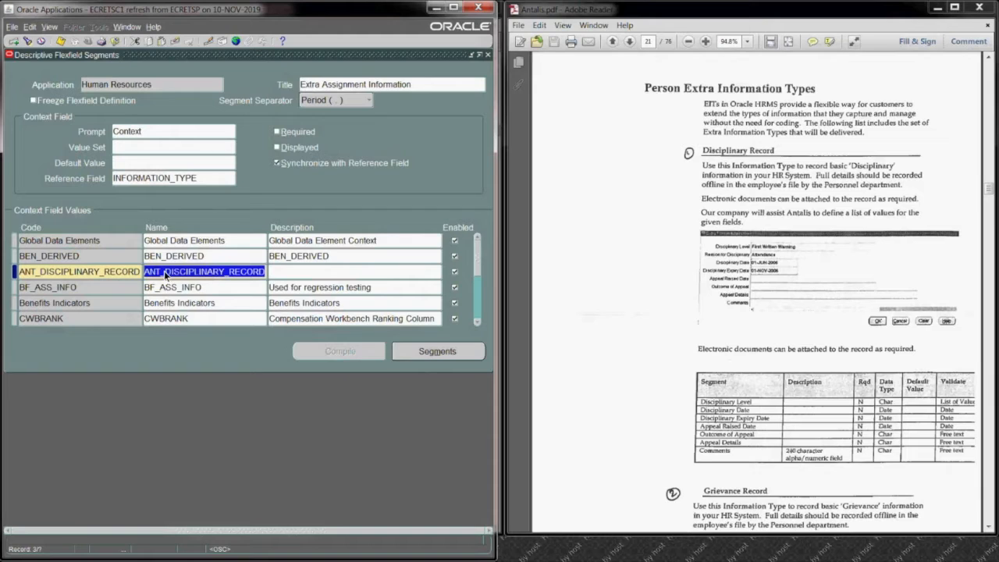
Step: Name the new context ANT Disciplinary Record and open its segments summary
drag(163, 272, 269, 272)
text(d)
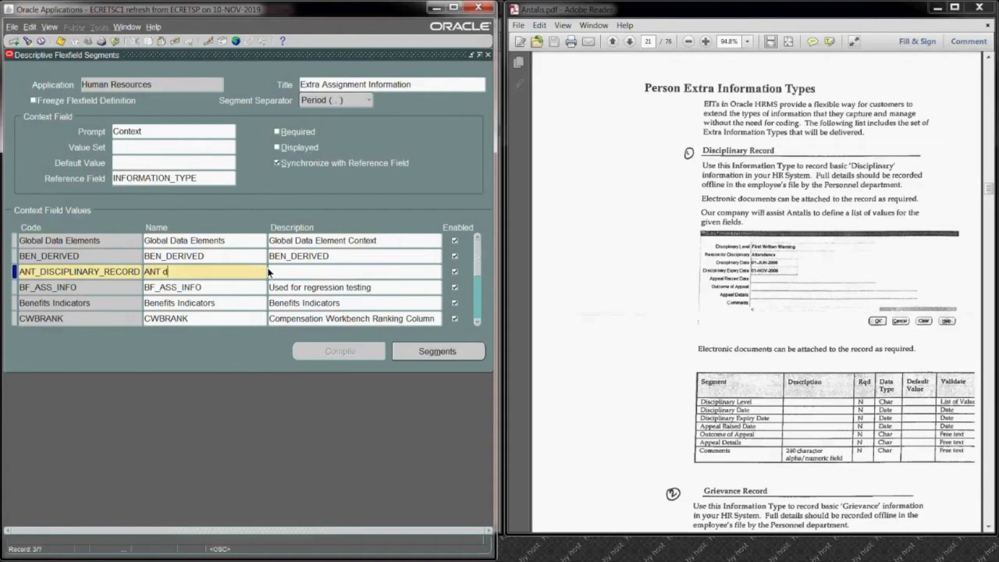
text(ISCIPLINARY)
key(BackSpace)
key(BackSpace)
key(BackSpace)
key(BackSpace)
key(BackSpace)
key(BackSpace)
key(BackSpace)
key(BackSpace)
key(BackSpace)
key(BackSpace)
key(BackSpace)
key(BackSpace)
text(Disciplinary Record)
click(409, 353)
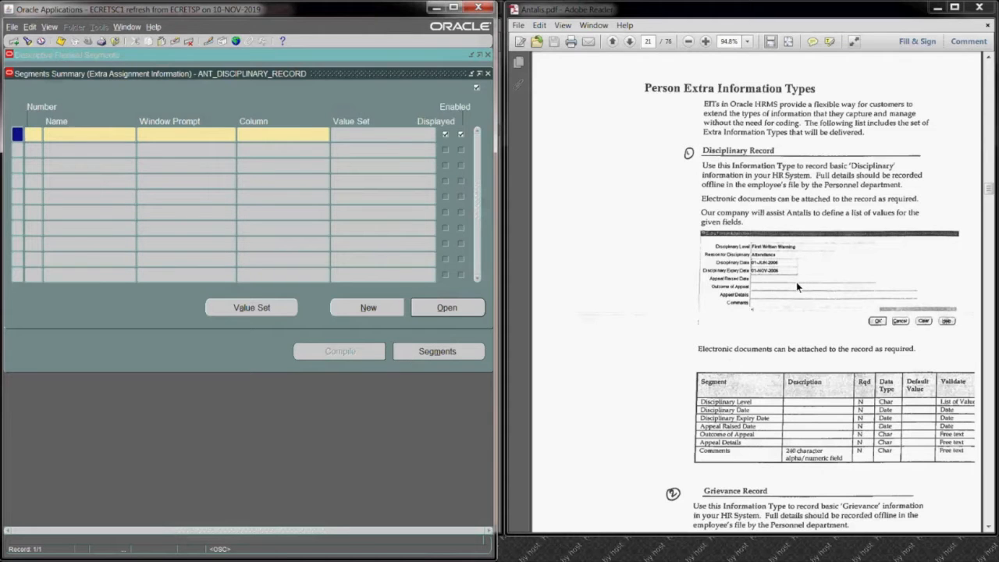
Step: Enlarge the Antalis.pdf window in Adobe Reader and set its zoom to 125%
click(989, 527)
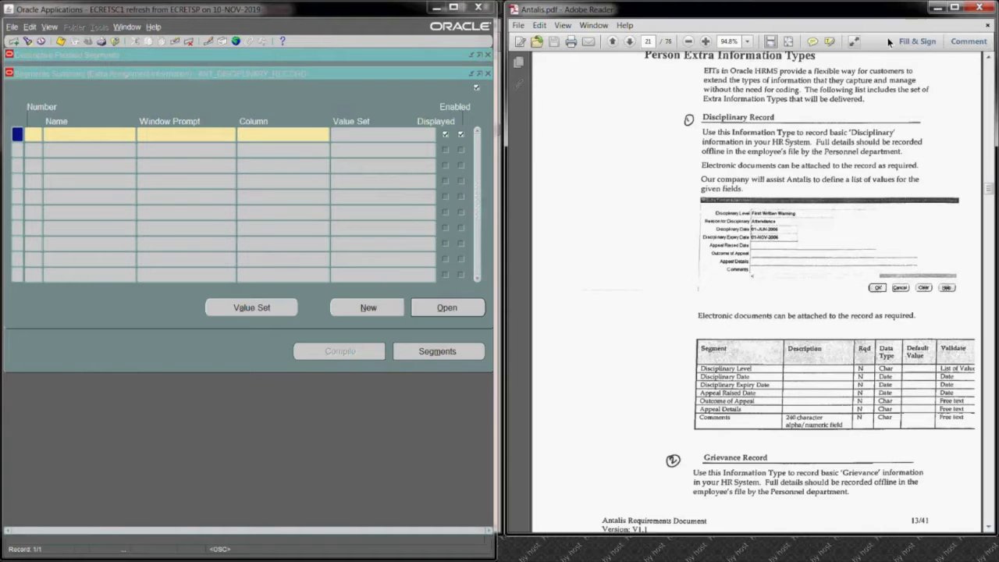
click(954, 7)
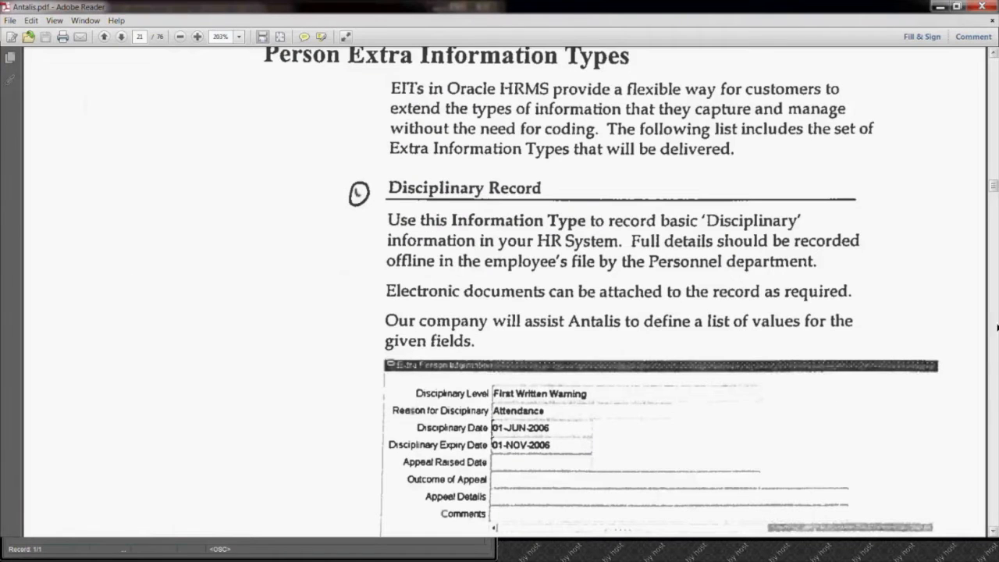
click(238, 37)
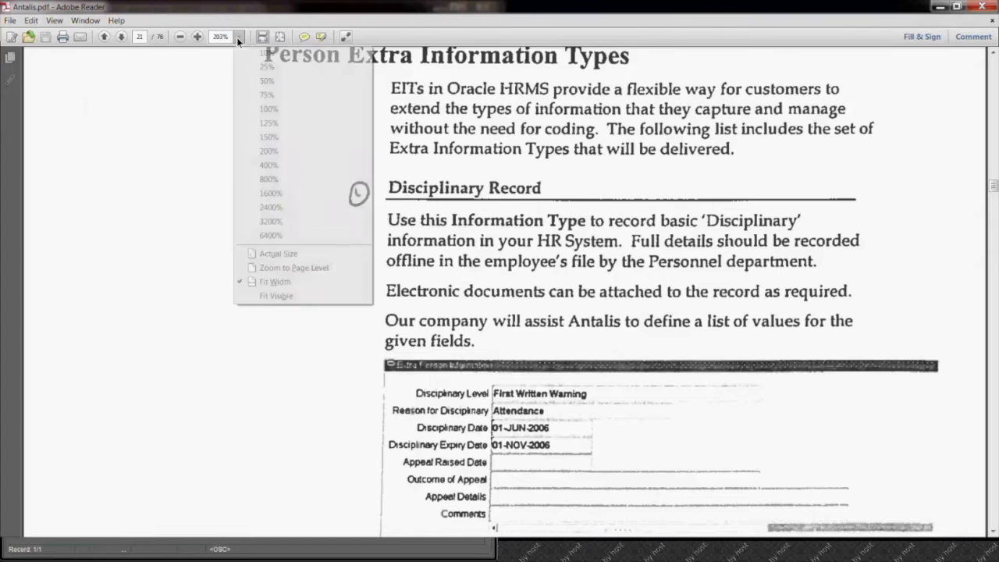
click(265, 121)
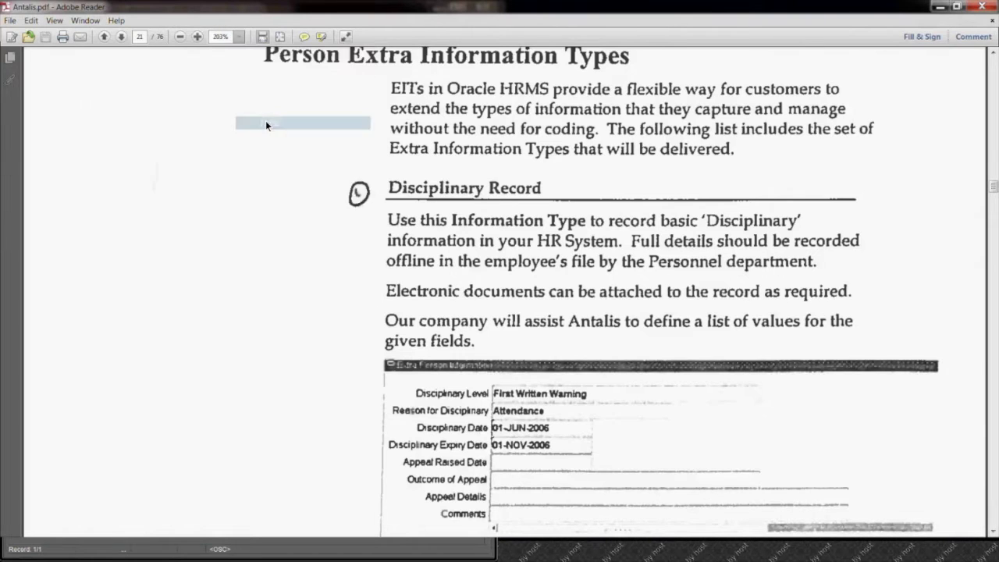
key(ctrl+a)
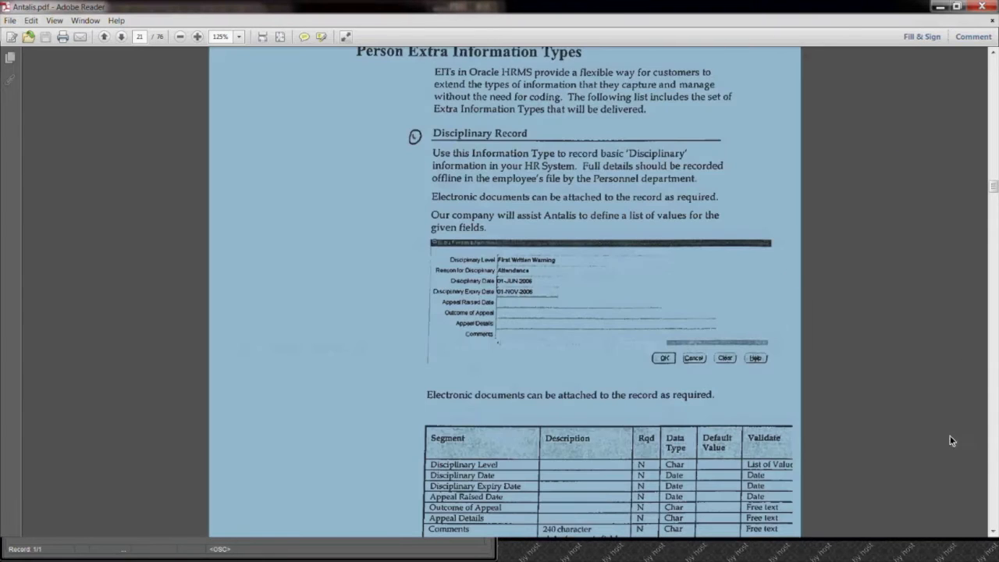
click(775, 330)
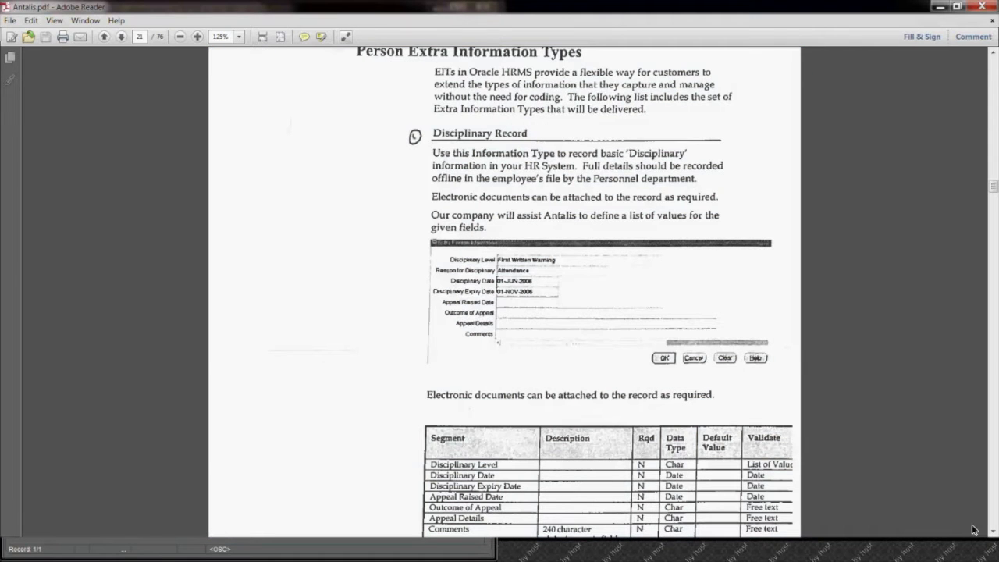
Step: Examine the Disciplinary Record form fields and segment table in the document, and restore the side-by-side window layout
click(994, 532)
click(994, 533)
click(994, 533)
click(994, 533)
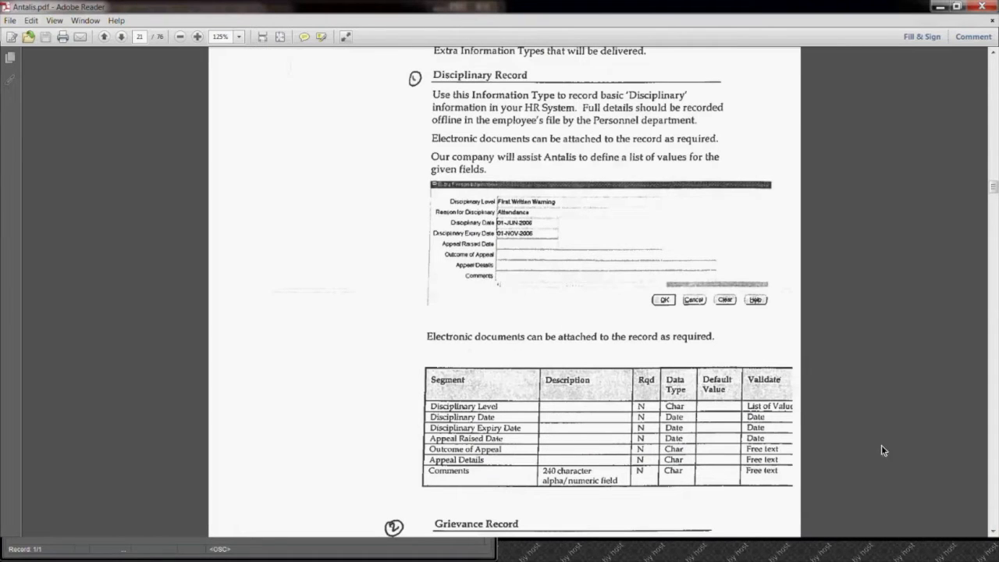
click(993, 534)
click(993, 534)
click(992, 533)
click(993, 534)
click(993, 534)
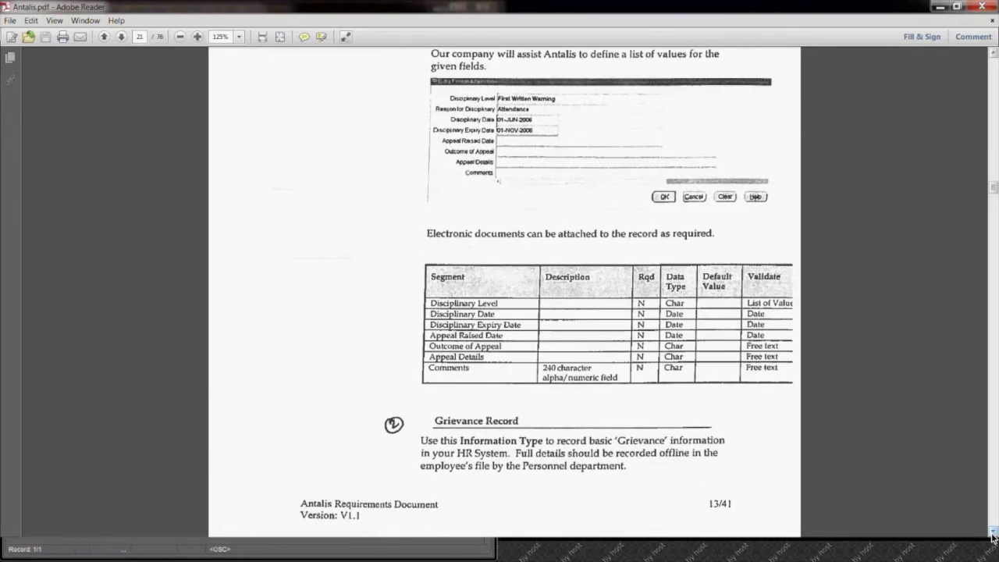
click(993, 534)
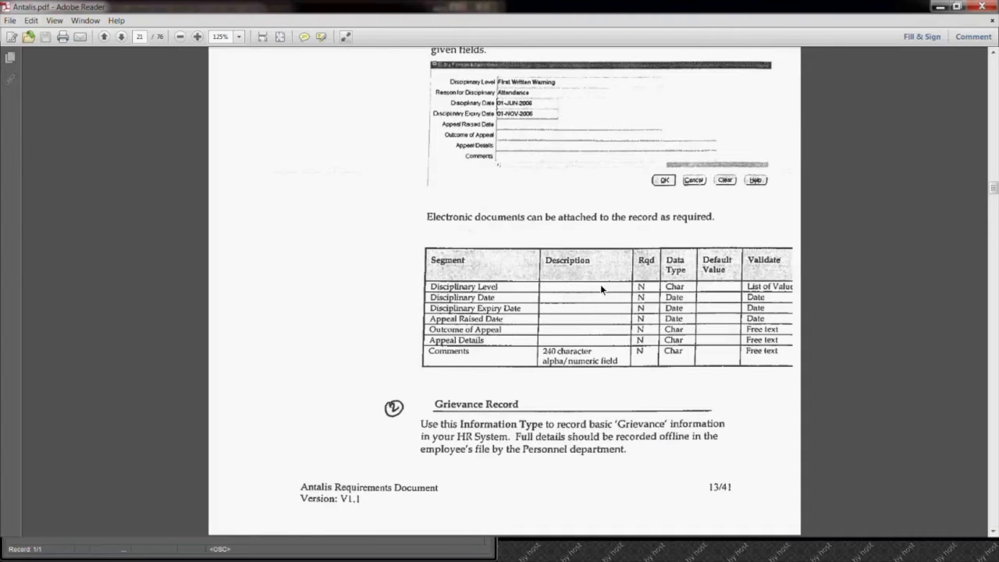
click(994, 55)
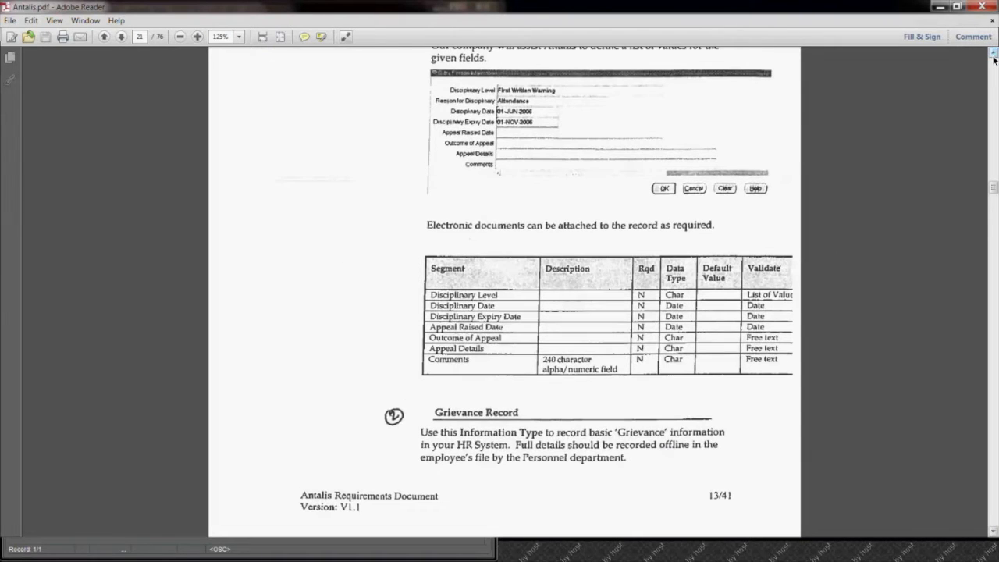
scroll(994, 59, up, 3)
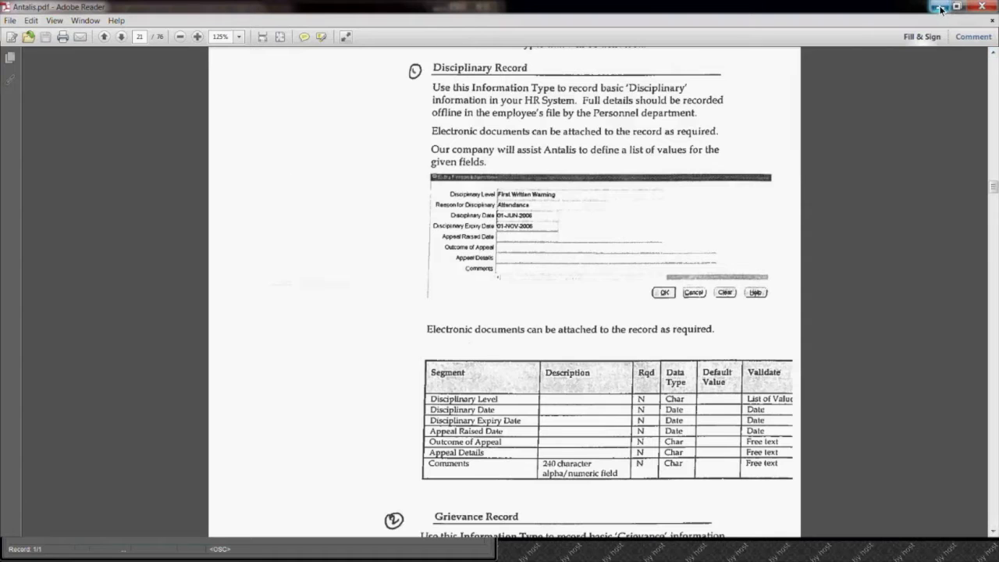
click(957, 7)
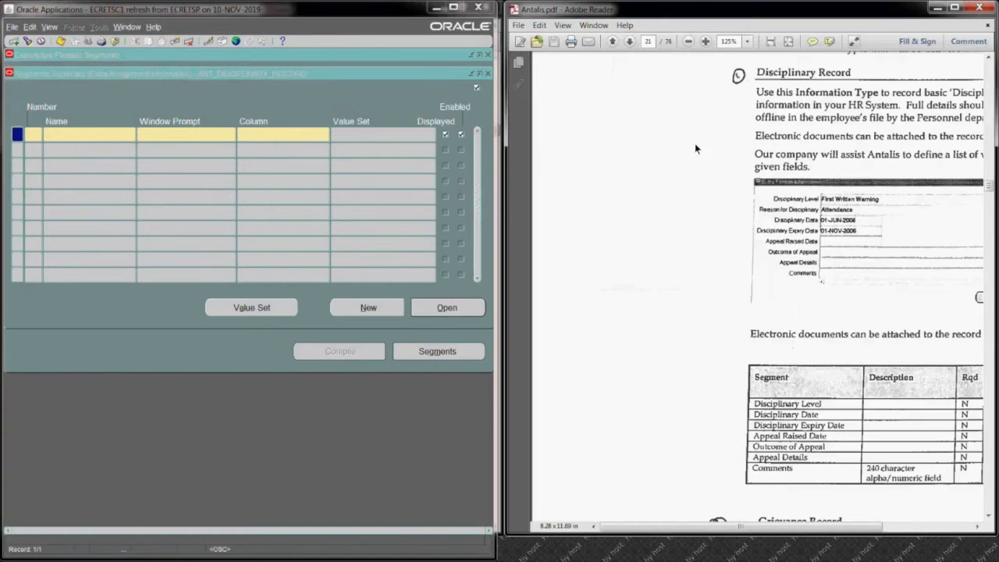
Step: In Oracle Applications, add segment number 5 named Disciplinary Level and assign it the column AEI_INFORMATION1
click(29, 138)
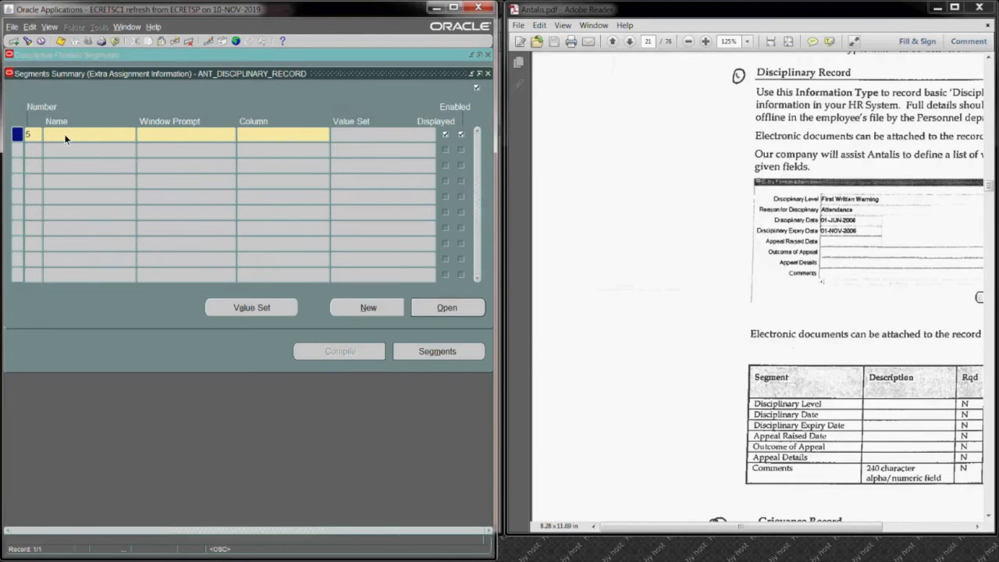
text(Disciplinary Level)
click(152, 137)
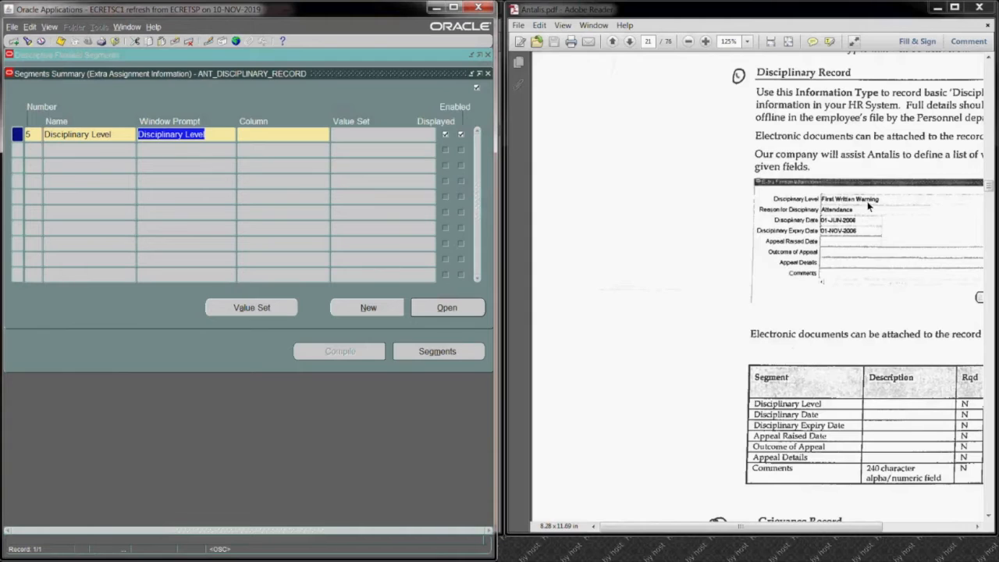
click(278, 134)
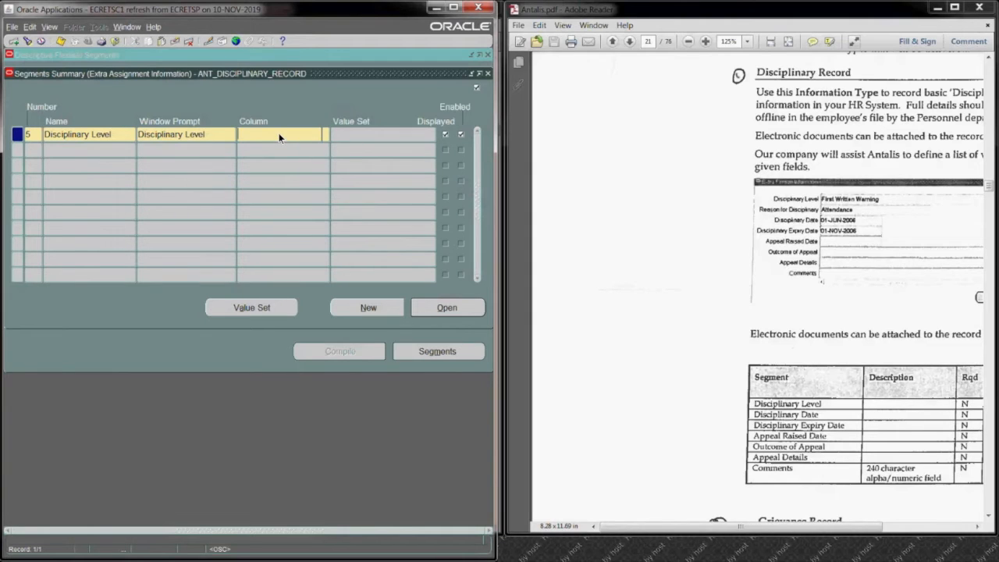
text(s)
key(BackSpace)
click(325, 135)
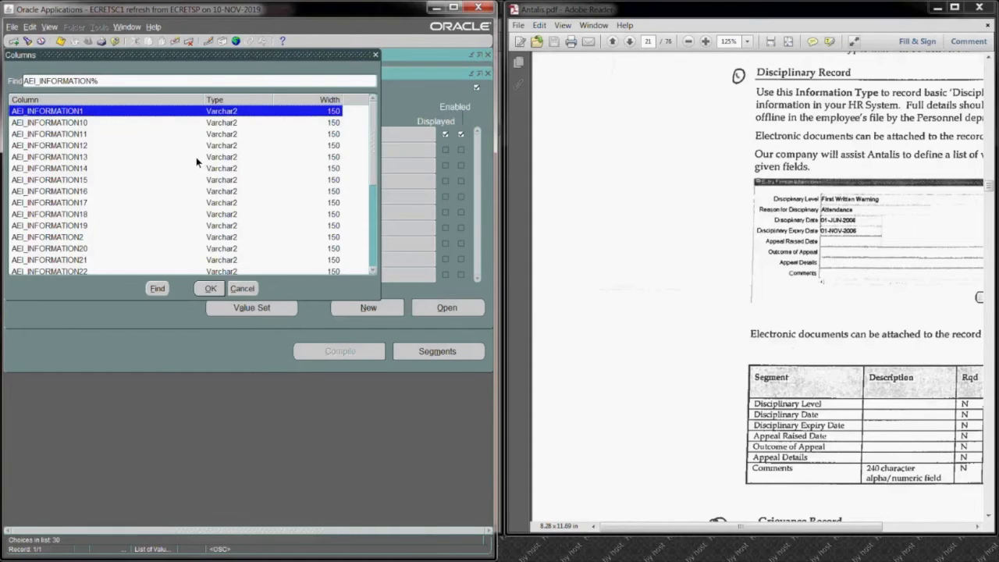
key(Return)
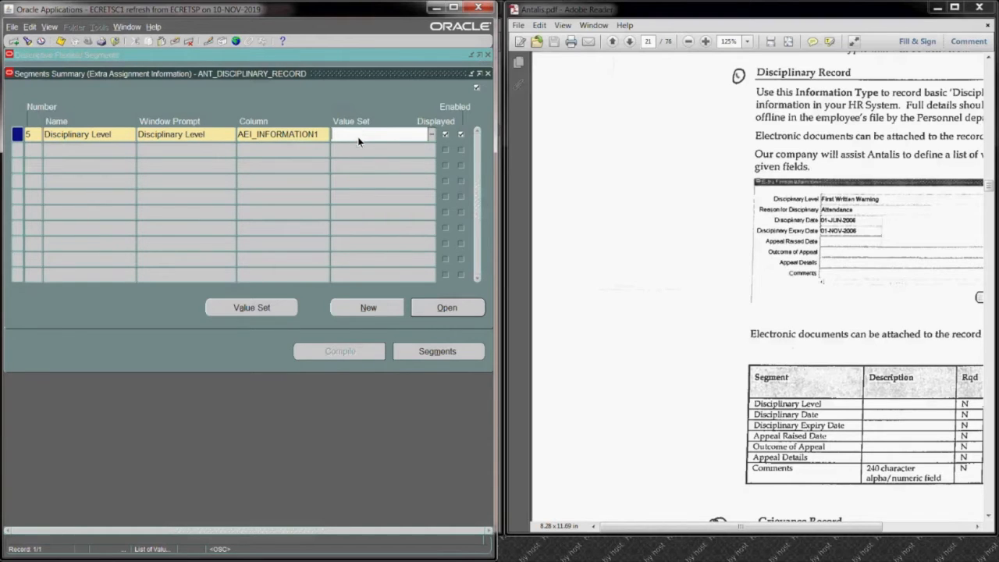
Step: Make the Disciplinary Level segment not required with a display size of 30, and save it, accepting the caution
click(428, 312)
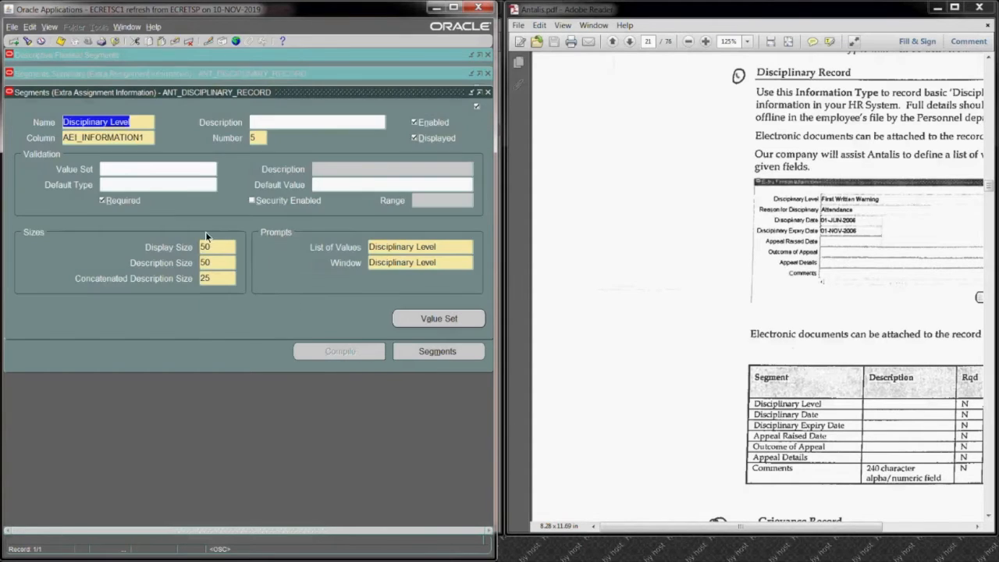
click(109, 201)
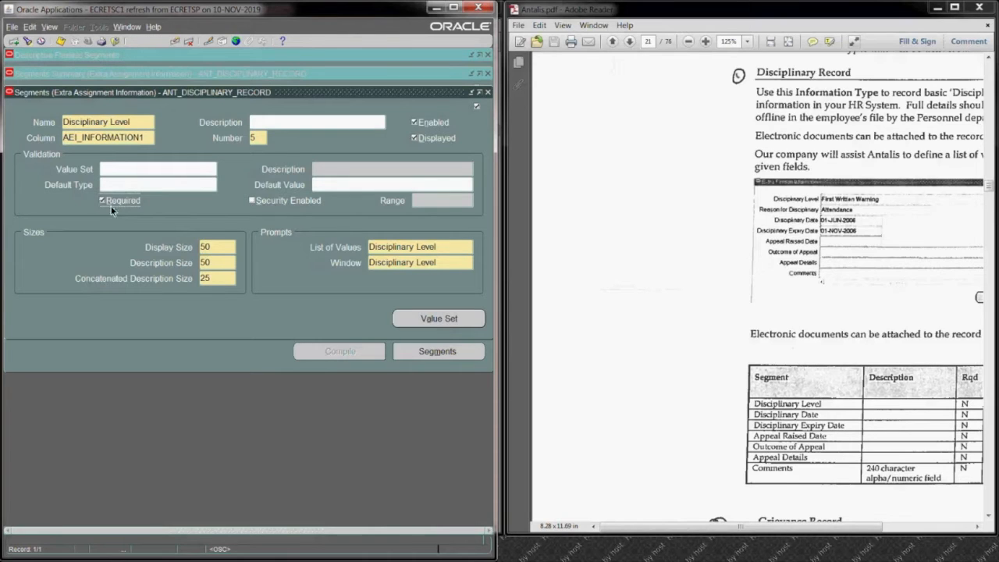
double_click(217, 247)
text(30)
click(62, 42)
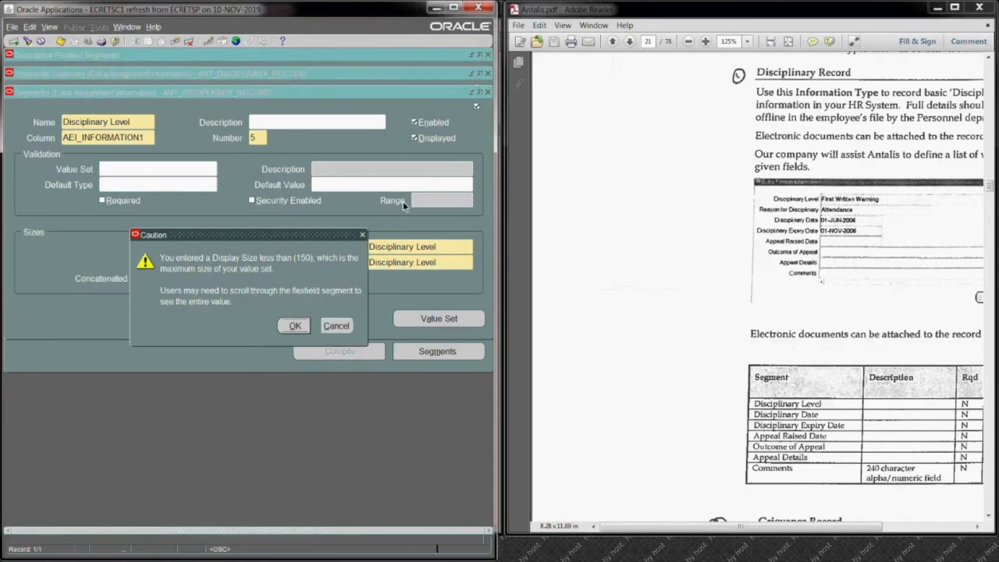
click(293, 325)
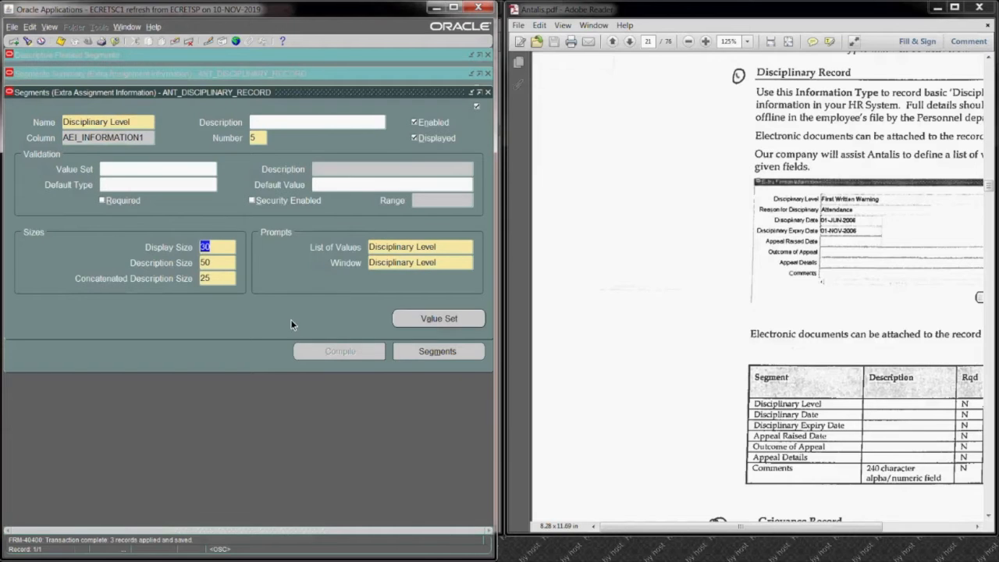
click(487, 93)
click(372, 136)
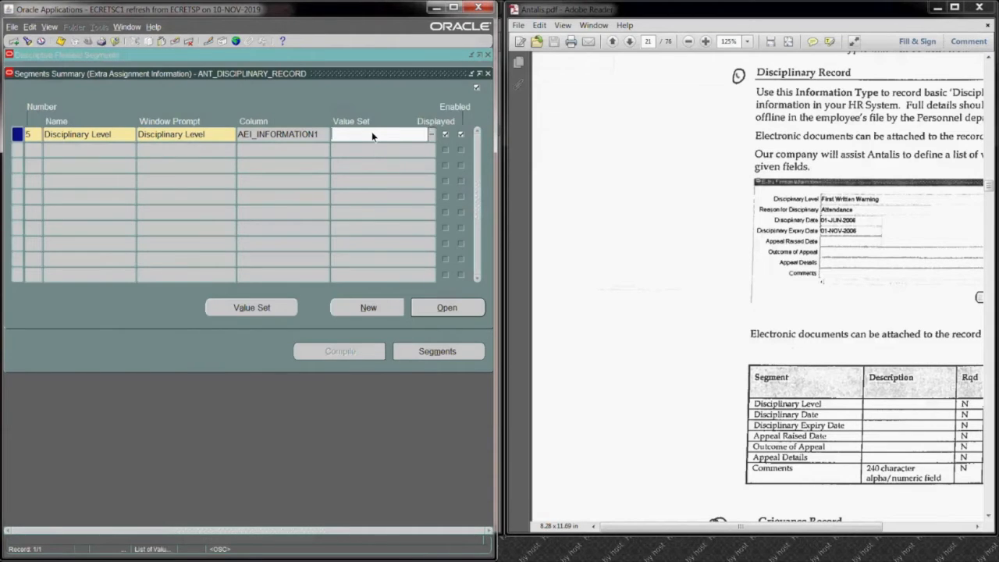
Step: Add segment number 10 named Reason for Disciplinary and assign it the column AEI_INFORMATION2
click(63, 153)
text(10)
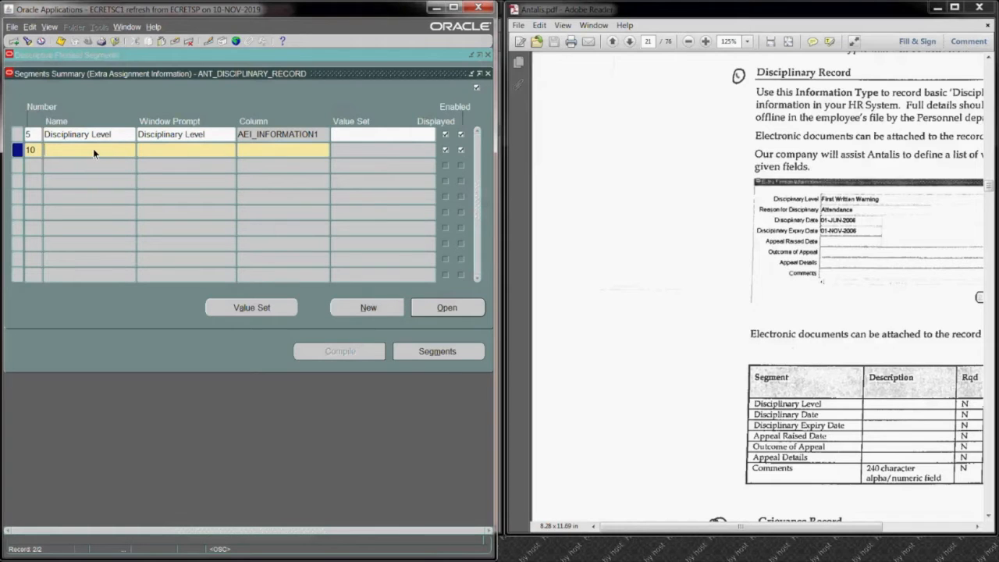
text(Rea)
text(son for Displinary)
click(152, 150)
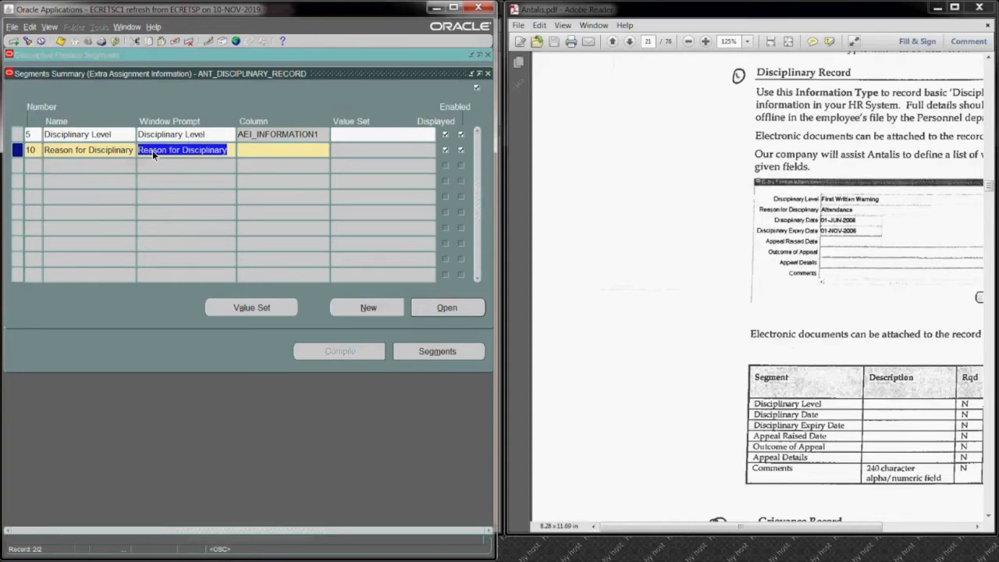
click(249, 155)
text(ae)
key(Tab)
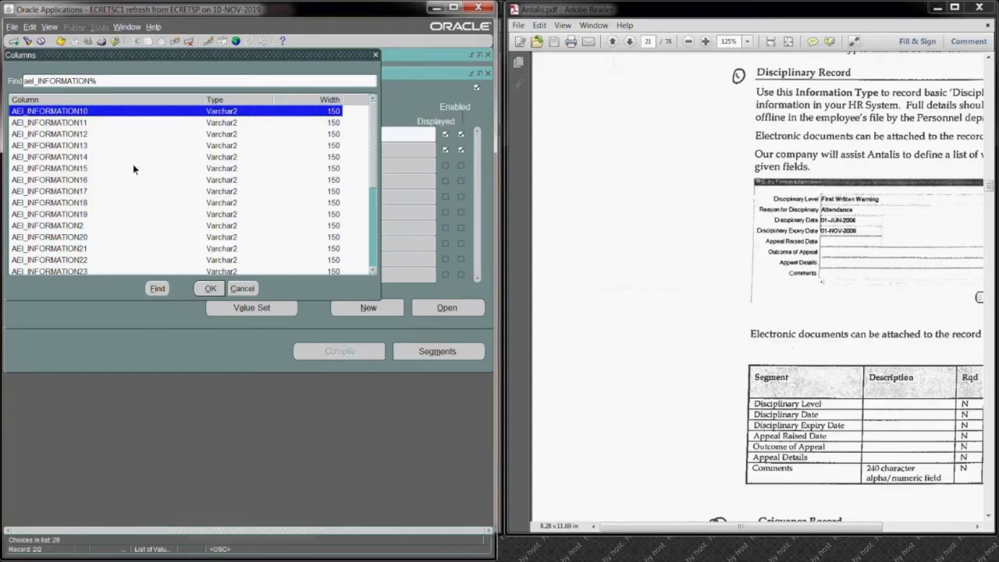
click(109, 225)
click(211, 288)
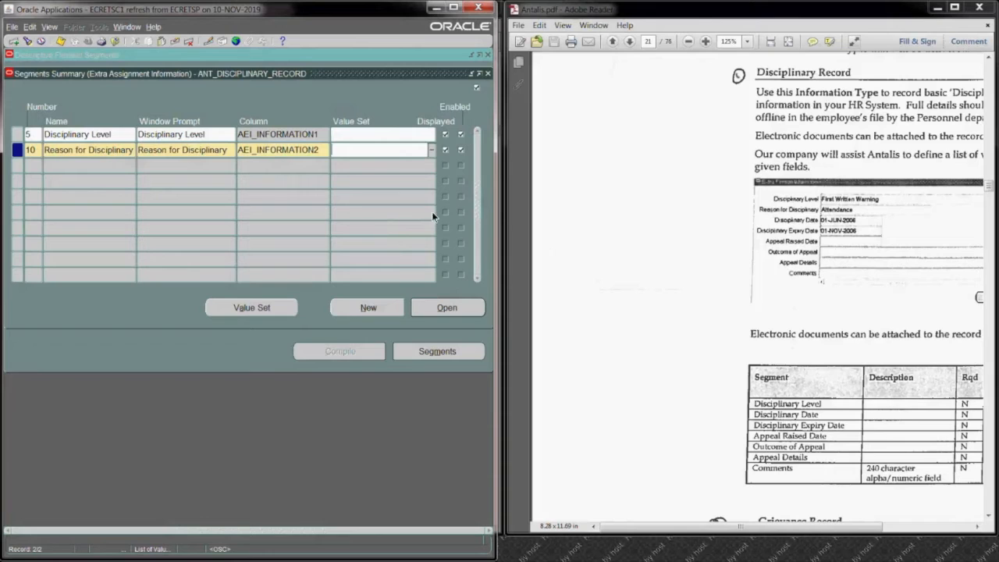
Step: Make the Reason for Disciplinary segment not required with a reduced display size, and save it, accepting the caution
click(445, 308)
click(103, 200)
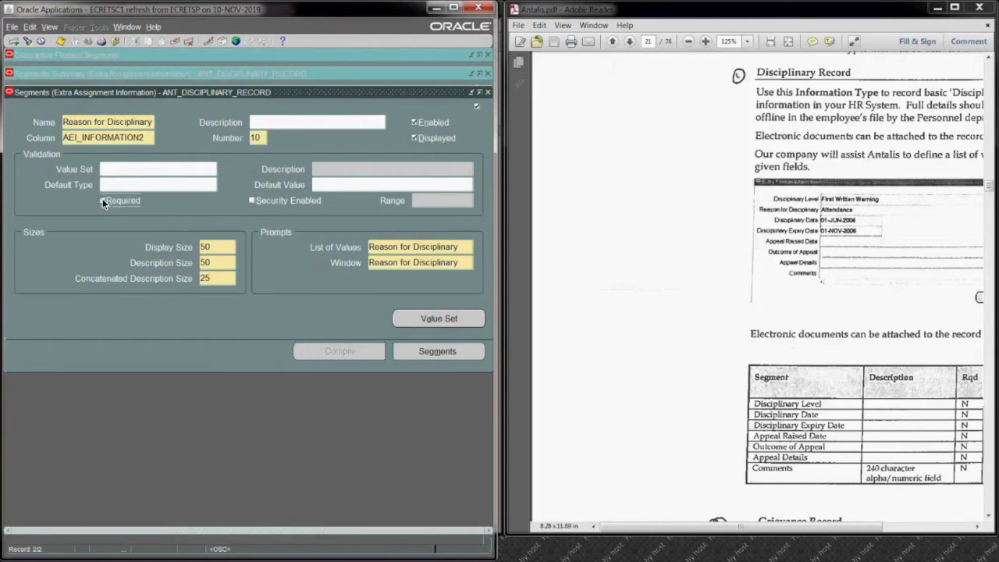
click(218, 247)
text(3)
click(61, 41)
click(295, 326)
click(488, 93)
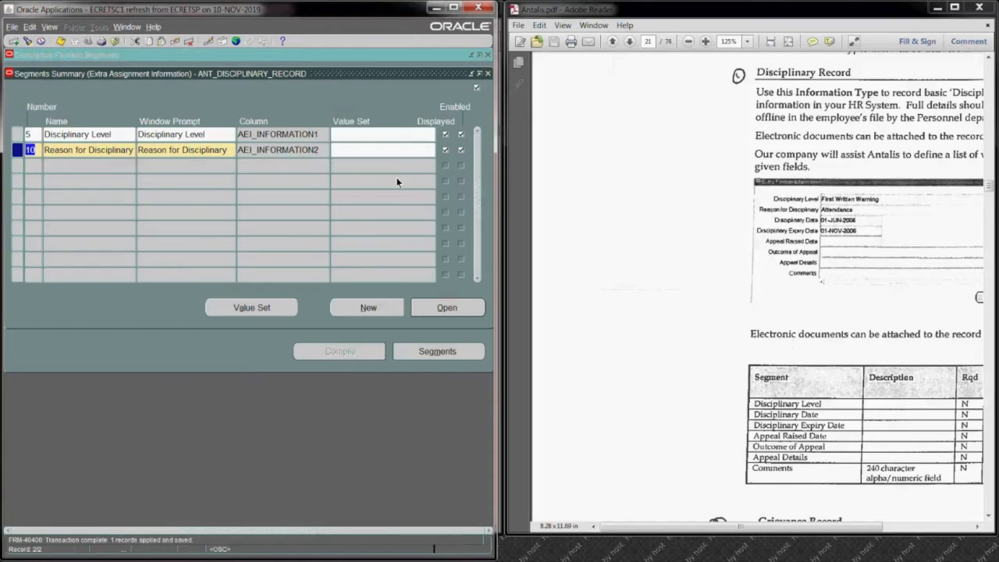
Step: Start a new segment record below Reason for Disciplinary
click(47, 166)
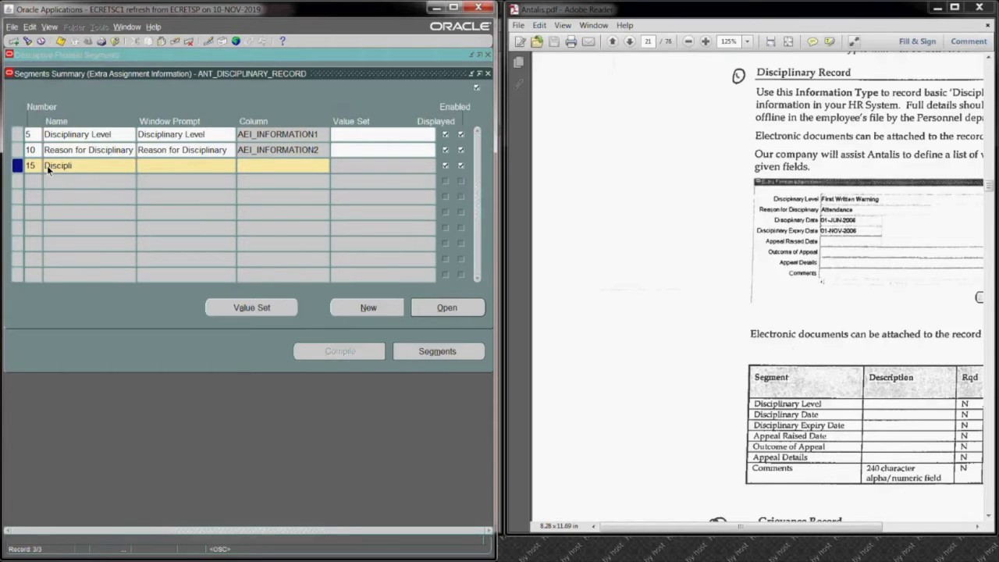
Step: Name segment number 15 Disciplinary Date and assign it the column AEI_INFORMATION3
text(nary Date)
click(266, 164)
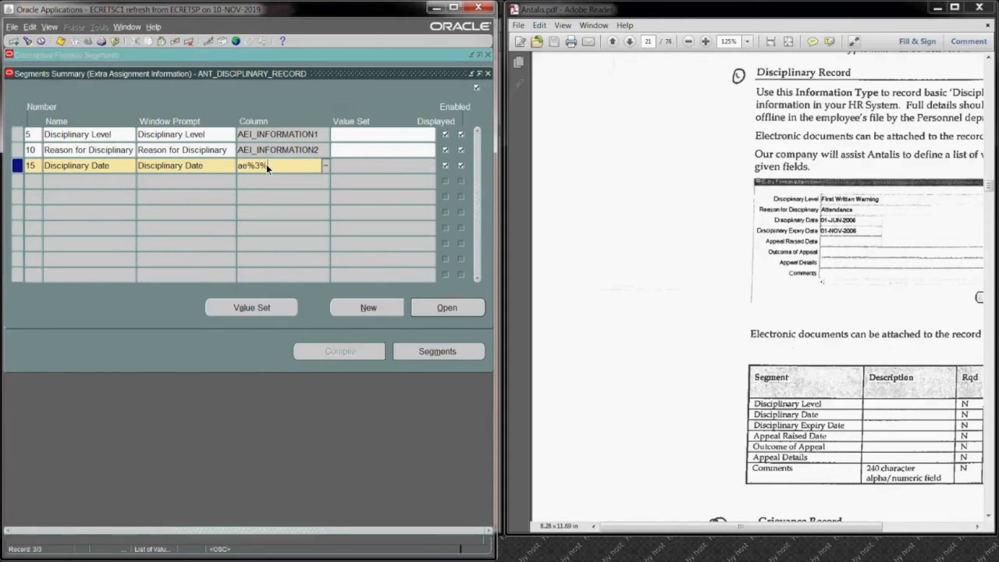
key(Tab)
click(106, 134)
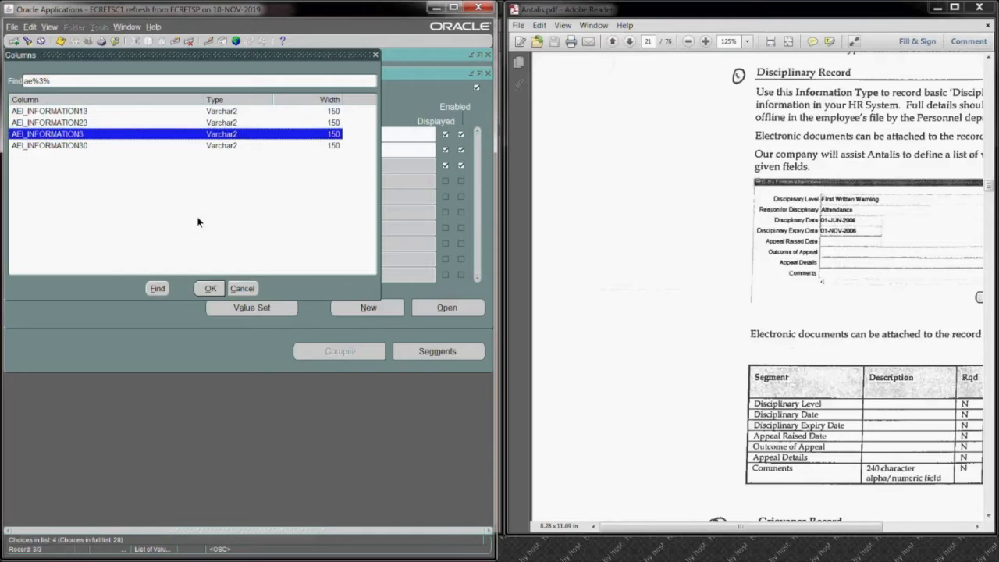
click(211, 288)
Step: Assign the FND_STANDARD_DATE value set to the Disciplinary Date segment and start the following segment record, accepting the caution
click(383, 170)
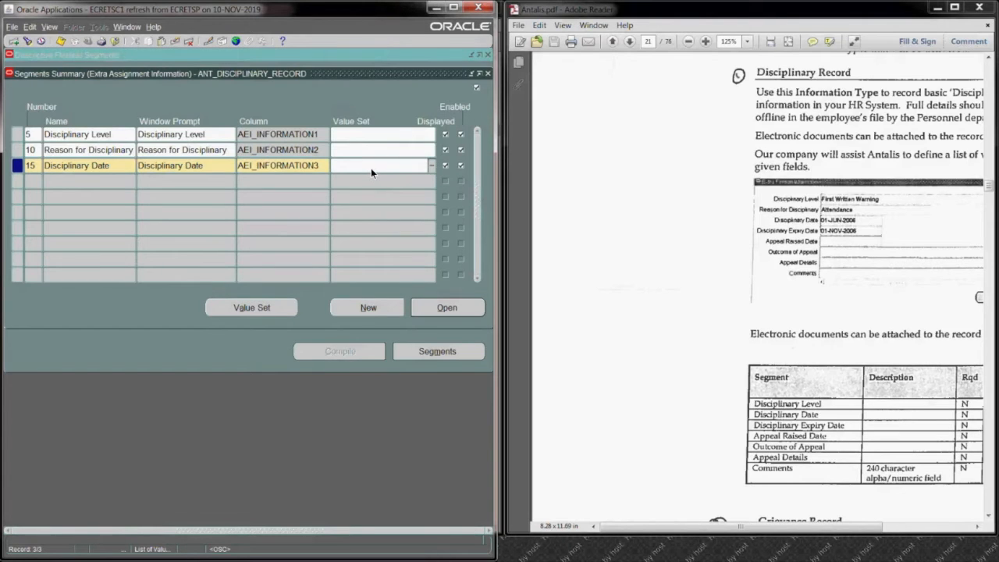
text(fnd%date%)
key(Tab)
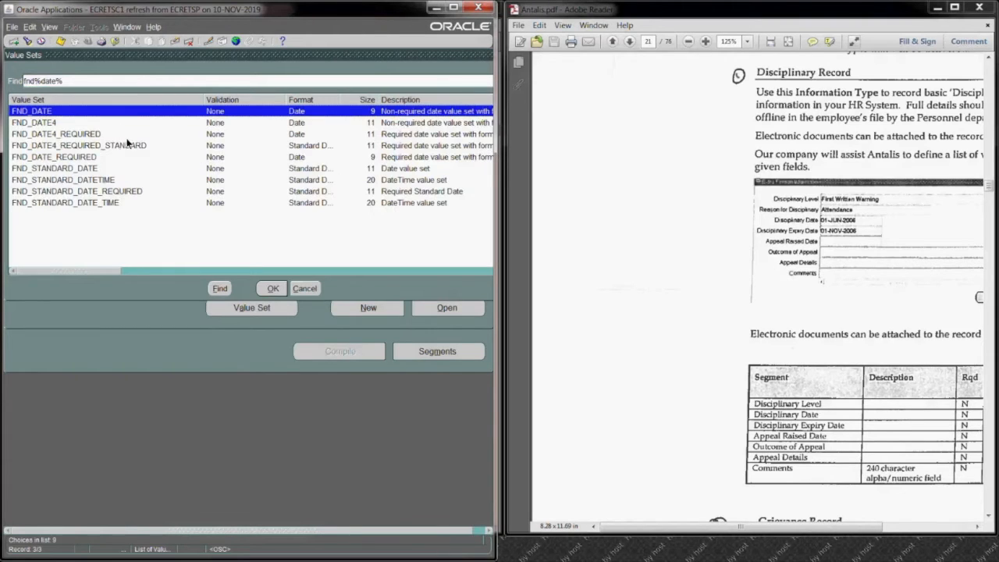
click(102, 156)
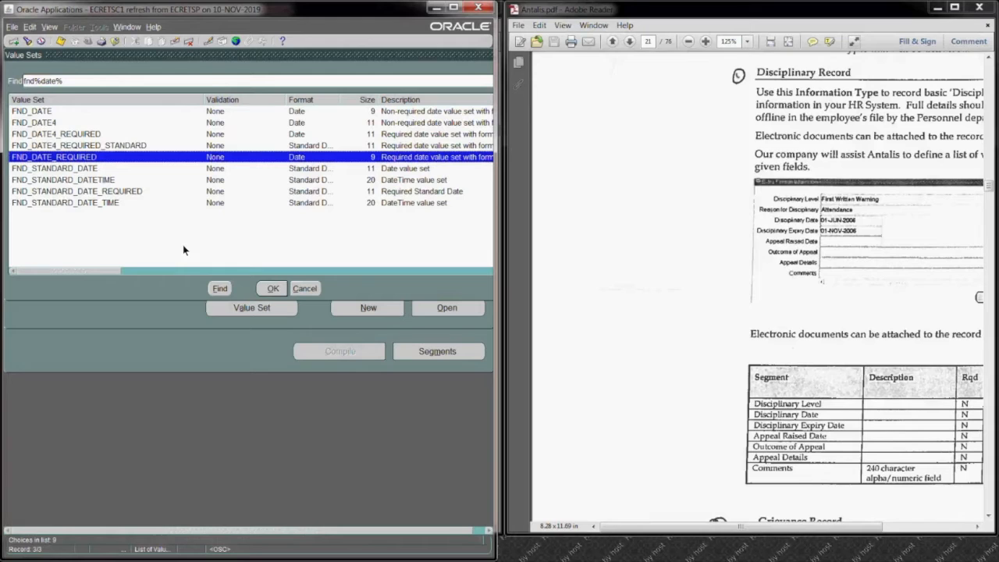
click(117, 168)
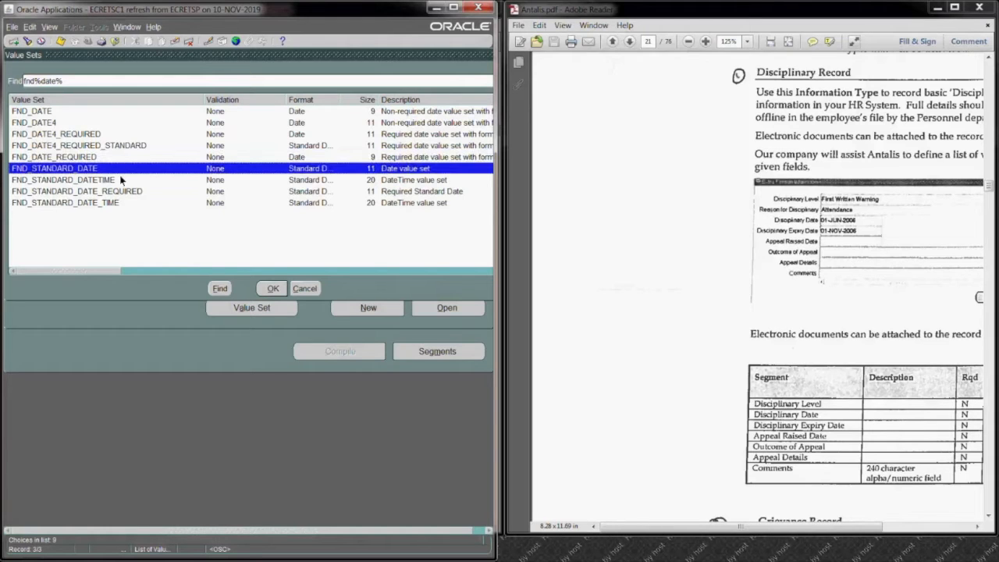
click(270, 289)
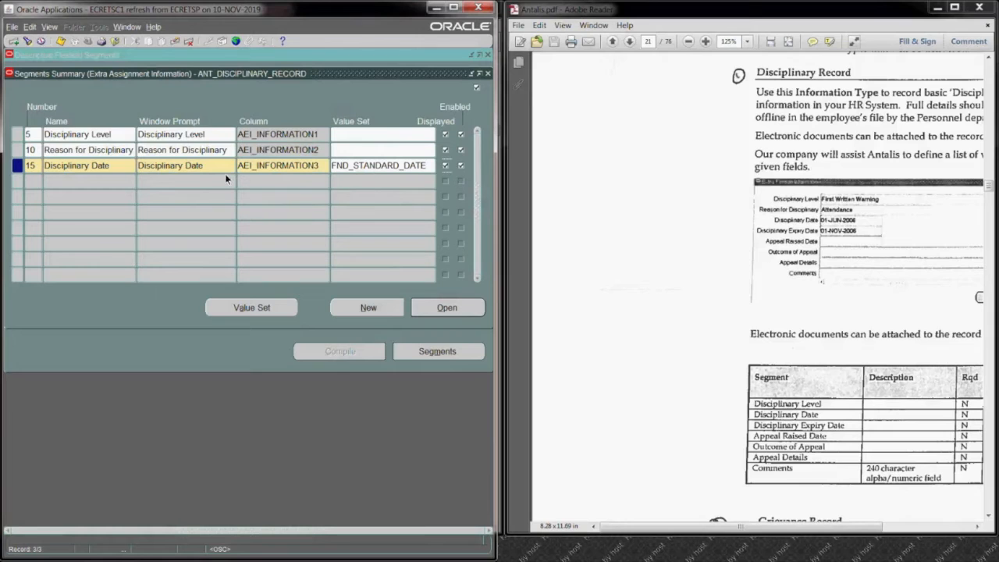
click(80, 180)
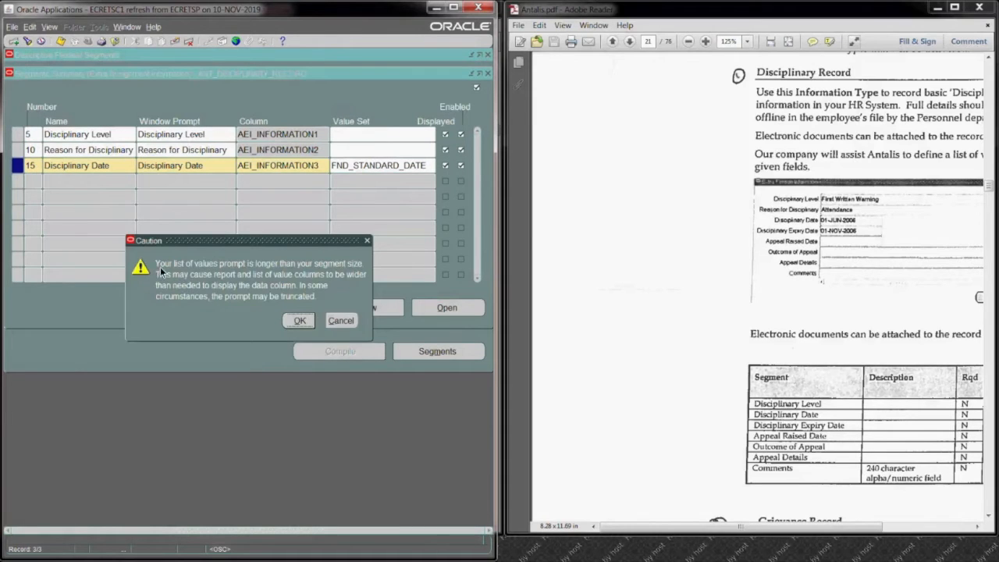
click(299, 322)
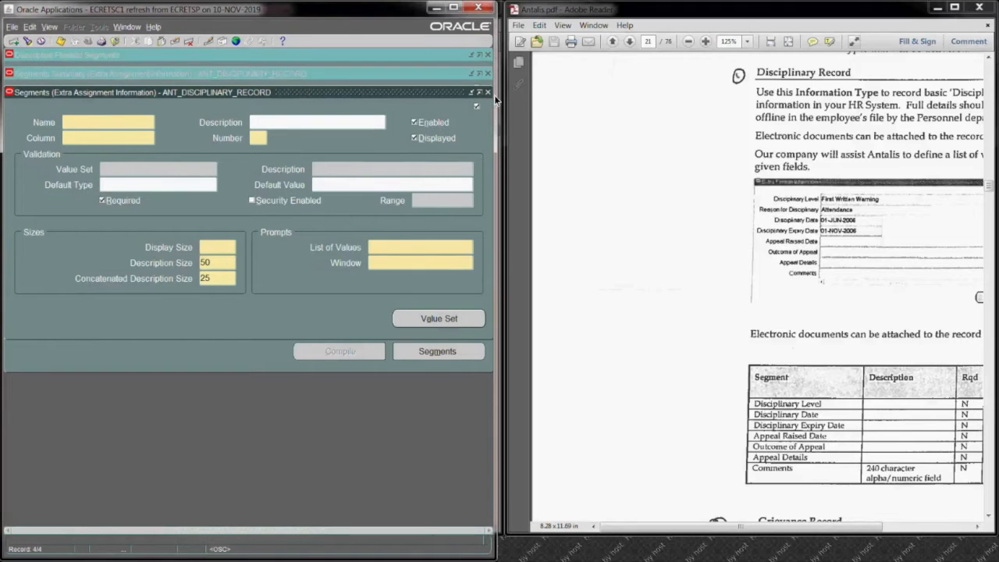
click(488, 92)
click(289, 164)
click(488, 92)
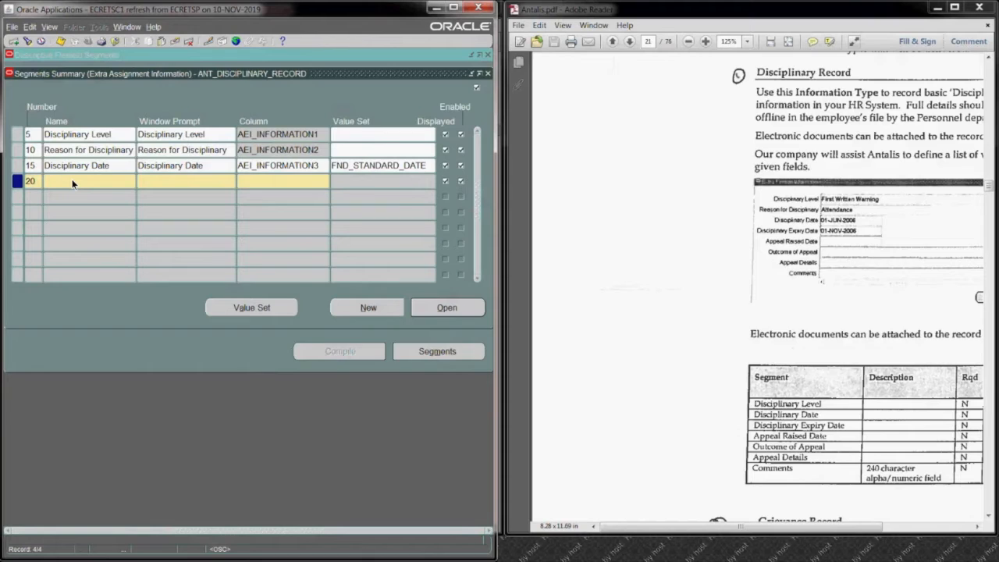
Step: Name segment number 20 Disciplinary Expiry Date and assign it the column AEI_INFORMATION4
text(Disciplinary Expiry Date)
click(171, 184)
click(250, 186)
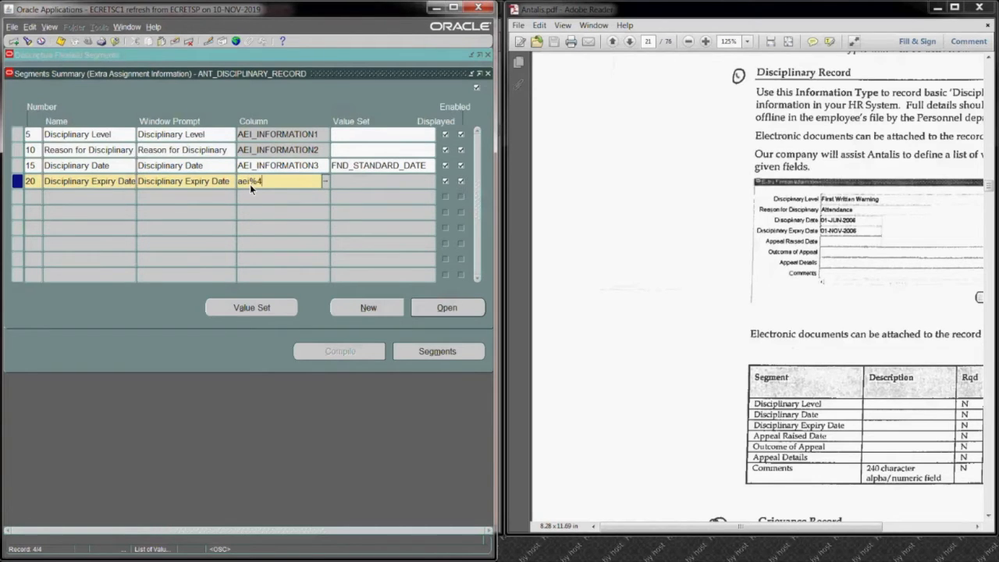
click(324, 184)
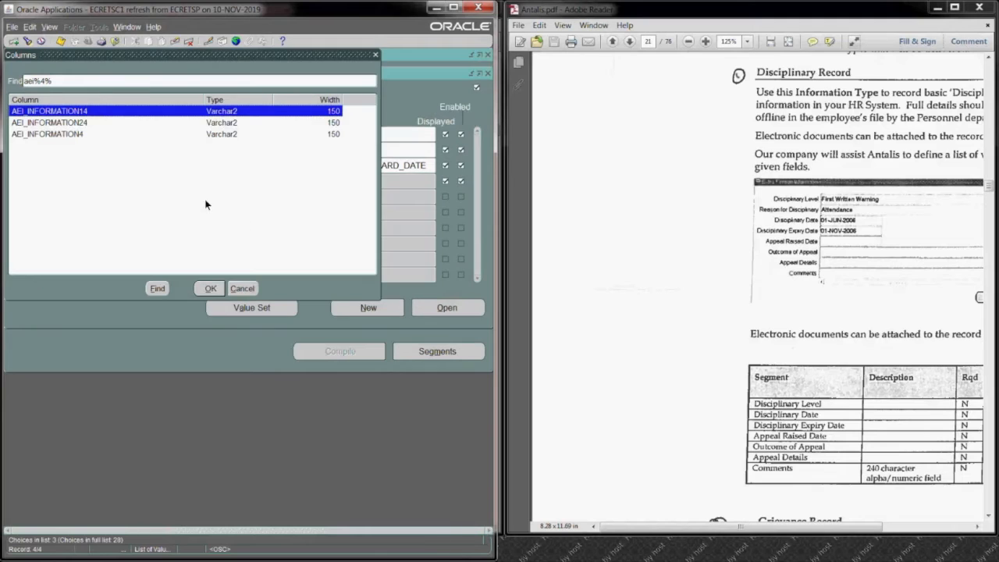
click(132, 134)
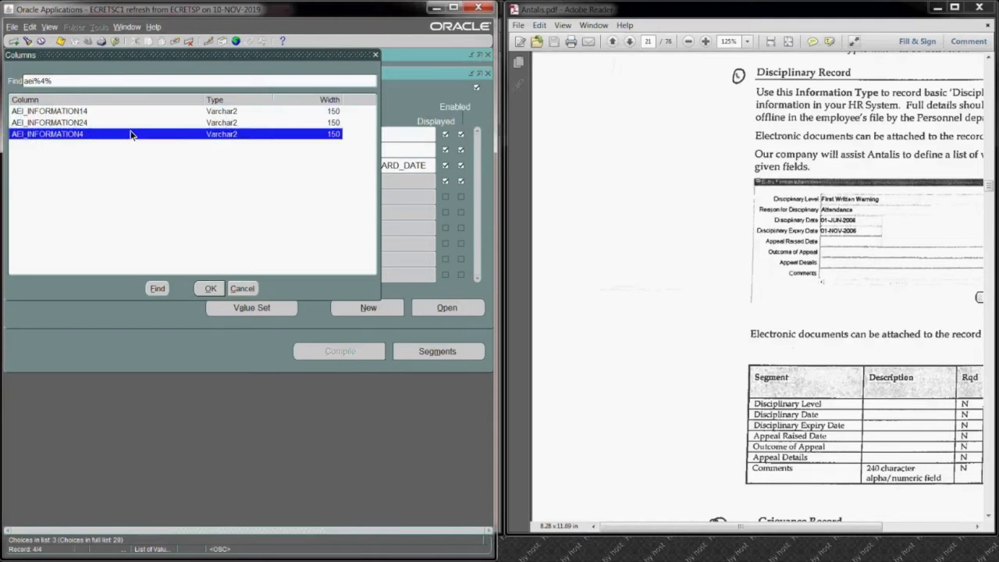
click(210, 288)
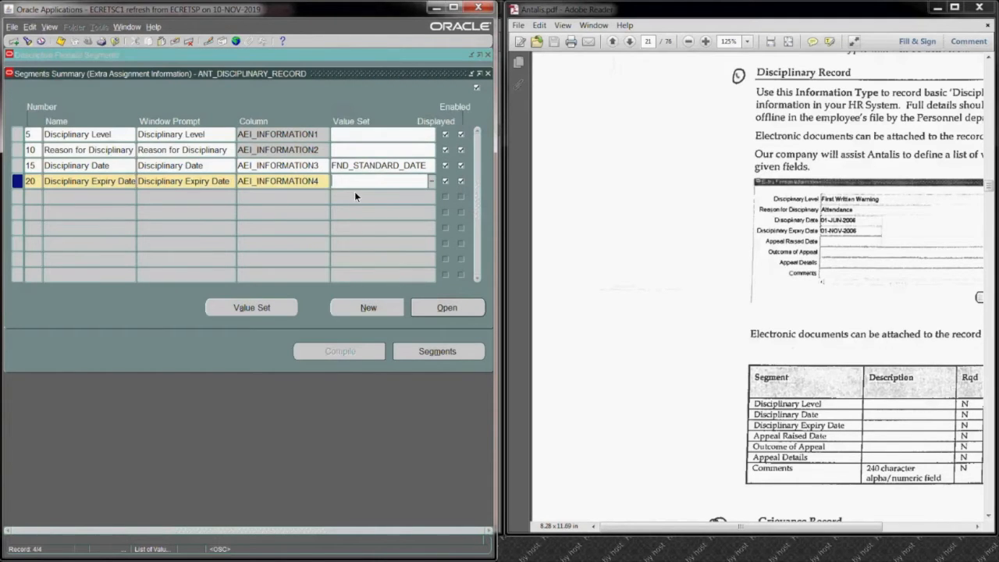
Step: Copy the FND_STANDARD_DATE value set from the Disciplinary Date segment to the Disciplinary Expiry Date segment
click(373, 168)
click(295, 326)
key(ctrl+c)
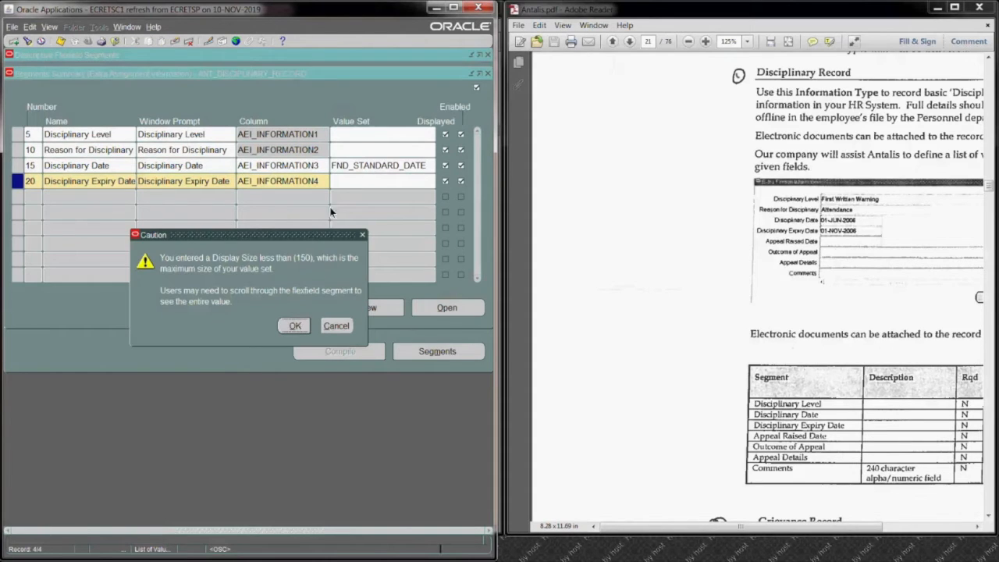
click(387, 181)
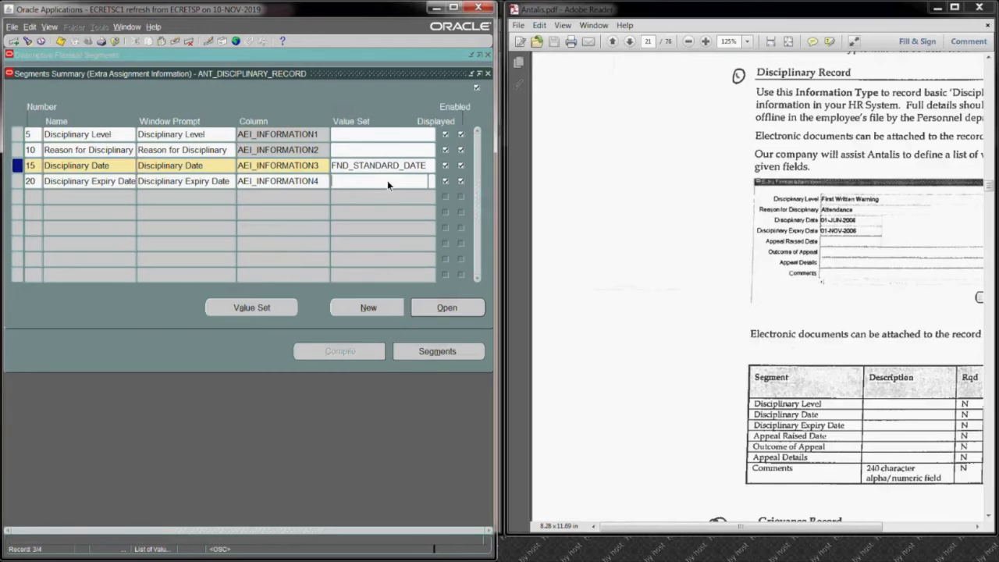
key(ctrl+v)
Step: Make the Disciplinary Expiry Date segment not required, save it, and return to the segments summary
click(431, 315)
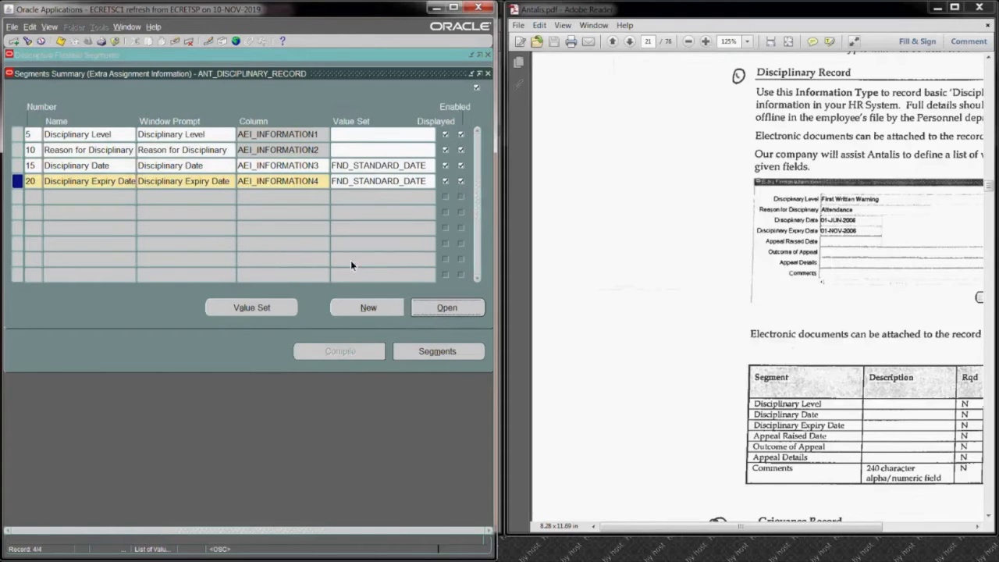
click(103, 200)
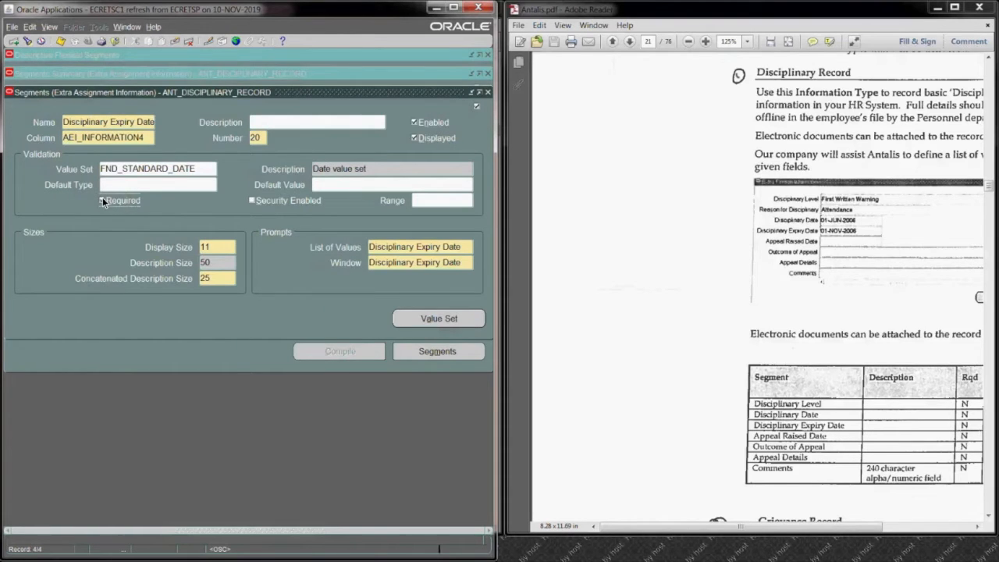
click(61, 42)
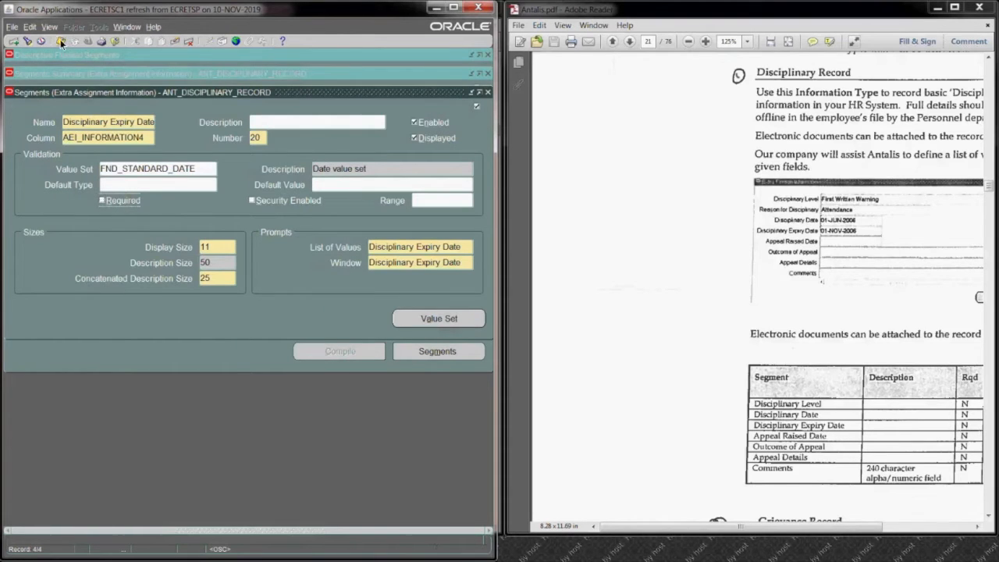
click(488, 92)
Step: Make the Disciplinary Date segment not required, save it, and return to the segments summary
double_click(384, 164)
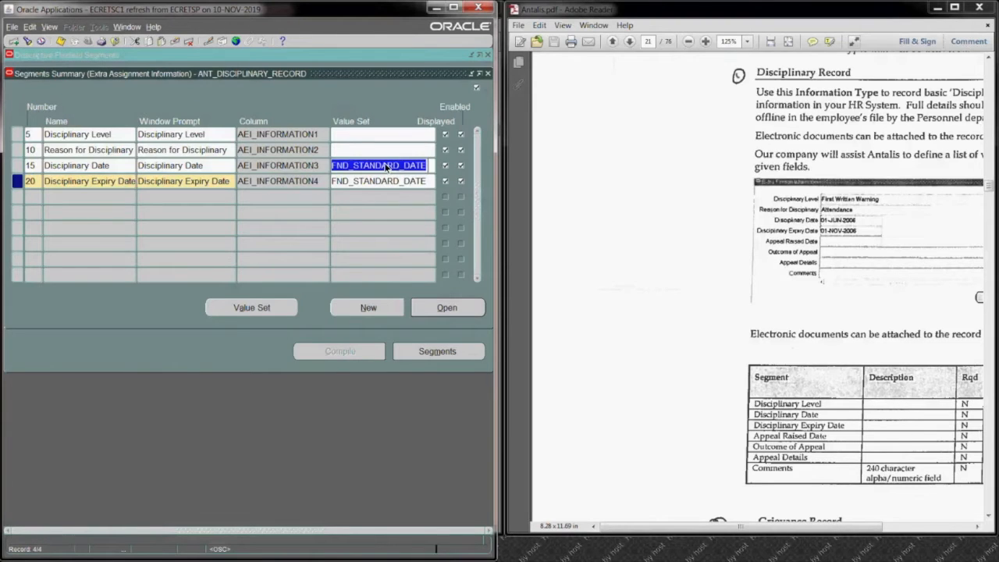
click(446, 306)
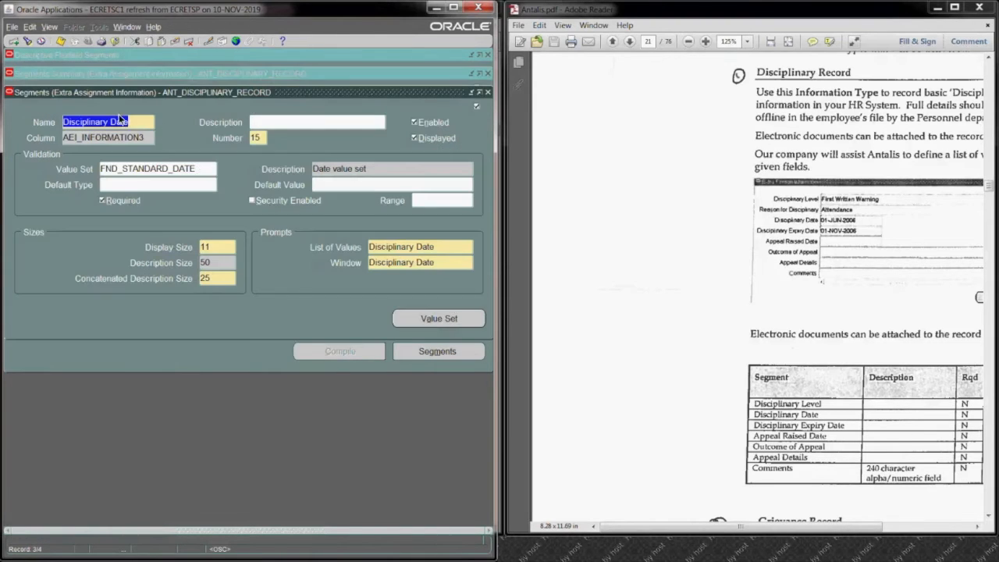
click(102, 201)
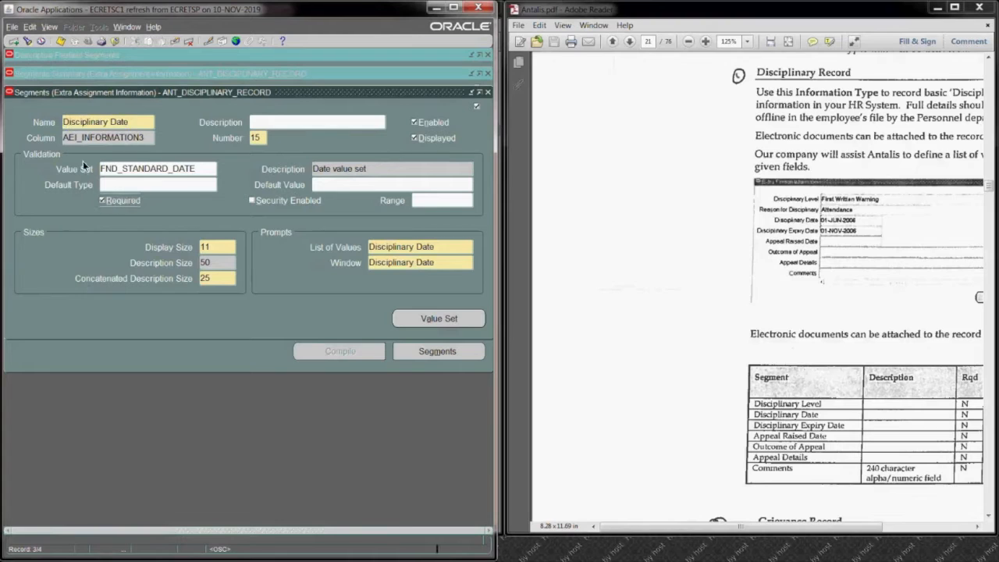
click(58, 41)
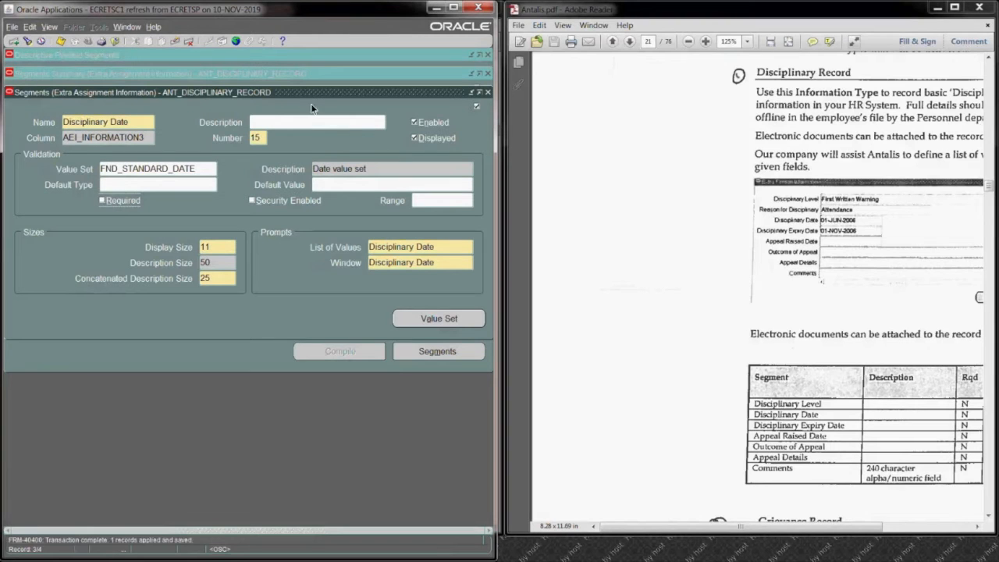
click(489, 93)
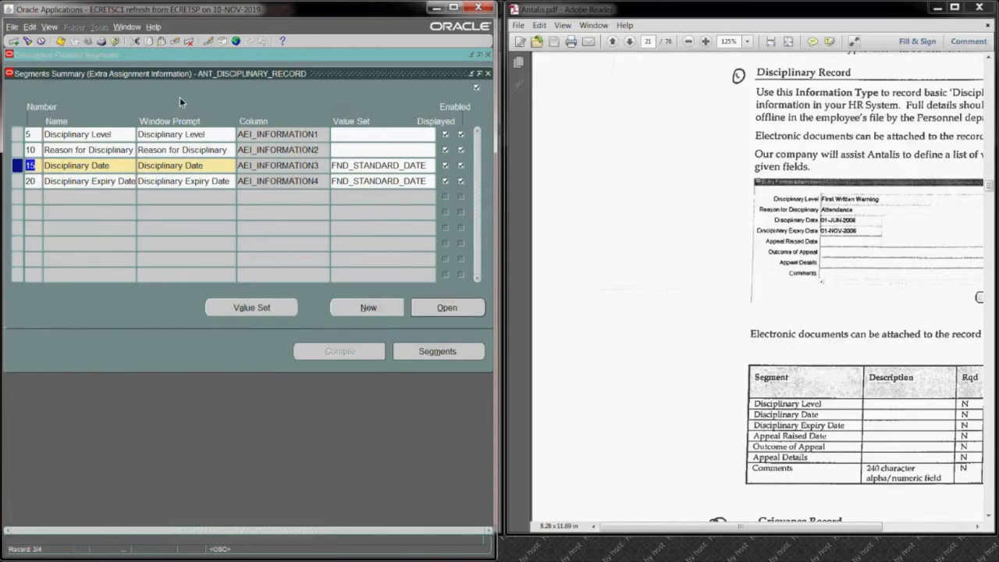
Step: Leave the disciplinary segments and add a new context field value with the code ANT_WORK_PERMIT
click(489, 73)
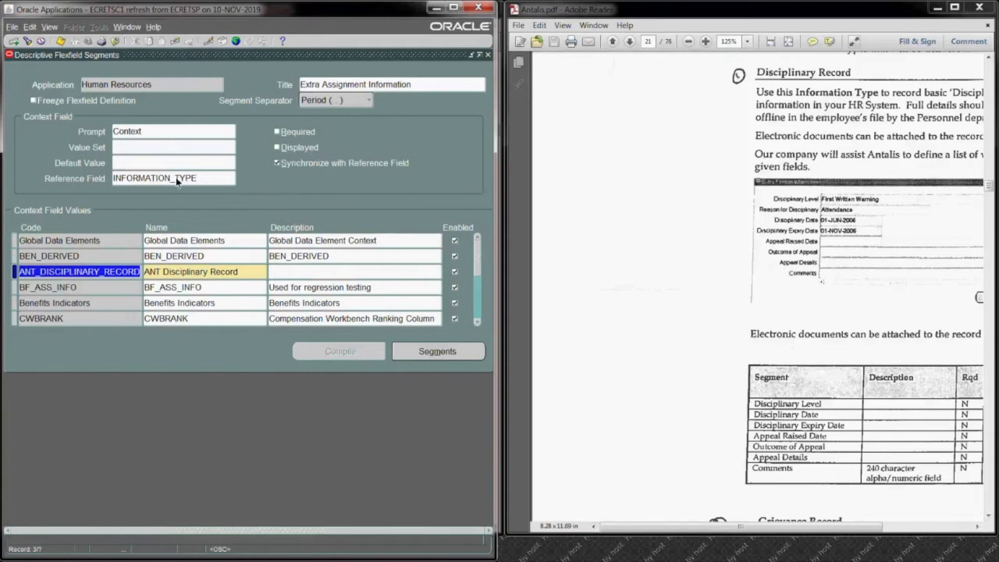
click(12, 41)
text(ANT )
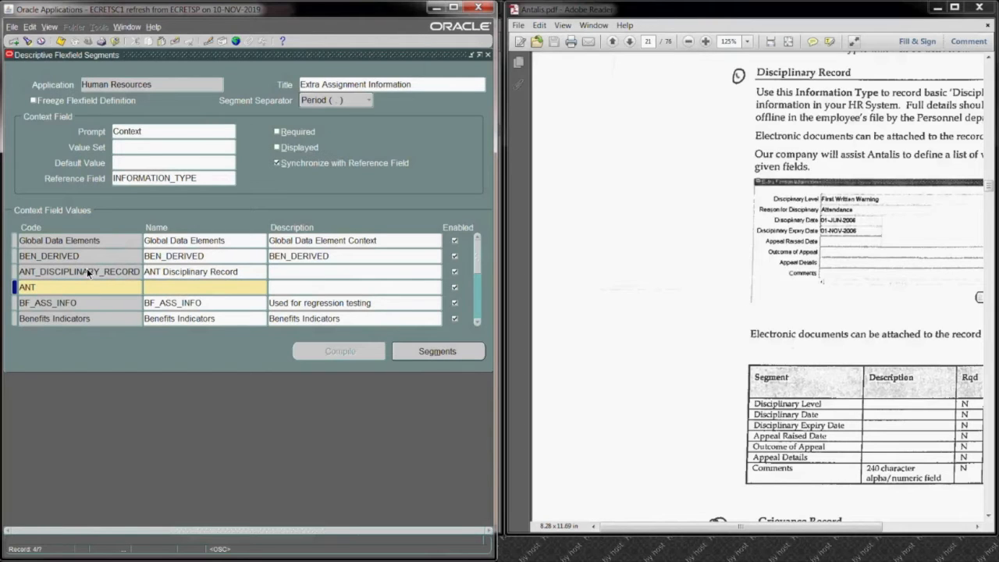
text())
text(WOR)
text(K_)
text(PERMIY)
key(BackSpace)
text(T)
click(40, 288)
key(BackSpace)
text(_)
click(162, 292)
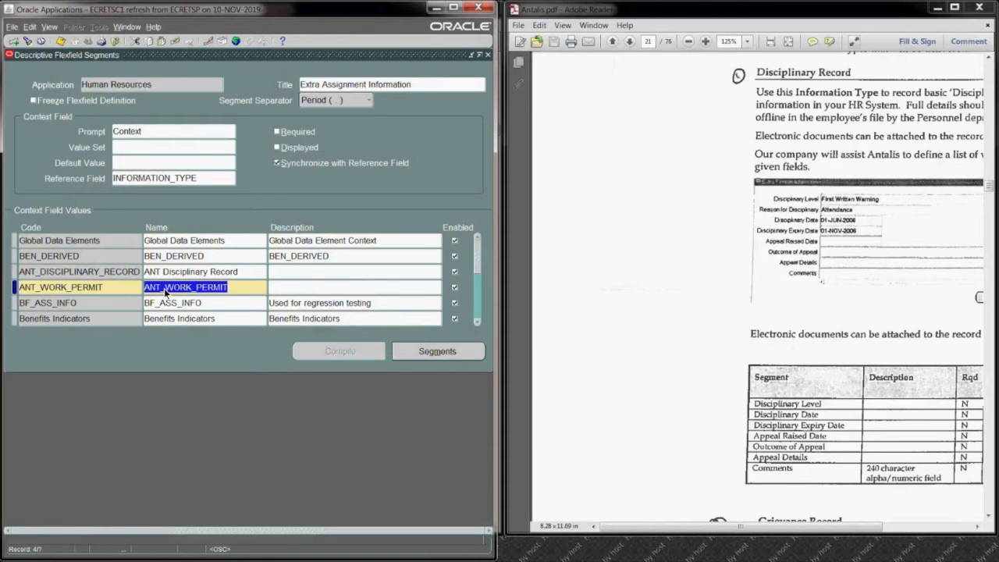
Step: Change the name of the ANT_WORK_PERMIT context to ANT Work Permit
drag(164, 290, 133, 288)
drag(226, 287, 163, 293)
key(BackSpace)
key(BackSpace)
text(Work Permit)
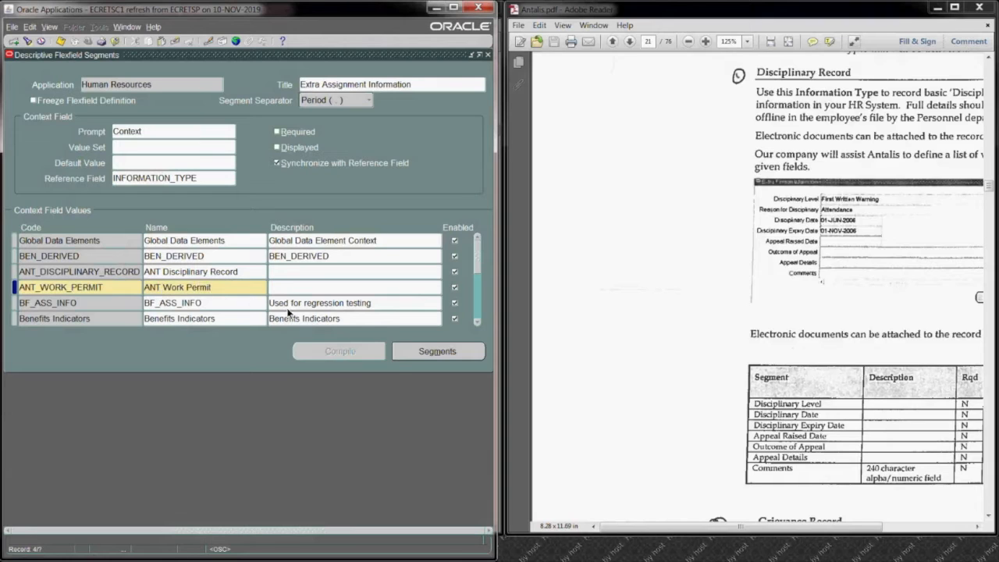
Step: Add segment number 5 named Work Permit Type to the ANT_WORK_PERMIT context and assign it the column AEI_INFORMATION1
click(425, 351)
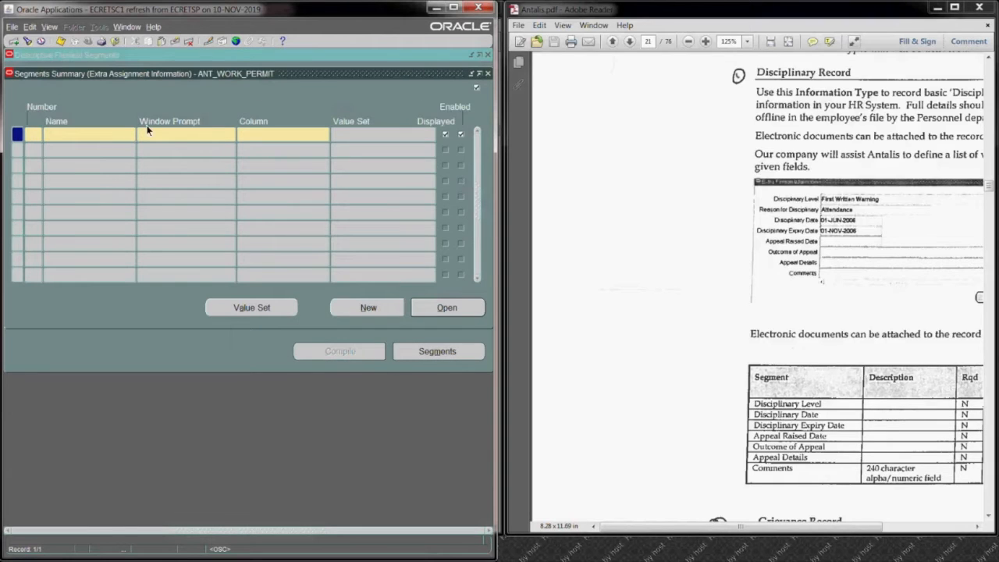
text(5)
text(Work)
text(Permit)
text( Type)
key(Tab)
click(287, 141)
text(ae)
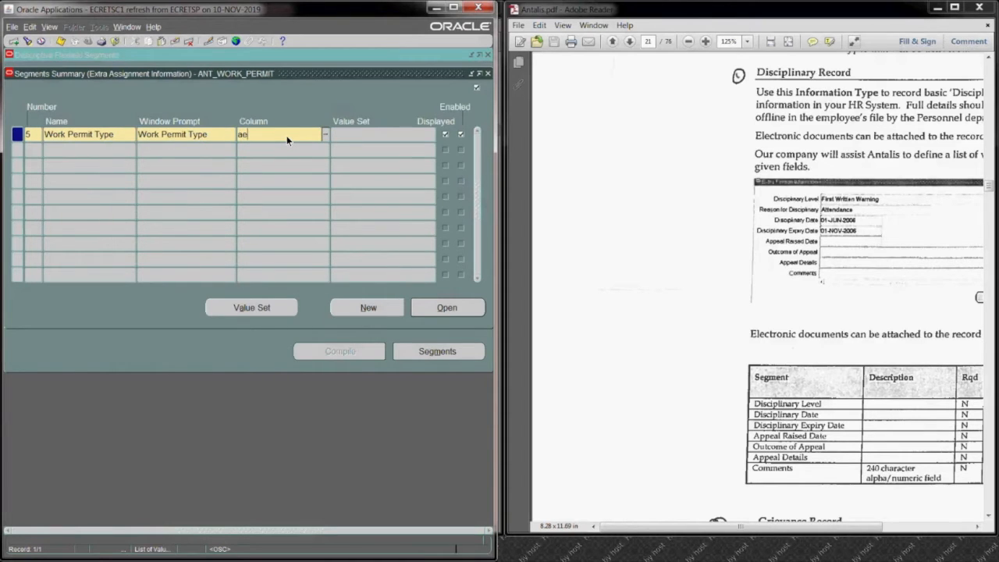
key(Tab)
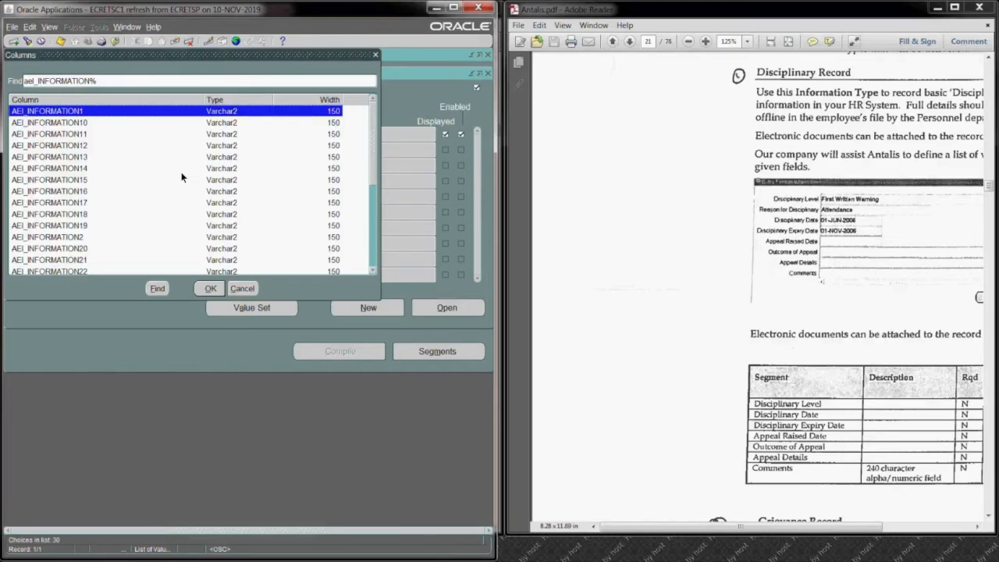
key(Return)
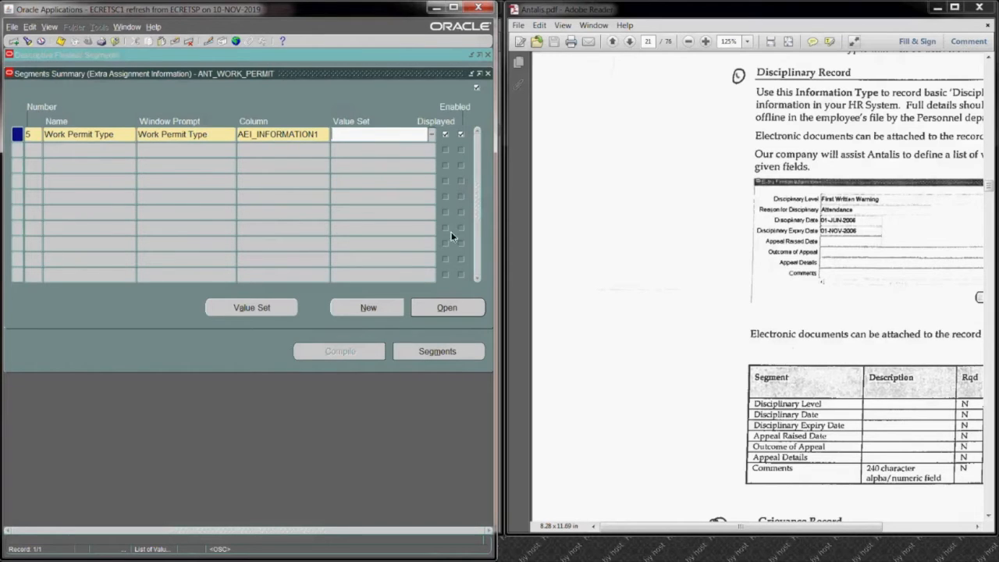
Step: Make the Work Permit Type segment not required, change its display size, save it, and return to the segments summary
click(446, 307)
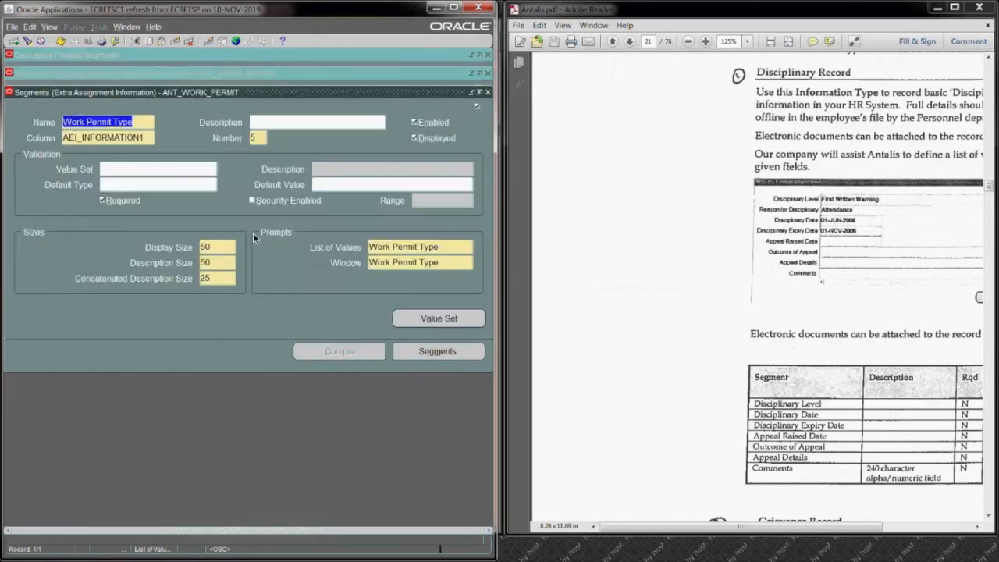
click(102, 201)
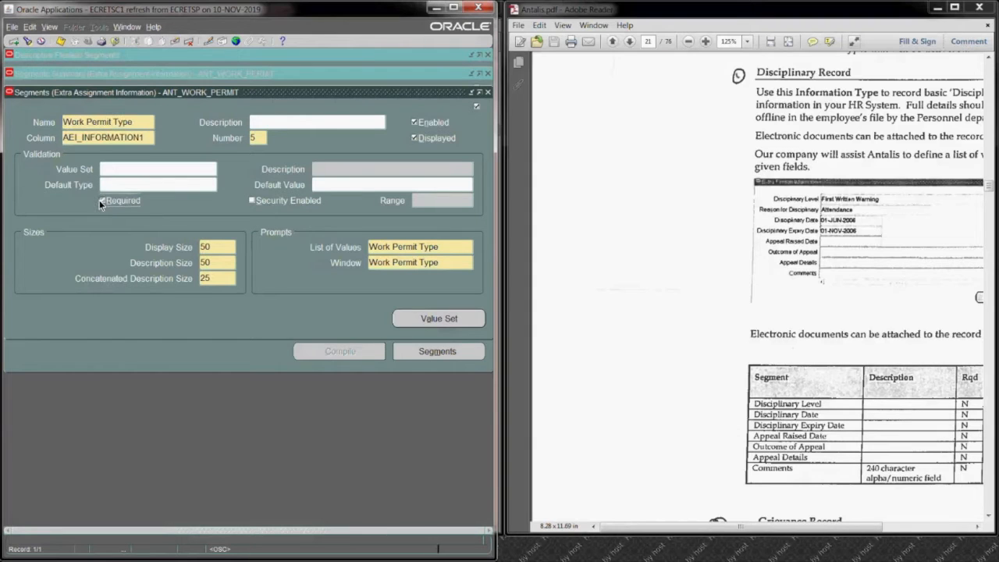
click(219, 245)
text(3)
click(61, 40)
key(Return)
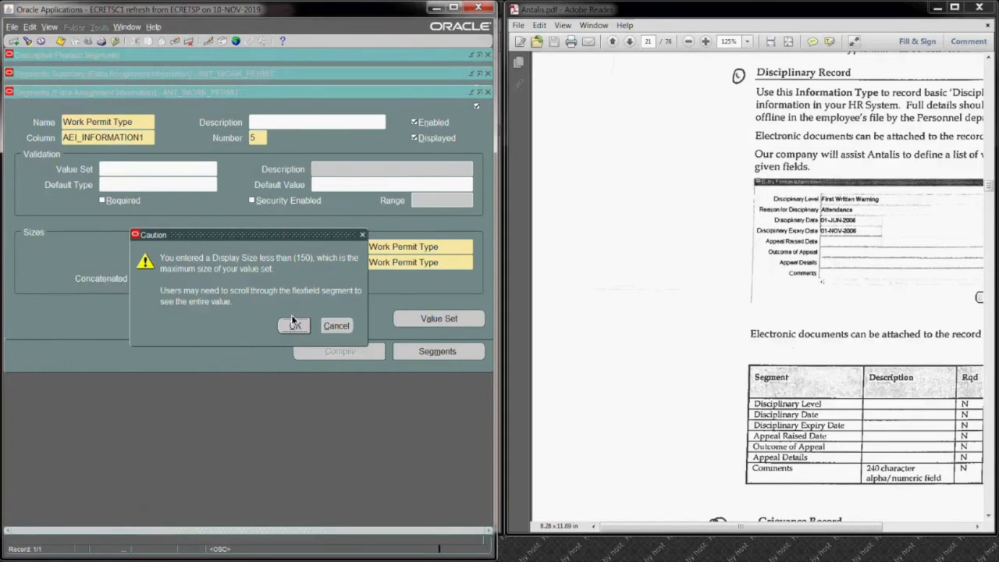
click(488, 92)
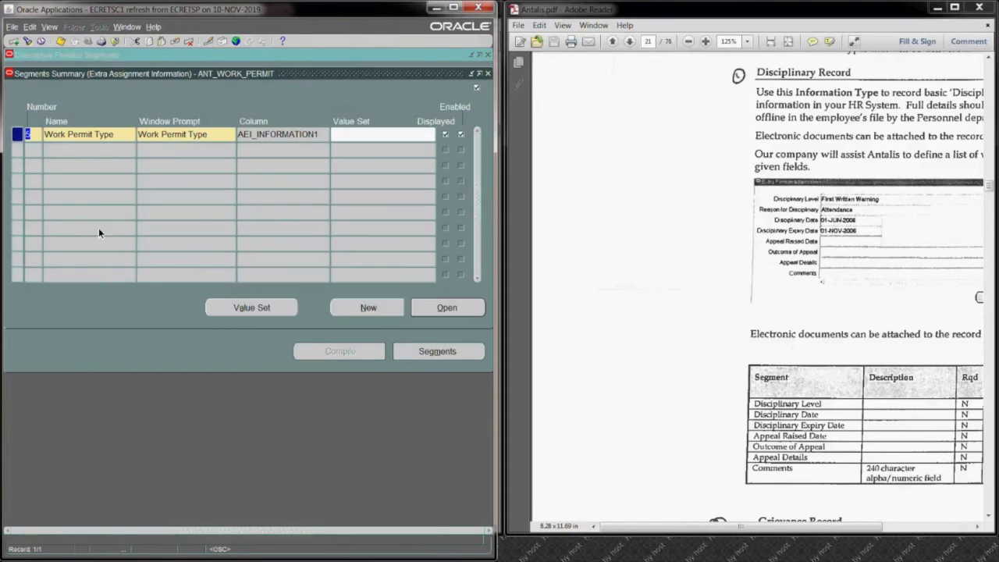
Step: Add segment number 10 named Work Permit Issue Date to the ANT_WORK_PERMIT context and assign it the column AEI_INFORMATION2
key(Down)
text(10)
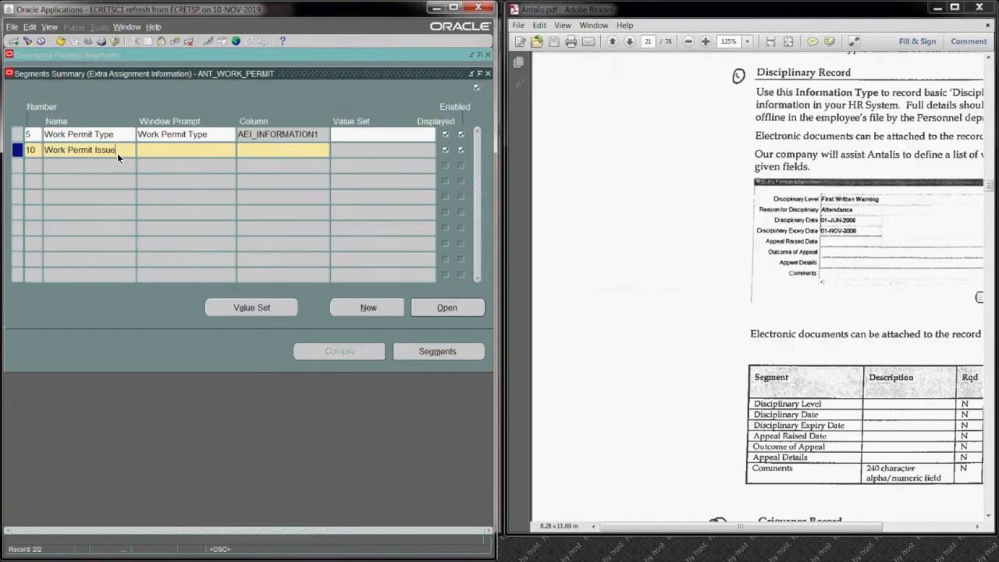
text(ate)
key(Tab)
click(283, 150)
text(aei%2%)
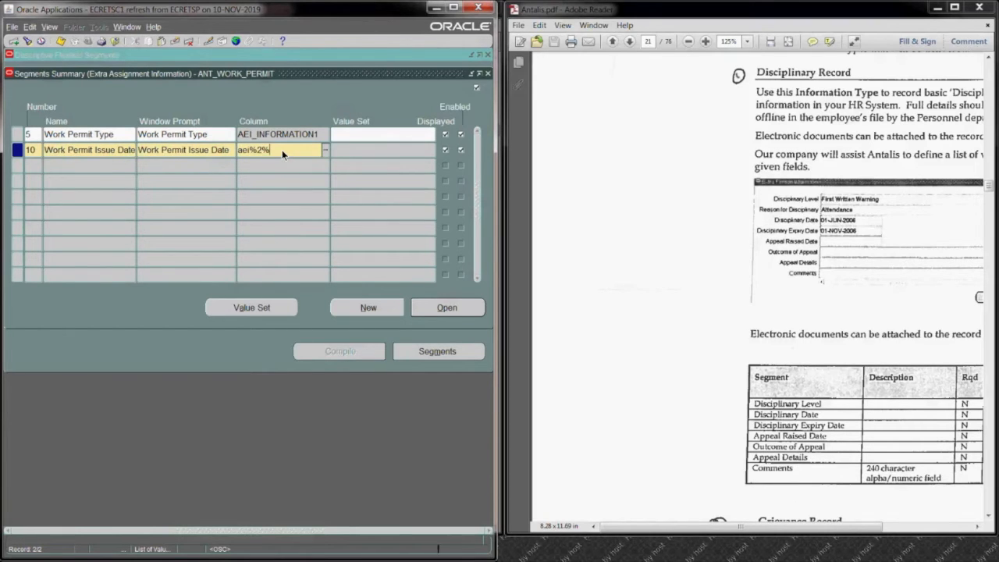
key(Tab)
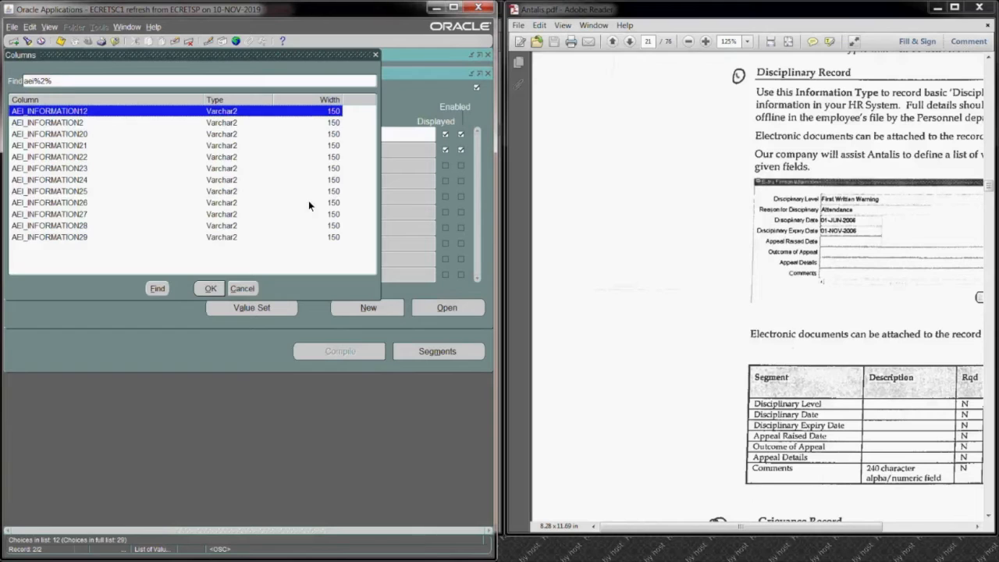
click(104, 127)
click(208, 288)
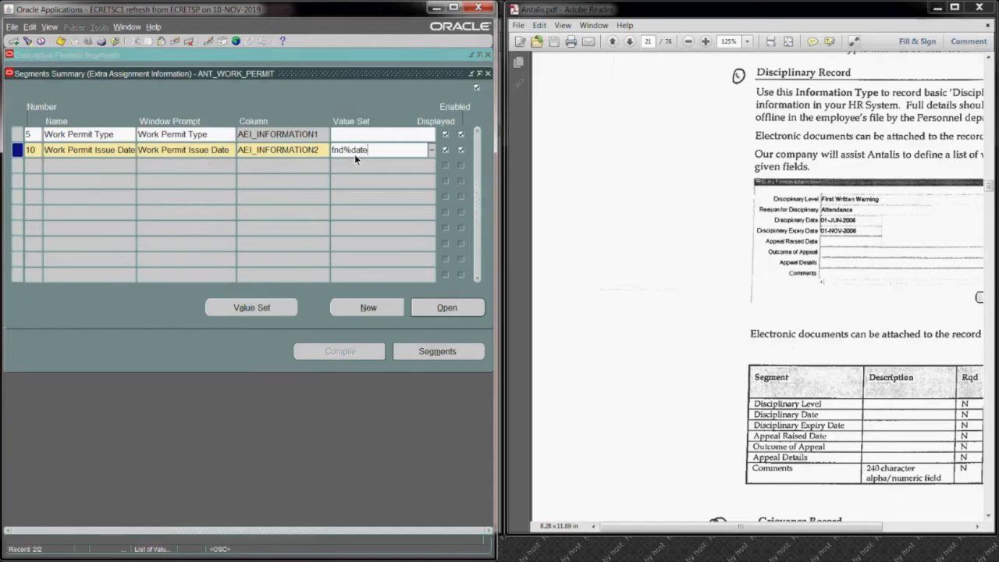
Step: Assign the value set FND_STANDARD_DATE to the Work Permit Issue Date segment and save it, accepting the caution
key(Tab)
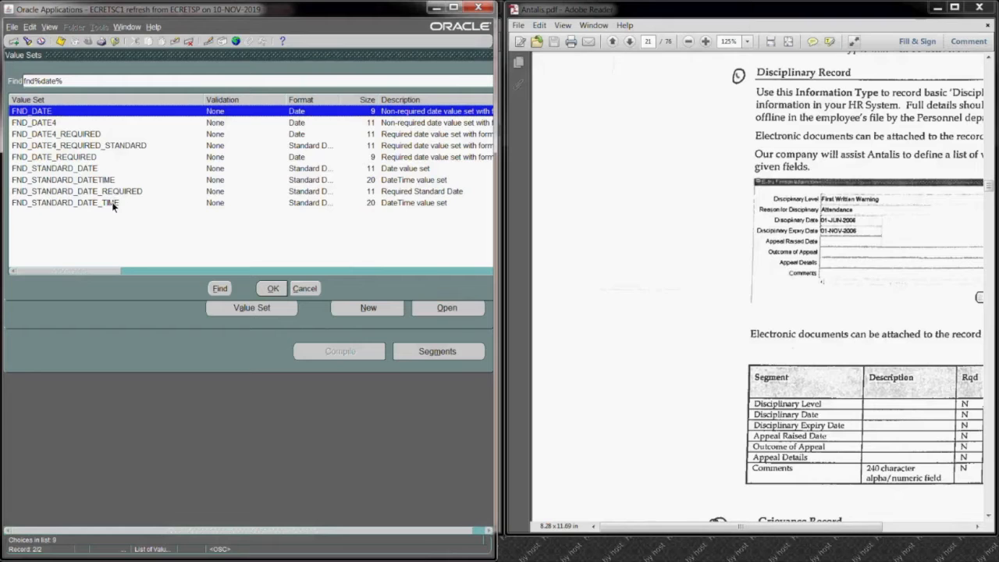
click(93, 170)
click(273, 288)
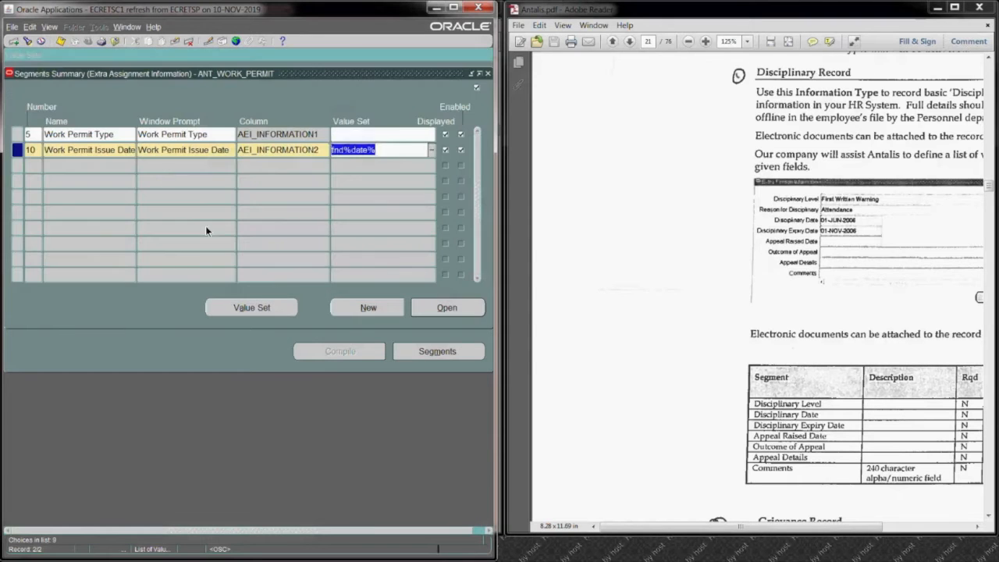
click(60, 40)
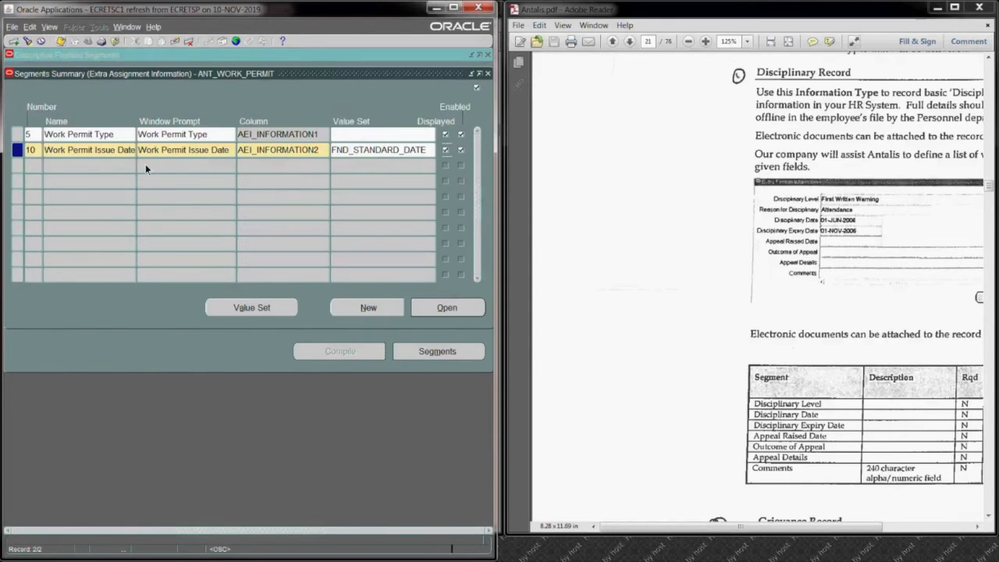
click(299, 320)
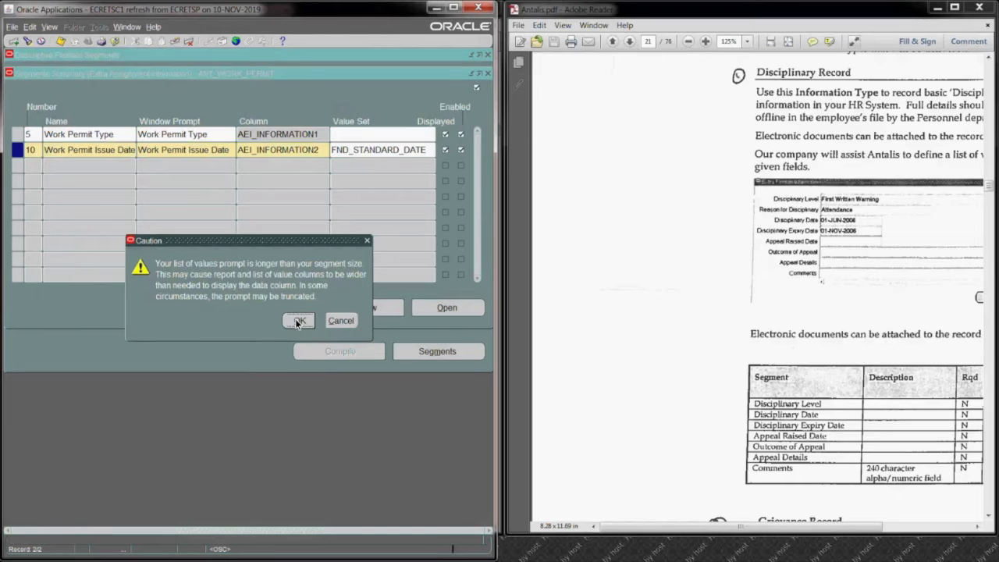
Step: Make the Work Permit Issue Date segment not required, save it, and return to the segments summary
click(446, 308)
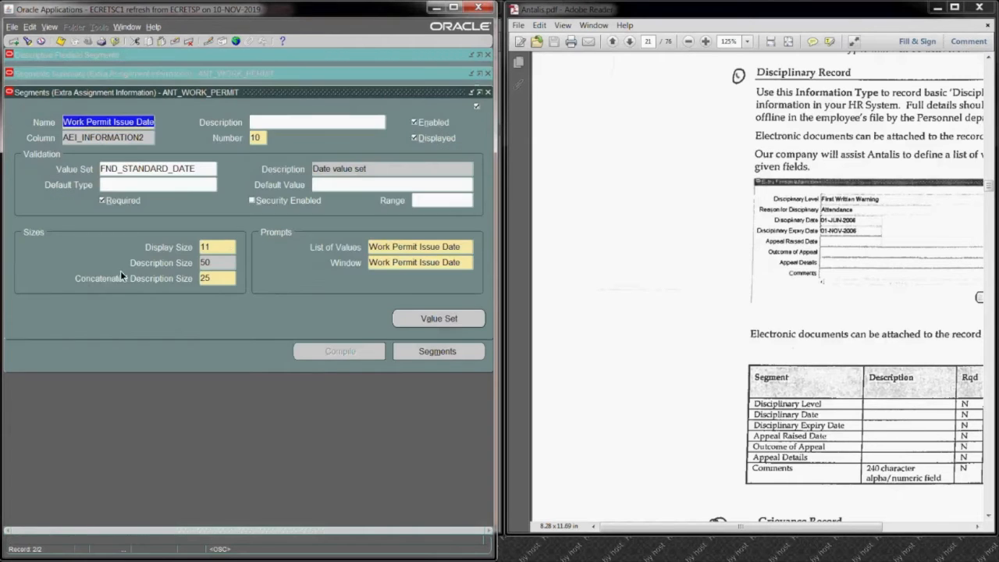
click(102, 199)
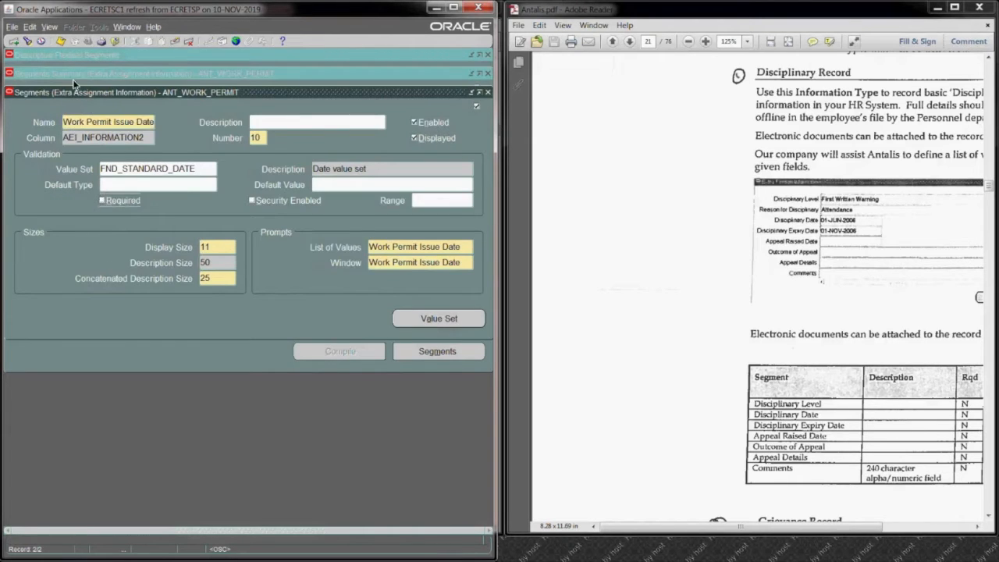
click(60, 40)
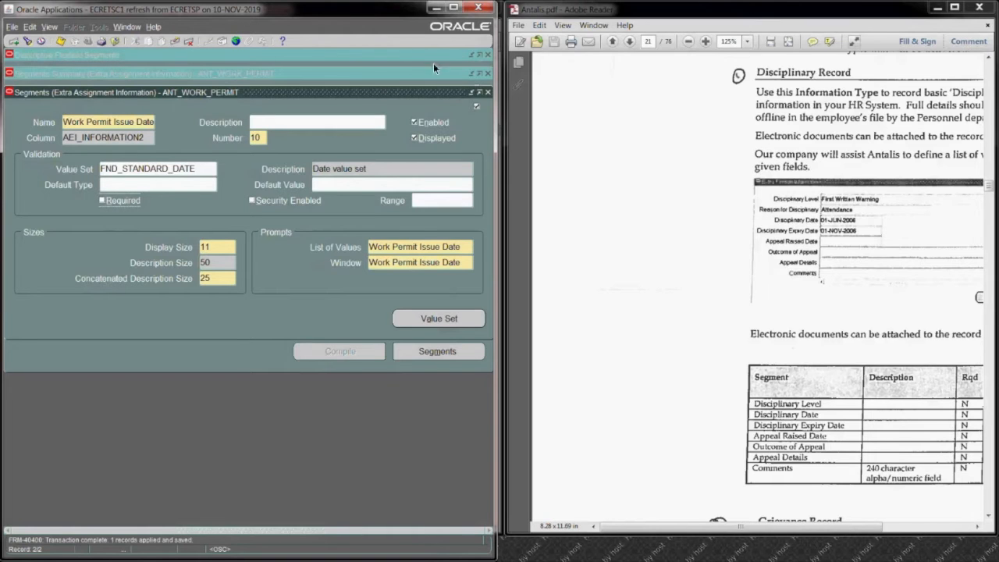
click(487, 93)
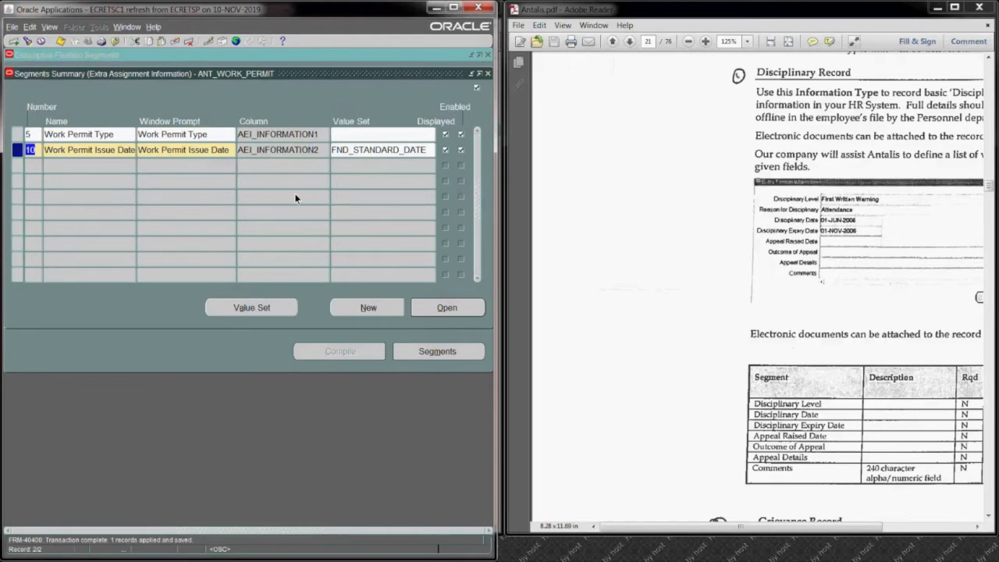
Step: Add segment number 15 named Work Permit Expiry Date to the ANT_WORK_PERMIT context
click(35, 165)
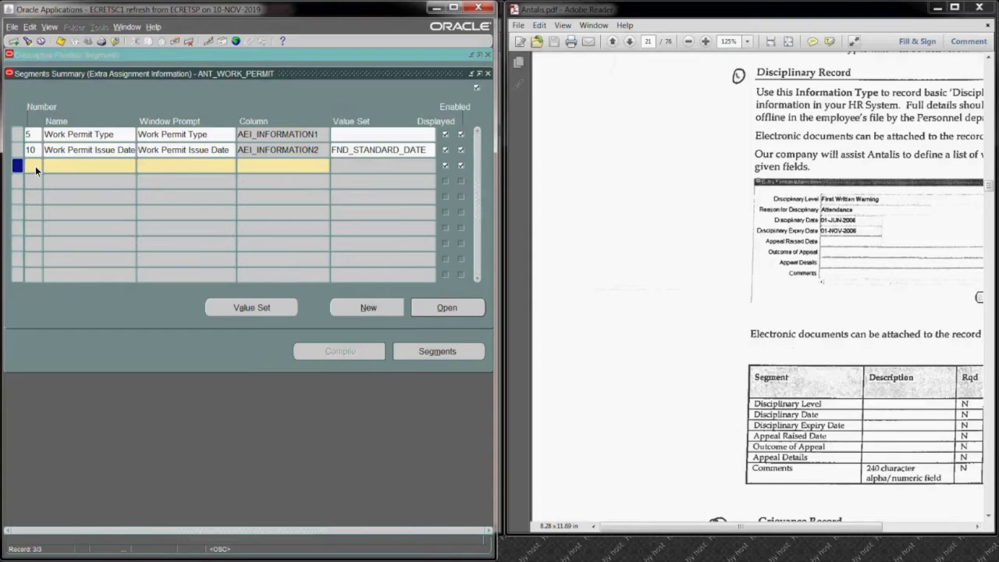
text(15)
click(59, 167)
text(Work Permit Expiry Date)
click(168, 166)
Step: Assign the column AEI_INFORMATION3 to the Work Permit Expiry Date segment
click(252, 167)
text(aei)
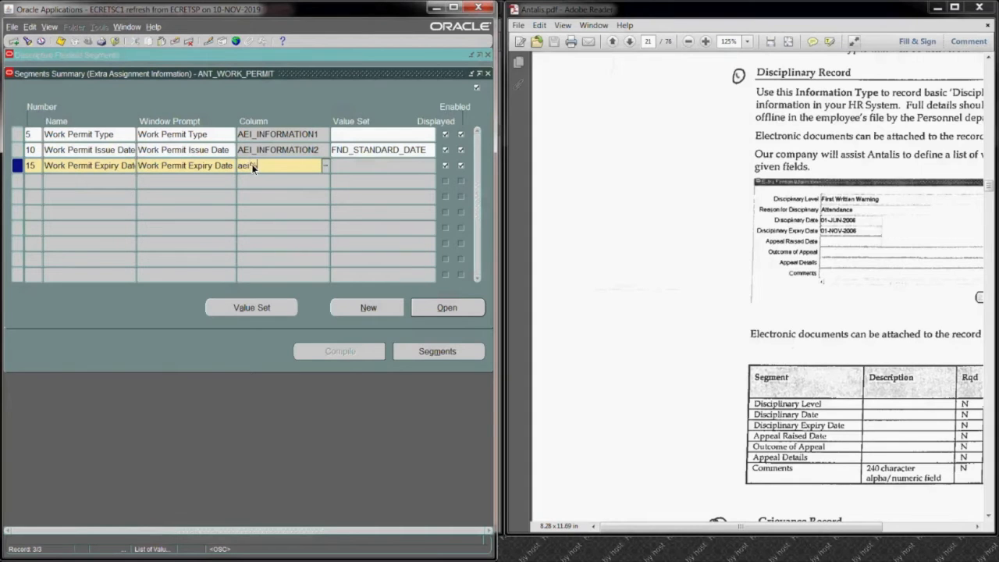
text(%3%)
key(Tab)
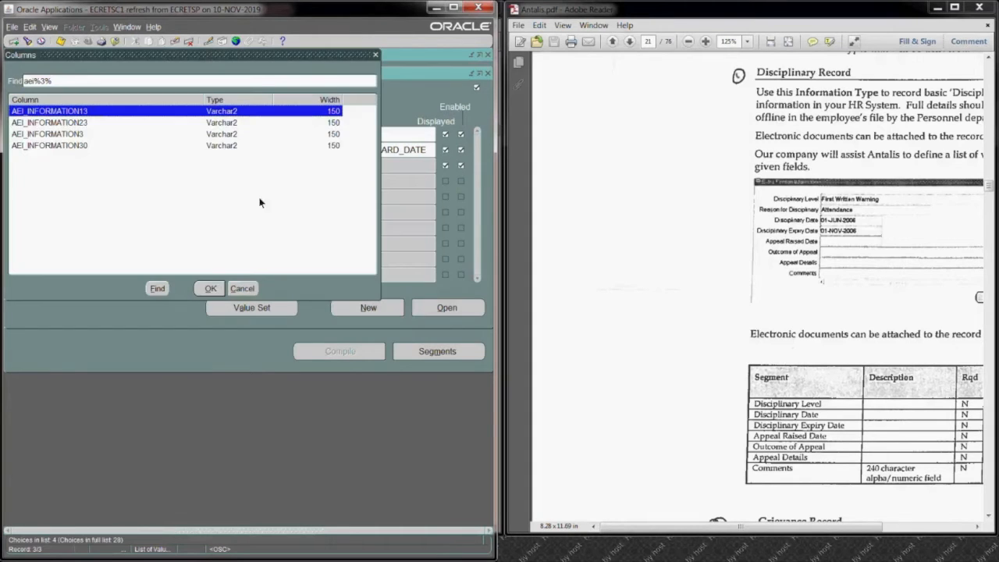
click(121, 134)
click(211, 288)
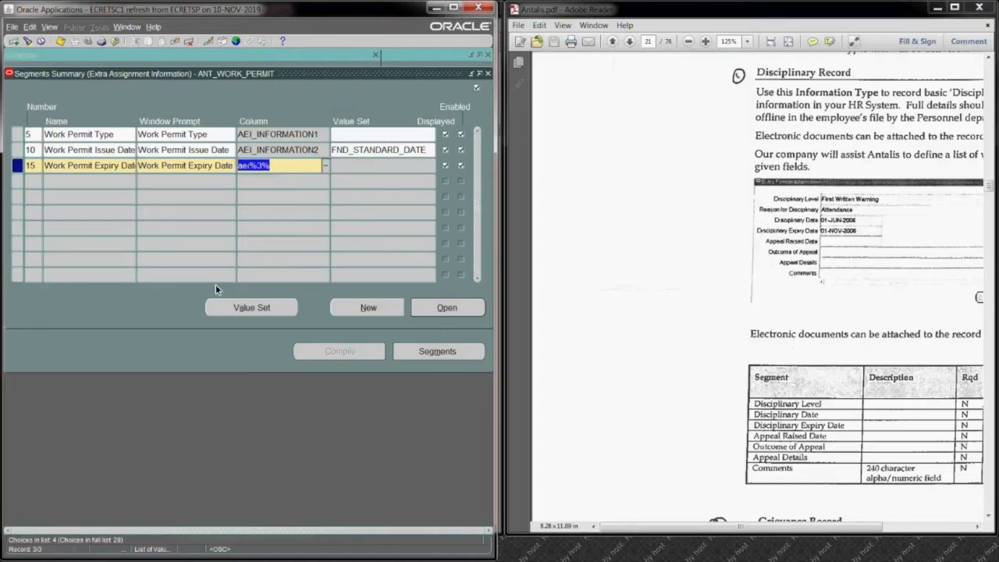
key(Tab)
Step: Copy the value set FND_STANDARD_DATE from the Work Permit Issue Date segment to the Work Permit Expiry Date segment
click(373, 153)
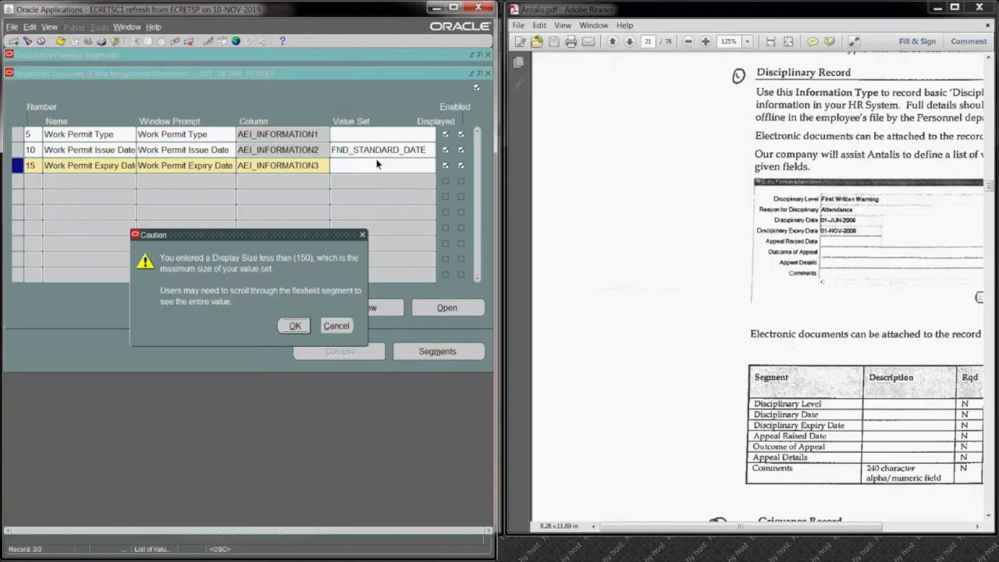
click(292, 327)
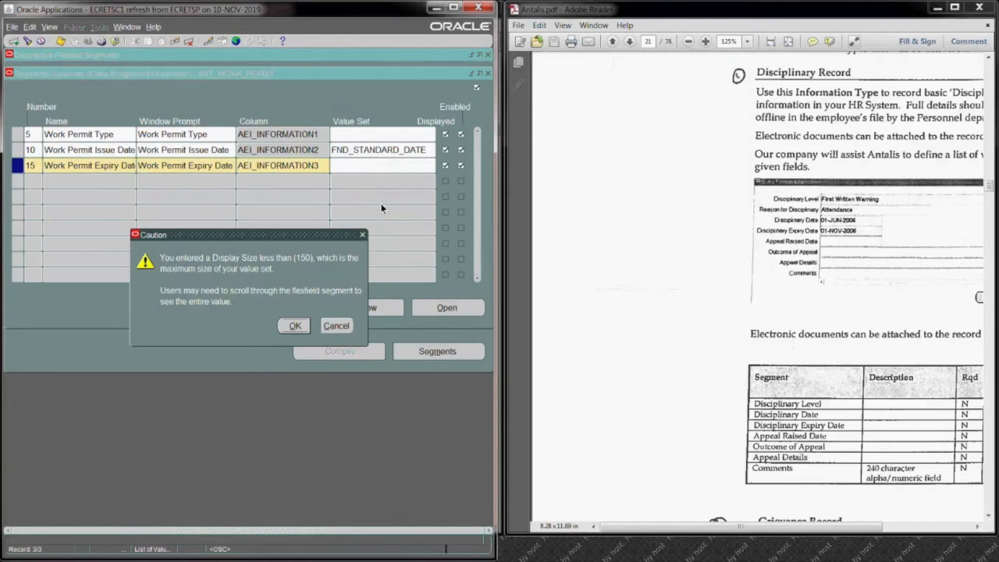
key(ctrl+c)
click(387, 162)
key(ctrl+v)
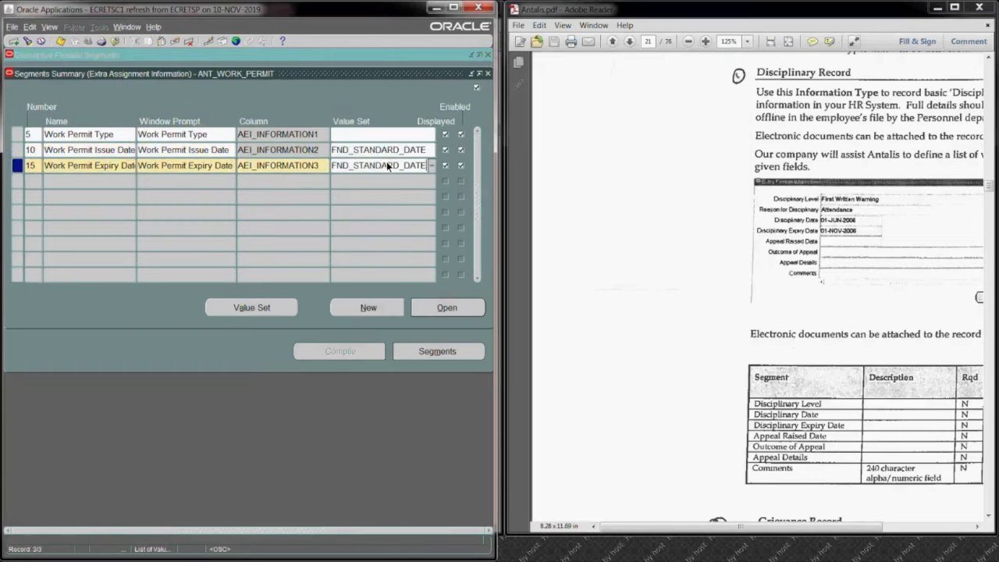
Step: Make the Work Permit Expiry Date segment not required, save it, and return to the segments summary
click(443, 311)
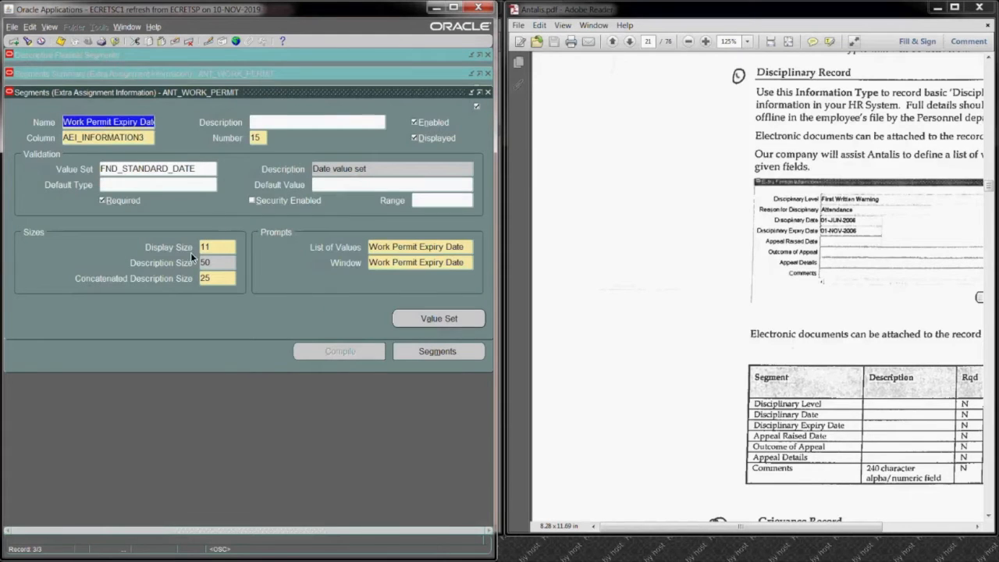
click(103, 200)
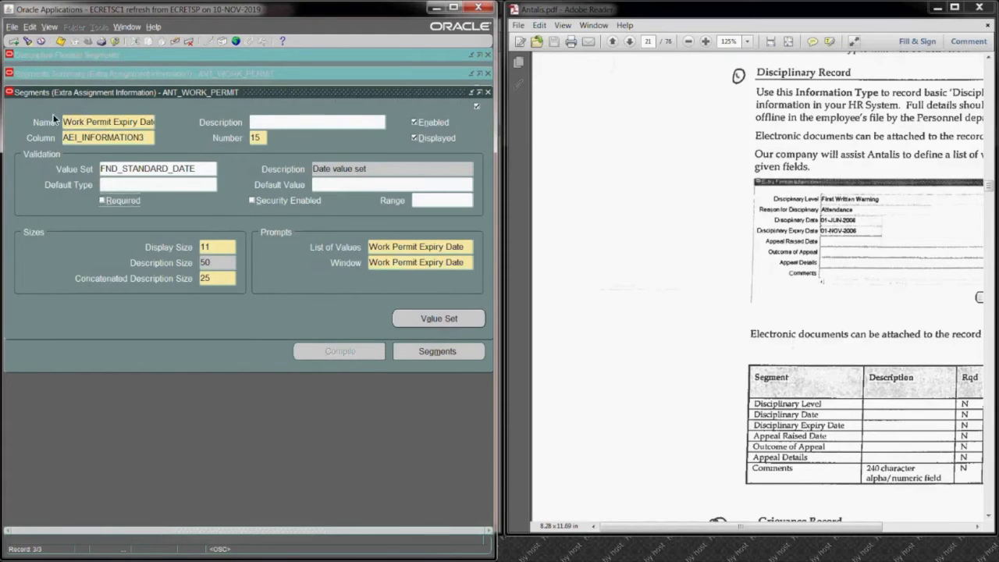
click(60, 41)
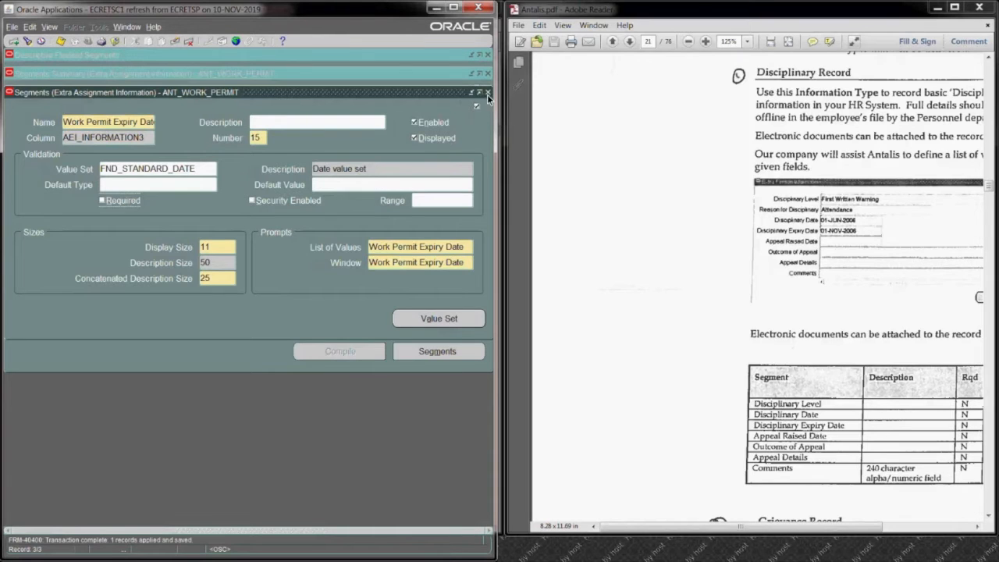
click(487, 94)
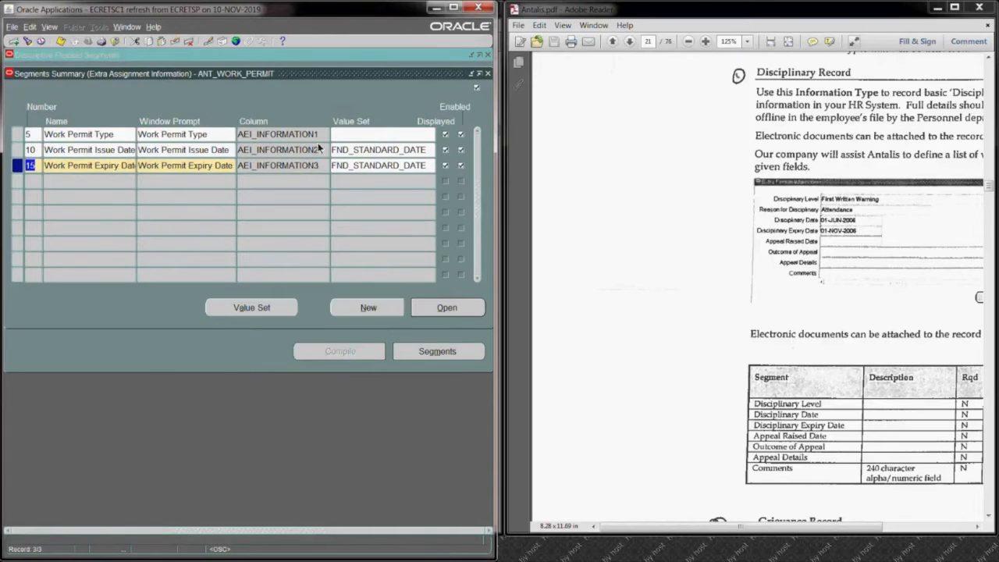
Step: Leave the work permit segments and add a new context field value with the code ANT_PASSPORT
click(488, 74)
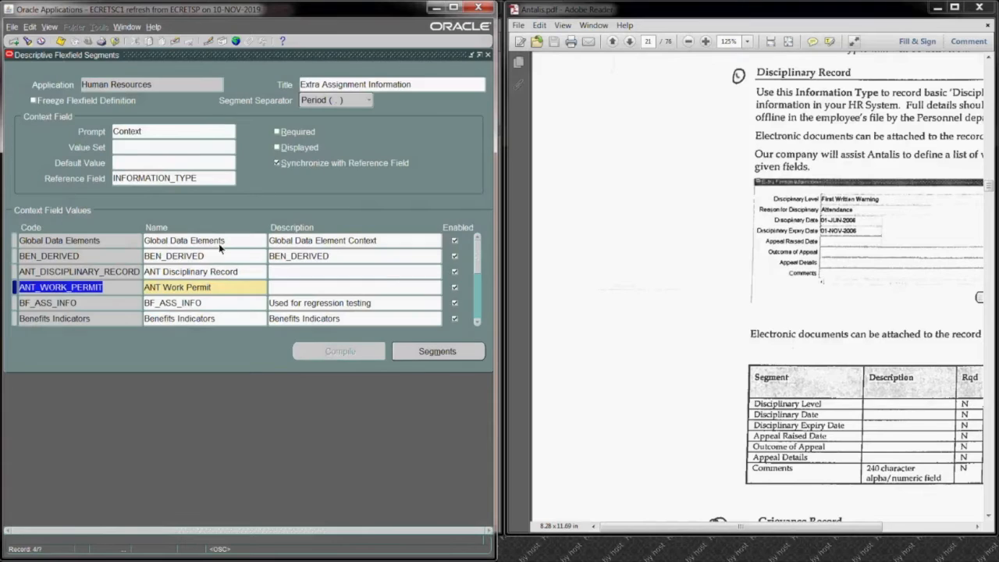
click(14, 41)
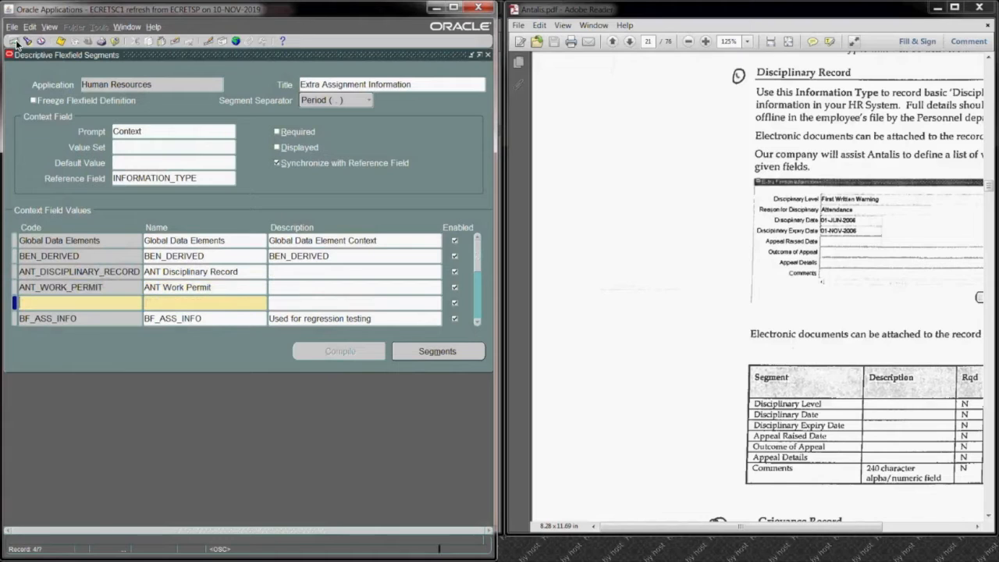
text(ANT_PASSPO)
key(Tab)
Step: Change the name of the ANT_PASSPORT context to ANT Passport
click(210, 302)
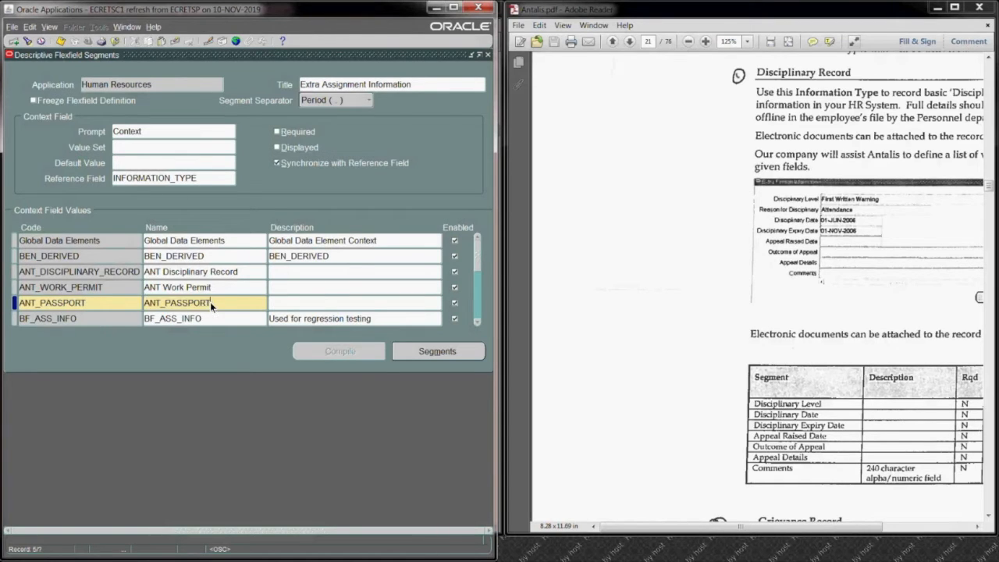
key(BackSpace)
key(BackSpace)
key(BackSpace)
key(BackSpace)
key(BackSpace)
key(BackSpace)
key(BackSpace)
key(BackSpace)
key(BackSpace)
text(Pas)
Step: Add segment number 5 named Type Of Passport to the ANT_PASSPORT context and assign it the column AEI_INFORMATION1
click(414, 351)
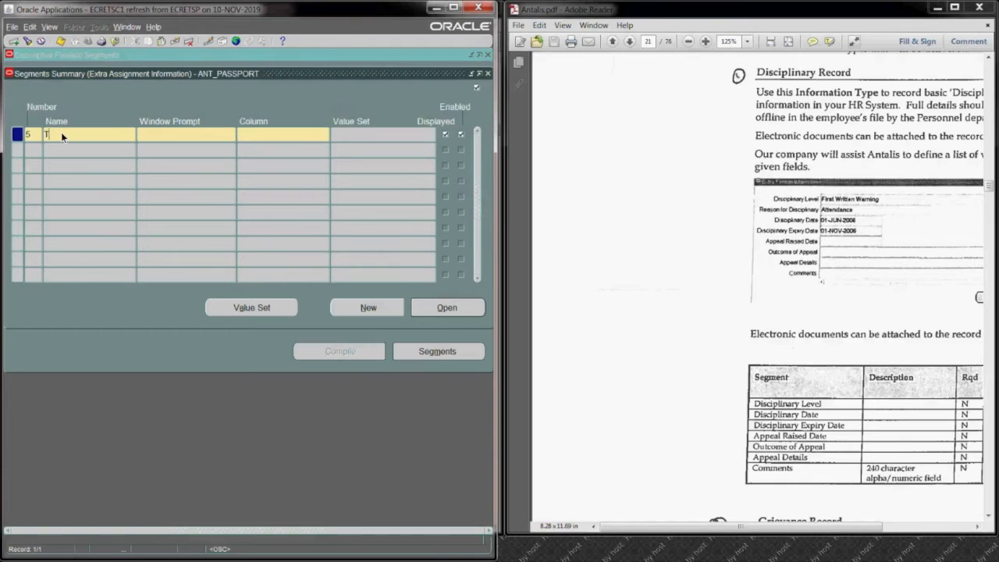
click(61, 131)
text(Type Of Passport)
click(158, 136)
click(268, 132)
text(aei)
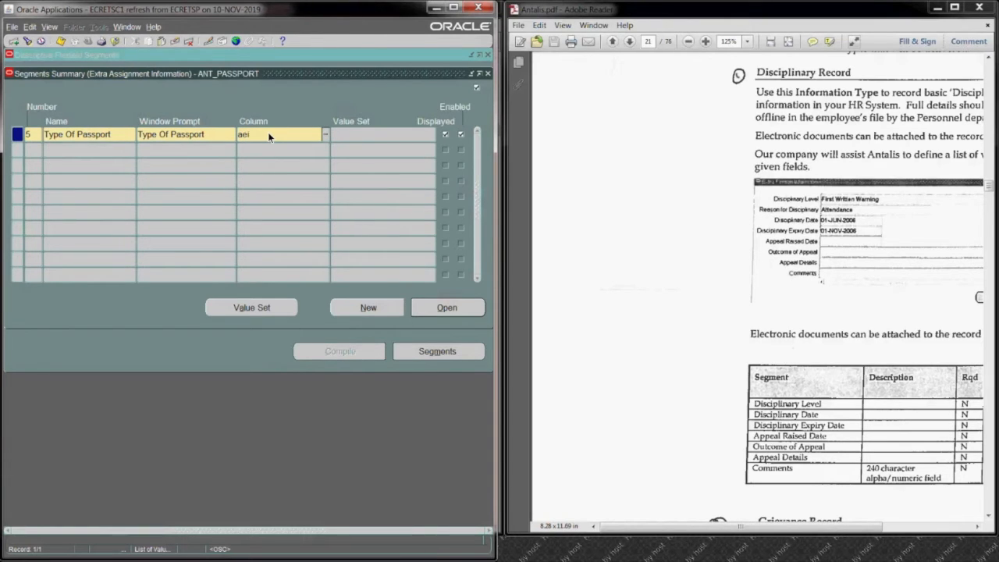
text(%1%)
key(Tab)
key(Return)
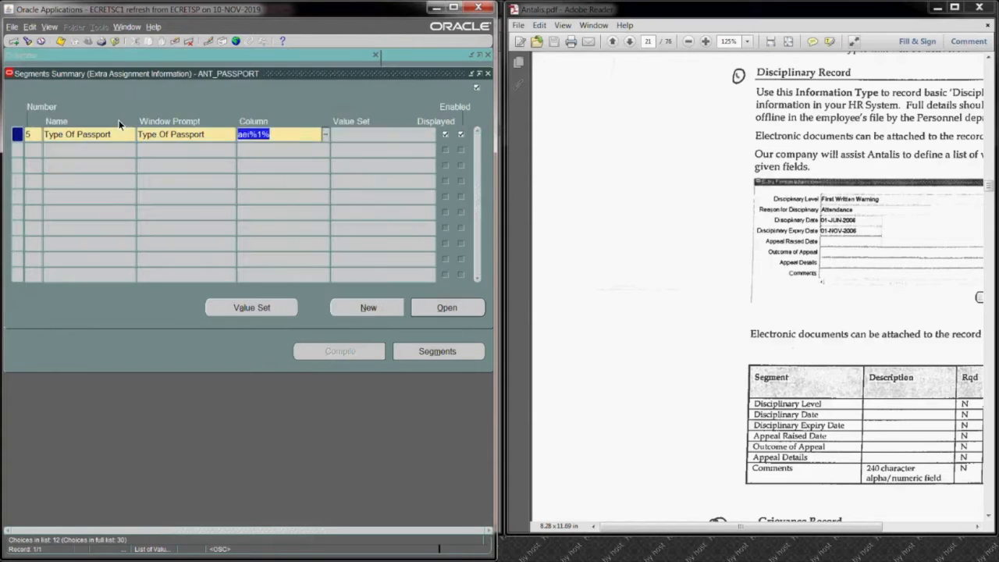
key(Tab)
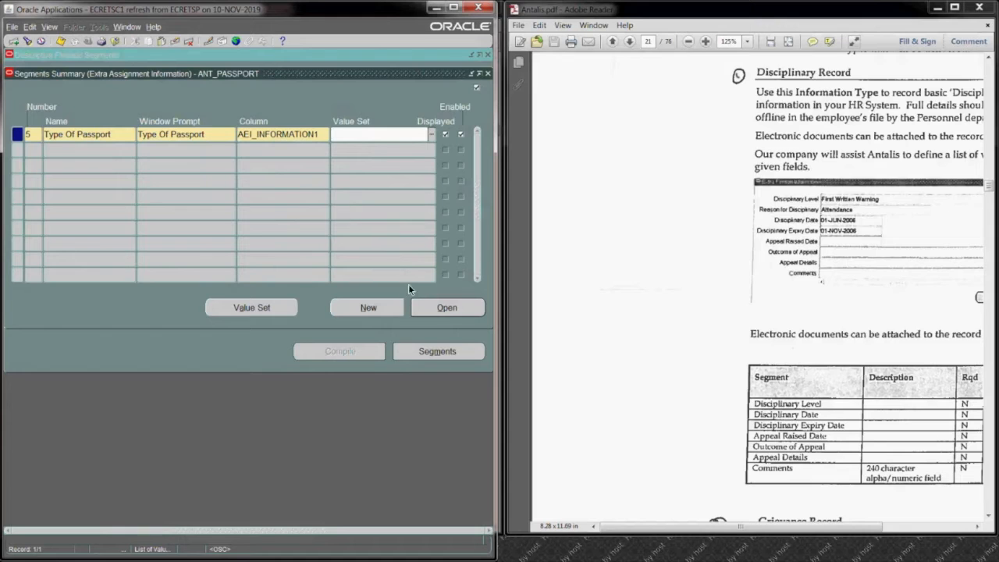
Step: Make the Type Of Passport segment not required, set its display size to 30, save it, and return to the segments summary
click(437, 308)
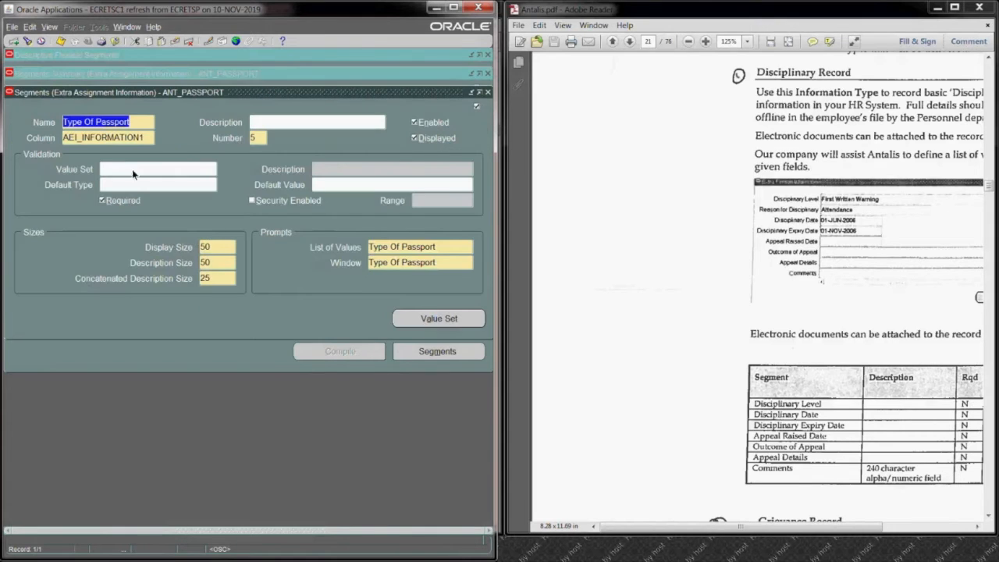
click(101, 200)
double_click(214, 249)
text(30)
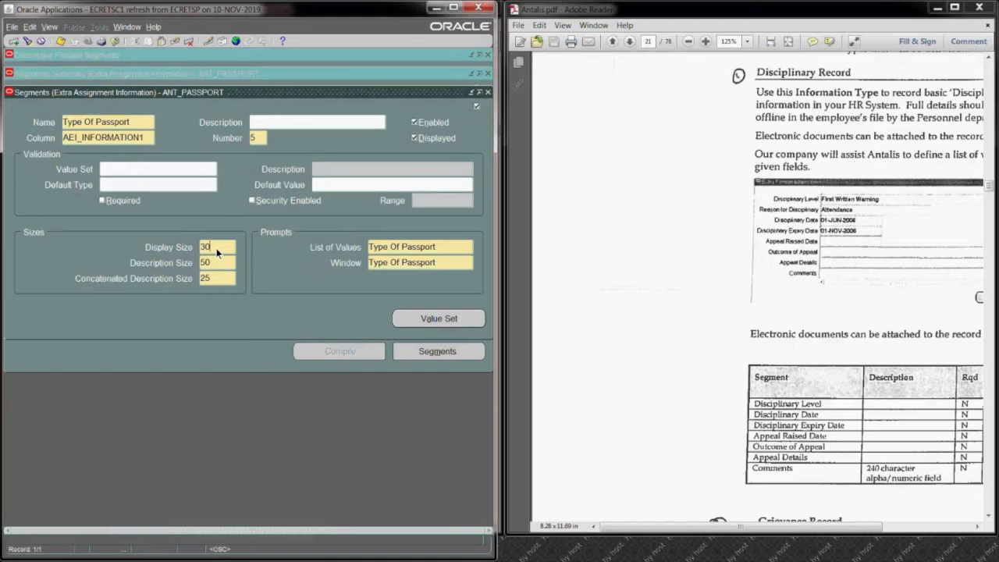
click(60, 42)
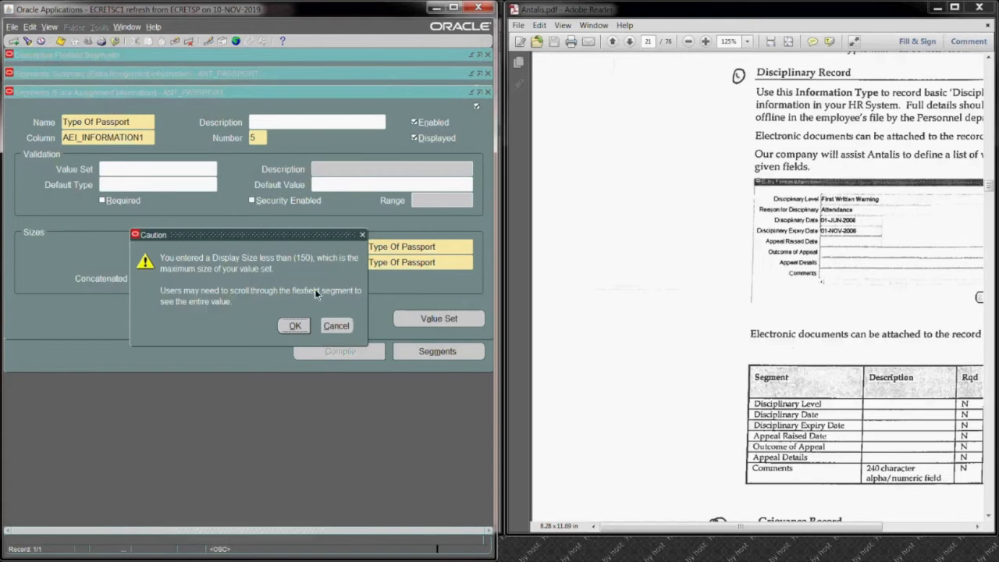
click(295, 327)
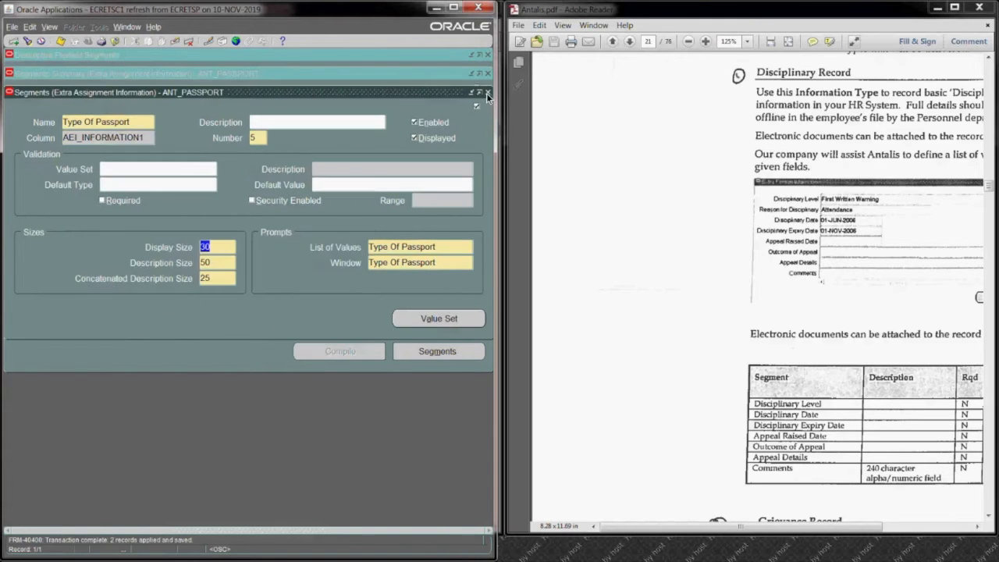
click(487, 92)
Step: Add segment number 10 named Issue Date to the ANT_PASSPORT context and assign it the column AEI_INFORMATION2
click(54, 154)
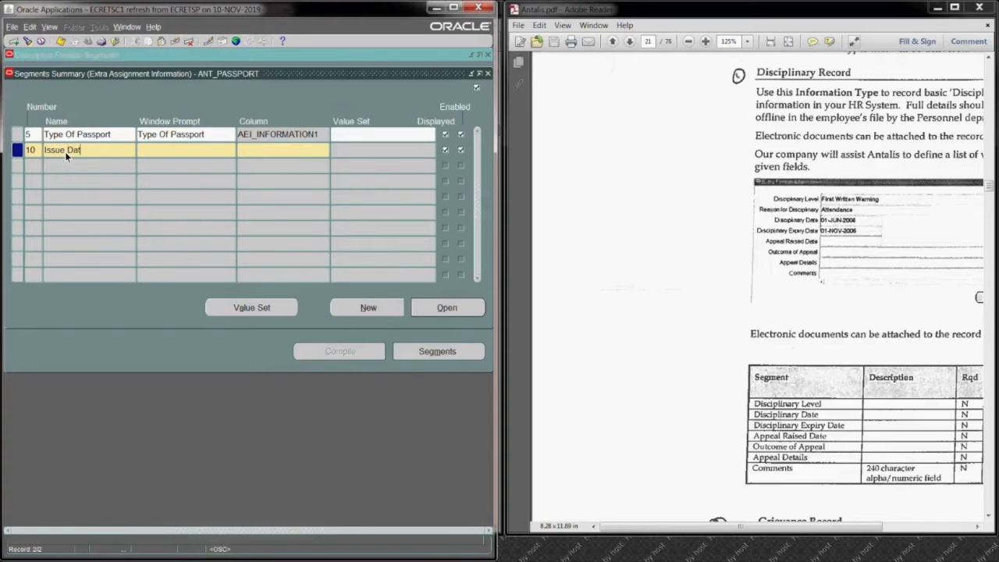
key(Tab)
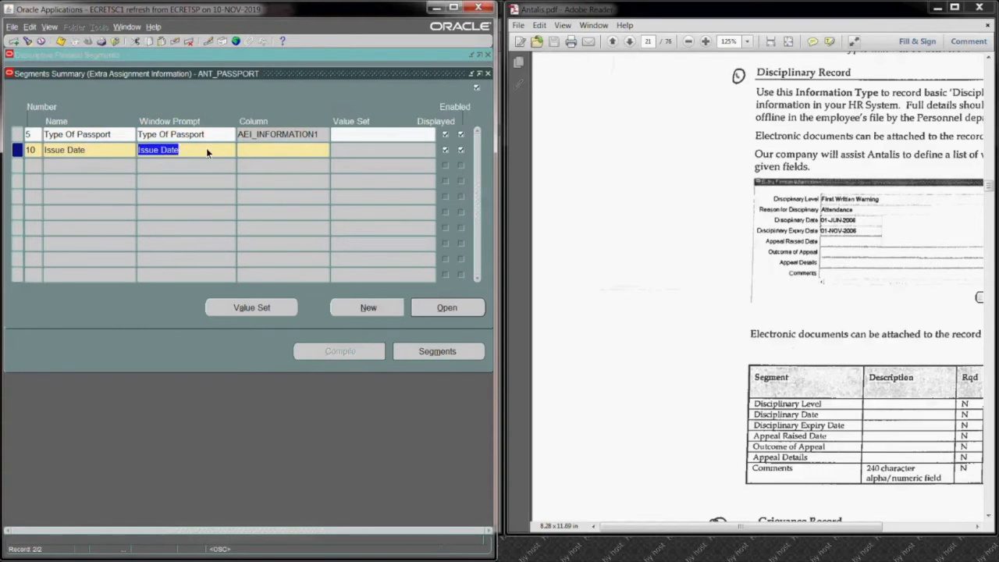
click(253, 149)
text(aei%2%)
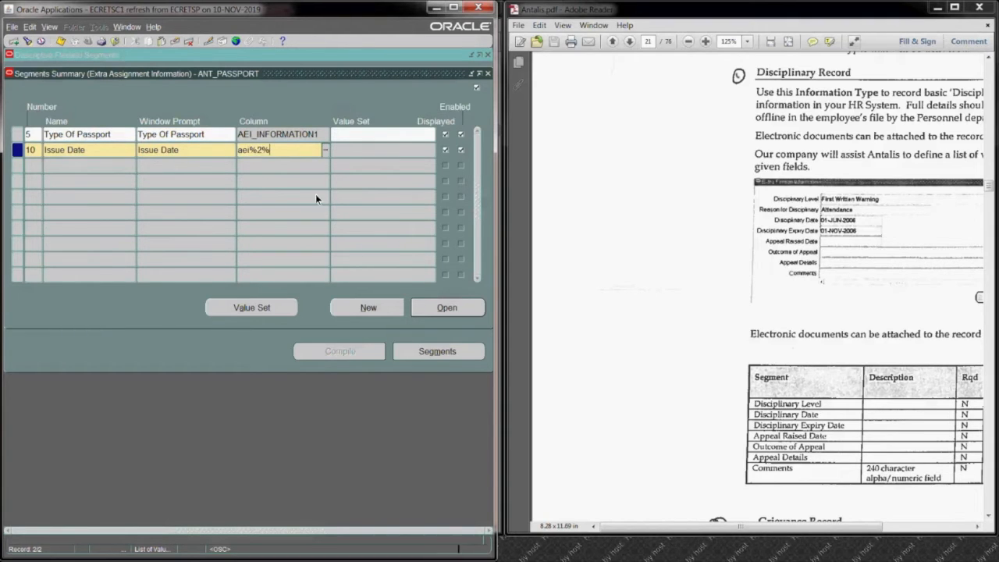
key(Tab)
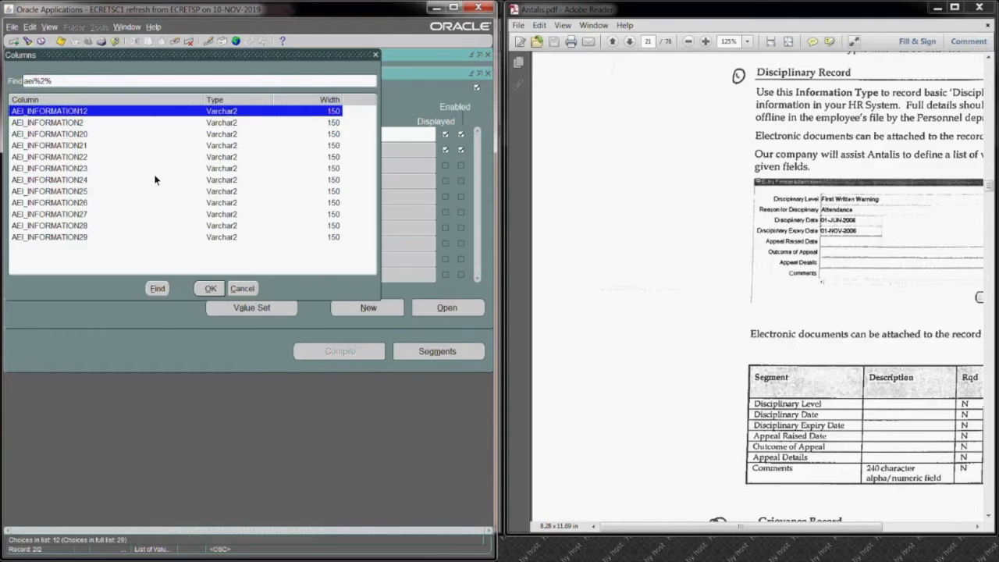
click(105, 123)
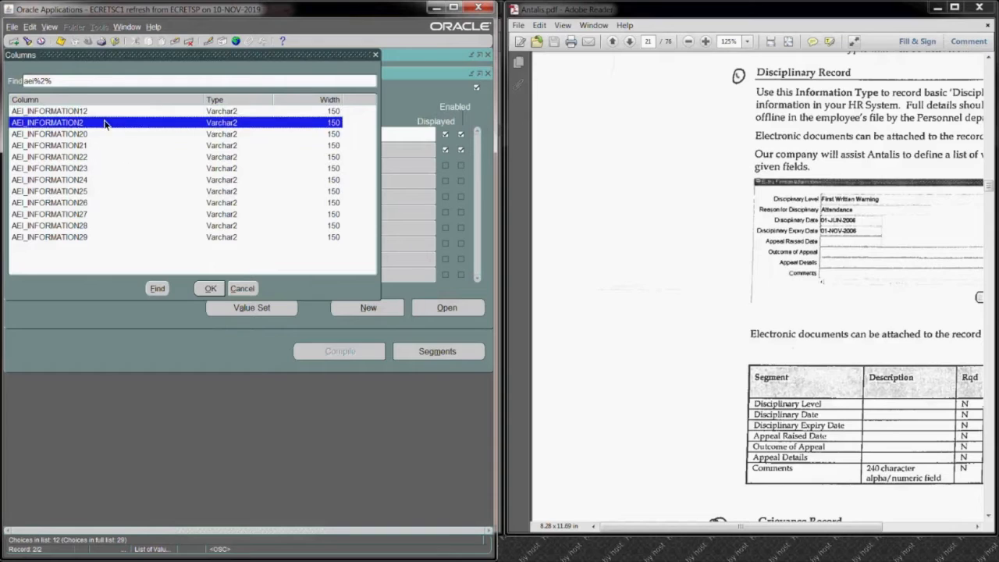
click(211, 289)
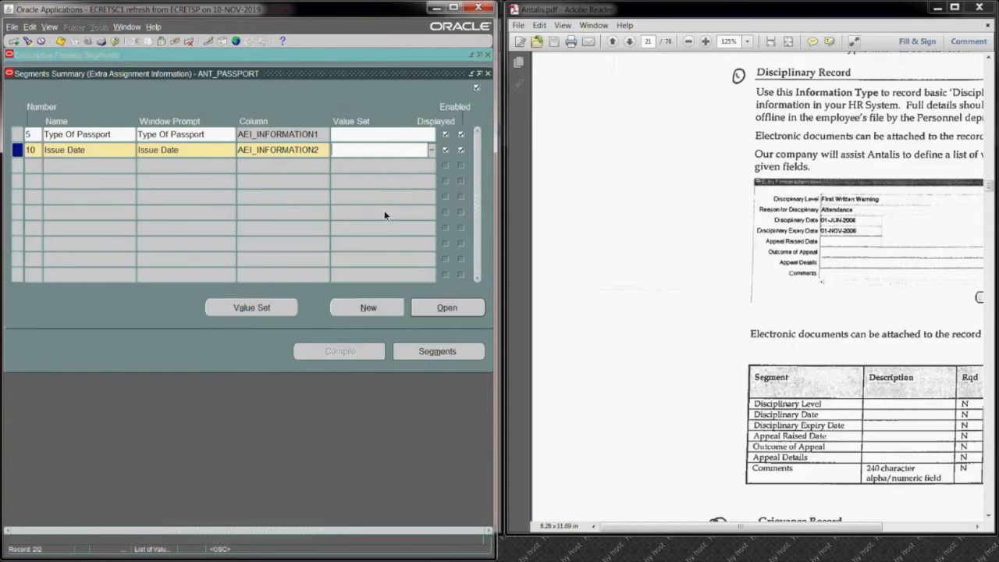
Step: Assign the value set FND_STANDARD_DATE to the Issue Date segment
text(fnd%date%)
key(Tab)
click(93, 169)
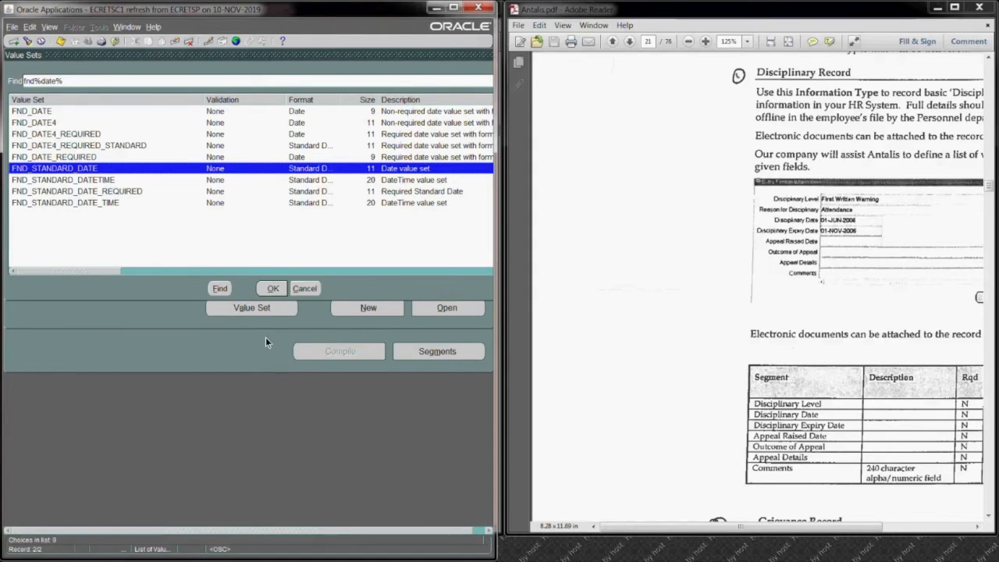
click(273, 289)
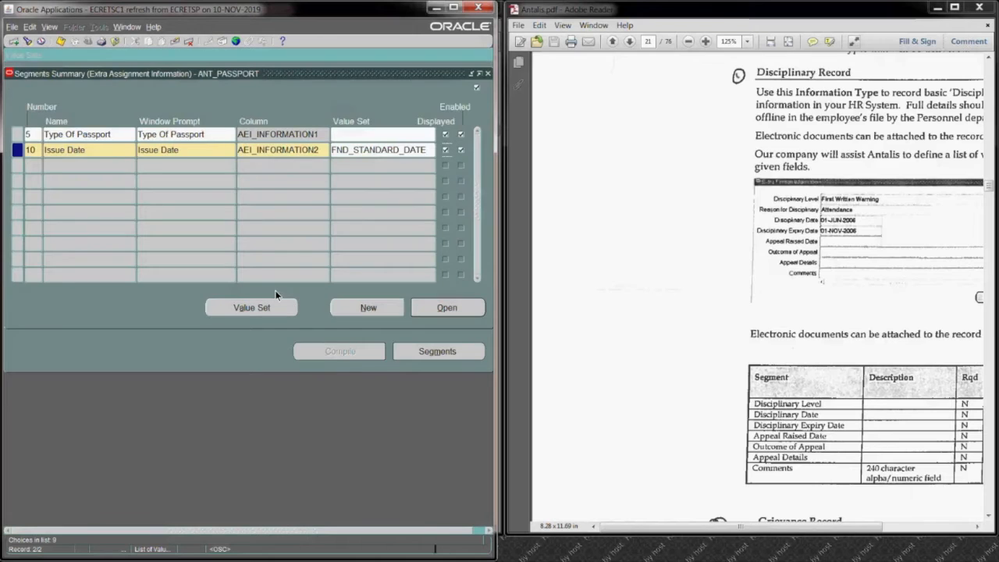
Step: Make the Issue Date segment not required, save it, and return to the segments summary
click(430, 307)
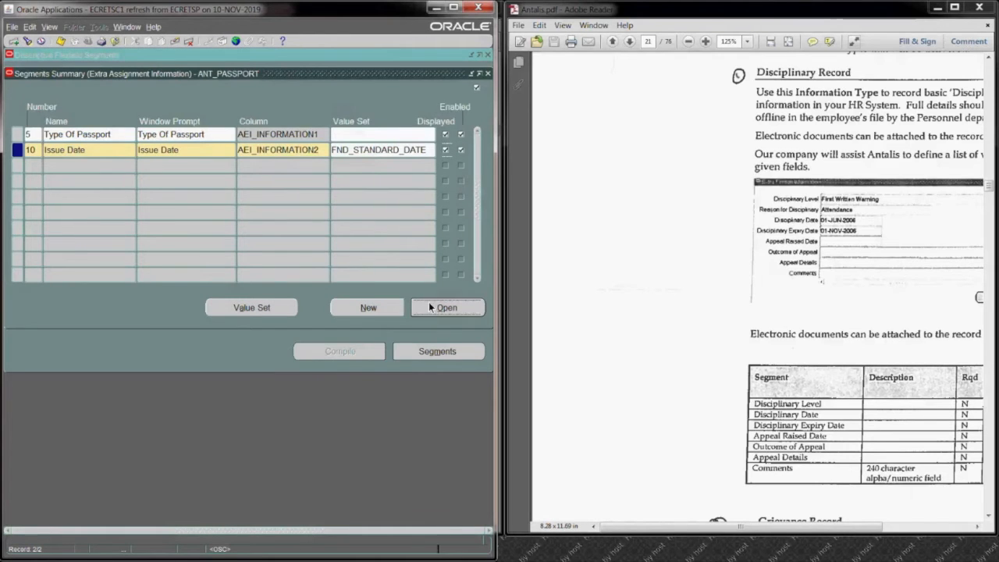
click(103, 201)
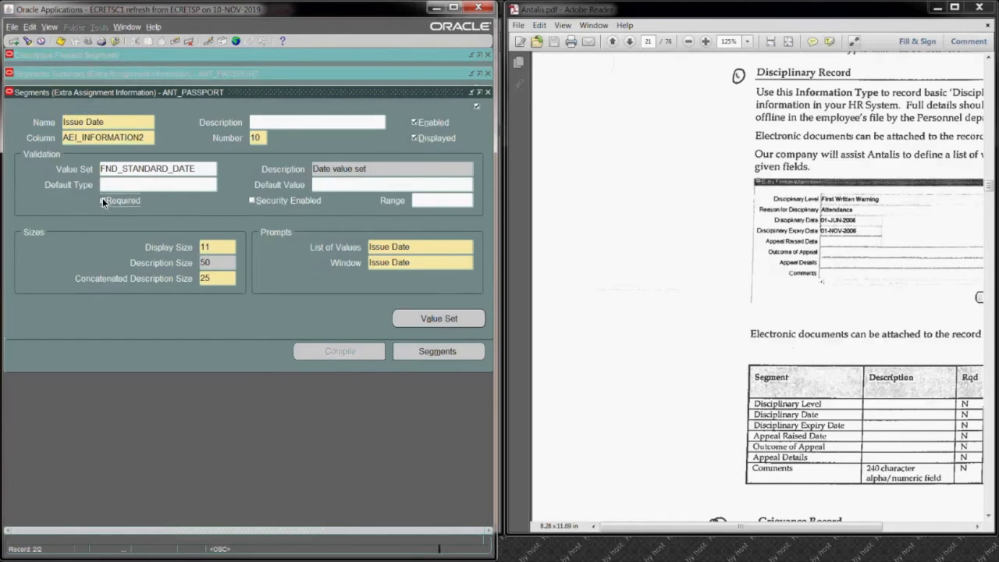
key(ctrl+s)
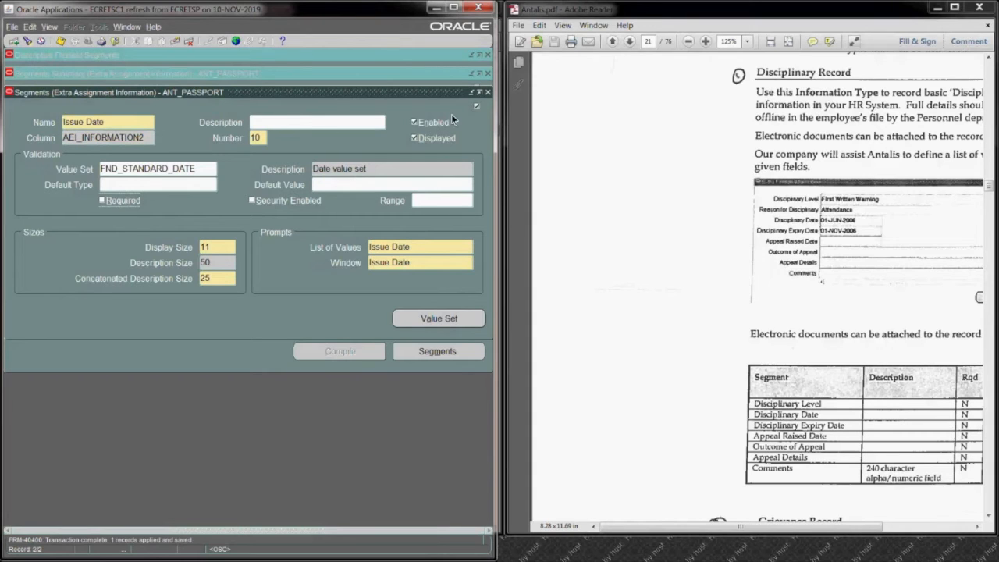
click(488, 92)
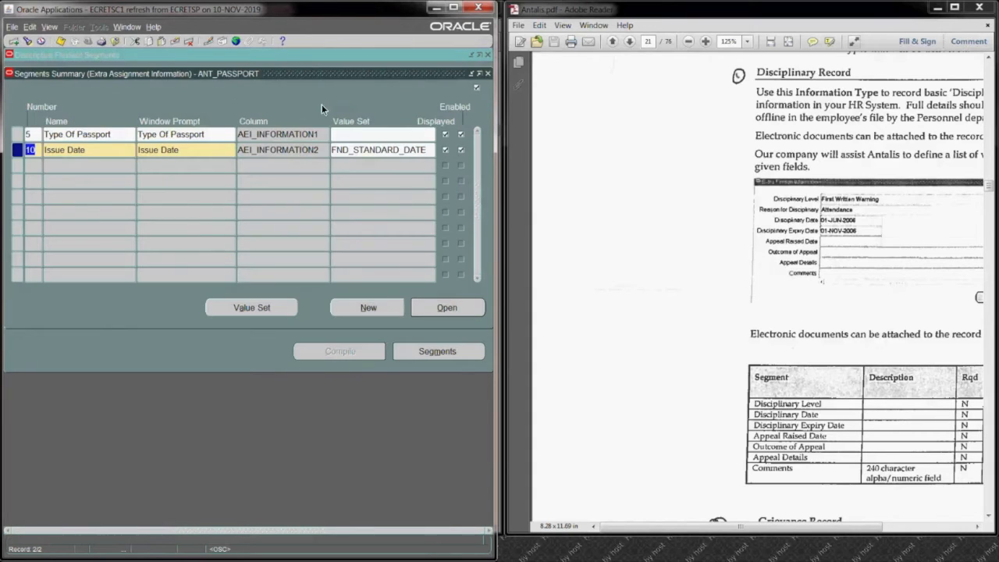
Step: Leave the passport segments, then freeze and compile the Extra Assignment Information flexfield definition
click(488, 74)
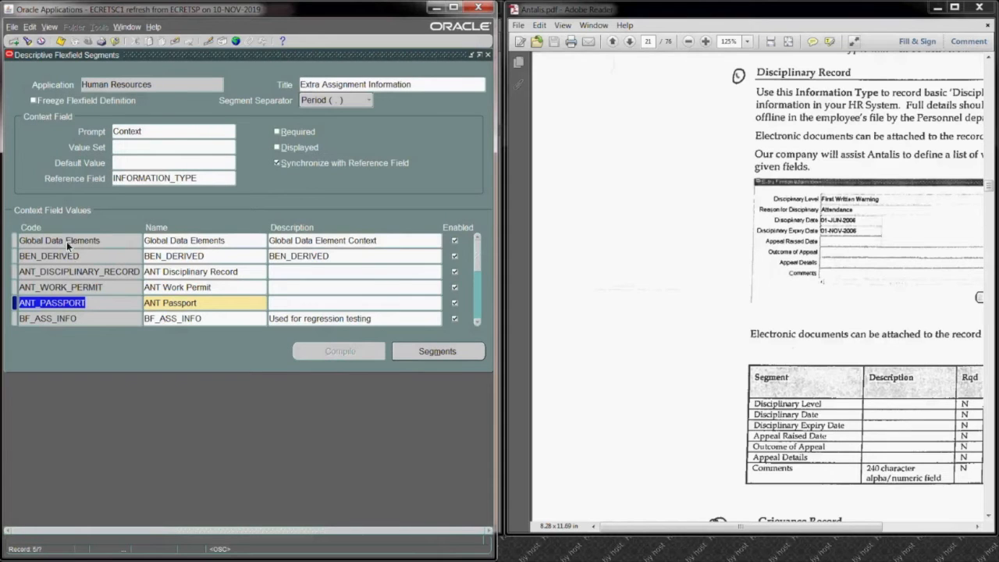
click(33, 100)
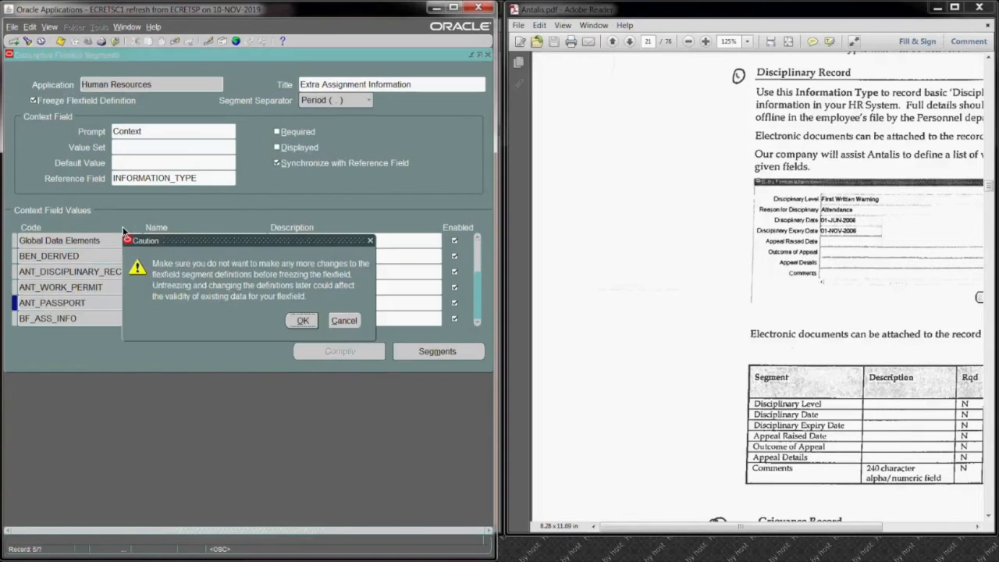
click(303, 320)
click(356, 352)
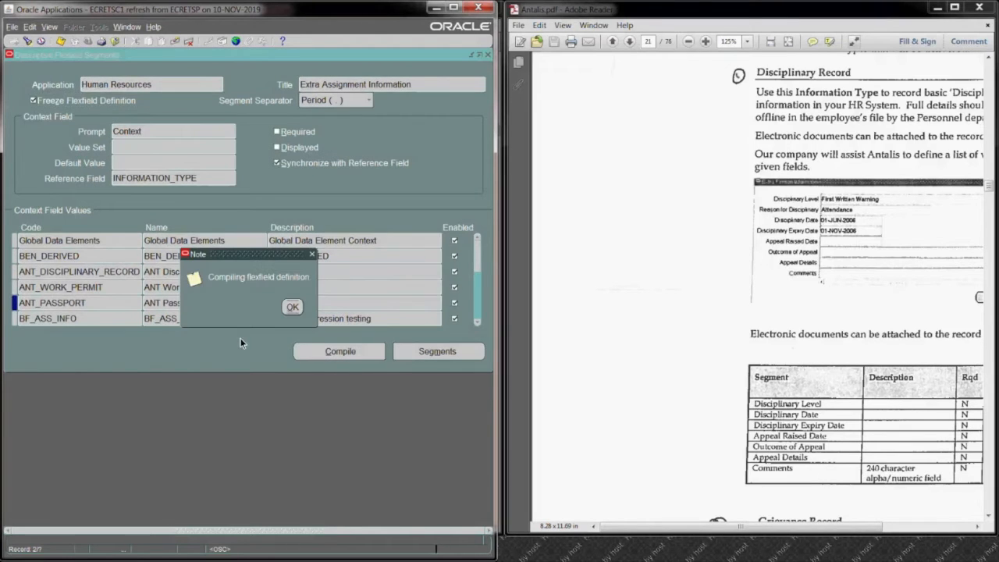
click(291, 306)
click(319, 316)
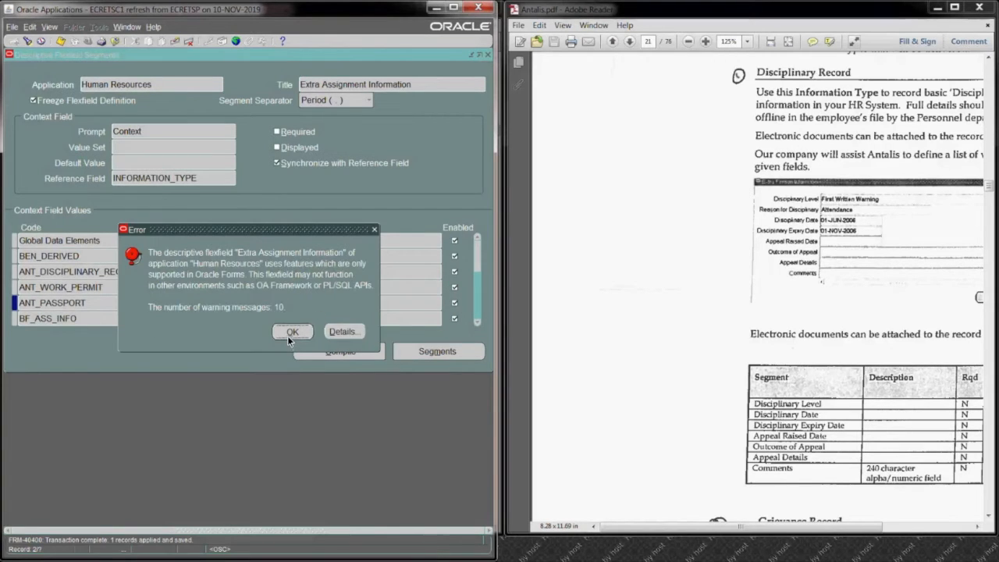
click(289, 332)
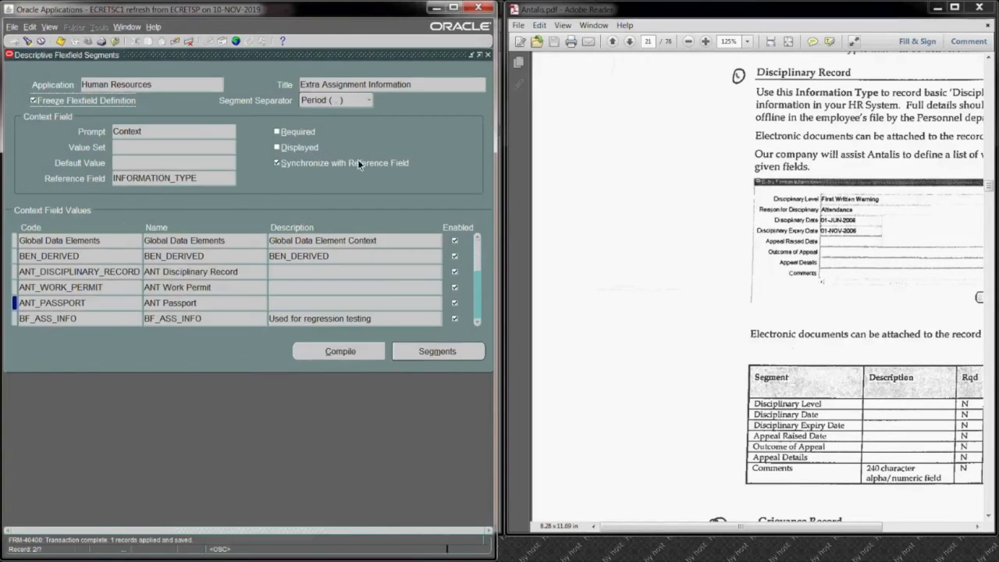
Step: Close the descriptive flexfield definition and switch to the ANT BG Super User Manager responsibility
click(488, 55)
click(87, 40)
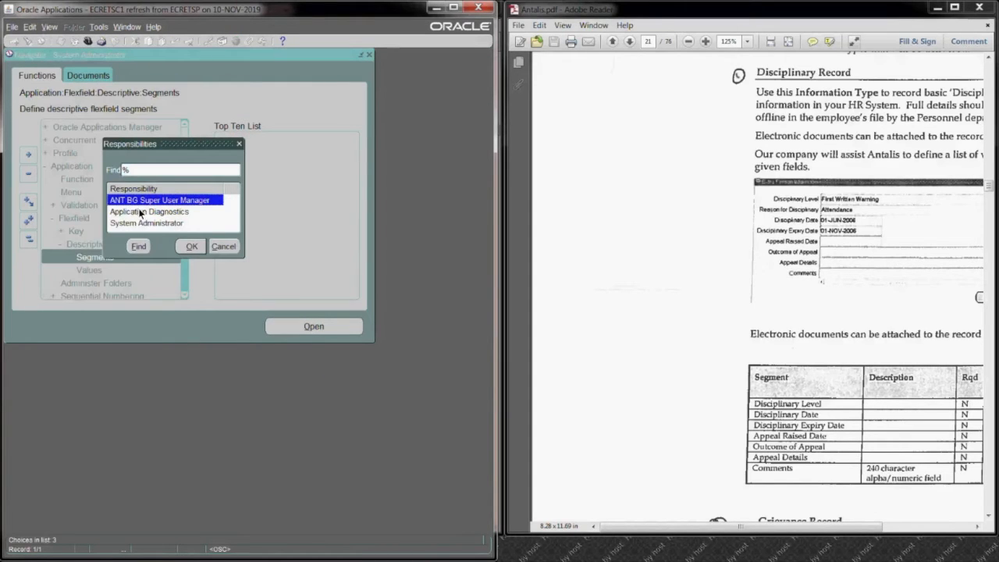
click(191, 246)
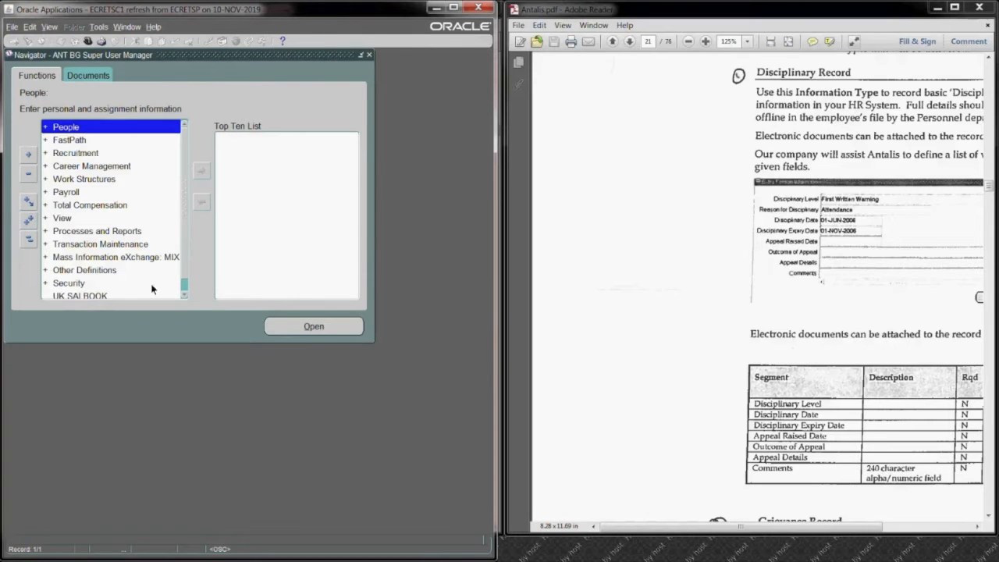
Step: Try to submit a new single request for a program whose name starts with "reg"
click(50, 29)
click(58, 180)
click(186, 335)
click(218, 274)
text(reg)
key(Tab)
key(BackSpace)
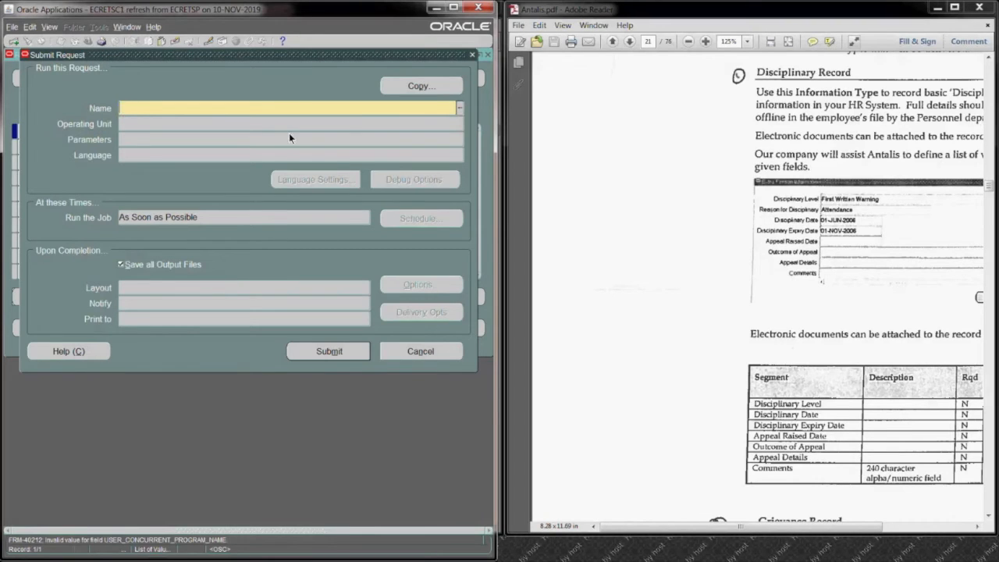
click(472, 55)
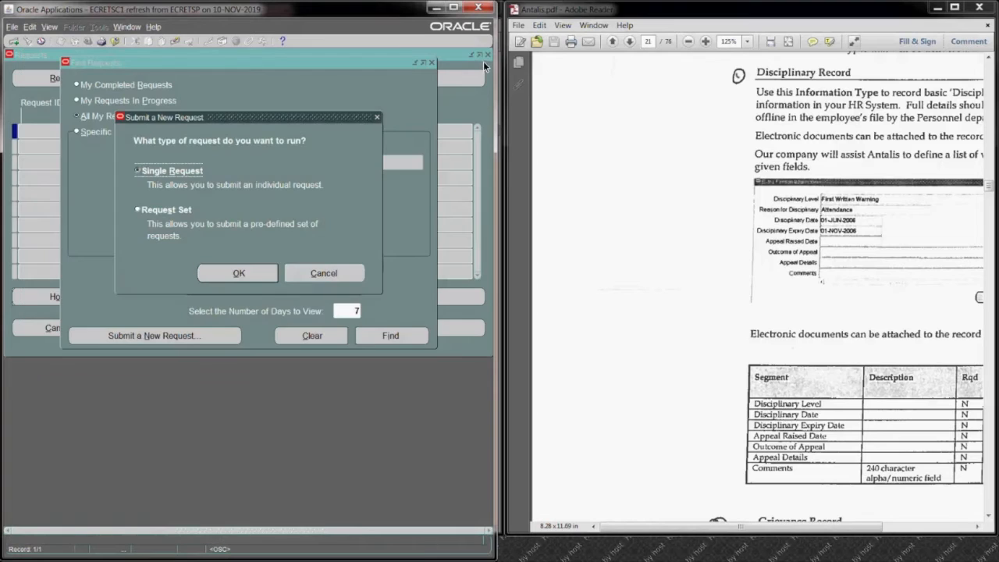
click(333, 274)
click(431, 63)
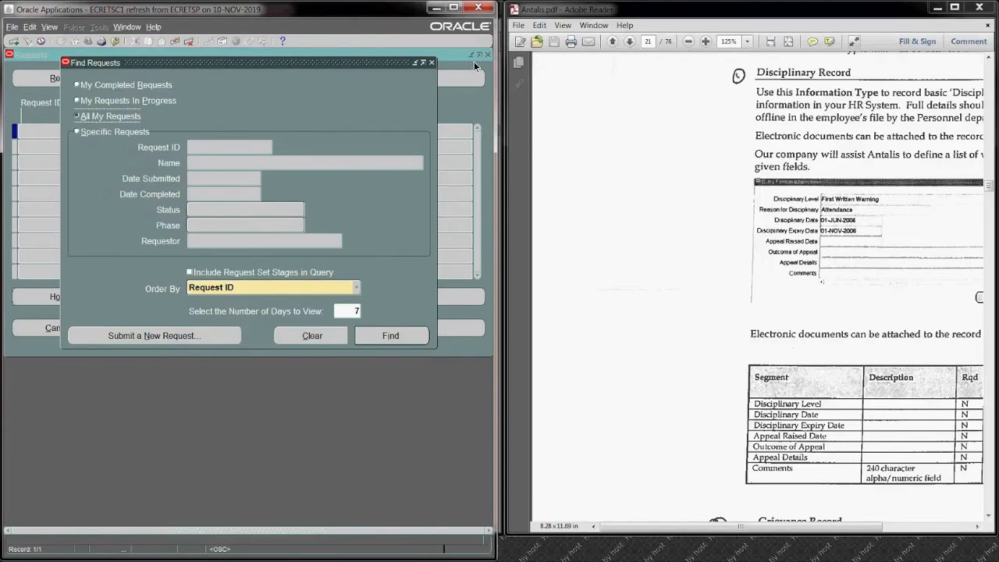
Step: Switch to the System Administrator responsibility and open the form for defining responsibilities under Security
click(89, 41)
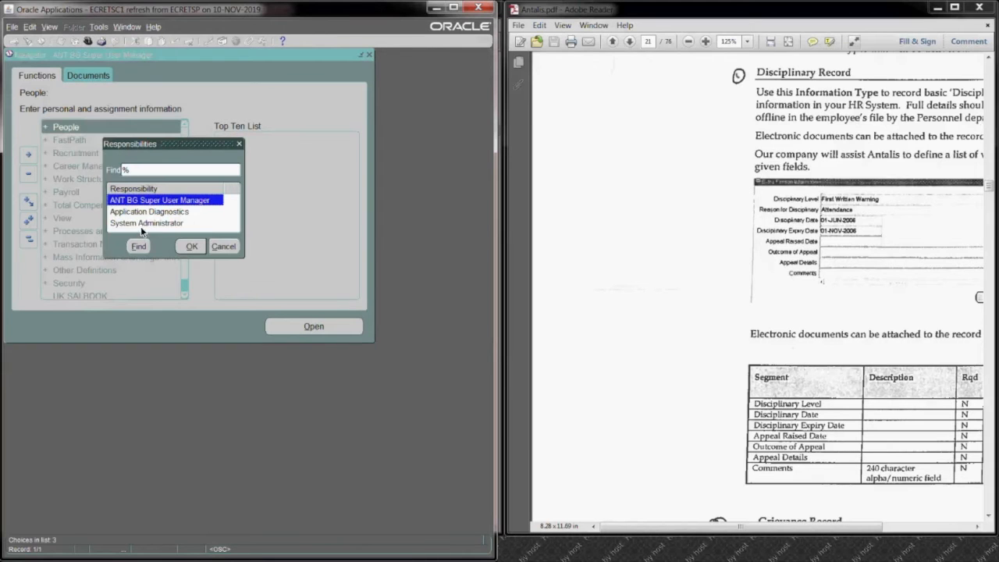
double_click(141, 224)
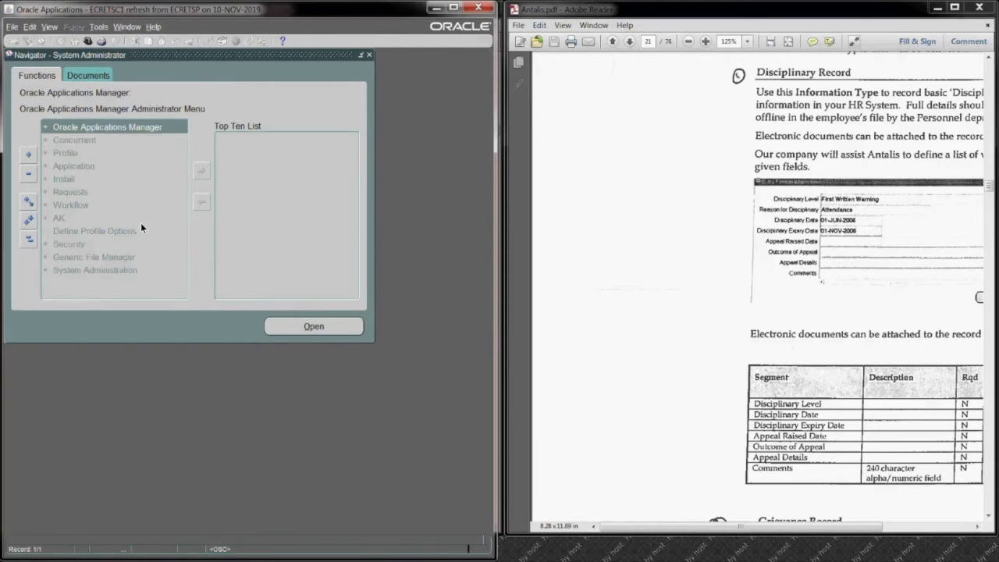
click(82, 247)
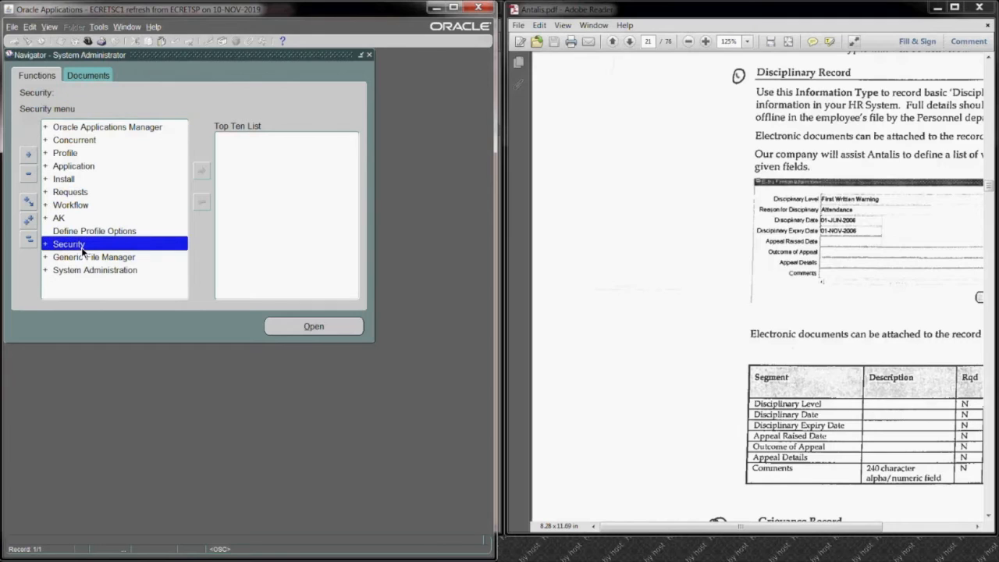
double_click(82, 249)
key(Down)
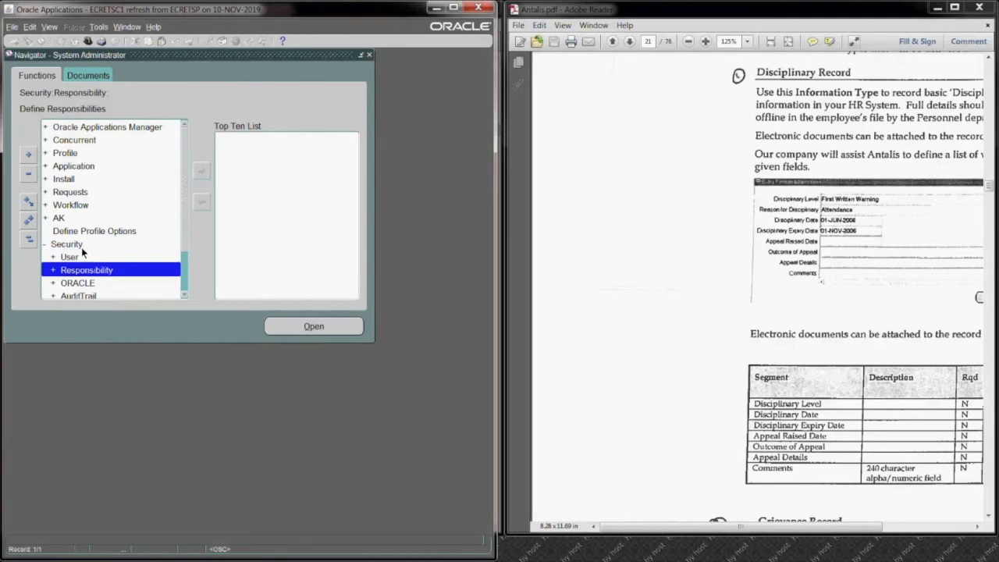
key(Return)
key(Return)
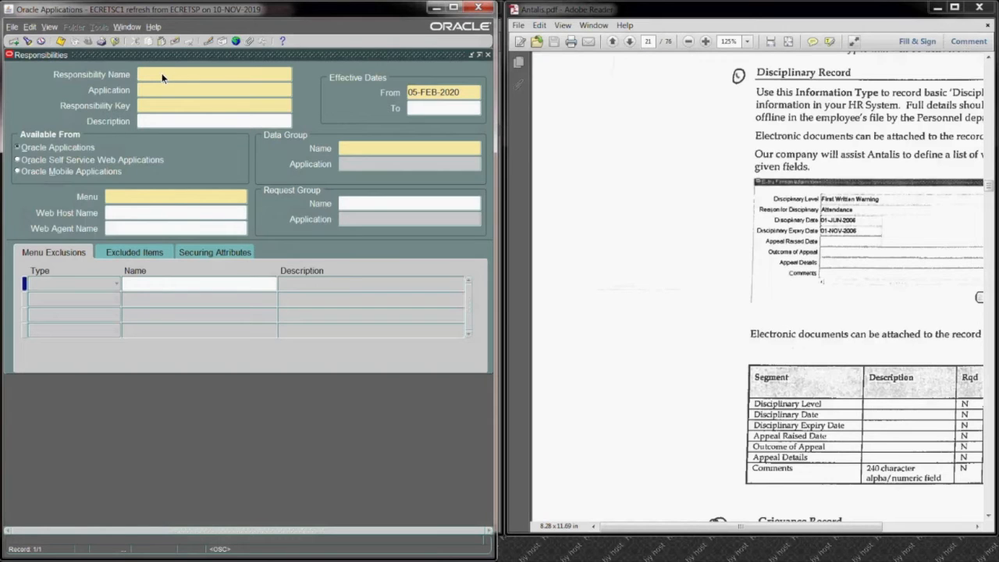
Step: Query the ANT% responsibility, set the request group of ANT BG Super User Manager to UK SHRMS Reports & Processes, save, and close the form
key(F11)
text(ANT%)
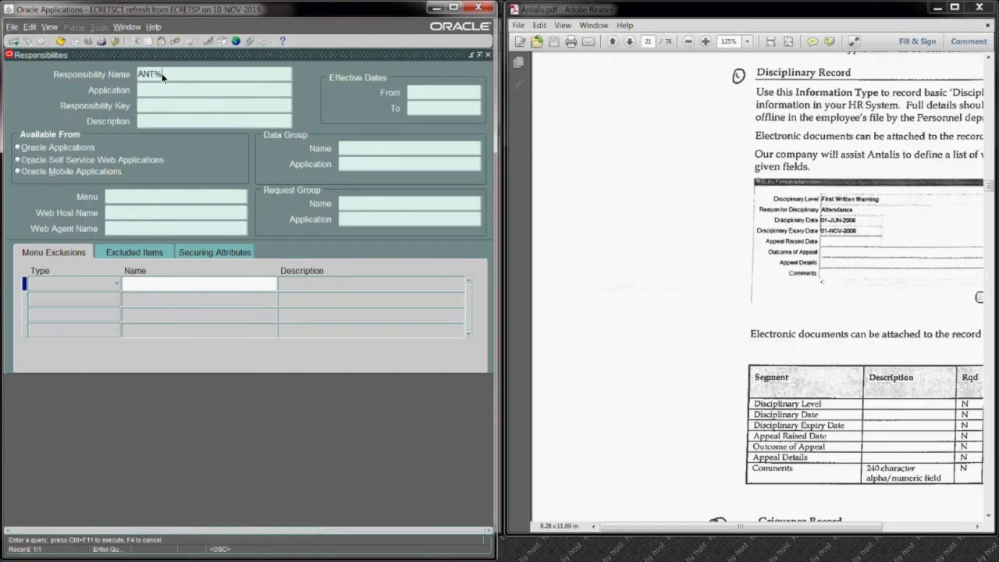
key(ctrl+F11)
click(365, 205)
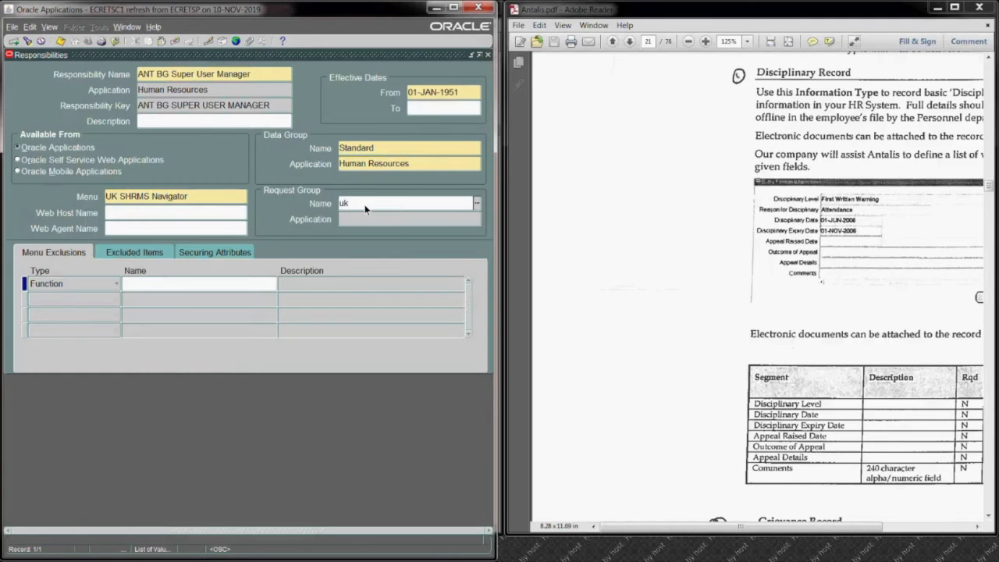
text(uk%)
key(Tab)
click(98, 157)
click(209, 288)
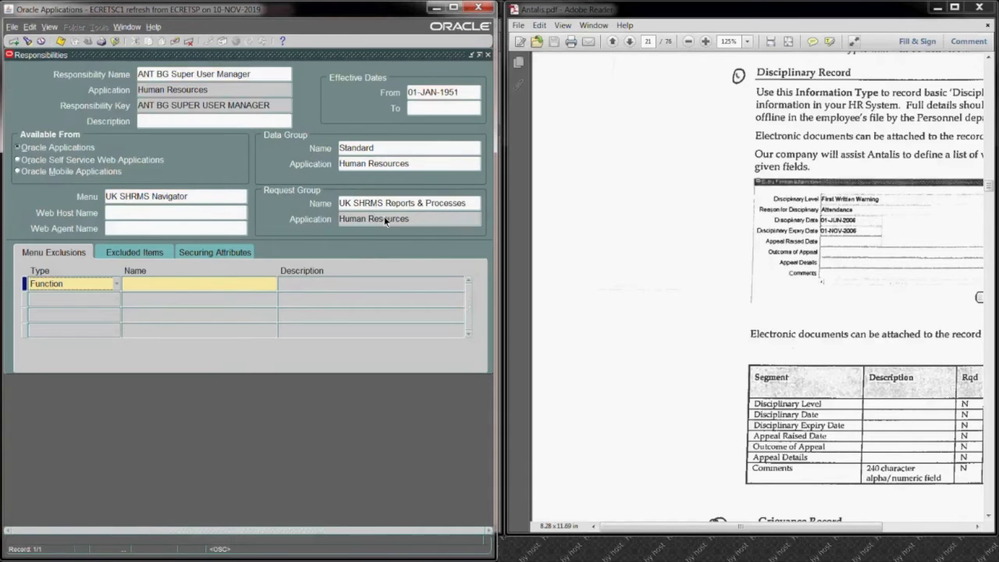
key(ctrl+s)
click(489, 55)
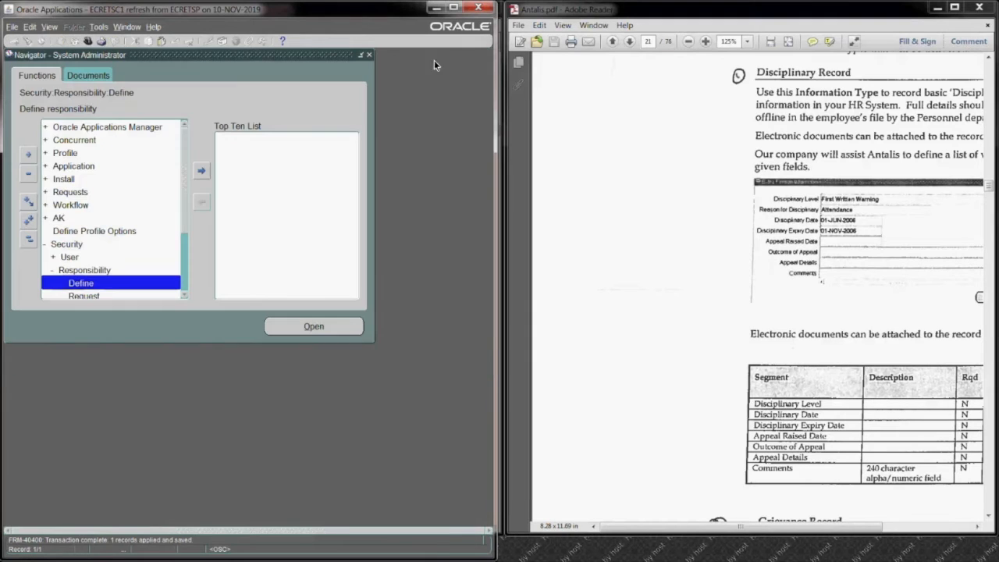
Step: Switch to the ANT BG Super User Manager responsibility and start a new single request for Register Extra Information Types (EITs)
click(87, 41)
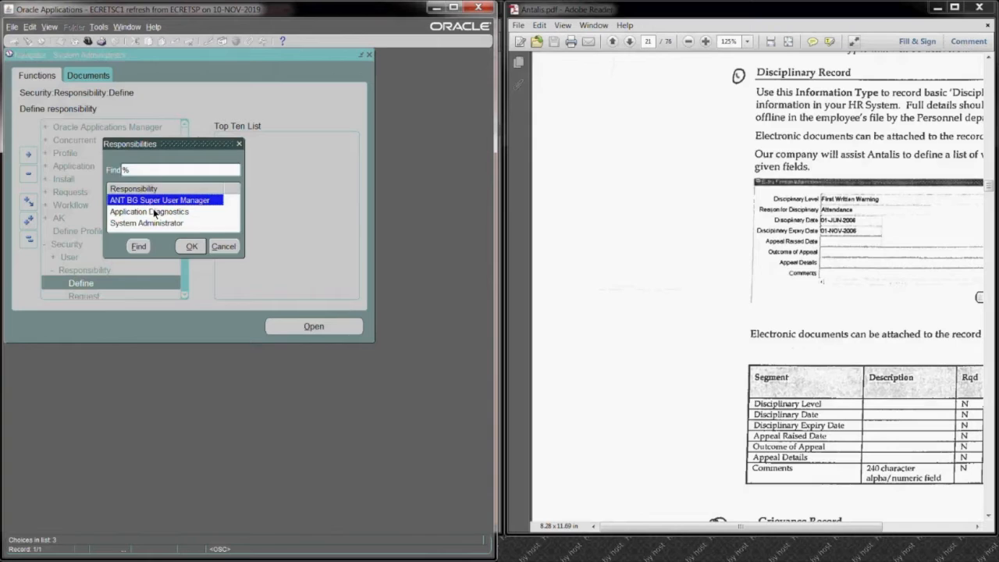
key(Return)
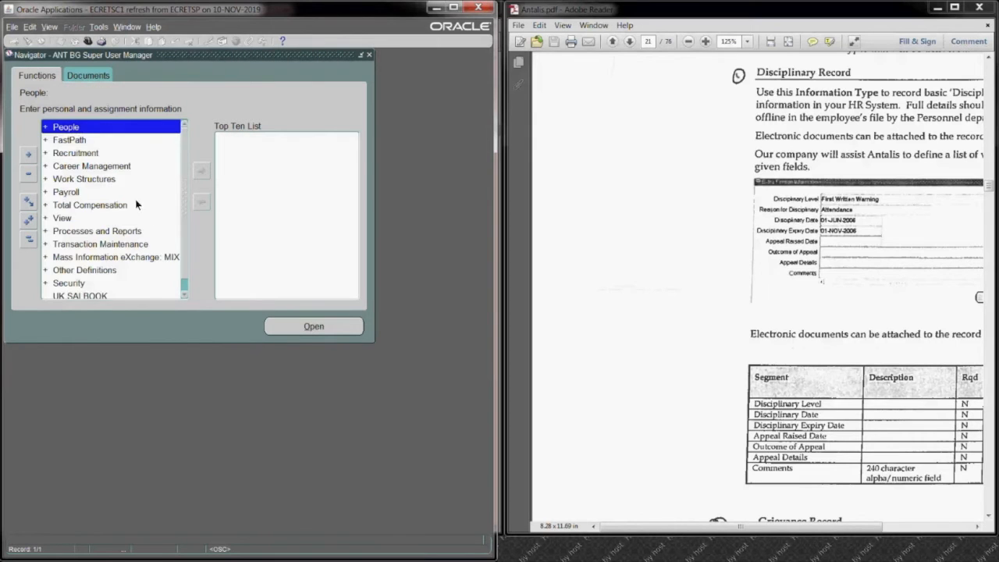
click(48, 30)
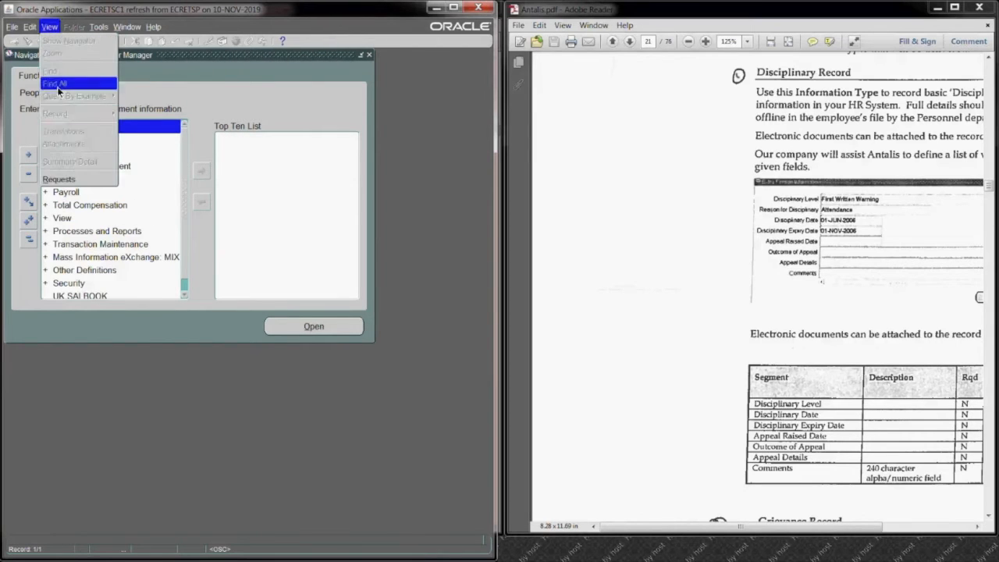
click(67, 180)
click(214, 336)
click(234, 274)
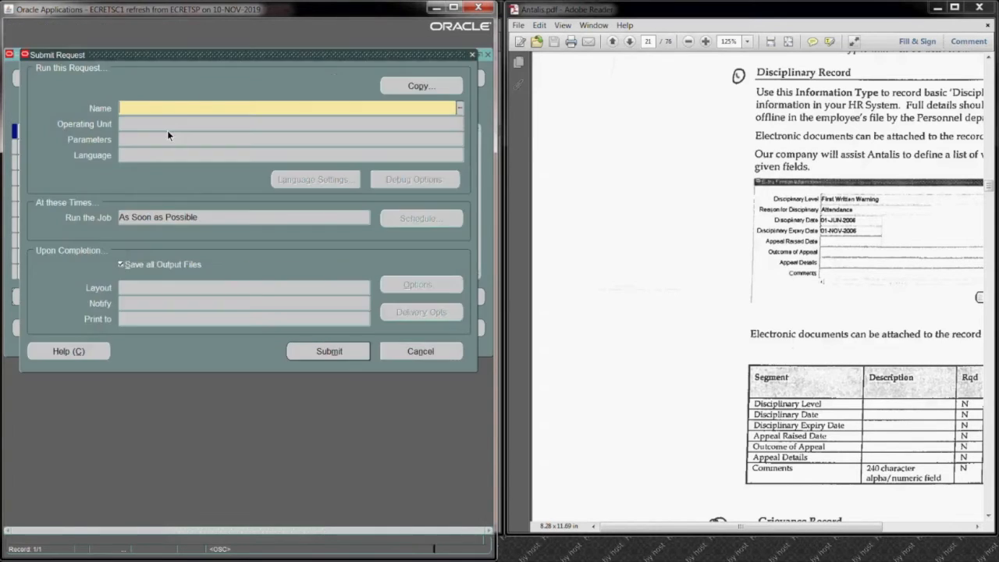
text(reg)
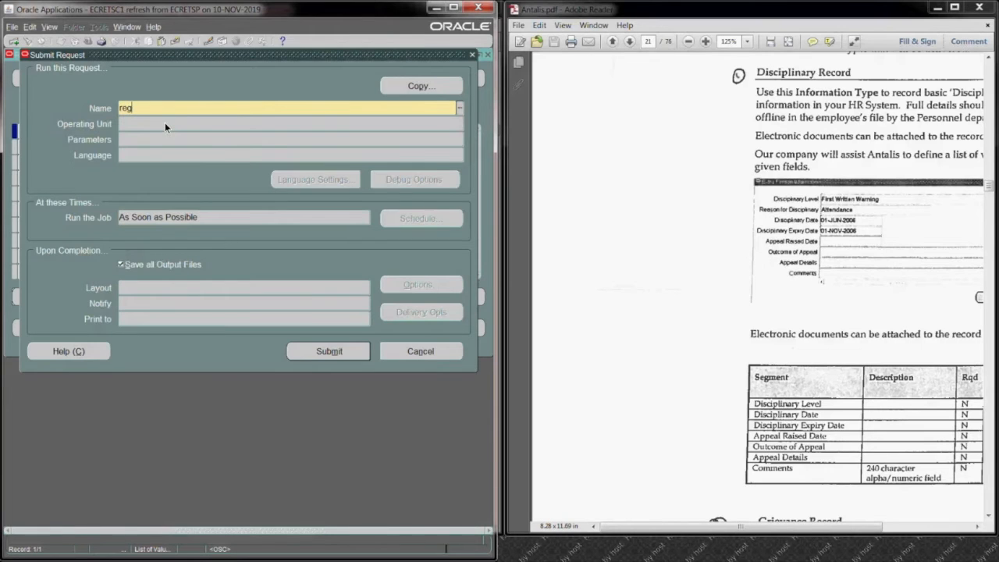
key(Tab)
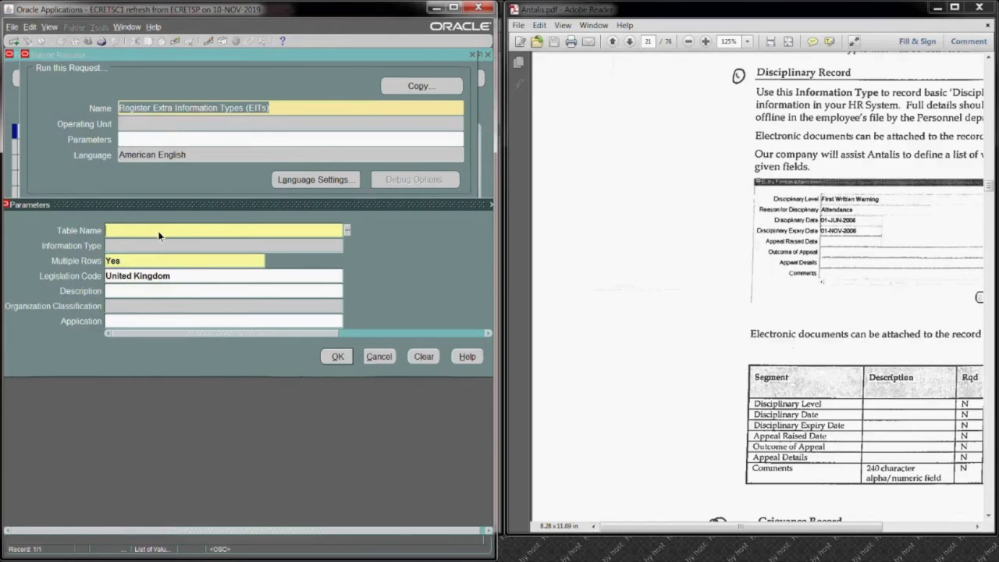
Step: Set the request's Table Name parameter to PER_PEOPLE_INFO_TYPES and try to find an Information Type starting with "ant"
click(348, 231)
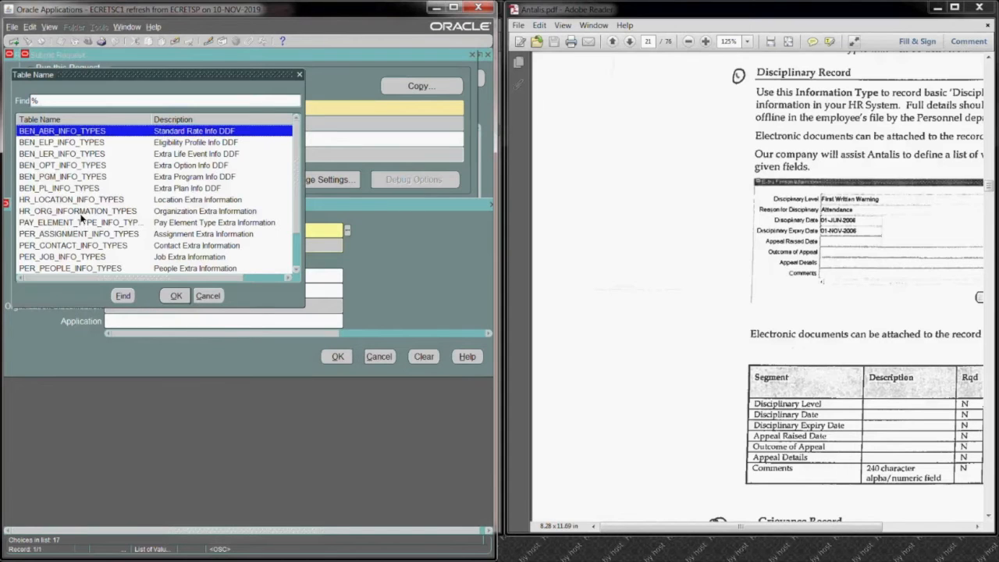
click(72, 267)
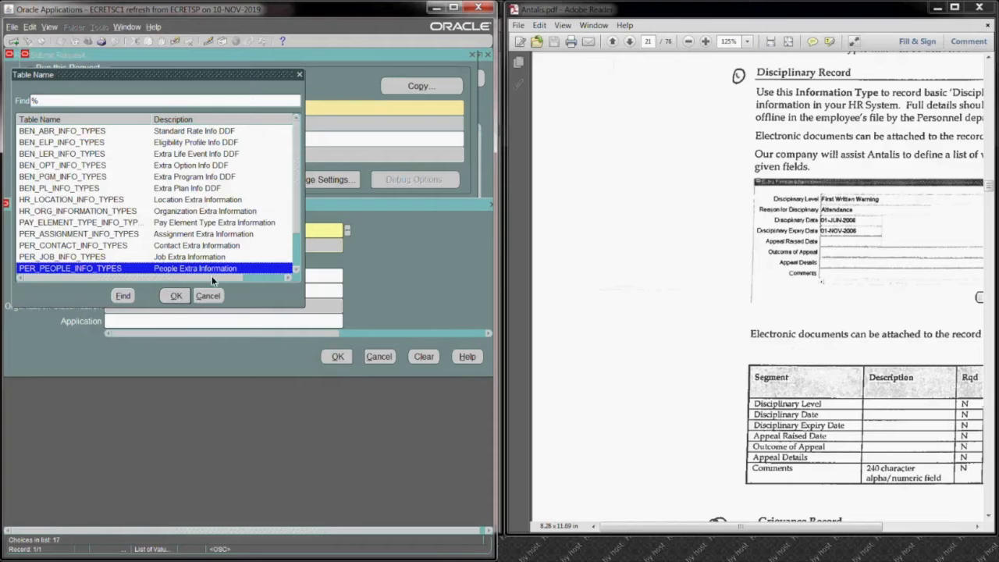
click(170, 297)
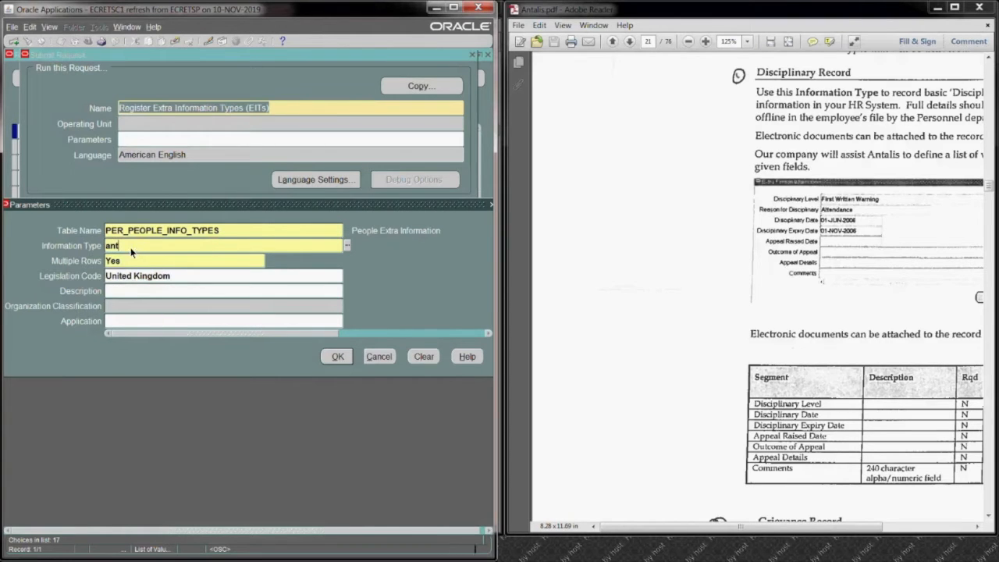
key(Tab)
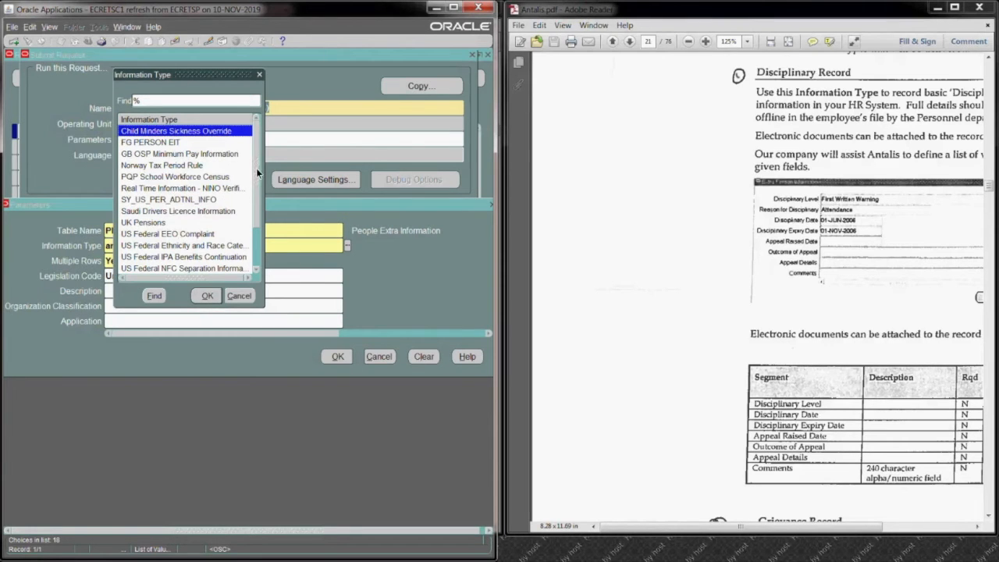
mouse_move(256, 167)
mouse_down()
mouse_move(254, 209)
mouse_move(254, 171)
mouse_up()
mouse_move(257, 164)
mouse_down()
mouse_move(258, 197)
mouse_move(256, 164)
mouse_up()
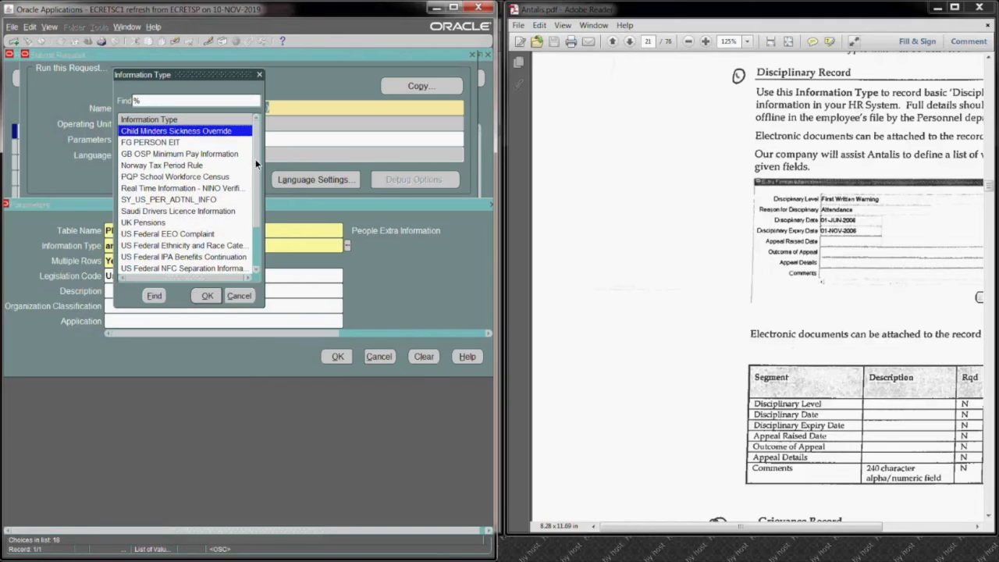
click(260, 76)
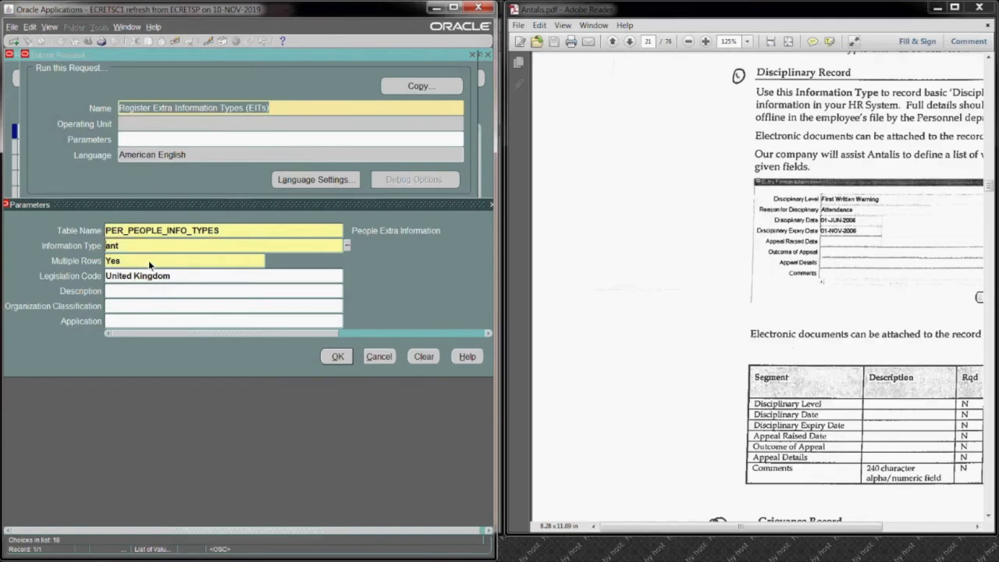
Step: Clear the Information Type parameter and look through its full list of values for the Antalis contexts
key(BackSpace)
key(BackSpace)
key(BackSpace)
click(347, 245)
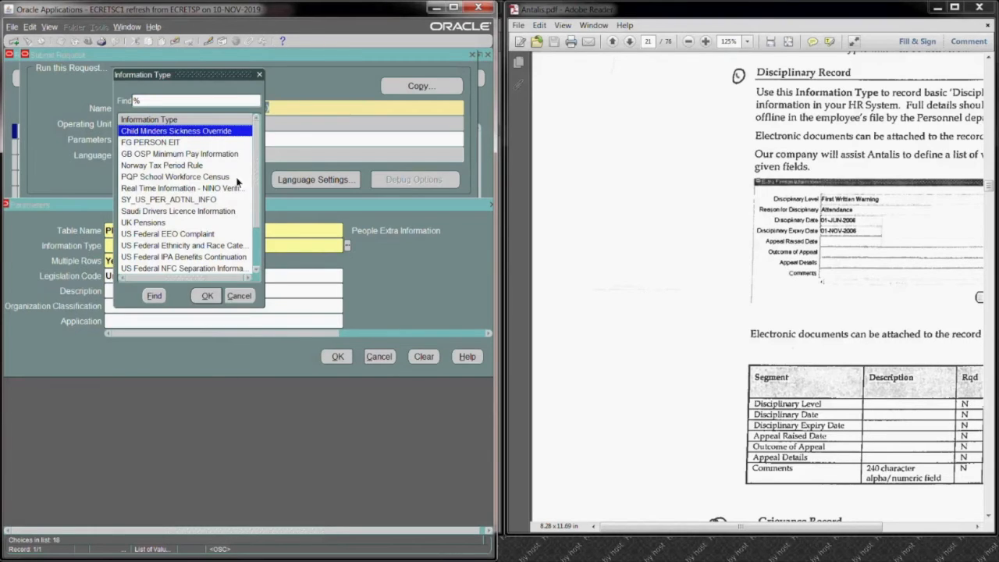
drag(258, 164, 252, 235)
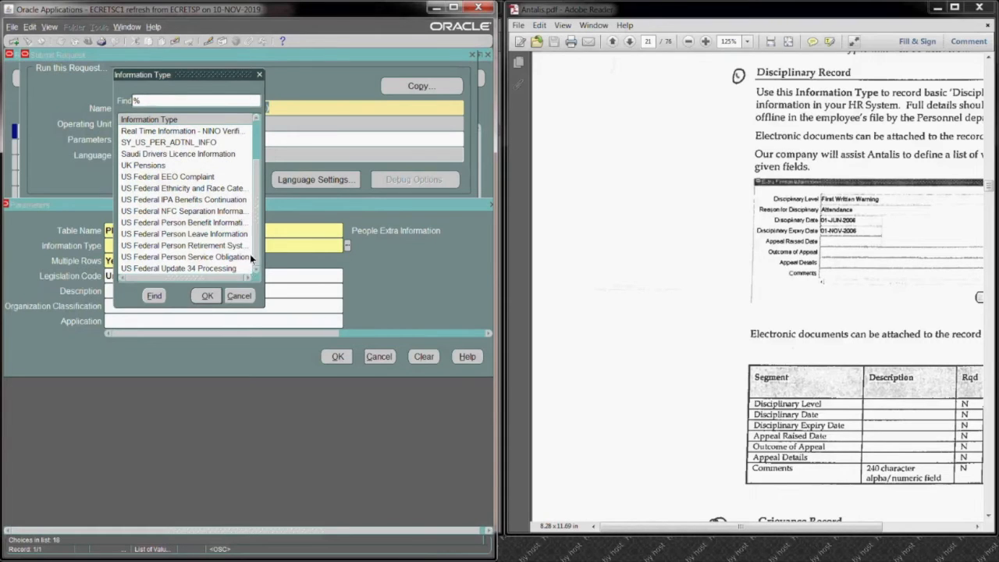
drag(252, 206, 258, 164)
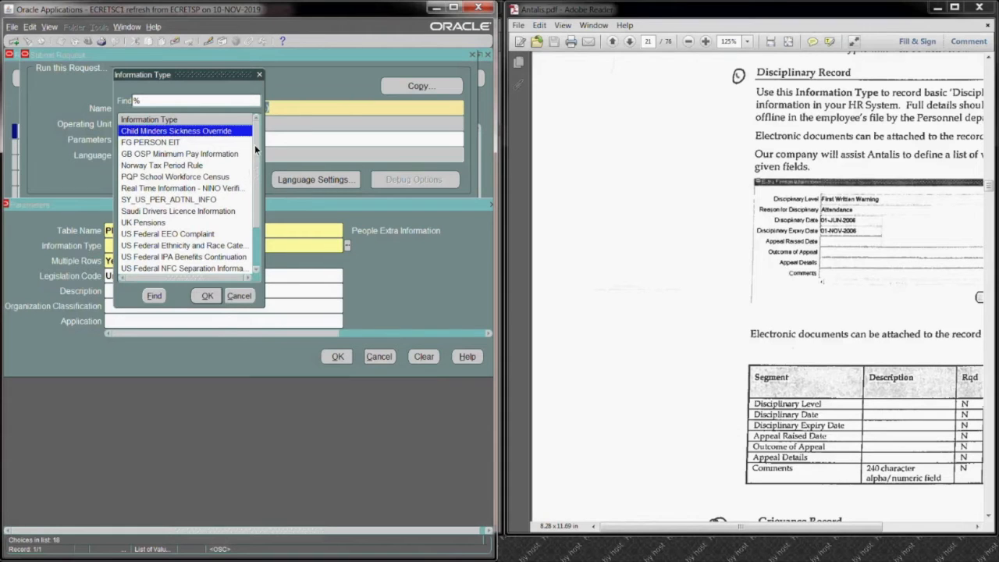
click(257, 269)
click(258, 269)
click(258, 270)
click(258, 269)
click(257, 270)
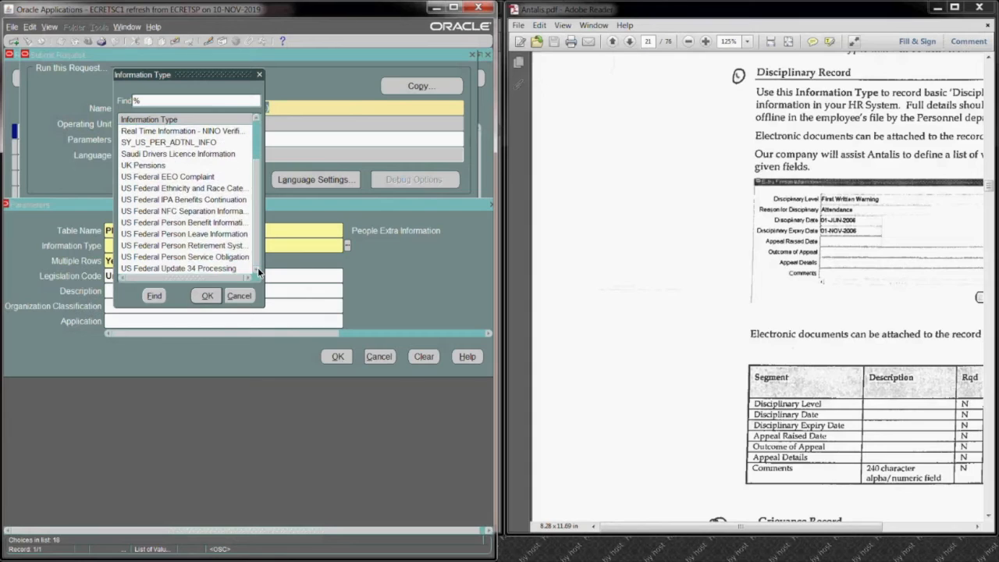
click(259, 74)
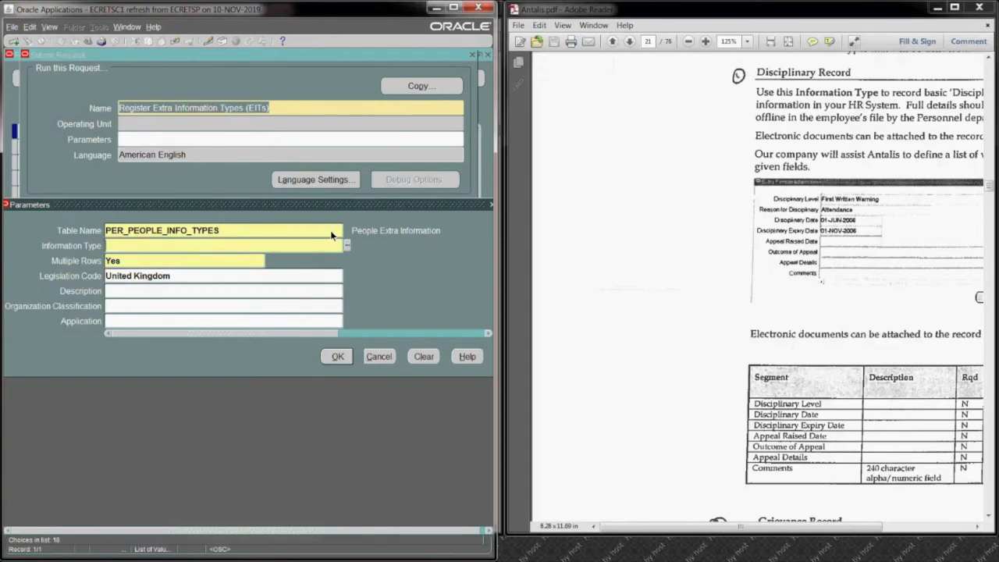
Step: Clear the Table Name parameter, look through the available tables, and select PER_PEOPLE_INFO_TYPES again
key(Tab)
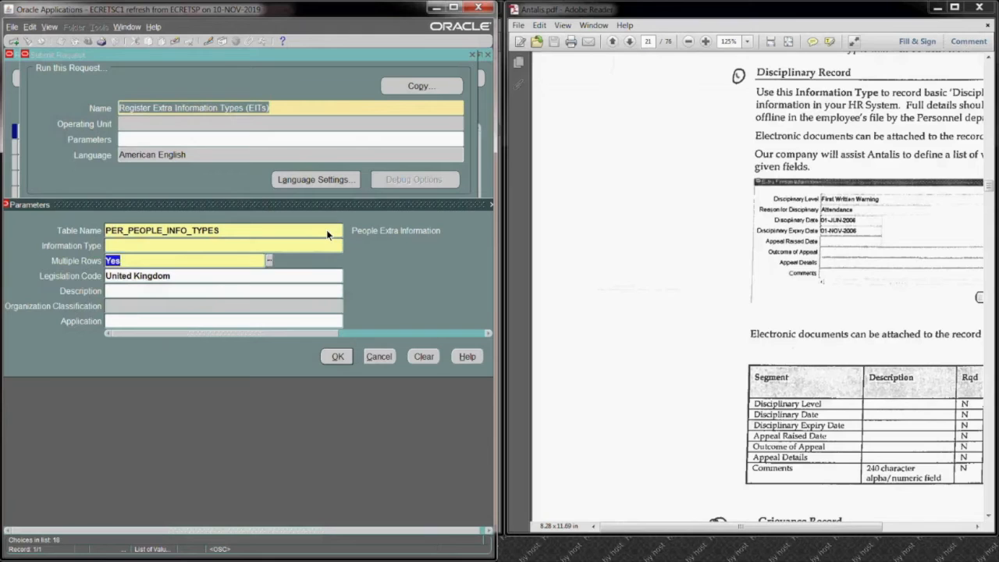
click(228, 231)
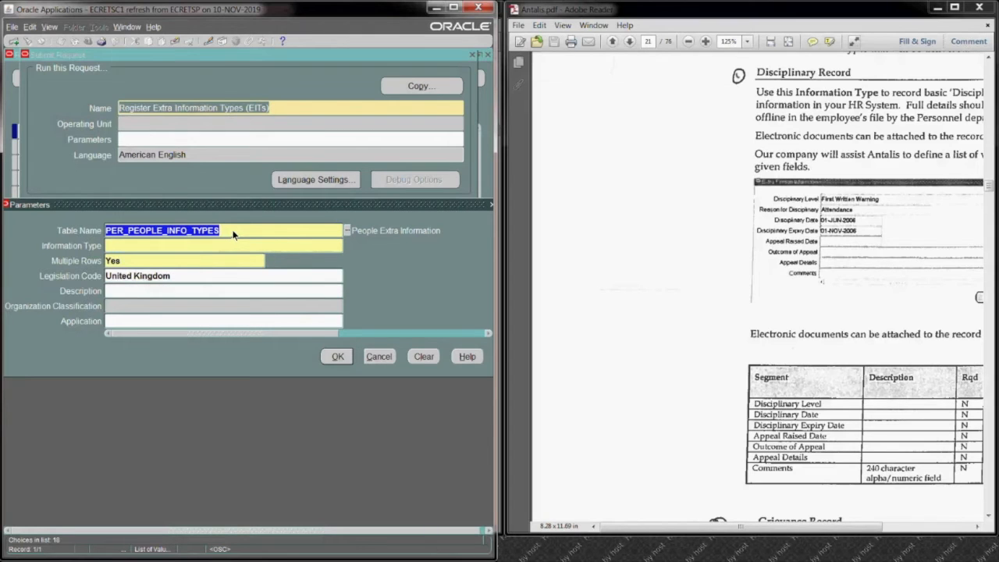
key(Delete)
click(347, 231)
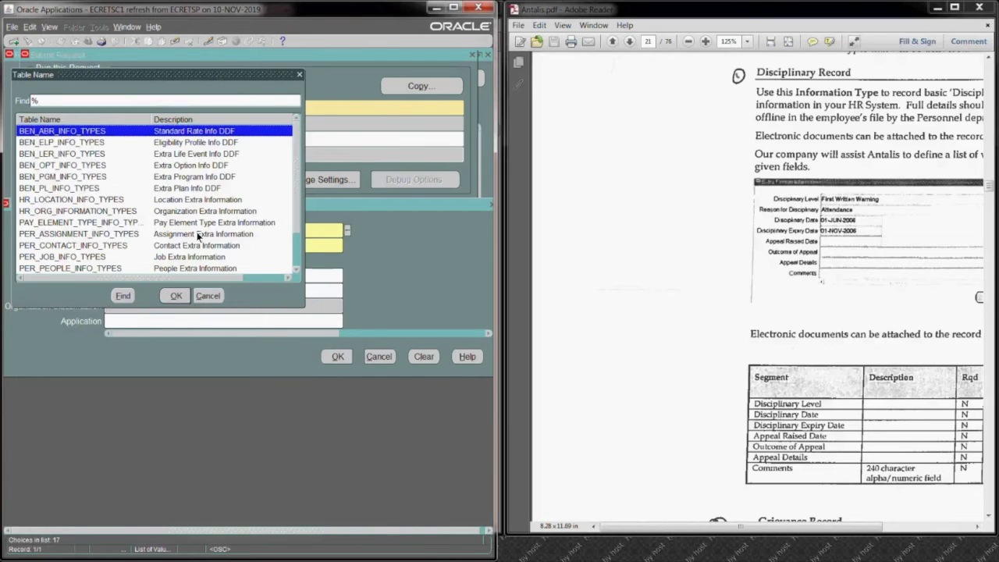
click(297, 271)
click(296, 271)
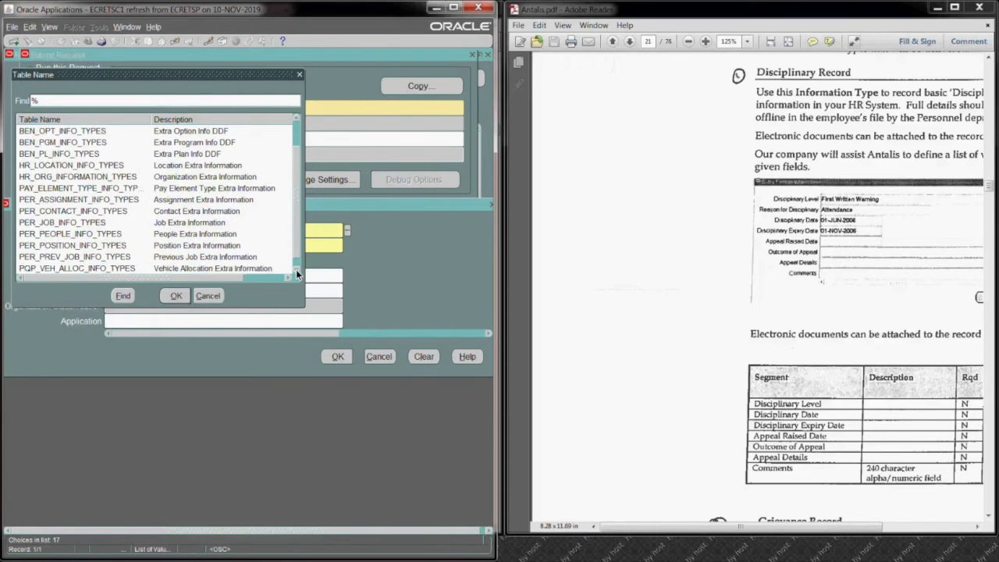
click(297, 270)
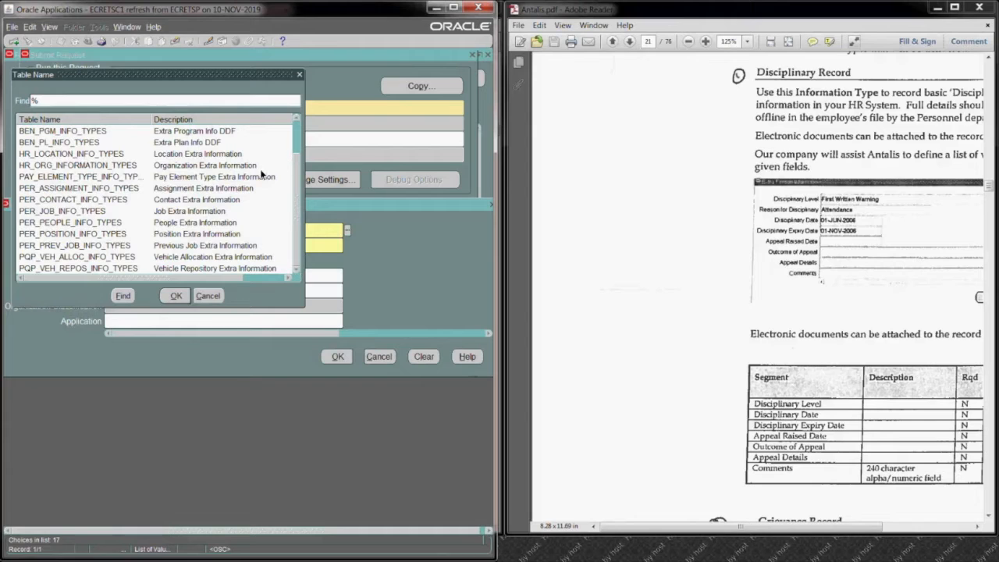
click(295, 118)
click(296, 117)
click(296, 118)
click(296, 118)
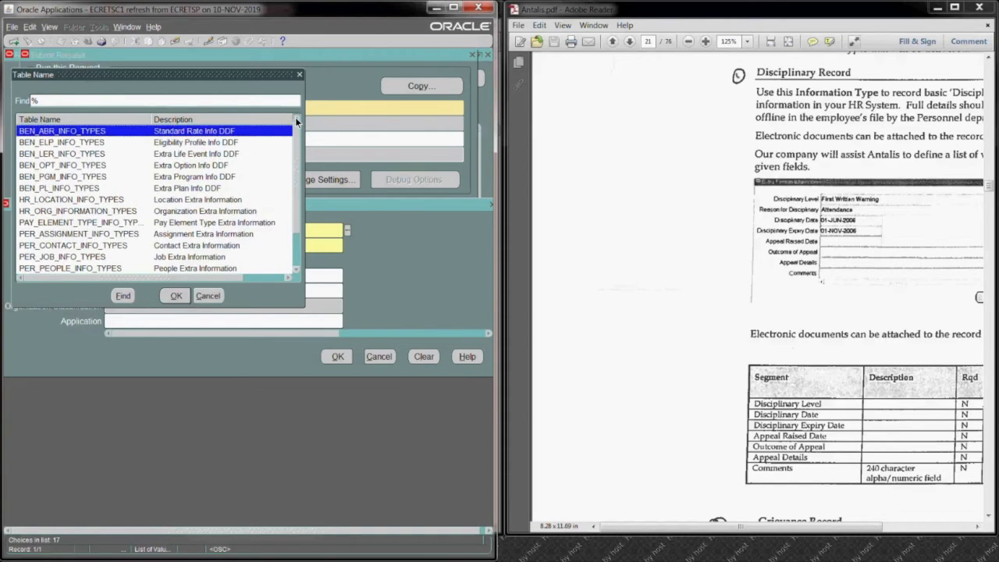
click(235, 268)
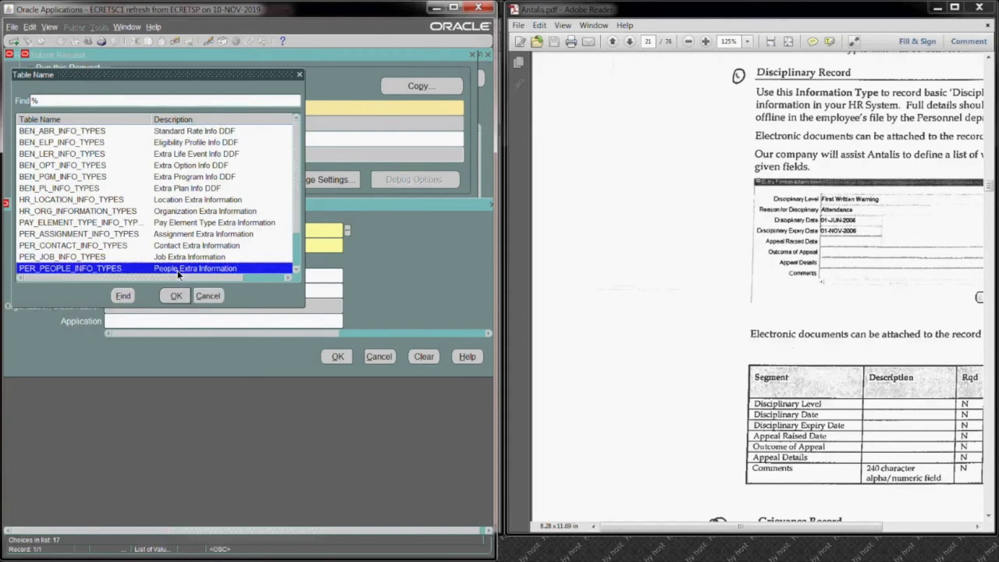
click(175, 297)
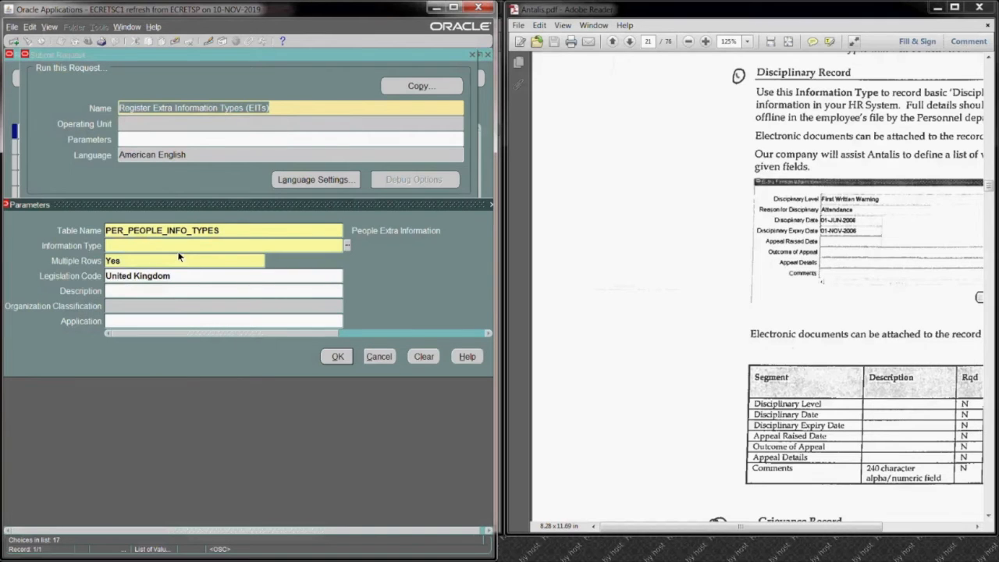
Step: Try the "ant" search for the Information Type once more, check the list to its end, and cancel it
text(ant)
key(Tab)
click(256, 269)
click(256, 269)
click(256, 270)
click(256, 270)
click(239, 297)
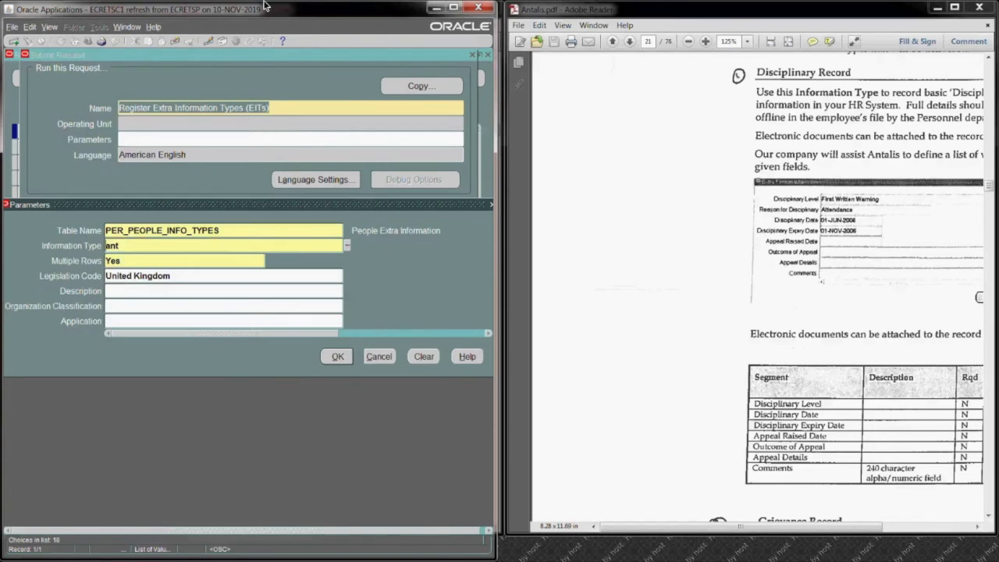
Step: Cancel the registration request, close the request search, and switch to the System Administrator responsibility
click(380, 357)
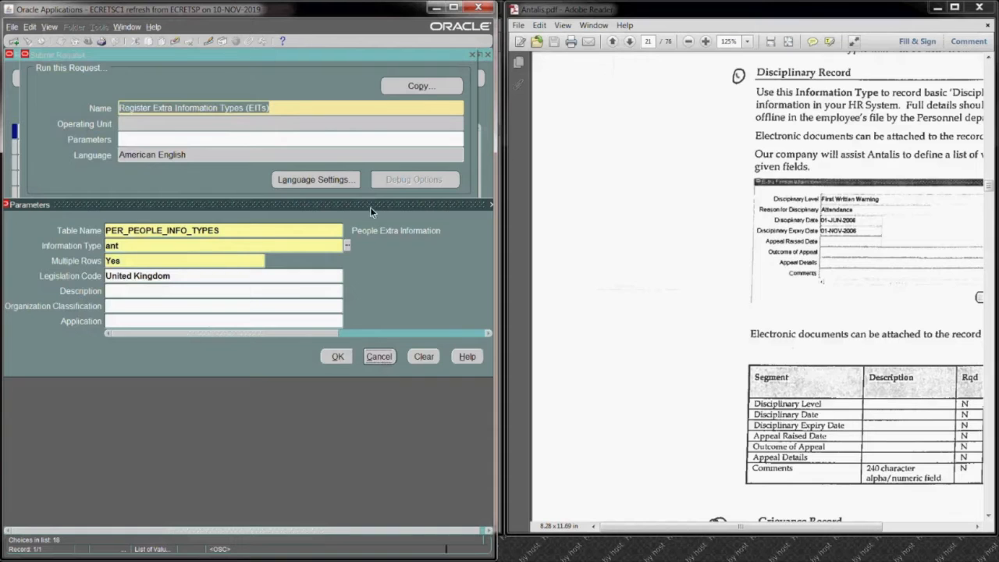
click(405, 352)
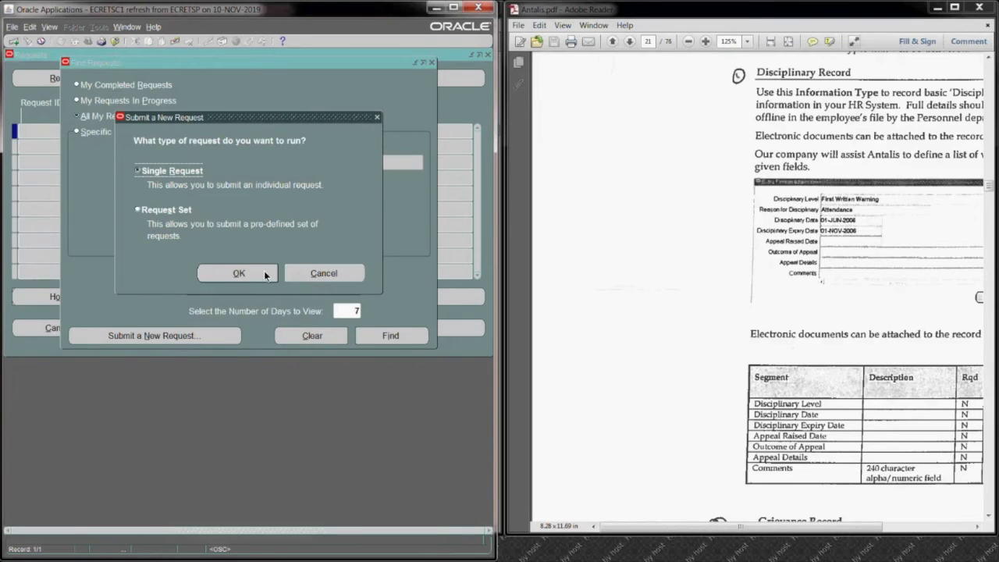
click(299, 274)
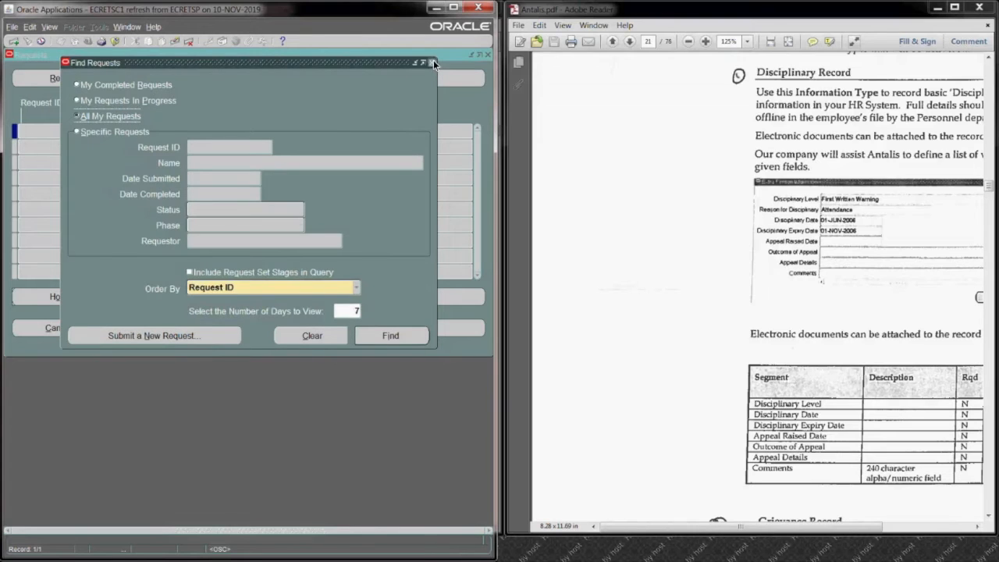
click(431, 62)
click(87, 40)
double_click(132, 225)
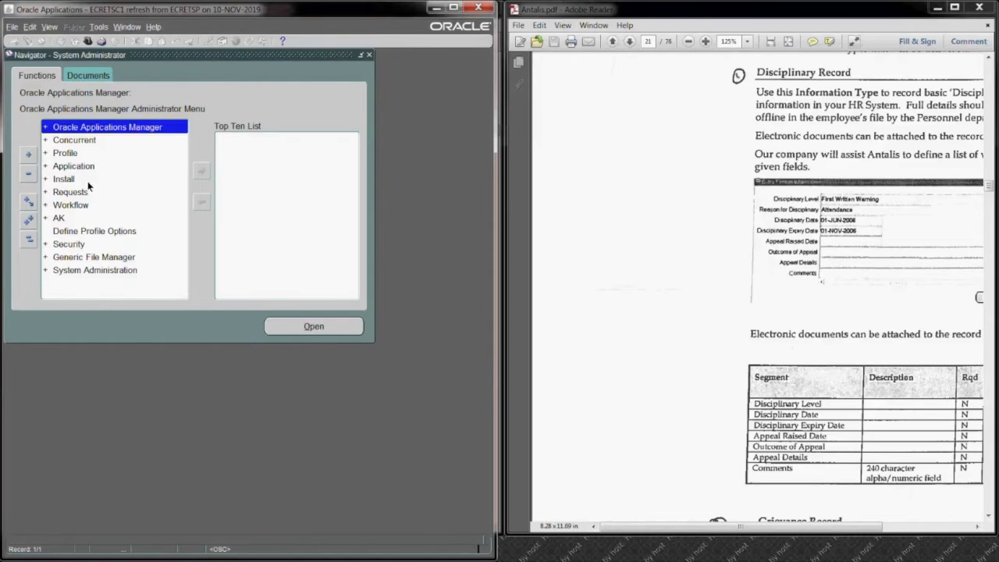
Step: Open the descriptive flexfield segments form under Application and query the flexfield title Extra%Person%
click(83, 166)
double_click(84, 168)
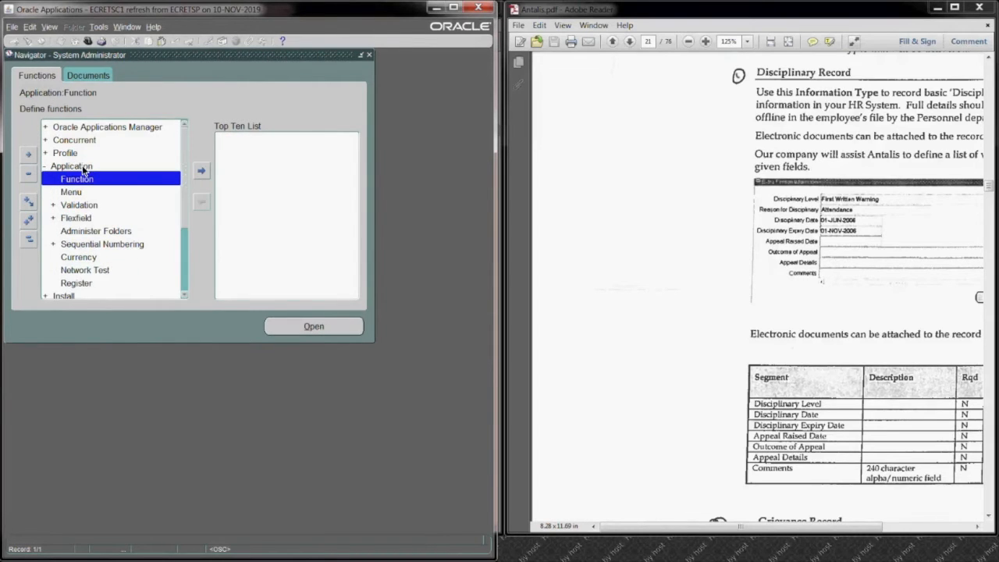
click(86, 220)
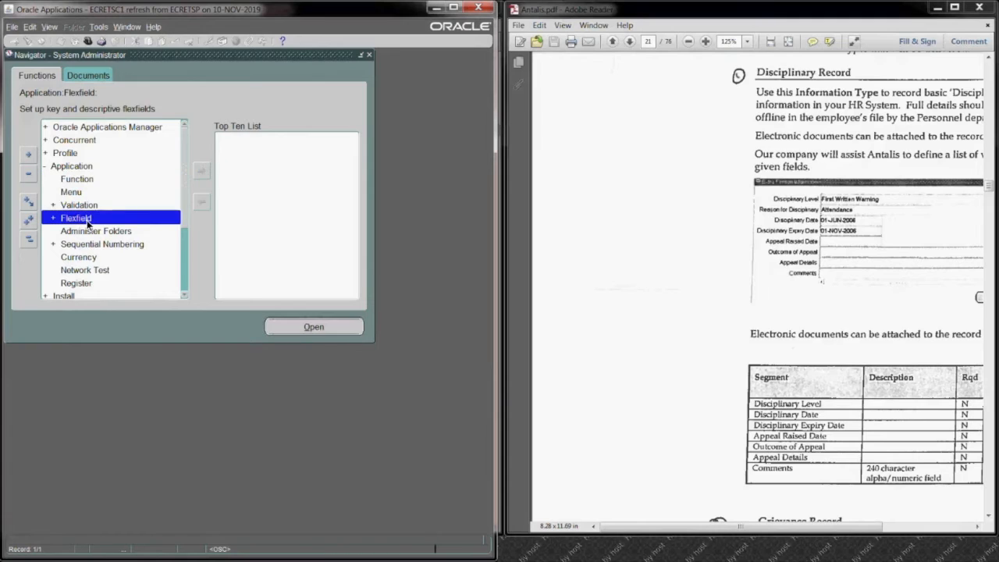
double_click(87, 220)
key(Down)
key(Return)
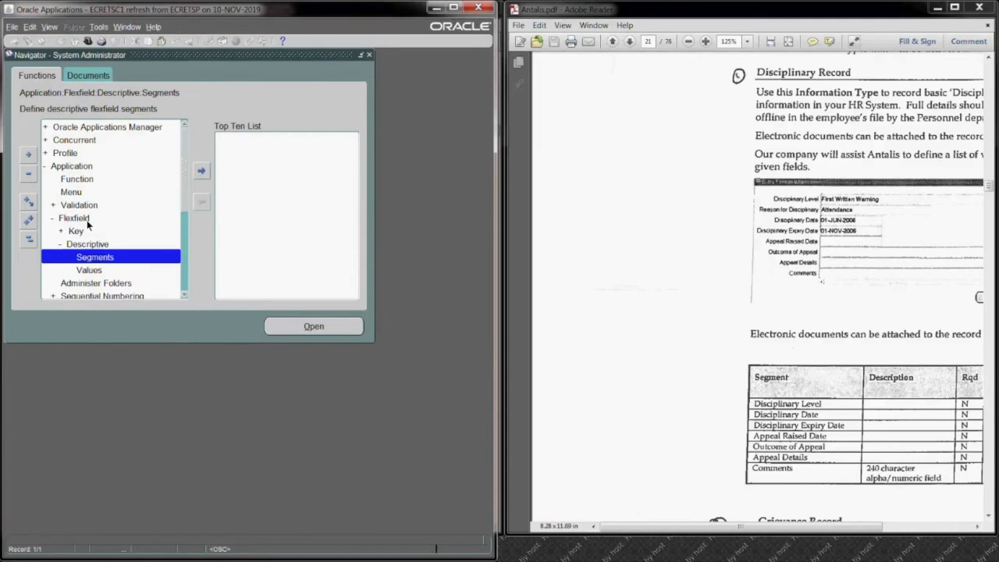
key(Return)
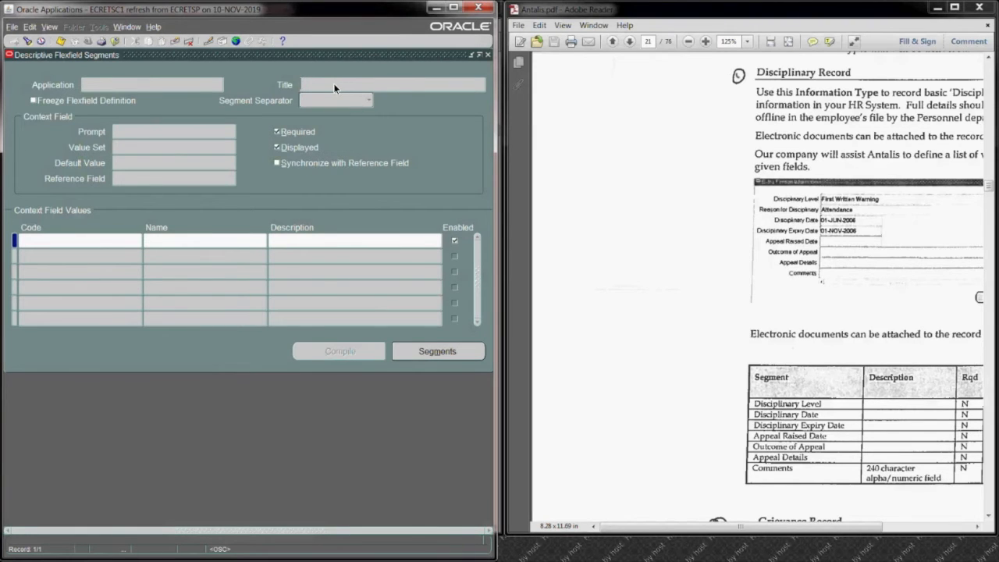
key(F11)
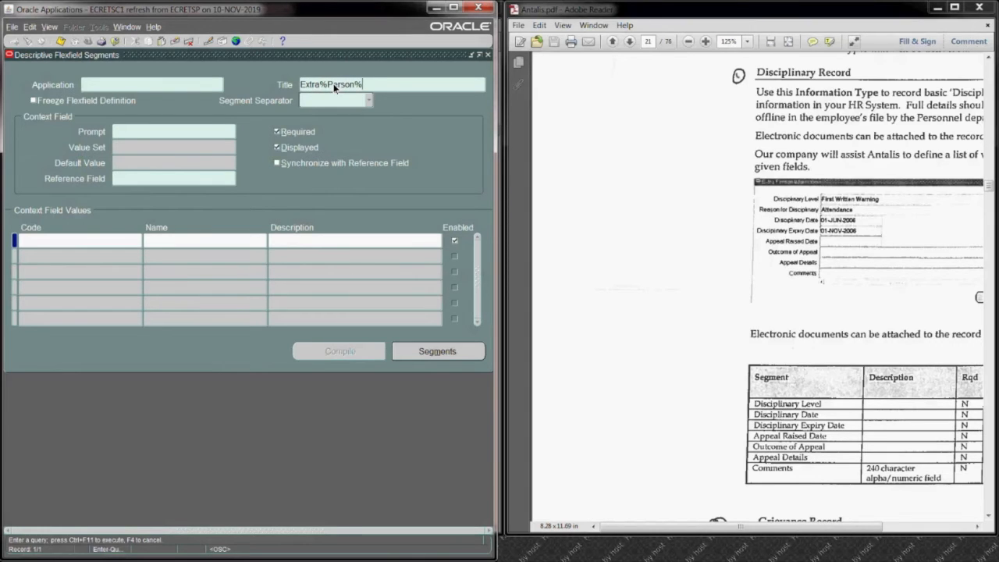
key(ctrl+F11)
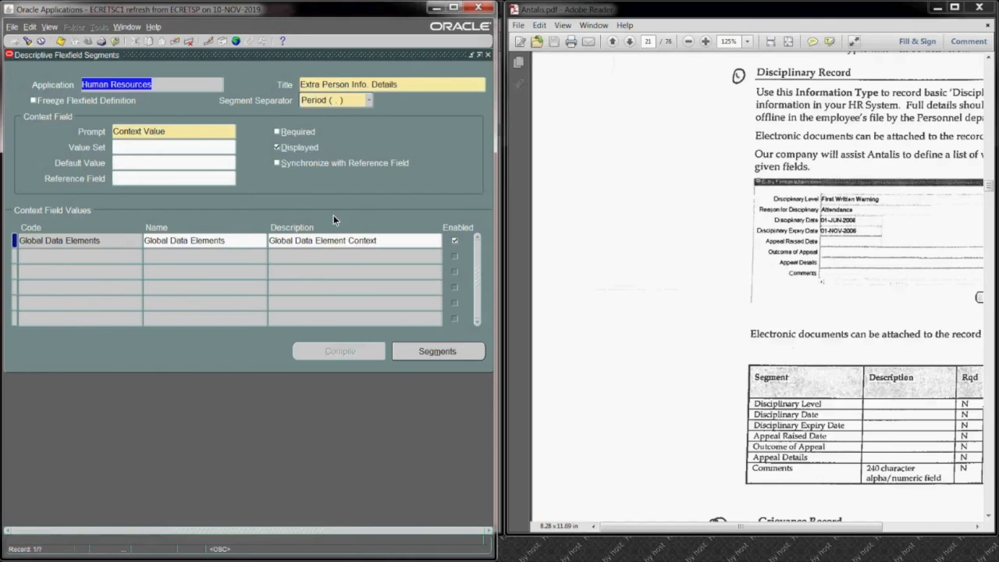
Step: Move to the Extra Person Information flexfield and query its context codes for ANT%
key(Down)
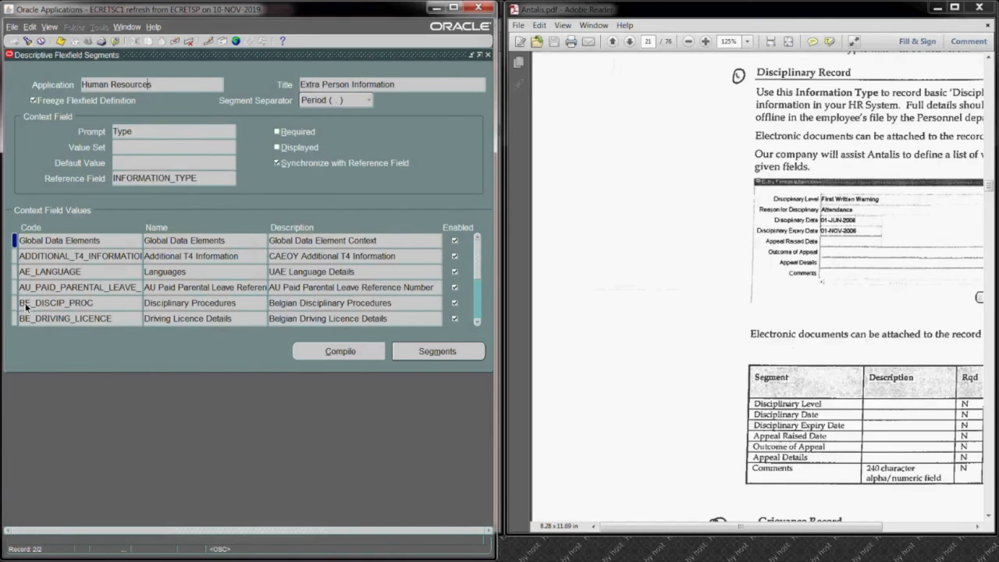
click(84, 243)
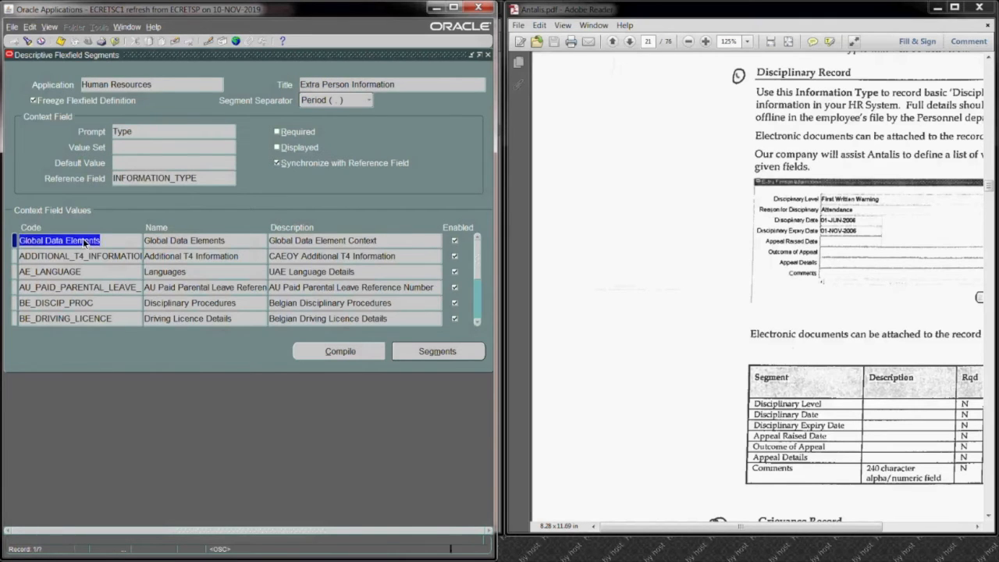
key(F11)
text(ANT%)
key(ctrl+F11)
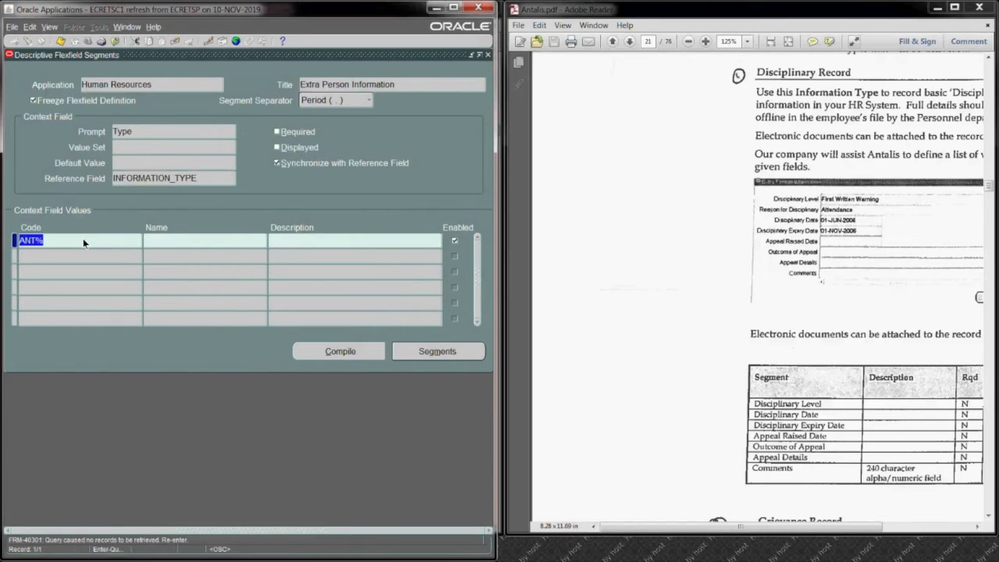
Step: Replace the context code criterion with % and rerun the query for all contexts
click(64, 247)
key(BackSpace)
key(BackSpace)
key(BackSpace)
key(BackSpace)
text(%)
key(ctrl+F11)
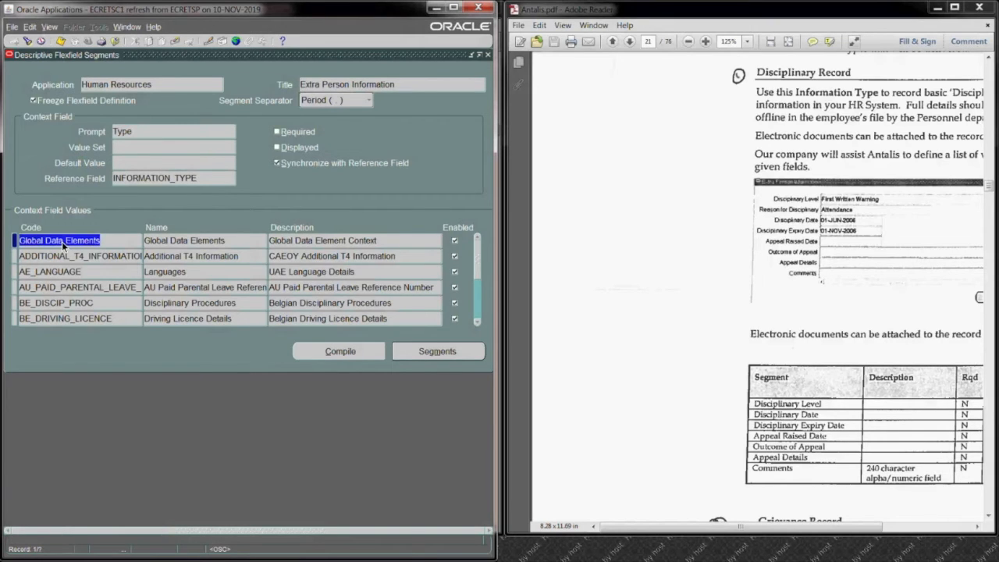
Step: Query the context codes for AN, and list all of the flexfield's contexts again
click(62, 241)
key(F11)
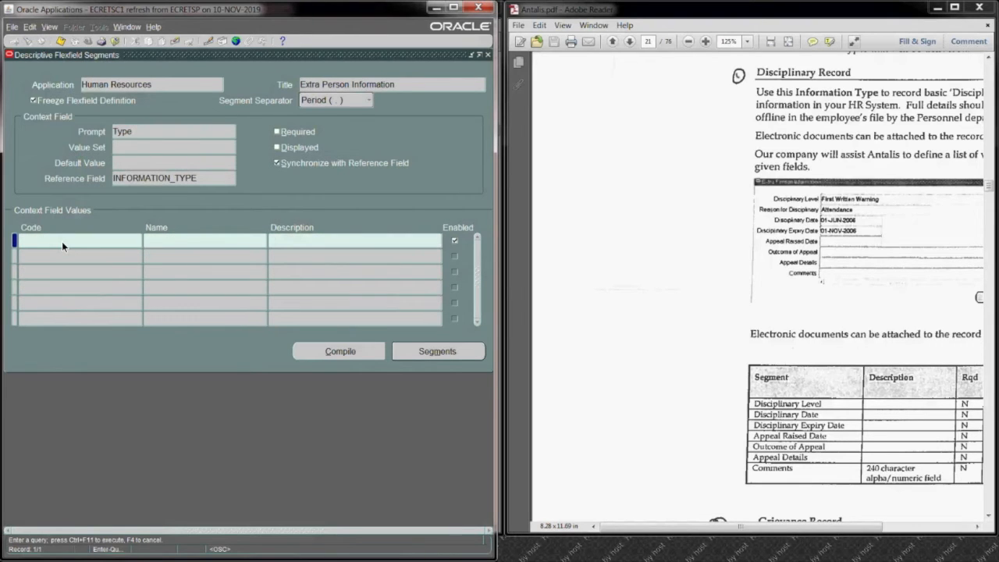
text(ANT%)
key(ctrl+F11)
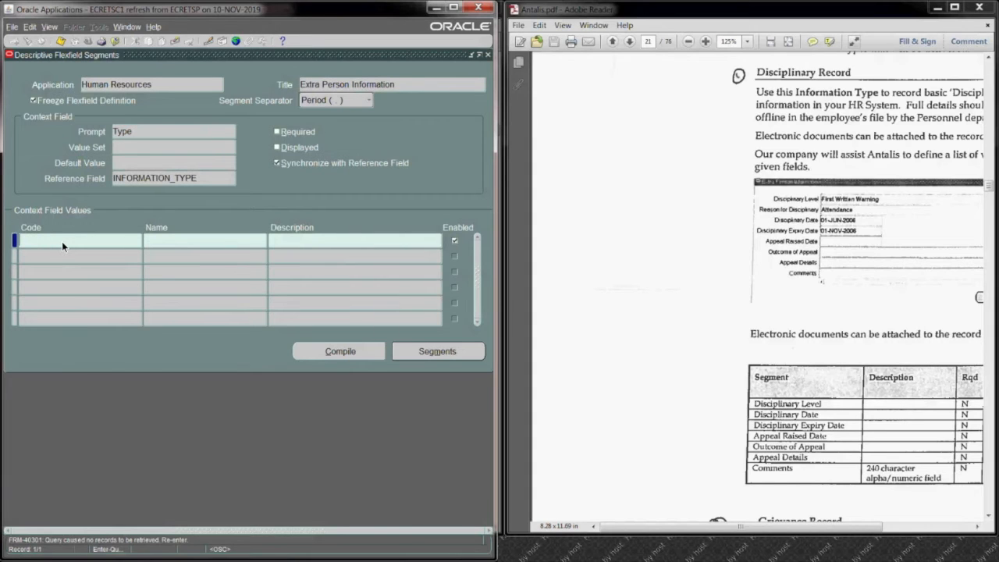
key(ctrl+F11)
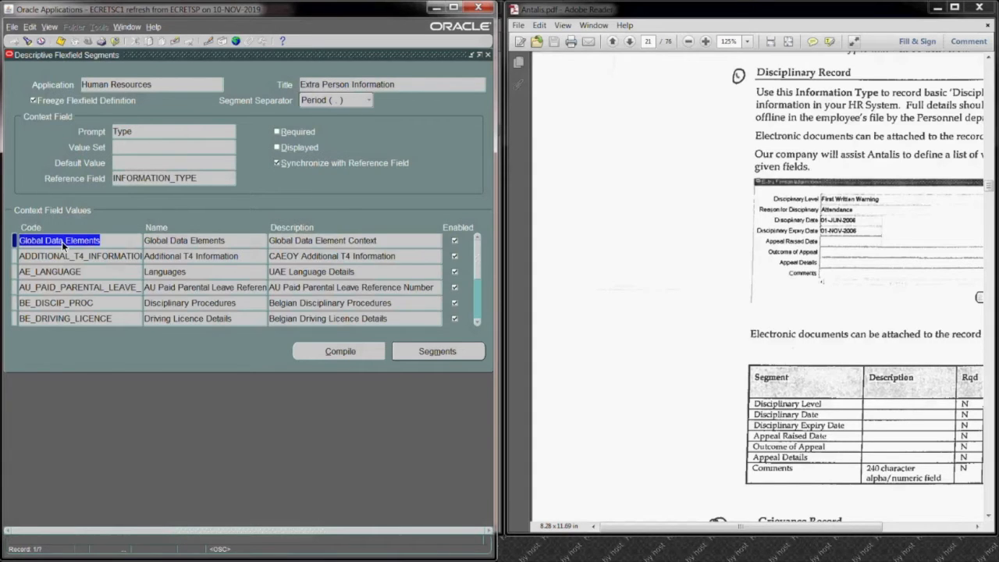
Step: Check the first contexts and compare the two queried flexfields, Extra Person Info. Details and Extra Person Information, ending on the latter
click(475, 320)
click(475, 320)
click(475, 320)
click(475, 321)
click(475, 320)
click(346, 87)
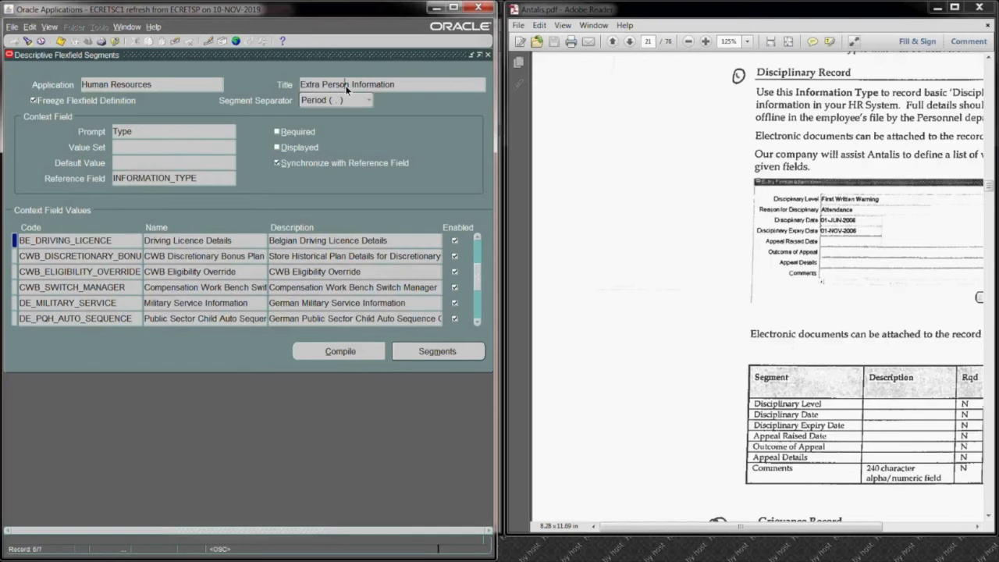
key(Down)
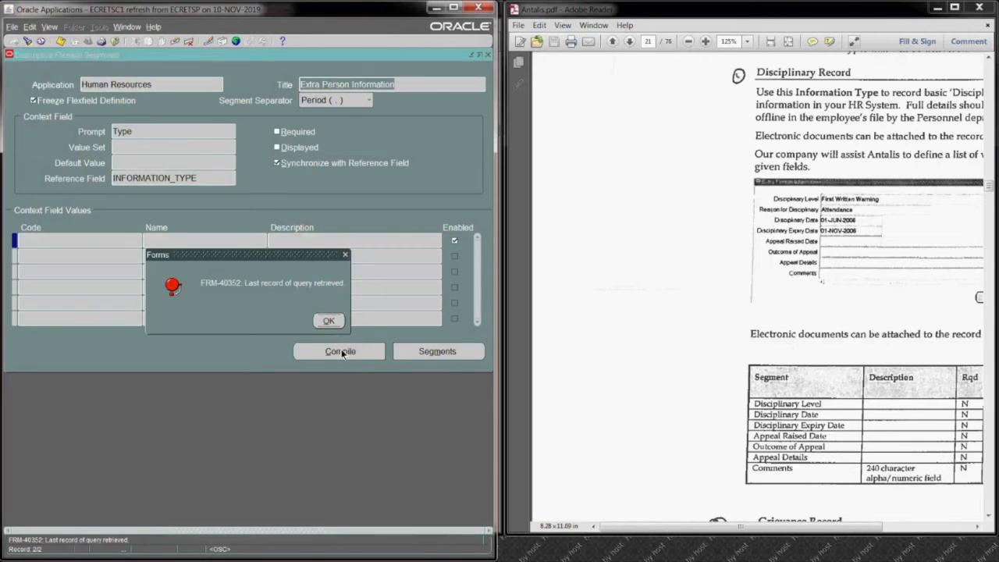
click(336, 321)
key(Up)
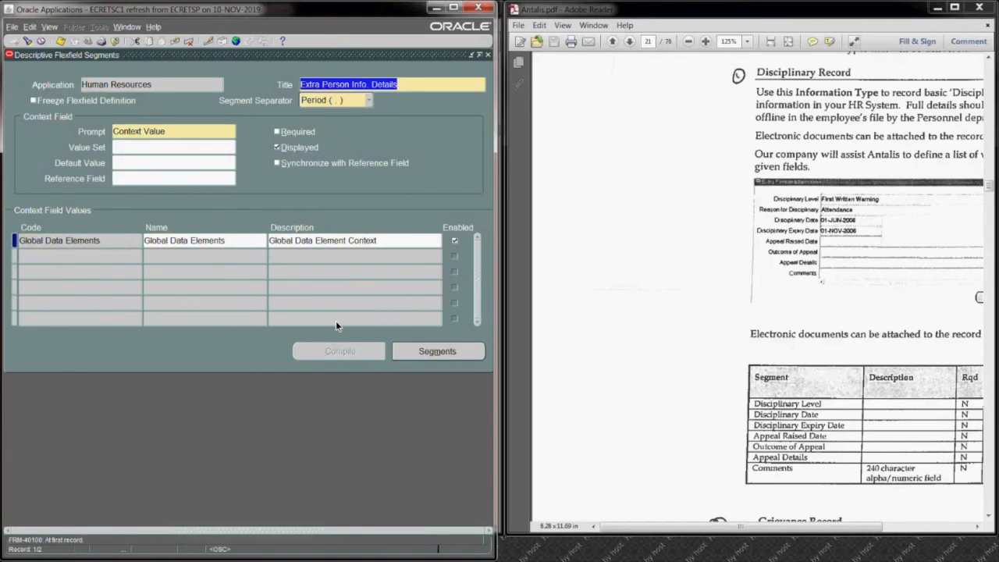
key(Down)
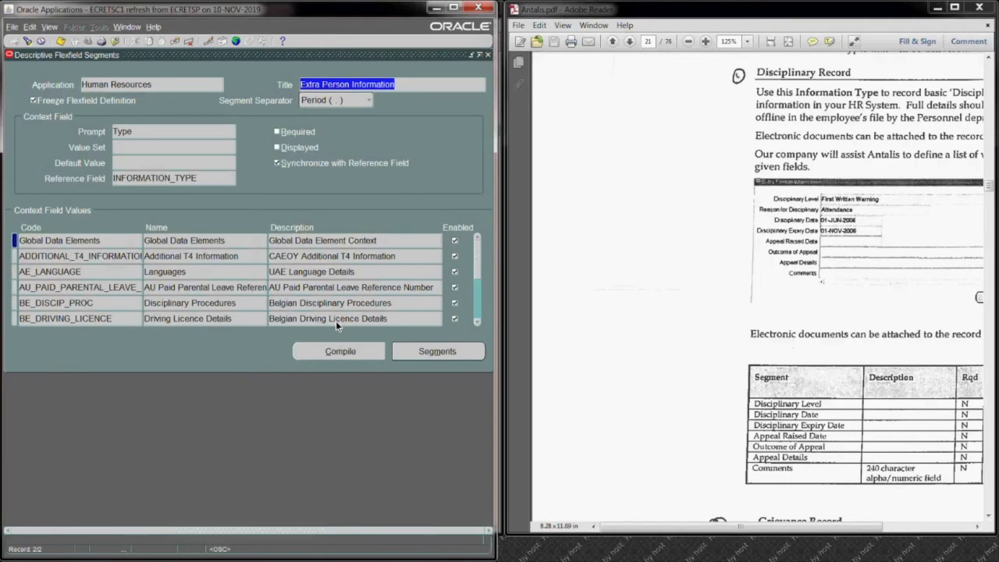
Step: Look through the context codes of Extra Person Information as far as the French residence permit entries
click(94, 255)
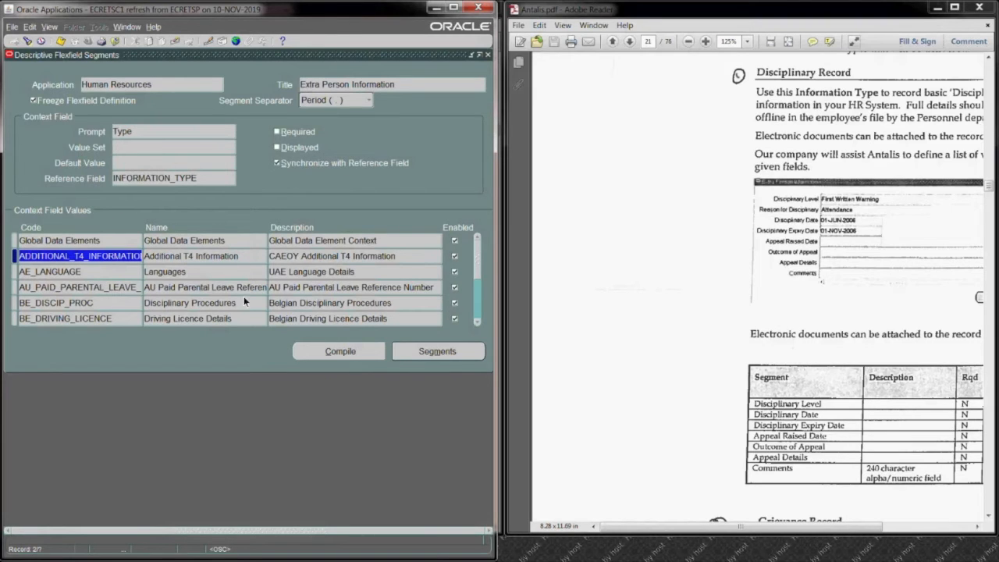
click(478, 323)
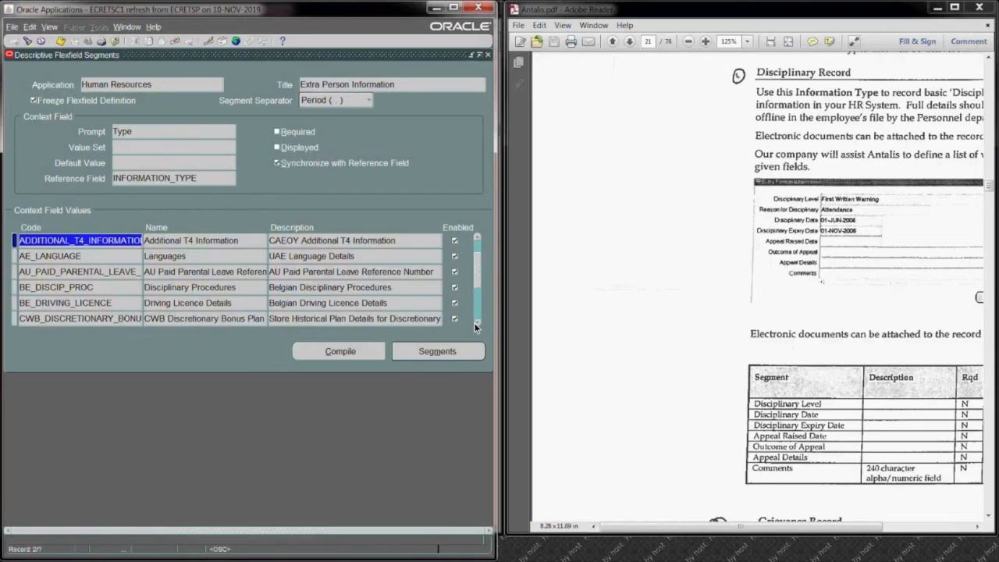
click(476, 324)
click(477, 324)
click(476, 324)
click(476, 324)
click(476, 324)
click(476, 324)
click(476, 324)
click(477, 324)
click(475, 324)
click(475, 324)
click(476, 323)
click(476, 323)
click(476, 323)
click(475, 323)
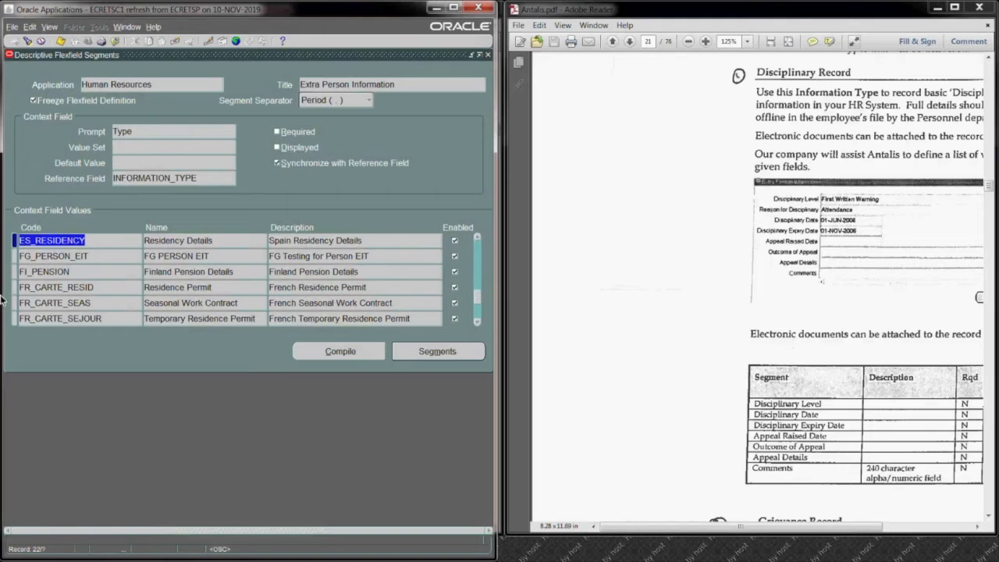
Step: Unfreeze the Extra Person Information flexfield definition and accept the caution
click(61, 239)
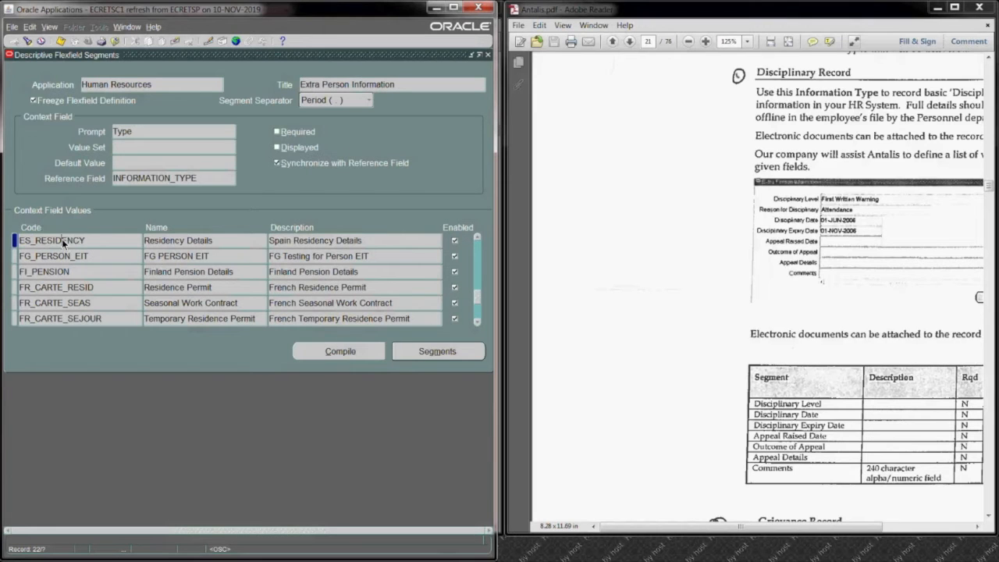
click(33, 101)
click(301, 315)
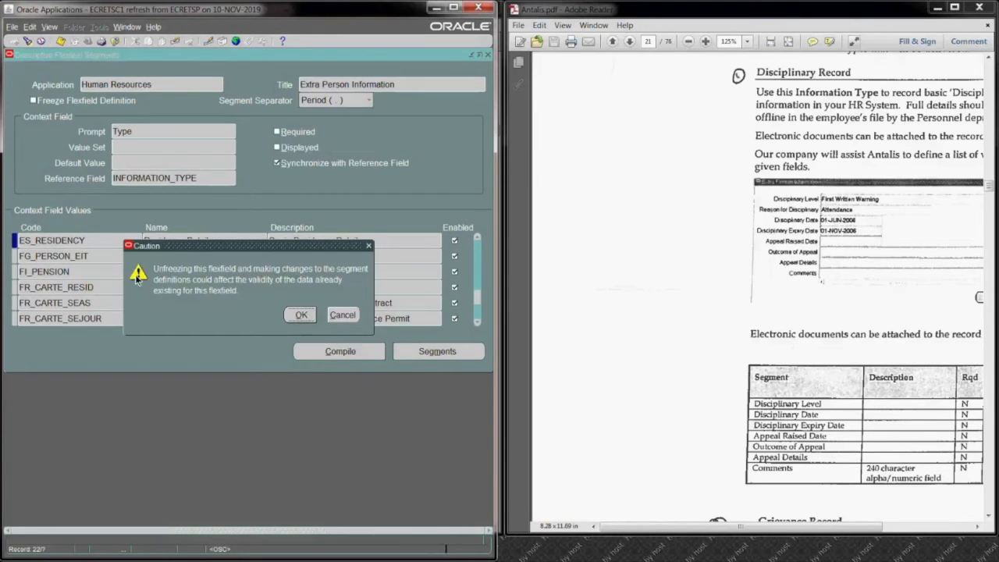
Step: Add a new context value with the code ANT_Passport below ES_RESIDENCY
click(86, 243)
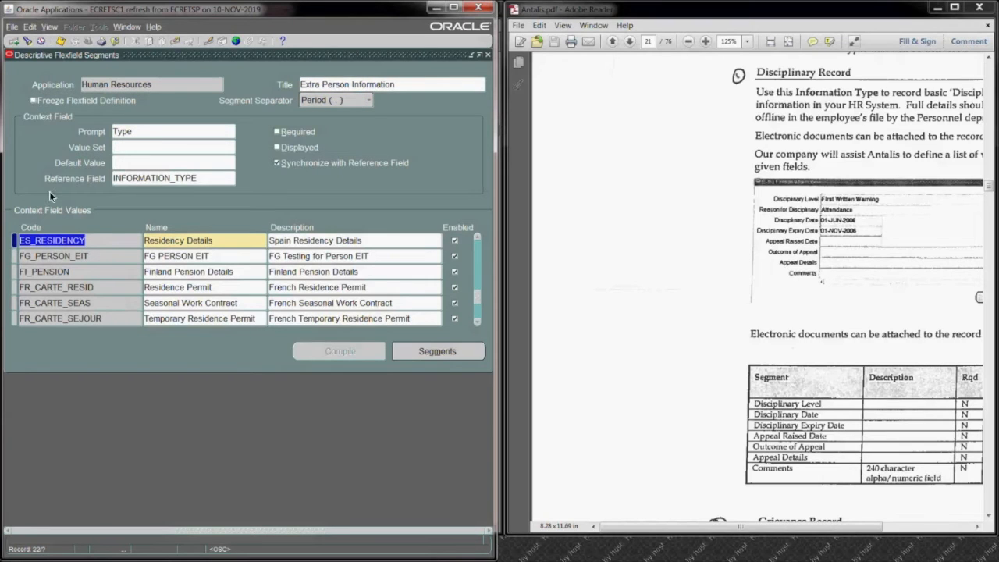
click(13, 42)
text(ANT_Pas)
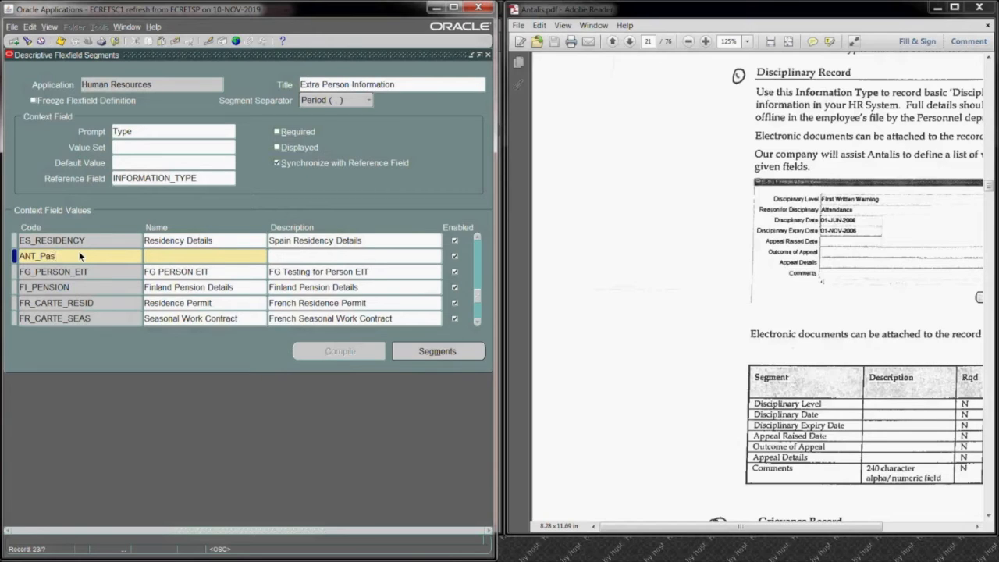
text(sport)
click(165, 255)
click(168, 256)
key(BackSpace)
Step: Open the segments of the ANT_Passport context and add segment 5, named Passport, on column PEI_INFORMATION1
click(437, 351)
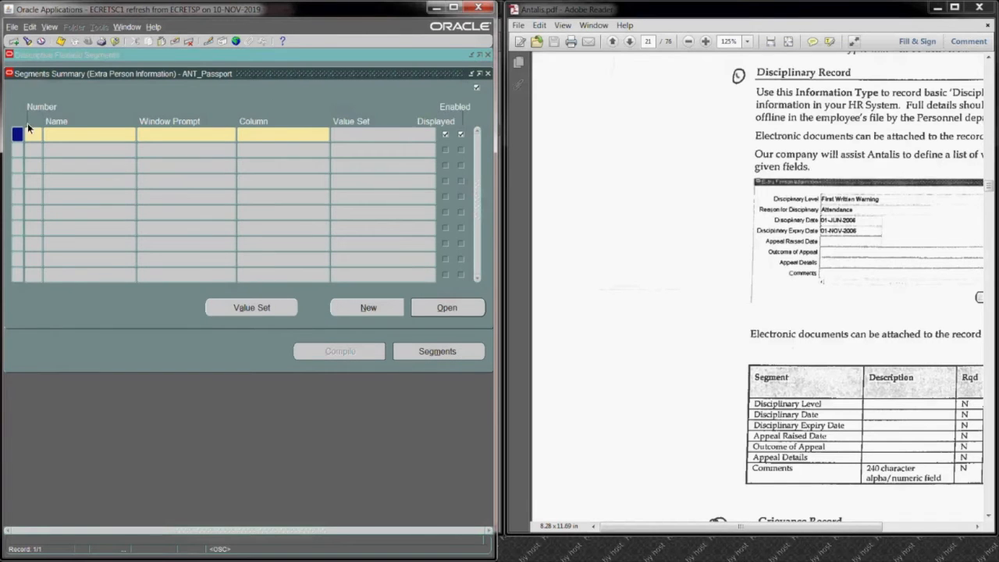
text(5)
click(145, 134)
click(265, 131)
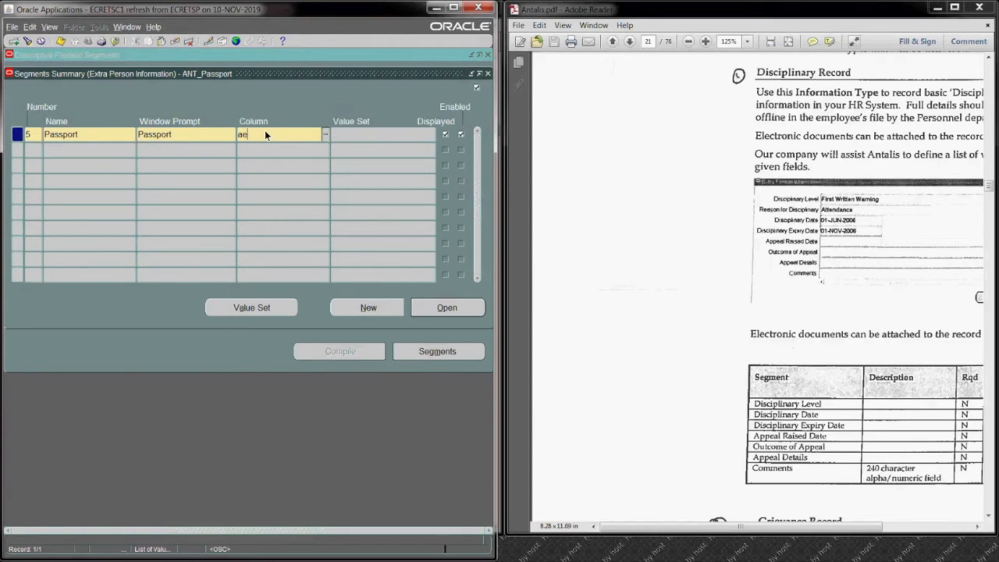
text(ae)
key(Tab)
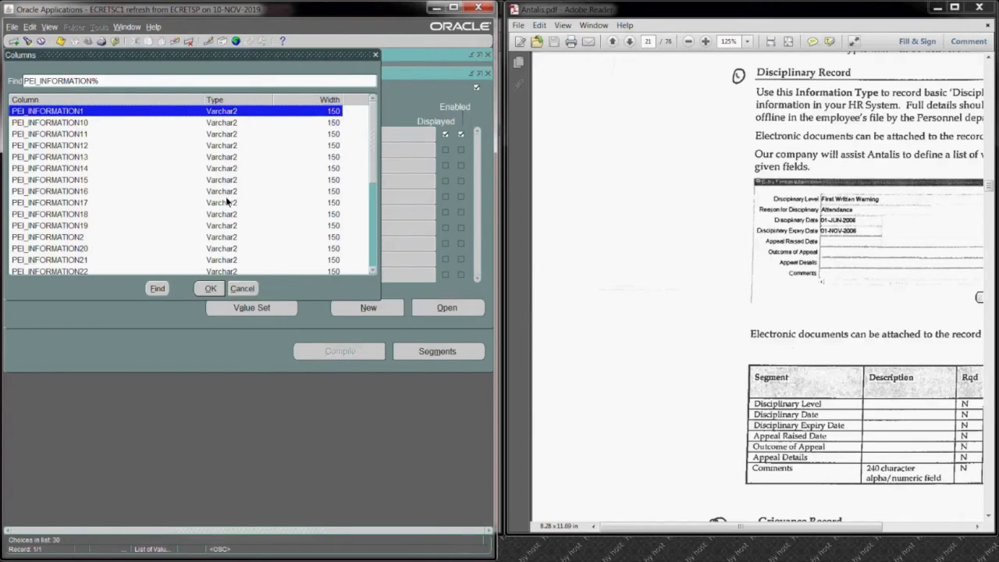
key(Return)
key(Tab)
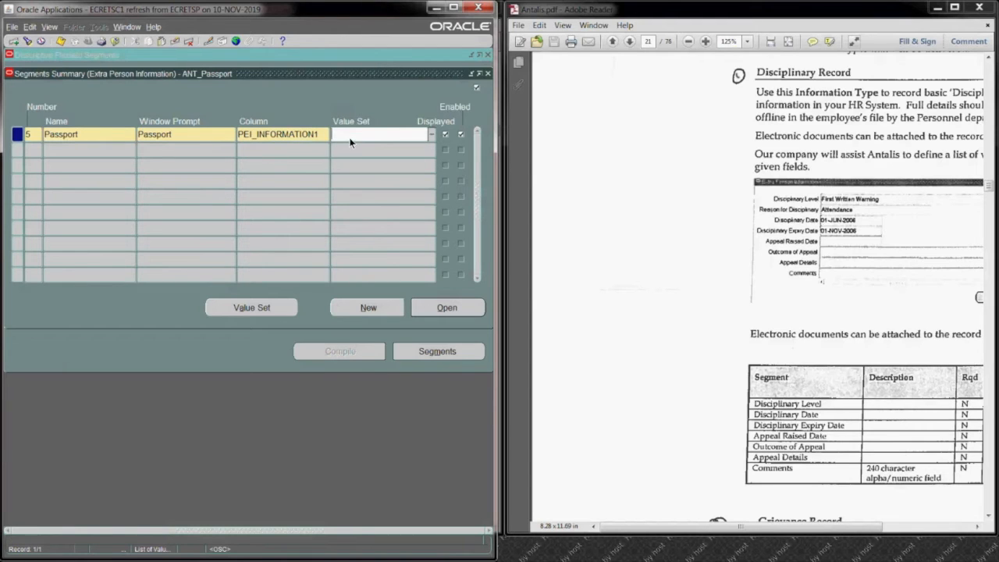
Step: Make the Passport segment not required, set its display size to 30, save it, and close its details
click(446, 308)
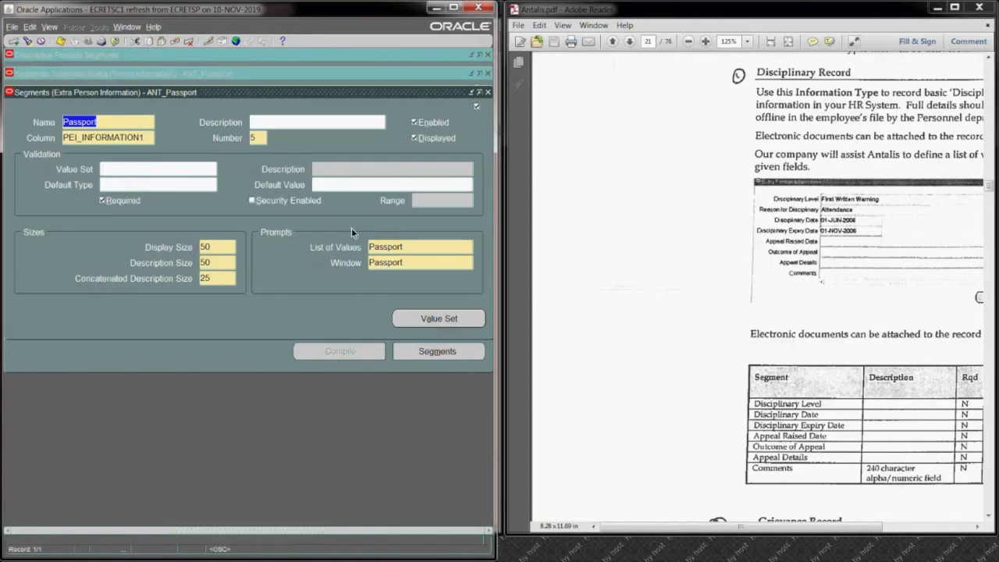
click(101, 201)
click(212, 248)
text(3)
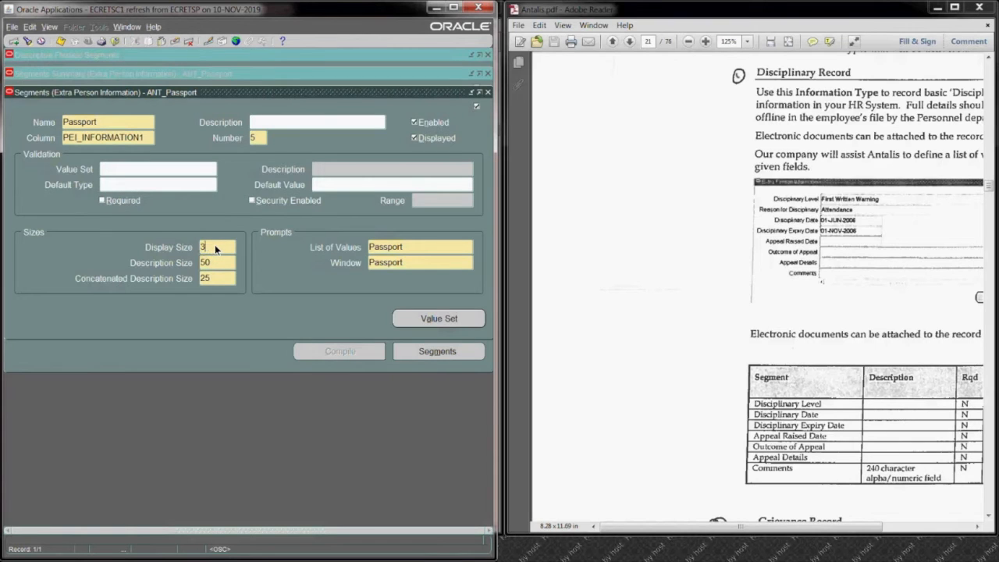
text(0)
click(56, 41)
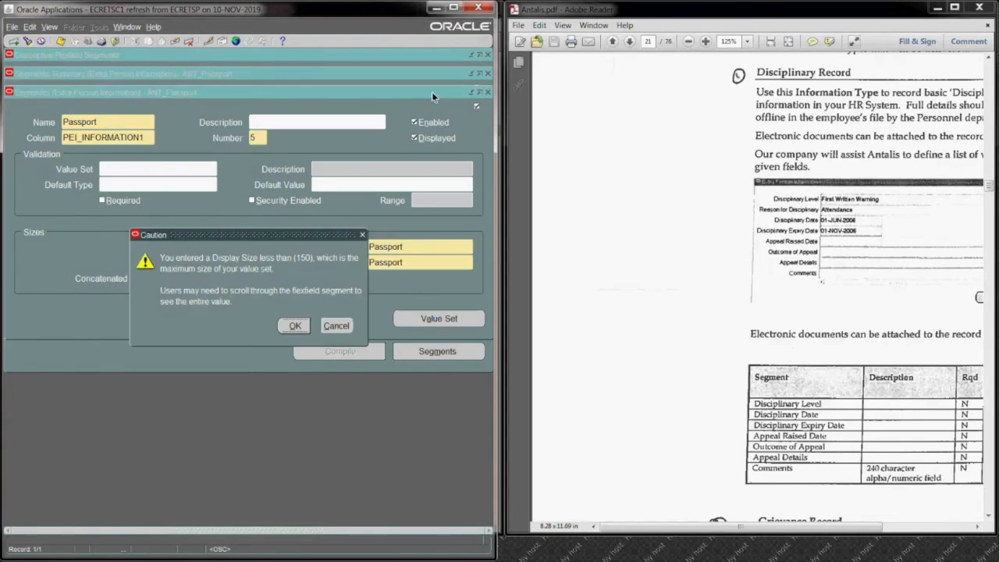
click(296, 327)
click(487, 93)
Step: Add a second segment numbered 10 with the name and window prompt Date, leaving its detail form without a column
click(107, 146)
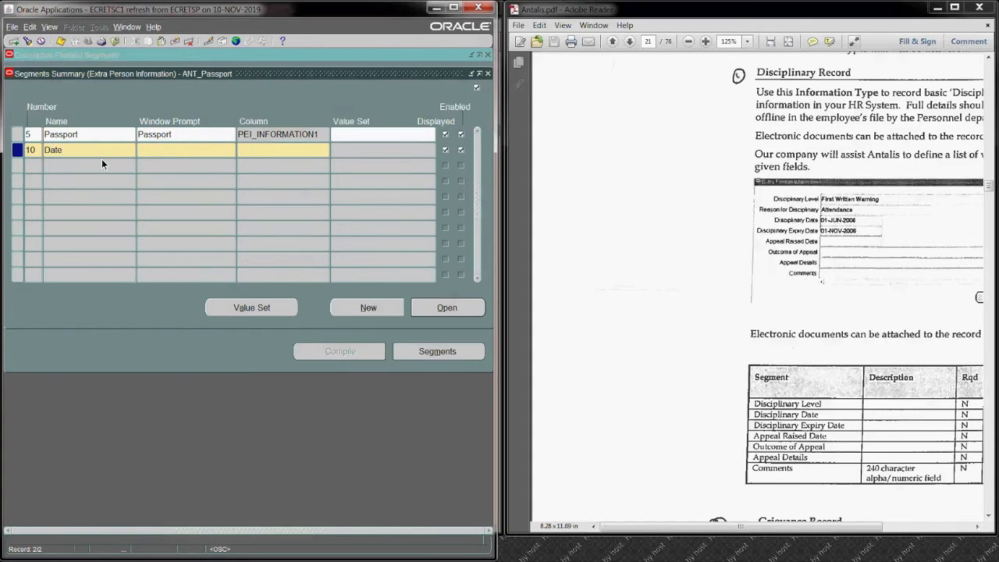
key(Tab)
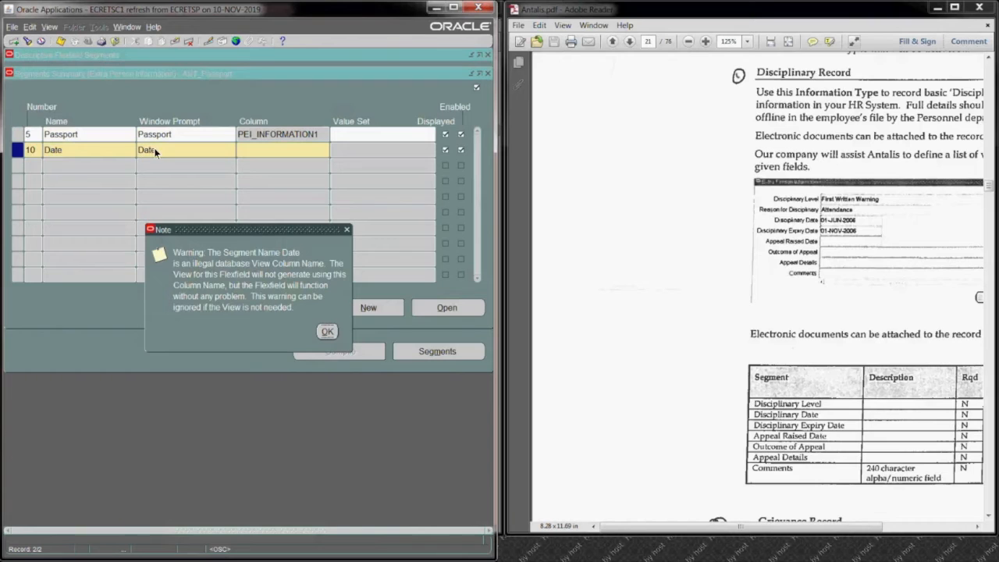
click(326, 333)
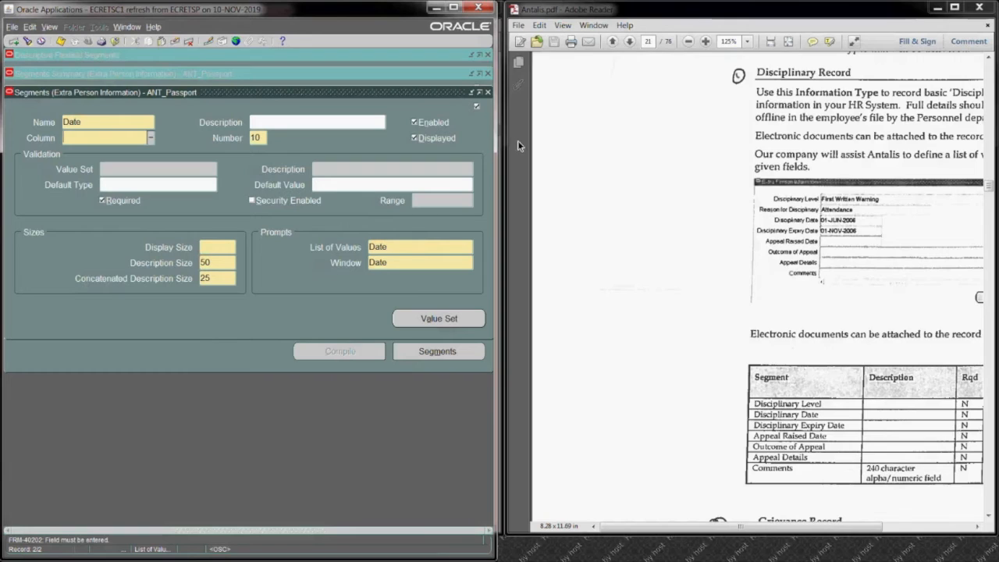
click(487, 92)
Step: Rename segment 10 to Passport Date and give its window prompt the same text
double_click(75, 150)
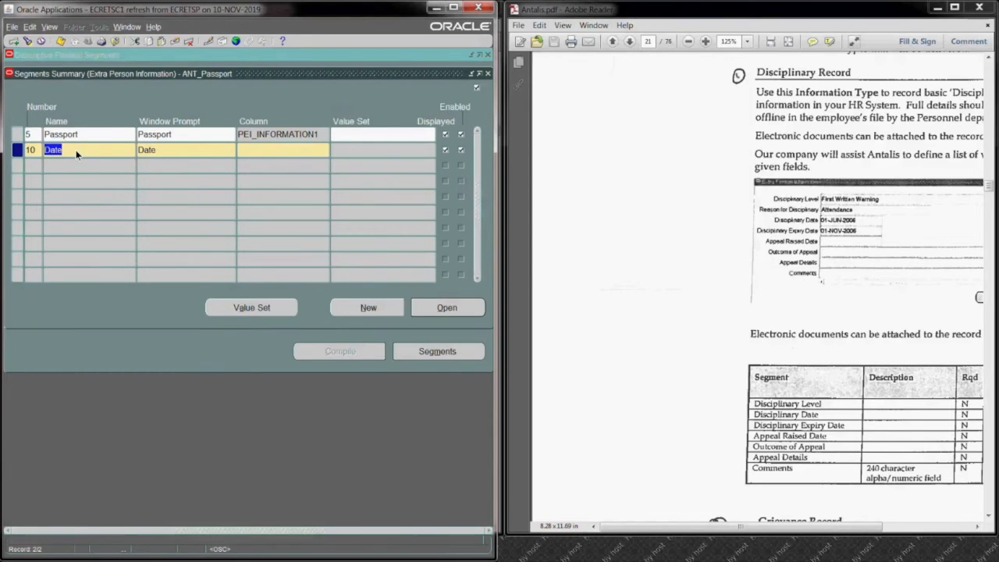
text(Passport)
double_click(187, 150)
triple_click(119, 151)
key(ctrl+c)
double_click(169, 151)
key(ctrl+v)
Step: Assign column PEI_INFORMATION2 to the Passport Date segment
click(308, 155)
text(pei)
key(Tab)
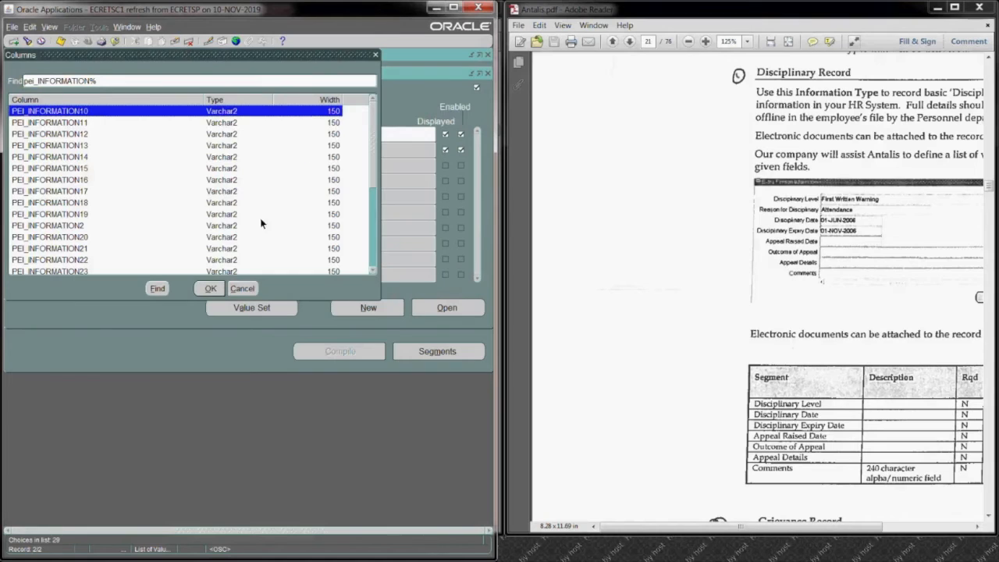
click(118, 226)
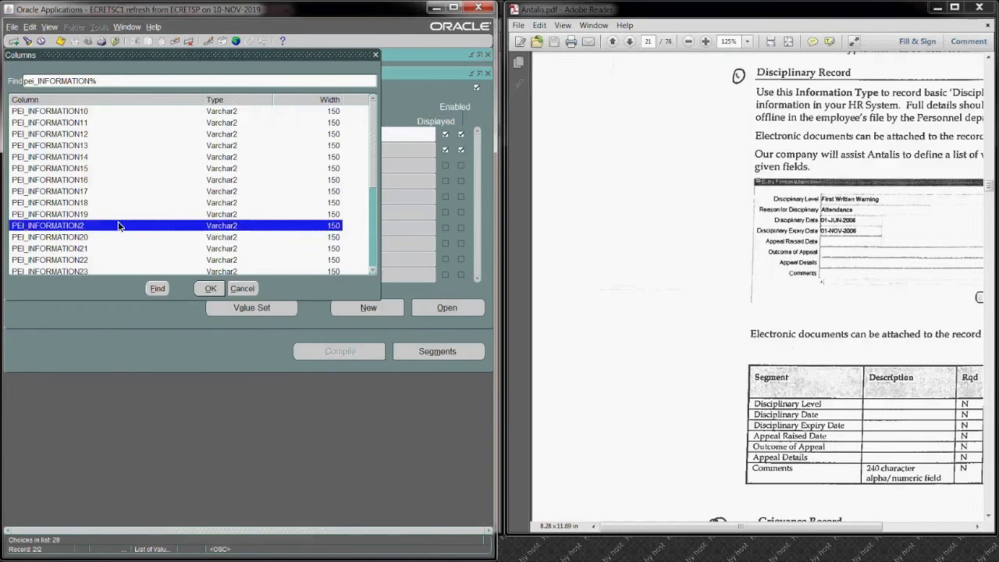
click(216, 288)
Step: Check the Passport Date segment's details, and assign it the FND_STANDARD_DATE value set found with fnd%date%
click(434, 309)
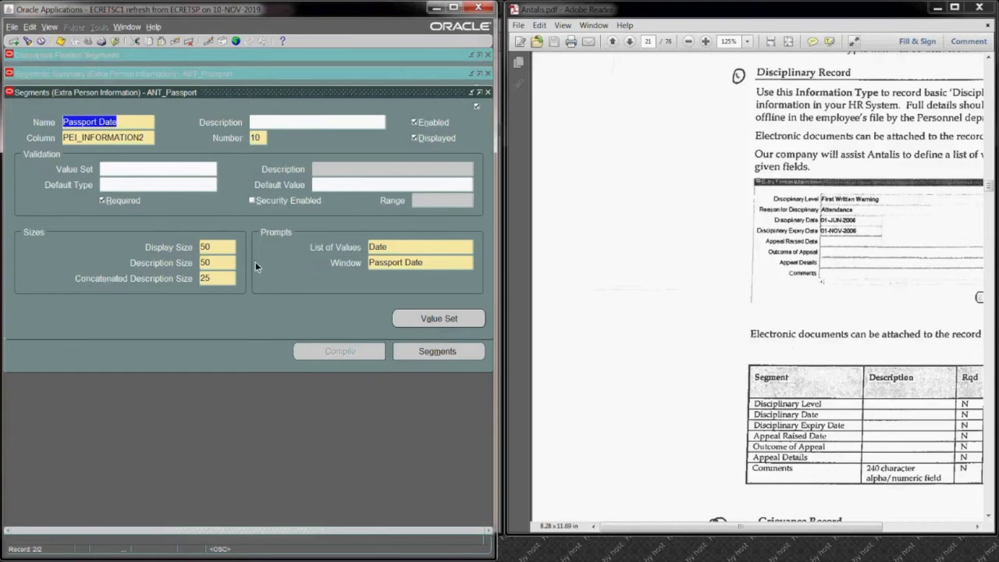
click(342, 154)
text(fnd)
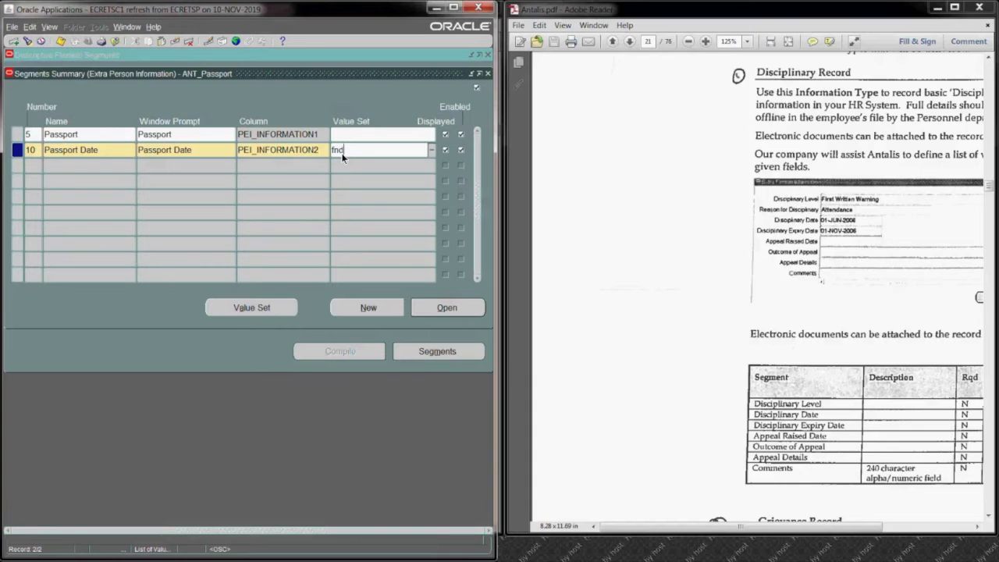
text(%date%)
key(Tab)
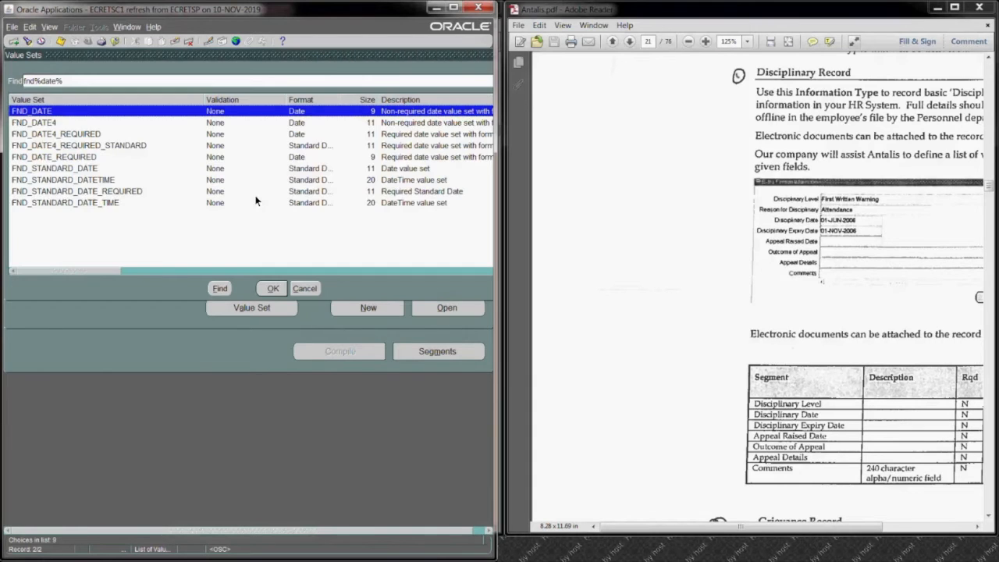
click(173, 167)
click(273, 288)
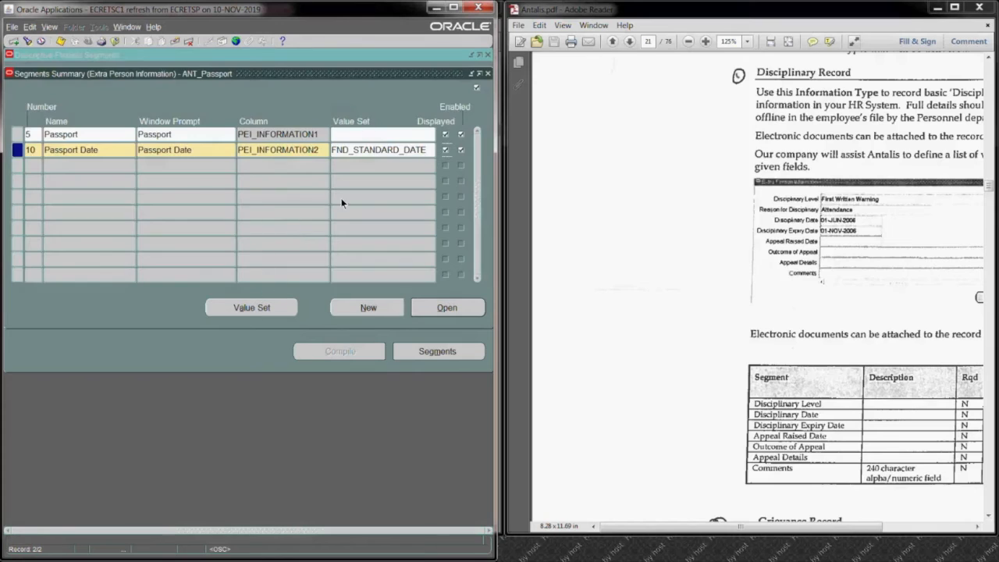
Step: Make the Passport Date segment optional, save it, and return to the list of context values
click(453, 307)
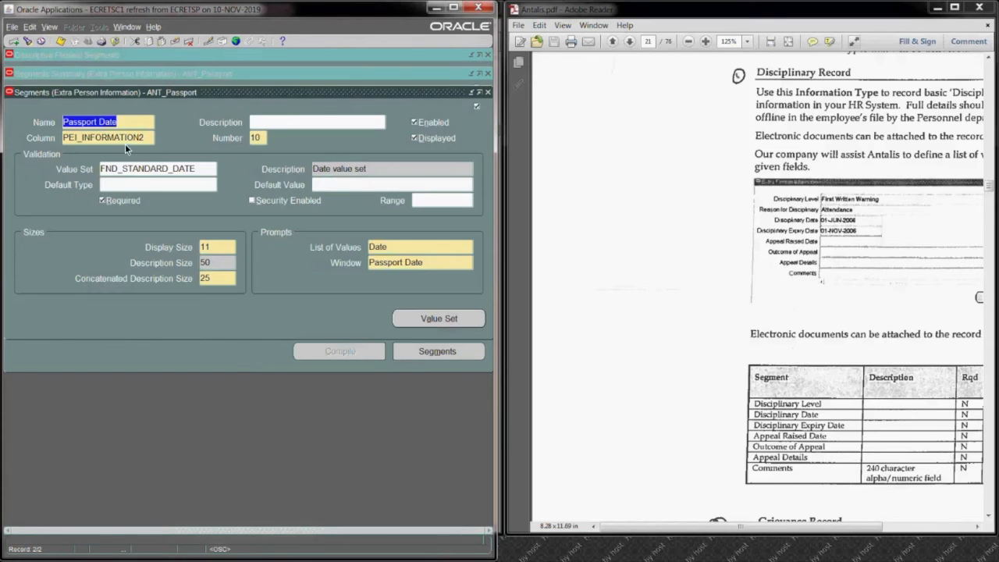
click(102, 201)
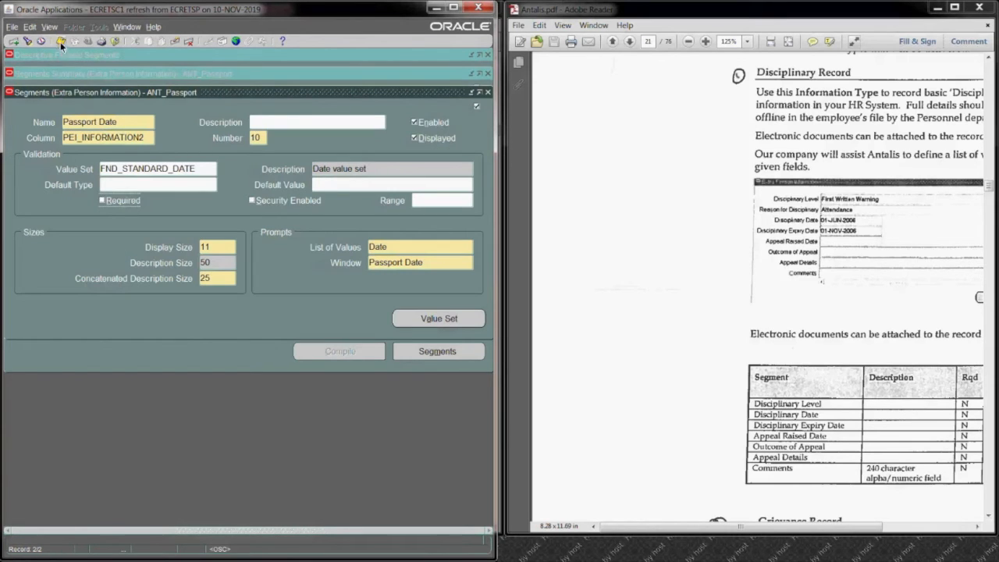
key(ctrl+s)
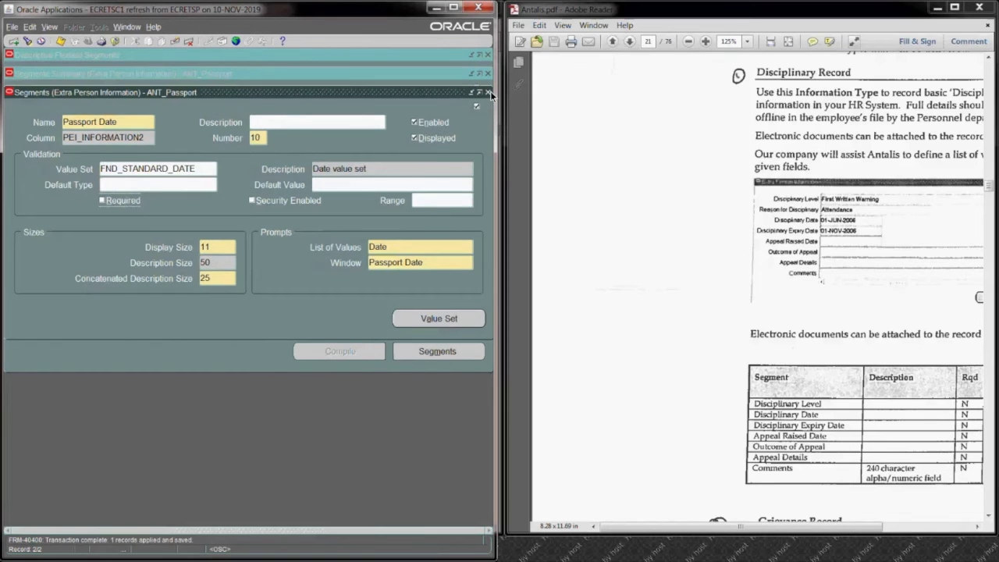
click(489, 92)
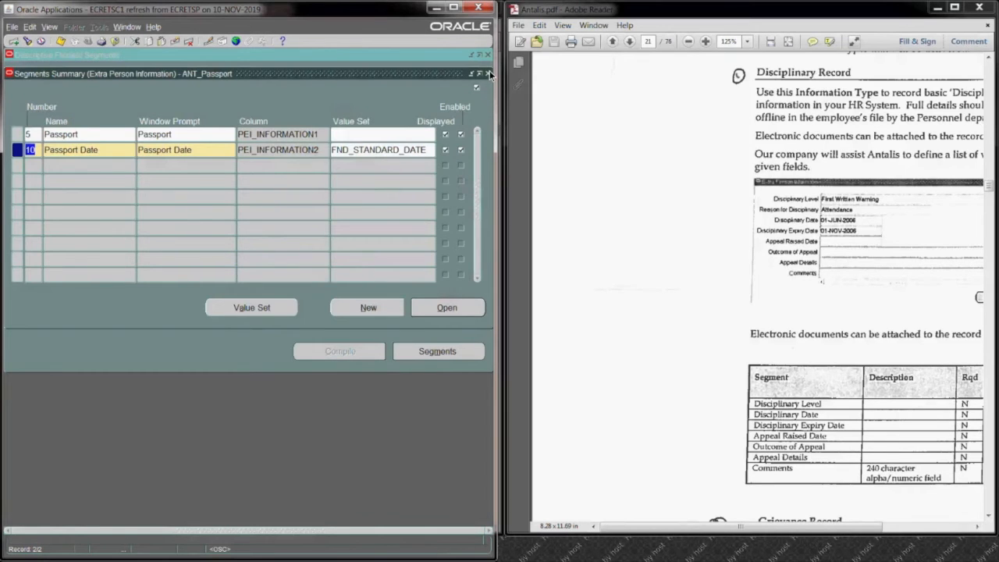
click(488, 73)
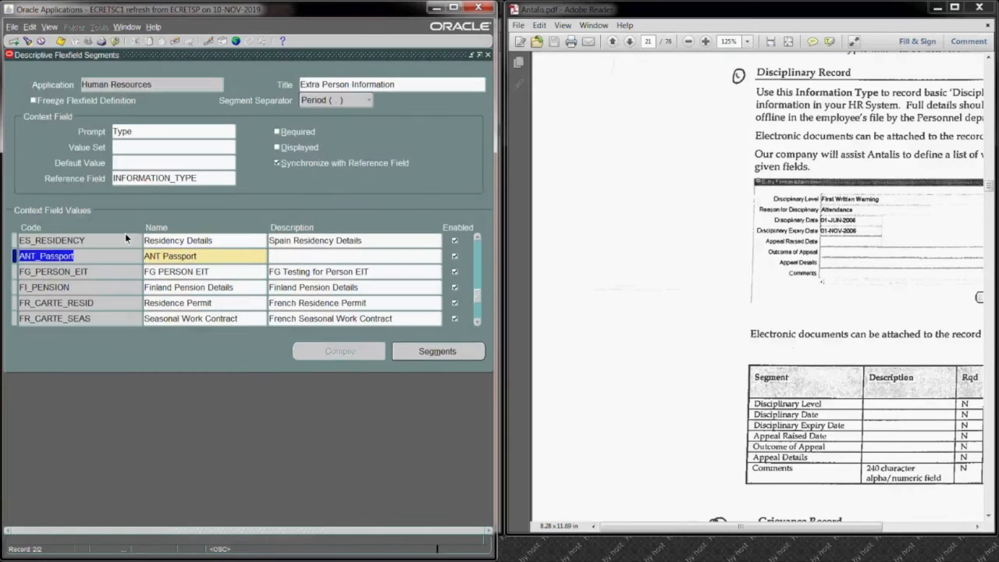
Step: Add a new context value below ANT_Passport with ANT Work Permit as both code and name
click(13, 42)
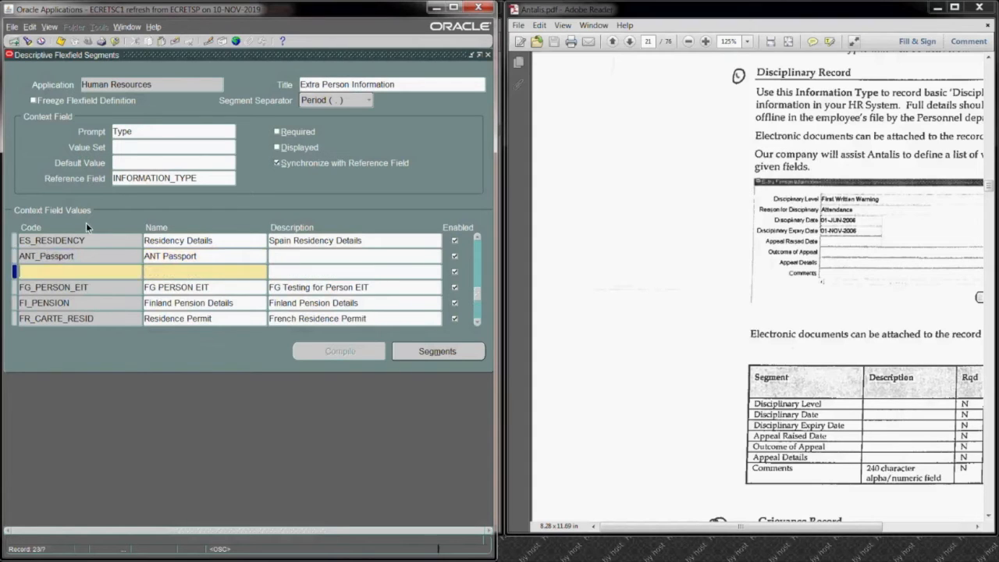
text(ANT Work Permit)
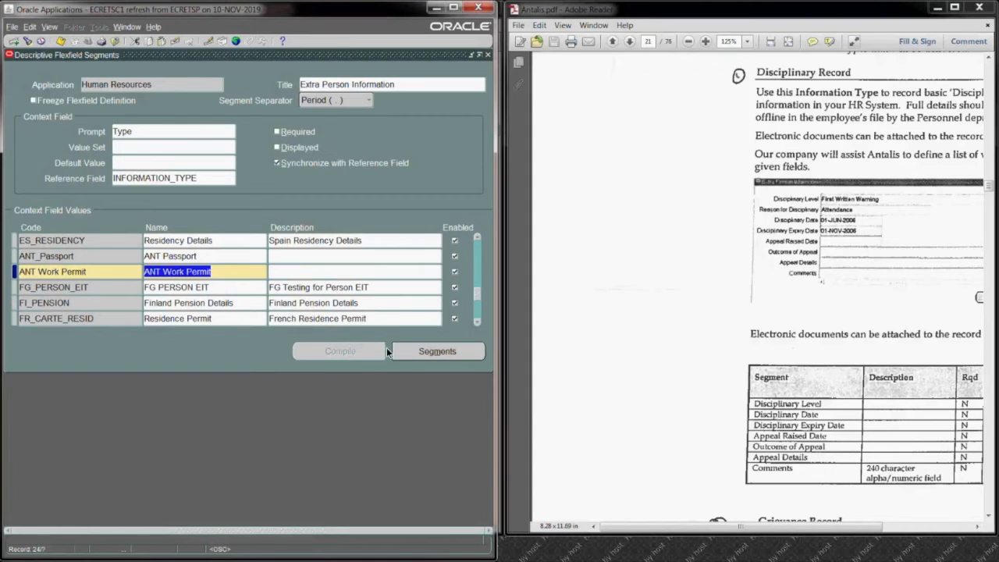
Step: Add segment 5 named Work Permit to the ANT Work Permit context, with window prompt Work Permit Type and column PEI_INFORMATION1
click(430, 353)
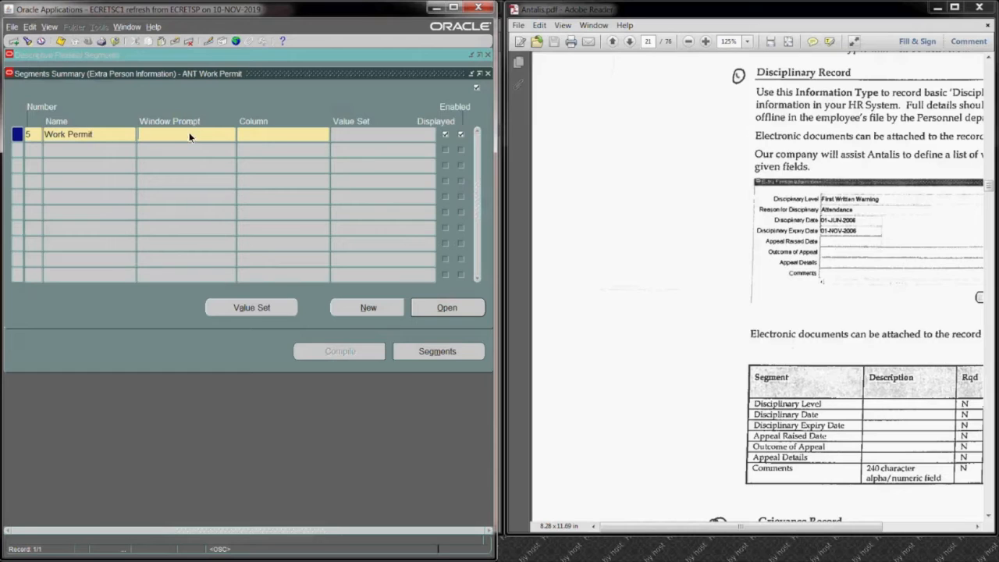
key(Tab)
click(213, 136)
click(310, 135)
text(p)
key(Tab)
click(210, 288)
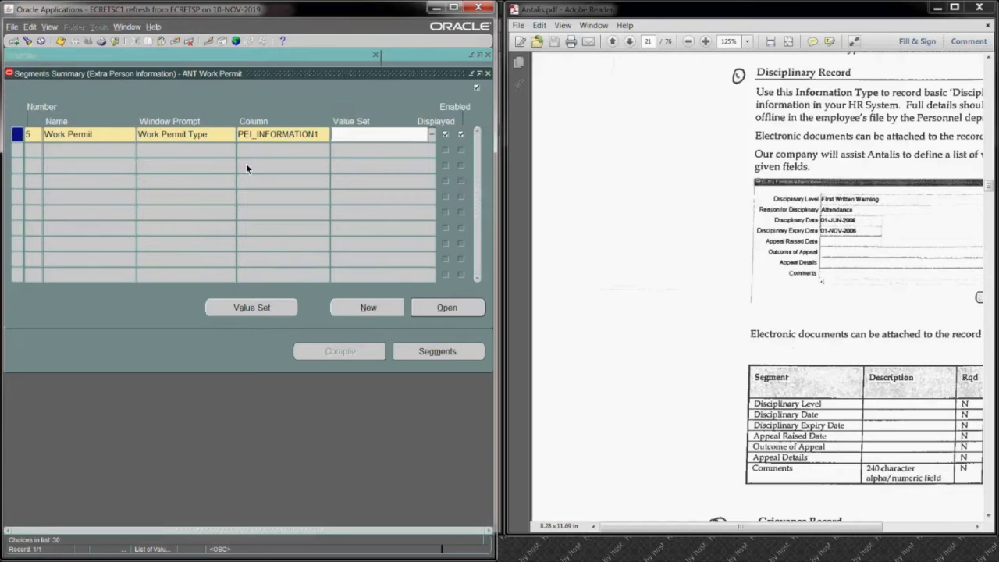
Step: Make the Work Permit segment optional with a display size of 30, and save it, accepting the size caution
click(422, 307)
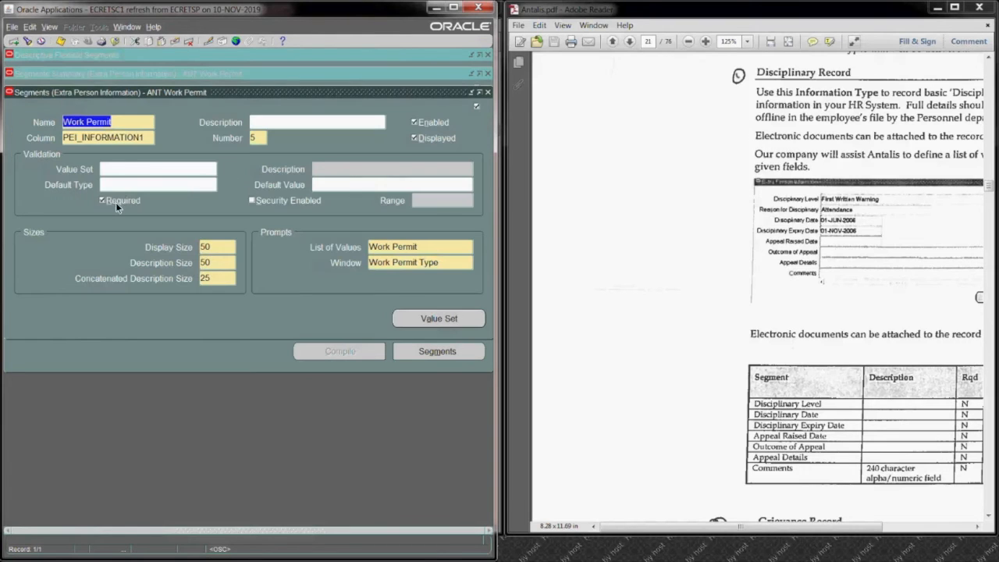
click(116, 203)
double_click(222, 245)
text(30)
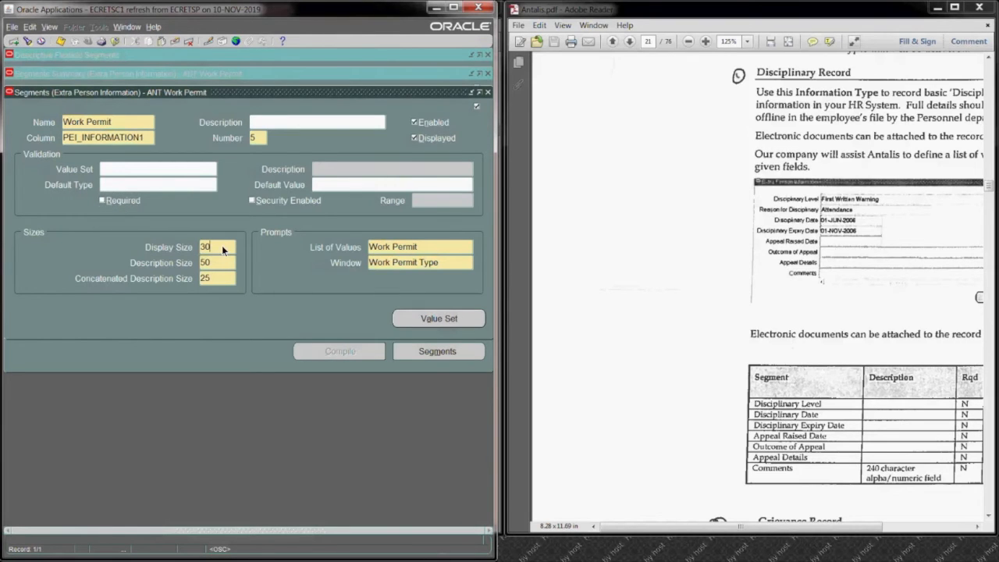
click(58, 44)
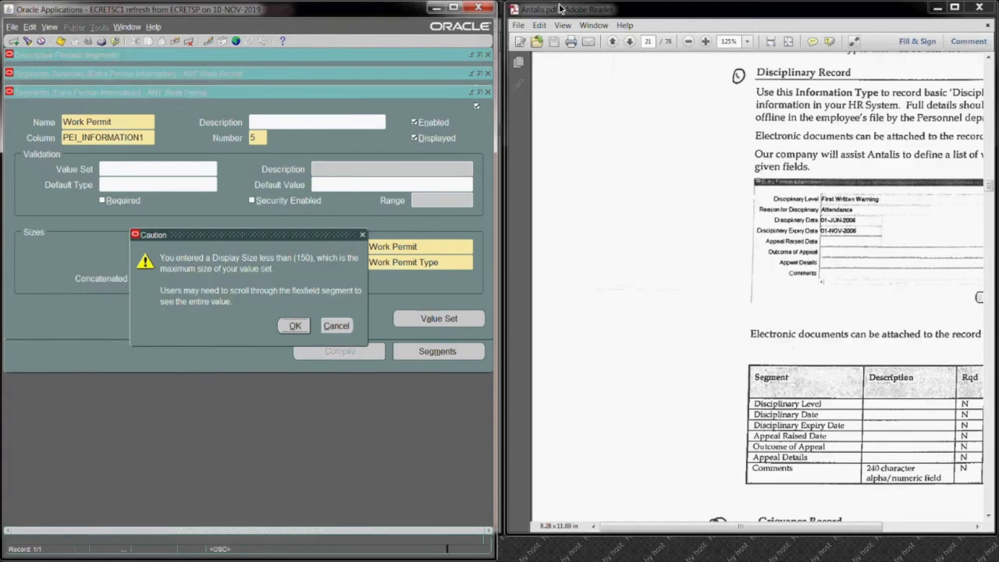
click(295, 326)
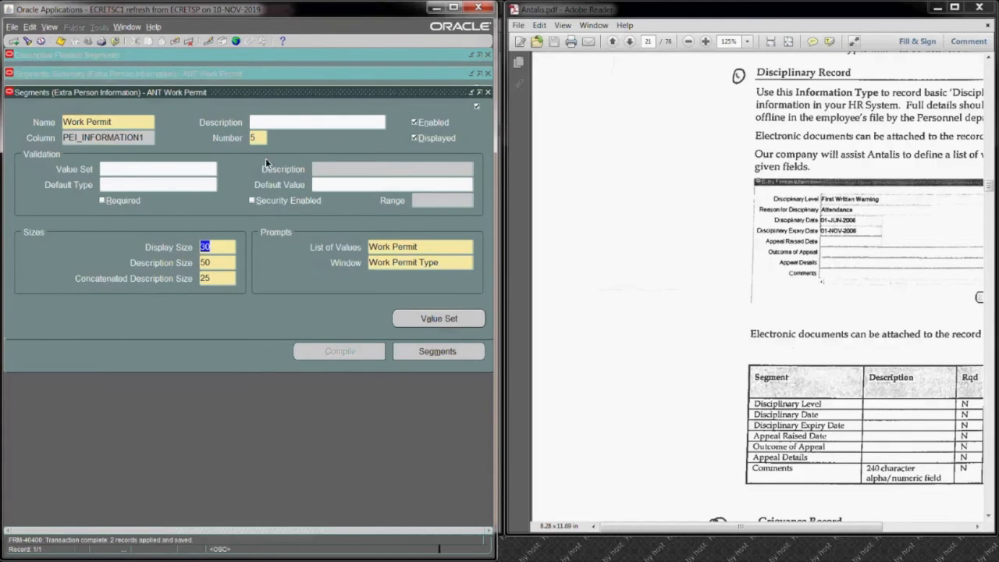
click(487, 92)
Step: Add segment 10 with name and window prompt Work Permit Date, assigned to column PEI_INFORMATION2
click(56, 149)
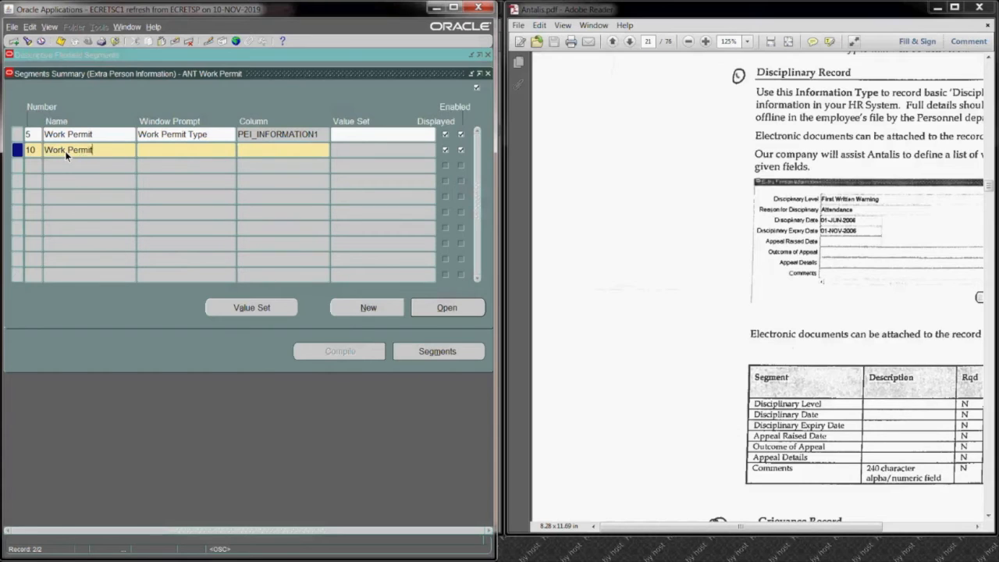
text(Date)
key(Tab)
key(Tab)
text(p)
key(Tab)
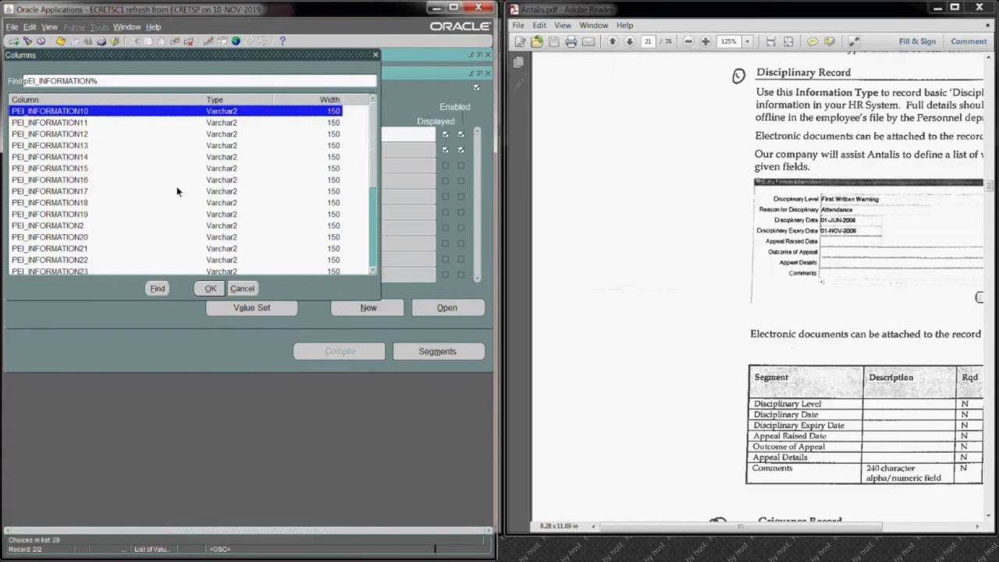
click(96, 226)
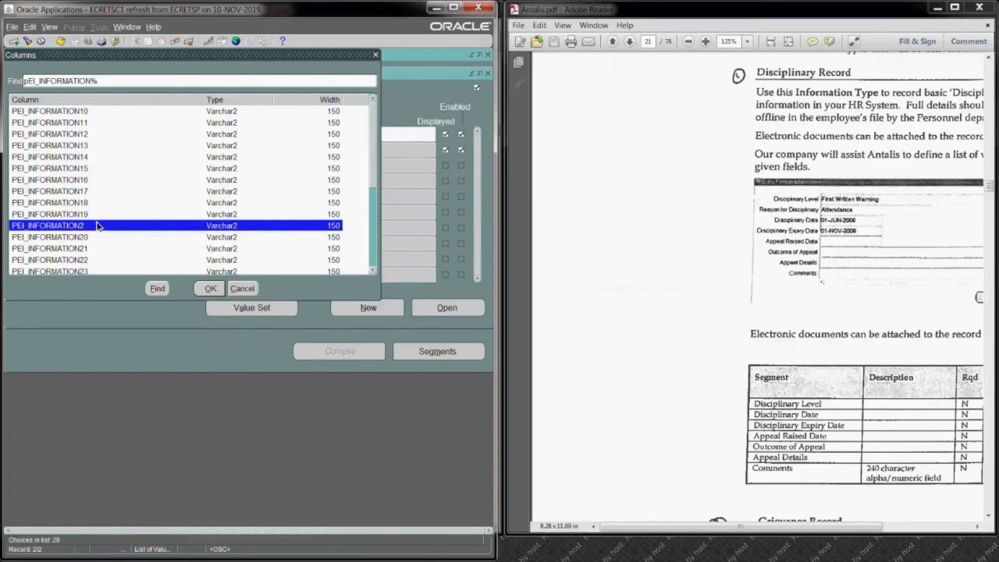
click(209, 288)
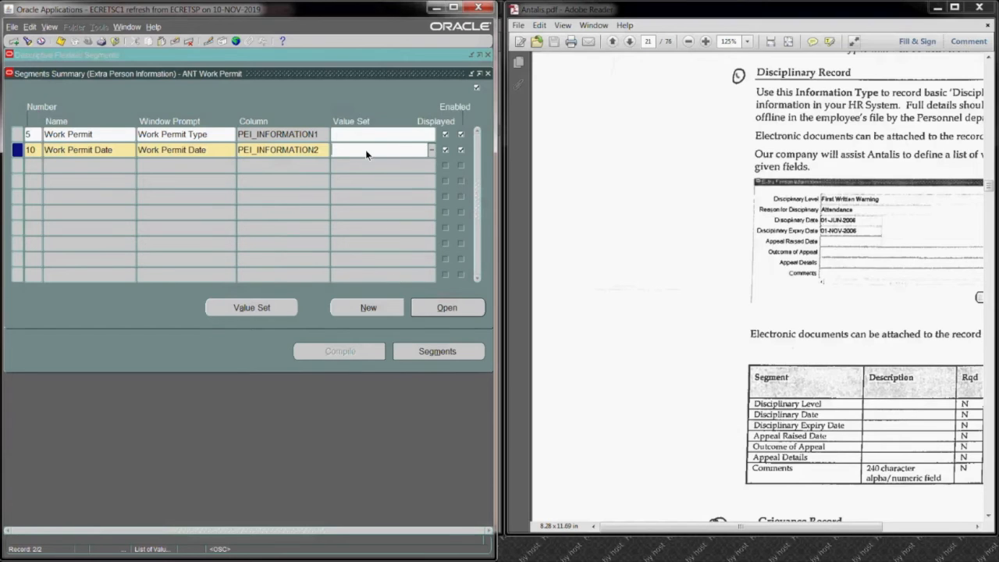
Step: Search value sets for fnd%date% and assign FND_STANDARD_DATE to the Work Permit Date segment
text(fnd%date%)
key(Tab)
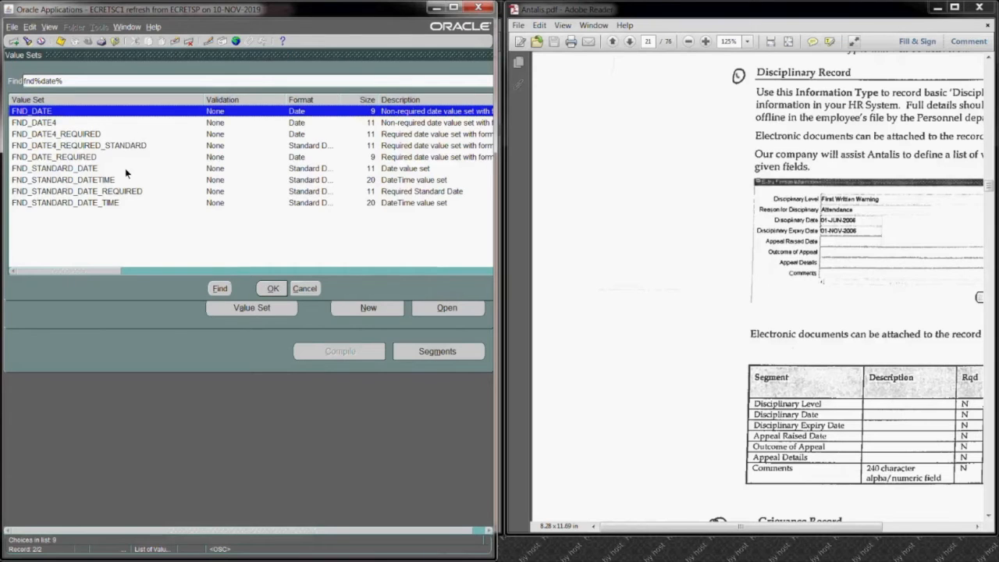
click(125, 168)
click(277, 286)
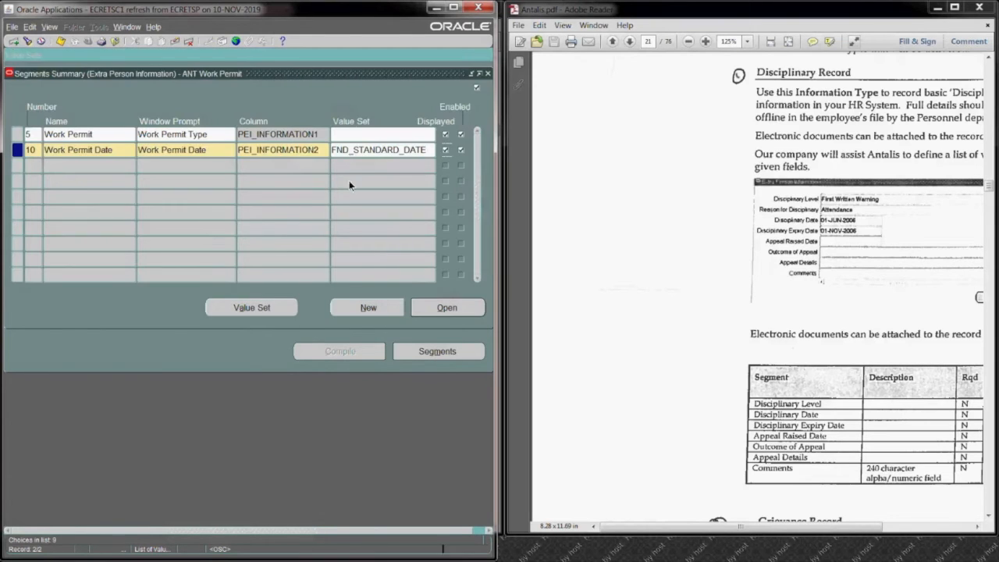
Step: Make the Work Permit Date segment optional, save it despite the prompt-length caution, and return to the context values
click(434, 308)
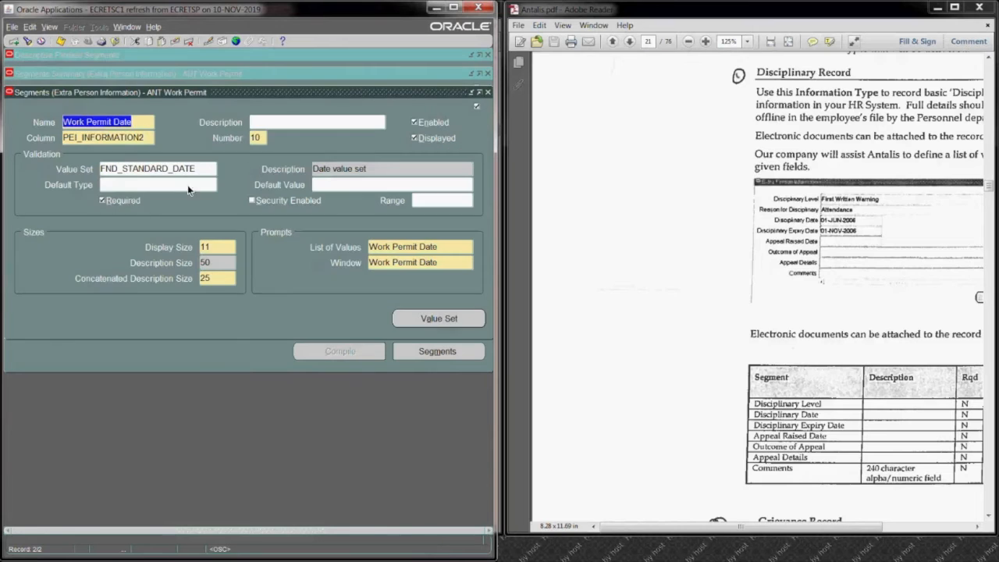
click(102, 200)
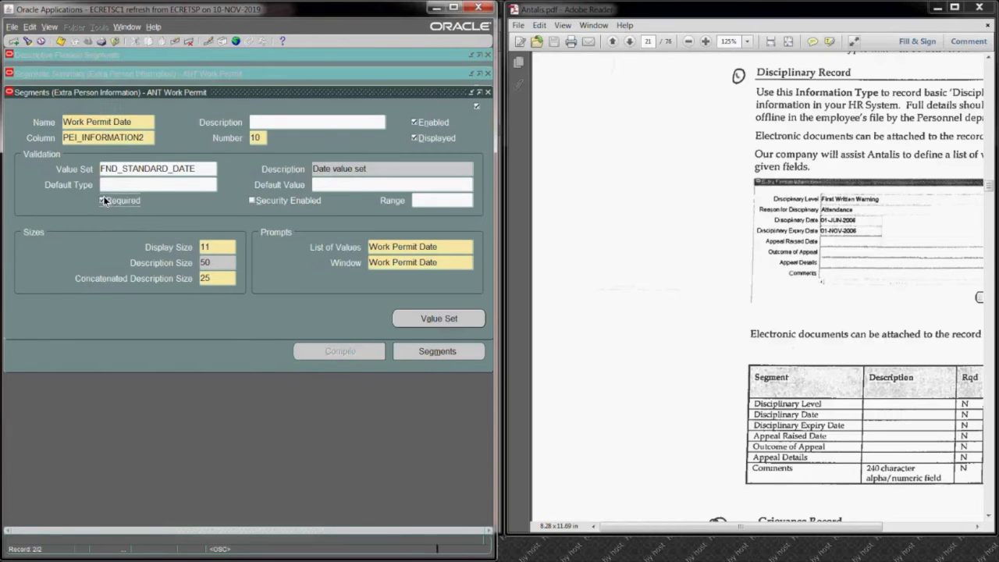
click(57, 41)
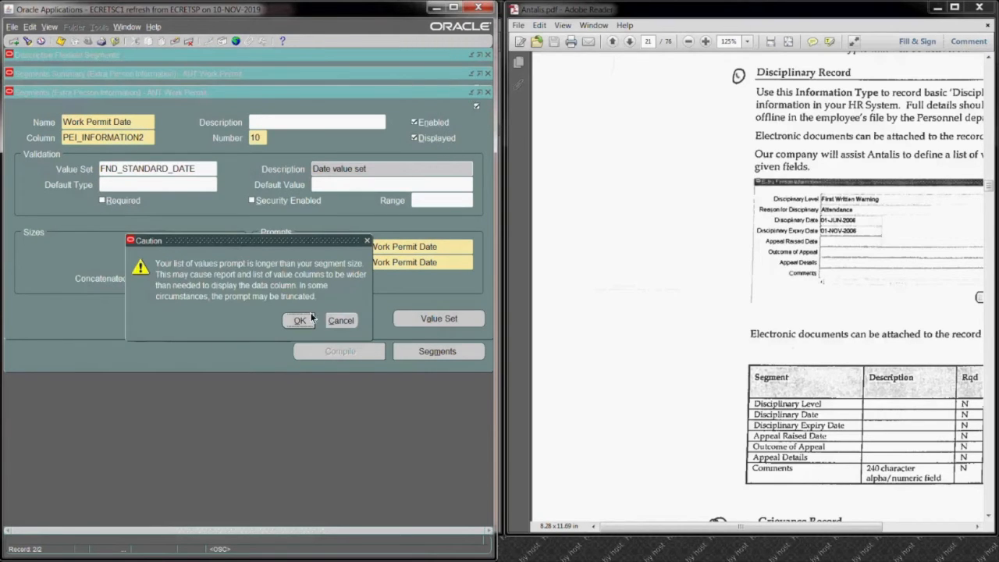
click(299, 320)
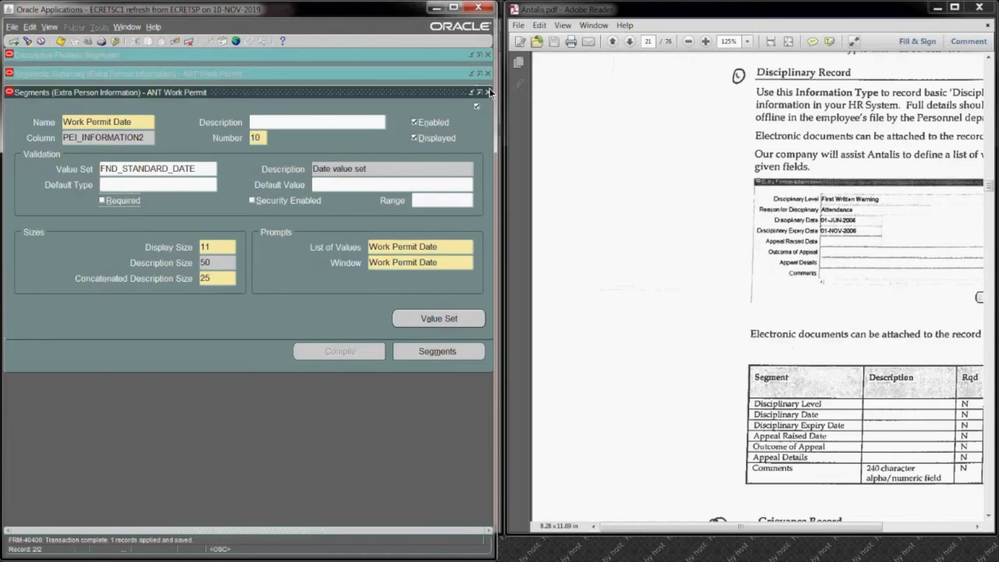
click(488, 91)
click(487, 74)
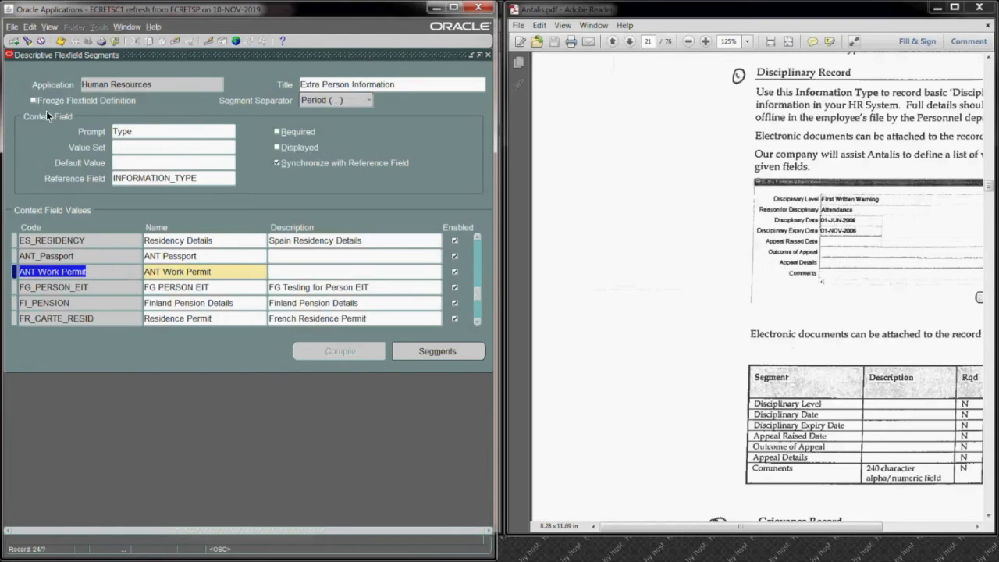
Step: Freeze and compile the Extra Person Information flexfield, acknowledge the messages, and close its definition
click(60, 40)
click(34, 100)
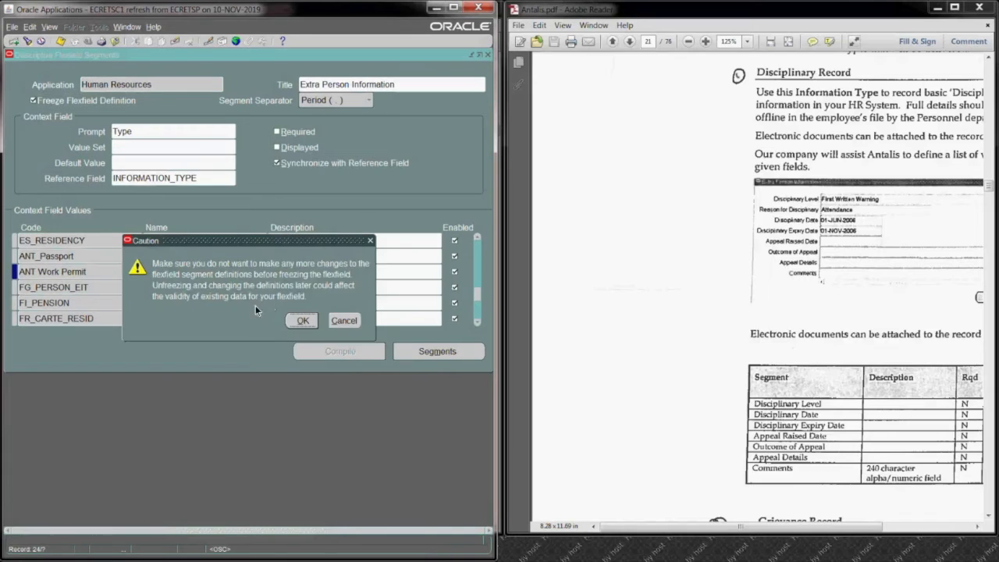
click(304, 321)
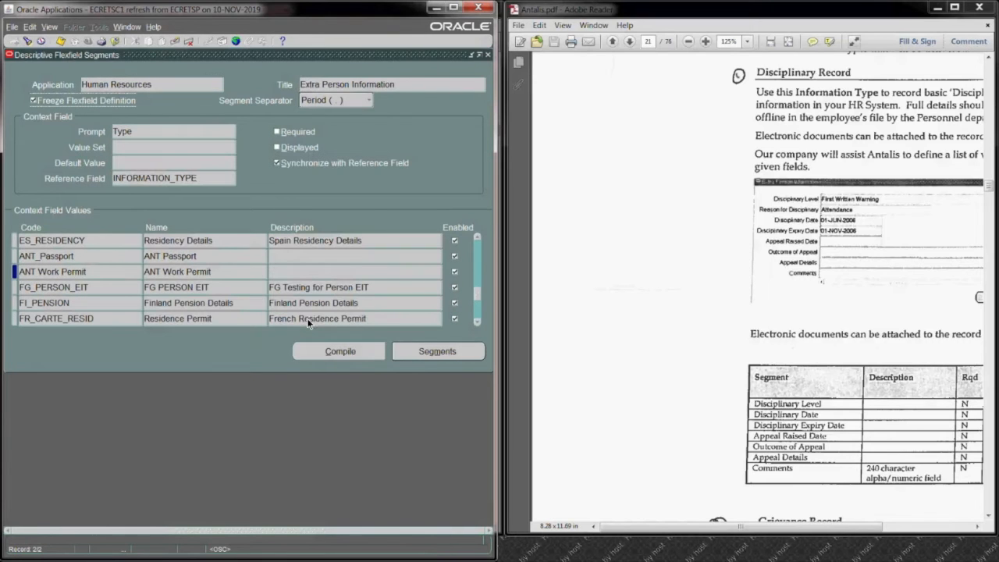
click(353, 351)
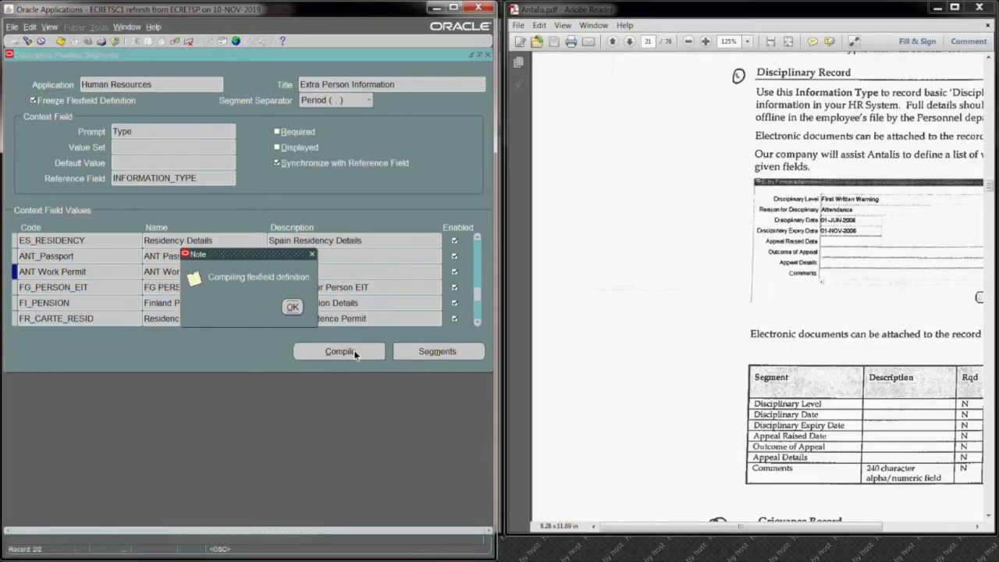
click(292, 306)
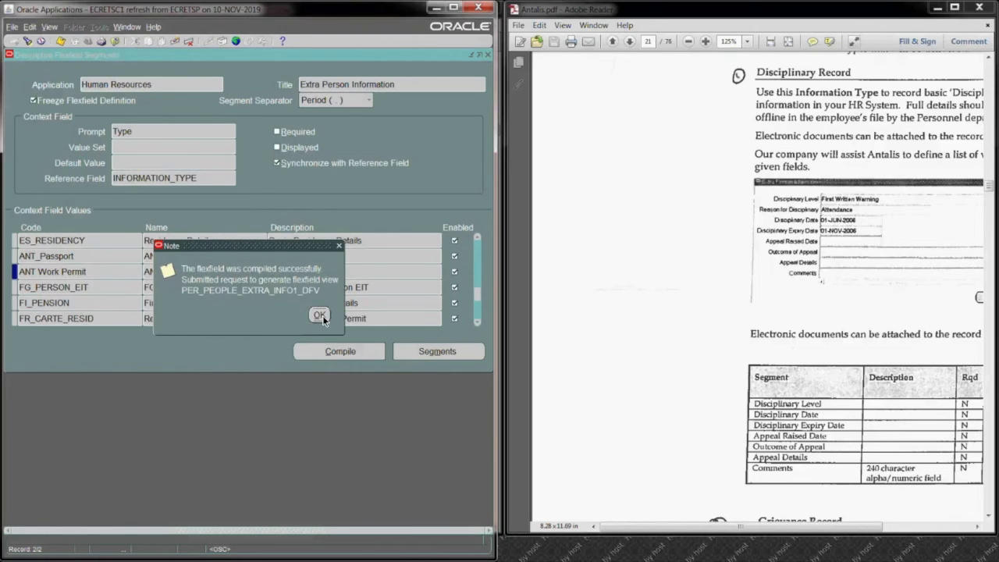
click(323, 316)
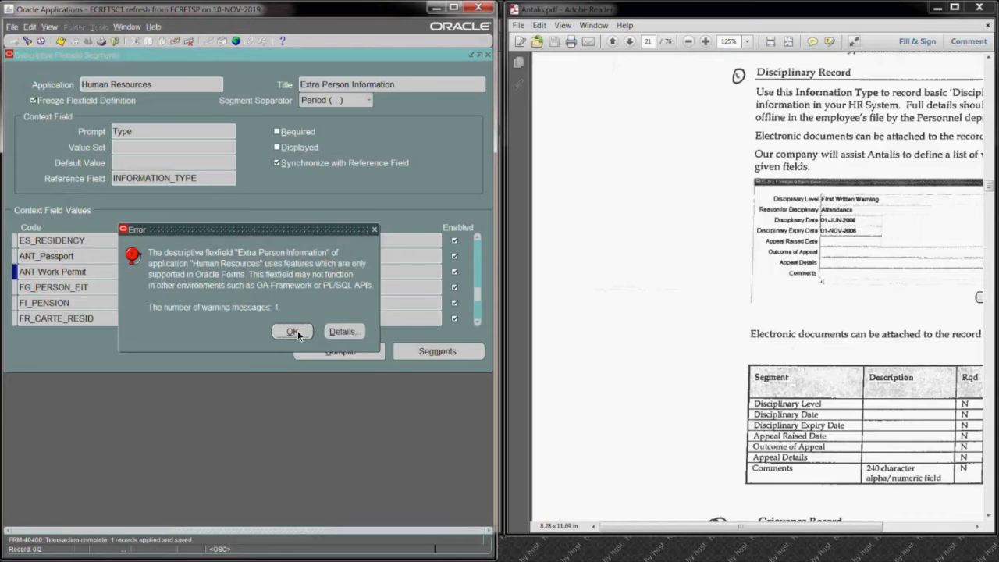
click(298, 330)
click(487, 54)
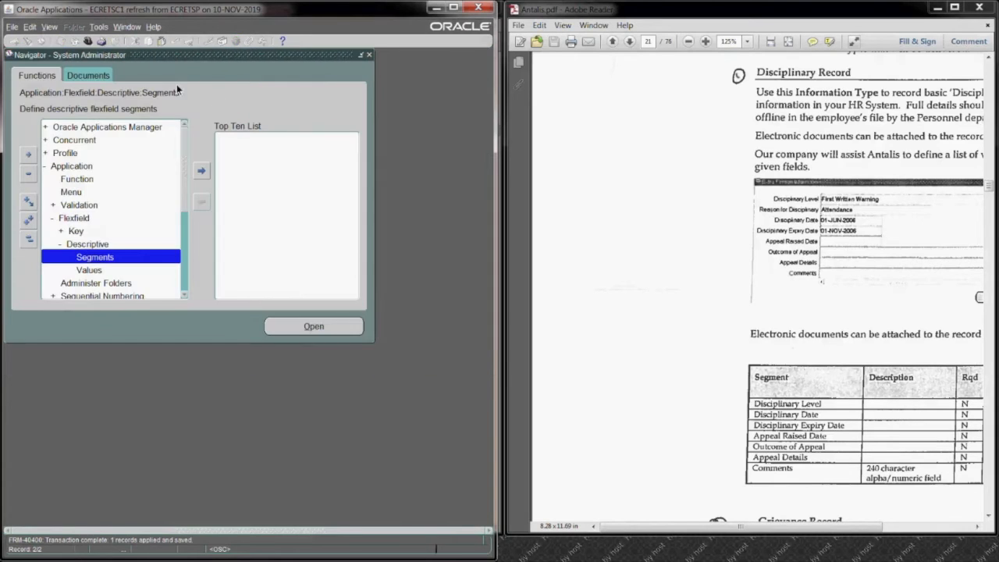
Step: Switch to the ANT BG Super User Manager responsibility and start submitting a new concurrent request
click(88, 41)
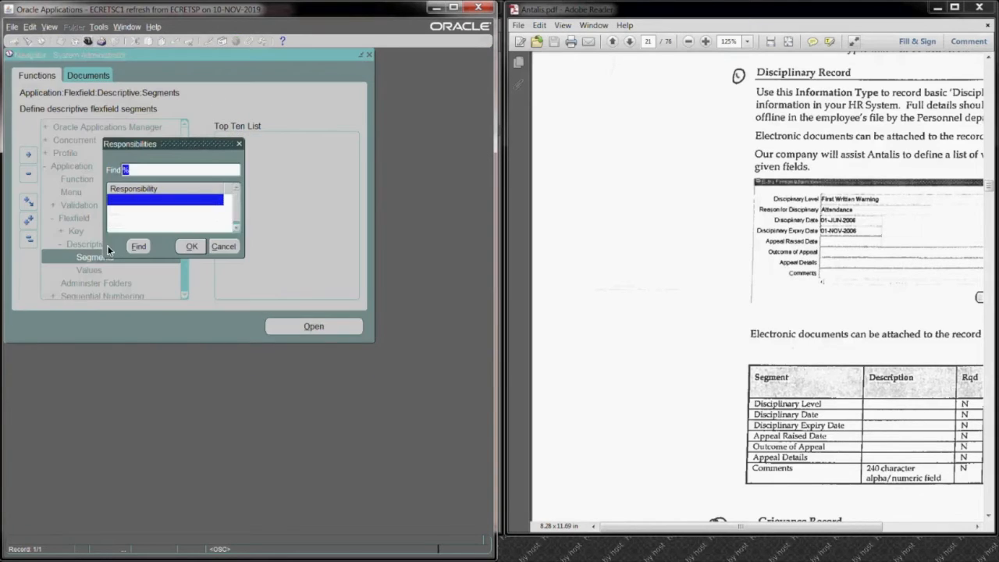
key(Return)
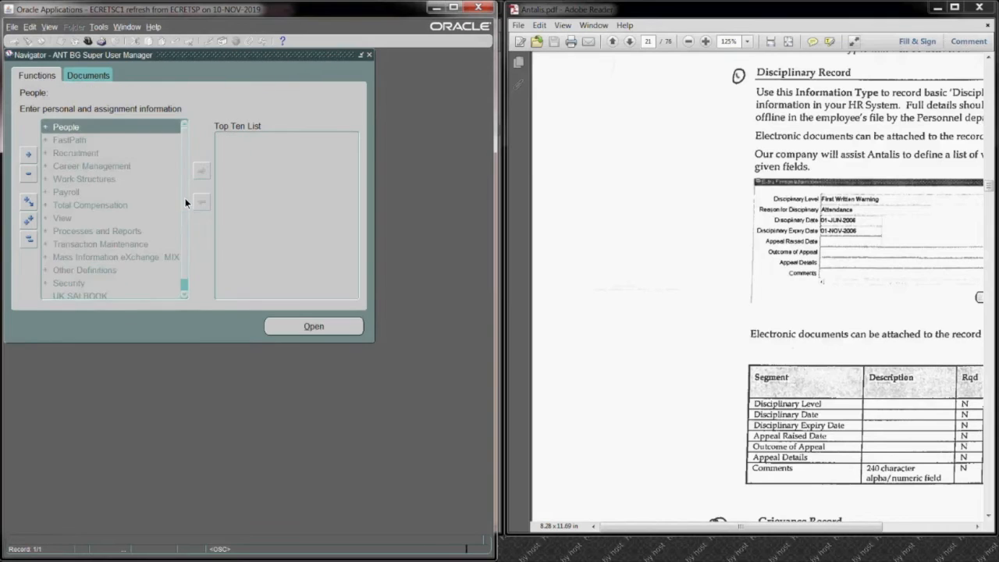
click(49, 28)
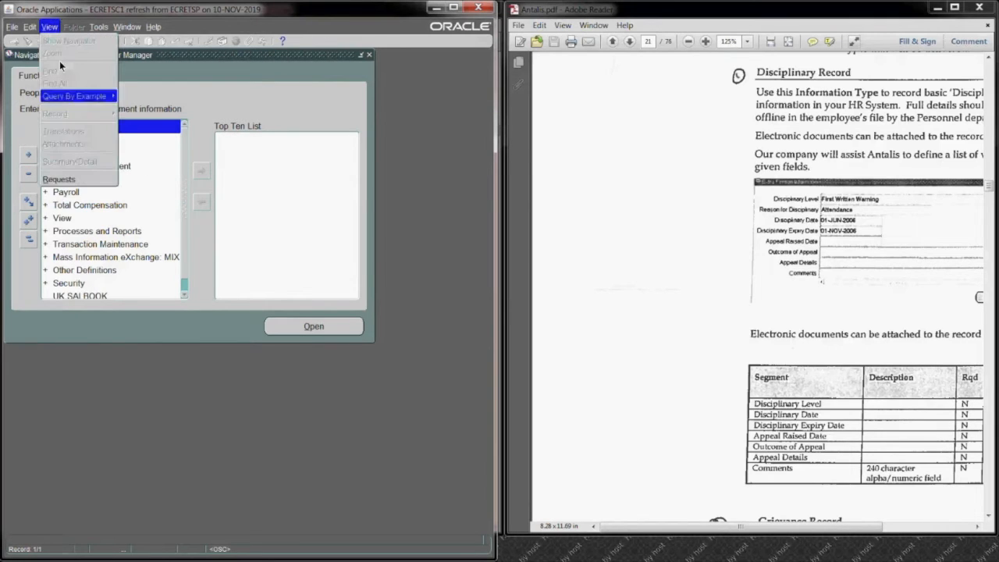
click(74, 179)
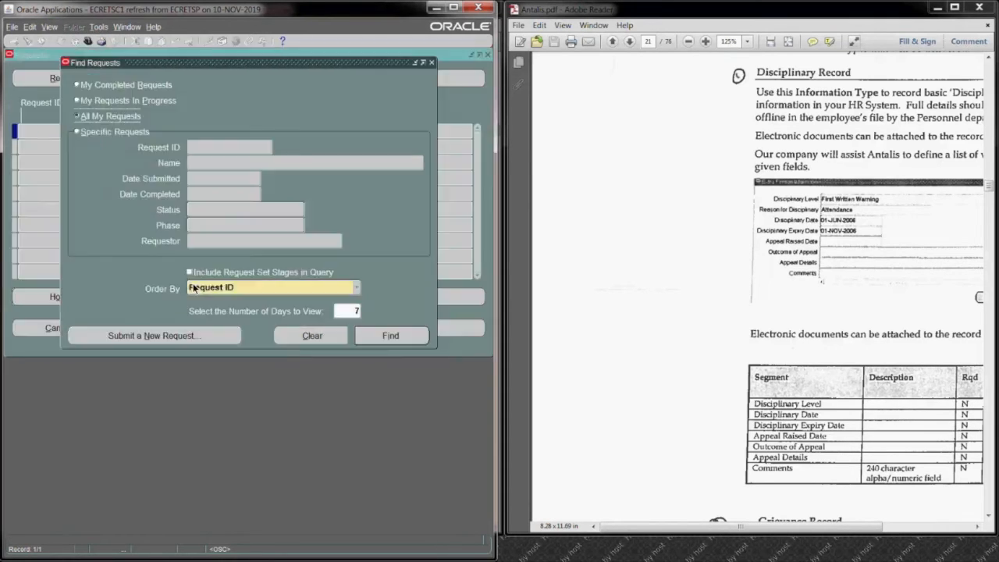
click(192, 336)
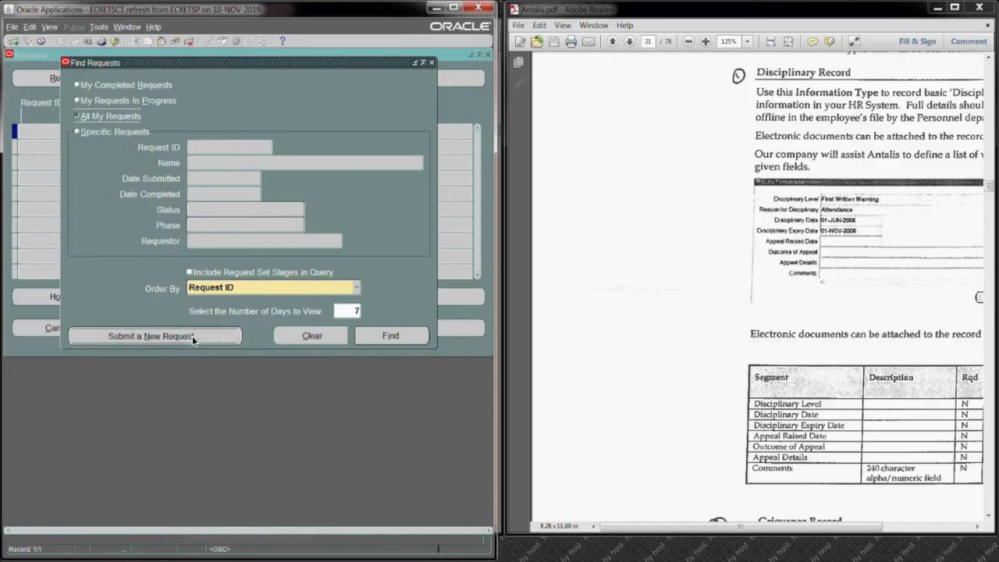
click(229, 276)
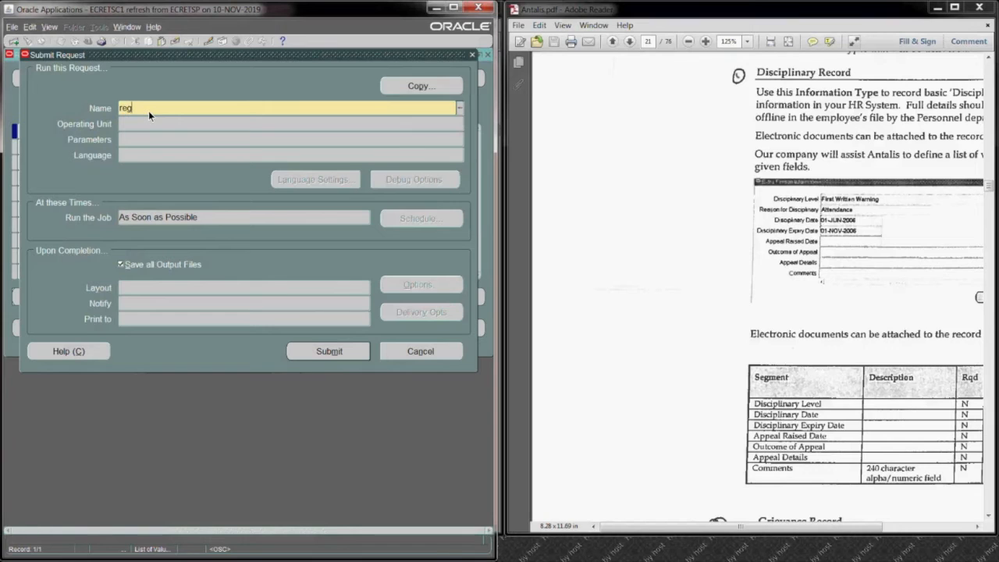
Step: Choose the Register Extra Information Types (EITs) request and set its table name parameter to PER_PEOPLE_INFO_TYPES
text(reg)
key(Tab)
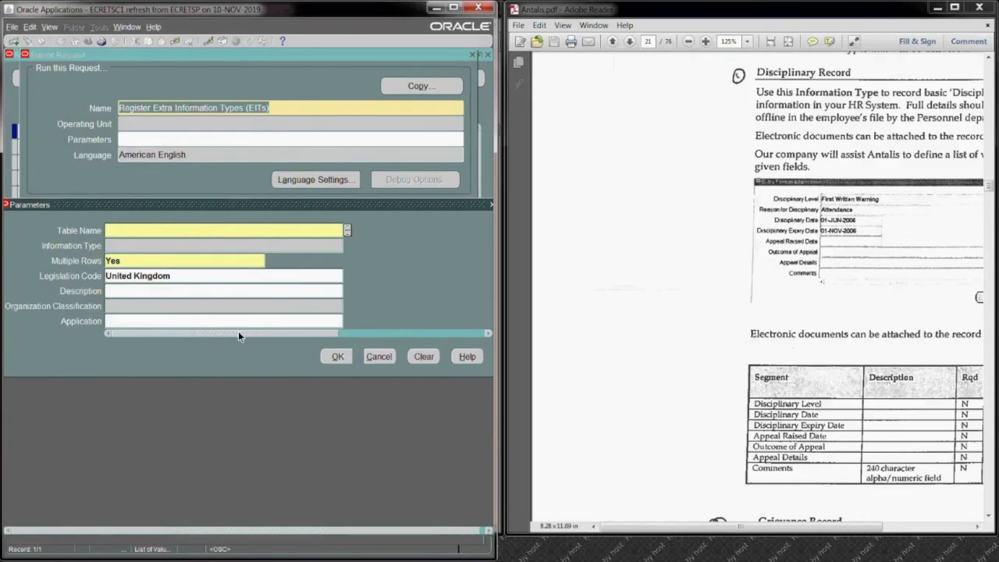
key(ctrl+l)
click(187, 269)
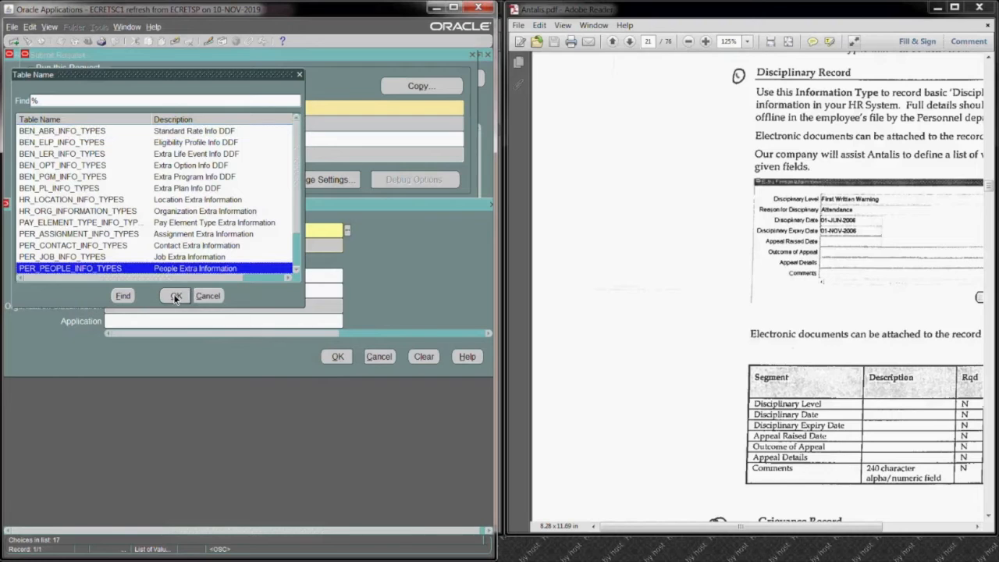
click(175, 297)
Step: Look up information types starting with ANT and choose ANT Passport, keeping Multiple Rows set to Yes
click(155, 249)
text(ant)
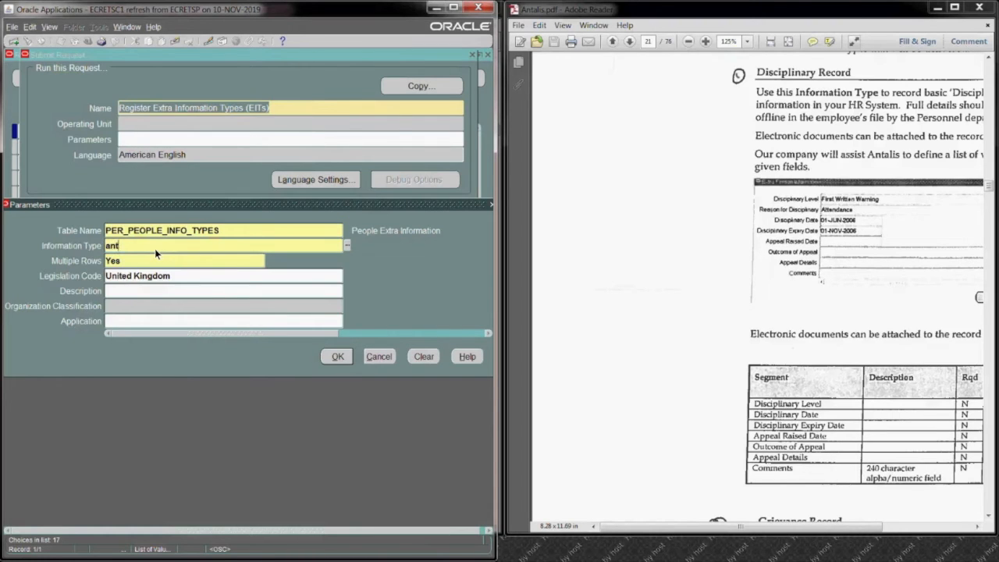
key(ctrl+l)
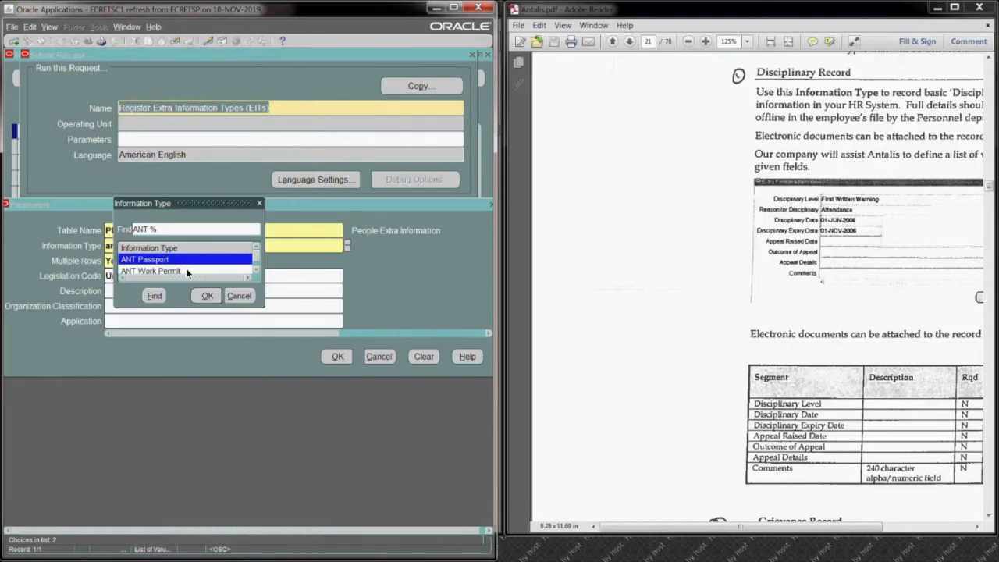
click(202, 296)
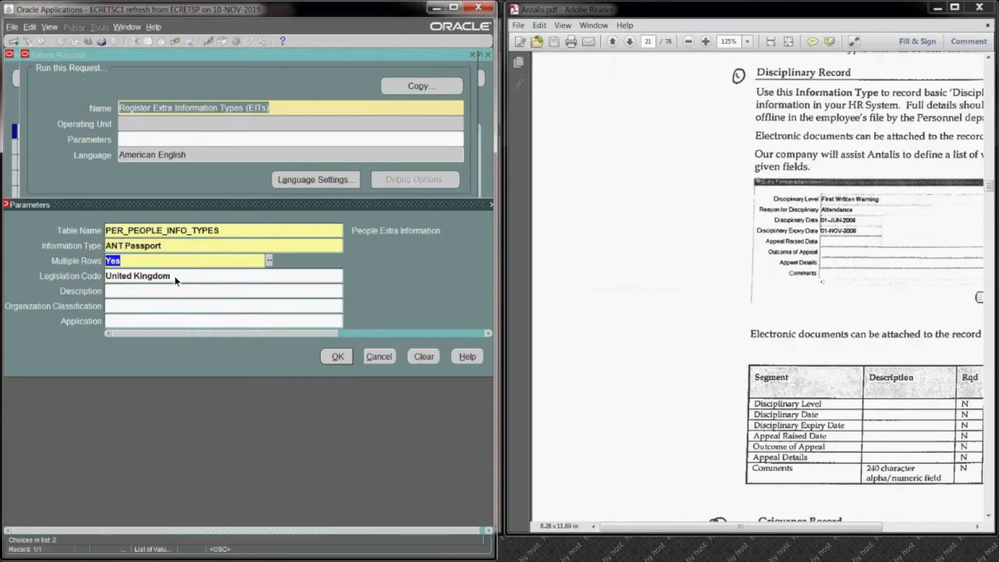
key(Tab)
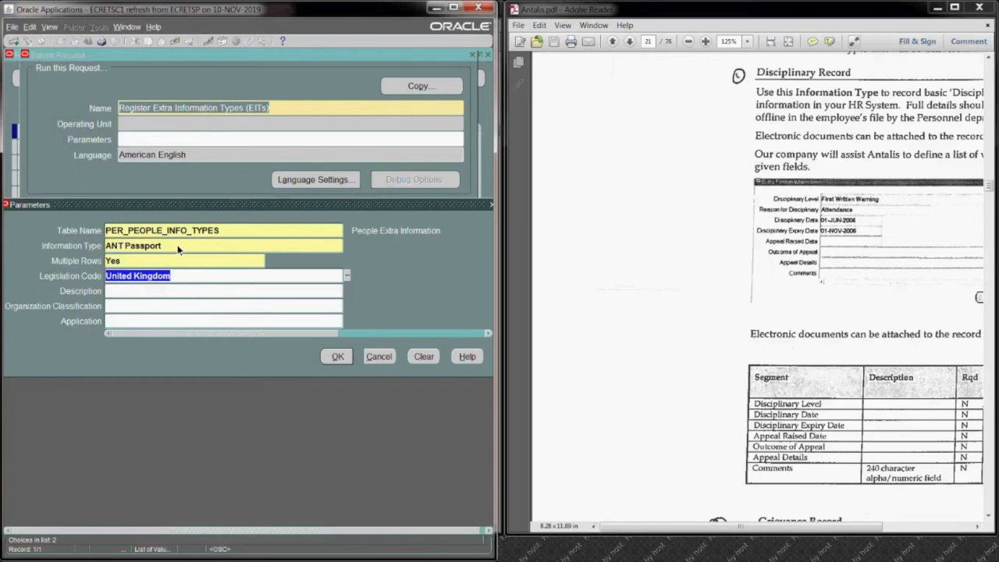
Step: Set the legislation code to United Kingdom and submit the ANT Passport registration request
key(Delete)
text(unite)
key(Tab)
click(160, 252)
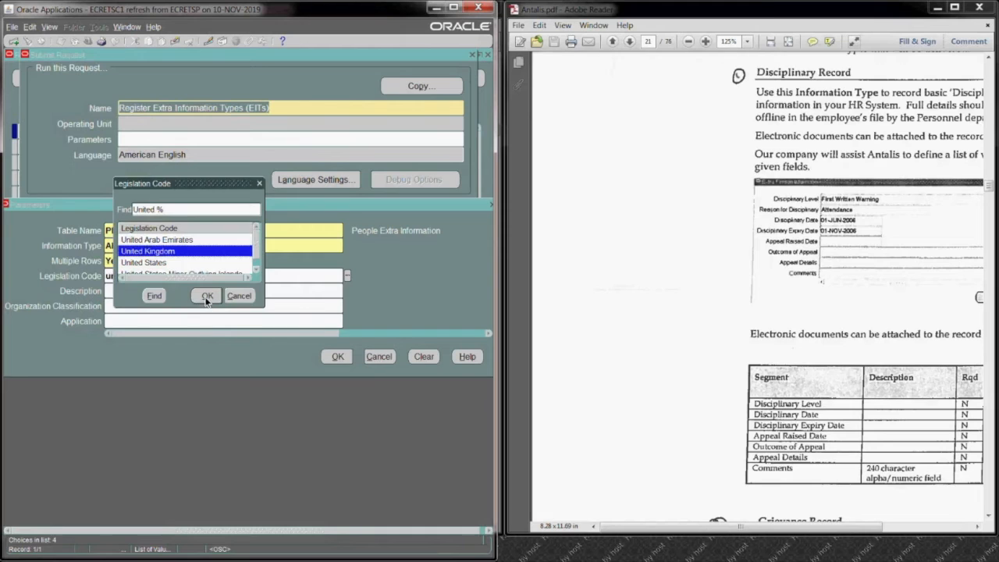
click(207, 295)
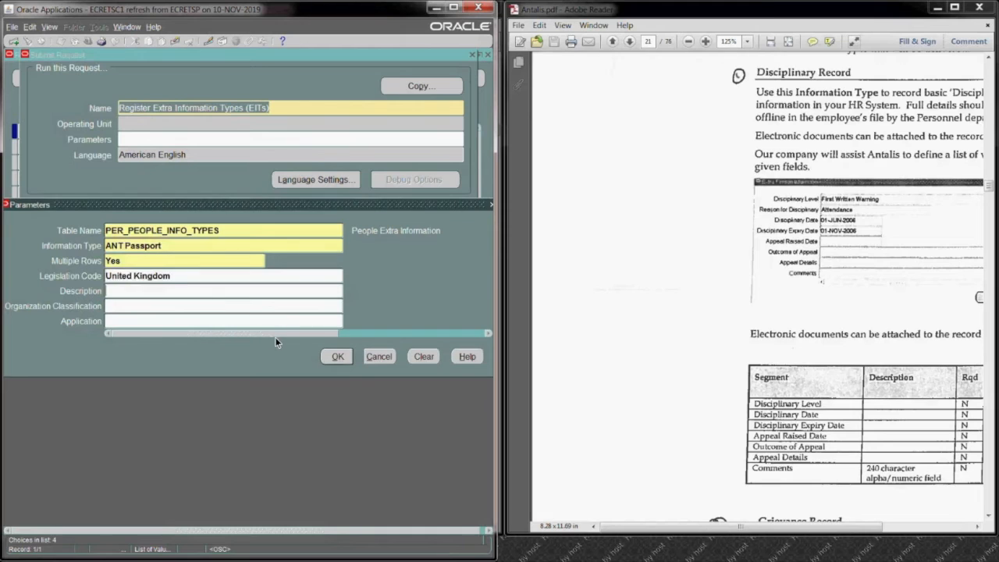
click(338, 358)
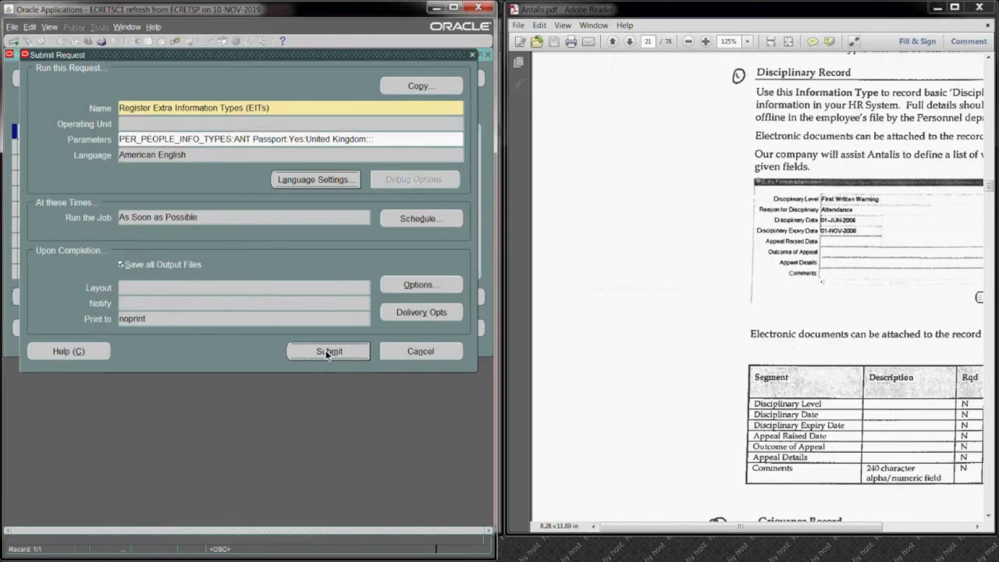
click(327, 352)
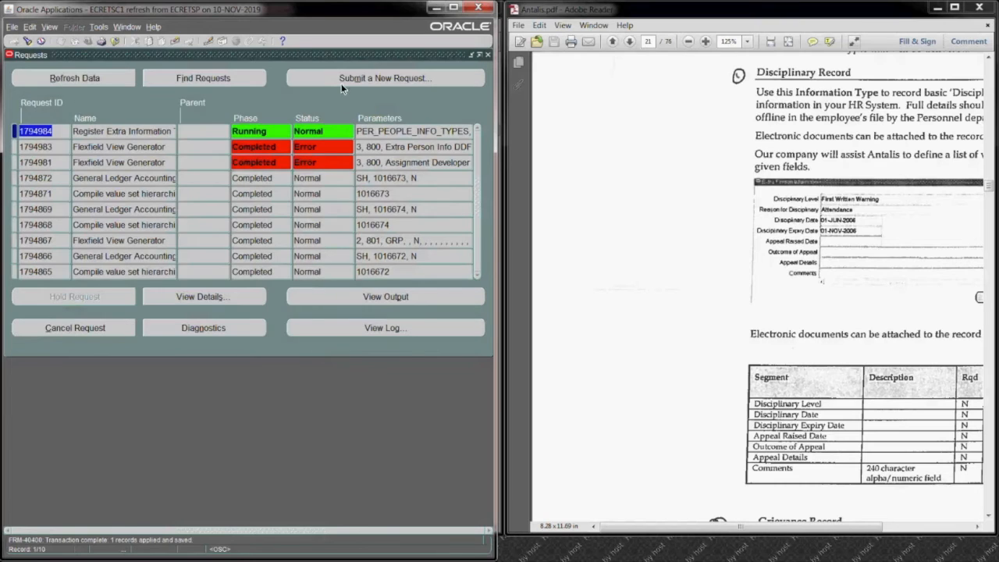
Step: Start another Register Extra Information Types (EITs) request with PER_PEOPLE_INFO_TYPES as the table name
click(338, 76)
click(215, 274)
text(re)
key(Tab)
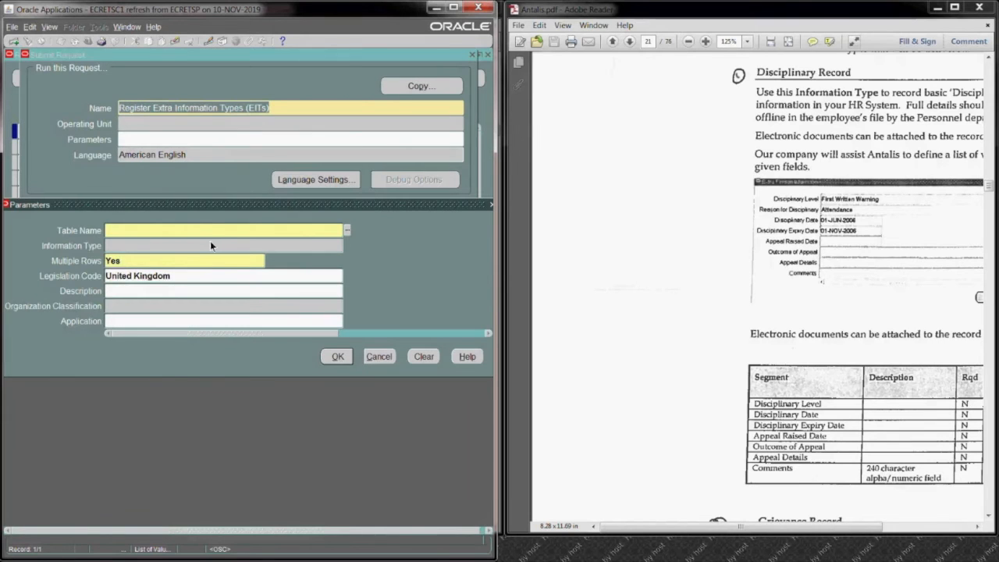
click(347, 231)
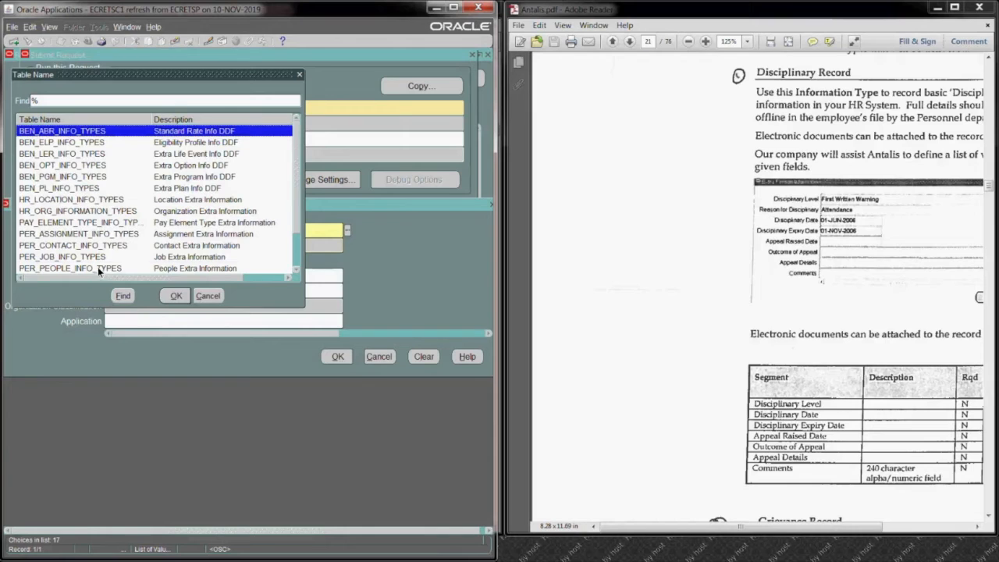
click(98, 267)
click(174, 295)
Step: Choose ANT Work Permit as the information type, keep Multiple Rows at Yes and United Kingdom, and submit the request
text(ant)
key(Tab)
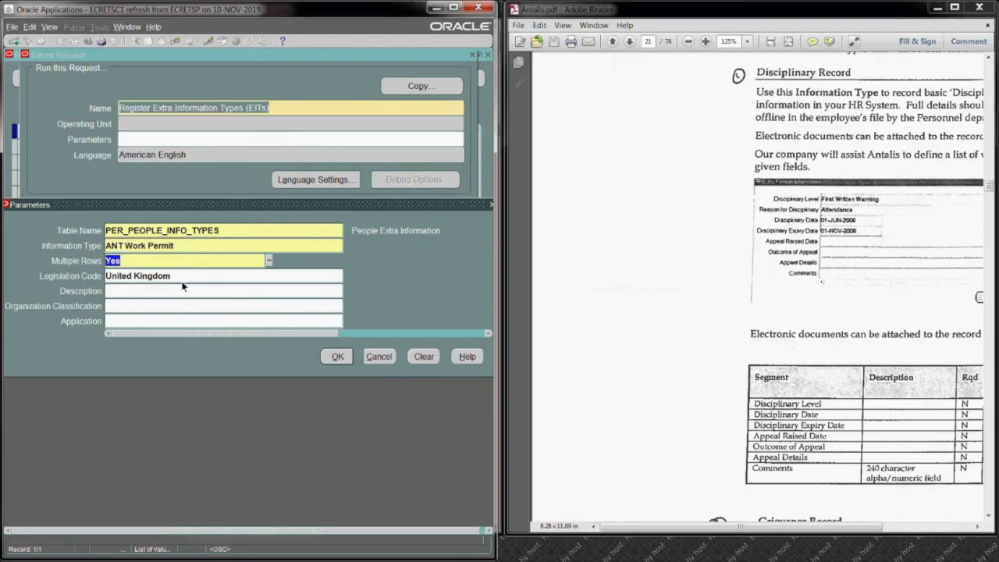
click(338, 356)
click(305, 350)
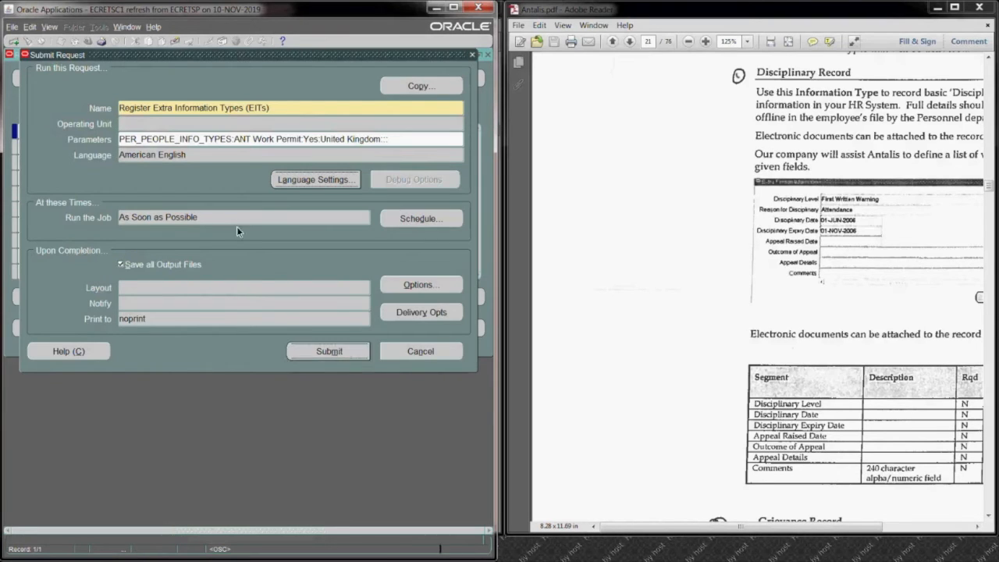
Step: Refresh the requests list to check the phase of both registration requests, and close the list
click(107, 75)
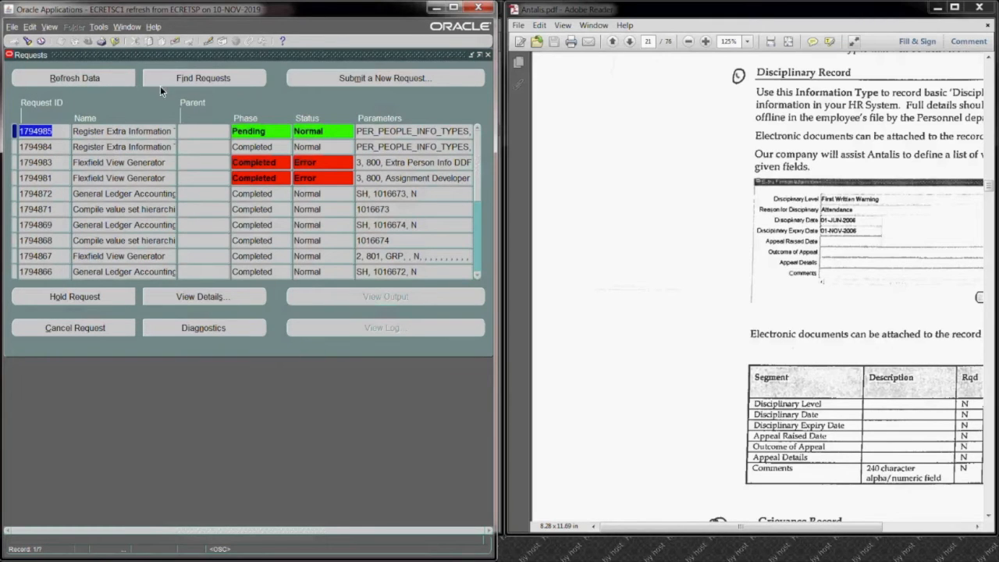
click(115, 71)
click(112, 76)
click(111, 76)
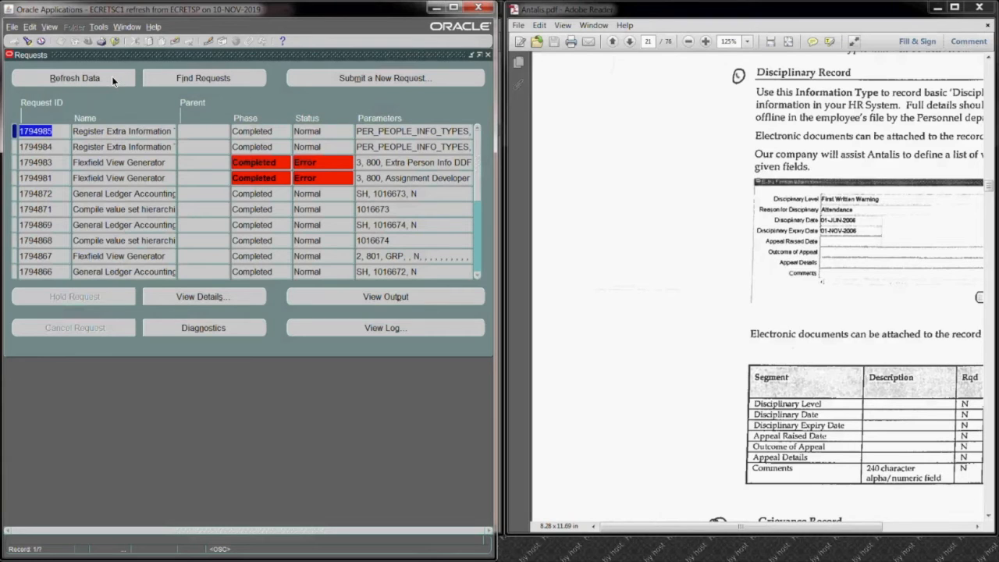
click(489, 54)
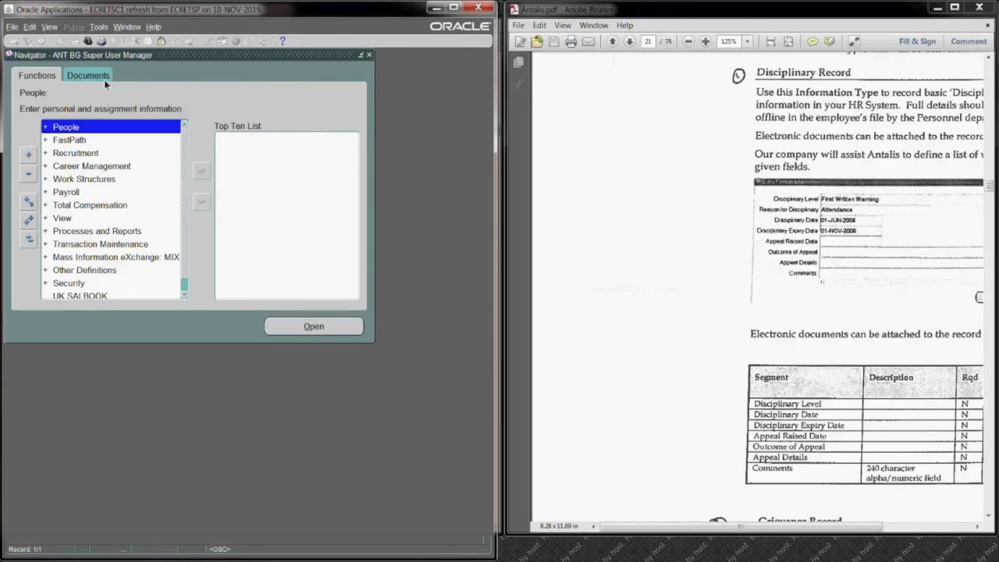
click(89, 273)
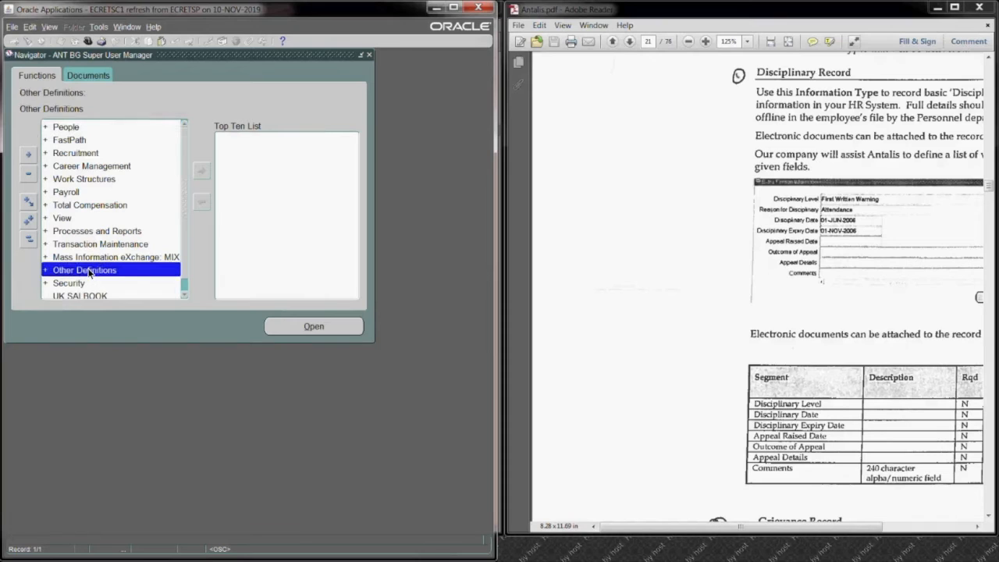
double_click(89, 271)
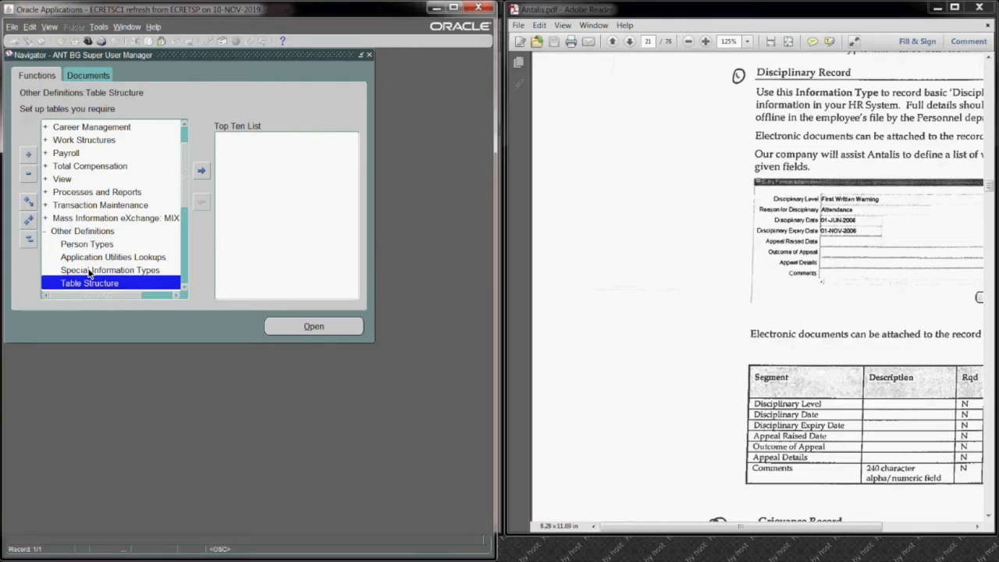
click(30, 239)
Step: Open the Information Types Security form from the Security functions
double_click(78, 285)
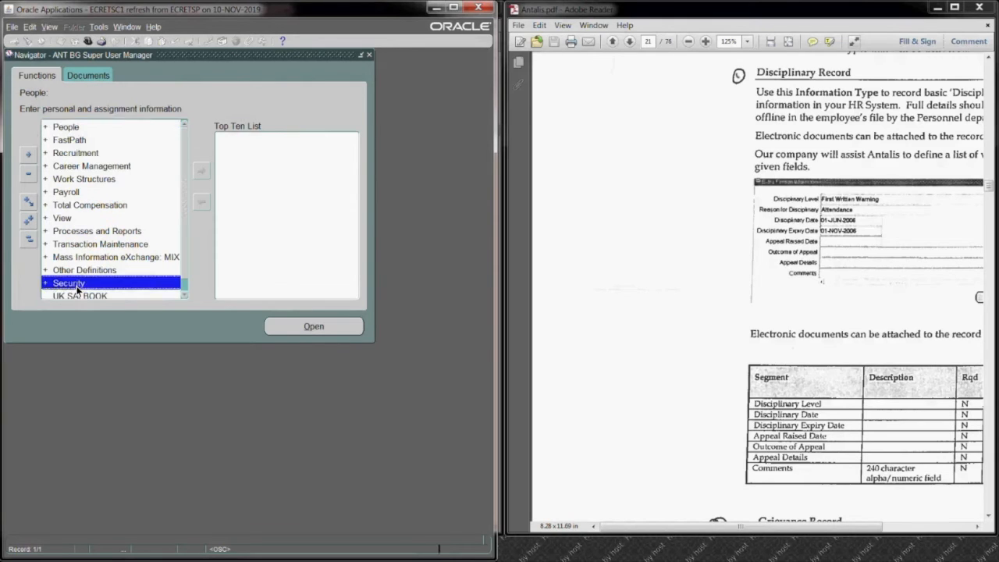
key(Down)
key(Down)
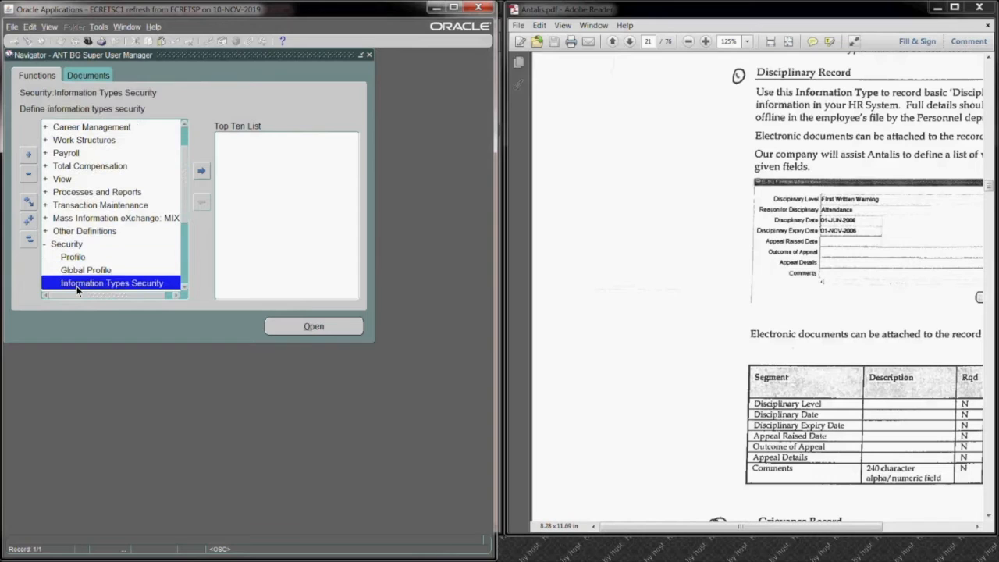
key(Return)
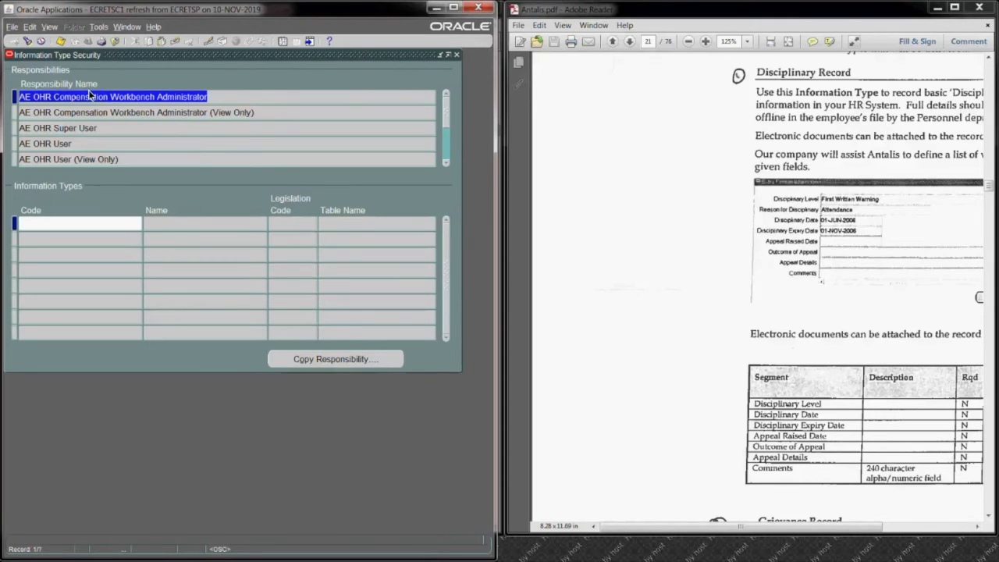
Step: Query the responsibilities whose names start with ANT
click(90, 98)
key(F11)
text(ANT)
text(%)
key(ctrl+F11)
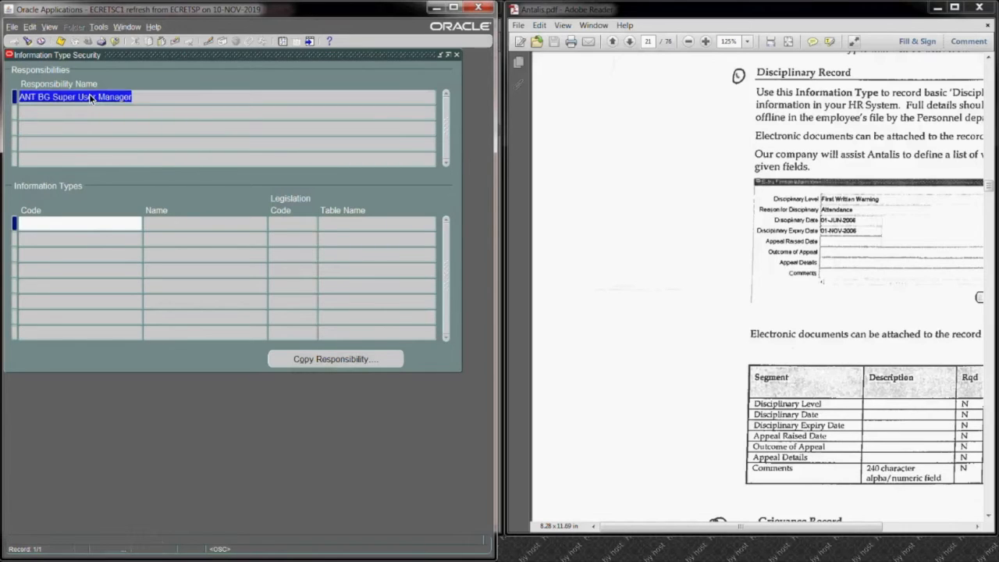
Step: Add the ANT_Passport and ANT Work Permit information types to the ANT BG Super User Manager responsibility and close the form
click(80, 225)
text(ant)
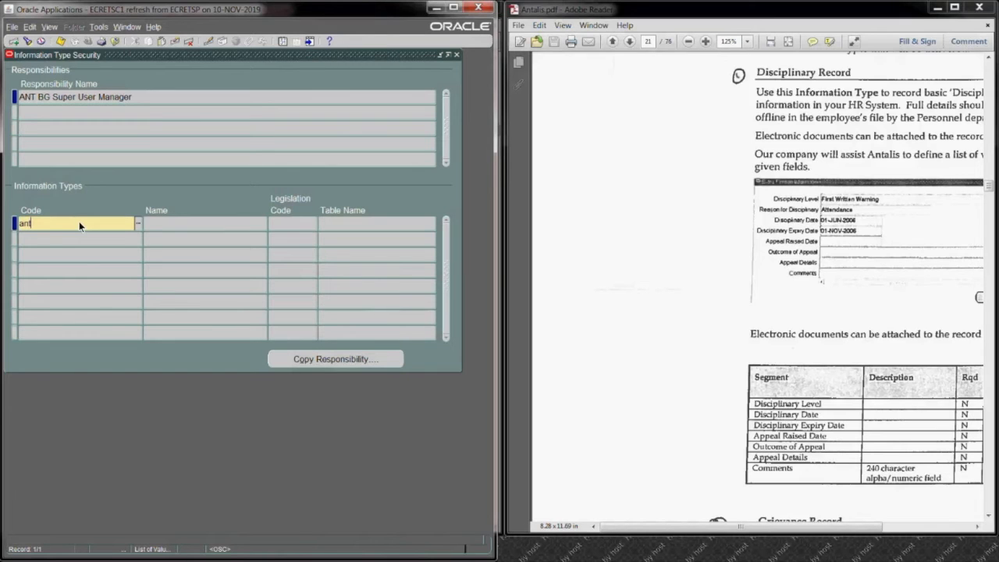
key(Tab)
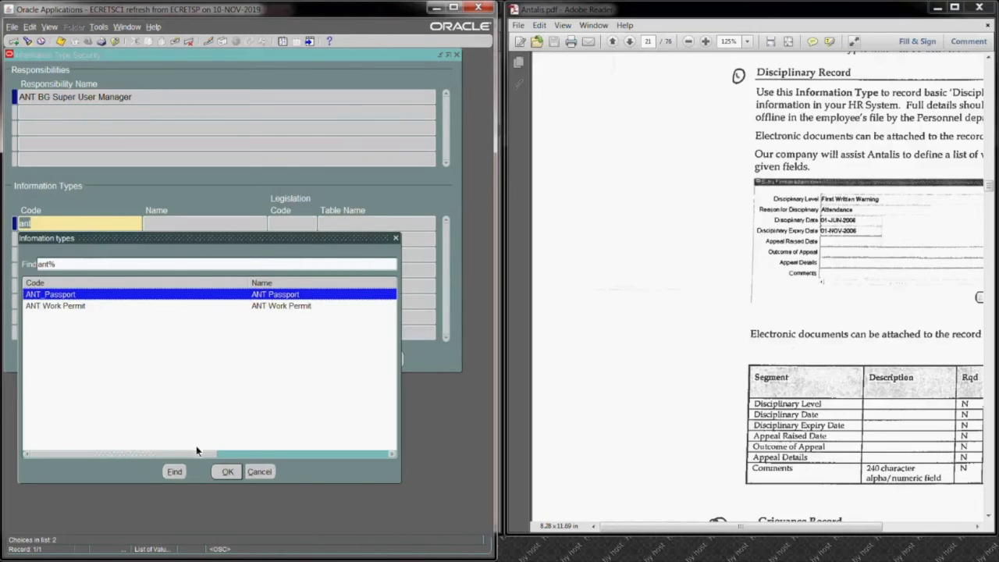
click(227, 471)
text(ant)
key(Tab)
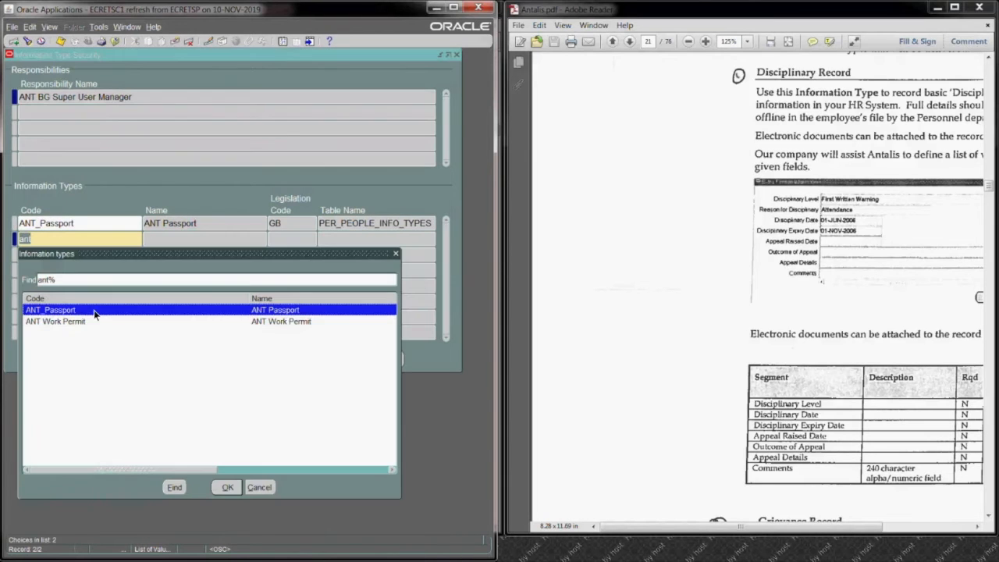
click(94, 321)
click(227, 487)
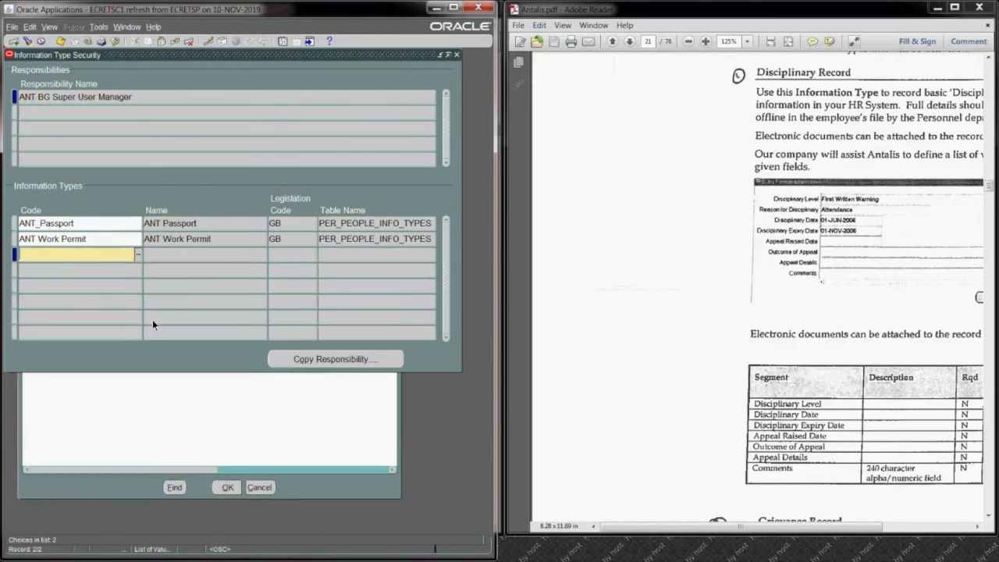
double_click(117, 221)
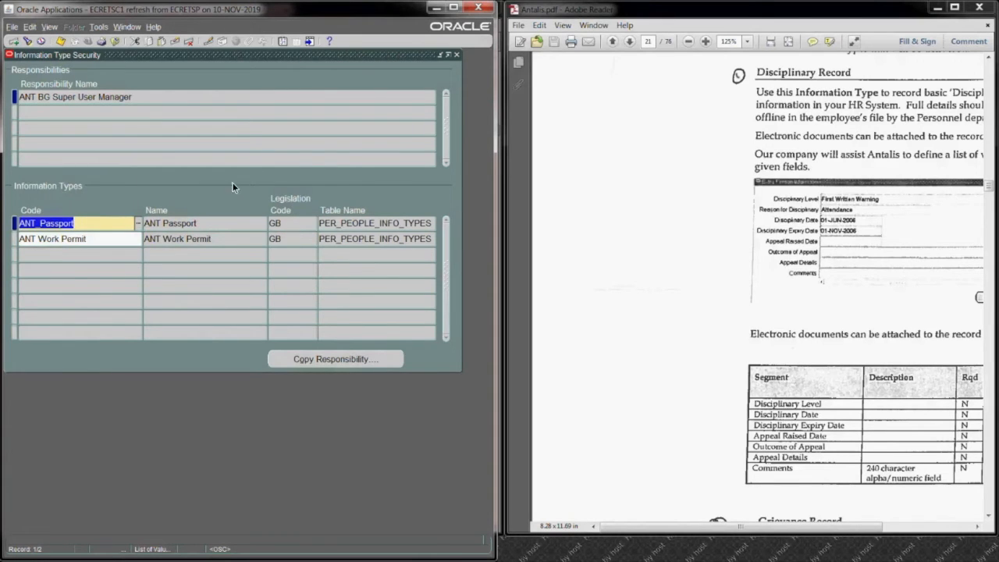
click(458, 55)
Step: Open the Enter and Maintain form for people and keep the current effective date
scroll(187, 134, up, 1)
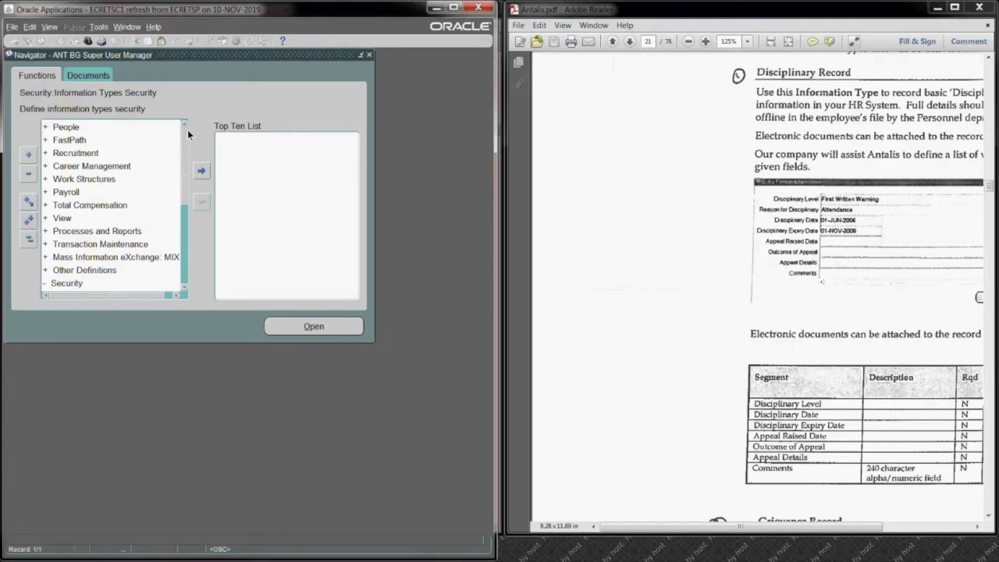
double_click(124, 130)
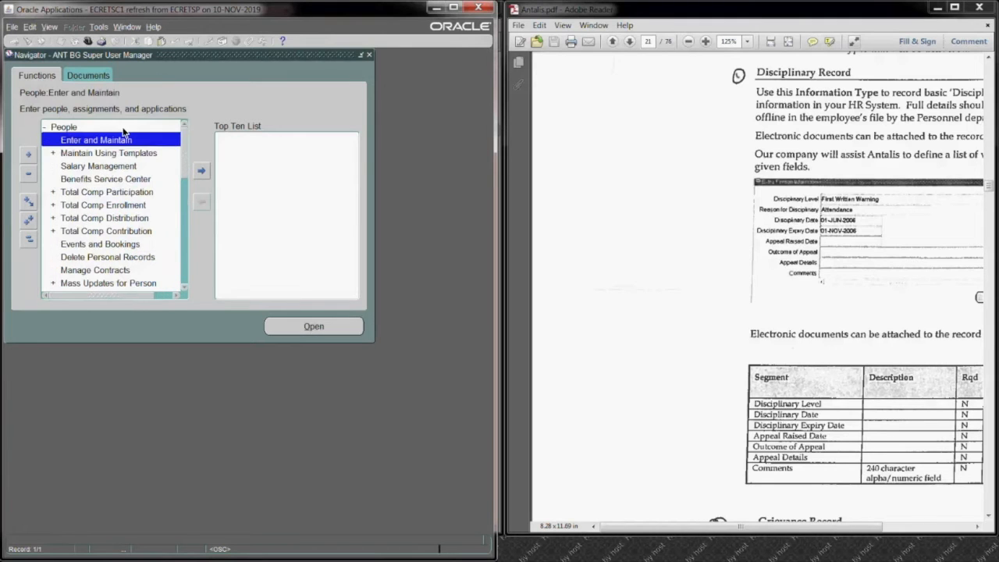
double_click(124, 136)
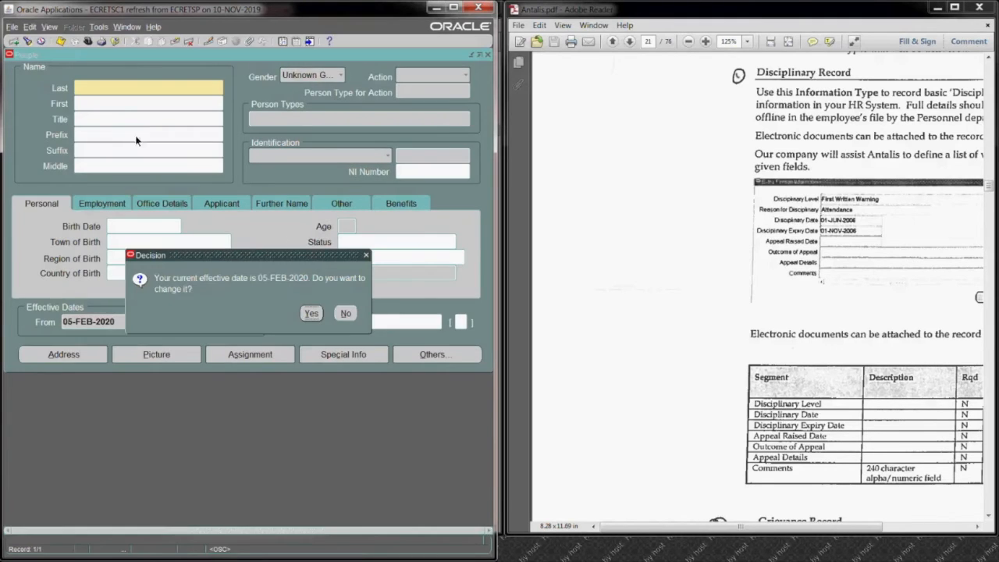
click(347, 313)
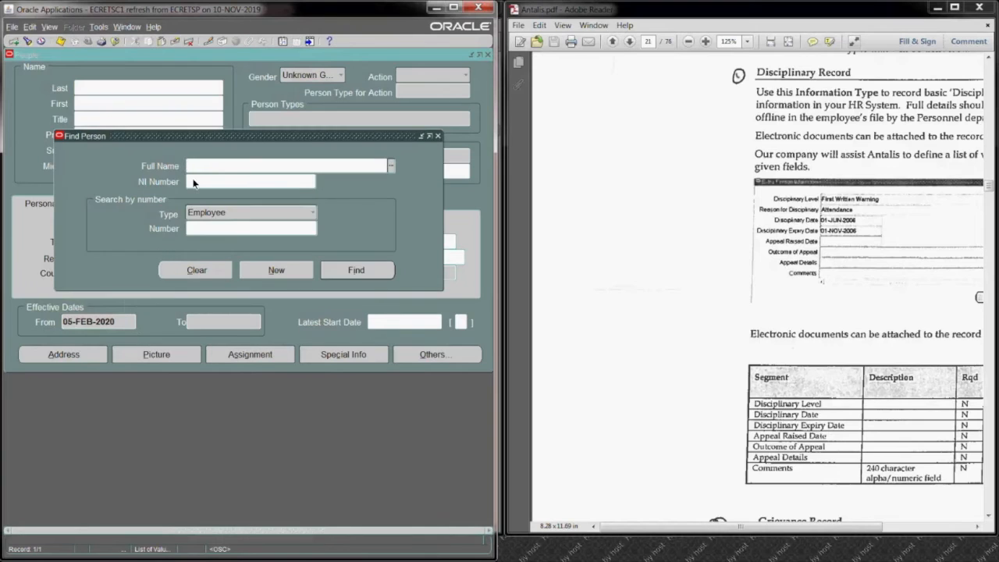
Step: Find the employee by last name and open that person's Extra Information
text(smith%)
key(Tab)
click(341, 274)
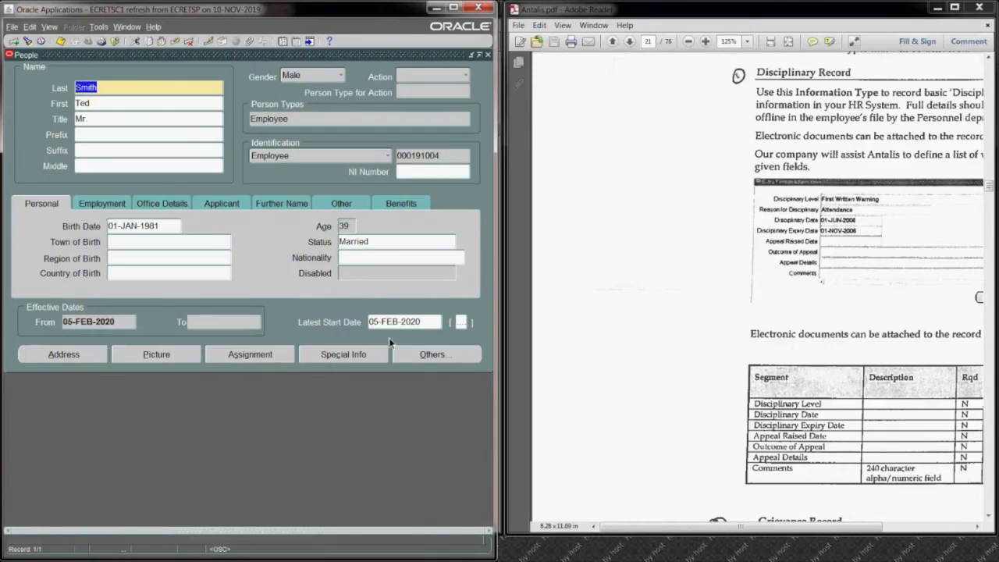
click(416, 355)
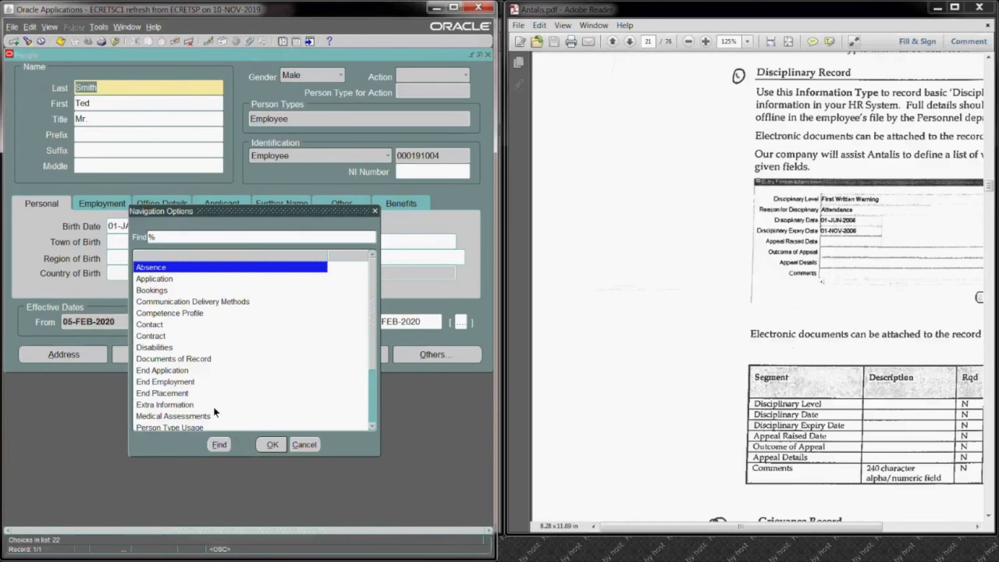
click(171, 405)
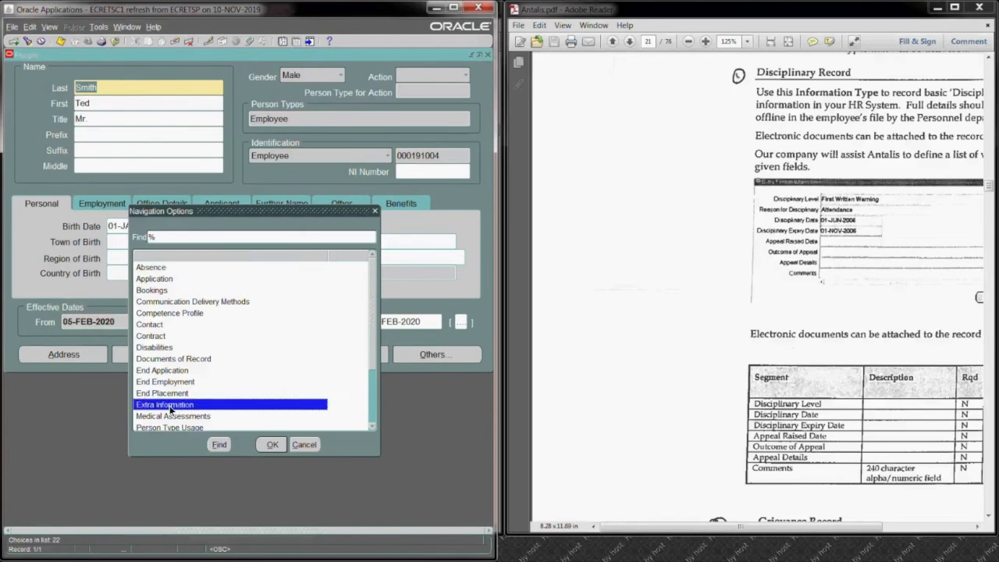
click(271, 444)
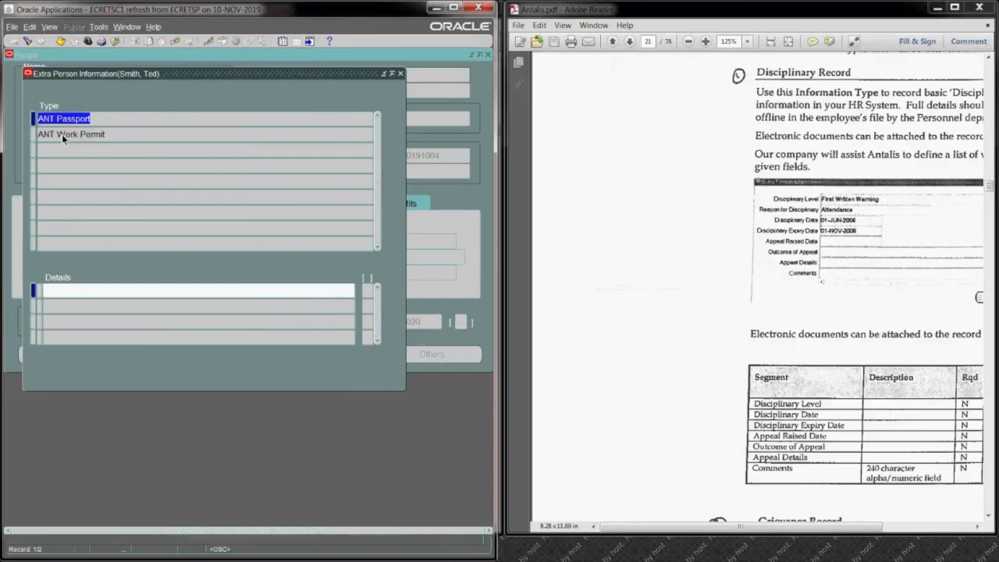
Step: Inspect the detail fields of the ANT Passport and ANT Work Permit types, cancelling each entry
click(98, 289)
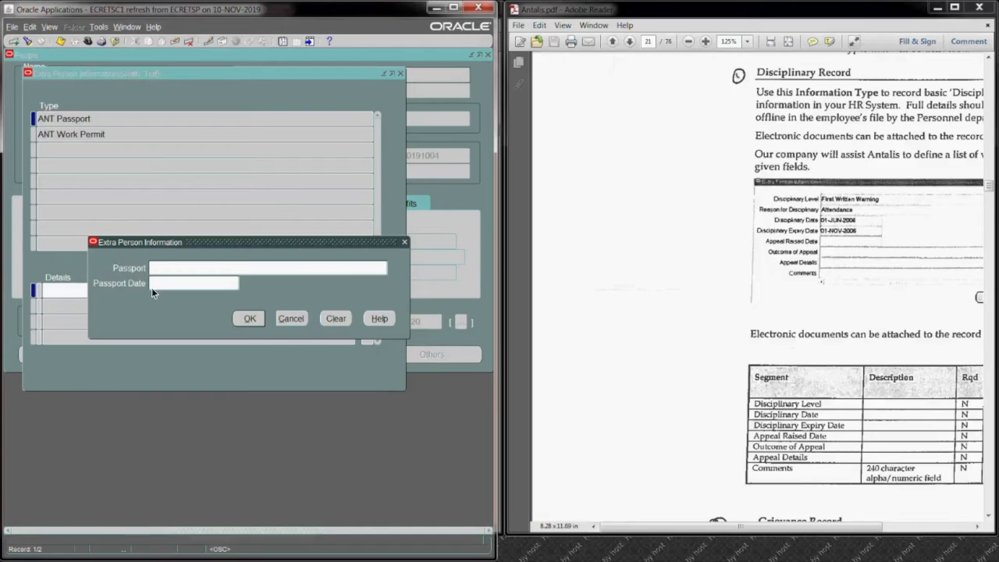
click(289, 319)
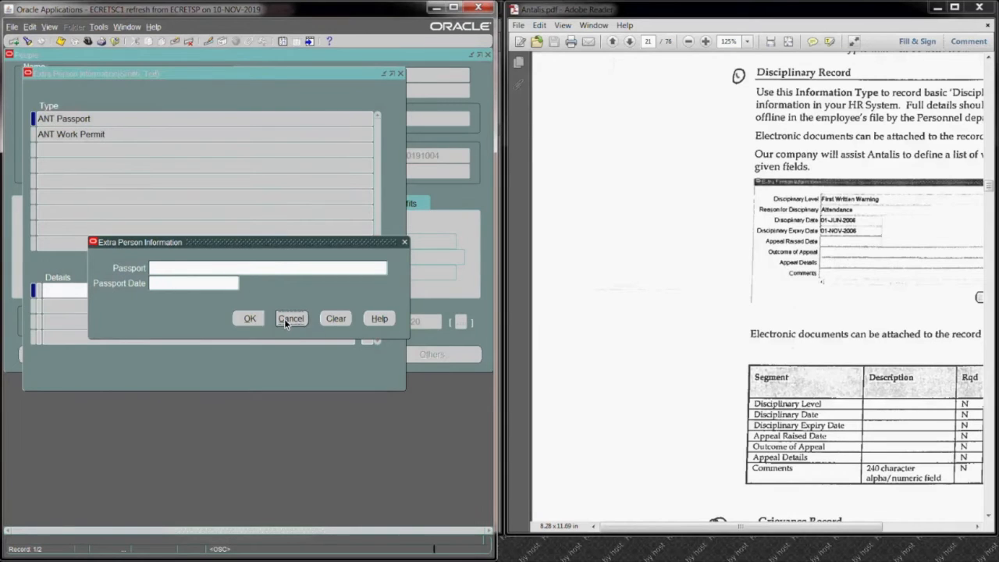
click(103, 136)
click(102, 292)
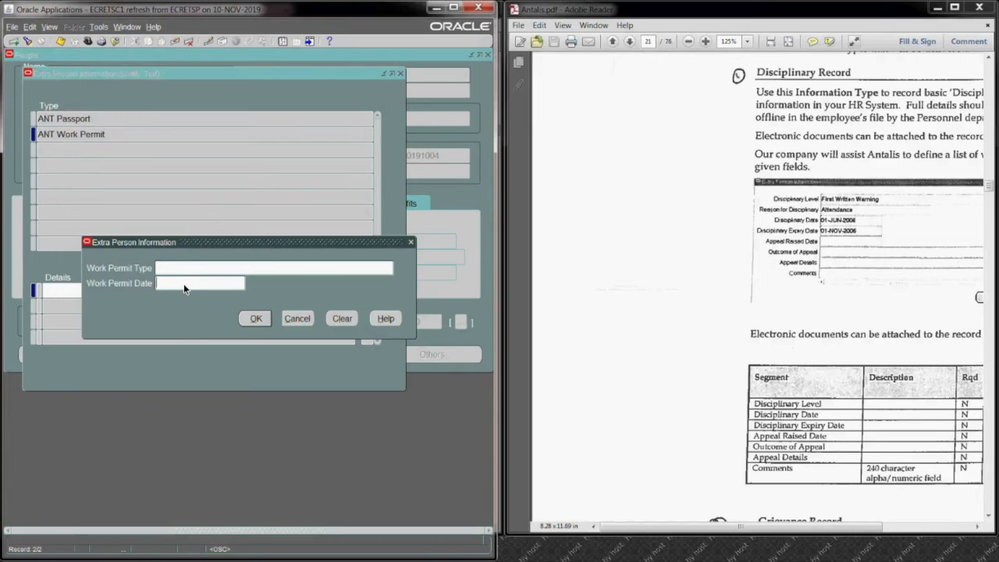
click(296, 318)
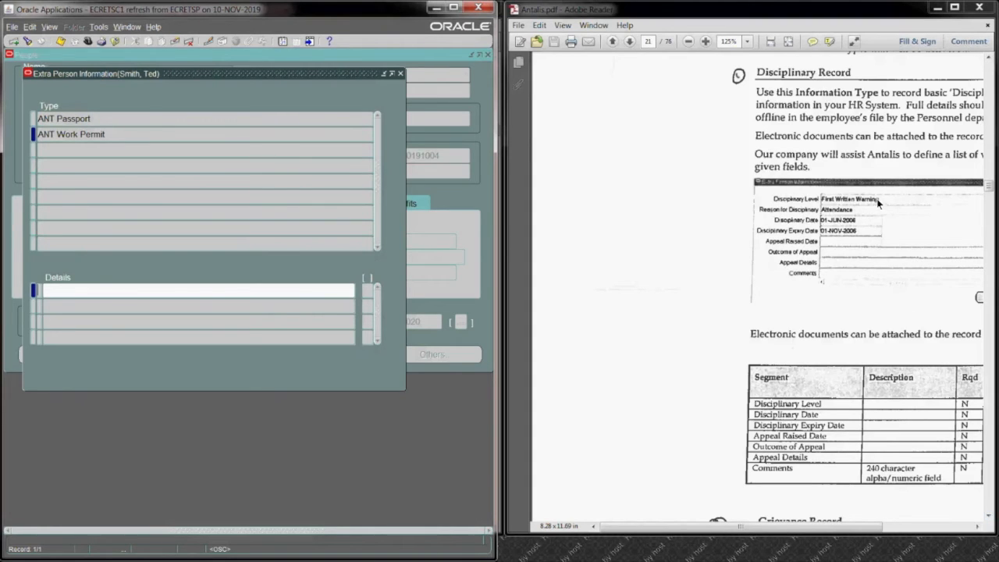
Step: Recheck the ANT Passport detail fields, cancel the entry, and close the employee's Extra Person Information and People forms
click(114, 119)
click(123, 293)
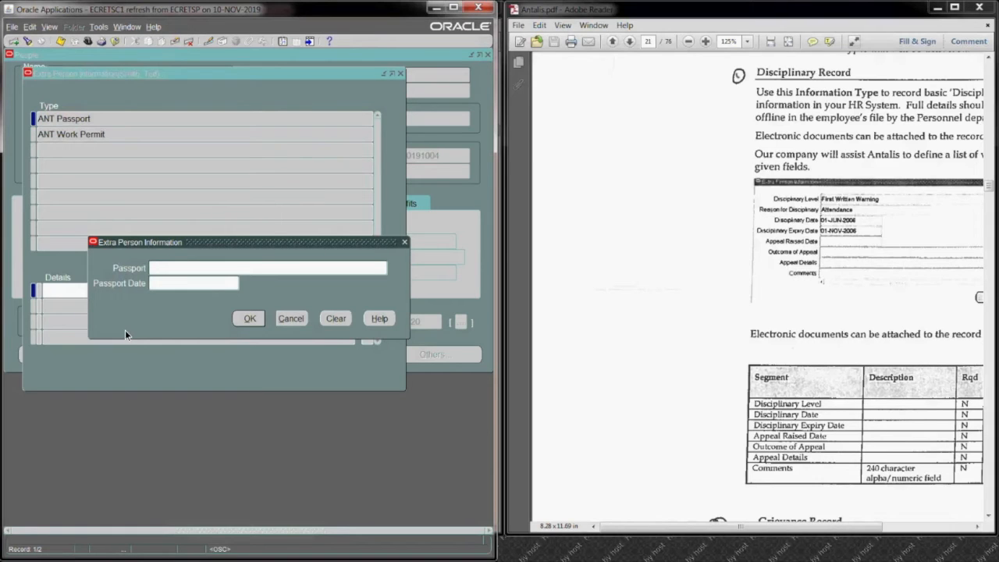
click(295, 320)
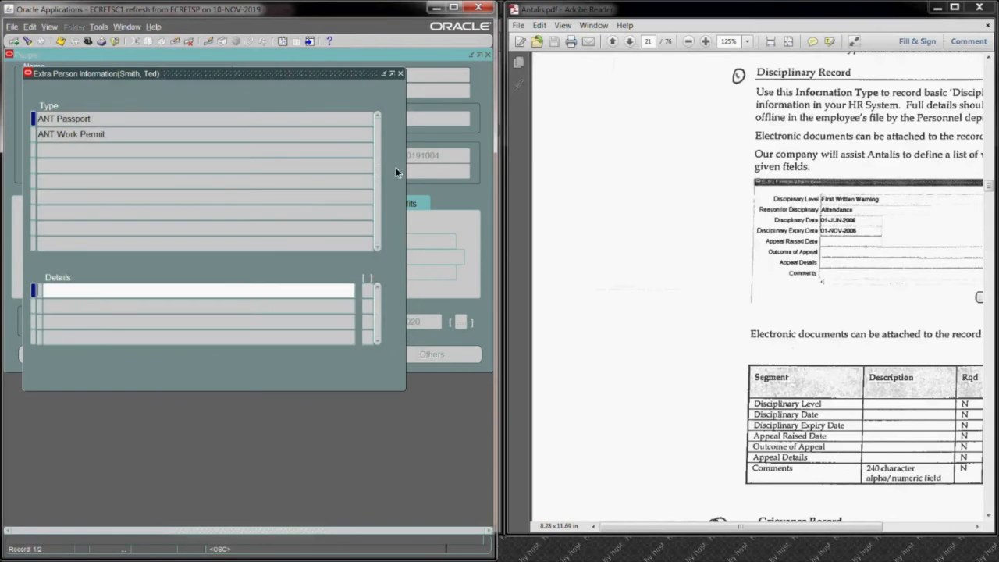
click(400, 73)
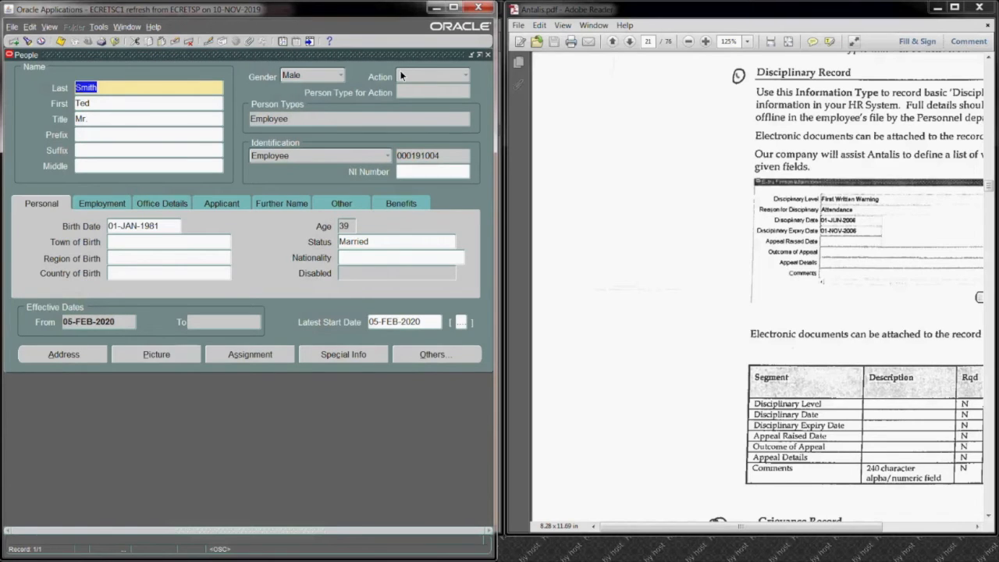
click(488, 55)
Step: Switch to the Oracle Application Implementation PDF and find Step 24 on creating the annual leave absence element
click(438, 7)
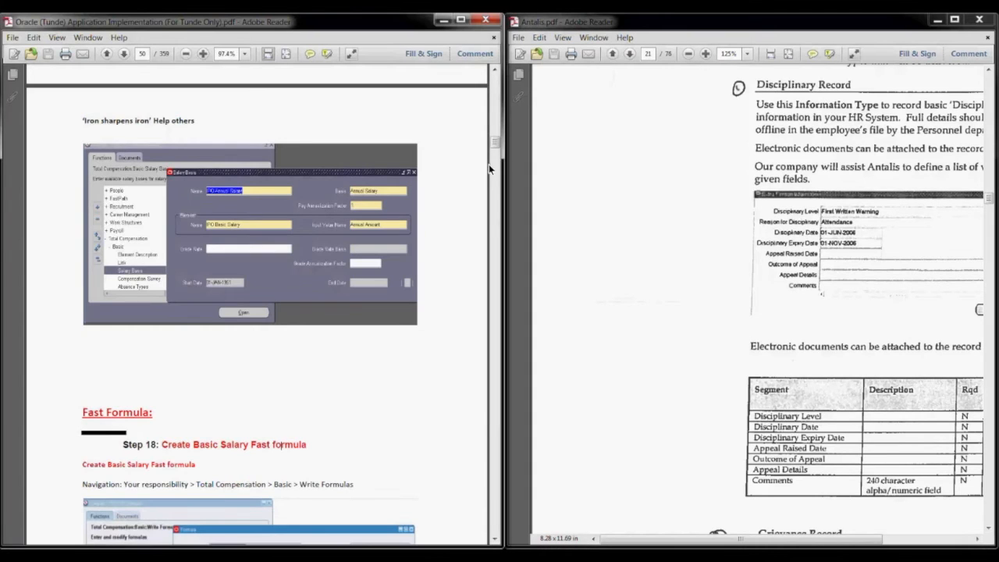
drag(494, 145, 490, 181)
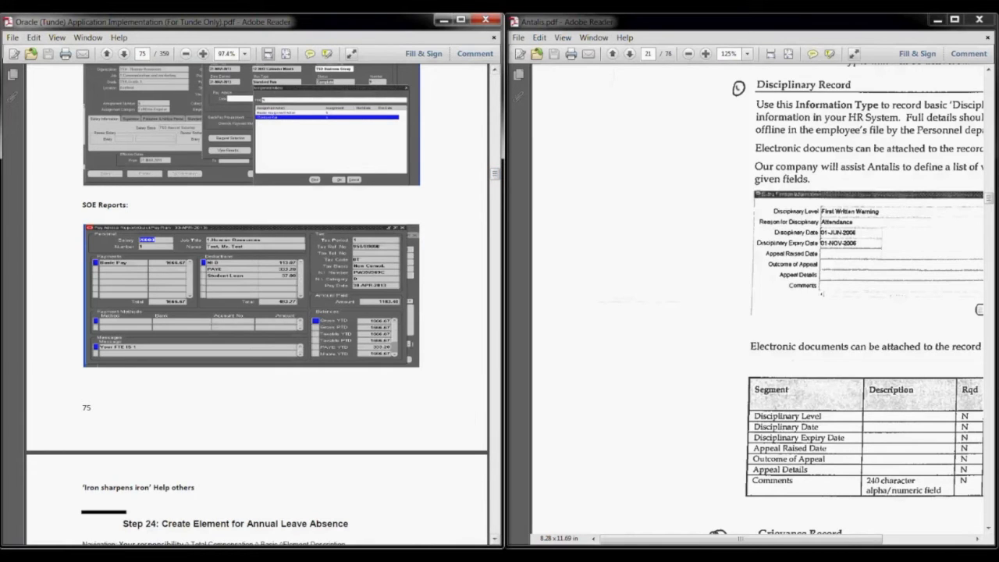
click(495, 540)
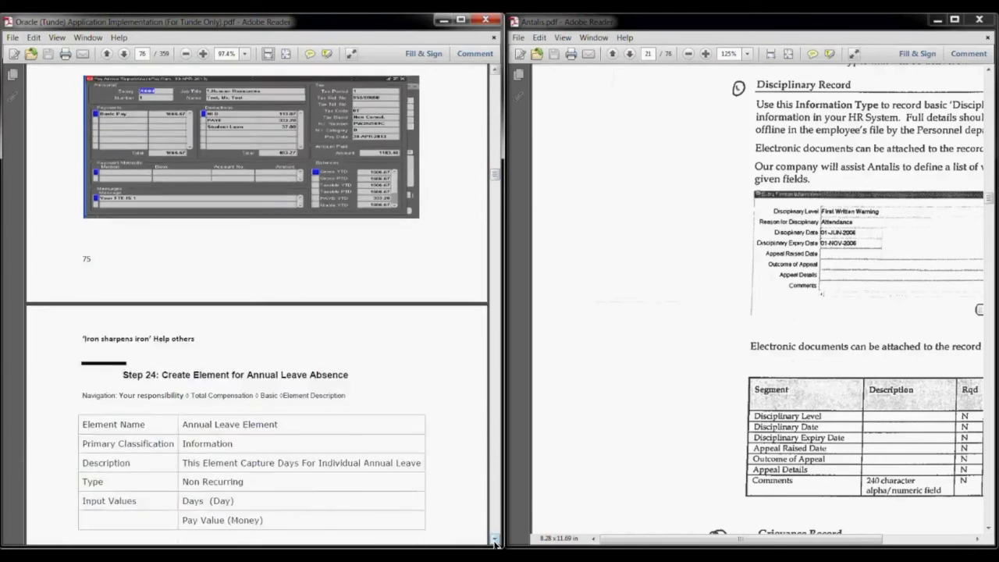
click(495, 540)
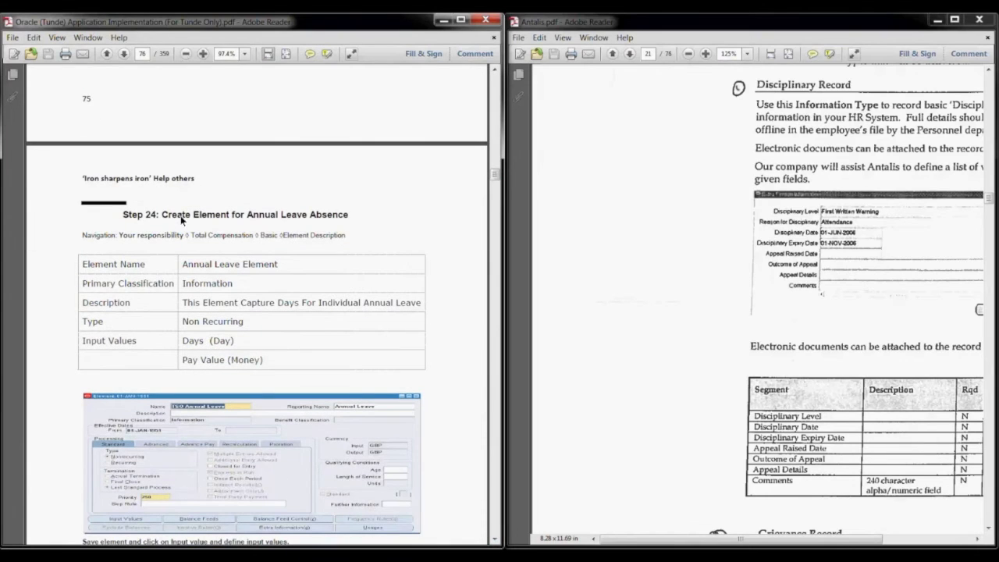
click(495, 73)
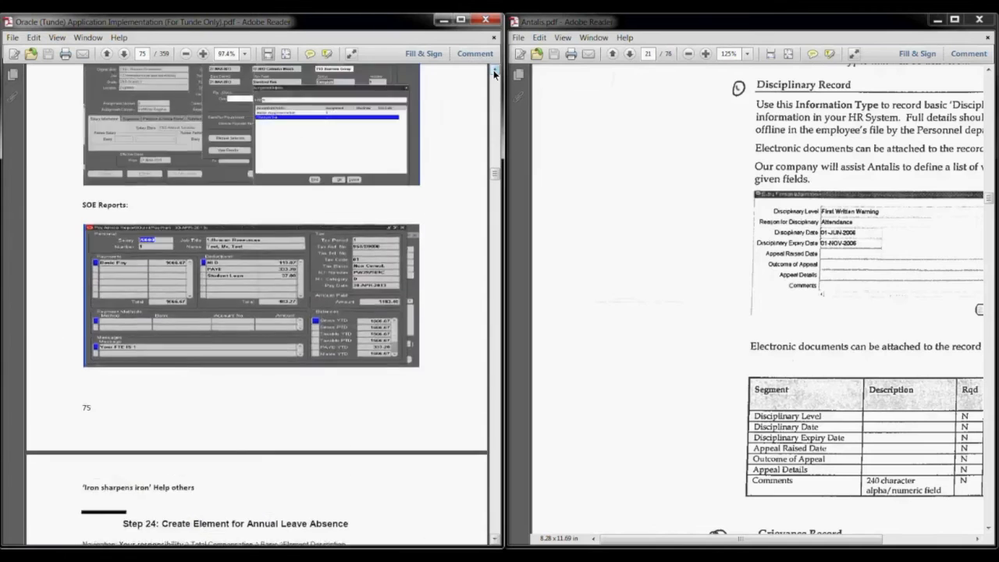
click(495, 73)
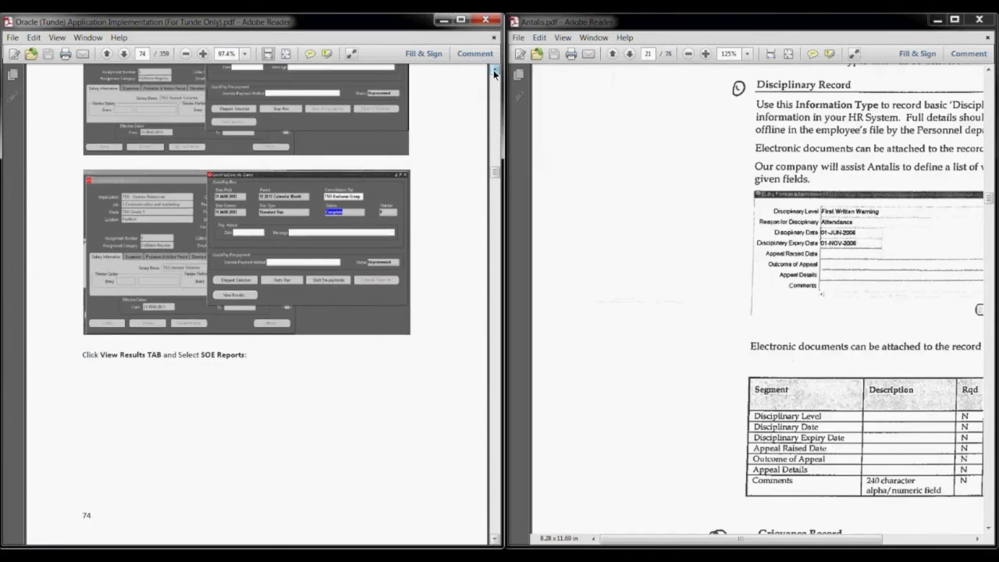
click(495, 539)
click(495, 538)
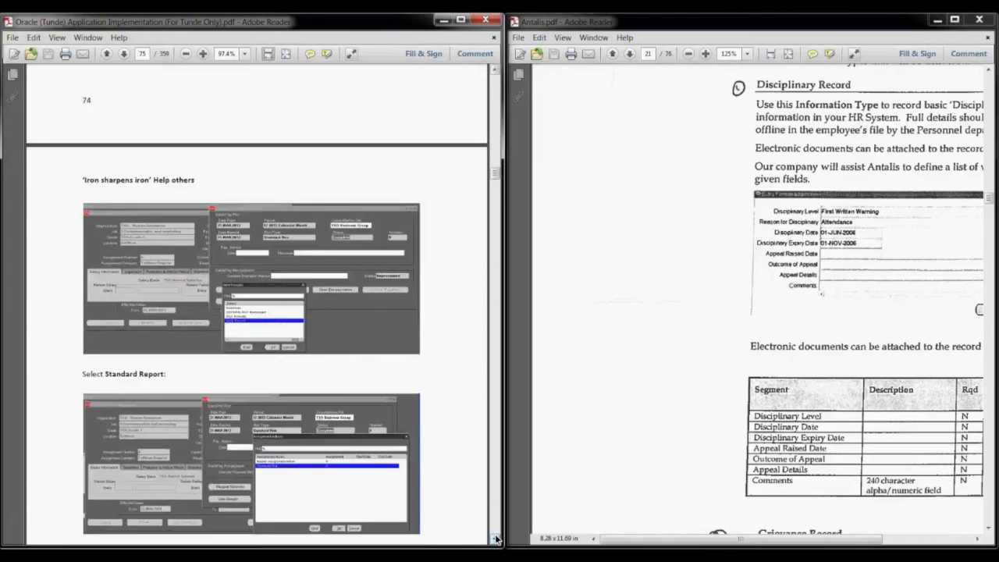
click(495, 539)
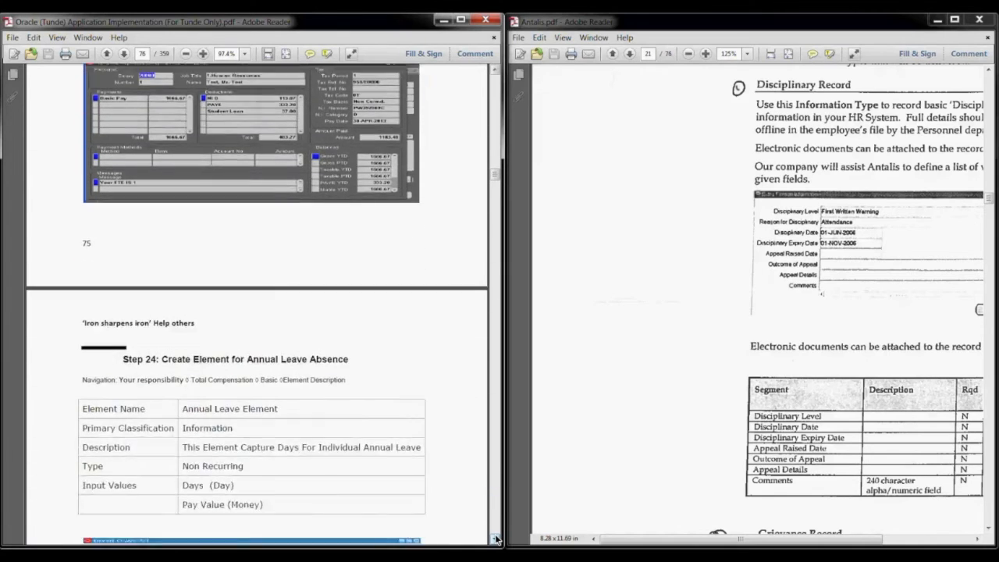
click(495, 539)
click(495, 538)
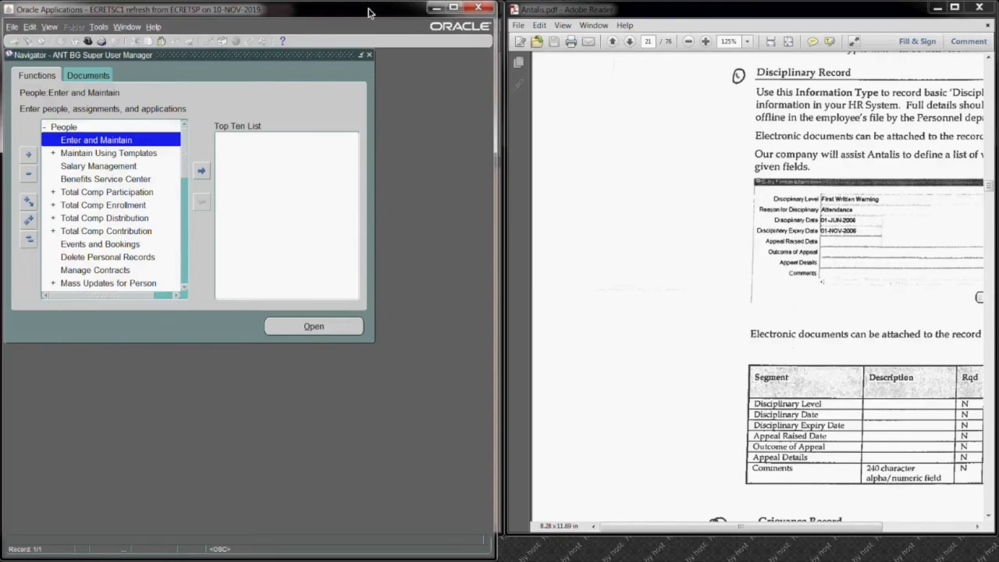
Step: Place the Oracle Applications window beside the guide and open the Element Description form under Total Compensation, Basic
drag(369, 13, 872, 13)
click(530, 238)
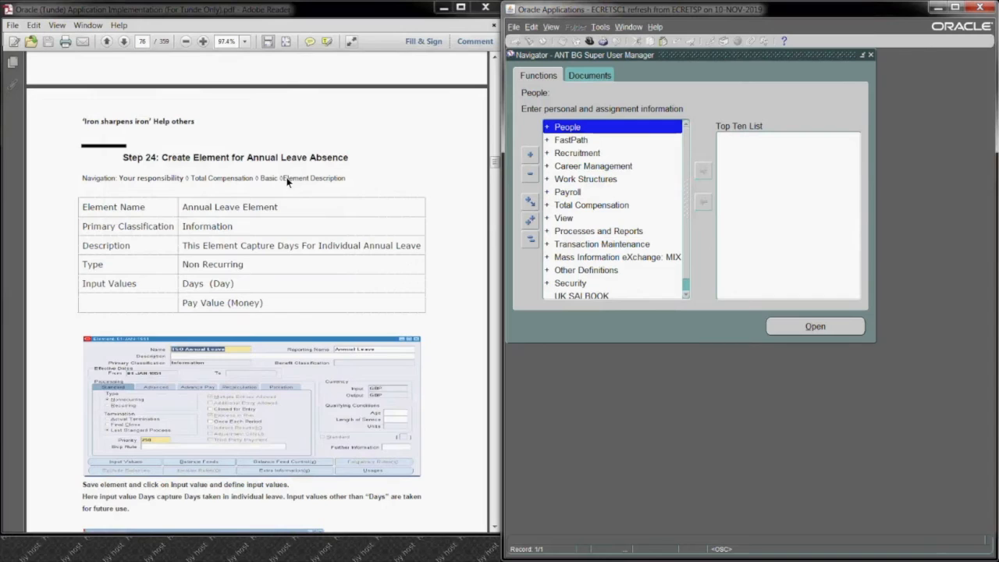
click(616, 205)
click(792, 328)
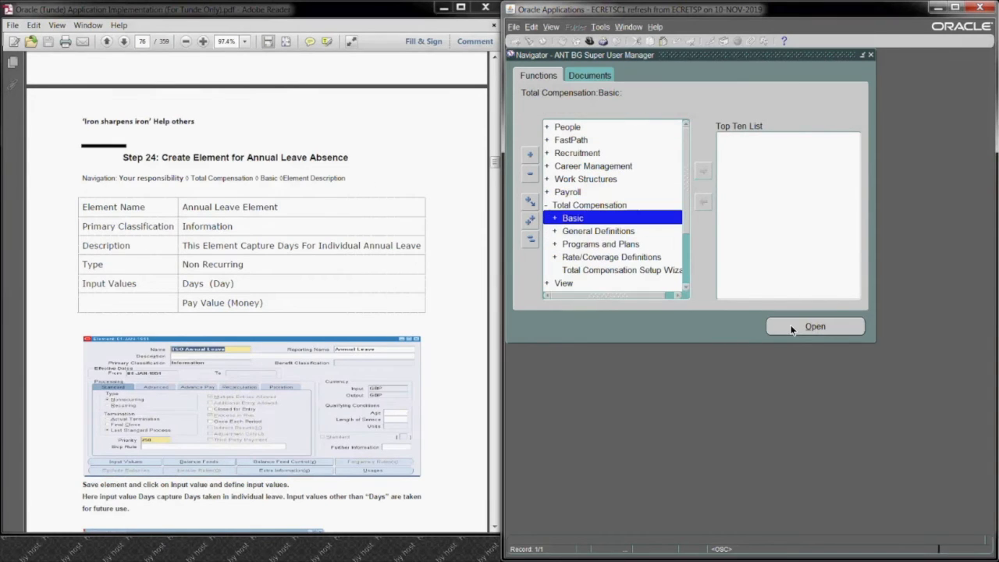
click(791, 328)
click(791, 328)
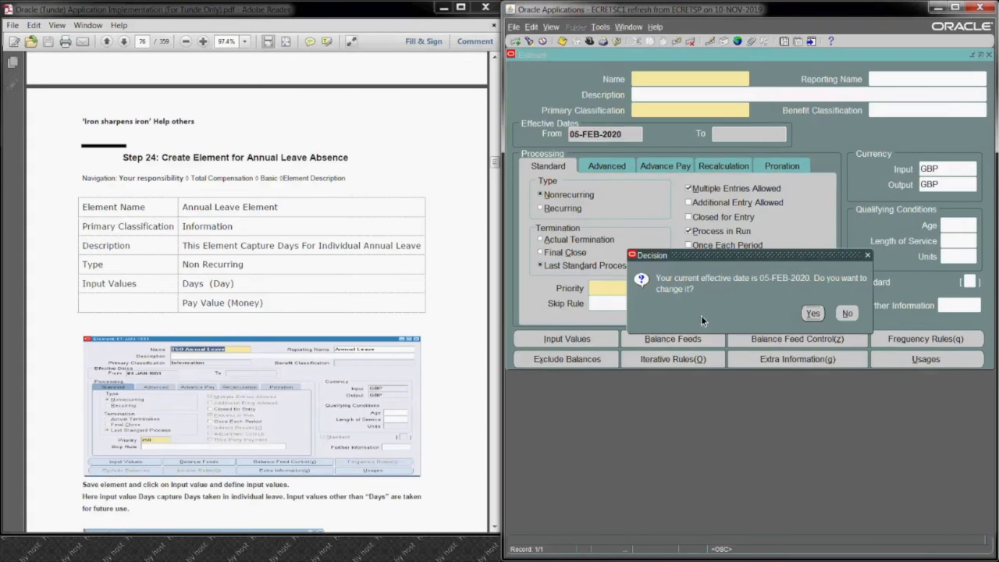
Step: Change the effective date for the element to 01-JAN-1951
click(813, 313)
text(1-)
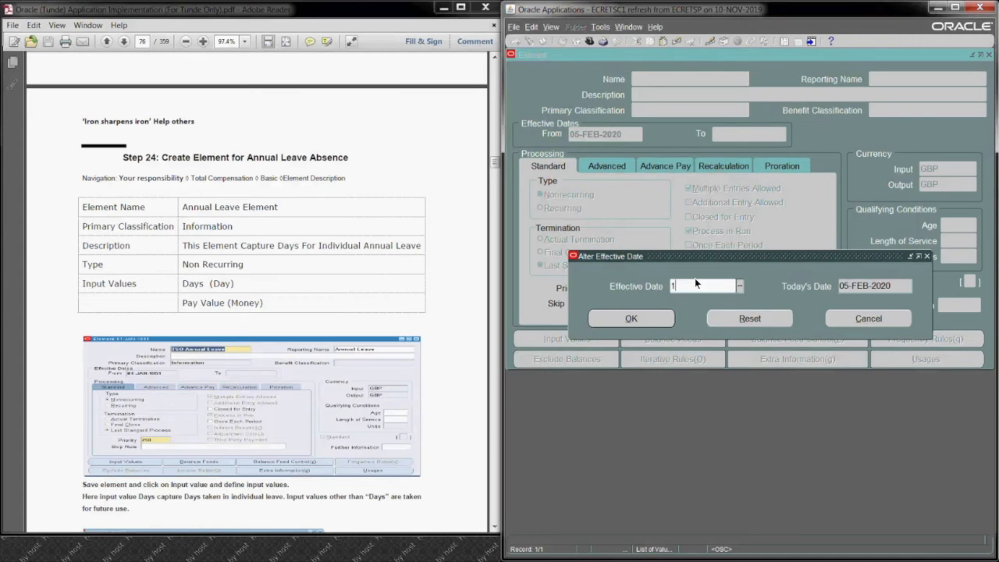
text(JAN-1951)
key(Tab)
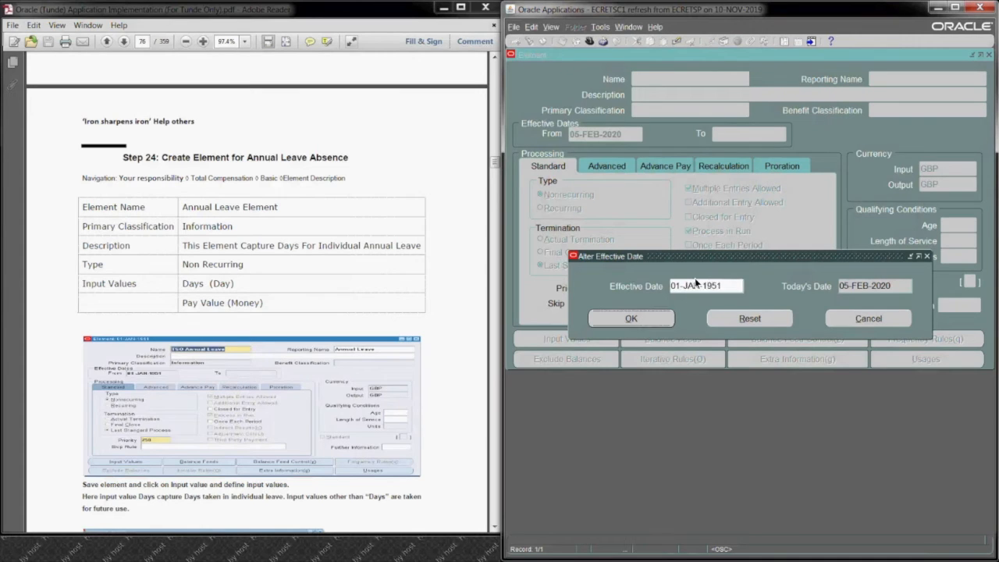
click(648, 320)
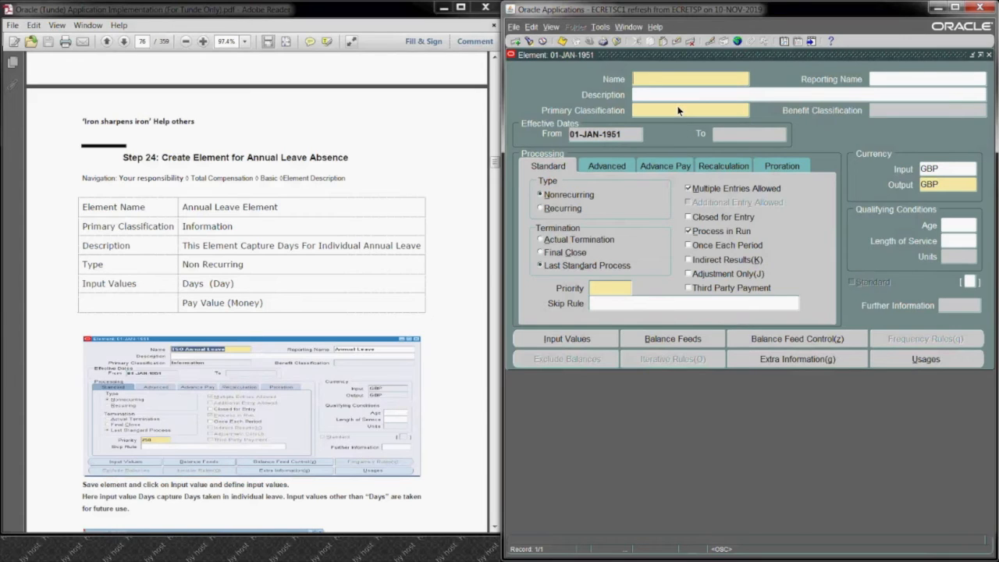
Step: Name the element ANT Annual Leave Element and reuse that text as its description and reporting name
text(ANT)
text(Annual Leave Element)
drag(737, 79, 631, 79)
key(ctrl+c)
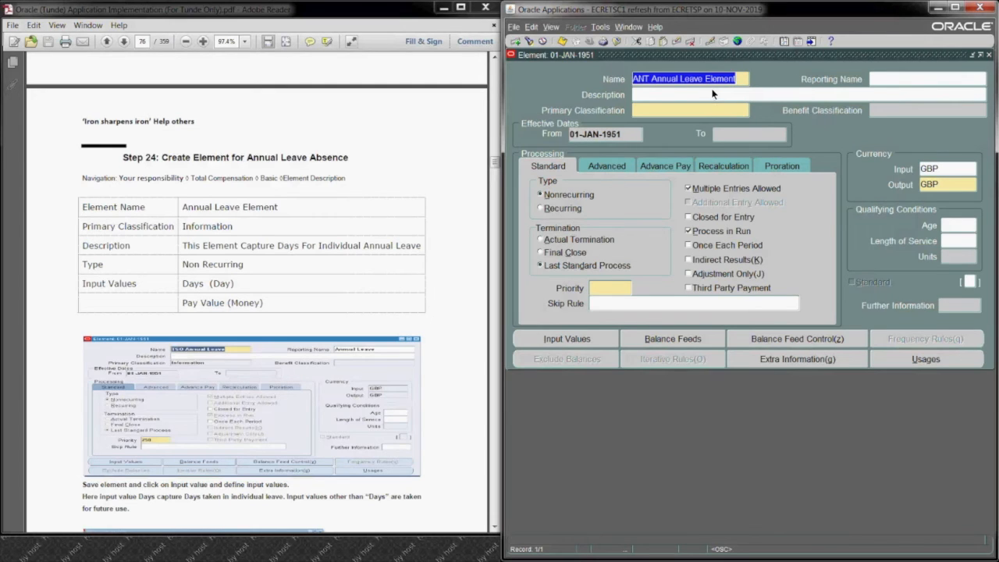
click(711, 94)
key(ctrl+v)
click(899, 77)
key(ctrl+v)
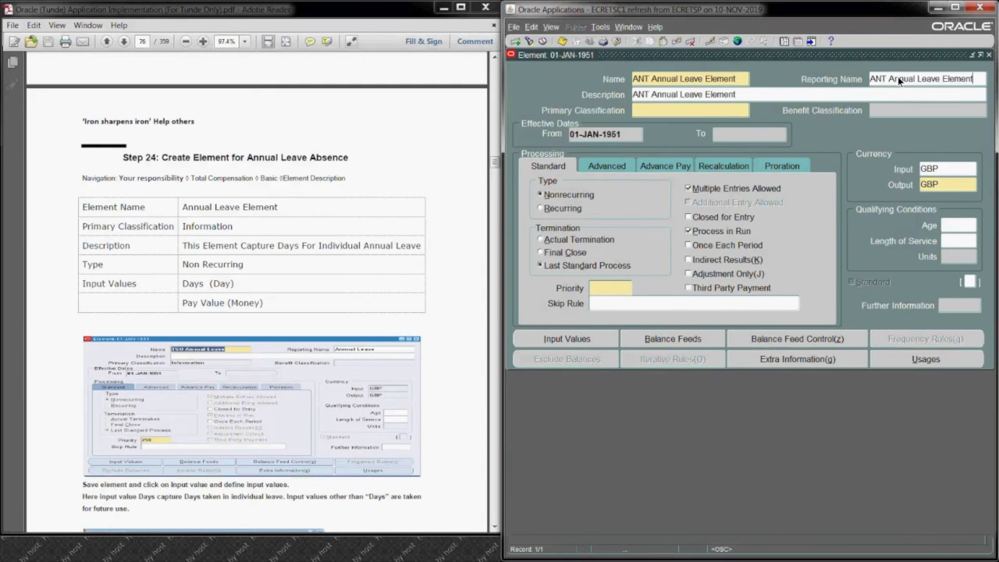
Step: Set the element's primary classification to Information and its termination rule to Actual Termination, and save it
click(658, 110)
text(Information)
key(Tab)
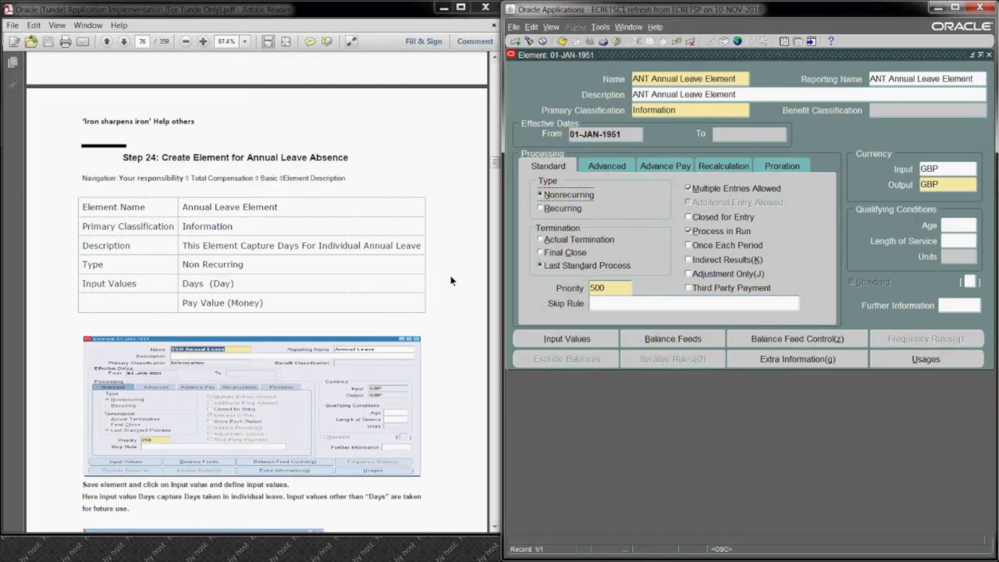
click(496, 529)
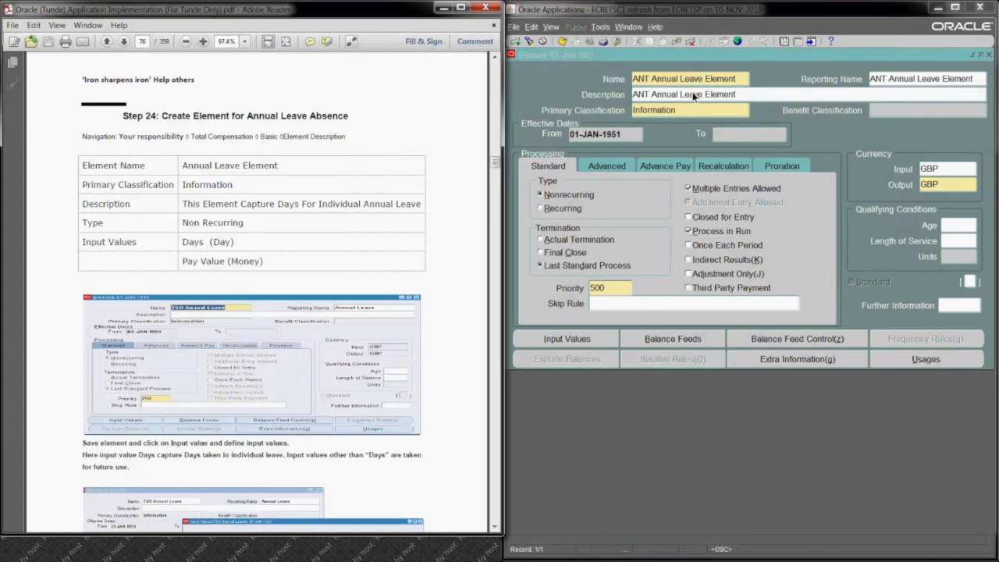
click(559, 238)
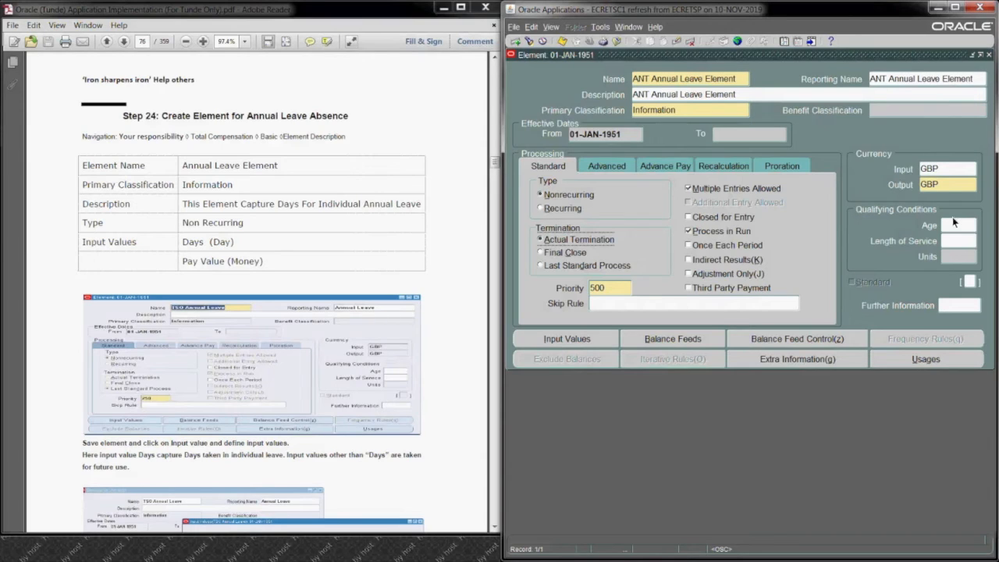
click(562, 42)
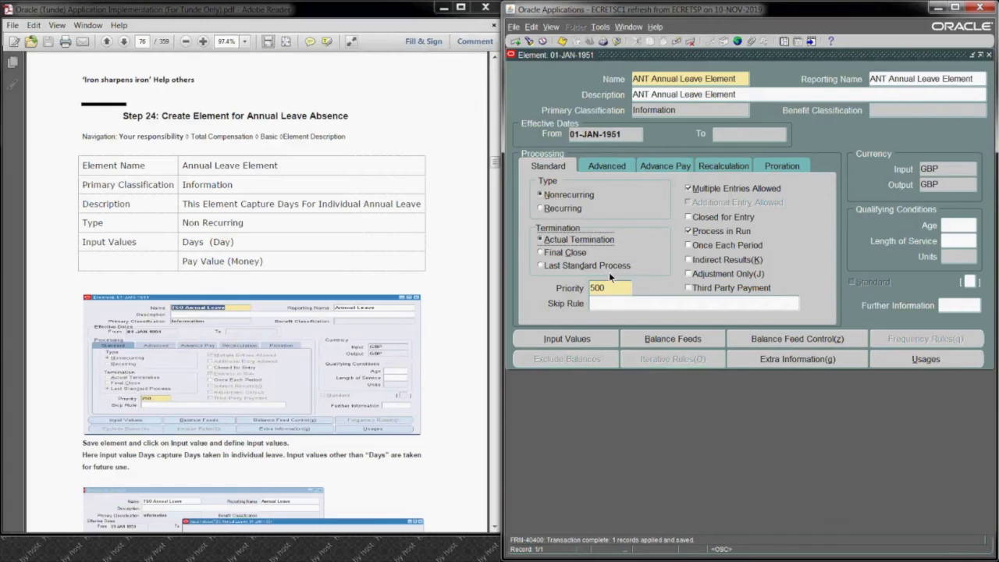
Step: Following the guide, open the element's input values and add one named Days with the unit Day
click(496, 529)
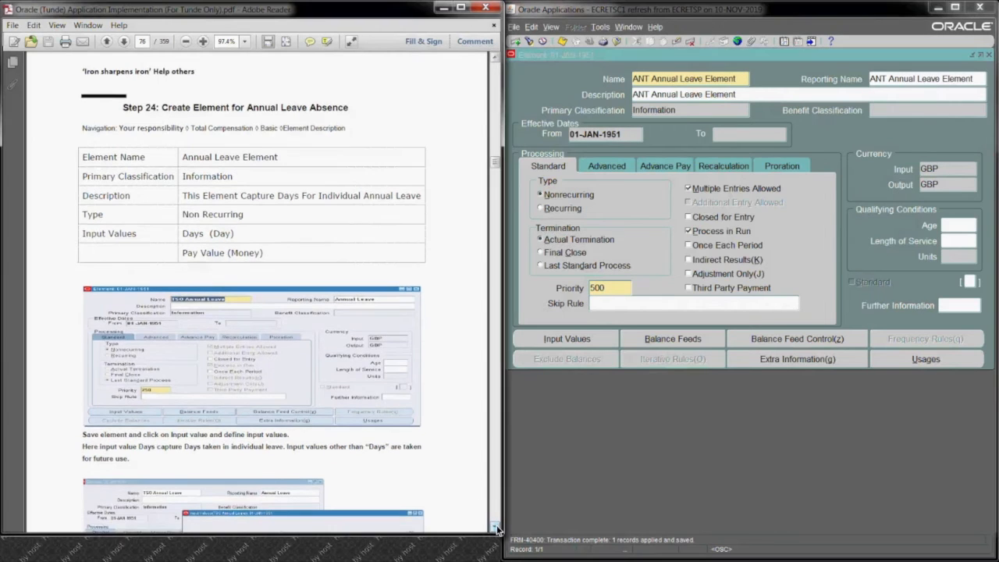
scroll(496, 528, down, 5)
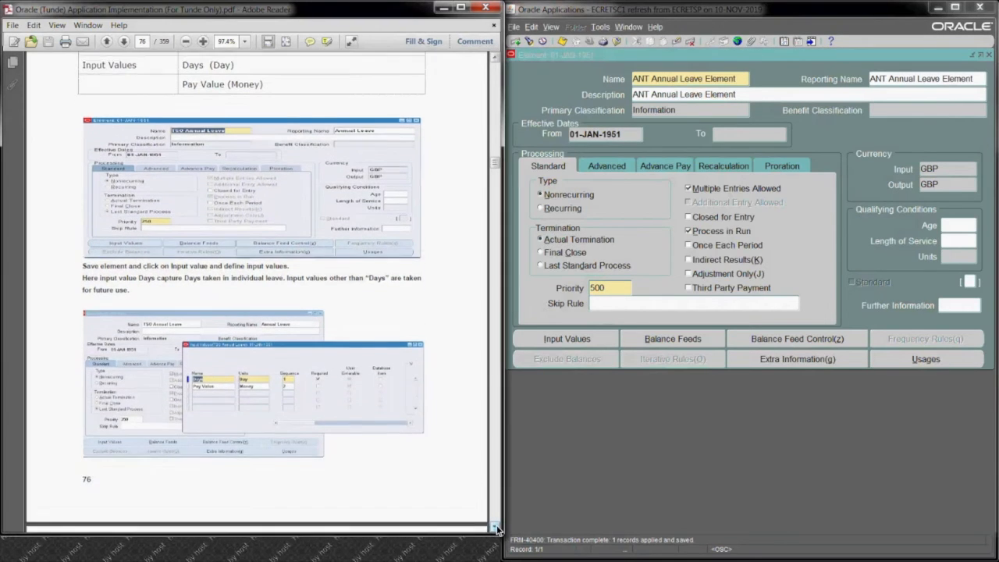
click(571, 340)
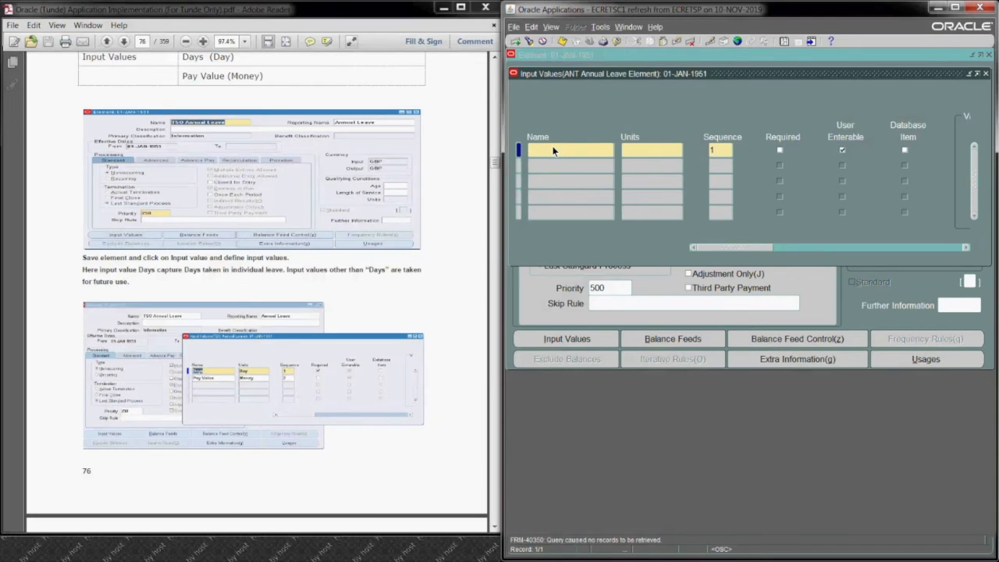
text(Days)
click(656, 147)
text(day)
key(Tab)
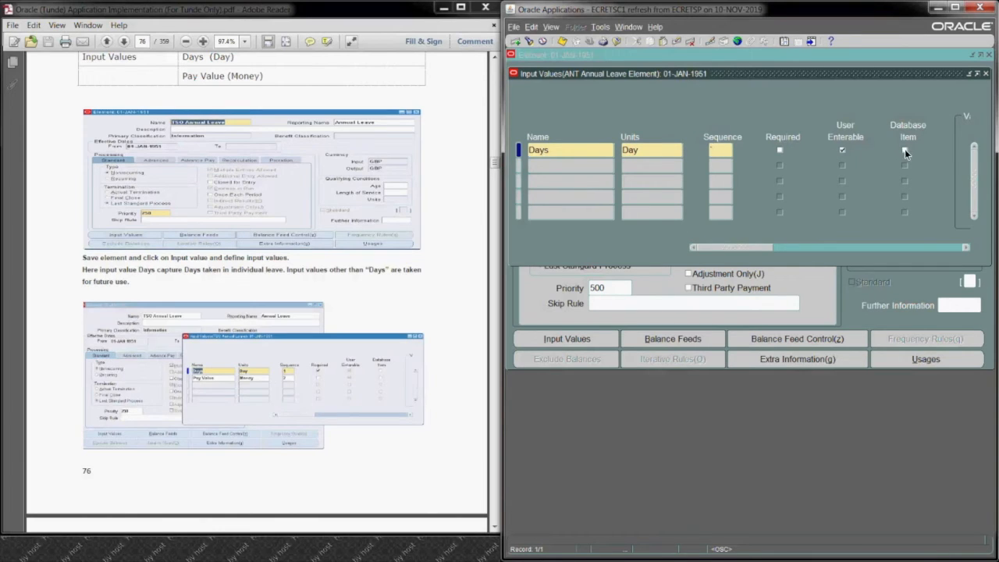
Step: Give the Days input value sequence 1, mark it as Required and Database Item, and save it
click(780, 151)
text(1)
click(781, 151)
click(905, 150)
click(563, 42)
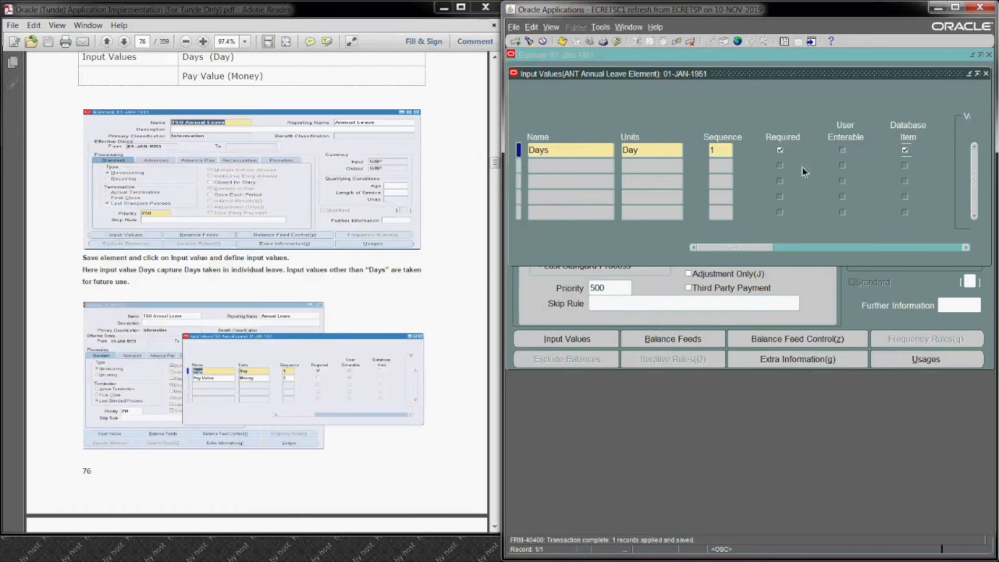
Step: Close the input values and read the guide's instructions for querying Annual Leave in the Element Link form
click(455, 456)
click(495, 528)
click(496, 528)
drag(495, 530, 496, 530)
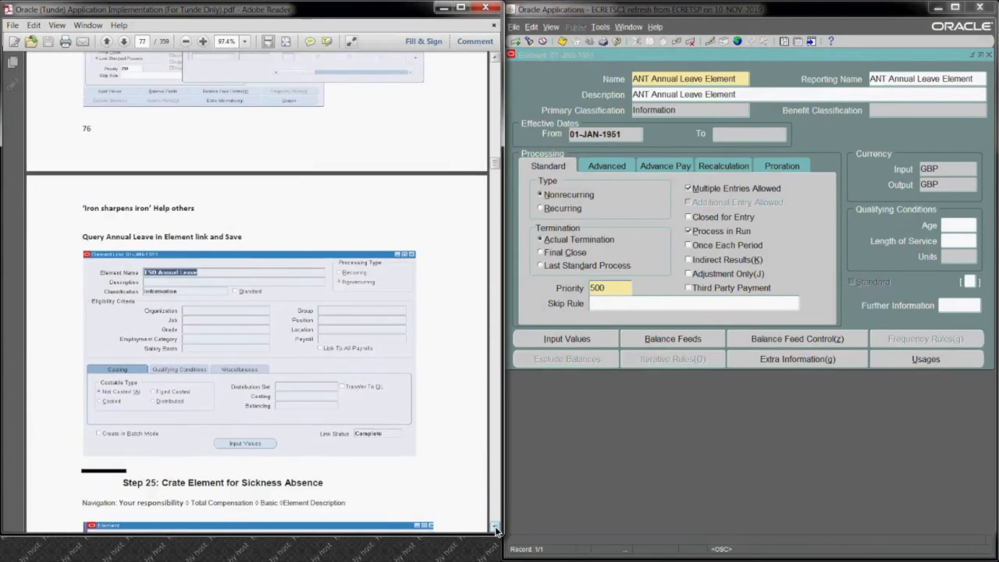
click(496, 530)
click(495, 530)
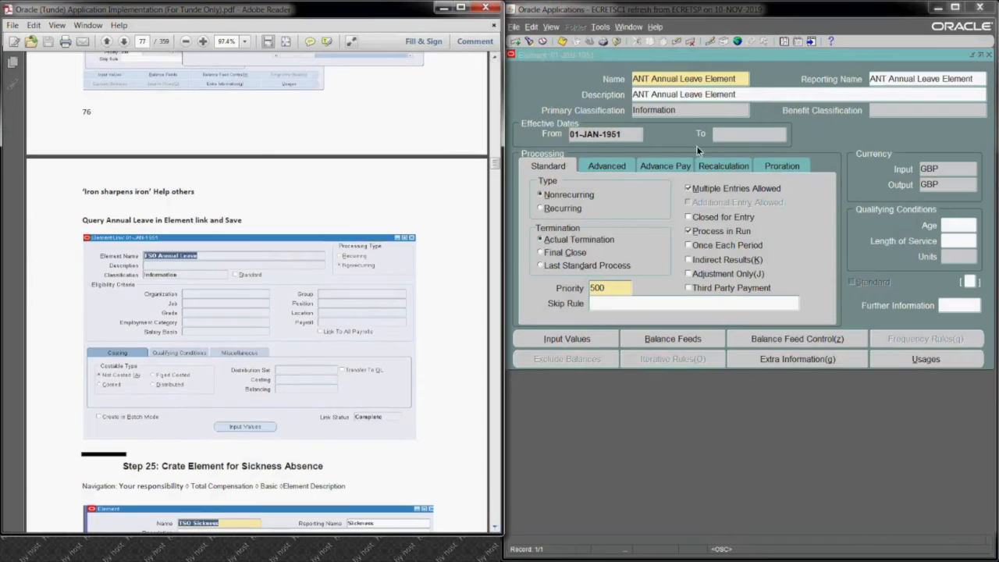
Step: Copy the element's name, close its form, and use it as the Element Name of a new Element Link, keeping the effective date
click(741, 78)
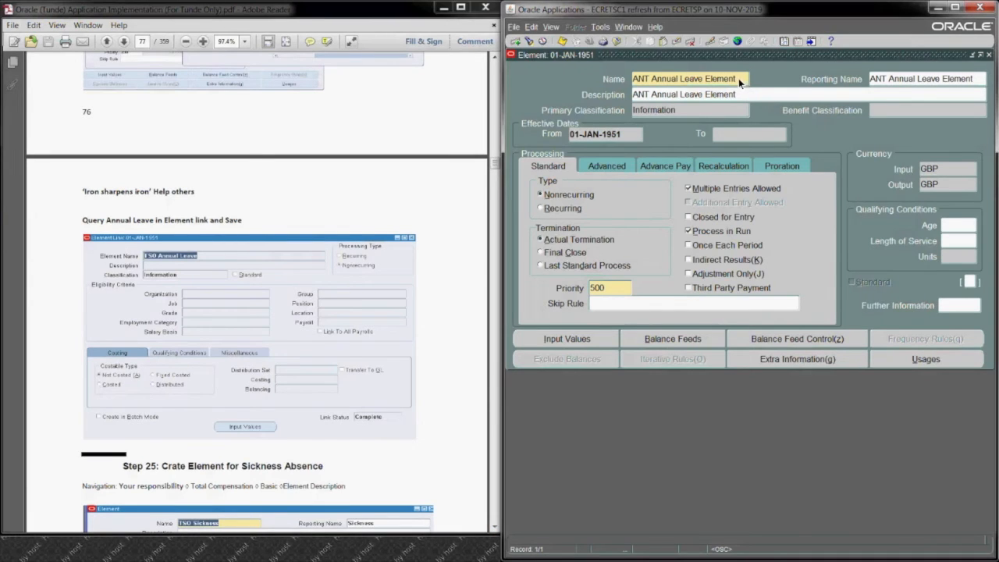
drag(738, 78, 636, 89)
key(ctrl+c)
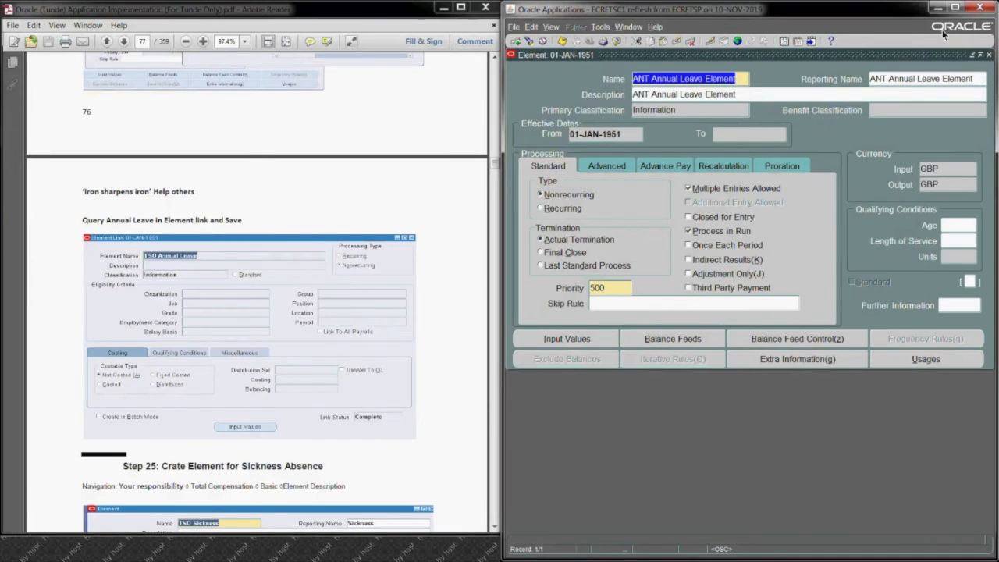
click(989, 56)
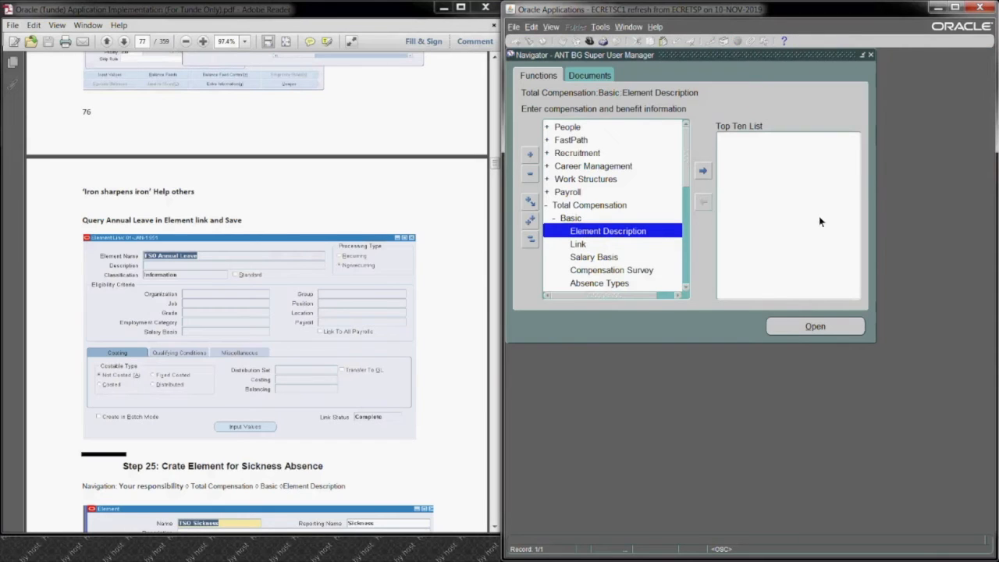
click(645, 245)
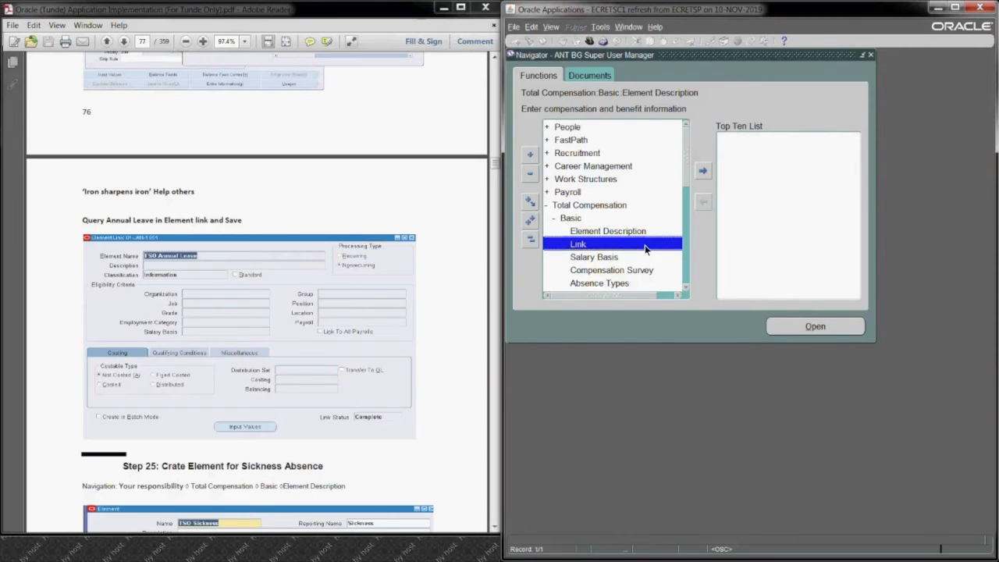
click(788, 327)
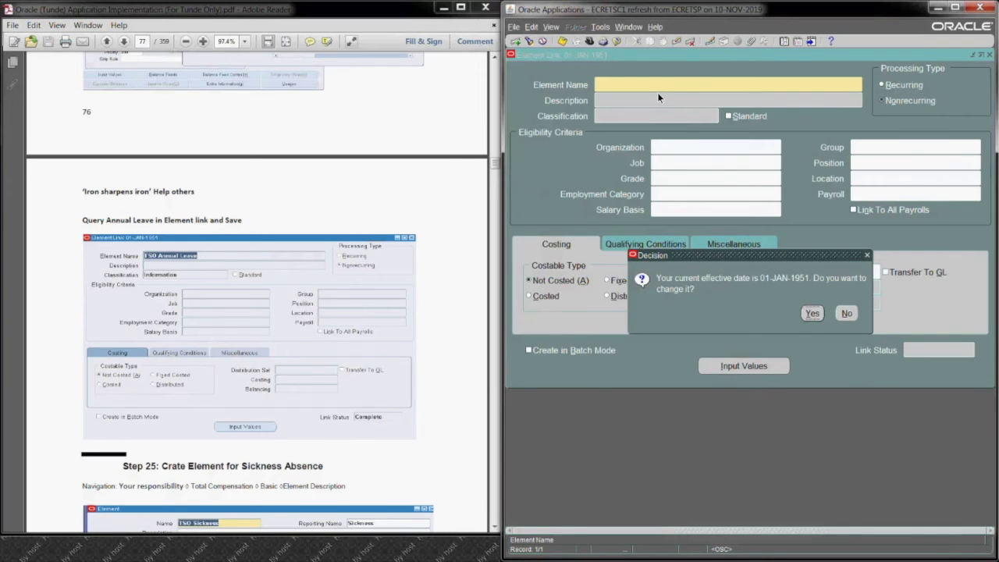
click(846, 314)
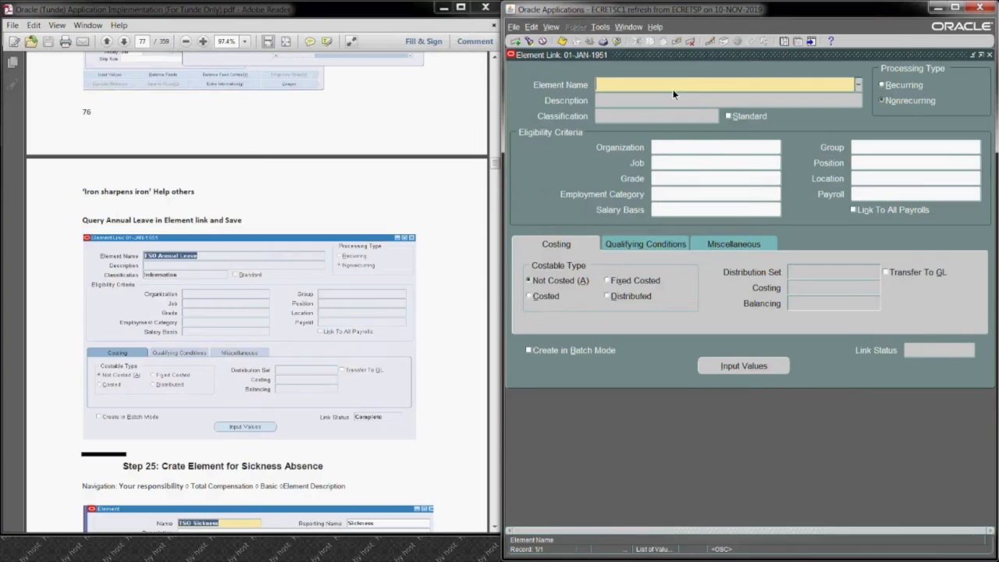
key(ctrl+v)
key(Tab)
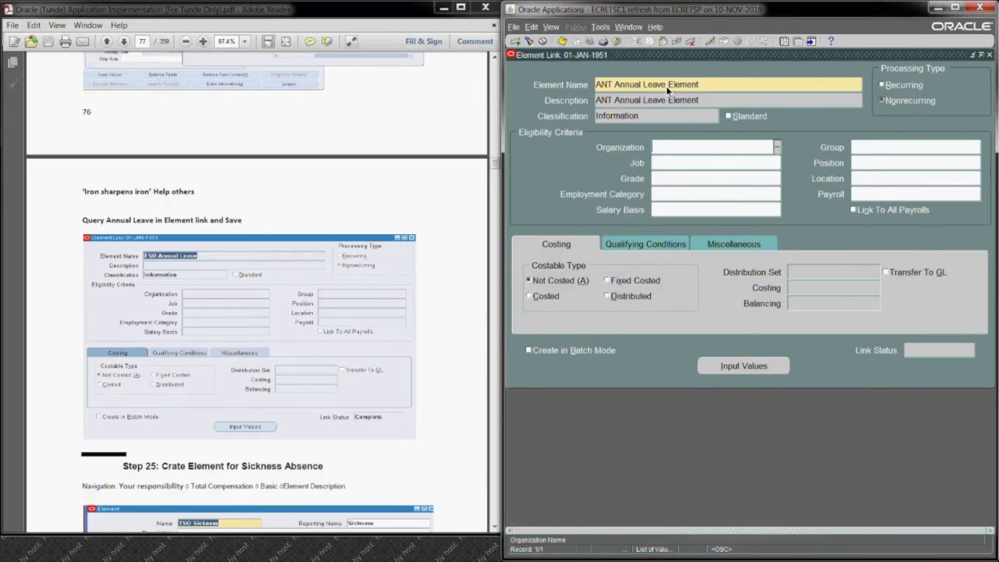
Step: Set the element link's payroll to ANT Payroll and save the link
click(896, 195)
text(ANT)
key(Tab)
click(557, 44)
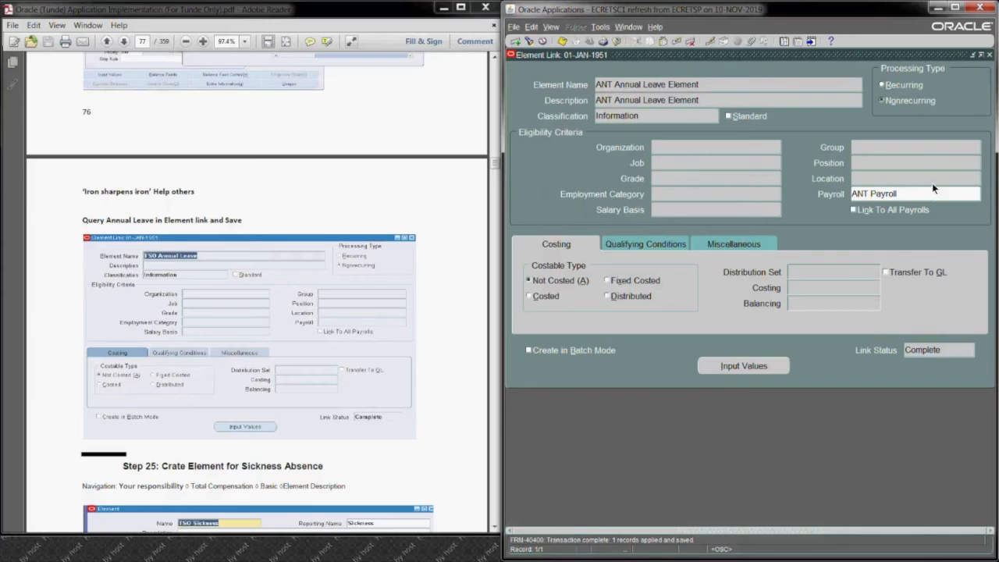
Step: Find Step 26 on creating an absence type in the guide and open the Absence Types form, keeping the 01-JAN-1951 effective date
click(495, 531)
click(494, 530)
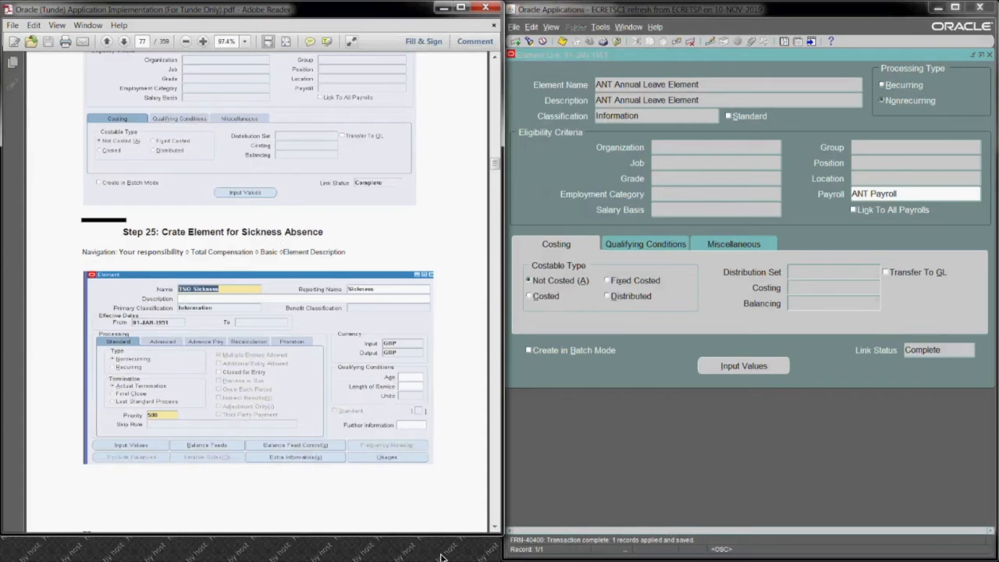
click(495, 530)
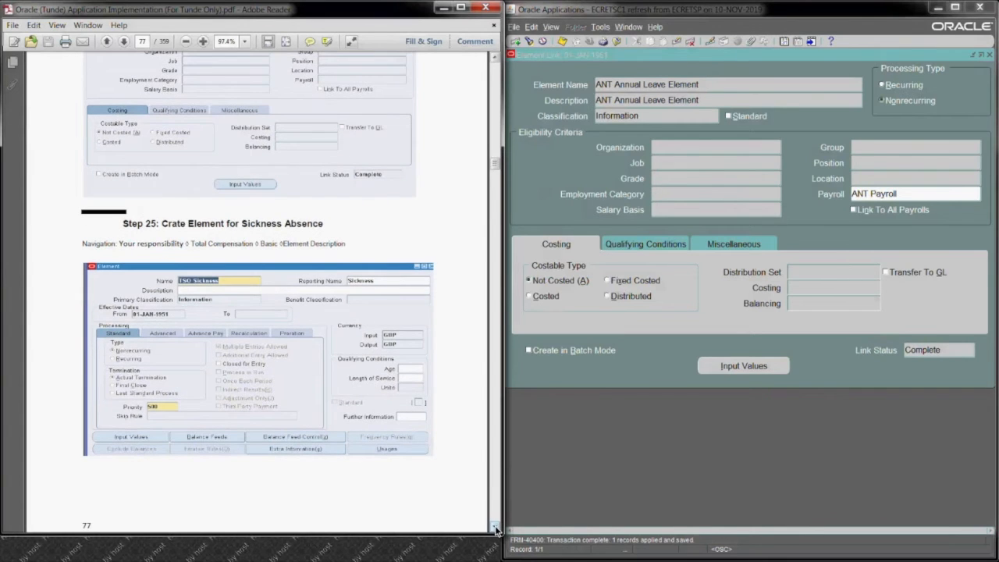
drag(495, 530, 495, 530)
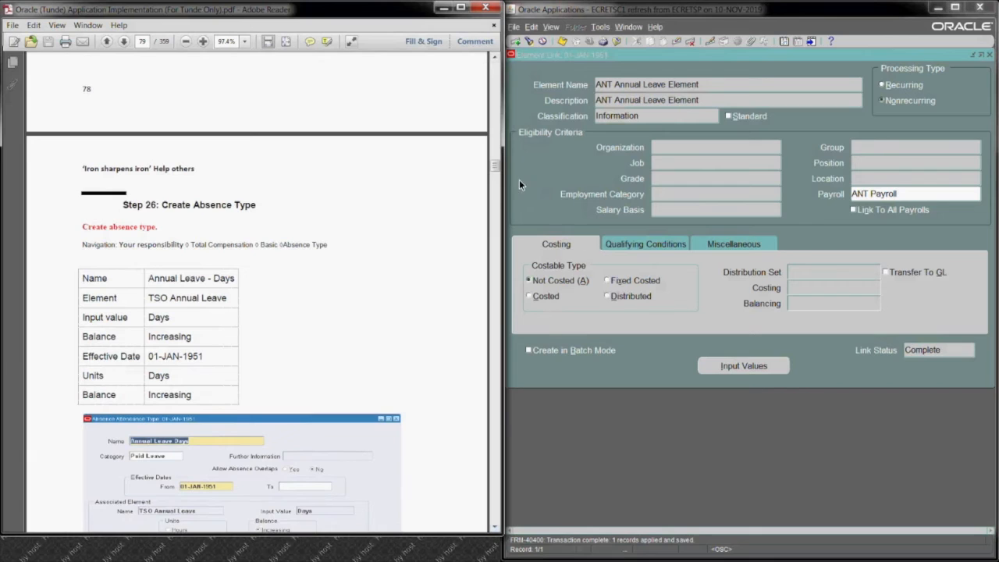
click(991, 56)
click(990, 54)
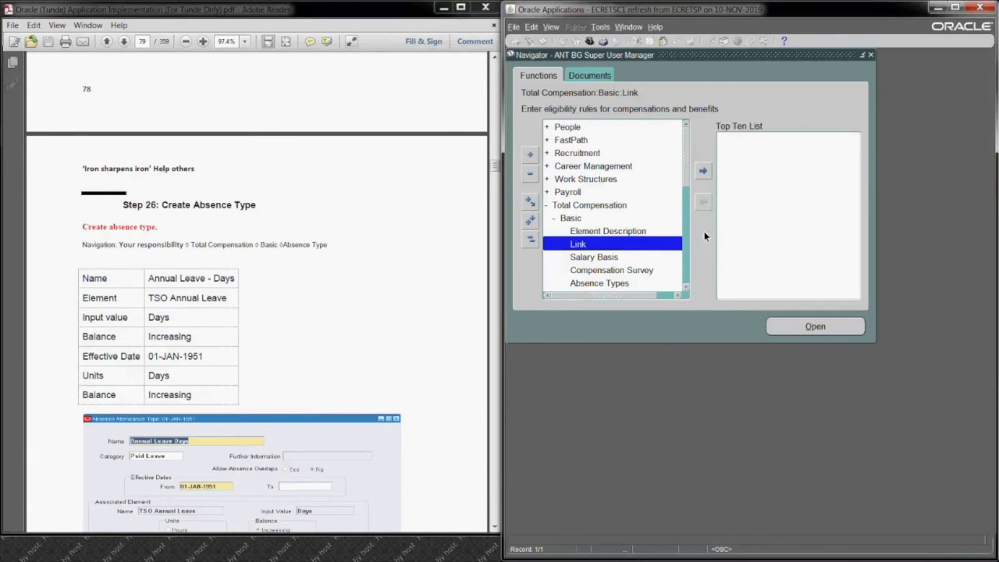
click(684, 290)
click(685, 290)
click(684, 291)
click(685, 291)
click(603, 233)
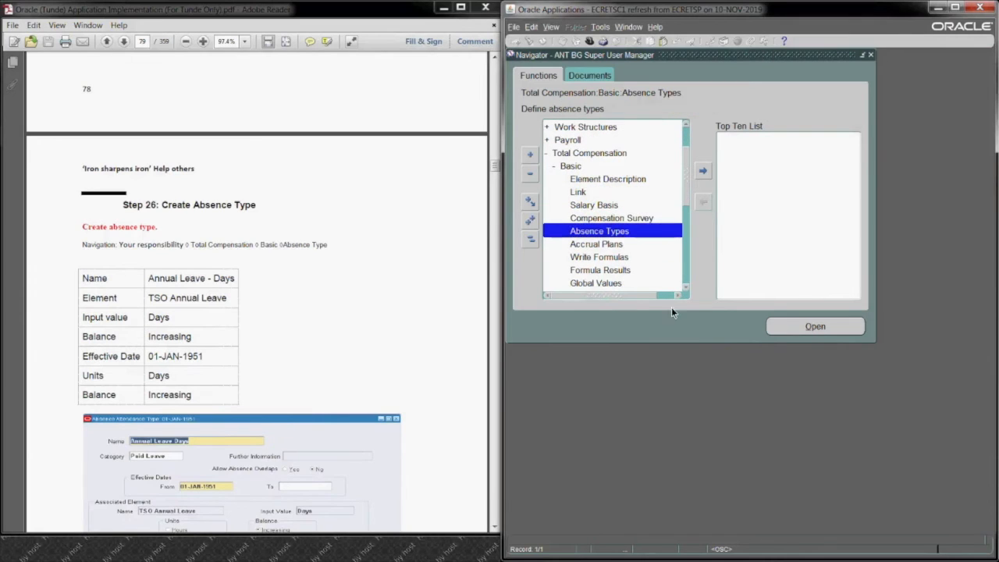
click(804, 327)
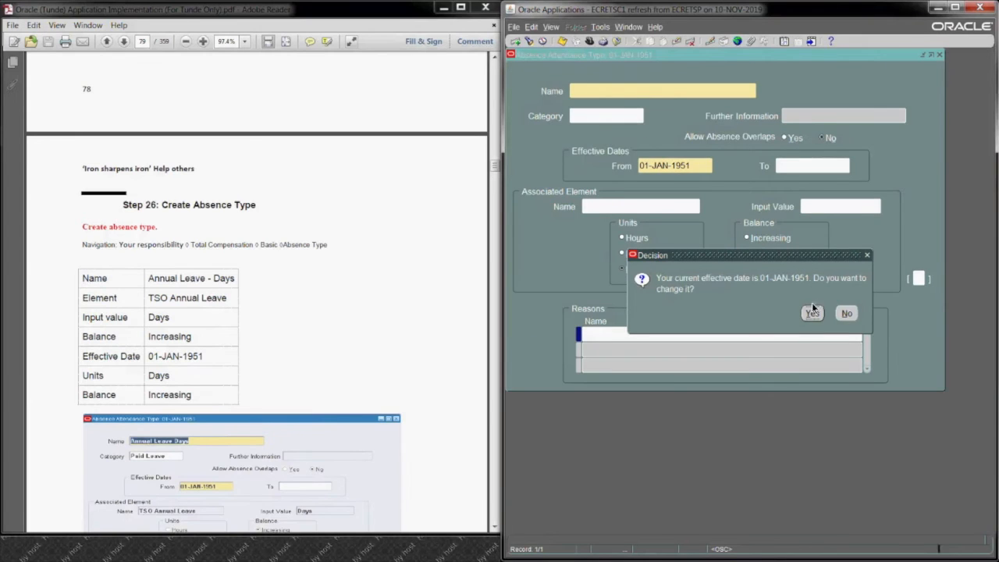
click(849, 314)
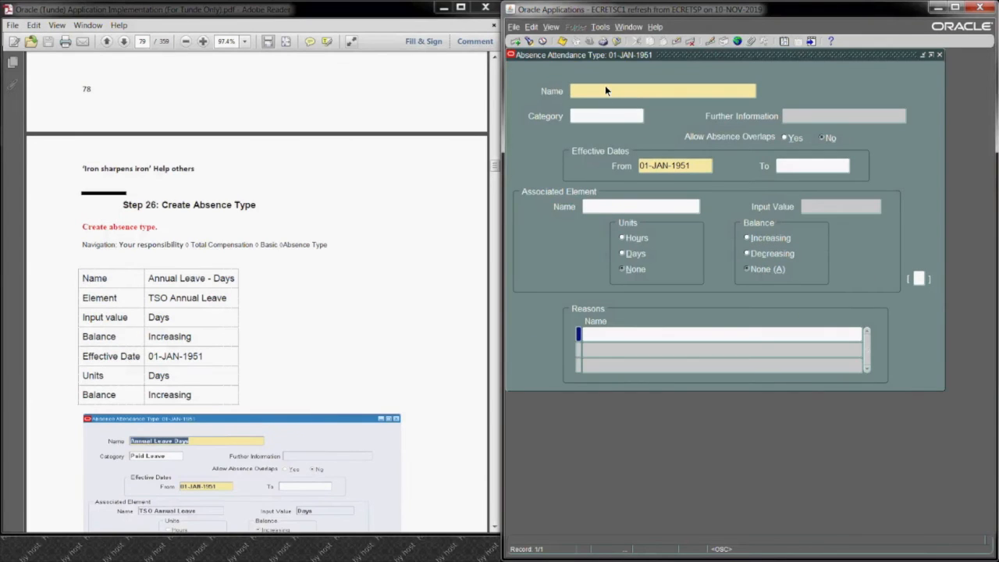
Step: Name the new absence type ANT Annual Leave Type and set its category to Paid Leave
text(ANT Annual Leave Type)
click(583, 121)
text(pai)
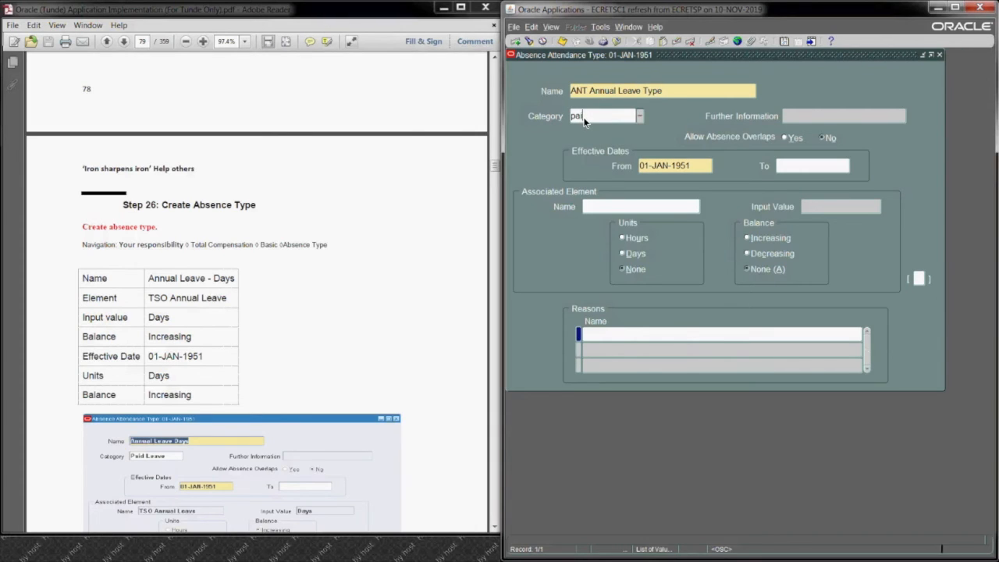
key(Tab)
Step: Associate the absence type with ANT Annual Leave Element, accept the payroll run caution, set the balance to Increasing, and save
click(656, 208)
text(ant)
key(Tab)
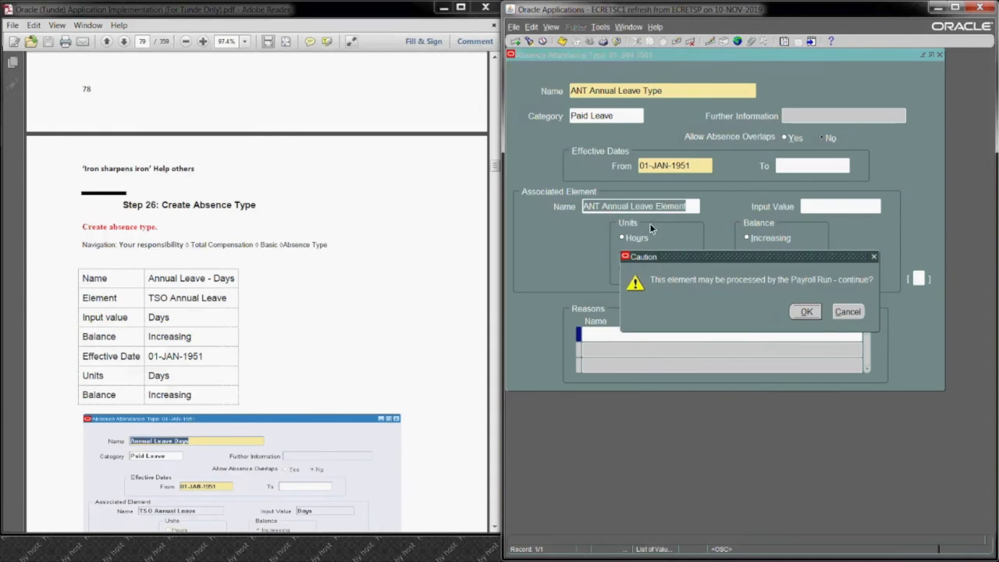
click(808, 312)
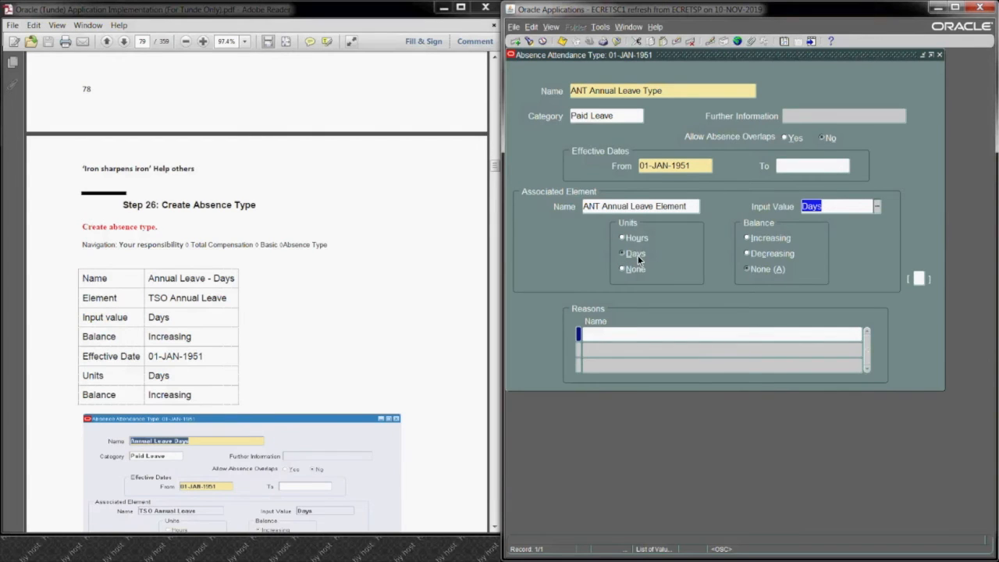
click(750, 241)
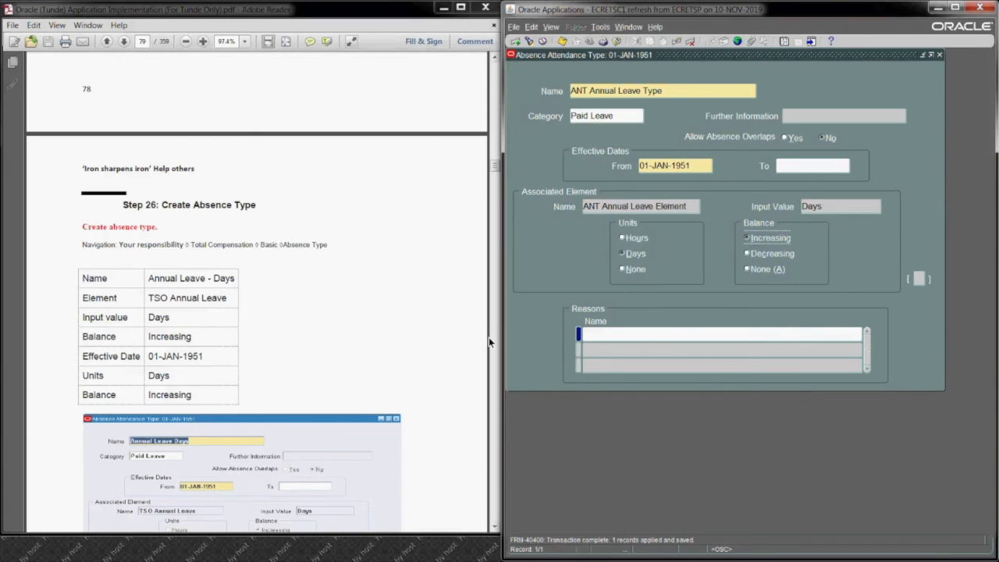
Step: Following Step 27a of the guide, open the Accrual Plans form and name the new plan ANT Annual Leave Plan
click(494, 528)
scroll(494, 528, down, 15)
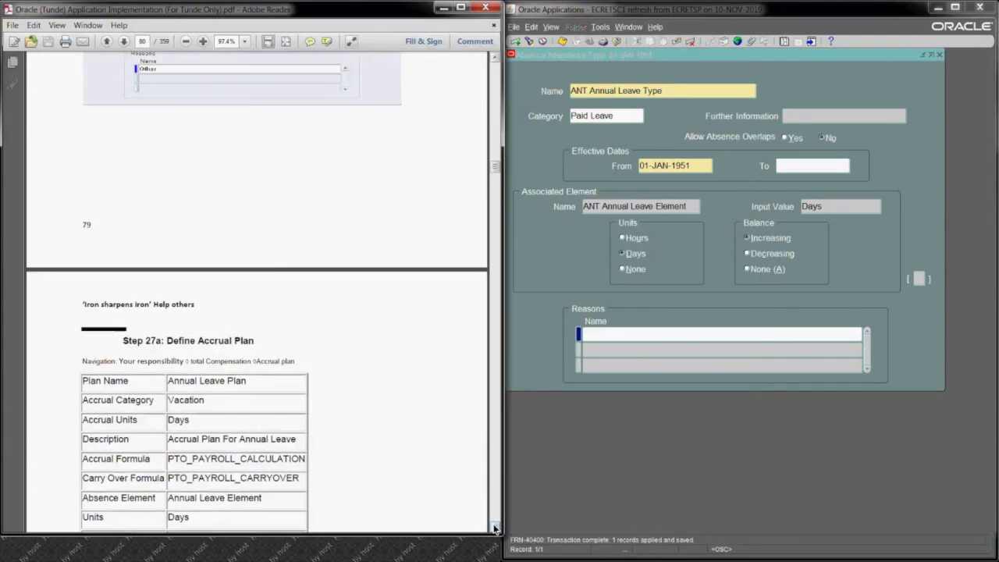
scroll(494, 528, down, 5)
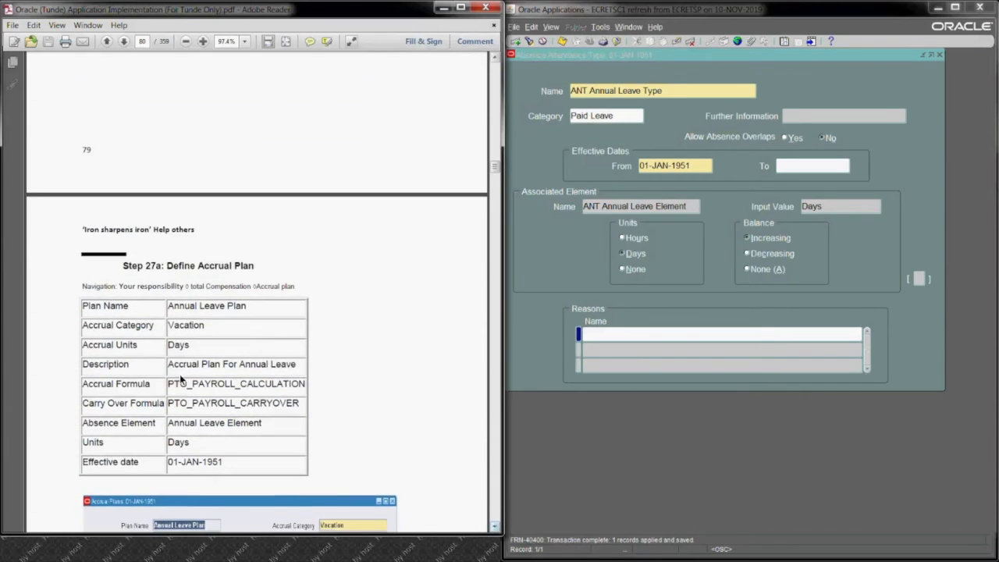
click(939, 55)
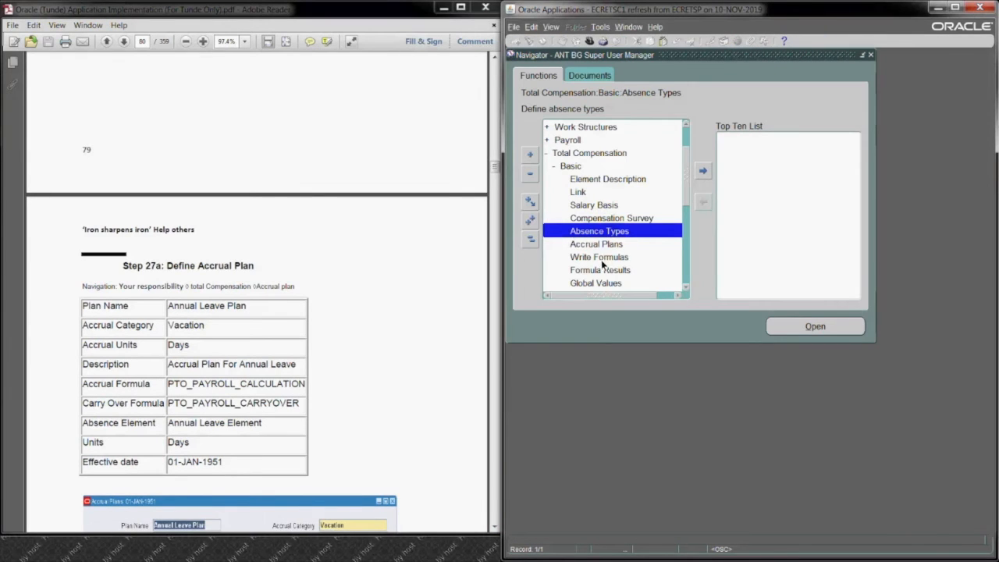
click(598, 244)
click(785, 327)
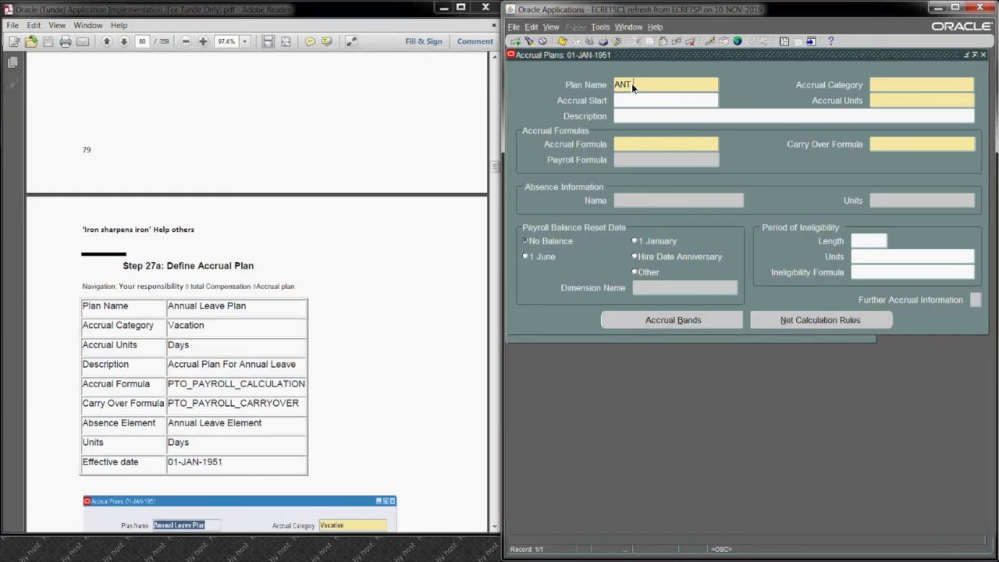
text(ANT Annual Leave Plan)
Step: Set the plan's accrual category to Vacation and its accrual units to Days
click(908, 93)
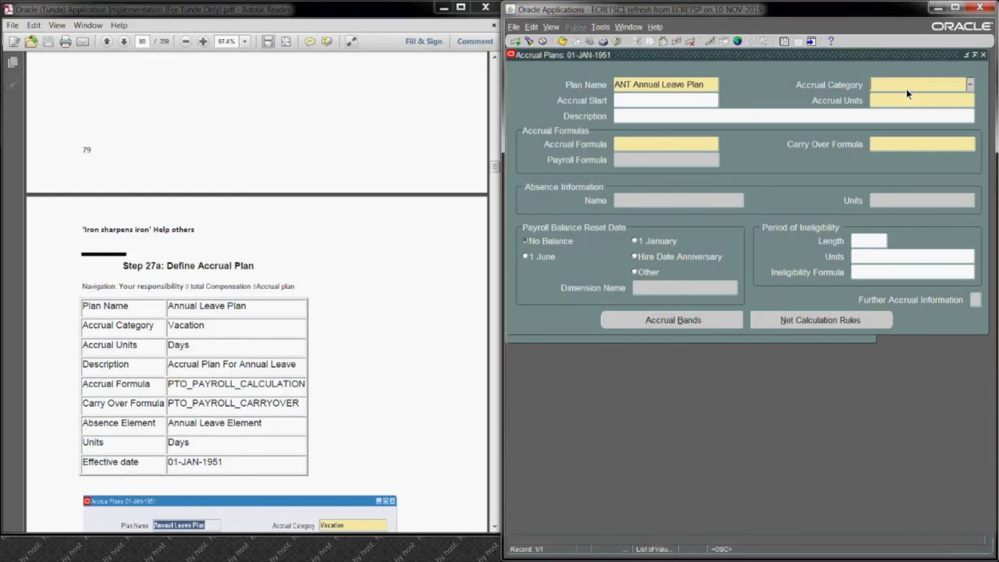
click(971, 90)
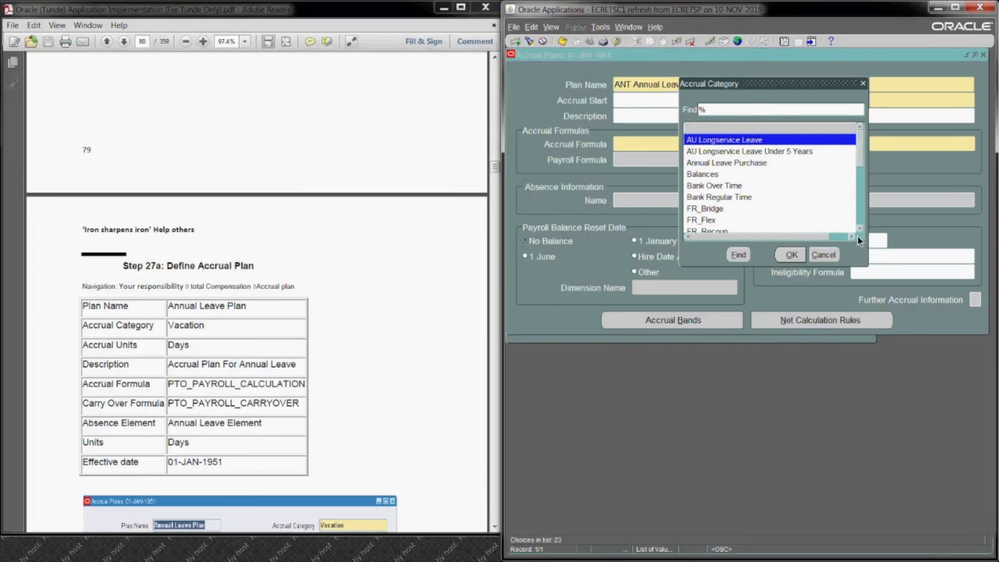
scroll(858, 224, down, 7)
scroll(858, 224, down, 7)
scroll(858, 226, down, 1)
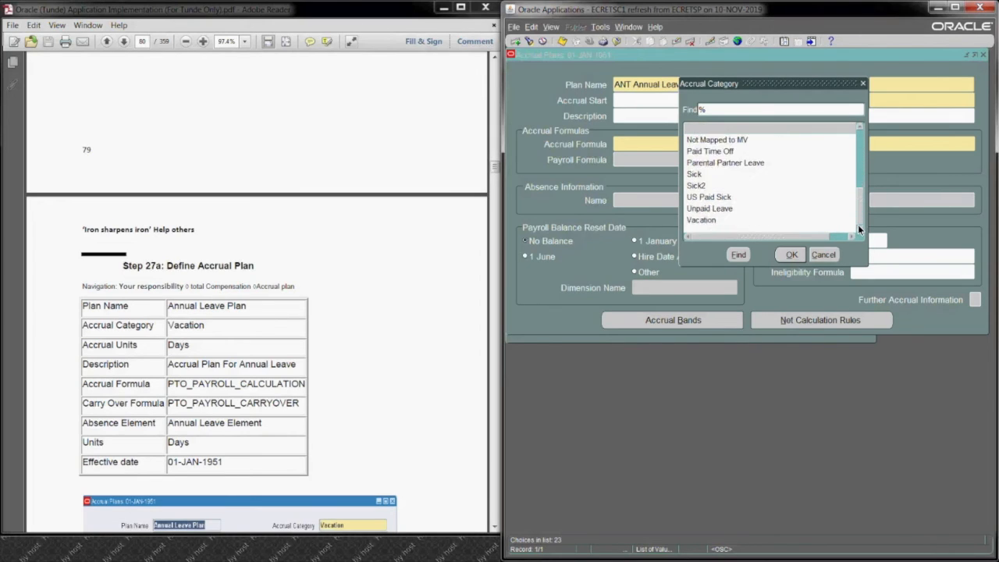
click(705, 220)
click(783, 258)
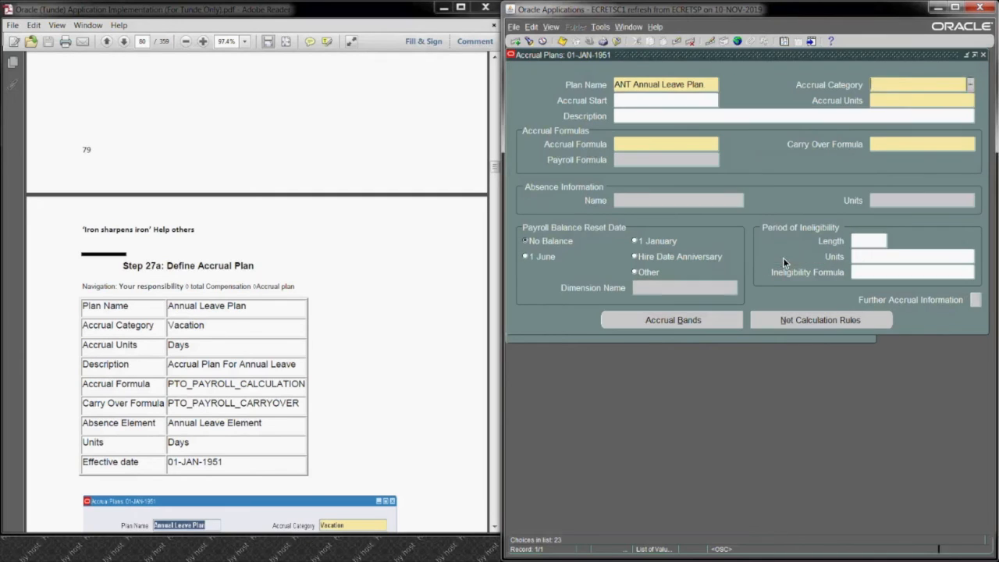
click(892, 96)
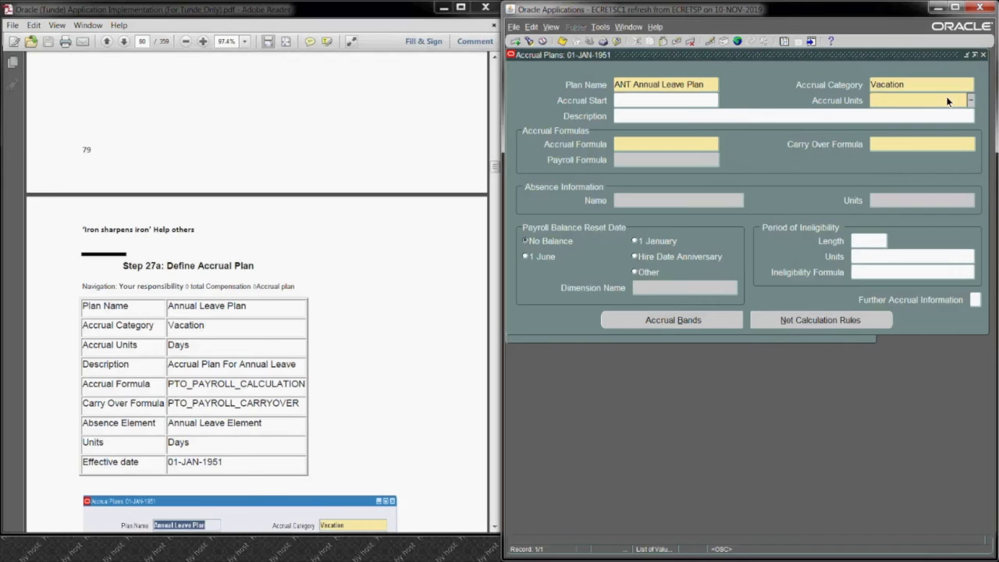
click(973, 102)
click(789, 271)
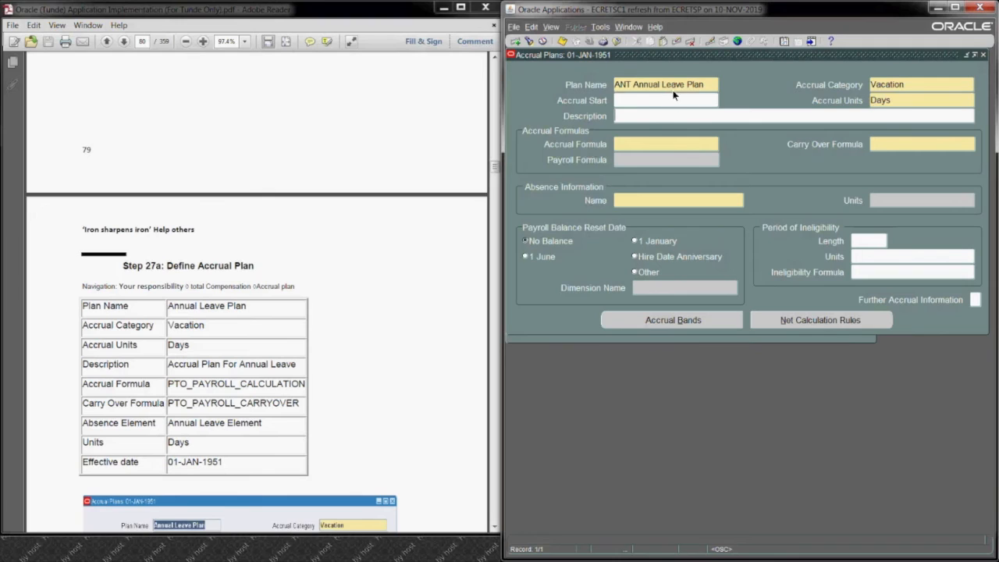
Step: Copy PTO_PAYROLL_CALCULATION from the guide into the plan's Accrual Formula
click(641, 143)
click(171, 384)
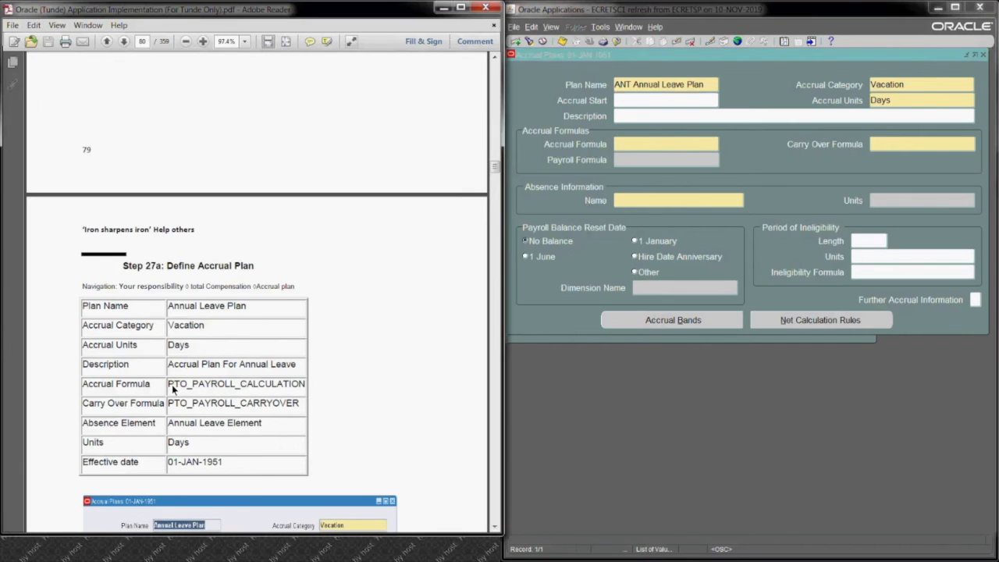
drag(171, 385, 296, 392)
key(ctrl+c)
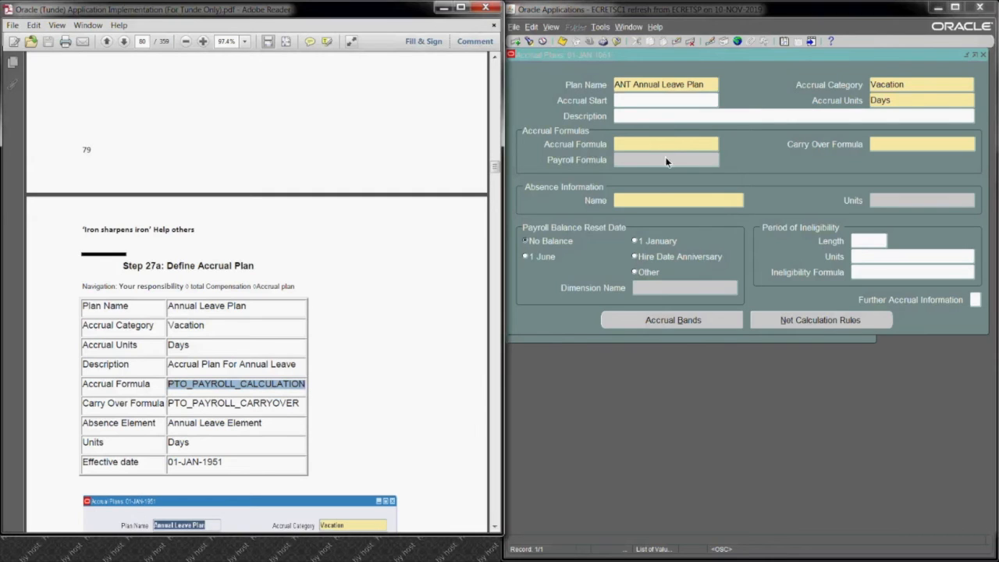
click(656, 145)
key(ctrl+v)
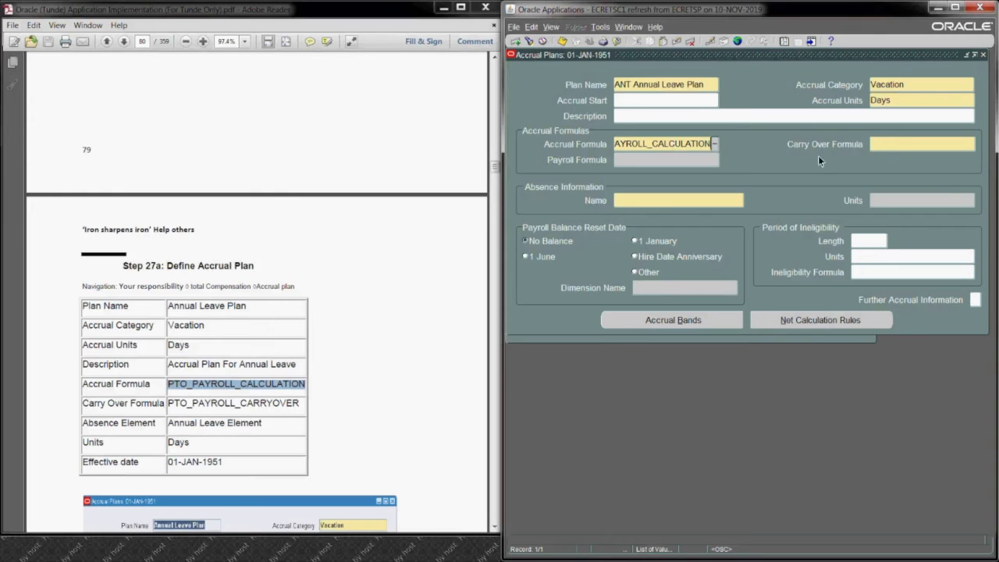
Step: Copy PTO_PAYROLL_CARRYOVER from the guide into the plan's Carry Over Formula
click(889, 142)
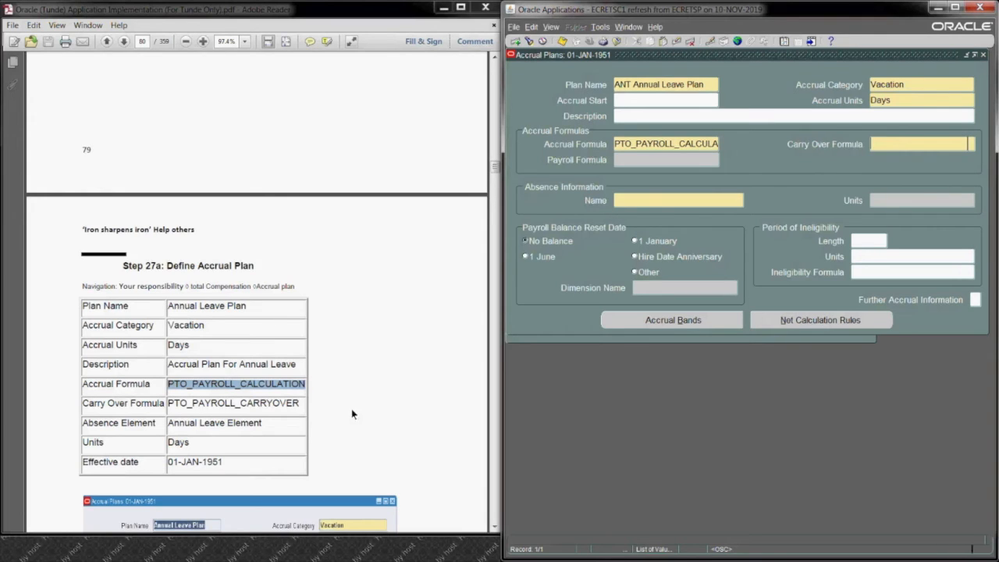
click(304, 403)
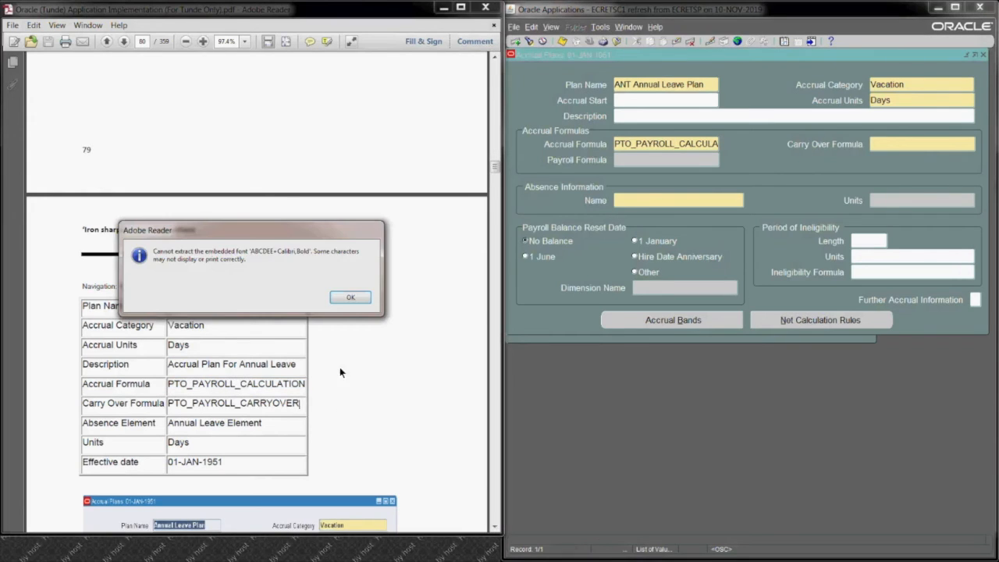
click(344, 297)
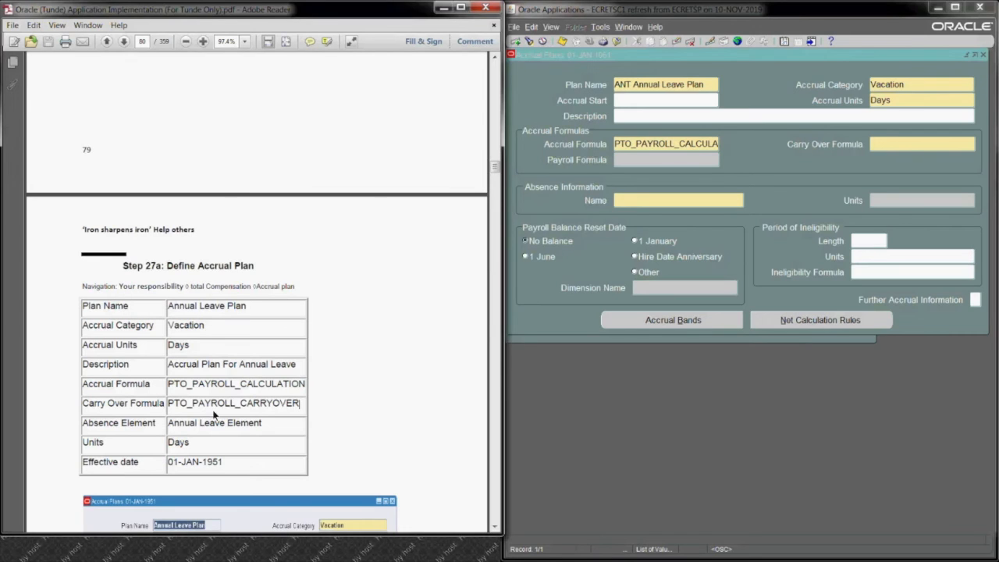
drag(170, 405, 309, 403)
key(ctrl+c)
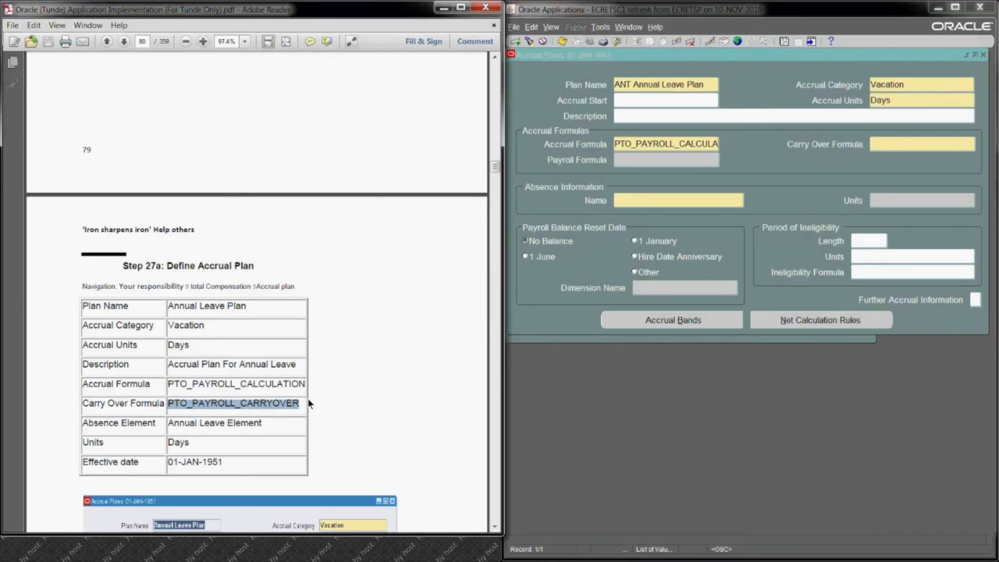
click(900, 145)
key(ctrl+v)
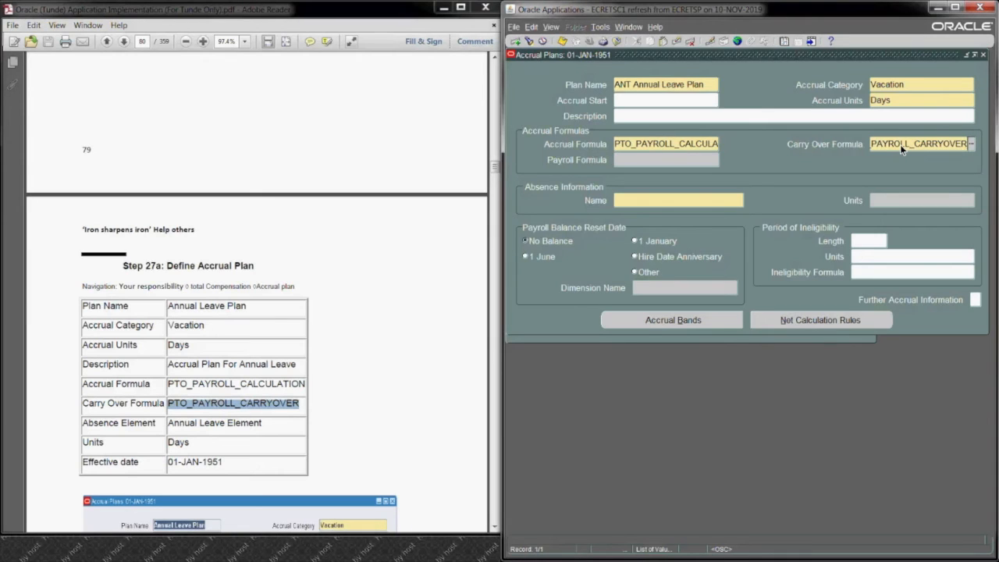
Step: Set the plan's absence name to ANT Annual Leave Element with units in Days, and save the accrual plan
click(681, 201)
text(ant)
key(Tab)
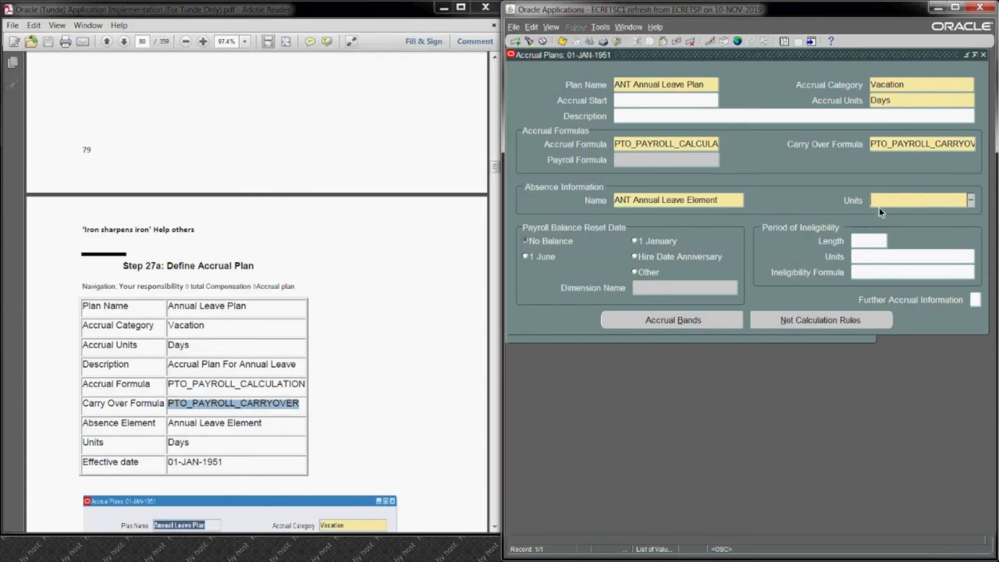
text(da)
key(Tab)
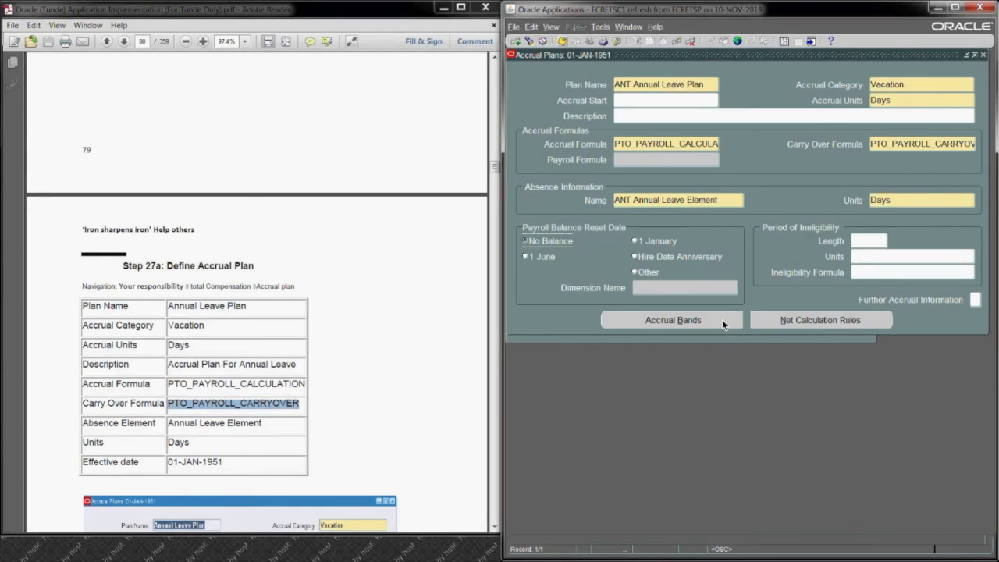
click(495, 526)
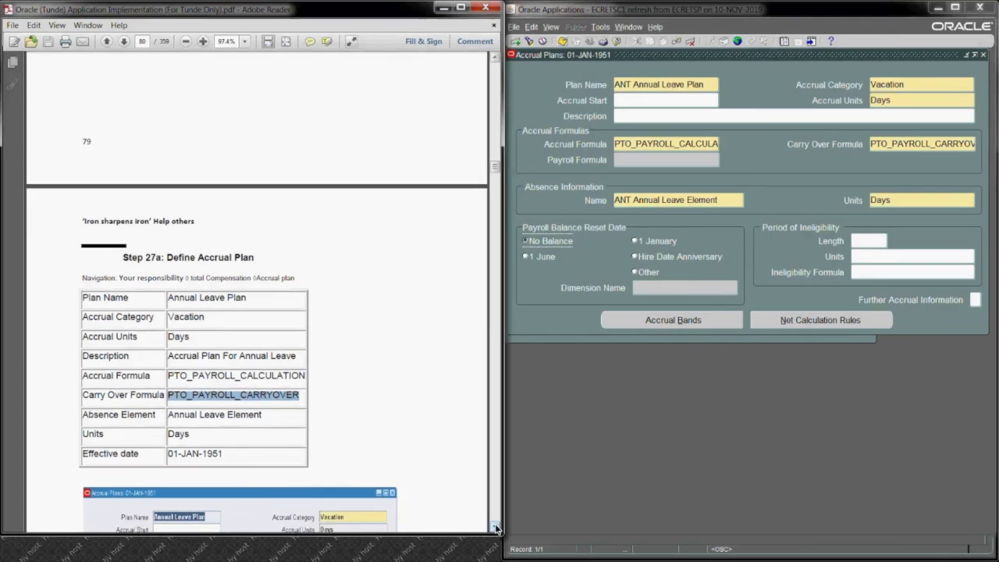
scroll(495, 527, down, 7)
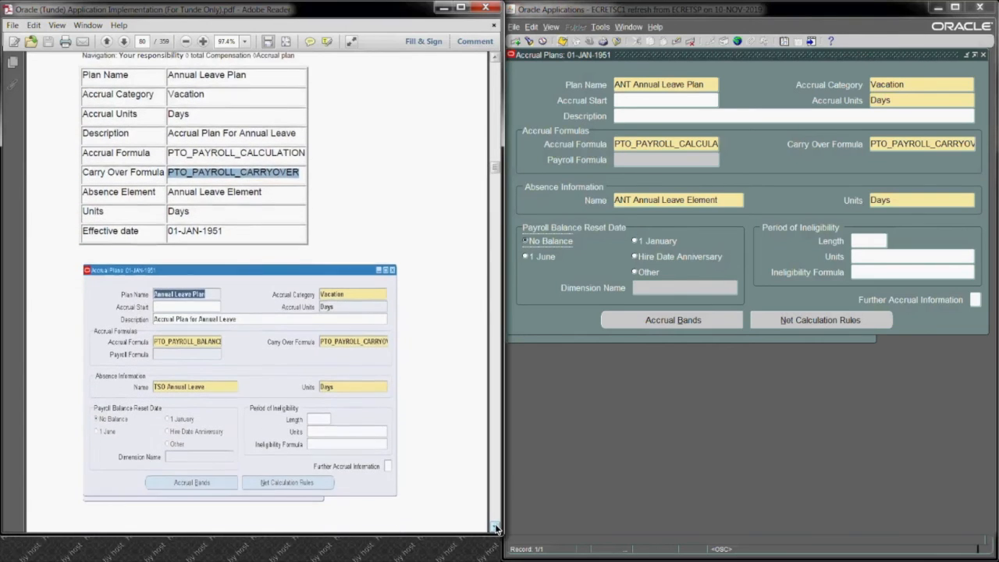
scroll(495, 528, down, 4)
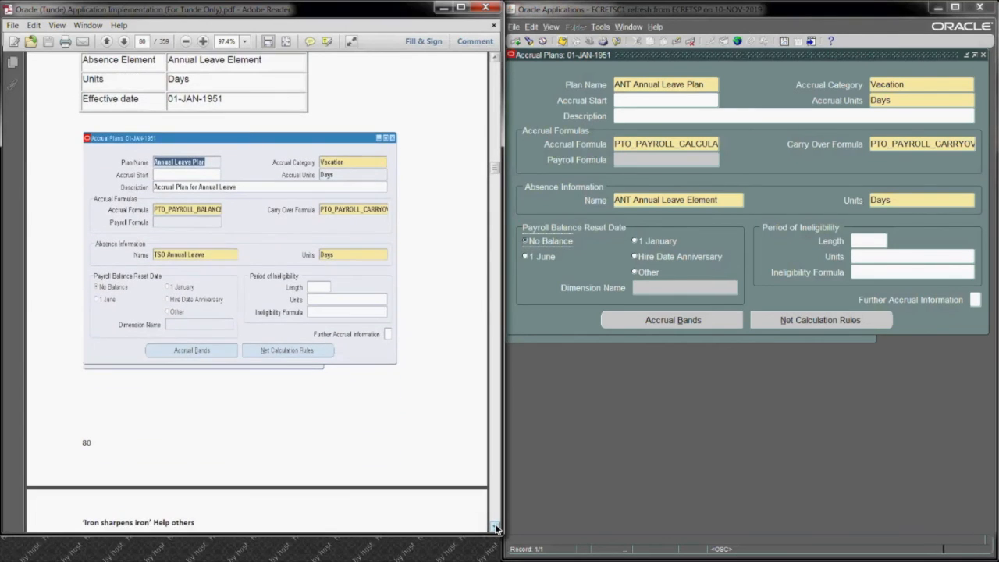
key(ctrl+s)
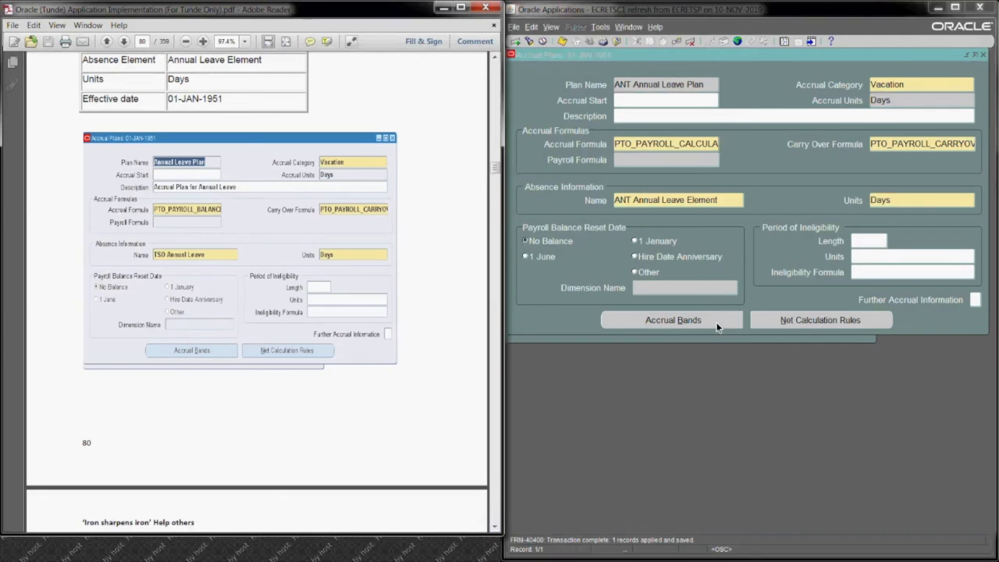
Step: Add an accrual band for 0 to 99 years of service with annual rate 30 and maximum carryover 5, and save it
click(716, 322)
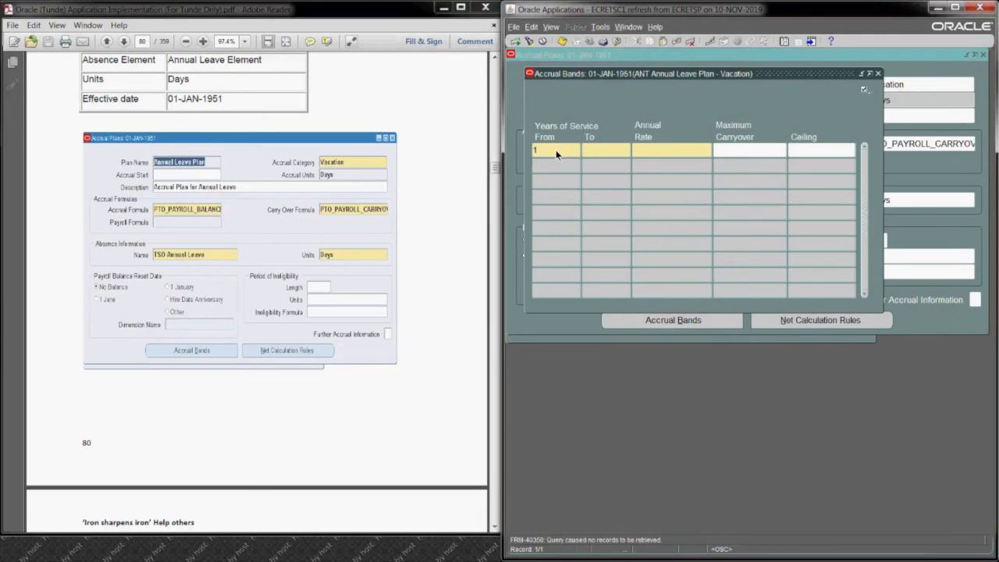
key(BackSpace)
text(0)
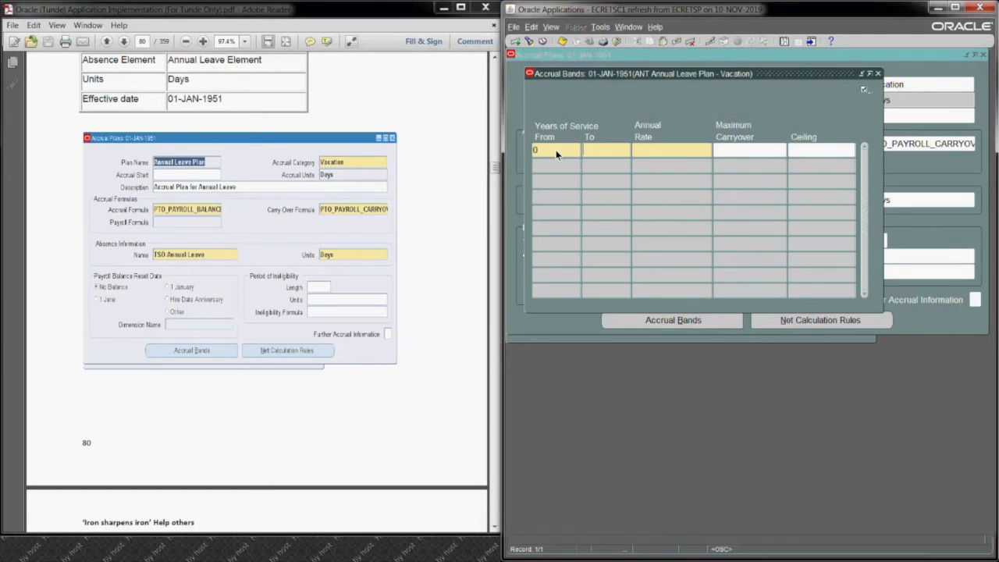
key(Tab)
text(99)
click(564, 44)
Step: Compare the band's annual rate and maximum carryover with the guide's example, and close the accrual bands
click(495, 529)
drag(495, 530, 494, 530)
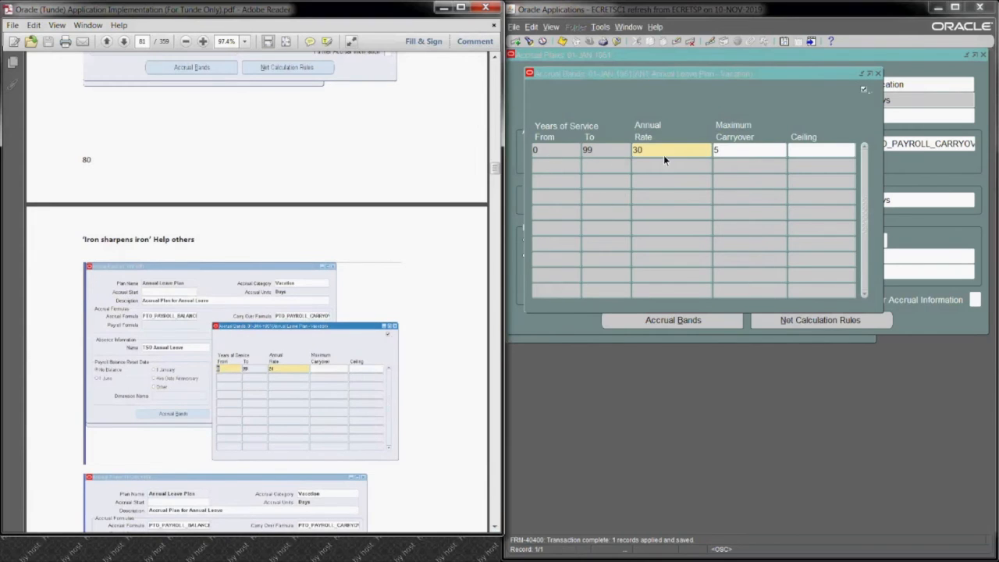
click(732, 153)
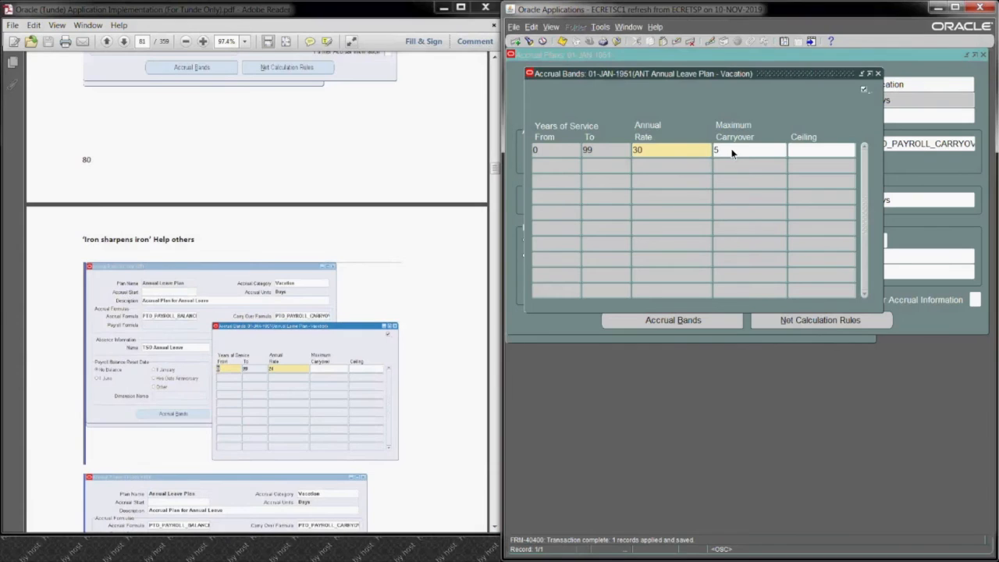
double_click(656, 151)
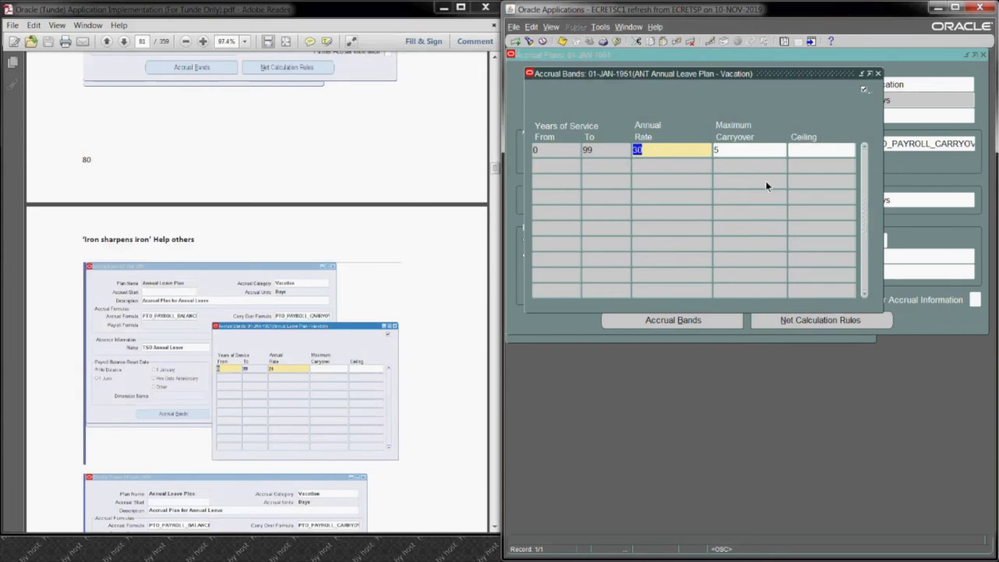
click(878, 73)
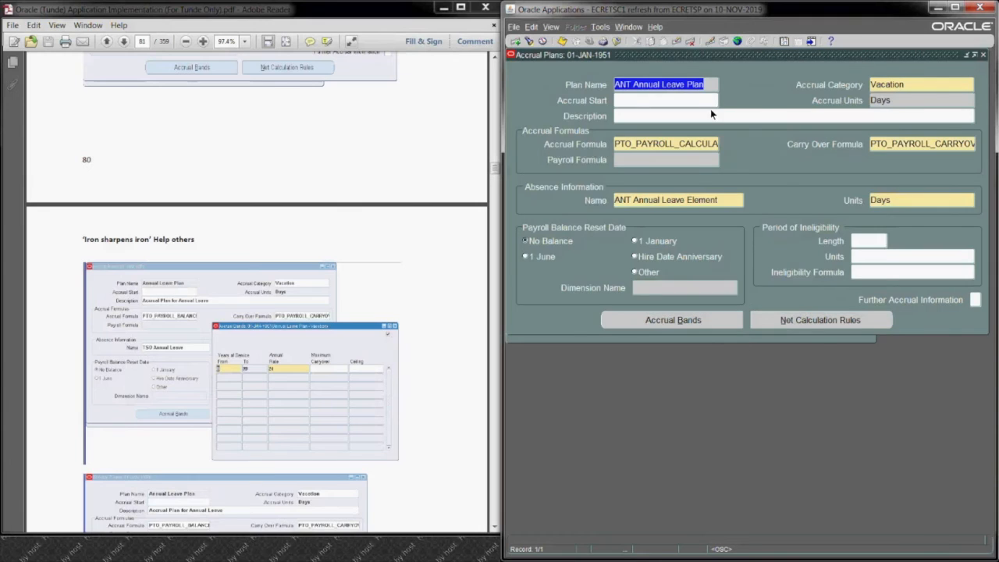
Step: Review the plan's net calculation rules and close the Accrual Plans form
click(792, 318)
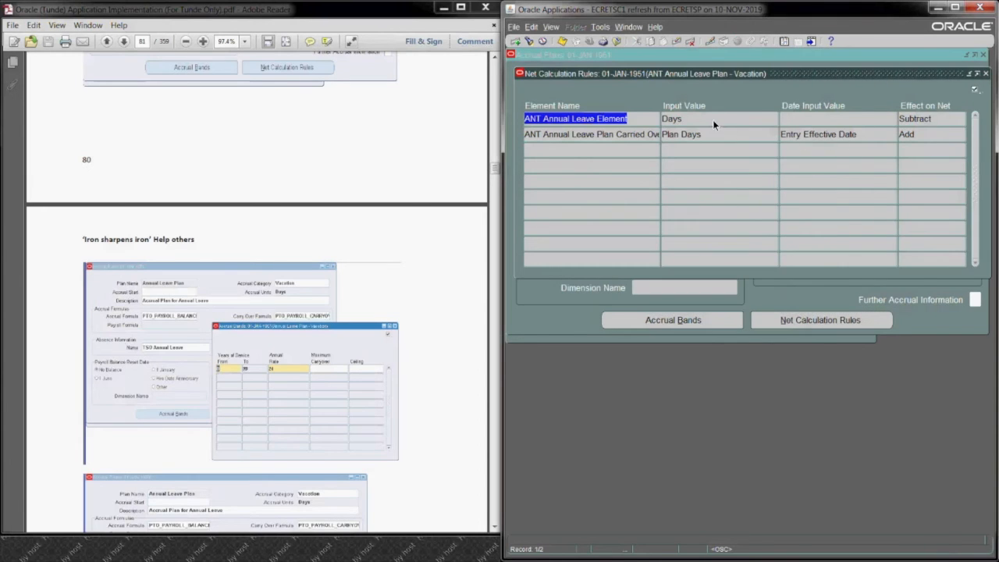
click(986, 74)
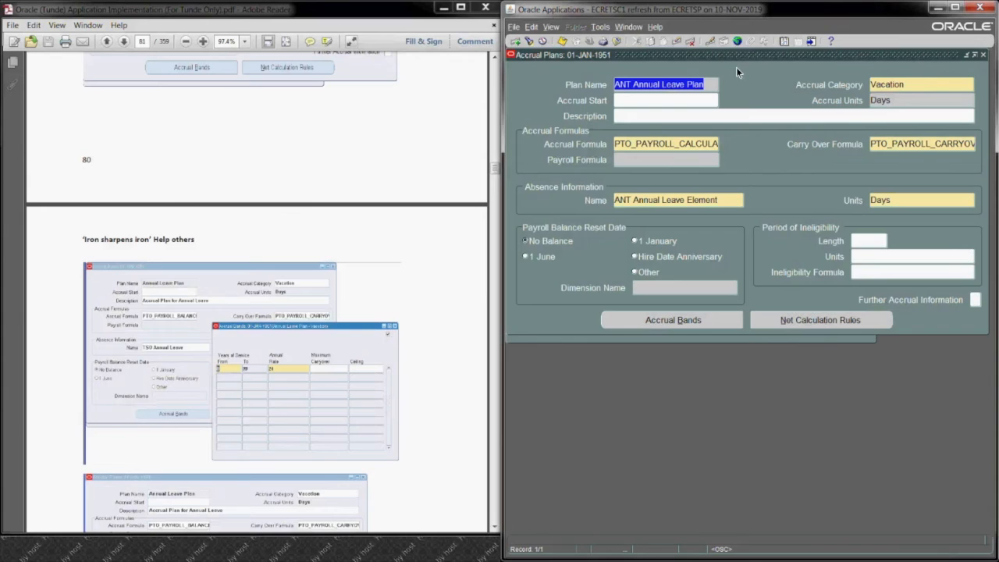
click(985, 55)
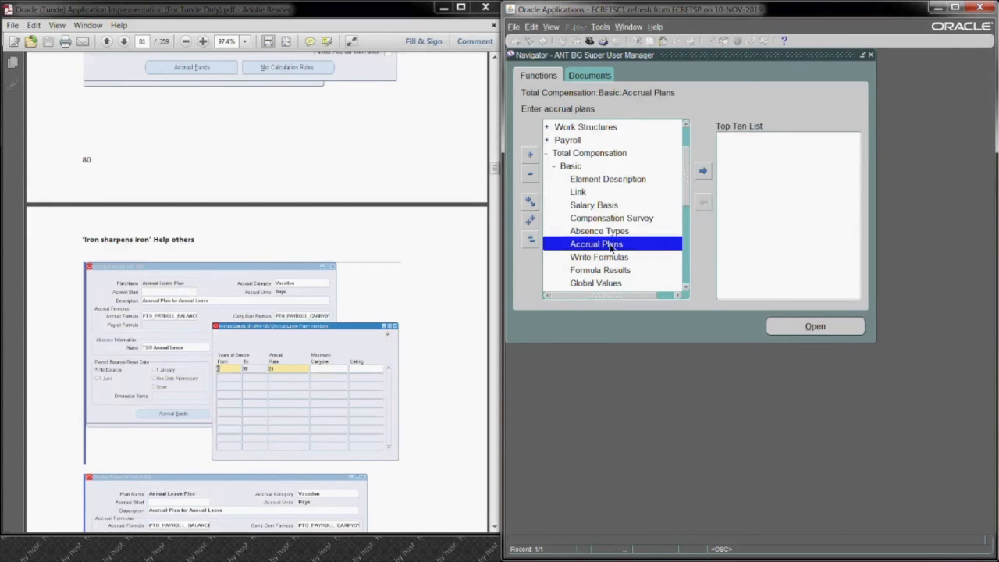
Step: Query the element link for ANT Annual Leave Plan at the current effective date, check its payroll, and close the form
click(581, 193)
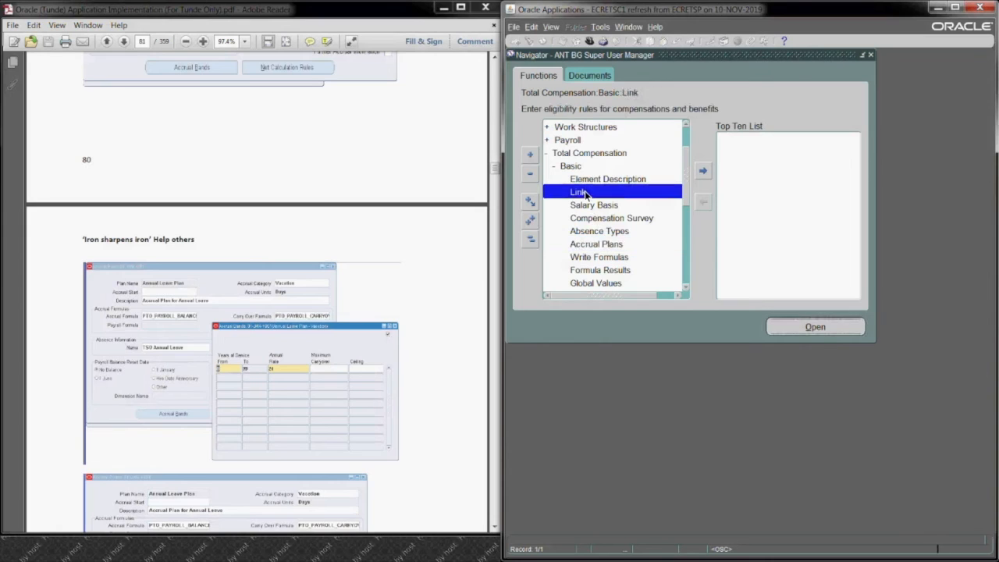
double_click(584, 193)
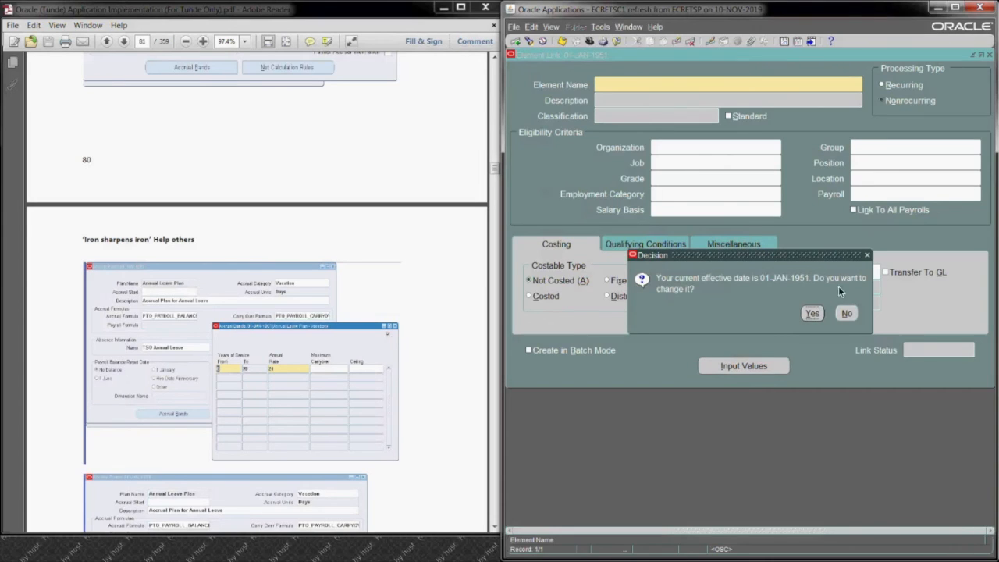
click(847, 313)
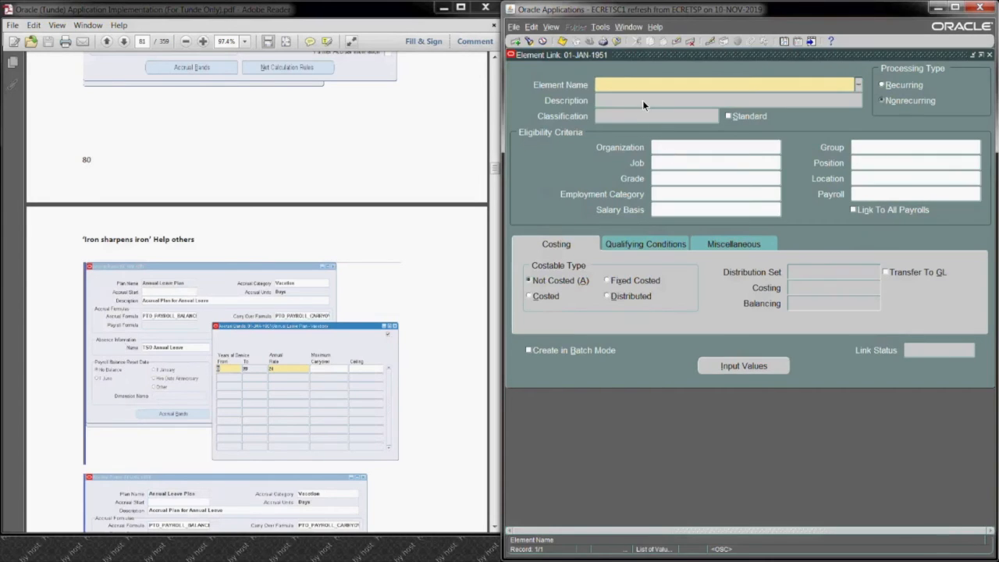
text(ANT Annual Leave Plan)
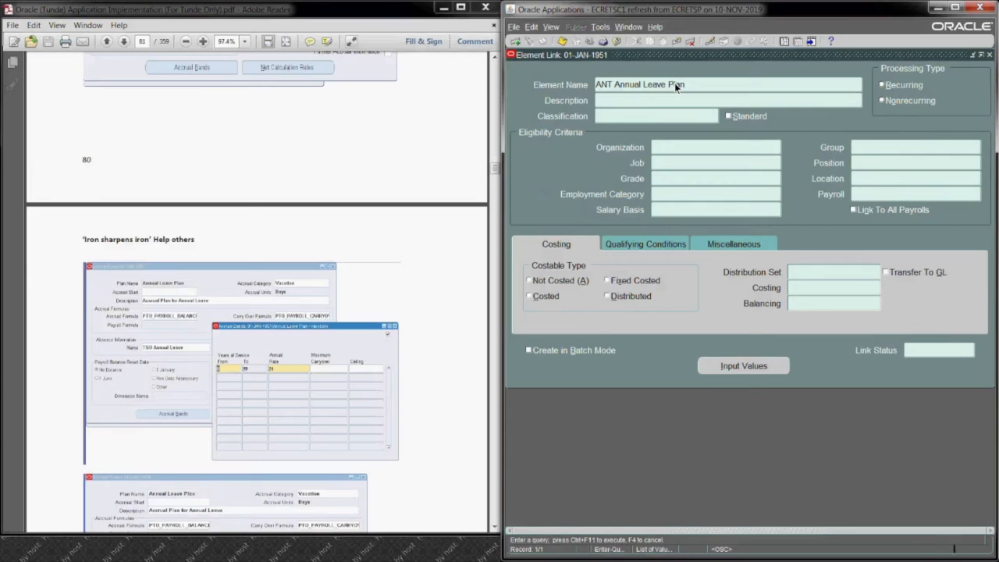
key(ctrl+F11)
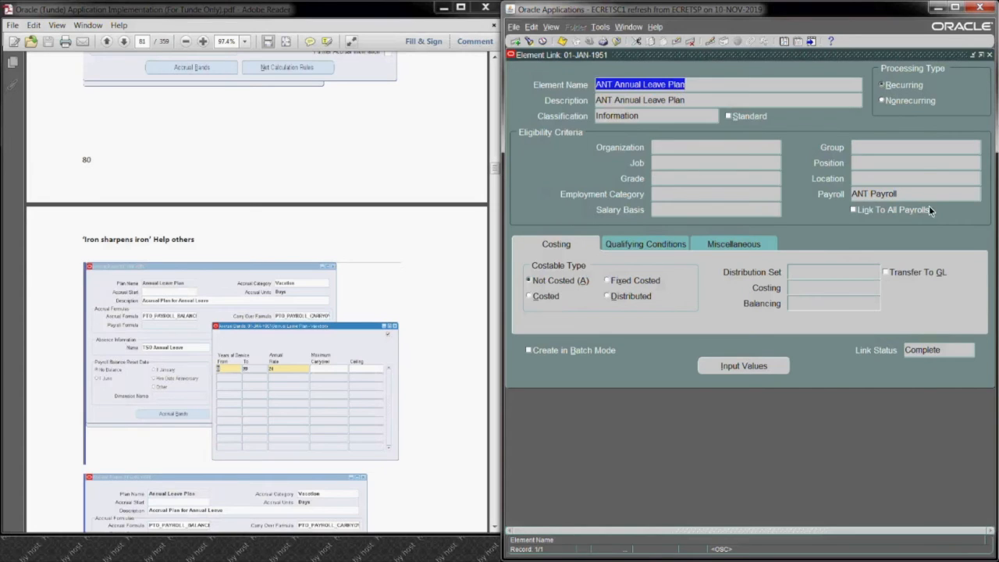
click(908, 194)
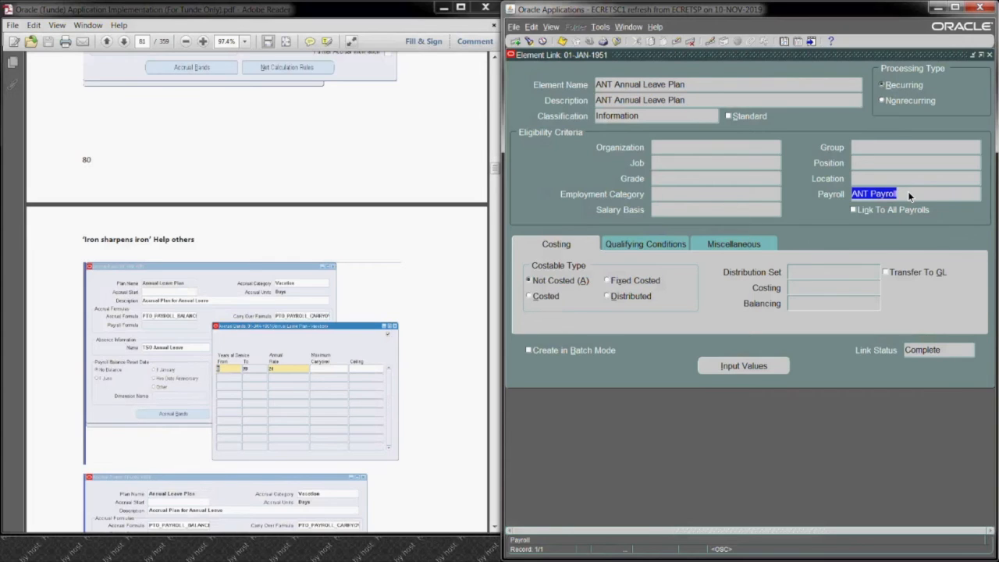
click(439, 443)
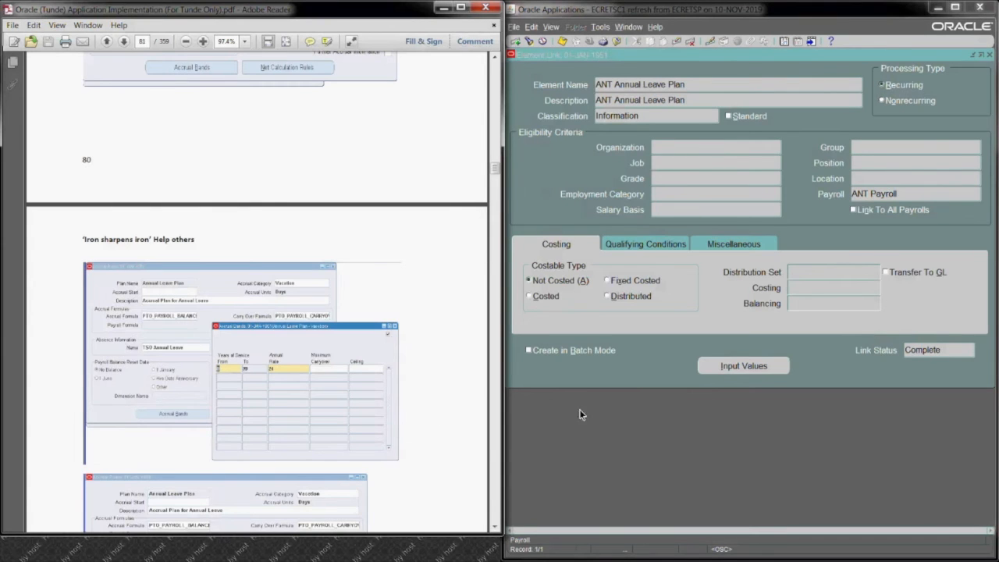
click(989, 56)
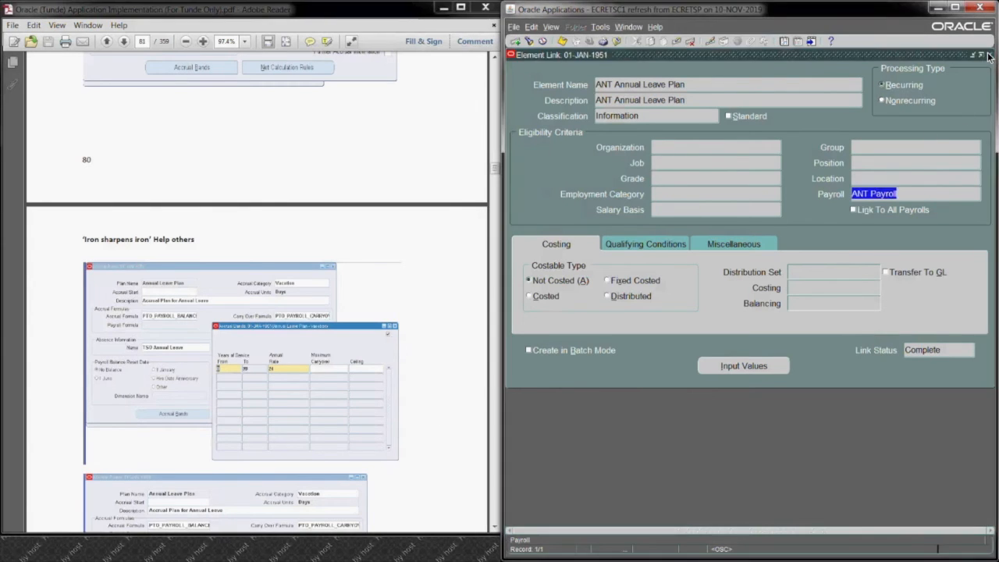
click(989, 56)
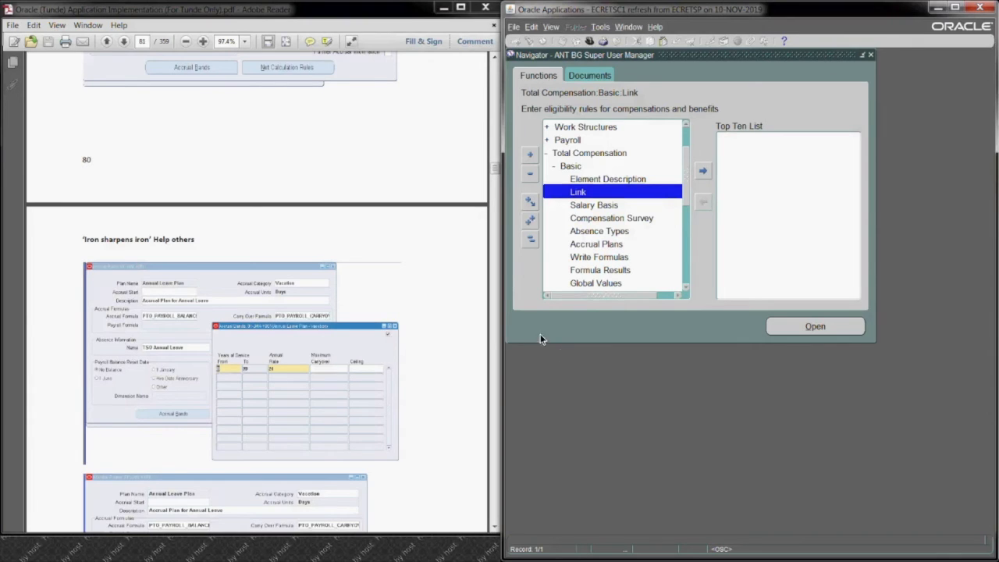
Step: Open a new element description with the current effective date kept, and name the element ANT Transport Allowance
click(591, 180)
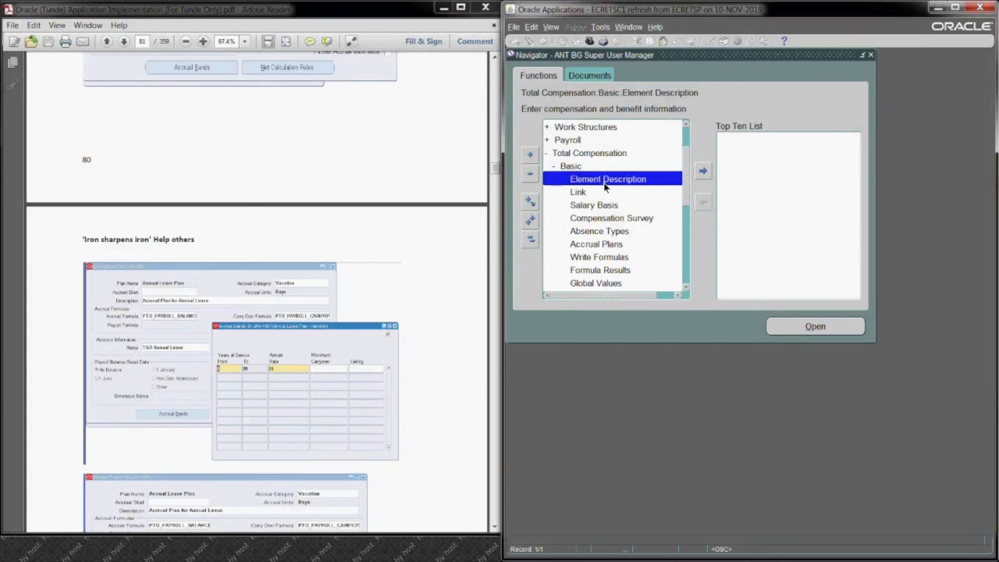
click(777, 328)
click(847, 313)
text(ANT Transport Allowance)
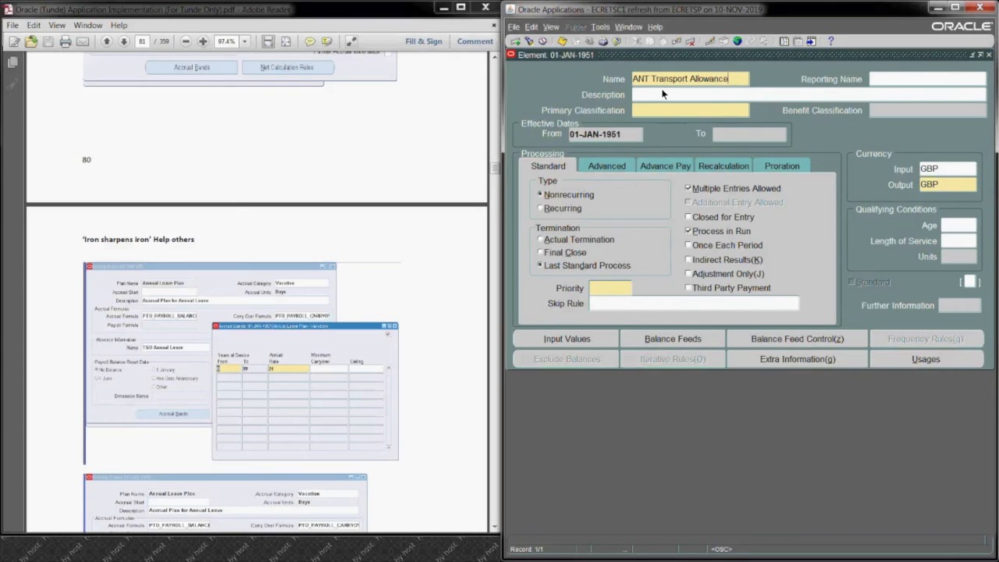
Step: Copy the element name ANT Transport Allowance into its reporting name and description
drag(747, 80, 602, 80)
key(ctrl+c)
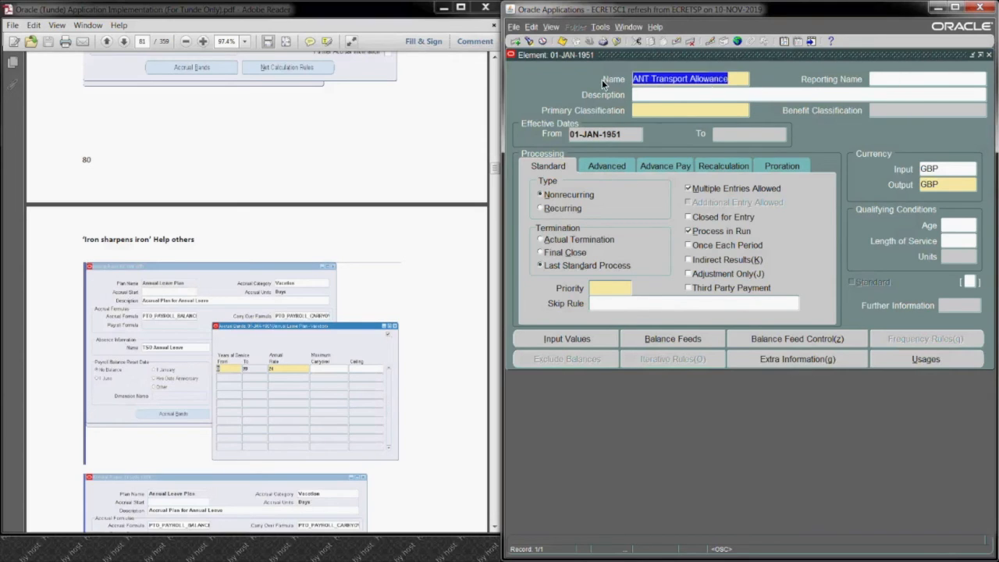
click(908, 80)
key(ctrl+v)
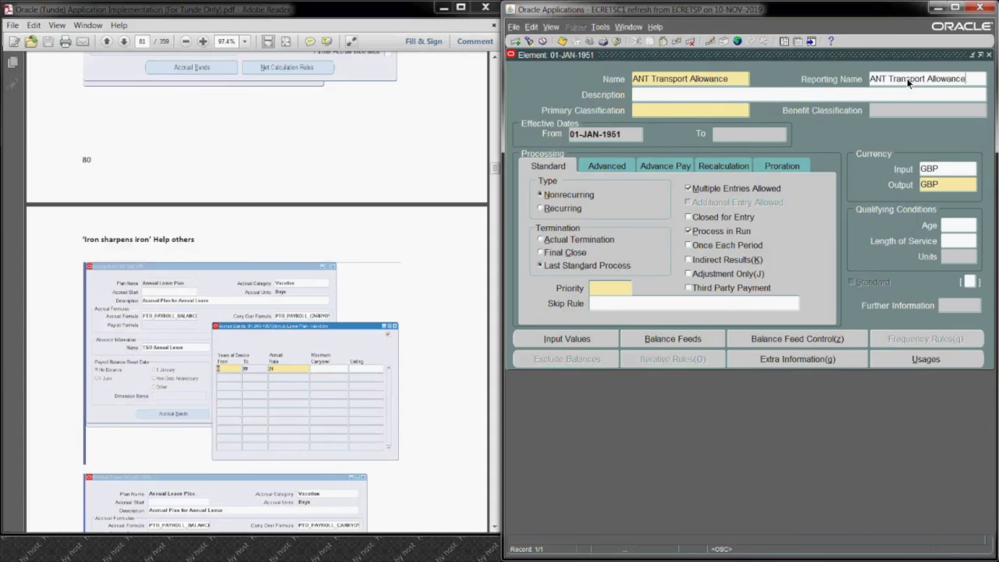
click(730, 95)
key(ctrl+v)
Step: Classify the element as Earnings, set it to Recurring with Actual Termination, and save it
text(Ear)
key(Tab)
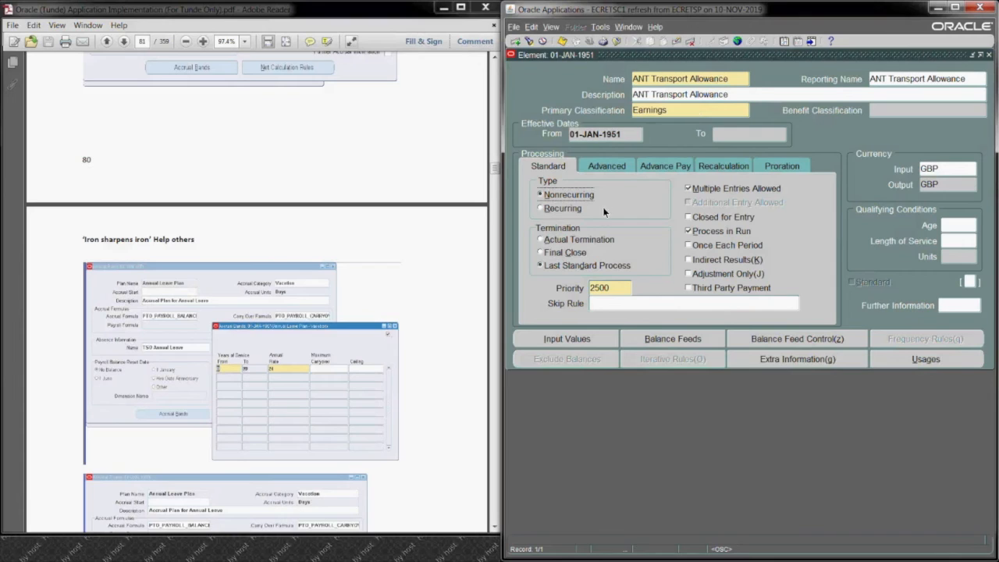
click(558, 208)
click(563, 240)
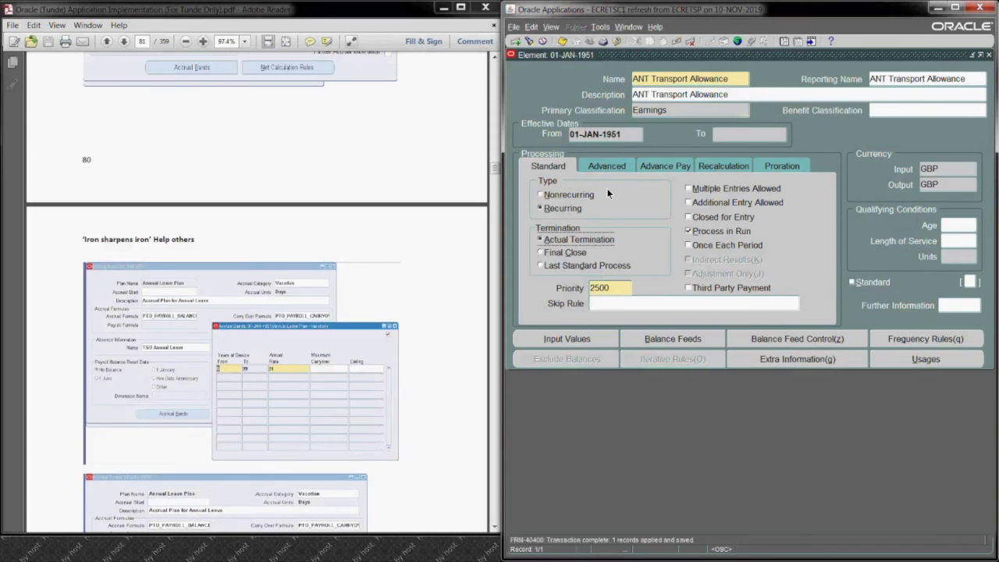
Step: Review the input values of the ANT Transport Allowance element, including the Pay Value row, and close them
click(585, 340)
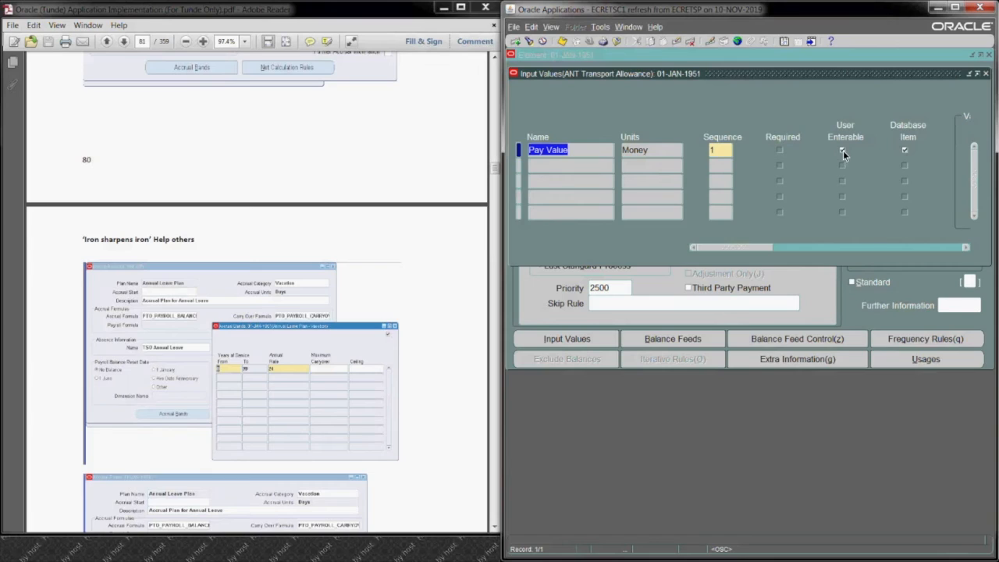
click(588, 166)
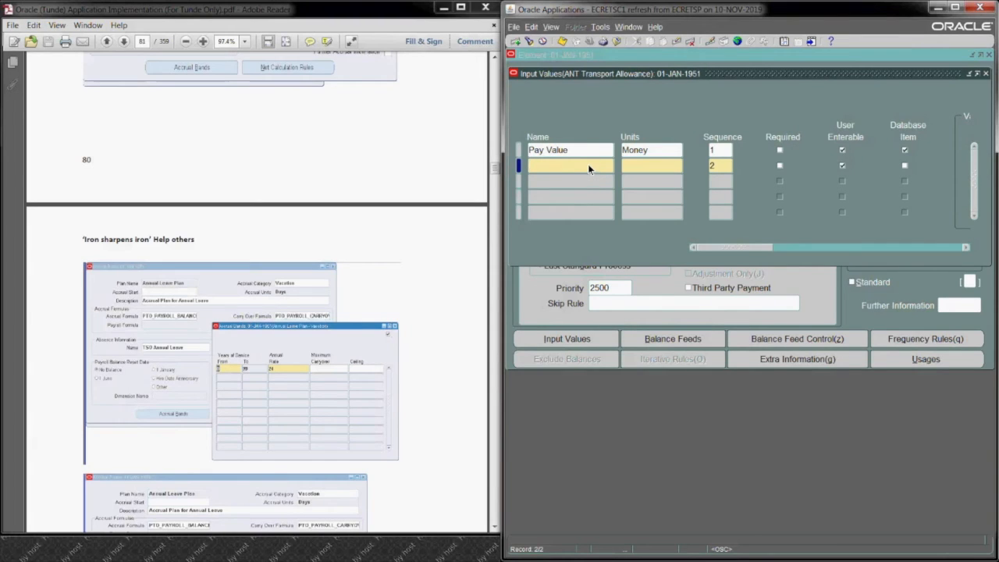
key(Up)
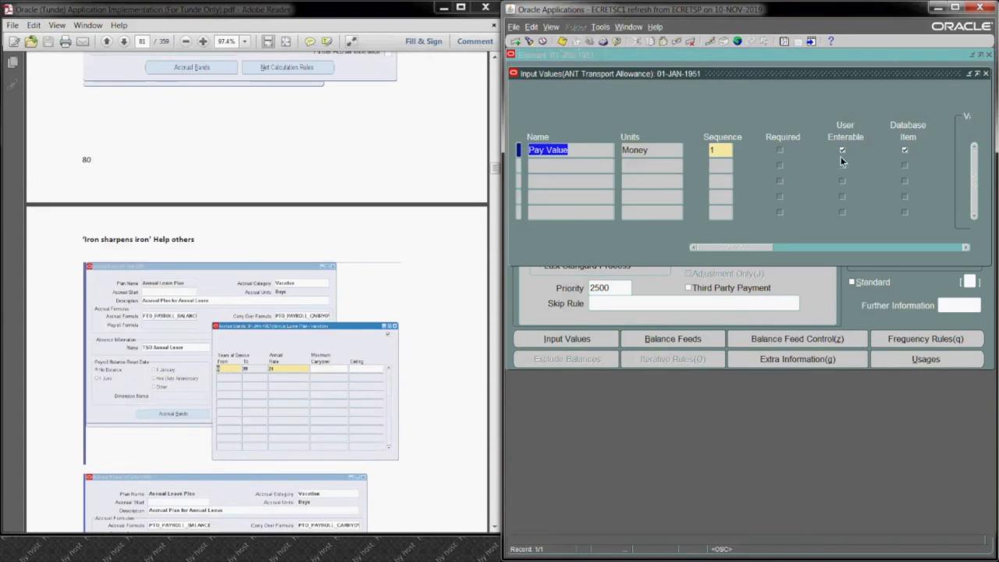
click(564, 40)
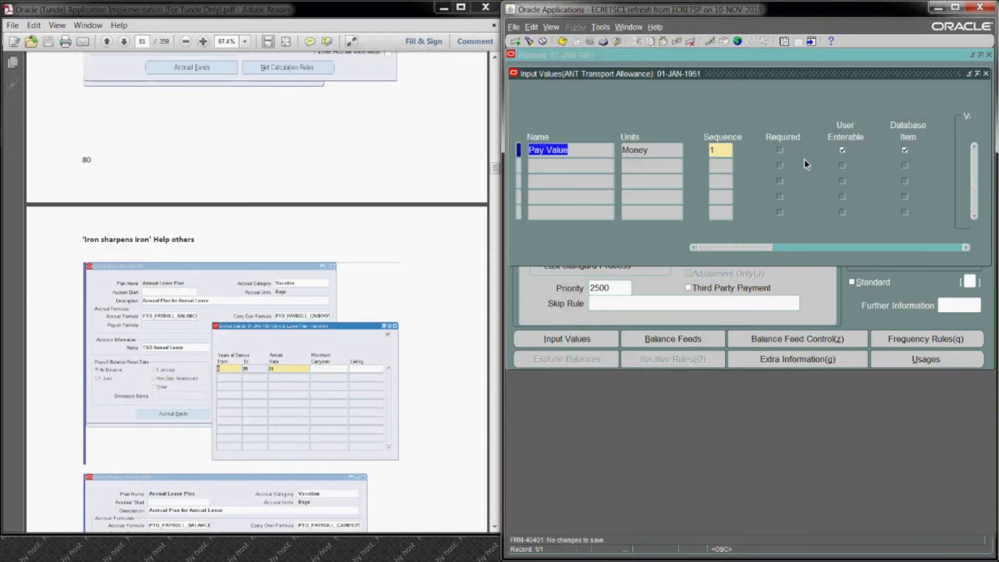
click(987, 74)
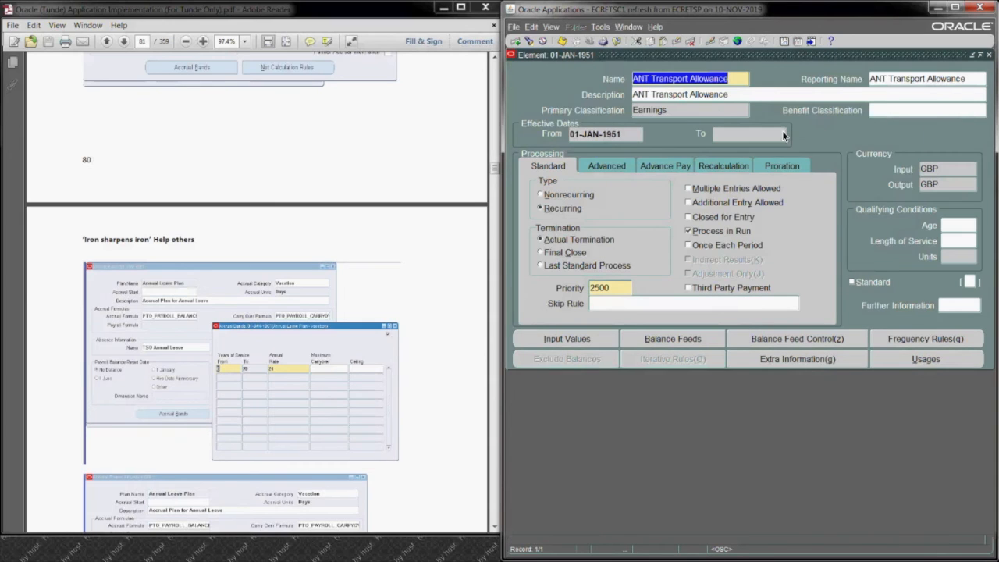
Step: Start a new element record and name it ANT Social Allowance
click(516, 42)
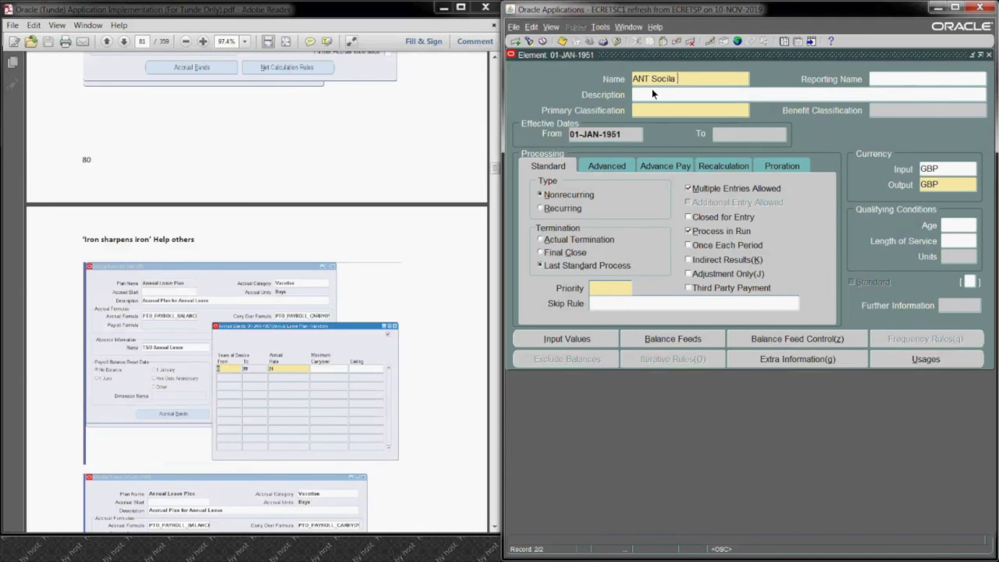
text(Allwa)
key(BackSpace)
key(BackSpace)
text(owance)
Step: Copy the element name ANT Social Allowance into its reporting name and description
drag(715, 79, 629, 79)
key(ctrl+c)
click(905, 79)
key(ctrl+v)
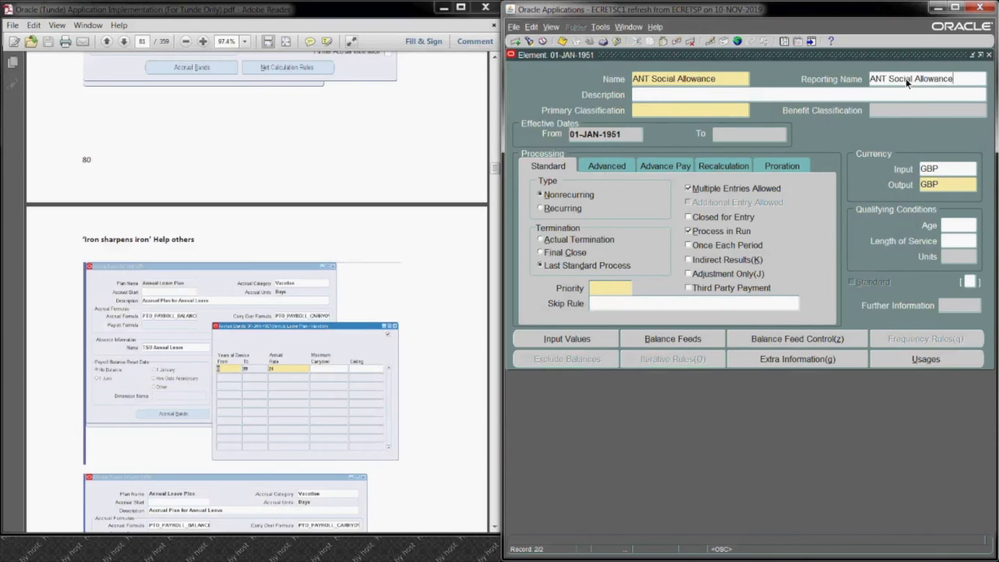
click(729, 93)
key(ctrl+v)
Step: Classify ANT Social Allowance as Earnings, set it to Recurring with Actual Termination, and save the element
click(710, 109)
text(Earnings)
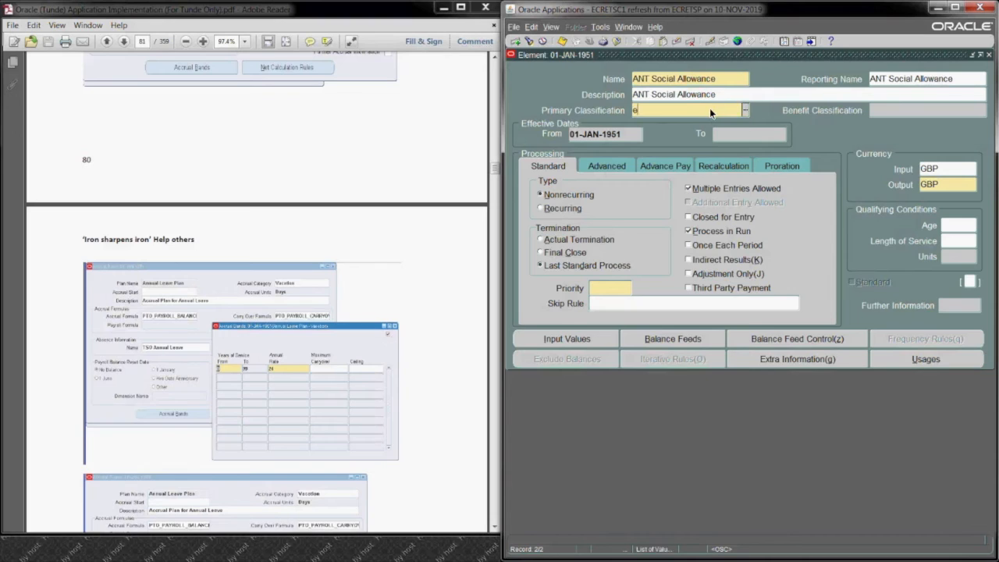
key(Tab)
click(562, 207)
click(564, 240)
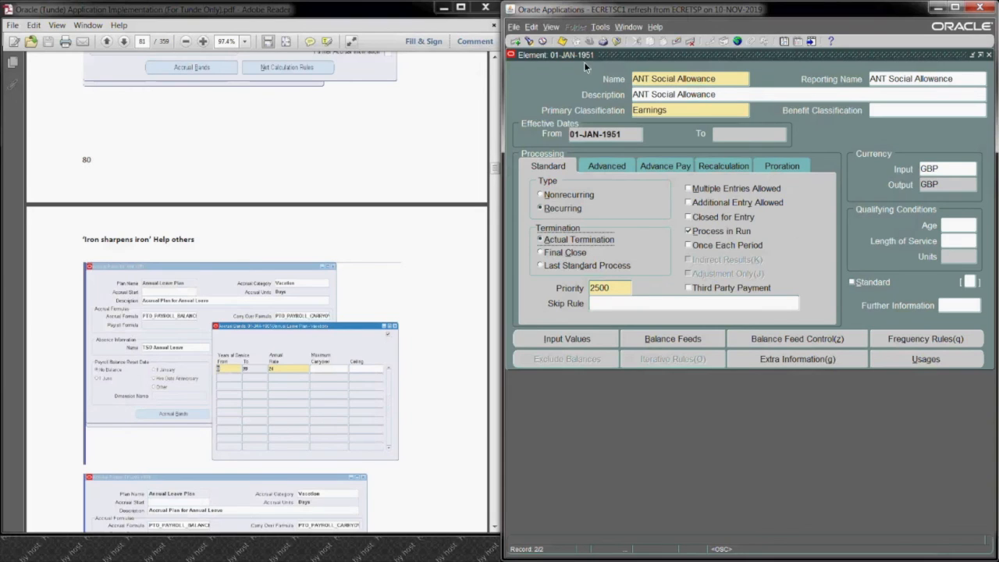
click(562, 41)
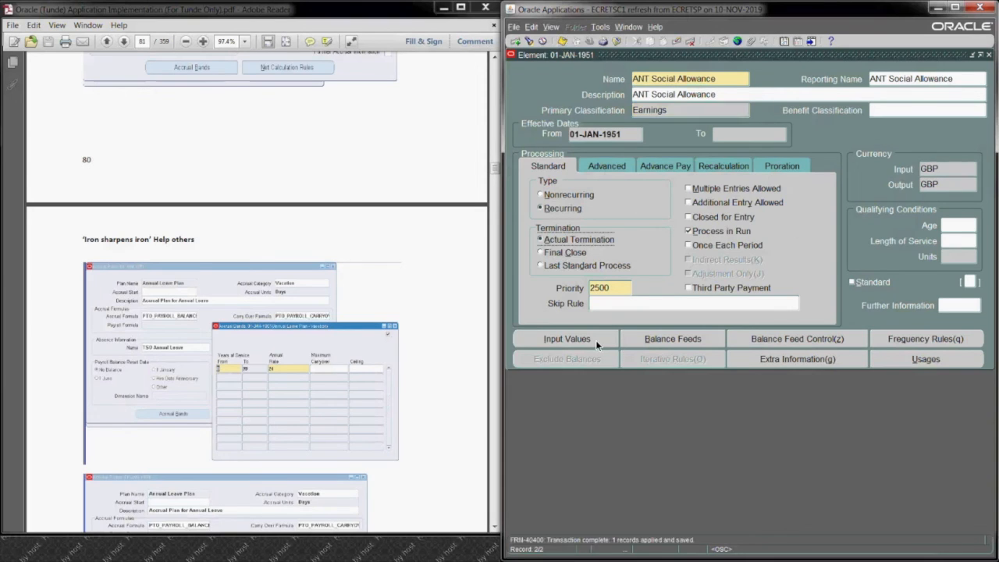
Step: Review the input values of ANT Social Allowance and close the element form
click(568, 339)
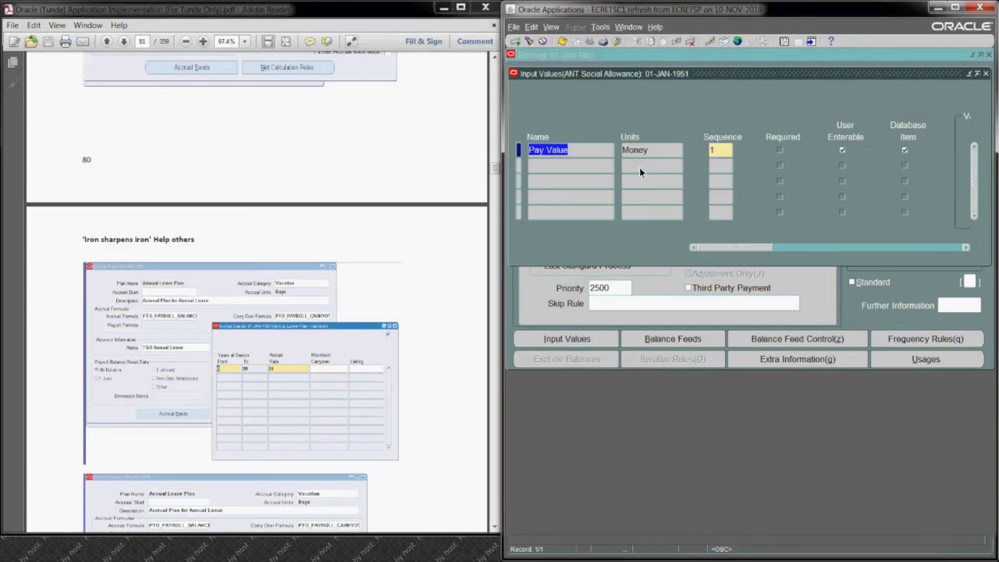
click(986, 73)
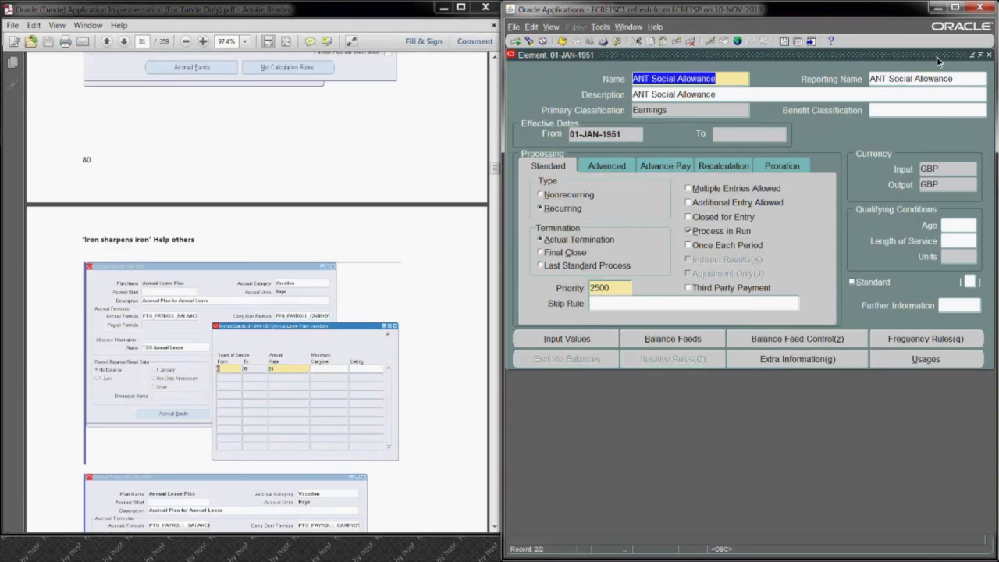
click(989, 55)
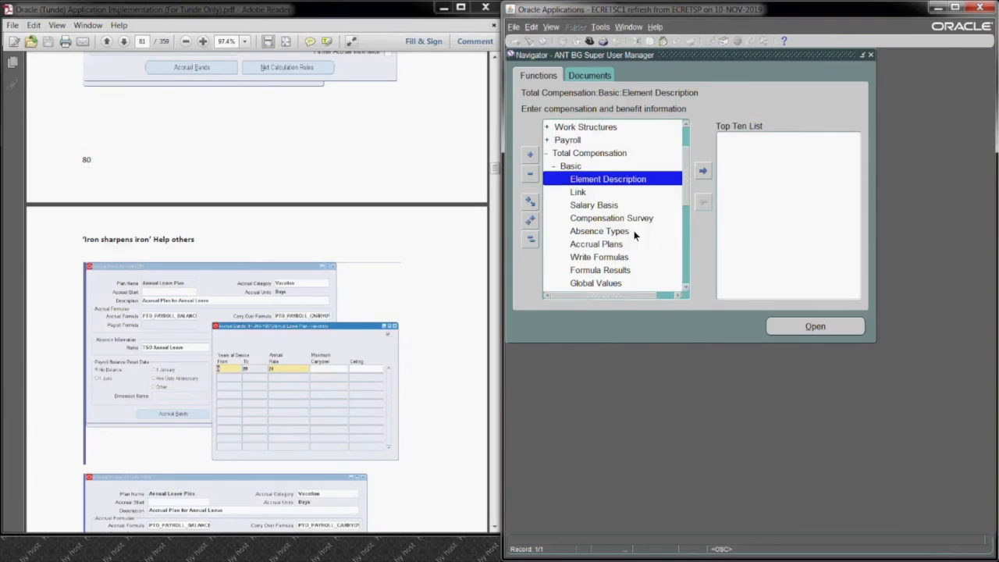
Step: Open a new element link with the current effective date kept, and choose ANT Social Allowance as its element
click(593, 193)
double_click(593, 193)
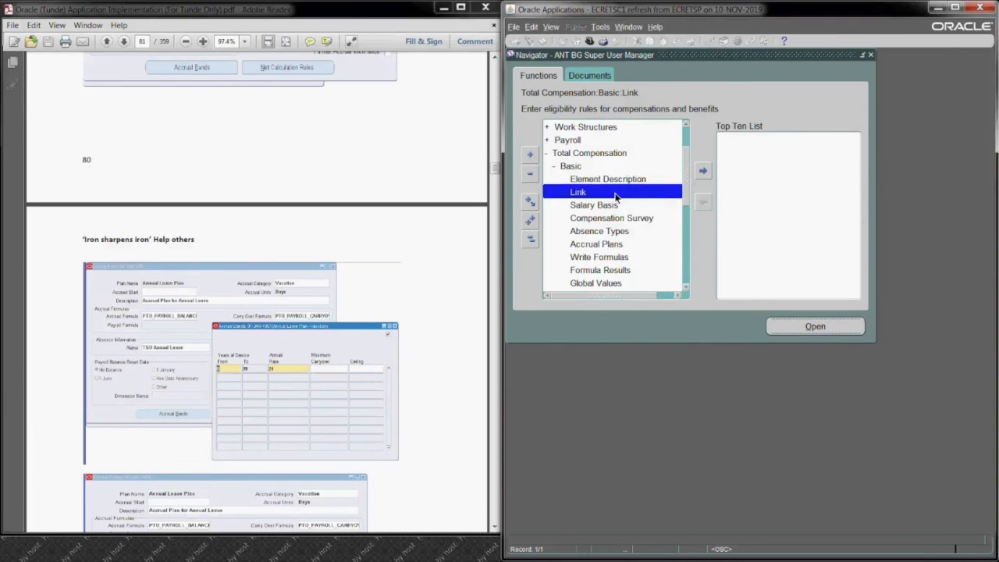
click(846, 313)
text(ant)
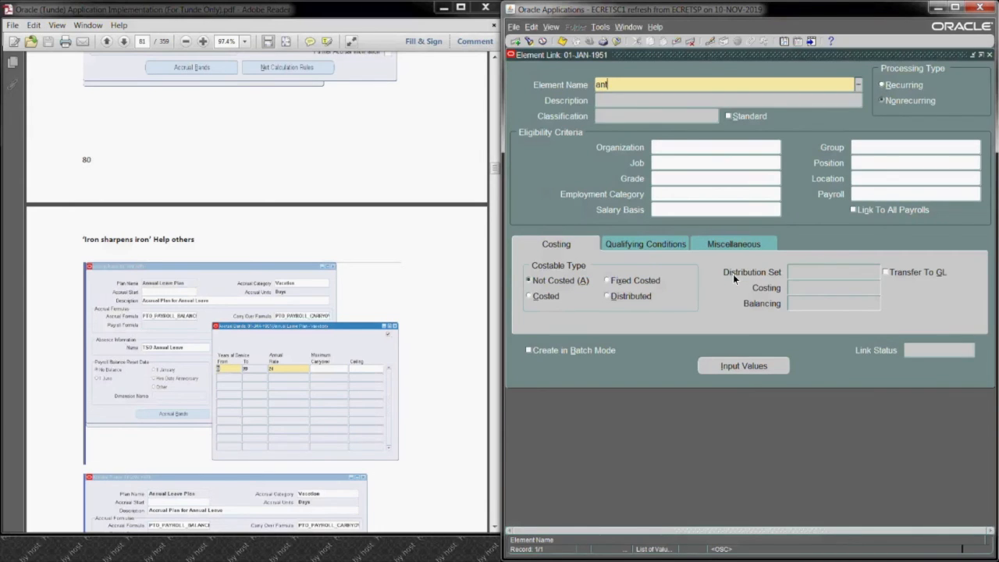
key(Tab)
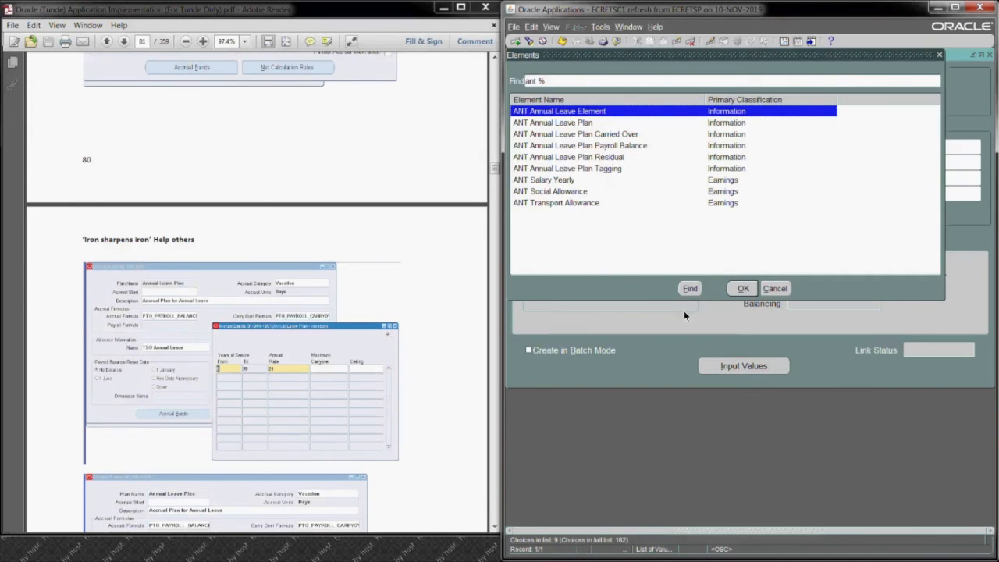
click(576, 194)
click(743, 289)
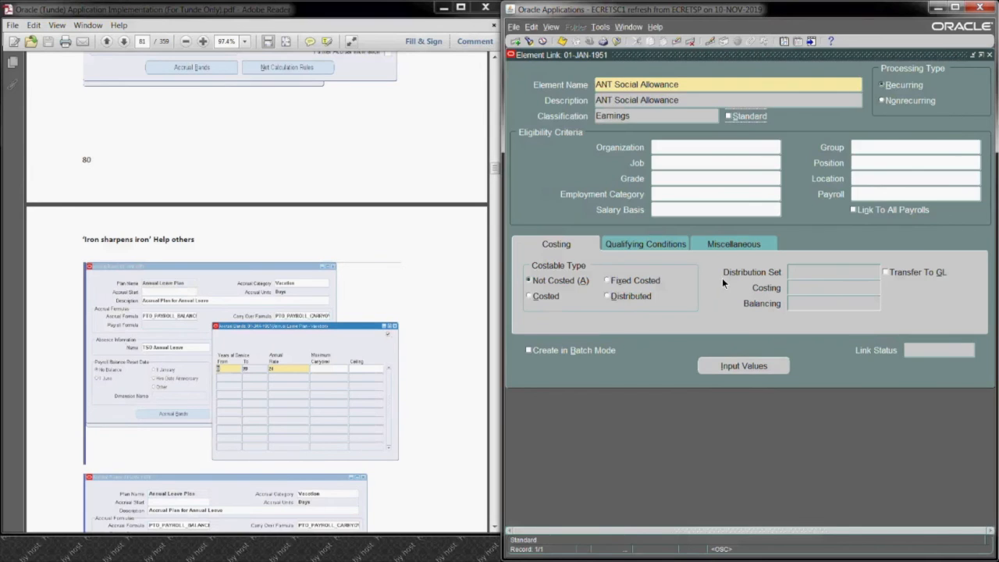
Step: Set the ANT Social Allowance link's payroll to ANT Payroll and save the link
click(869, 196)
text(ant)
key(Tab)
click(562, 41)
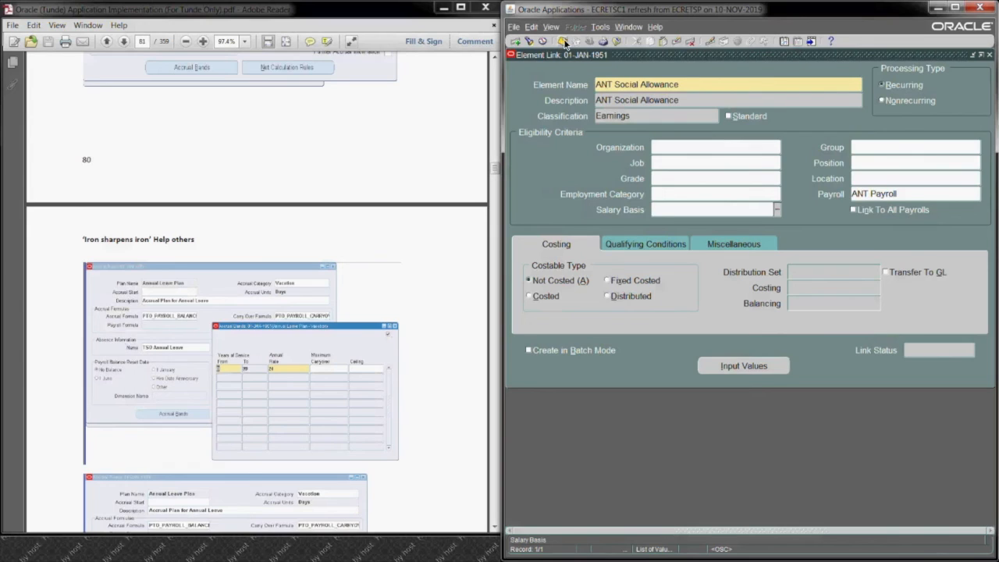
Step: Start another element link and choose ANT Transport Allowance as its element
click(515, 41)
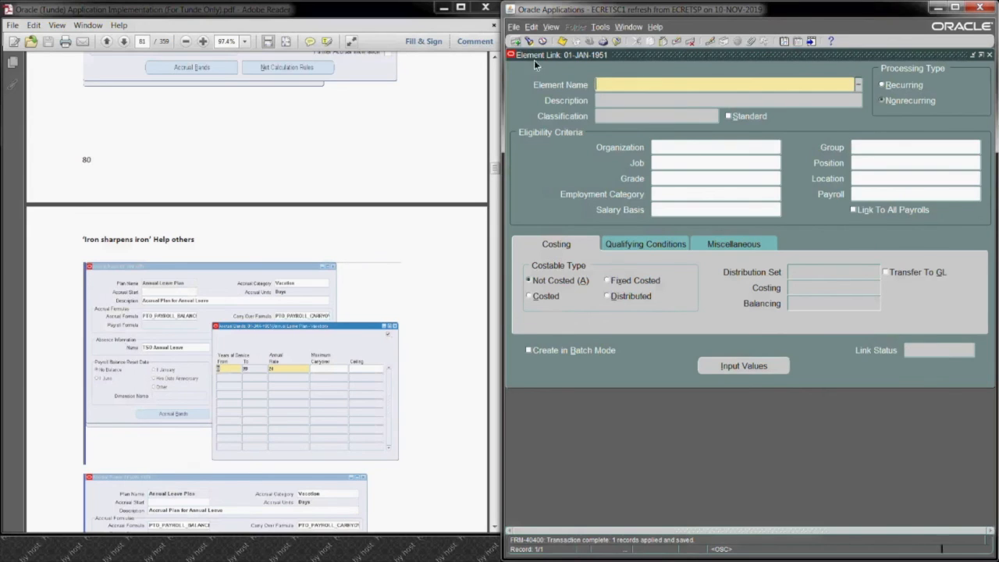
text(ant)
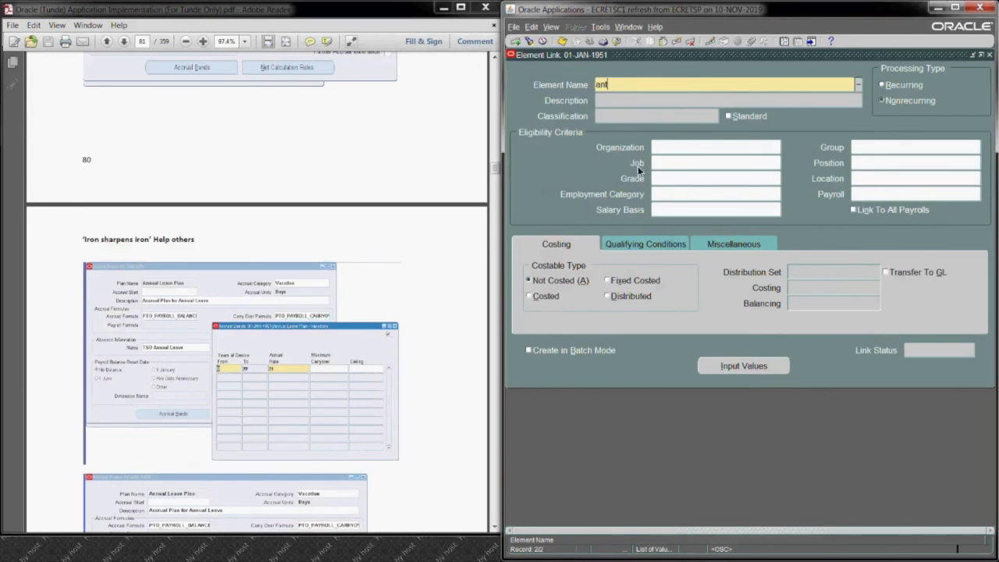
key(Tab)
click(600, 203)
click(743, 291)
Step: Set the ANT Transport Allowance link's payroll to ANT Payroll, save it, and close the form
click(921, 197)
text(ant)
key(Tab)
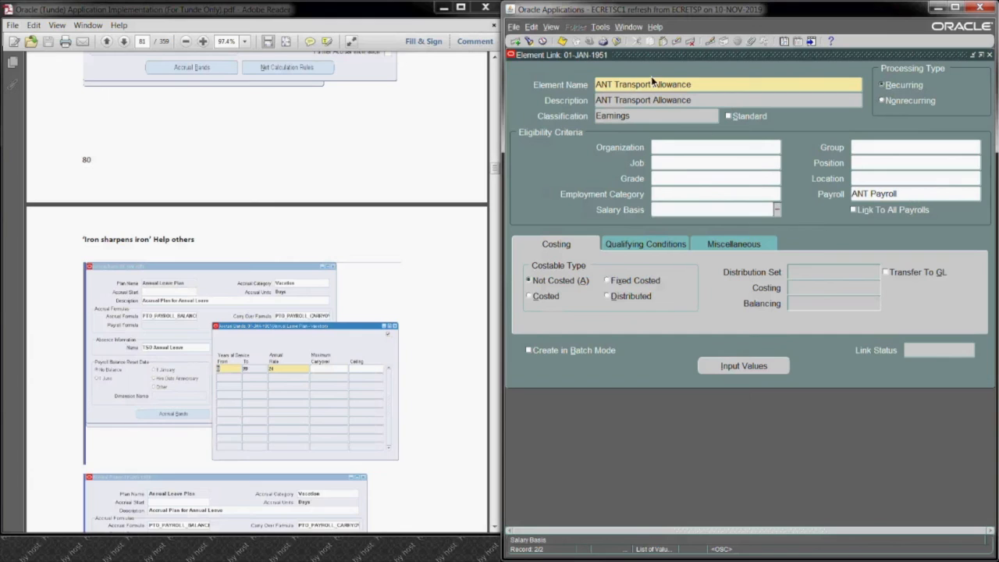
click(562, 42)
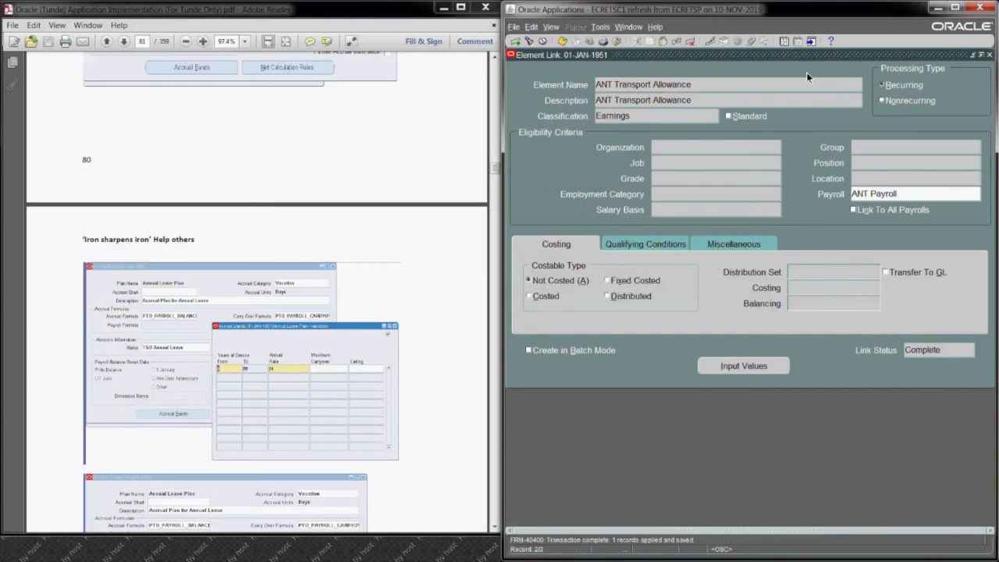
click(990, 54)
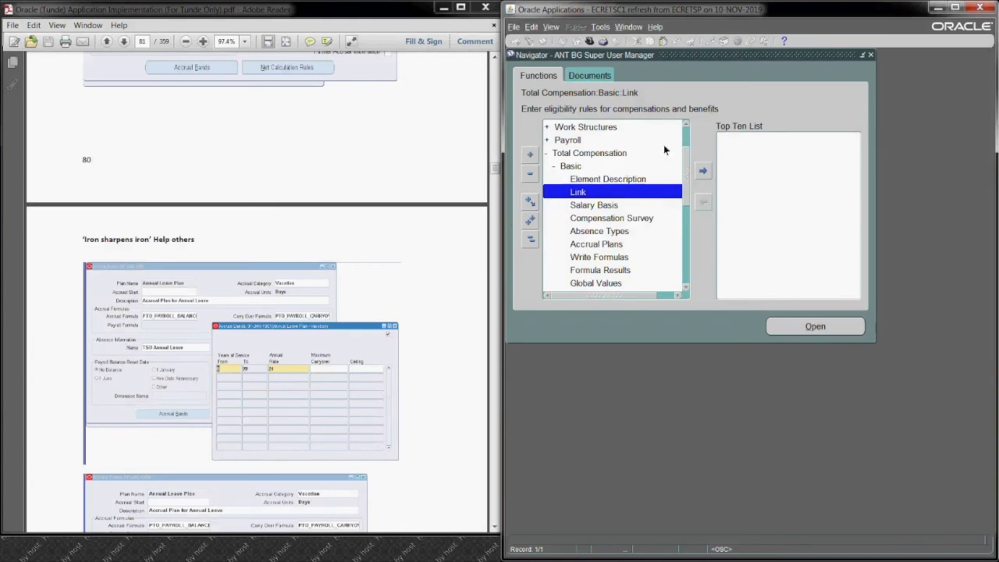
Step: Open the form for entering and maintaining people, and change the current effective date
scroll(682, 143, up, 2)
click(648, 131)
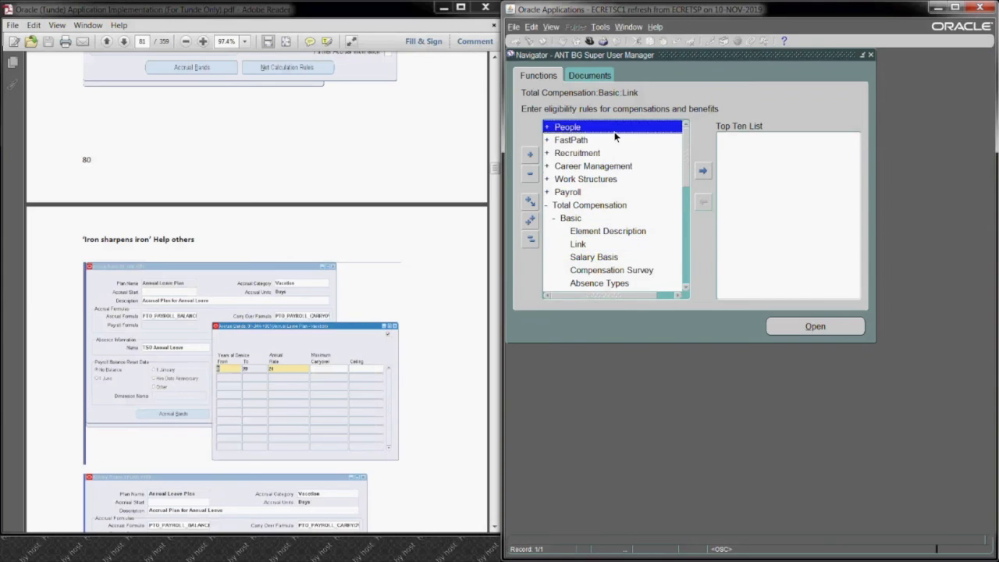
double_click(616, 134)
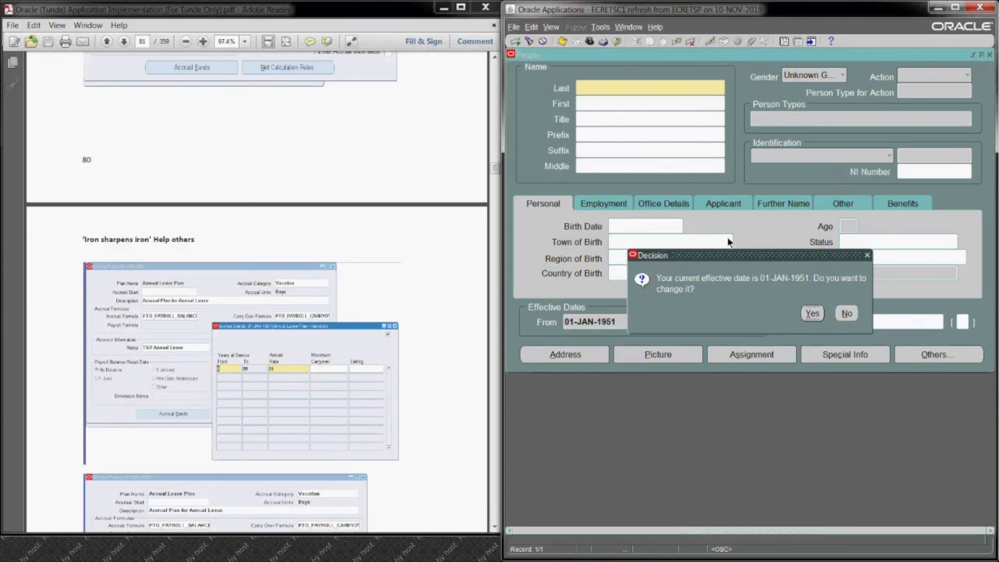
click(812, 313)
click(745, 318)
click(654, 322)
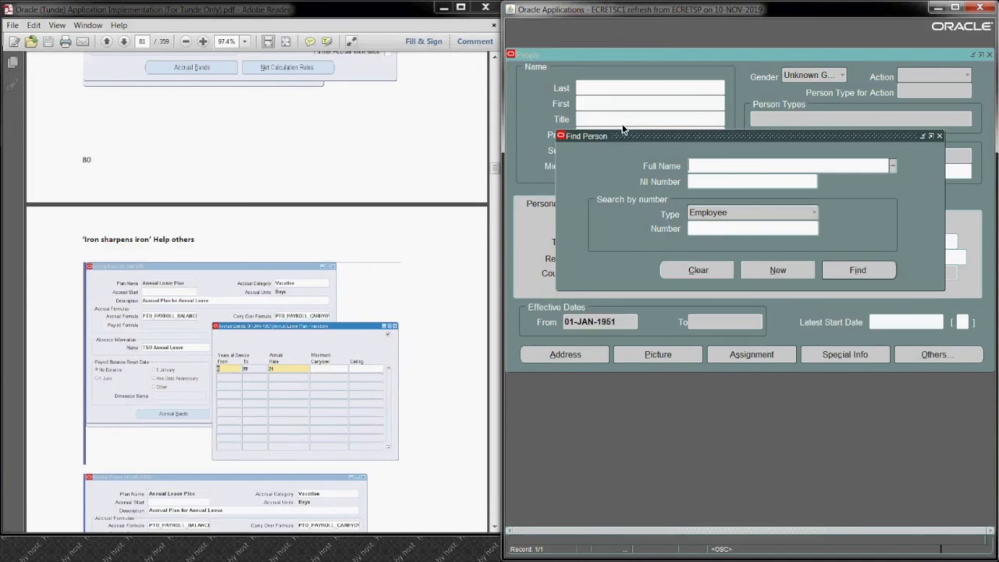
Step: Find the employee's record by surname with a trailing % wildcard
text(smith%)
key(Tab)
click(842, 271)
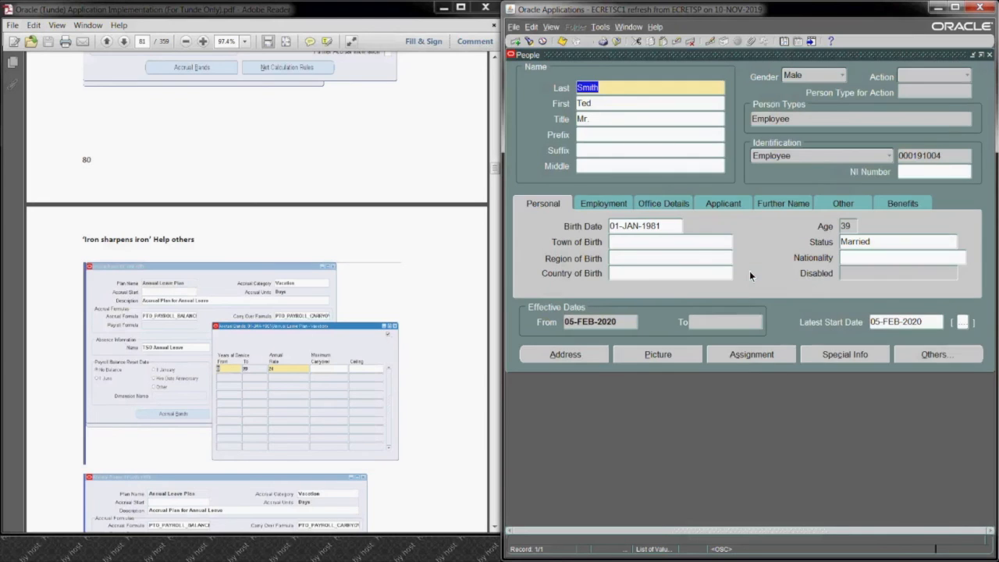
Step: Open the employee's assignment and set its organization to HR Dept as a correction
click(741, 353)
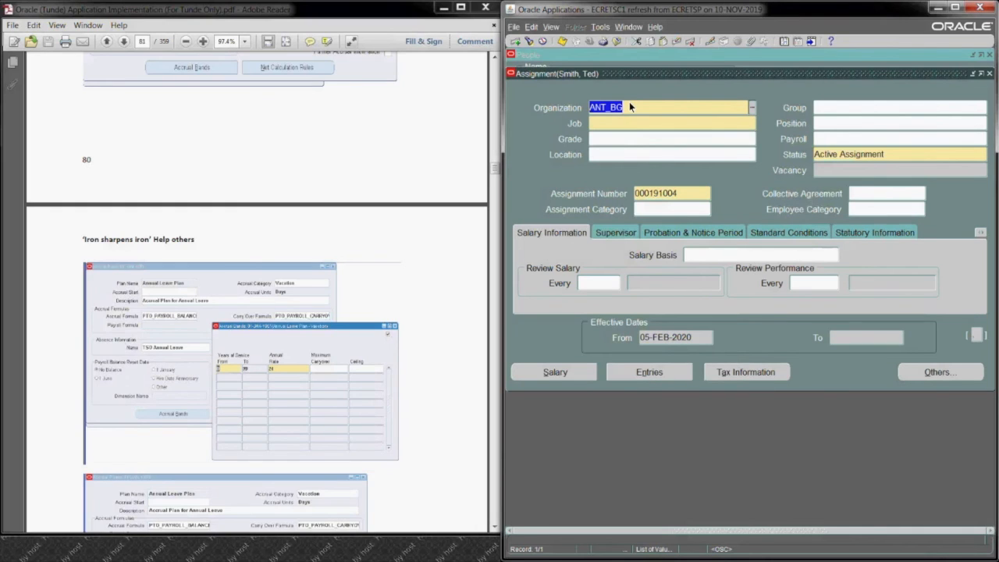
text(HR)
key(Tab)
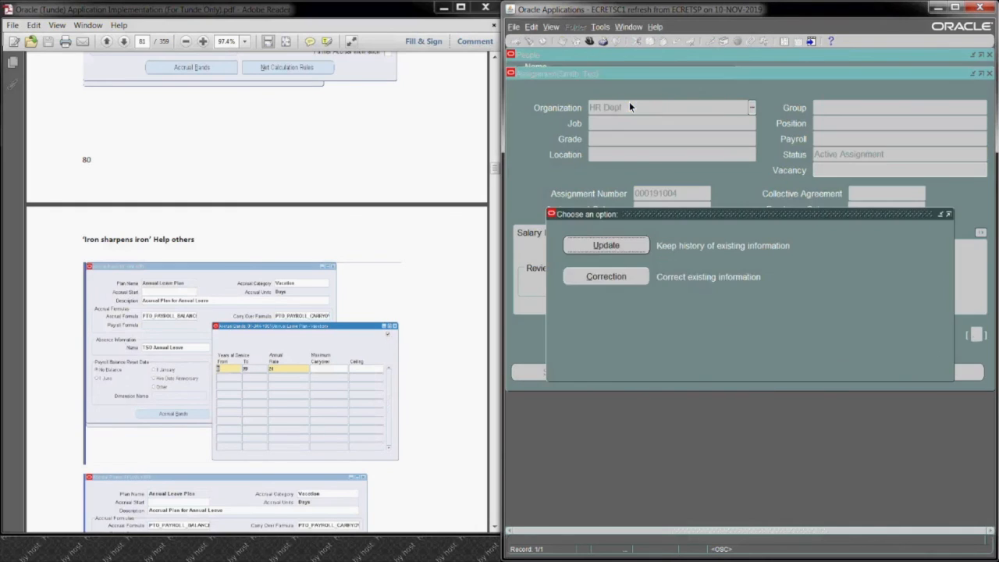
click(621, 274)
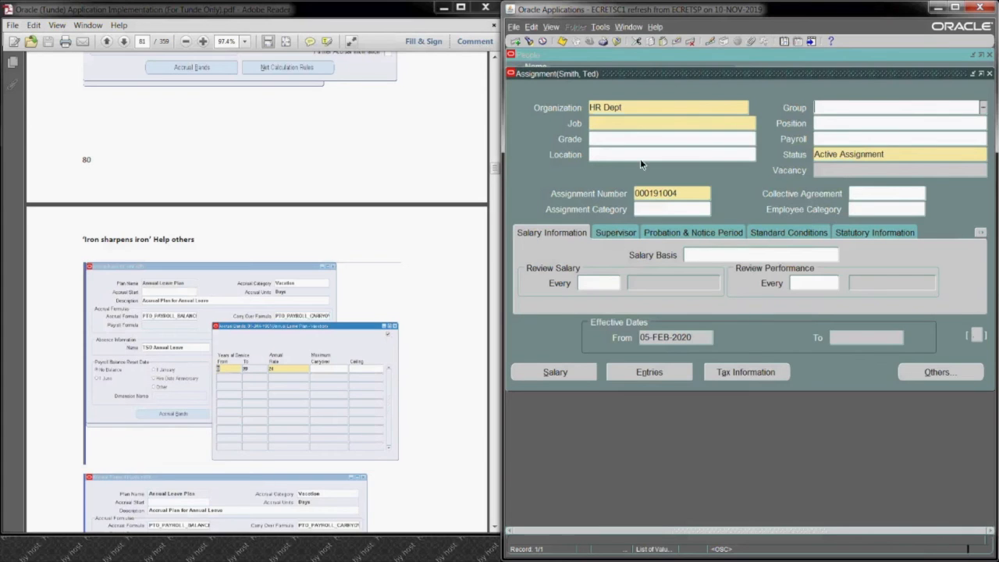
Step: Set the assignment's people group to the Monthly salary status
click(762, 274)
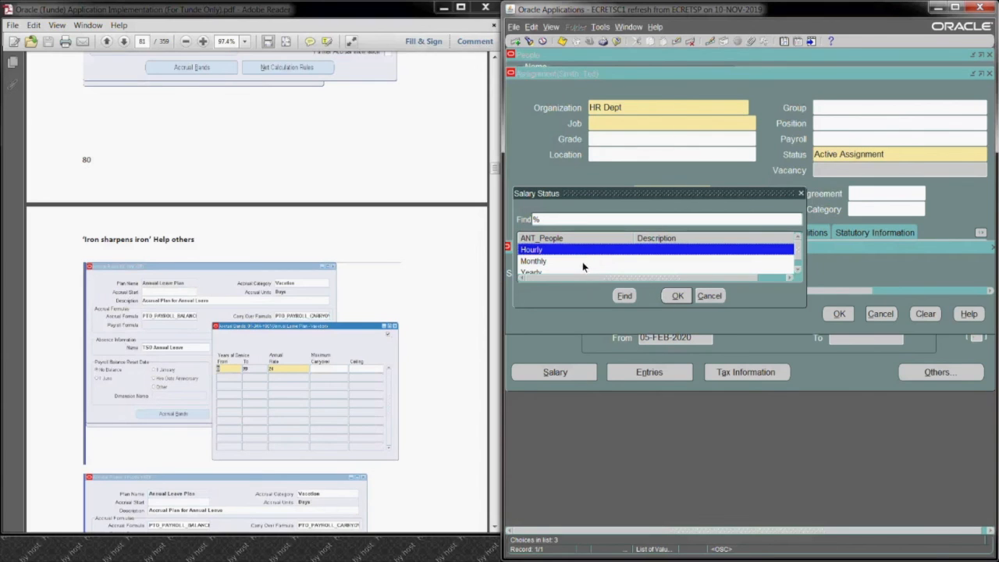
click(583, 261)
click(678, 296)
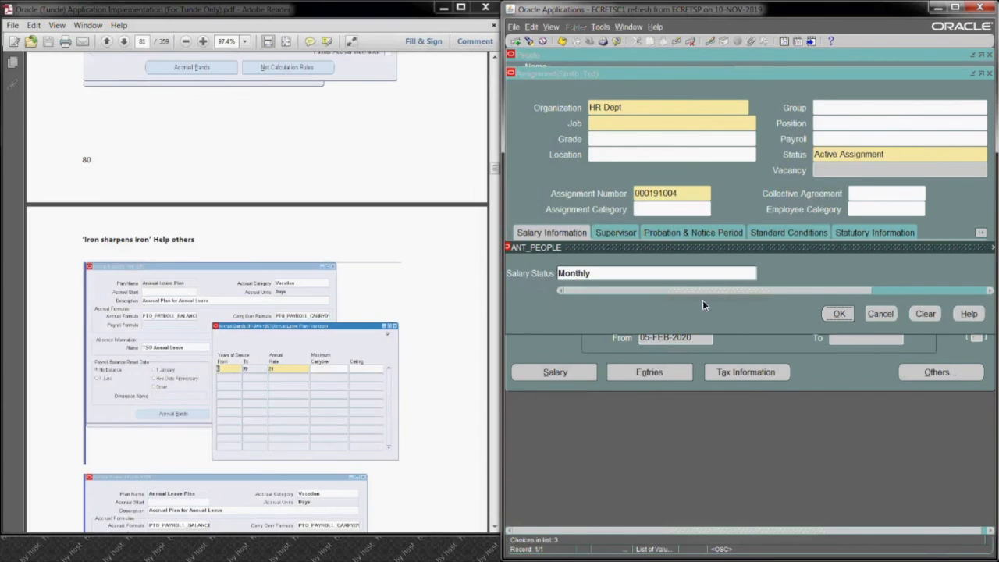
click(838, 314)
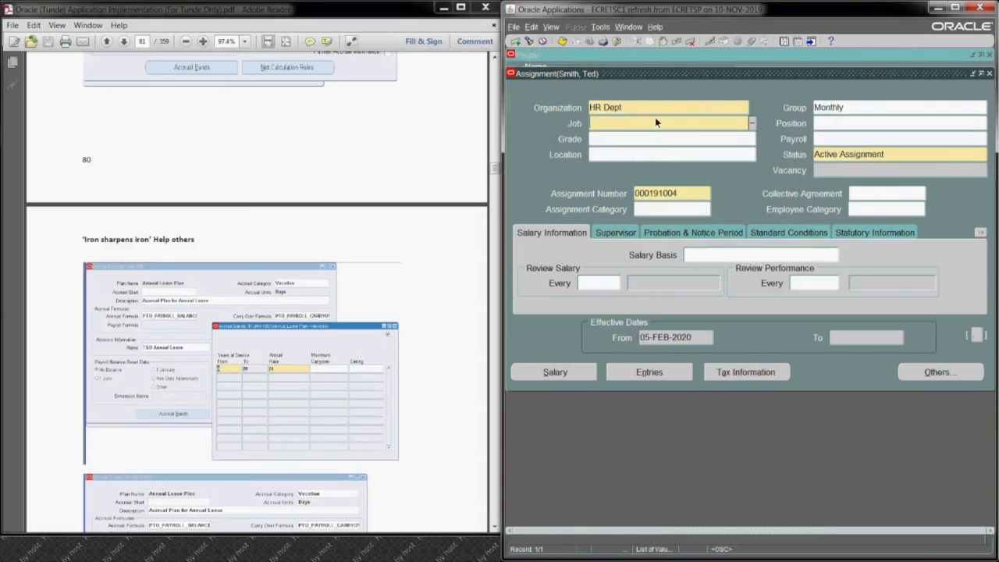
Step: Set the assignment's job to Human Resources and its grade to Grade 1
click(752, 124)
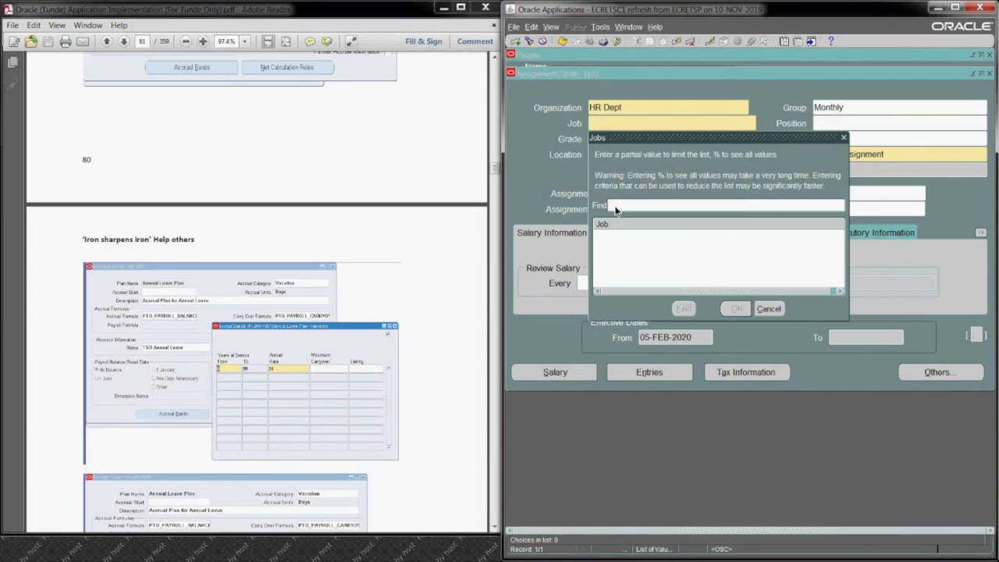
click(681, 309)
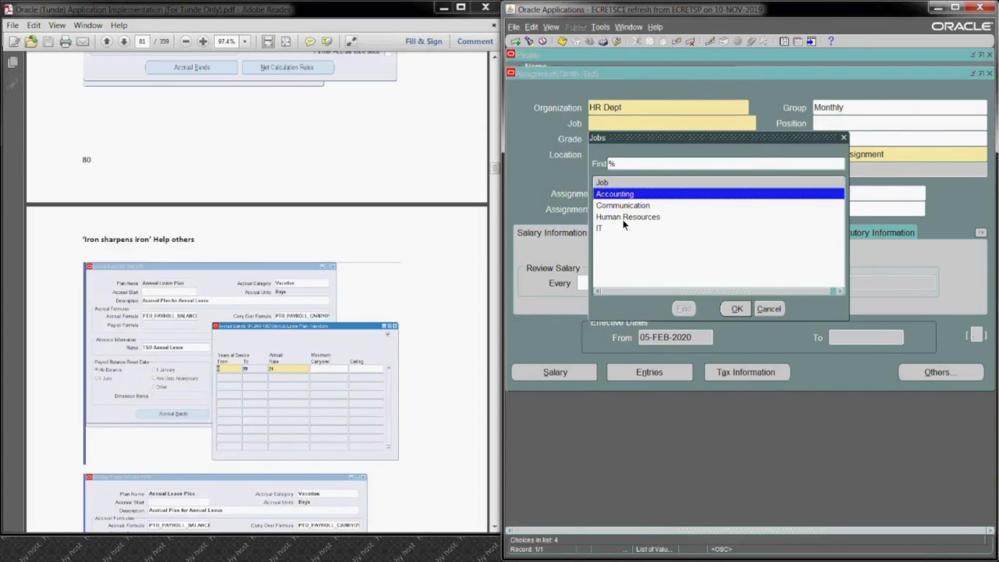
click(621, 216)
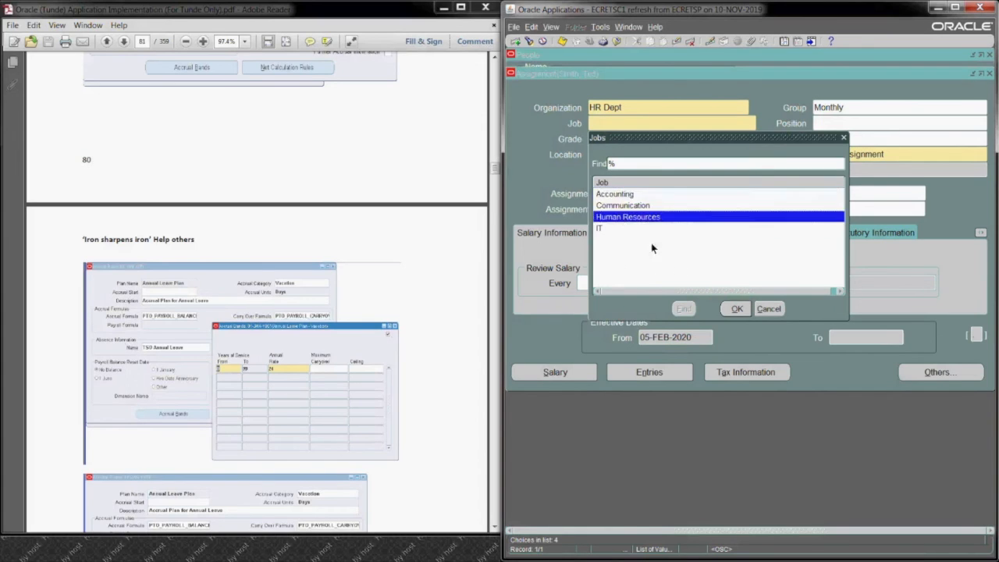
click(736, 308)
click(610, 140)
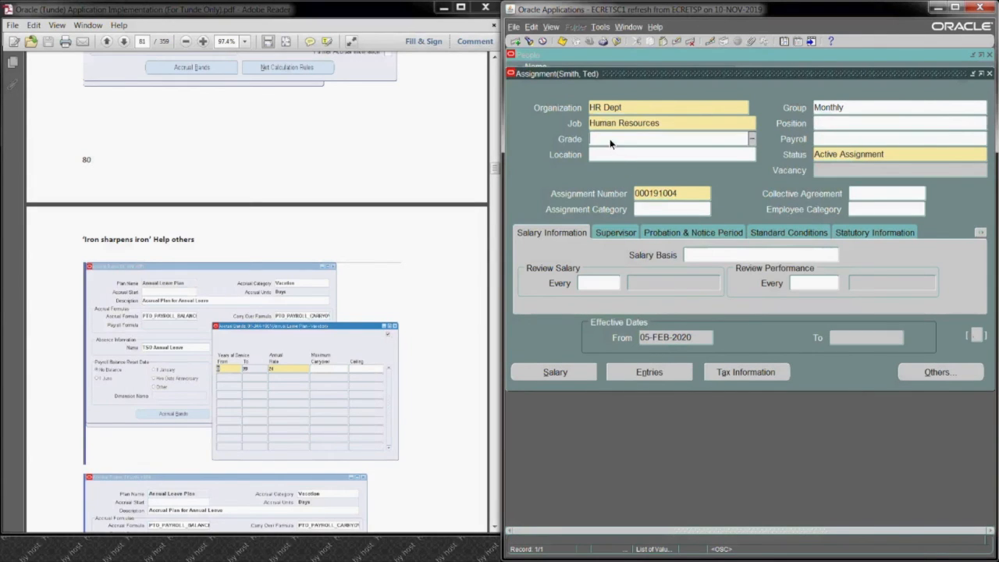
click(753, 142)
text(%)
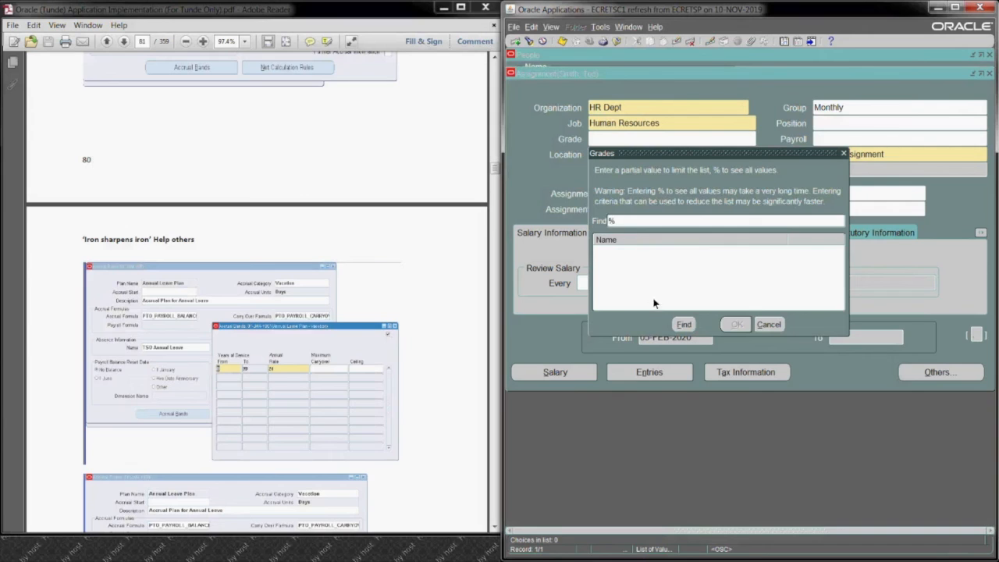
click(680, 330)
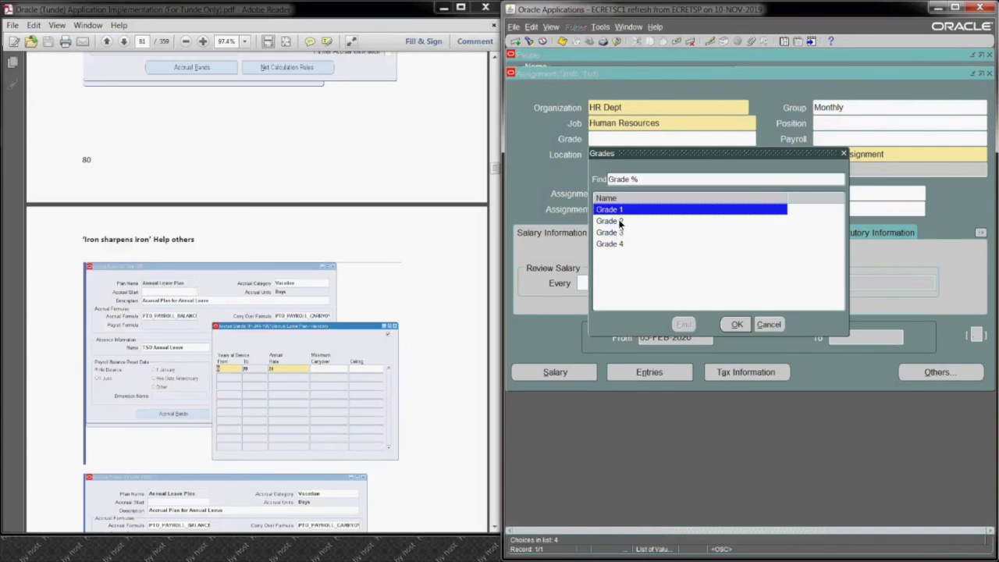
key(Return)
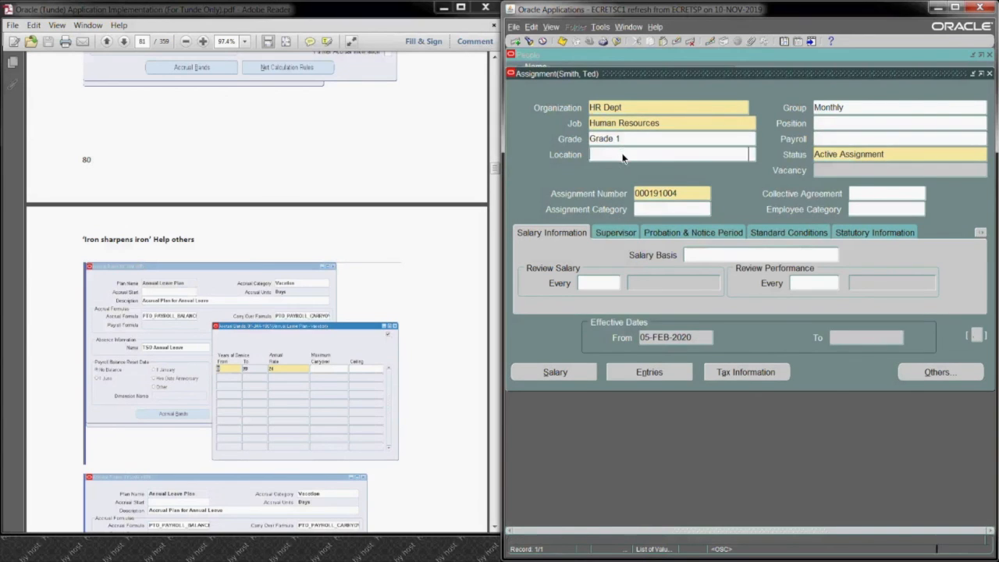
Step: Set the assignment's location to ANT_Birmingham and its payroll to ANT Payroll
text(ant%)
key(Tab)
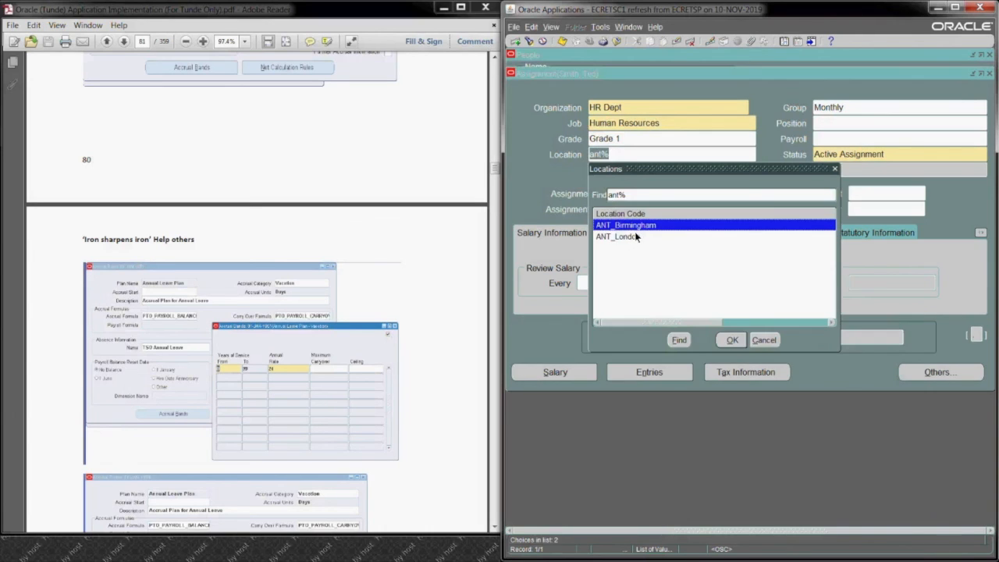
key(Return)
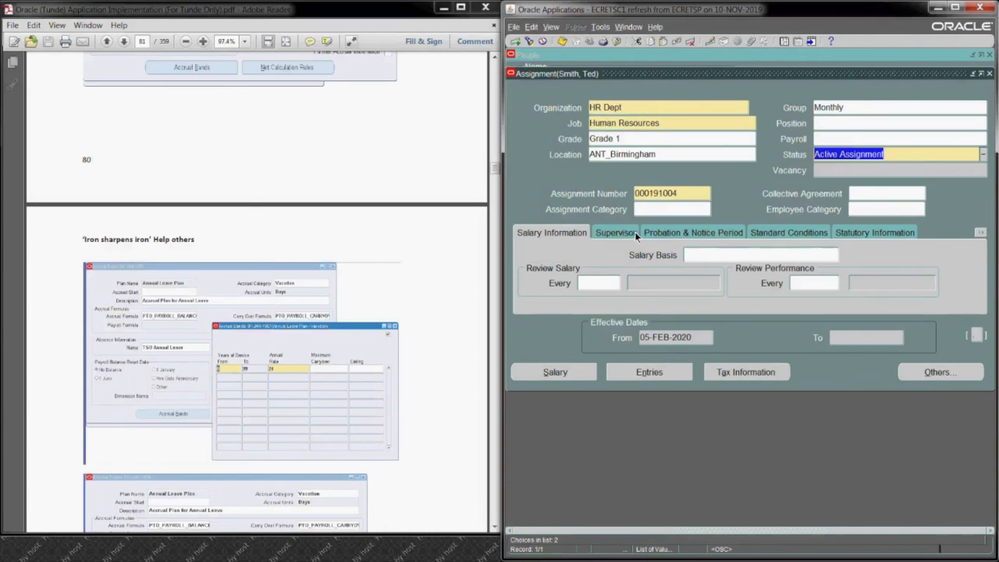
click(844, 139)
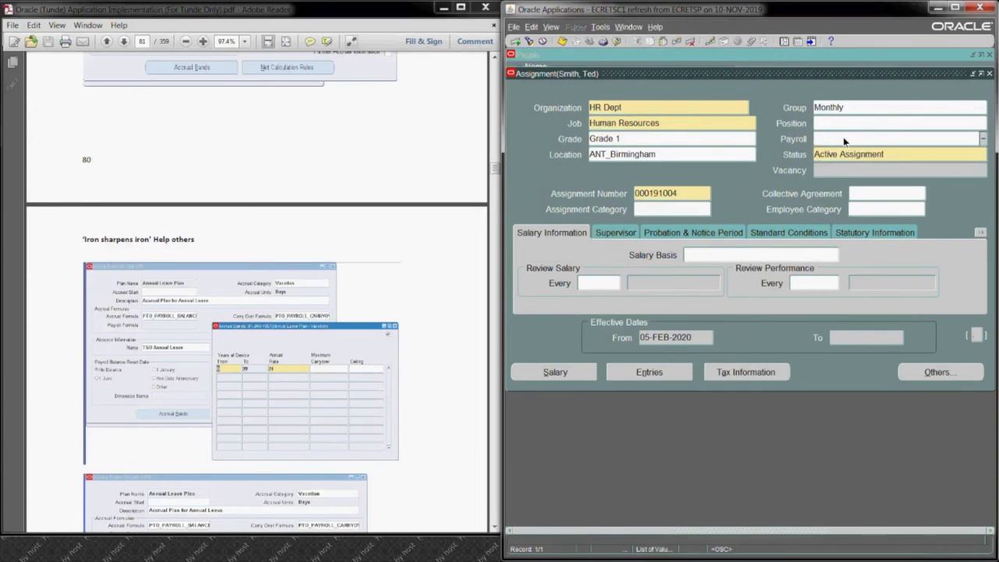
text(ant)
key(Tab)
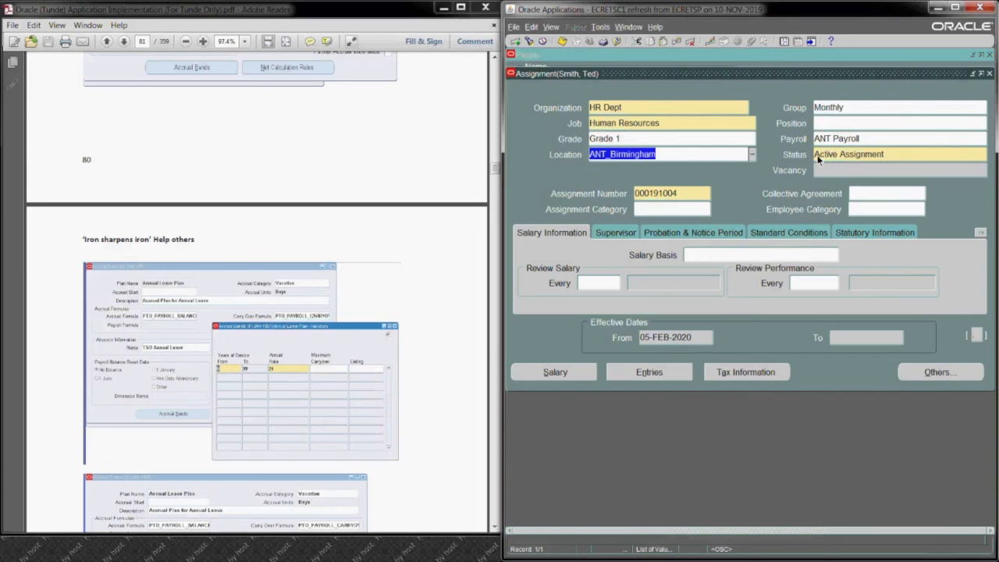
Step: Set the assignment category to Fulltime - Regular and the salary basis to ANT Salary Basis
click(646, 212)
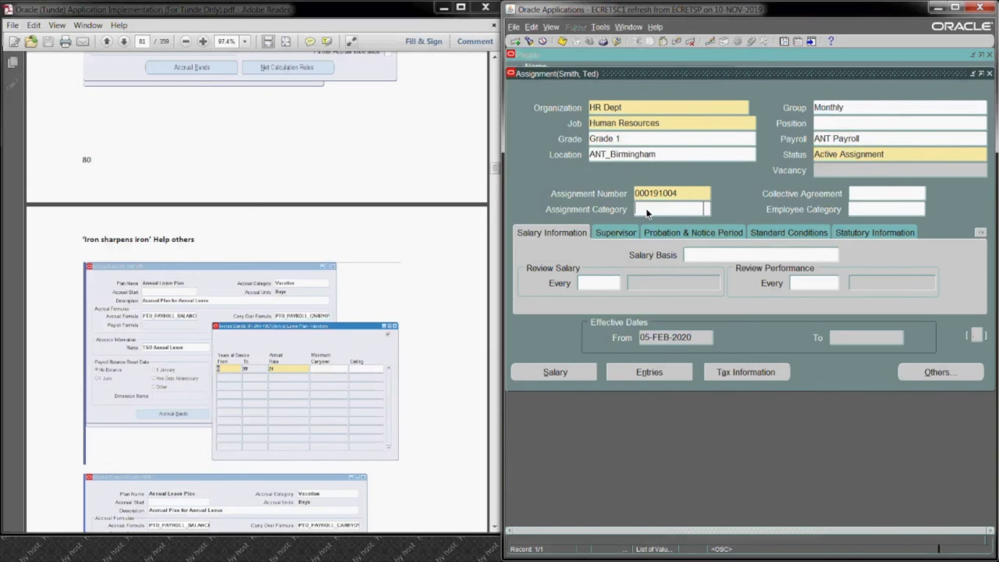
text(ful)
key(Tab)
key(Return)
click(698, 255)
text(ant)
key(Tab)
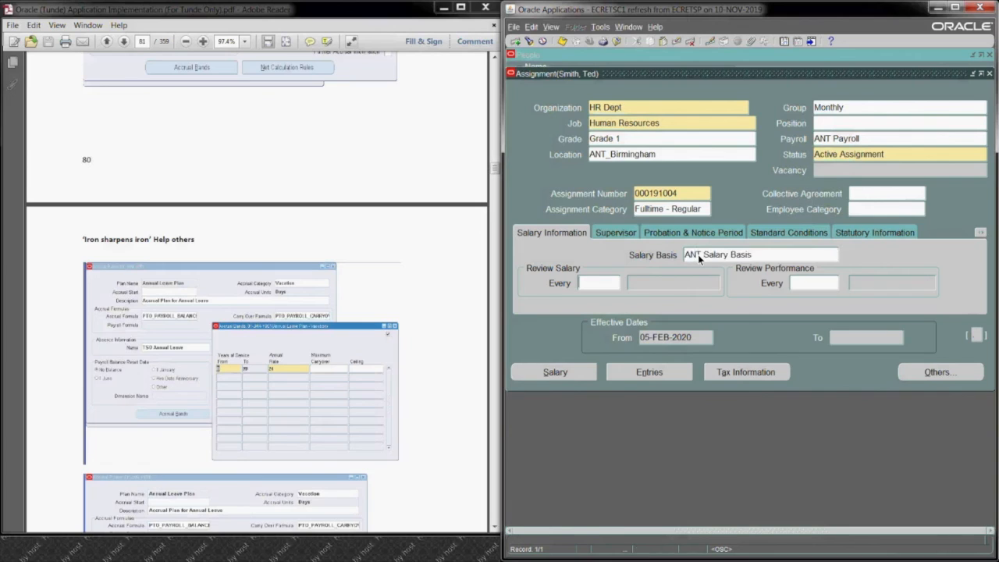
Step: Look up the assignment's supervisor by surname with a trailing % wildcard and assign the first match
click(609, 234)
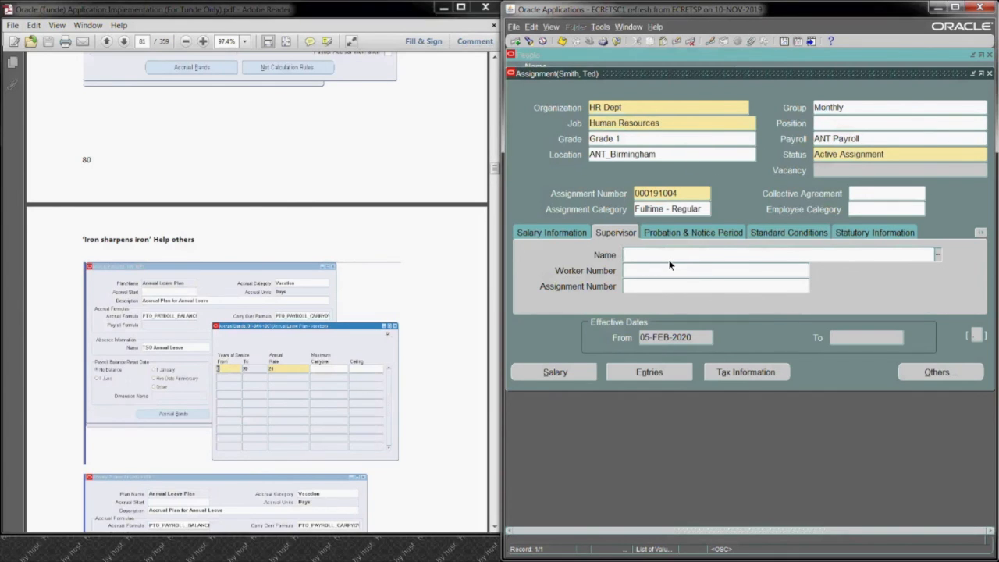
text(smith%)
key(Tab)
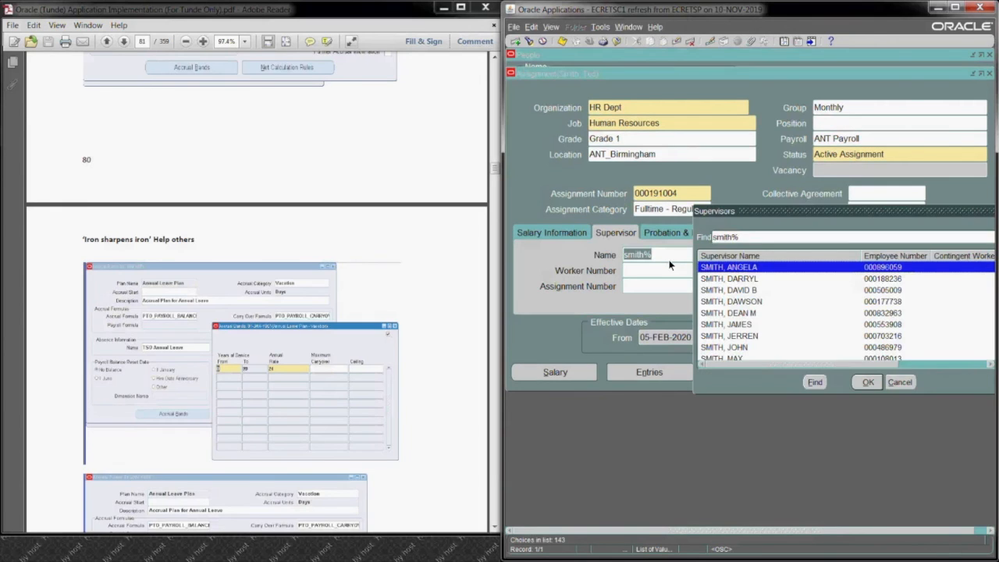
key(Return)
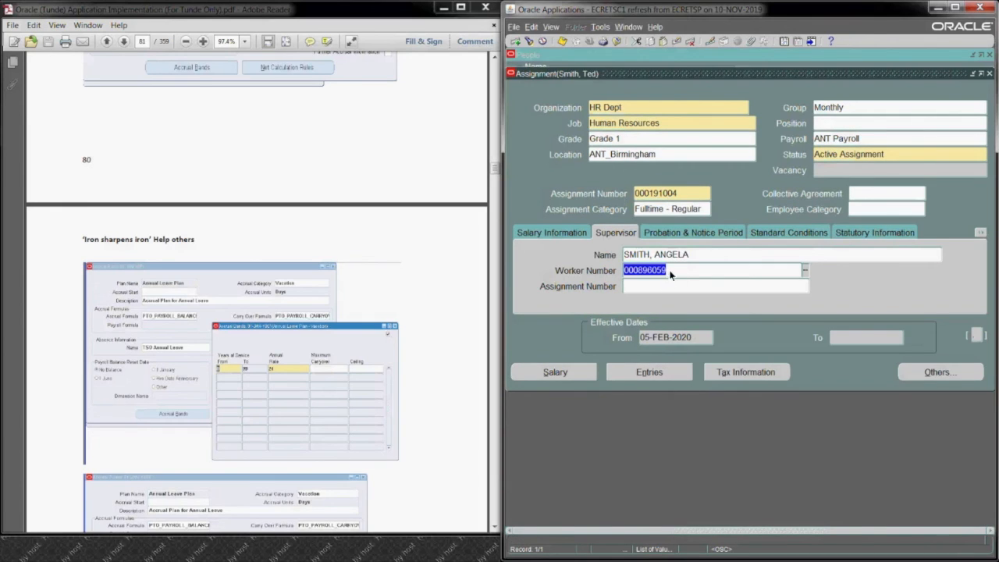
Step: Set the assignment's probation period to 6 Months and its notice period to 1 with units of Months
click(690, 234)
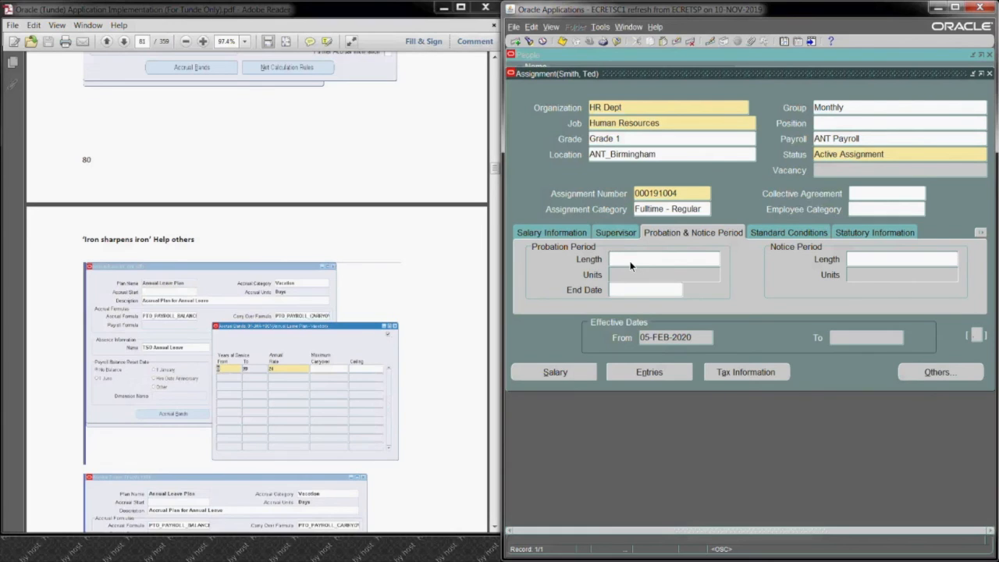
text(6)
key(Tab)
text(M)
key(Tab)
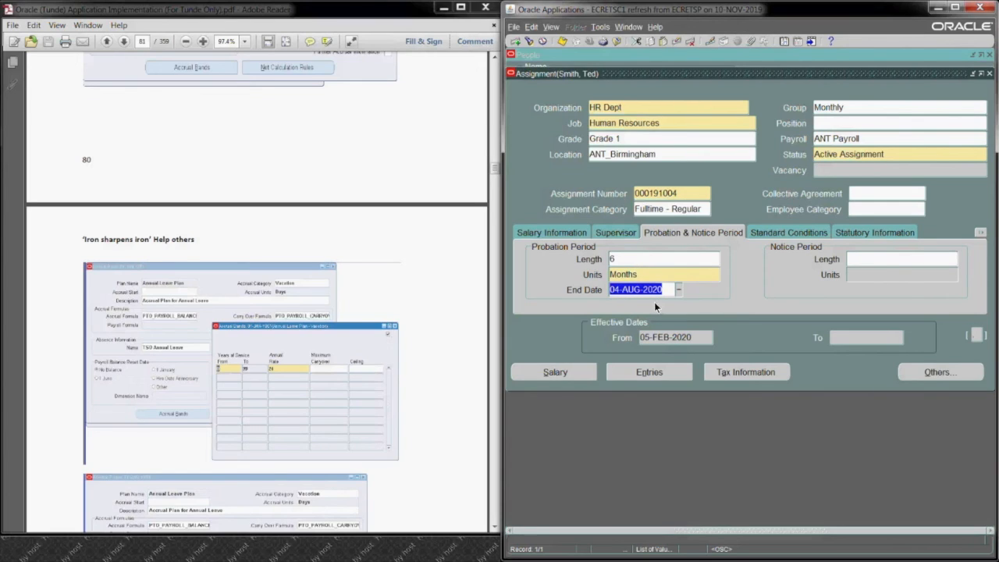
click(880, 263)
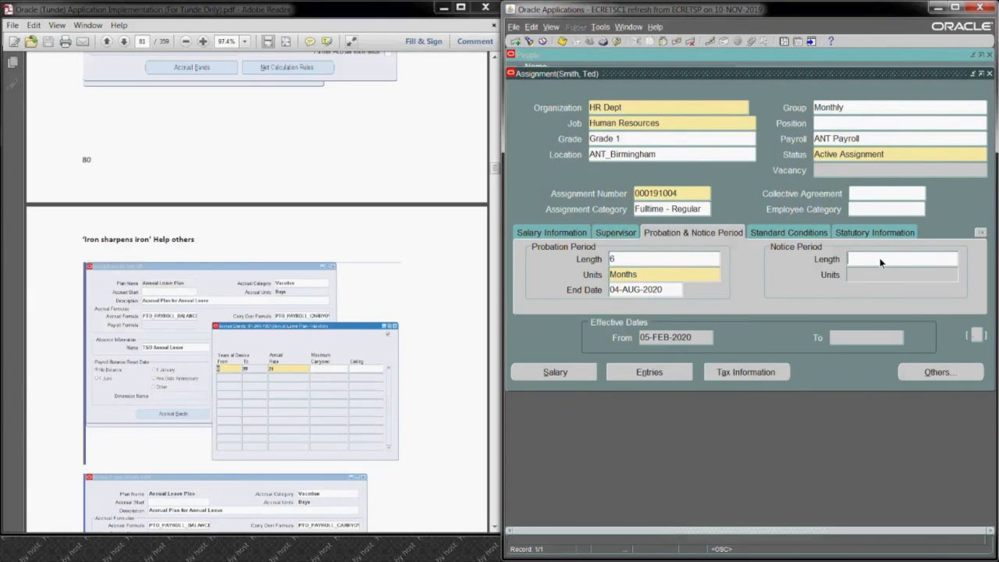
text(1)
key(Tab)
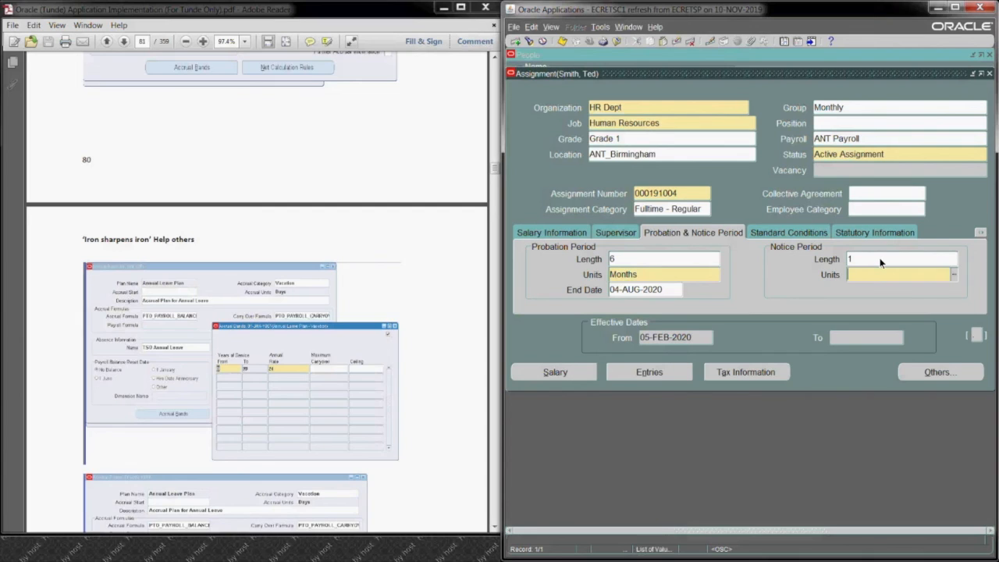
key(Tab)
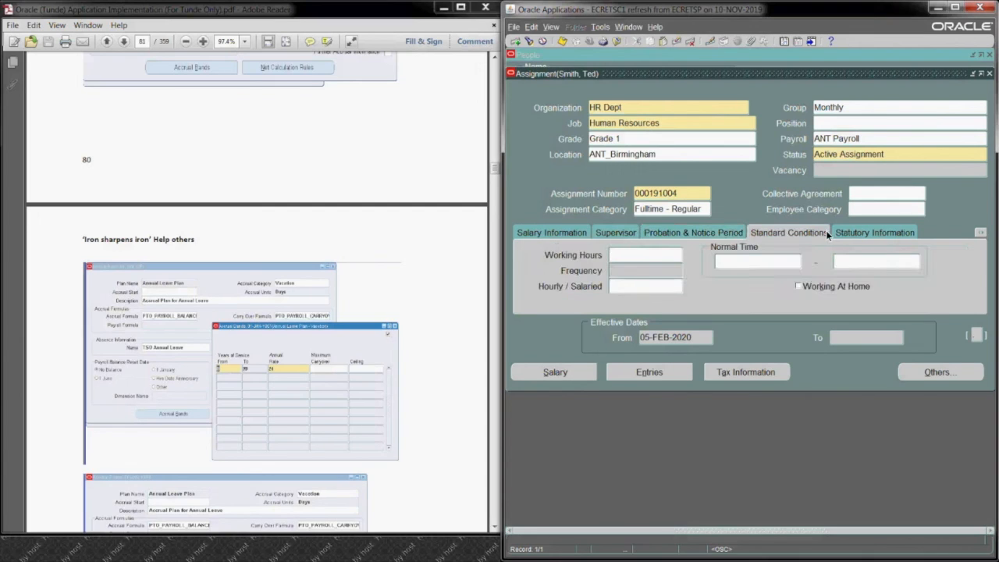
click(670, 233)
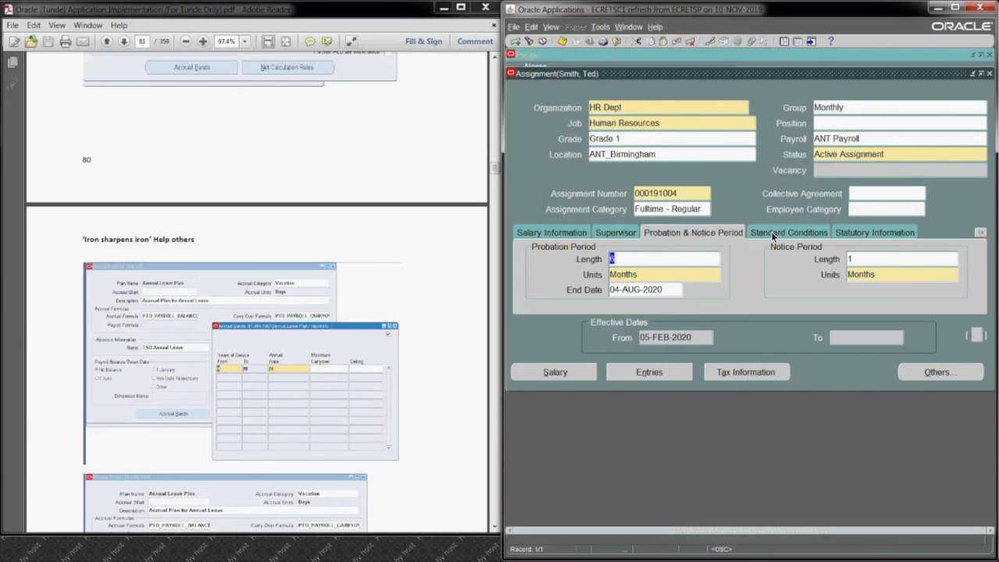
Step: Set the standard conditions to 37.5 working hours per Week and mark the assignment as Salaried
click(773, 234)
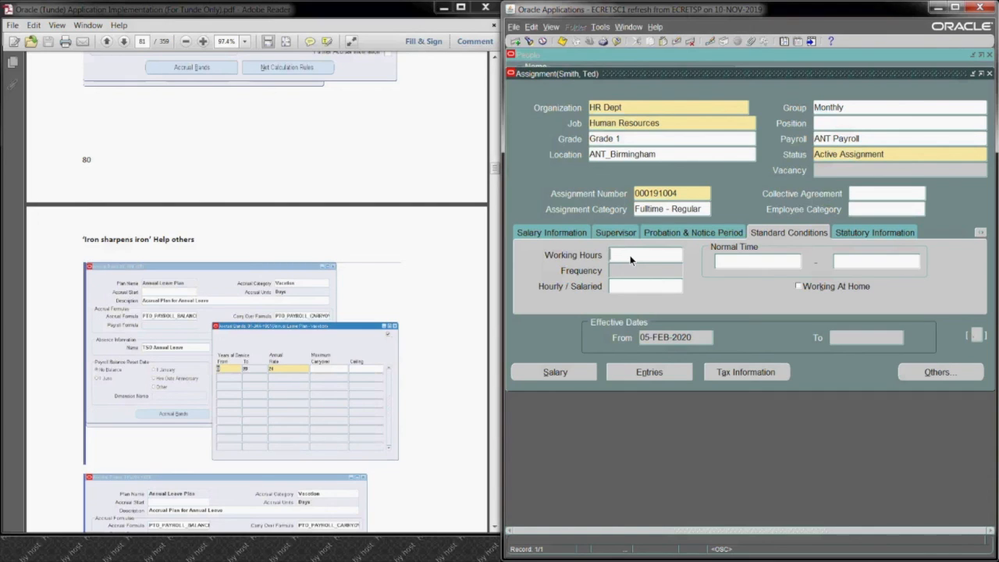
text(37.5)
key(Tab)
text(we)
key(Tab)
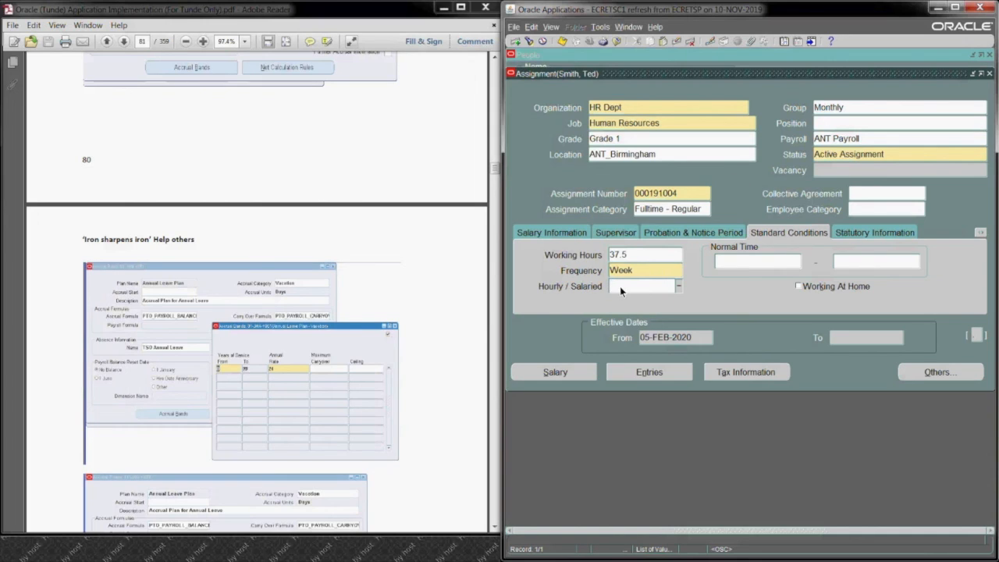
text(Salaried)
key(Tab)
Step: Set the assignment's normal working time from 09:00 to 17:00
text(.00)
key(Tab)
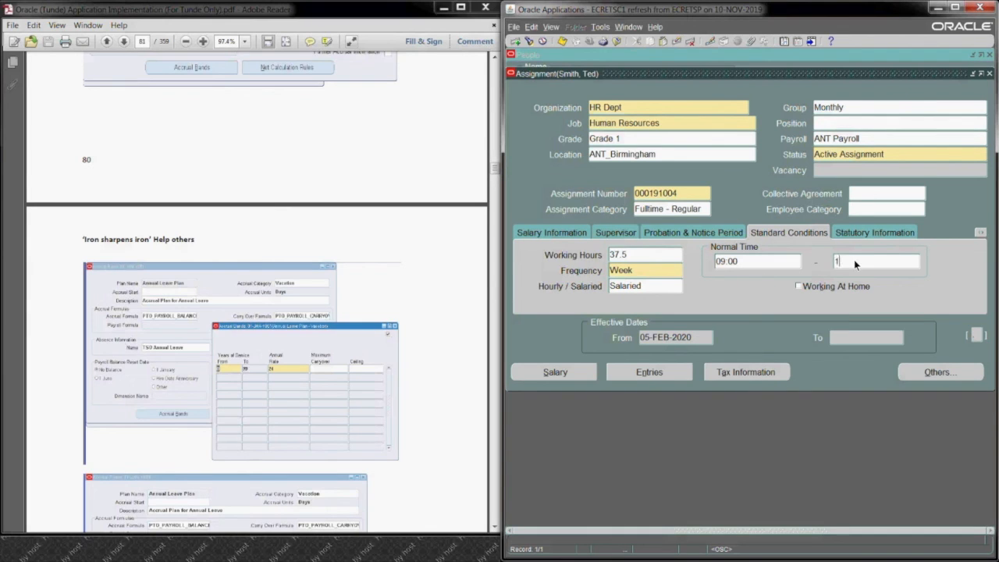
text(17:00)
key(Tab)
Step: Save the assignment and open its element entries
click(867, 231)
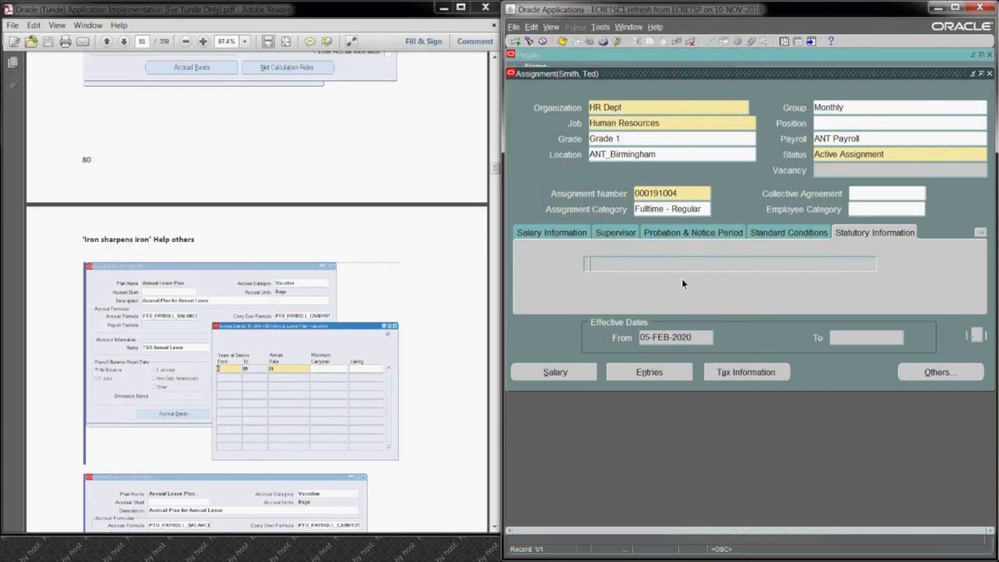
click(630, 370)
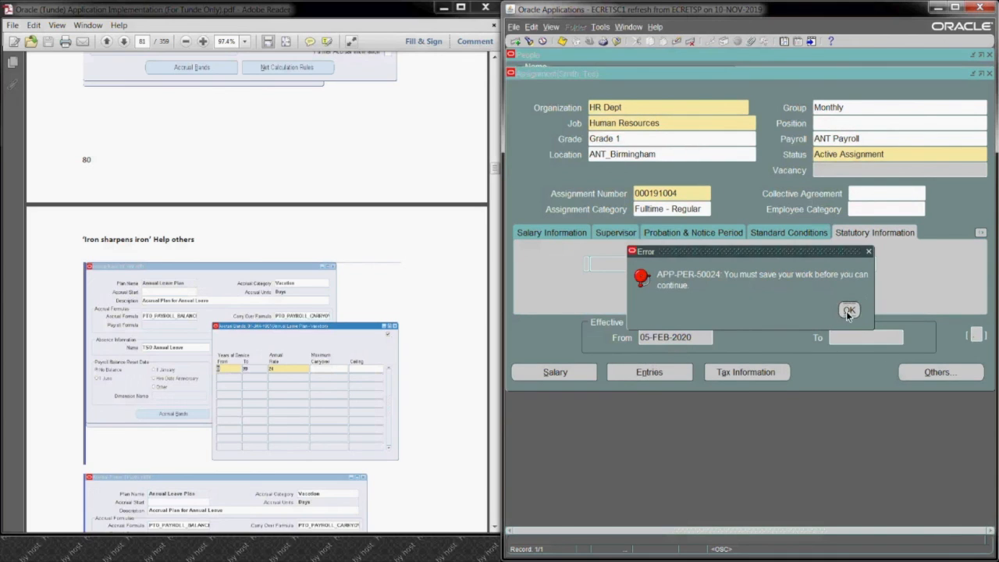
click(848, 310)
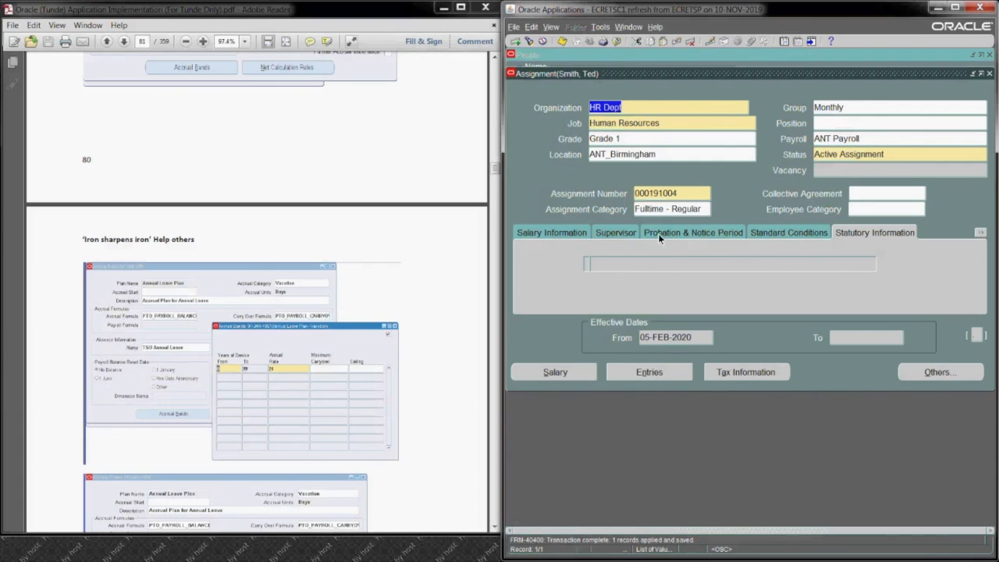
click(662, 373)
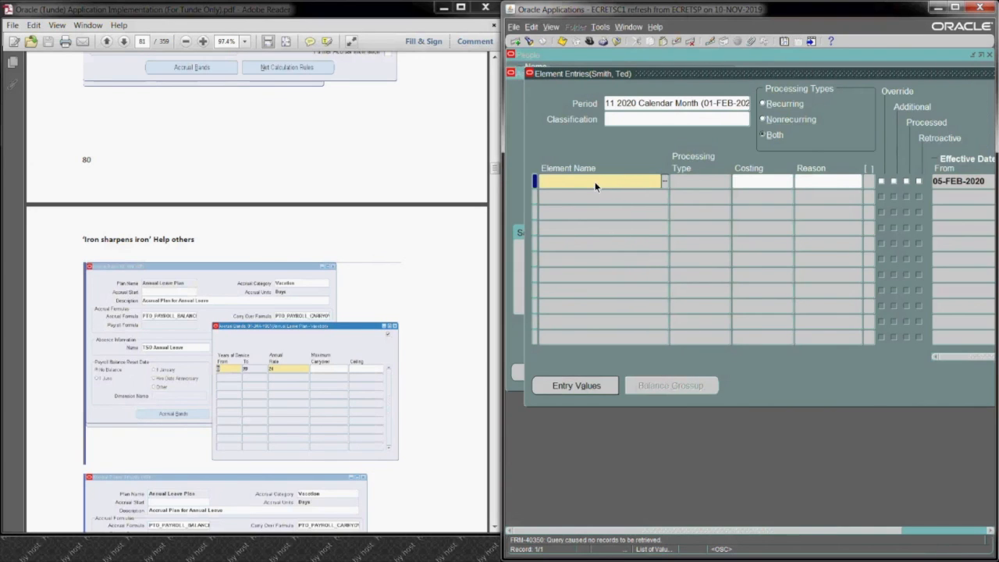
Step: Add an ANT Annual Leave Plan element entry, leaving its ANT_Cost costing blank
text(ant)
key(Tab)
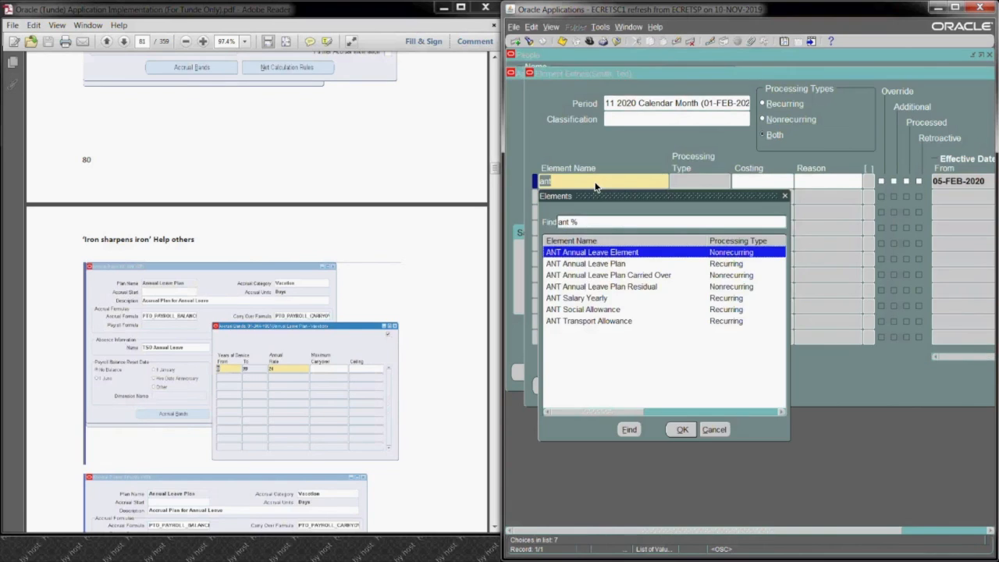
click(612, 264)
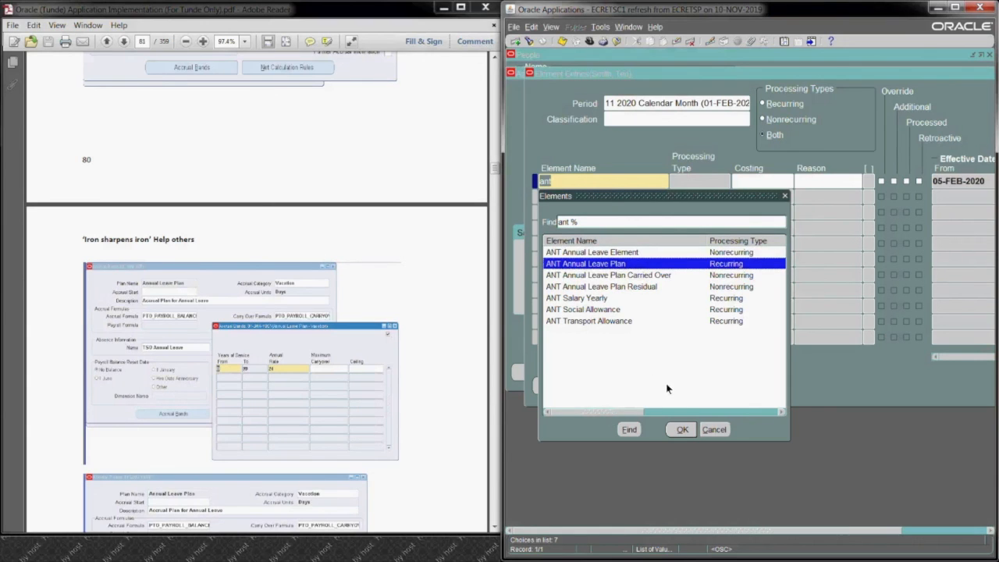
drag(724, 198, 730, 166)
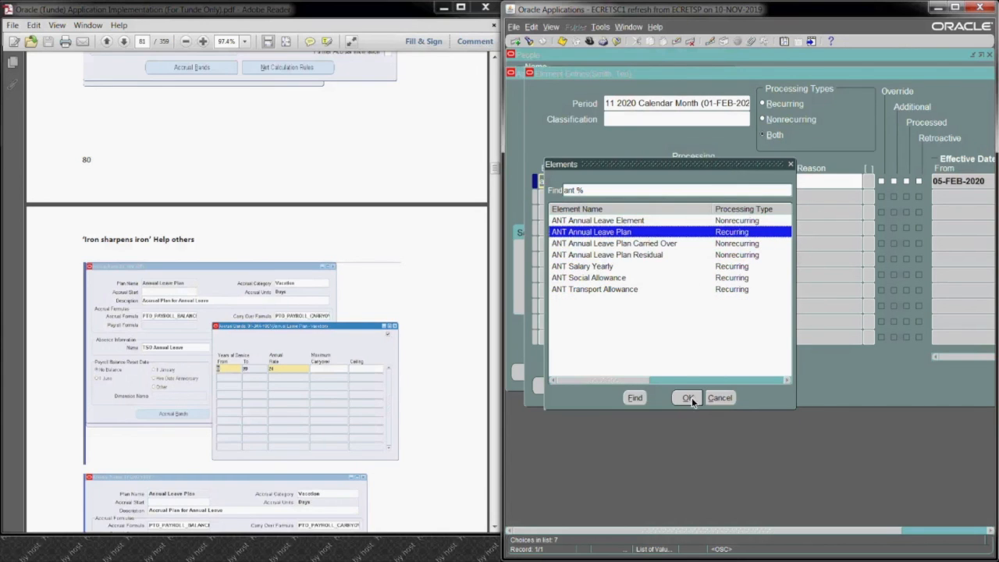
click(688, 398)
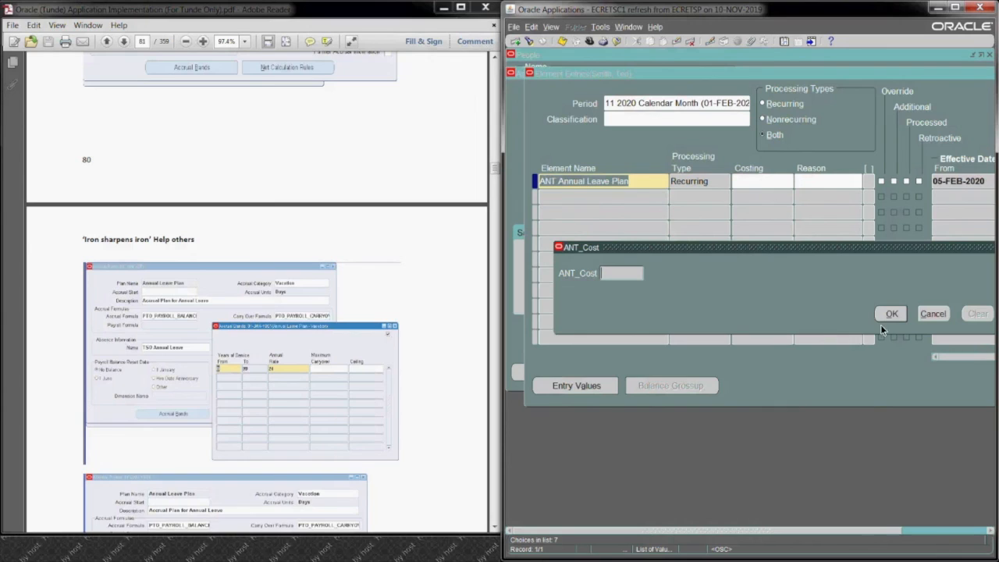
click(890, 314)
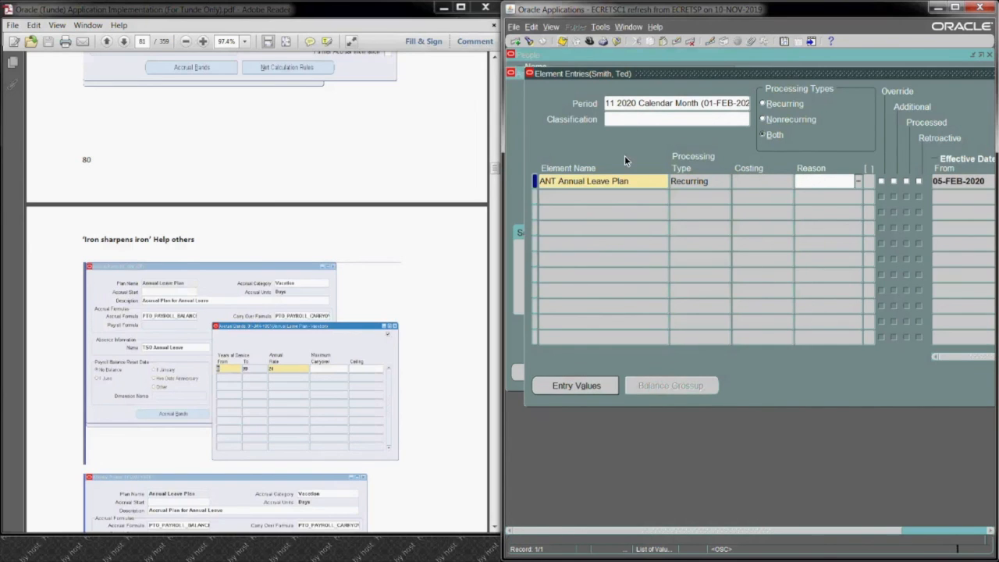
Step: Add an ANT Salary Yearly element entry with blank ANT_Cost costing and save it
click(622, 197)
text(ant)
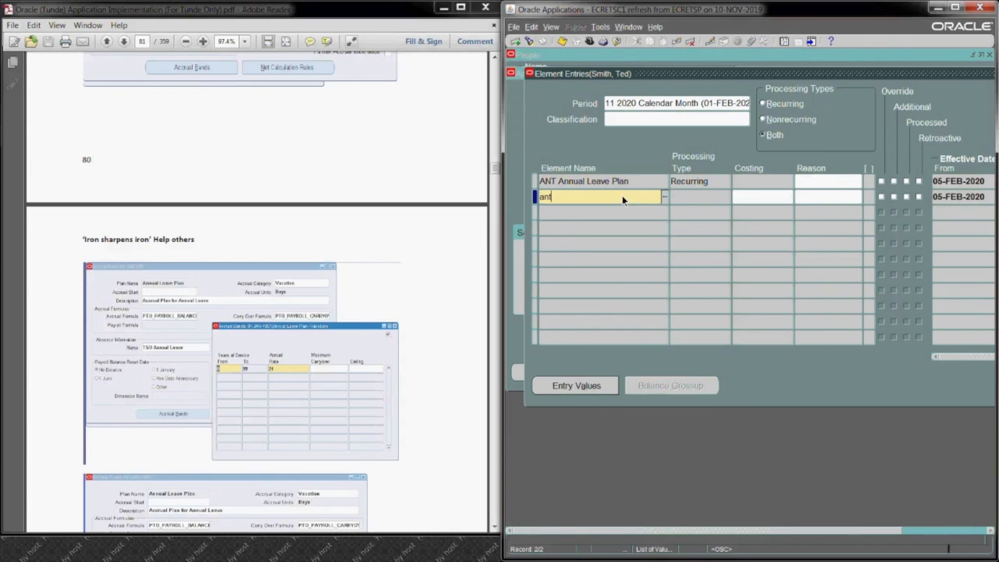
key(Tab)
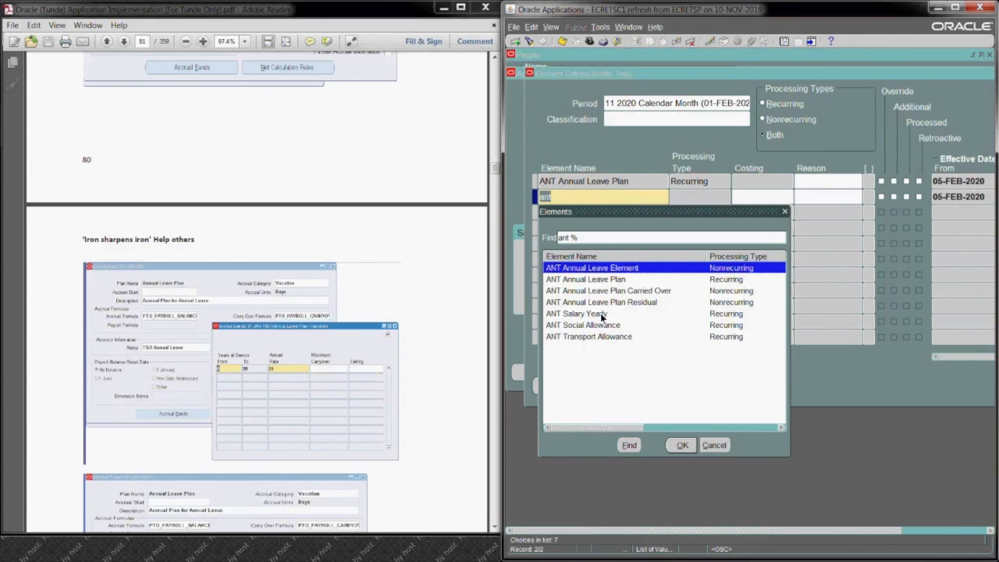
click(601, 313)
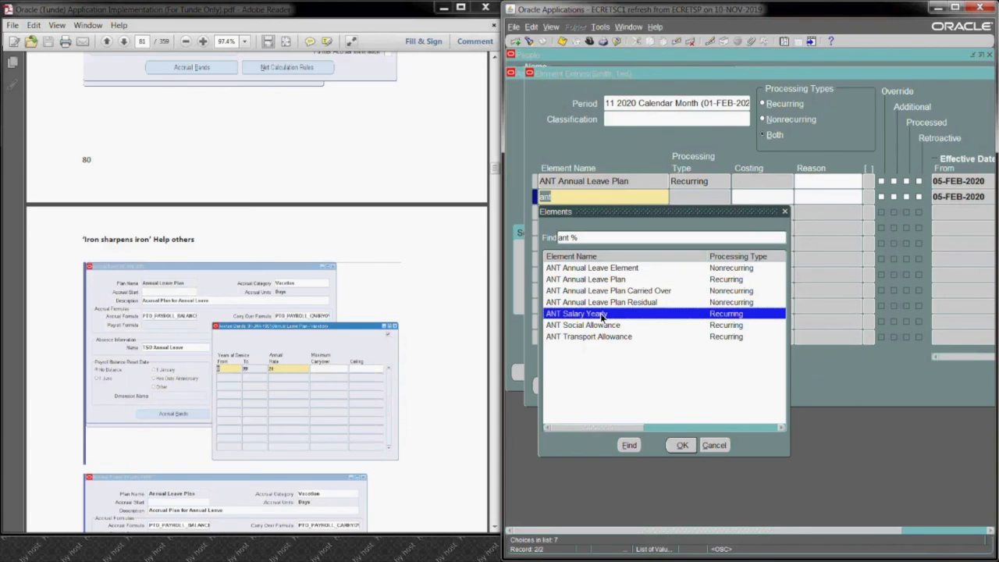
drag(694, 213, 834, 161)
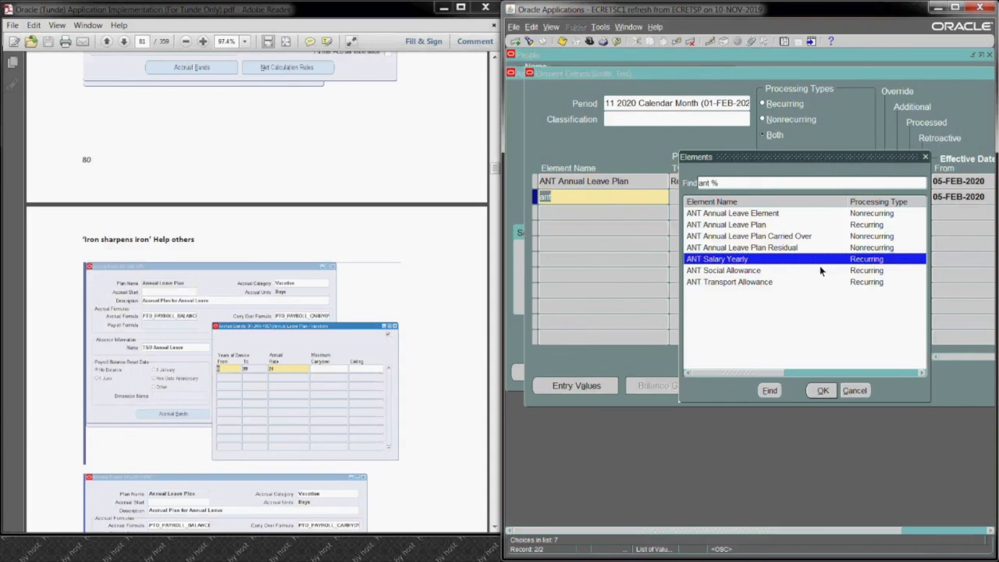
click(823, 390)
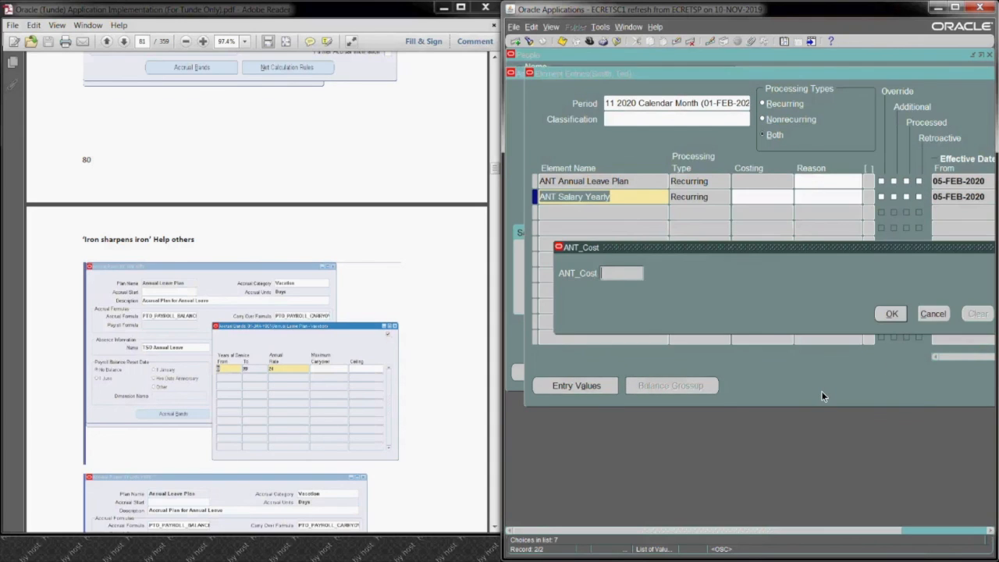
click(890, 314)
click(563, 43)
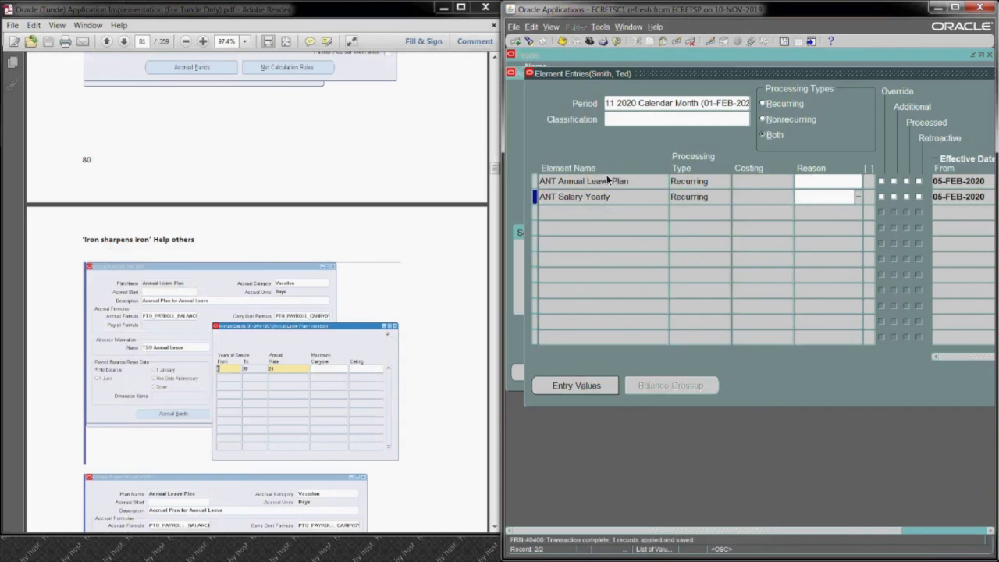
Step: Add an ANT Social Allowance element entry, leaving its ANT_Cost costing blank, and save it
text(ant)
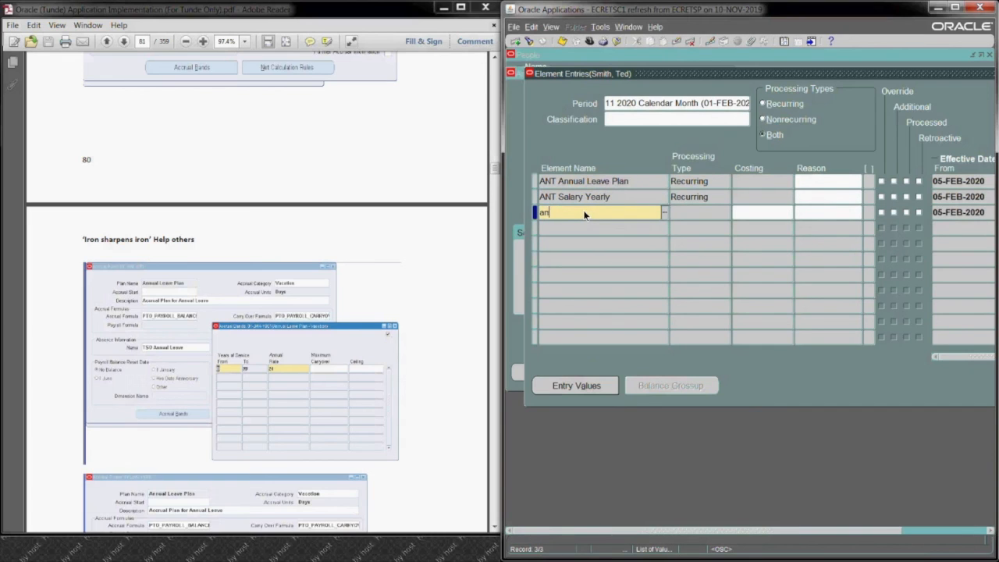
key(Tab)
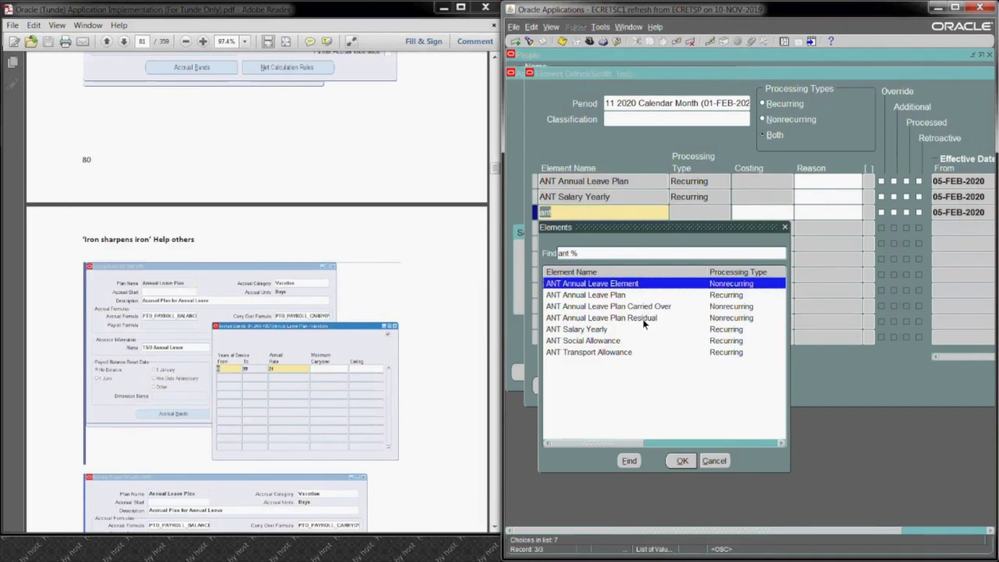
click(593, 341)
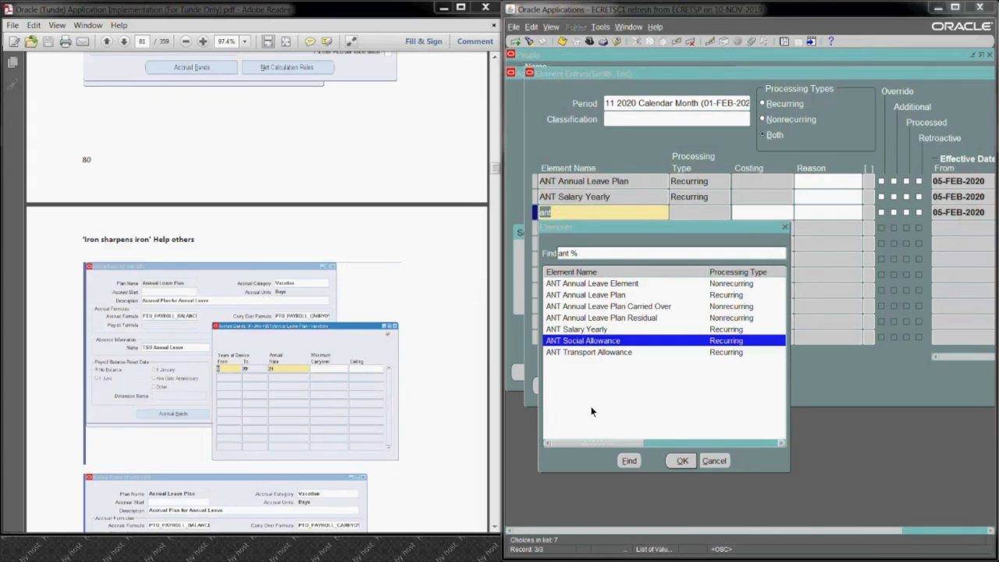
click(681, 461)
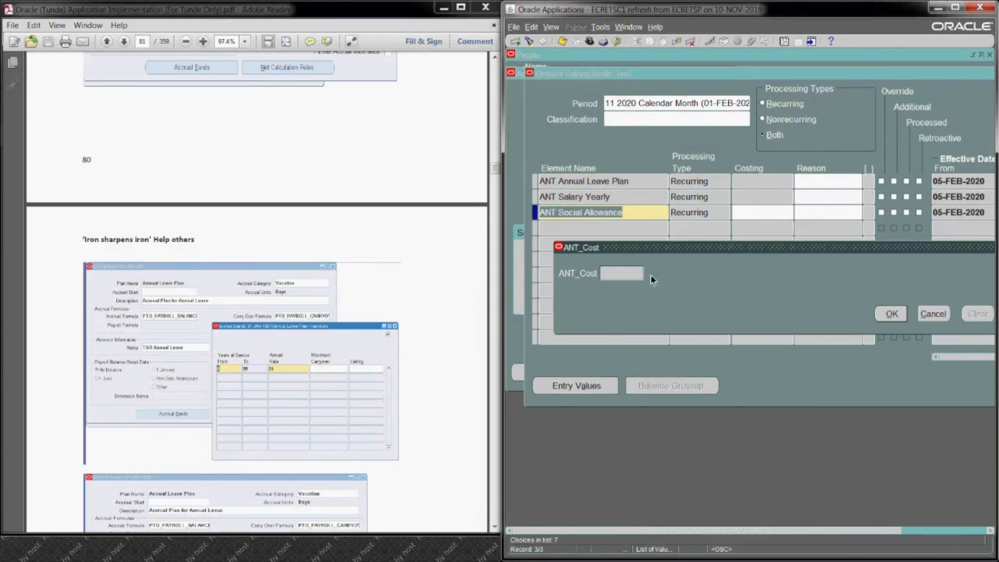
click(892, 313)
click(563, 41)
Step: Add an ANT Transport Allowance element entry without an ANT_Cost value and save it
click(615, 224)
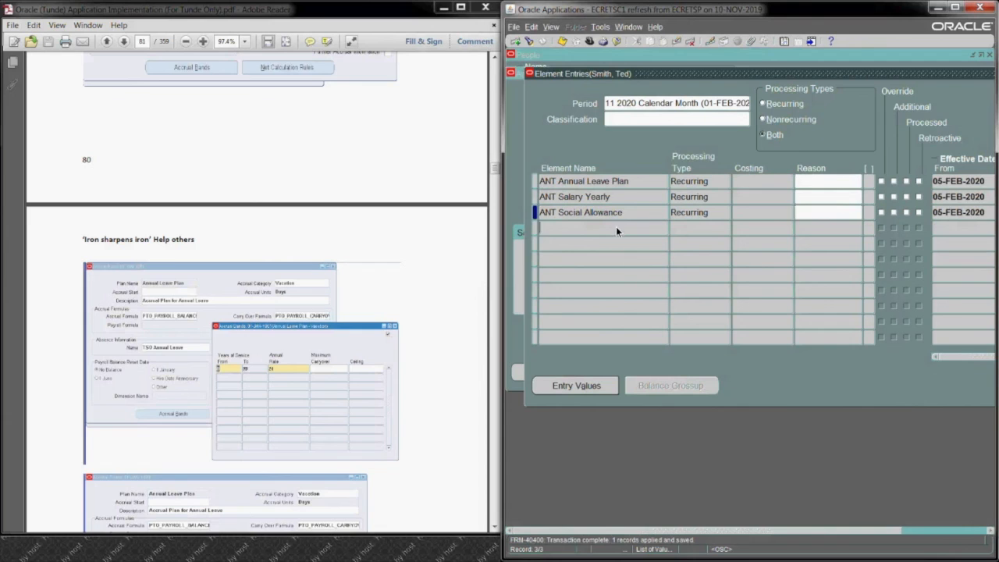
text(ant)
key(Tab)
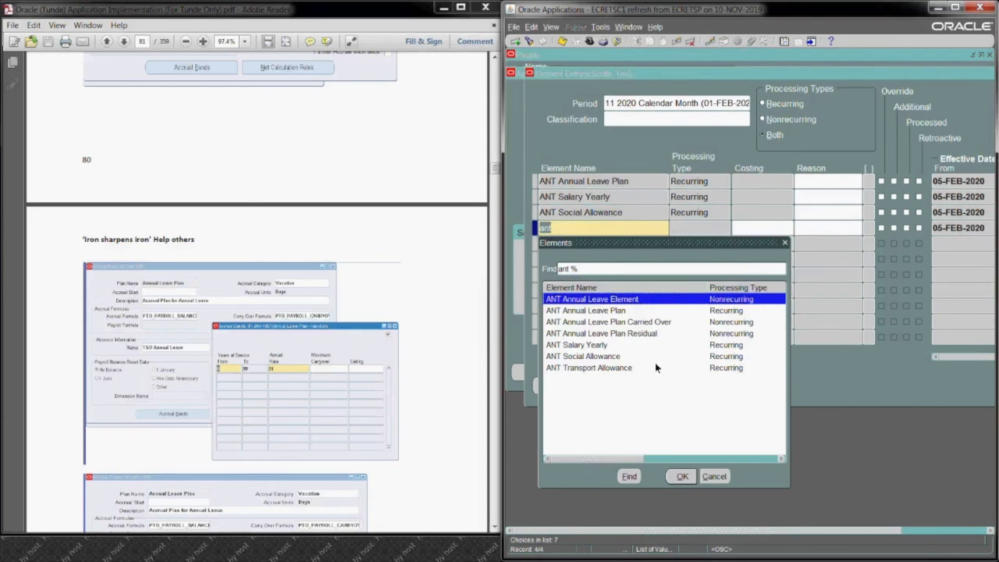
click(622, 368)
click(691, 477)
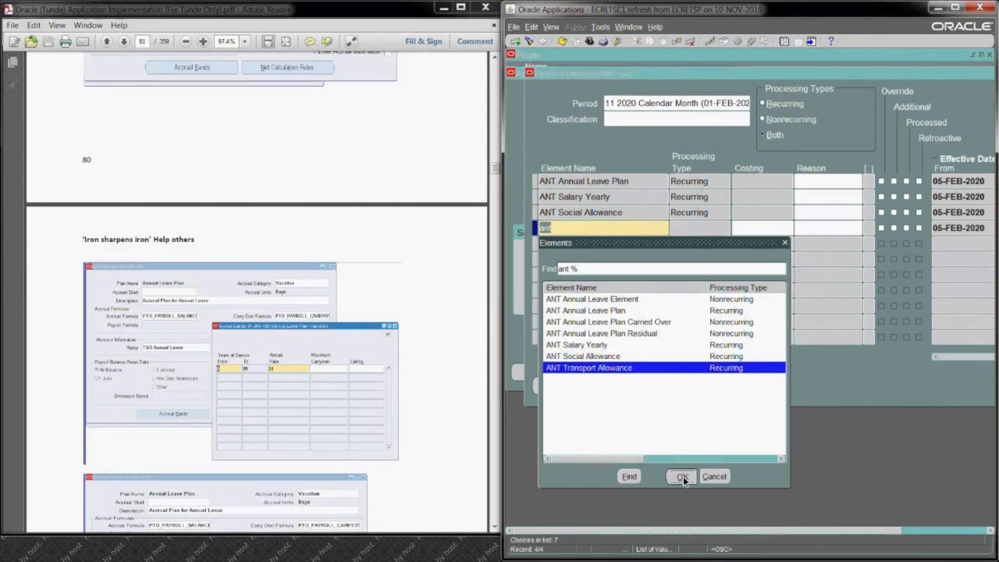
click(890, 314)
click(562, 43)
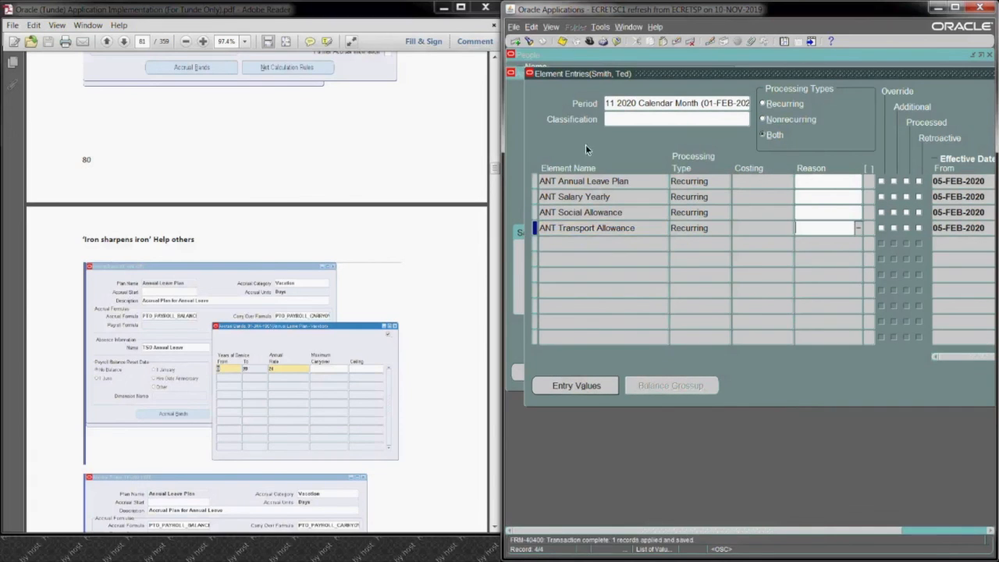
Step: Set the Pay Value of the ANT Transport Allowance entry to 34 and save it
click(588, 232)
click(577, 386)
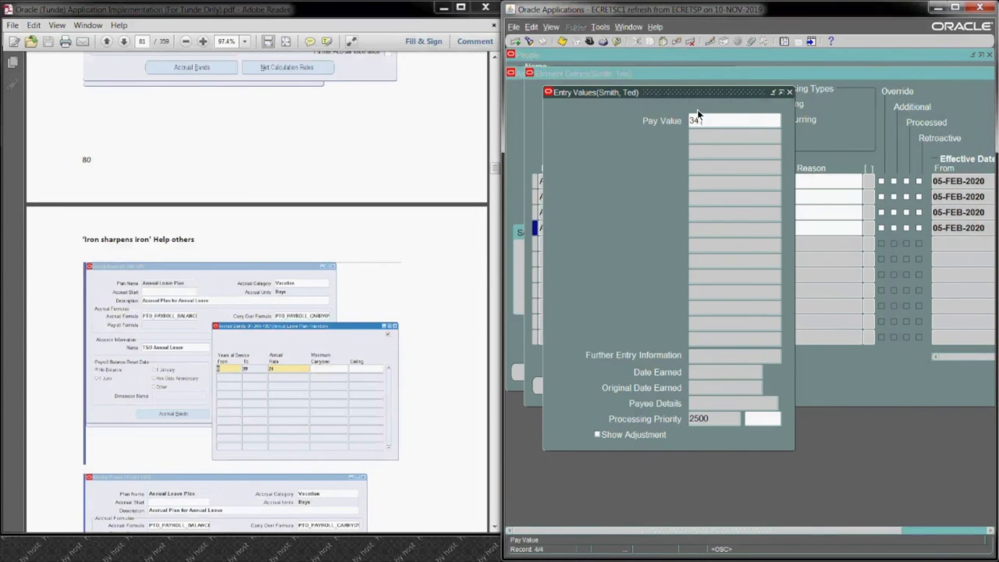
text(34:00)
key(Tab)
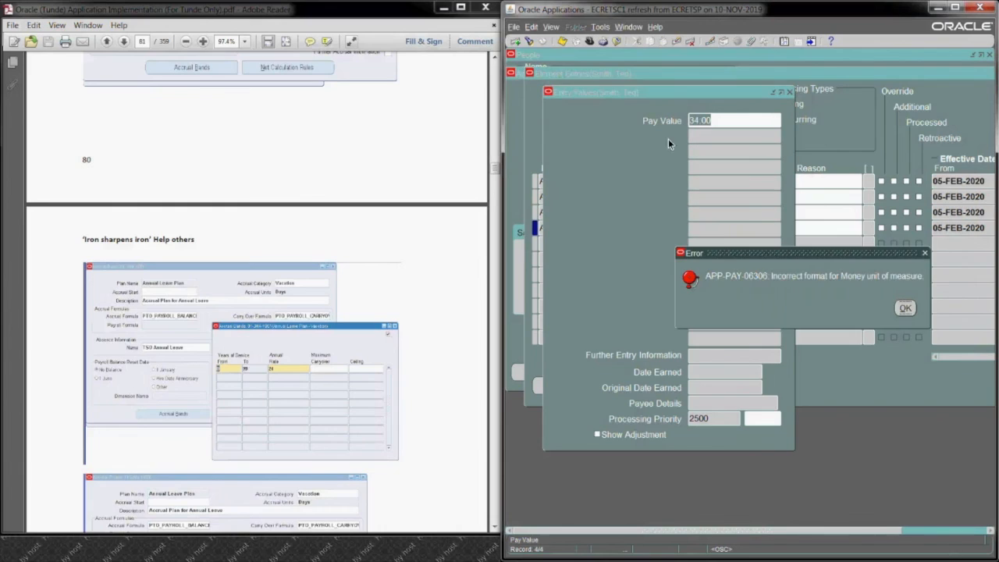
click(904, 309)
click(715, 122)
key(BackSpace)
key(BackSpace)
key(BackSpace)
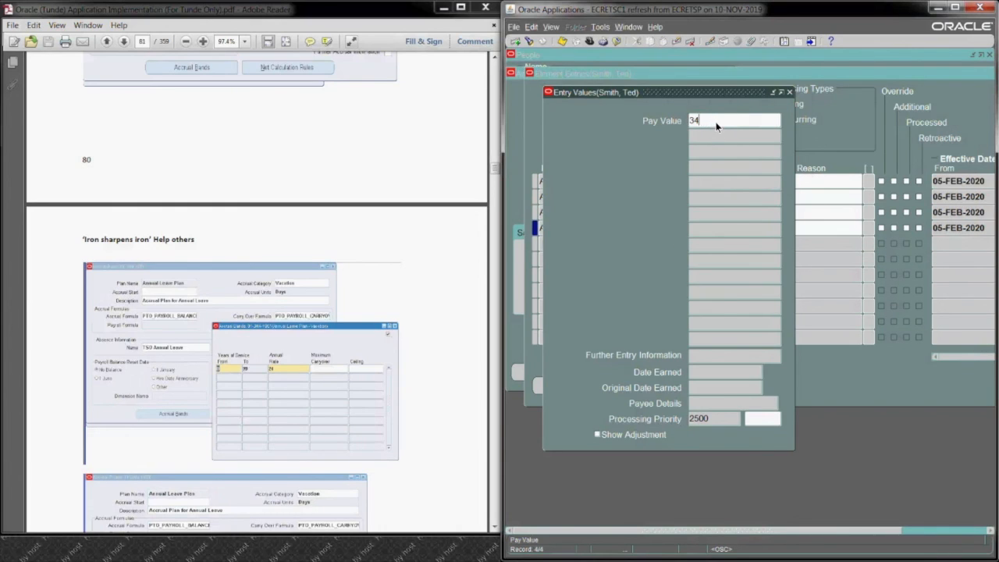
key(Tab)
click(632, 275)
click(560, 44)
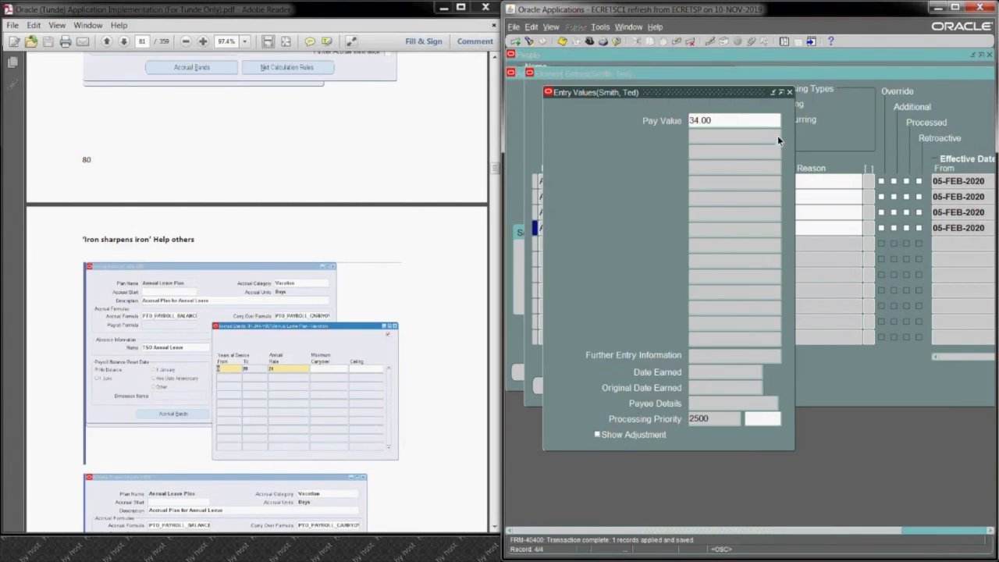
click(790, 93)
Step: Set the Pay Value of the ANT Social Allowance entry to 13 and save it
click(632, 211)
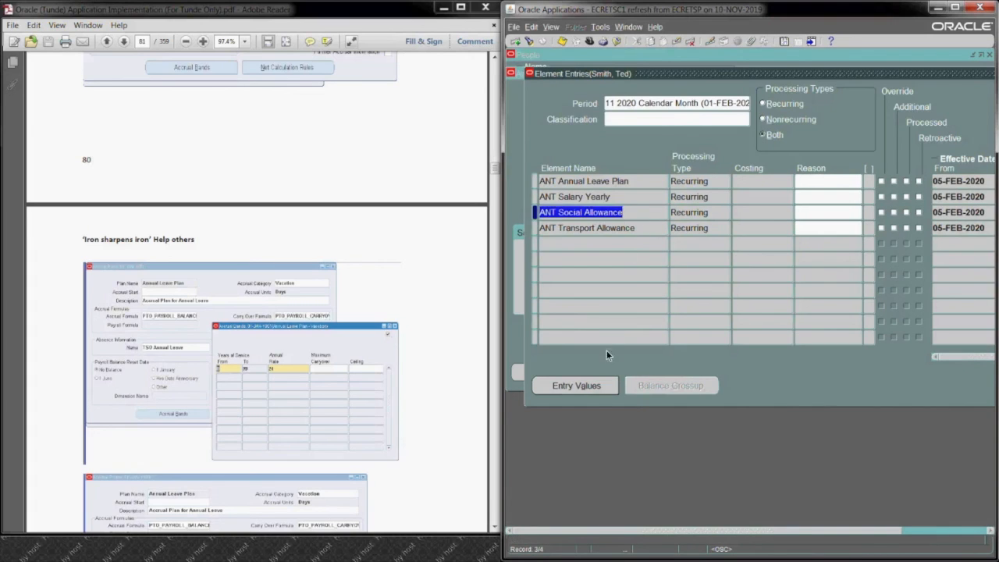
click(602, 386)
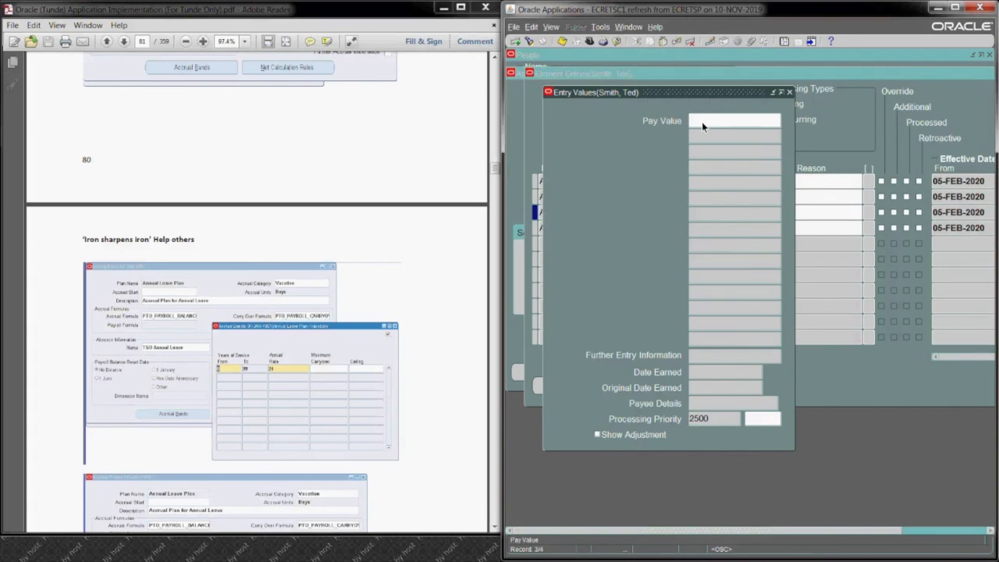
text(13)
key(ctrl+s)
click(637, 279)
click(563, 43)
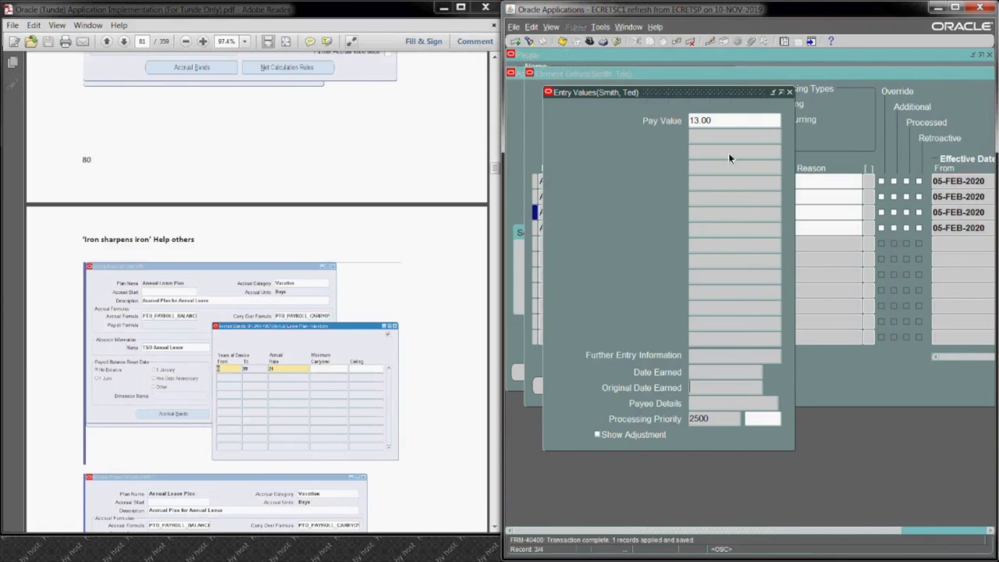
click(790, 92)
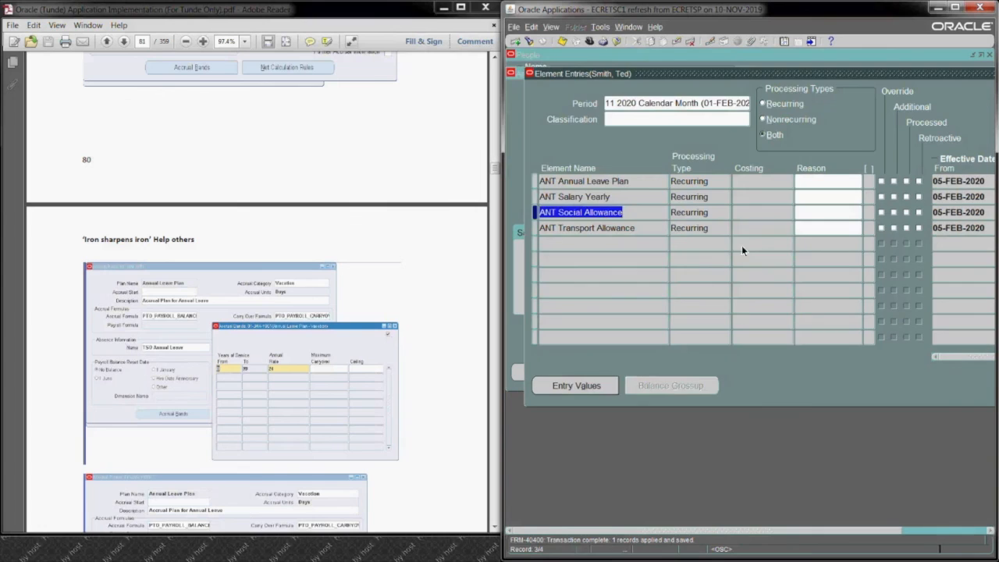
Step: Set the Annual Amount of the ANT Salary Yearly entry to 40000 and save it
click(621, 199)
click(599, 384)
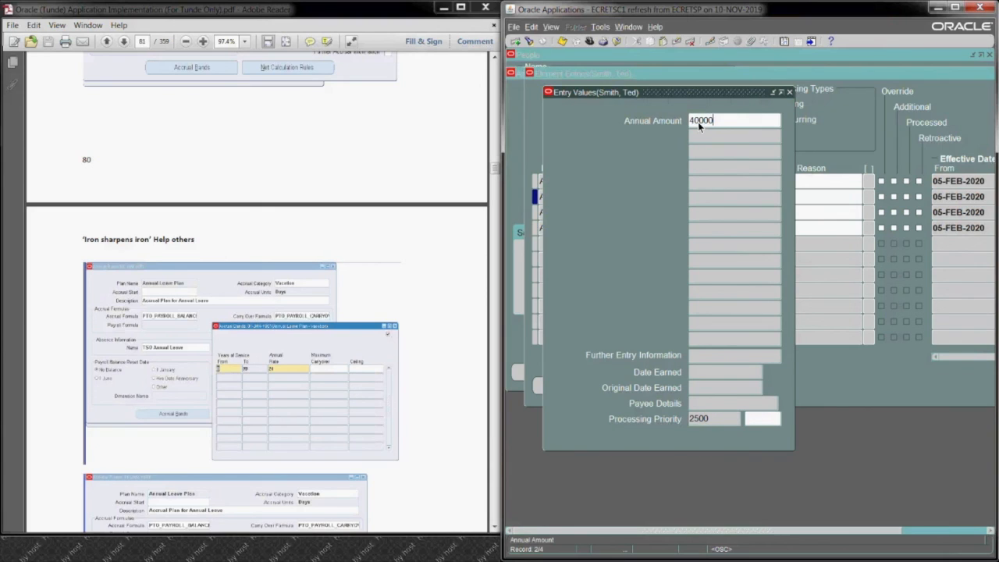
key(ctrl+s)
click(605, 277)
click(787, 92)
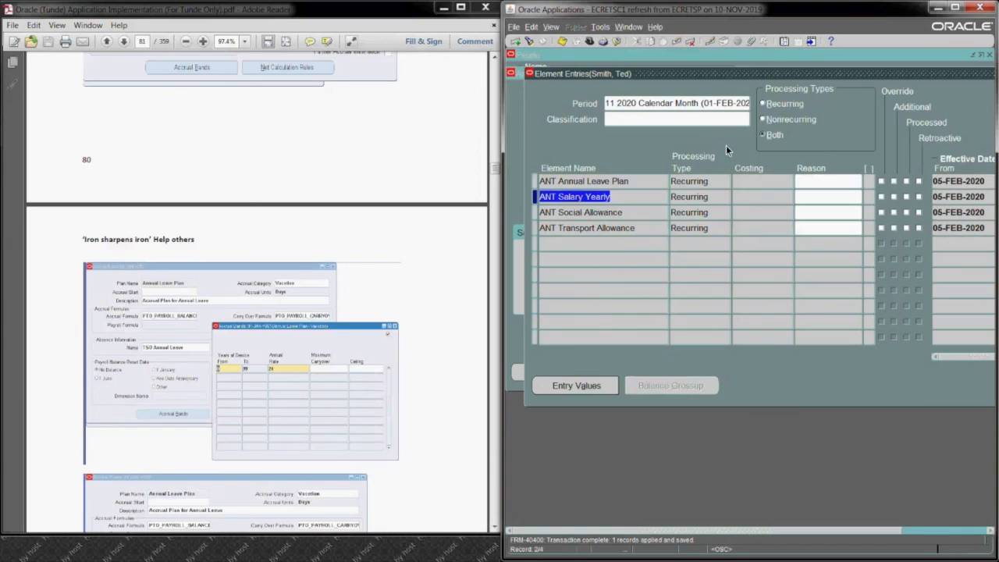
Step: Check the entry values of the ANT Annual Leave Plan entry and return to the assignment
click(617, 182)
click(596, 384)
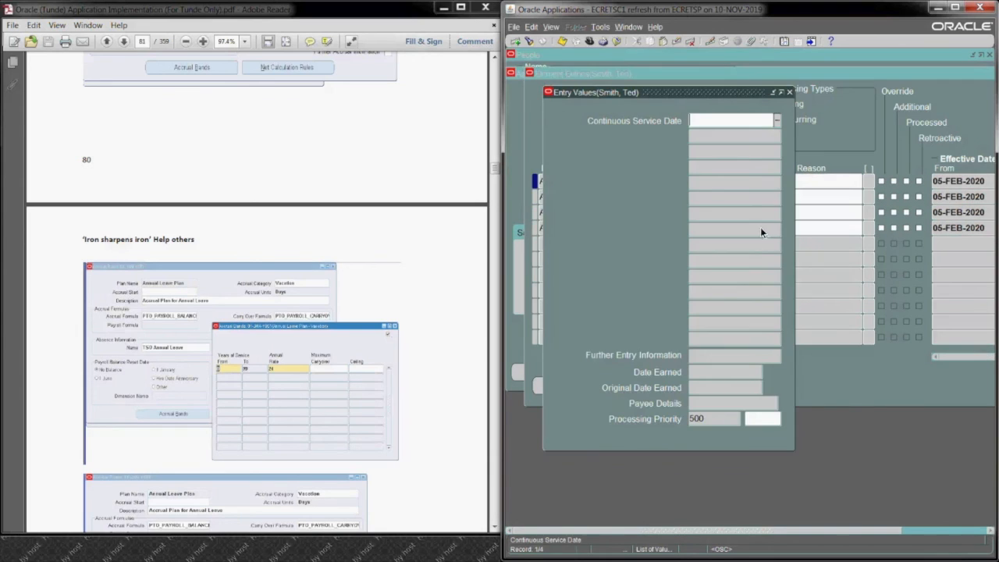
click(787, 91)
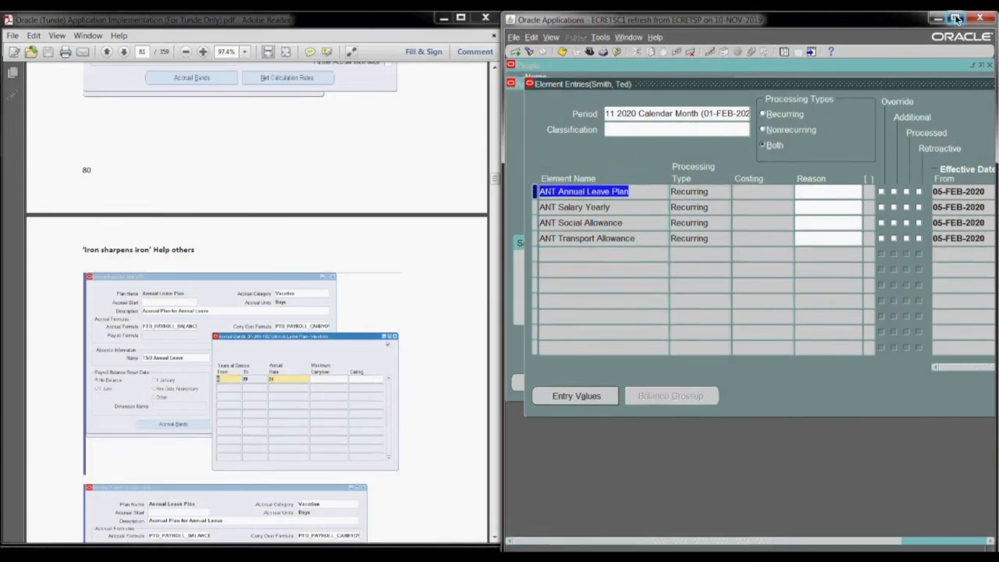
click(955, 17)
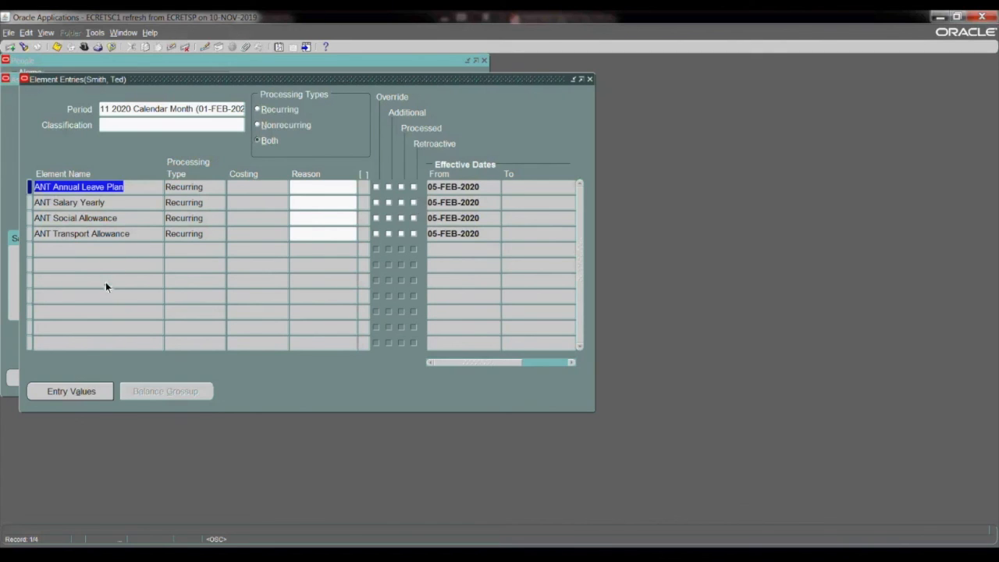
click(590, 81)
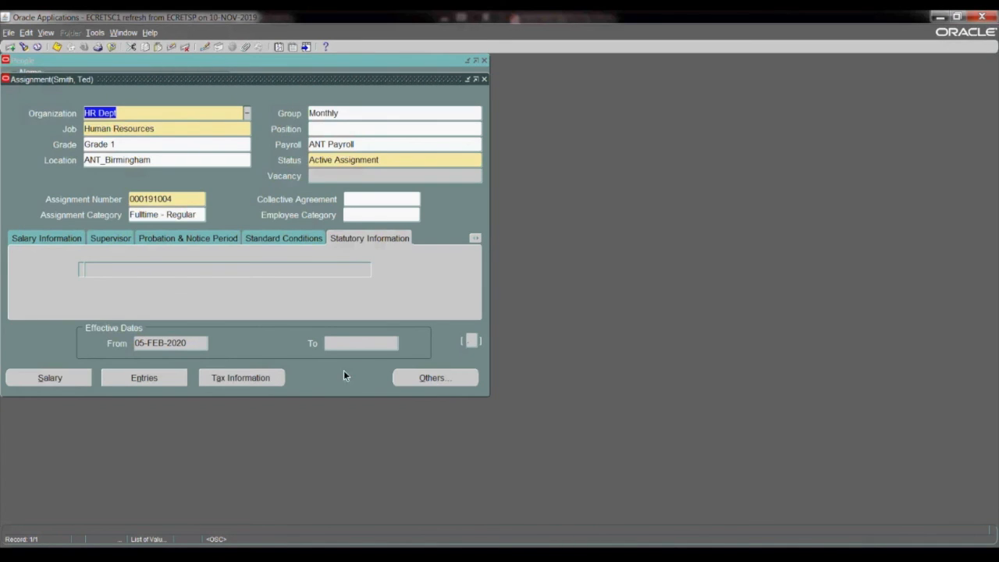
Step: Look through the full list of further navigation options for the assignment and close it
click(435, 379)
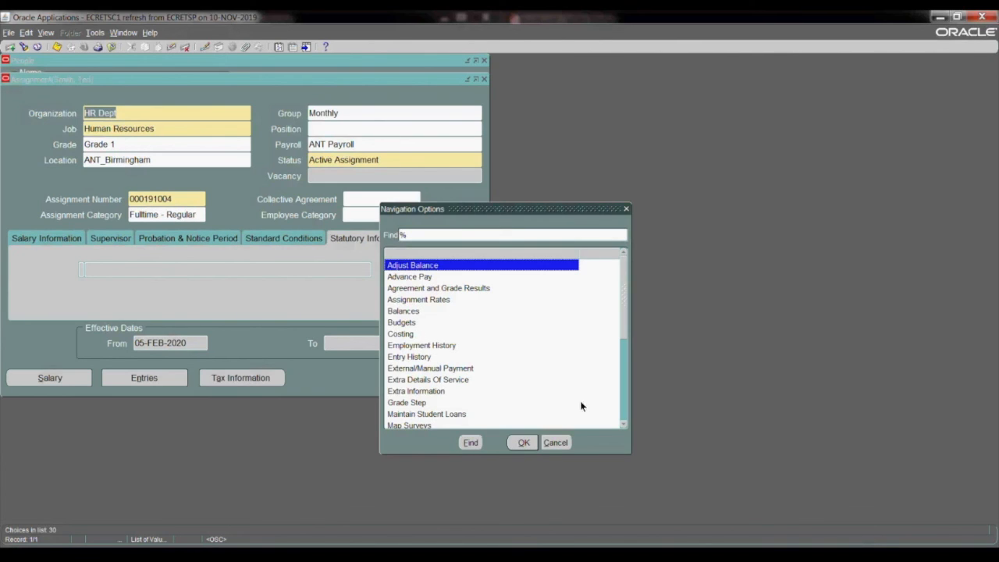
click(555, 442)
click(428, 381)
mouse_move(623, 299)
mouse_down()
mouse_move(629, 412)
mouse_move(626, 286)
mouse_up()
drag(535, 204, 589, 200)
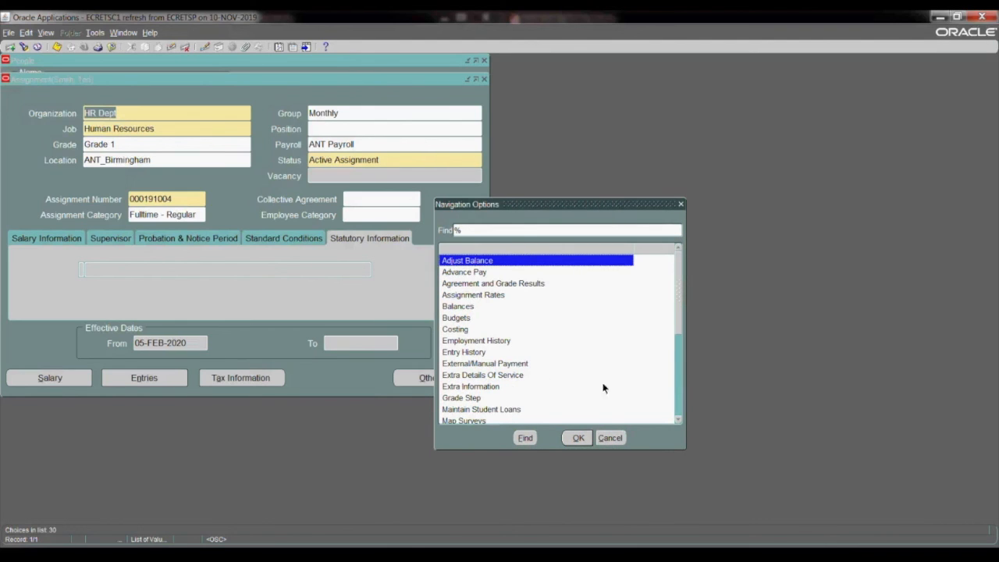
click(679, 420)
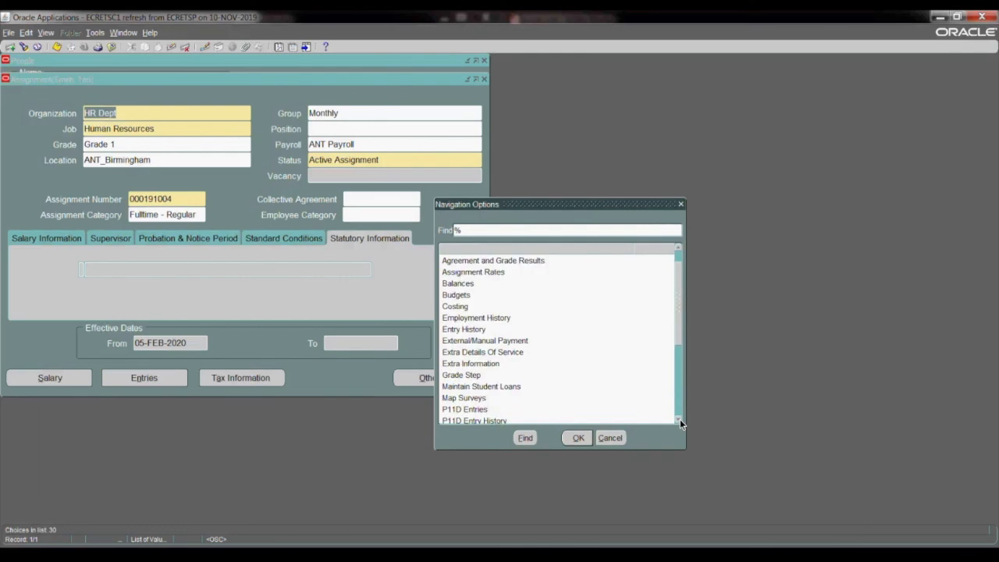
click(679, 420)
click(679, 420)
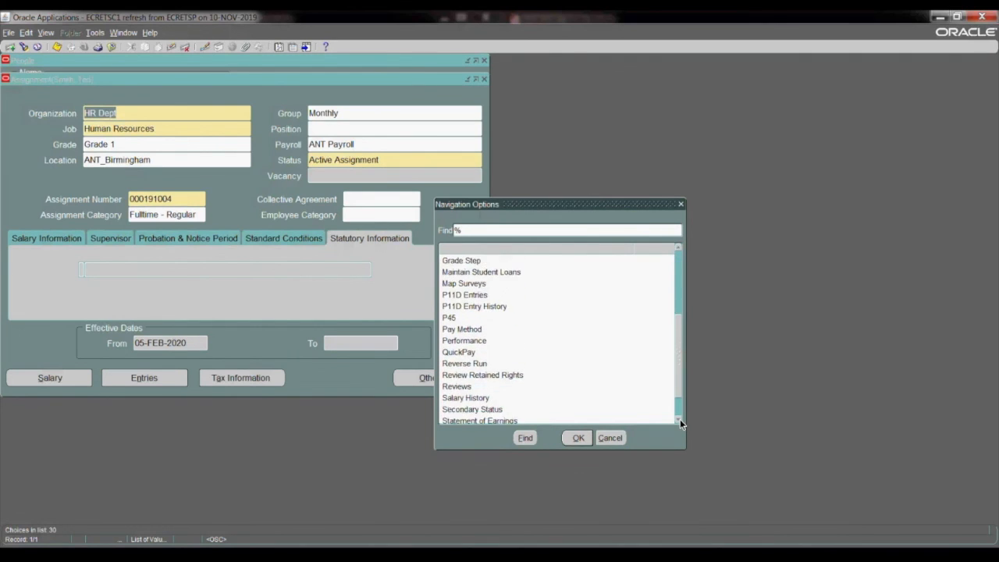
click(679, 420)
drag(679, 398, 673, 307)
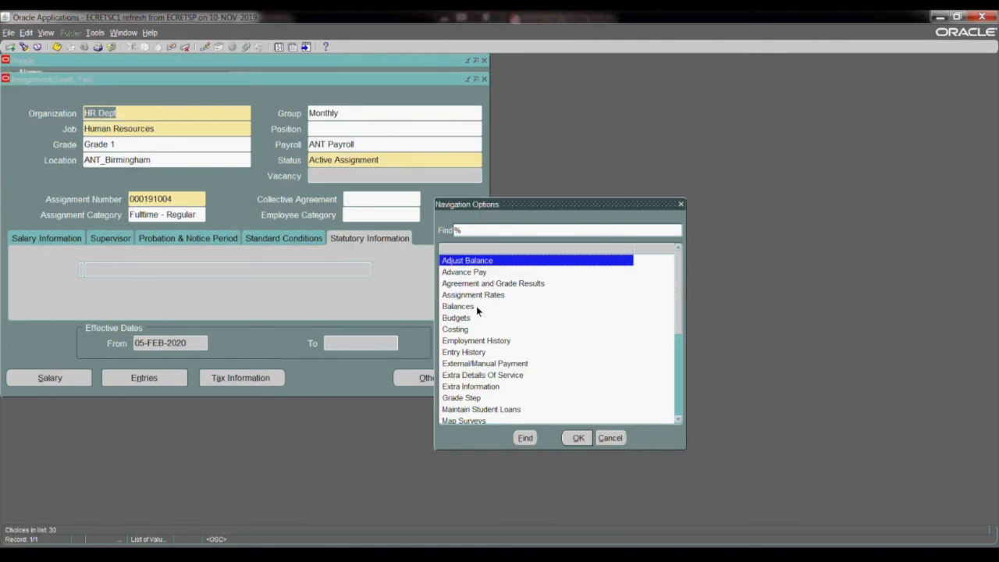
click(610, 438)
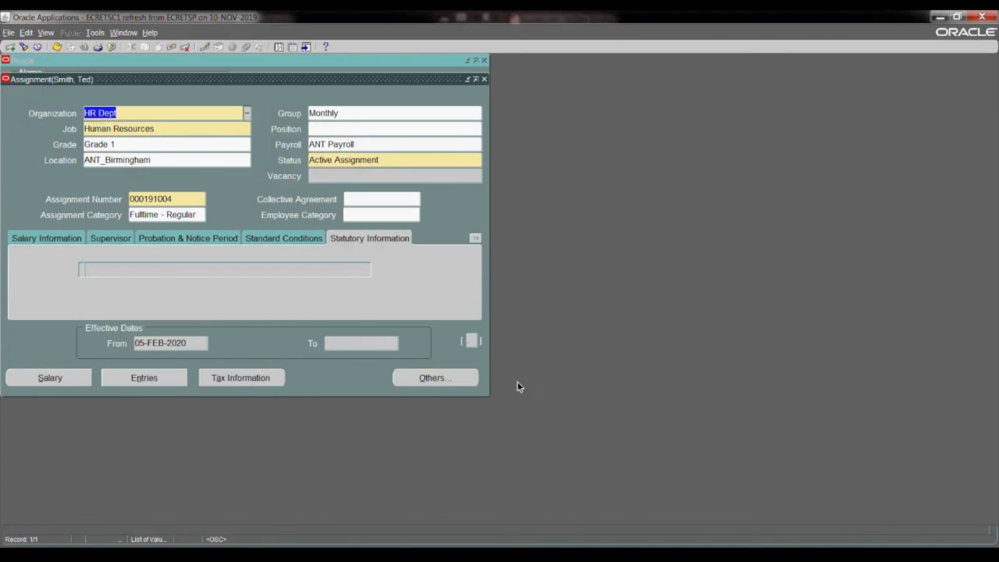
Step: Examine the assignment's additional information sections and go through its navigation options again from start to end
click(476, 239)
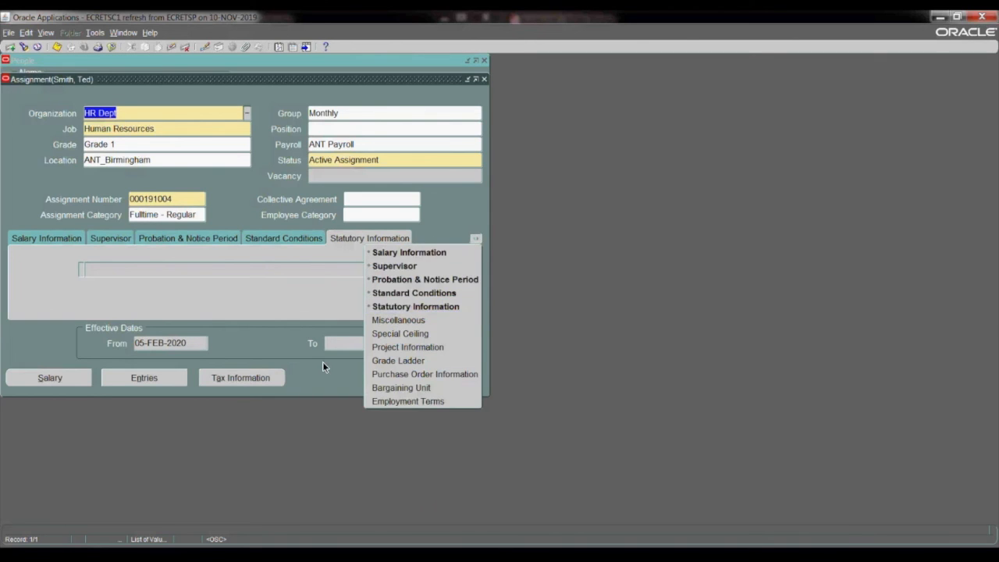
click(322, 363)
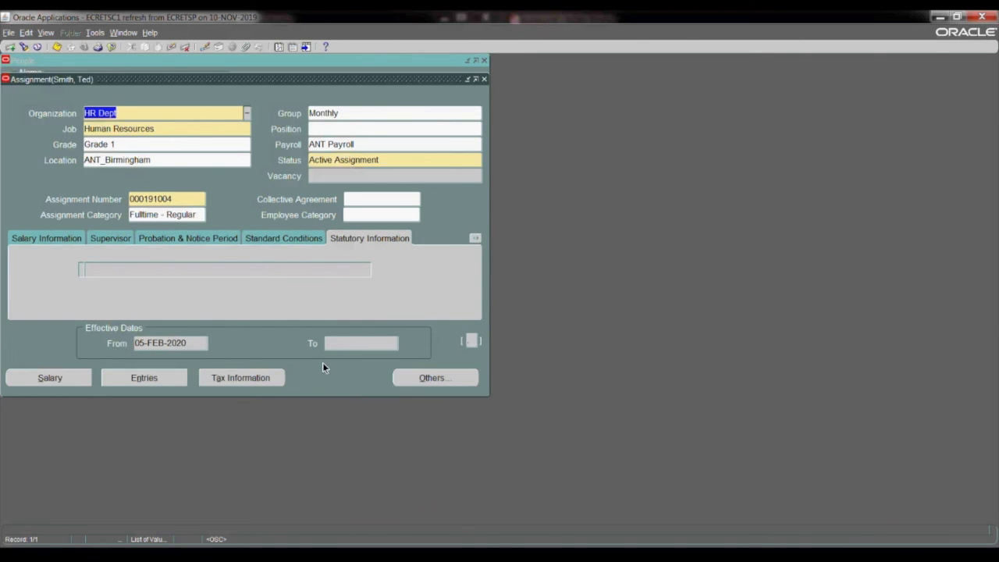
click(429, 379)
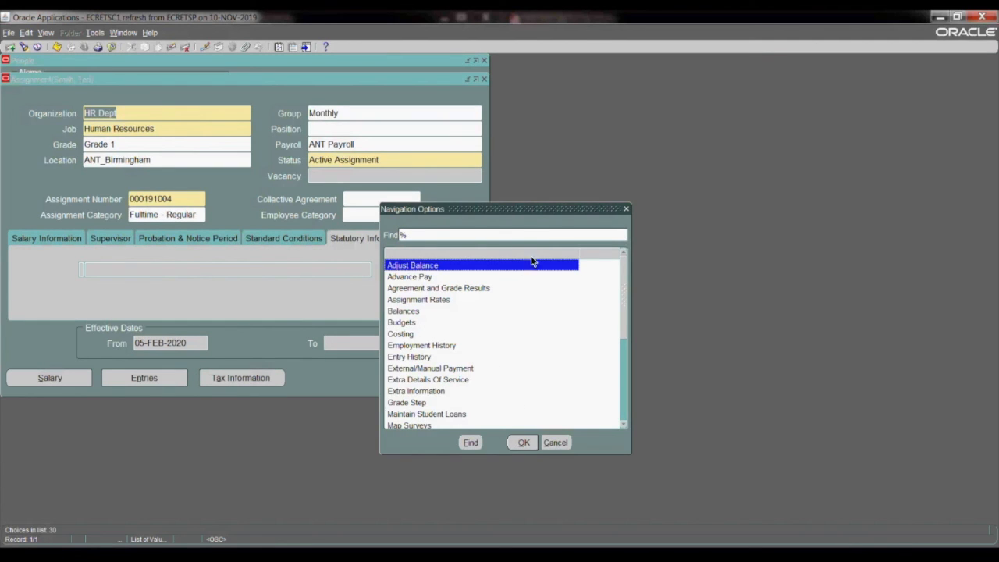
drag(531, 210, 580, 200)
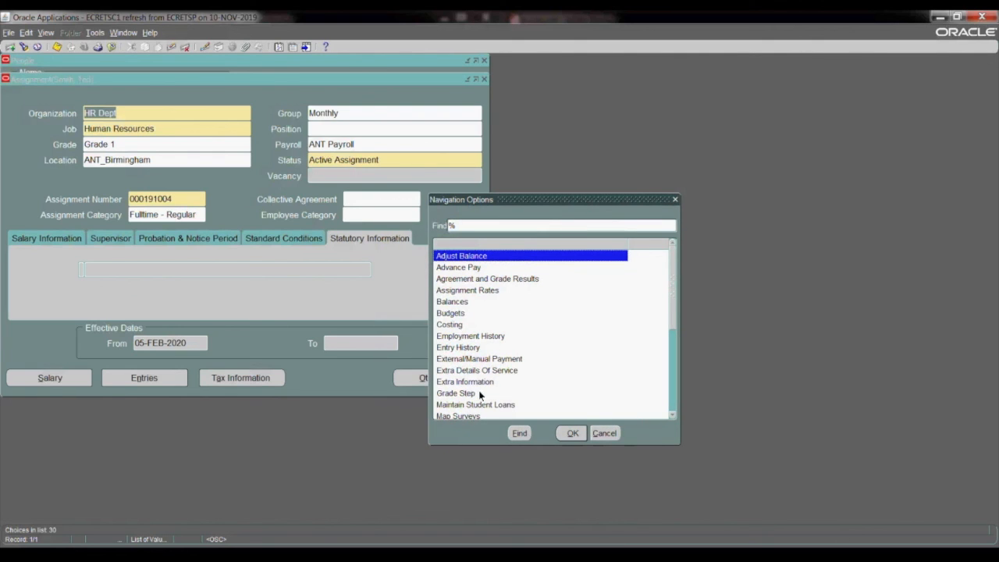
click(672, 420)
click(672, 419)
click(671, 419)
click(671, 419)
click(671, 419)
click(671, 419)
click(671, 419)
click(671, 420)
click(671, 419)
click(672, 419)
click(671, 419)
click(671, 419)
click(671, 419)
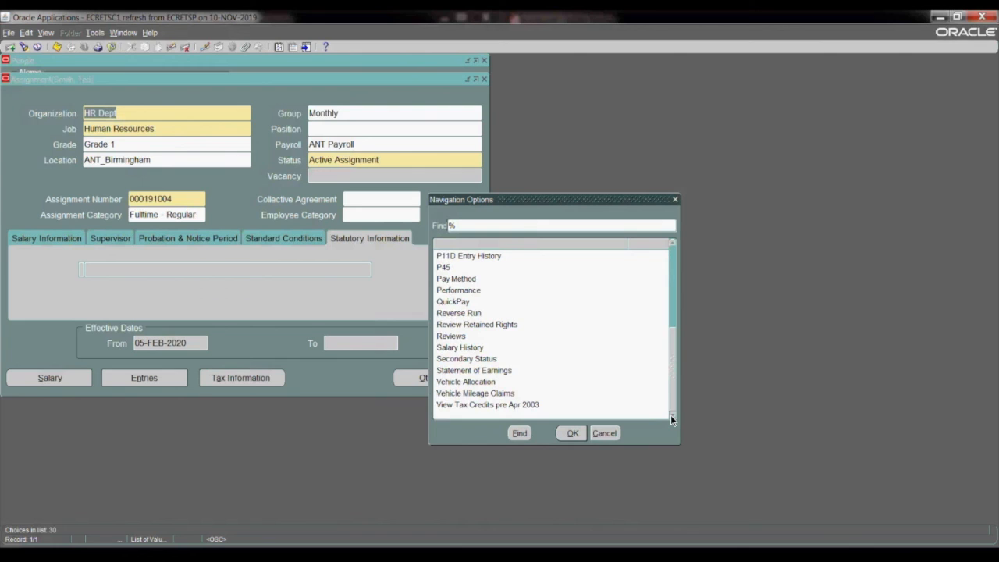
drag(671, 367, 677, 283)
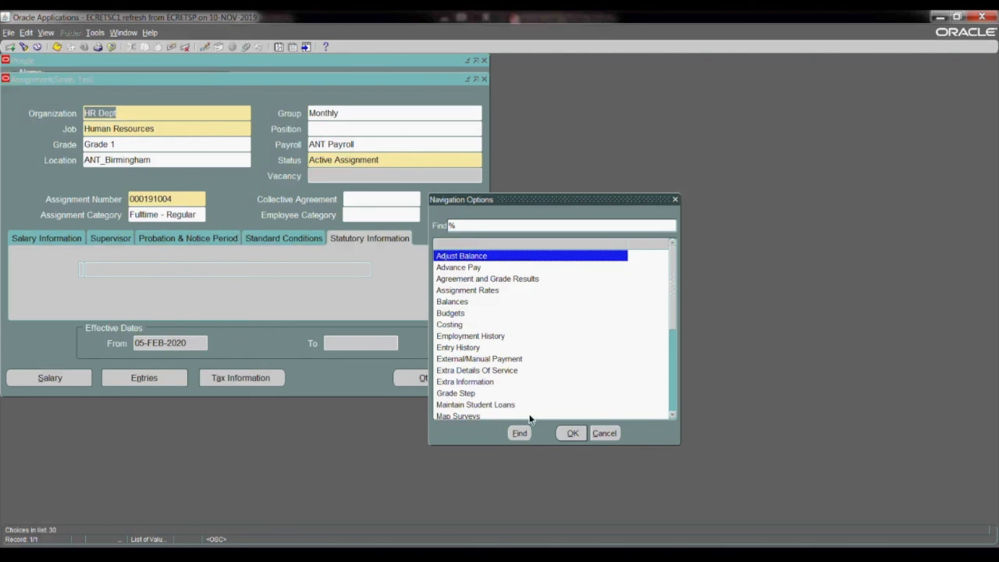
Step: Return from the assignment to the employee's person record and view the available marital statuses without choosing another one
click(603, 431)
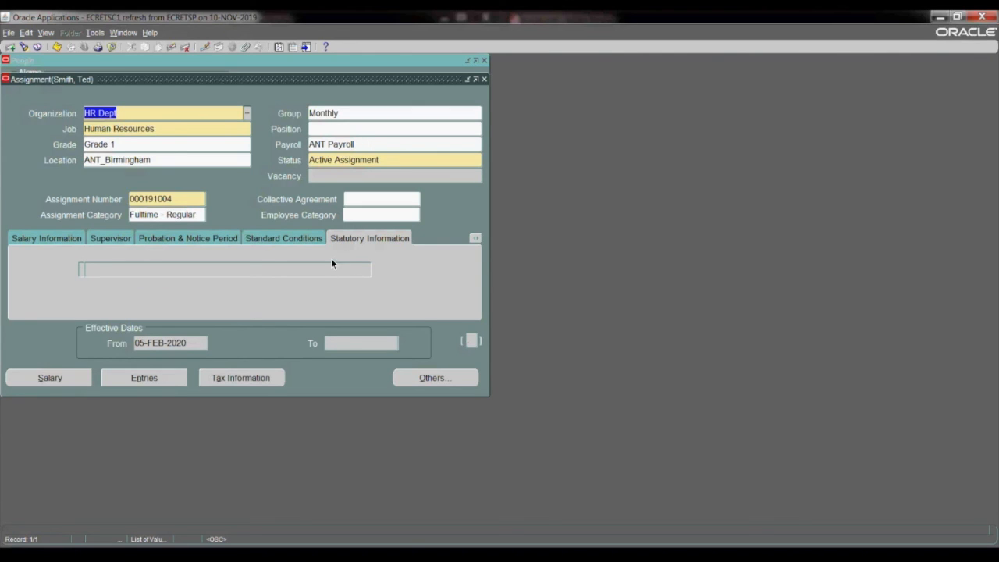
click(484, 80)
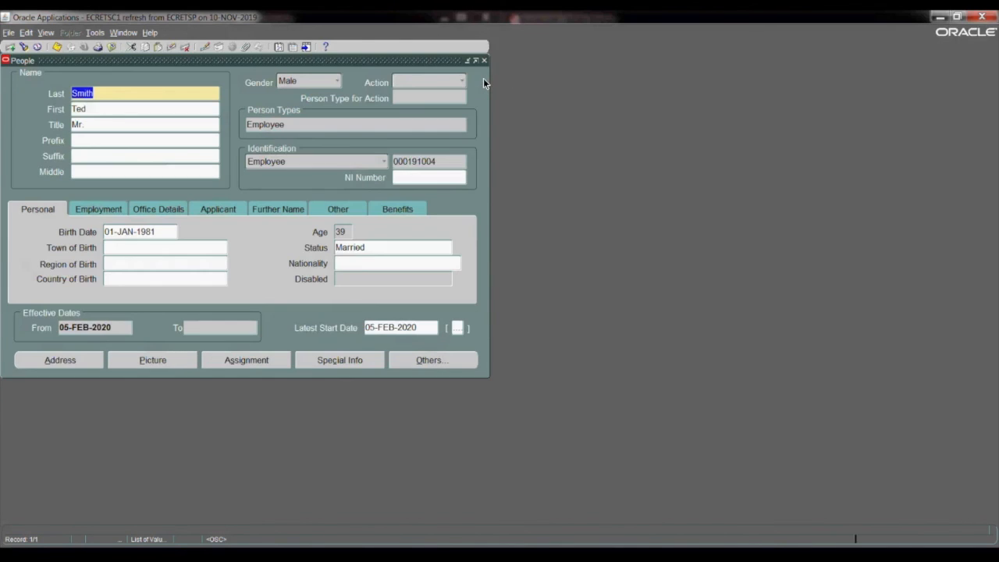
click(370, 248)
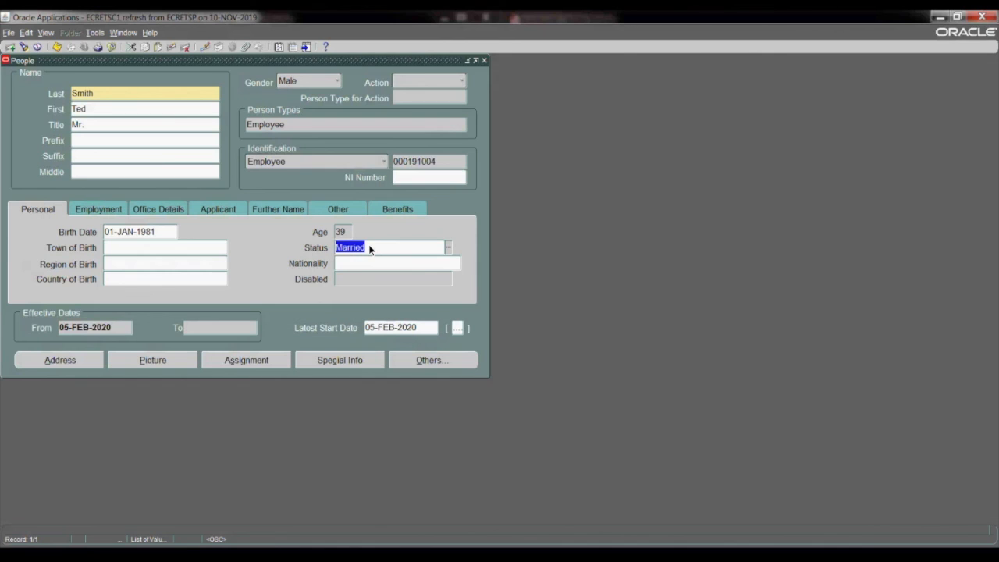
click(447, 249)
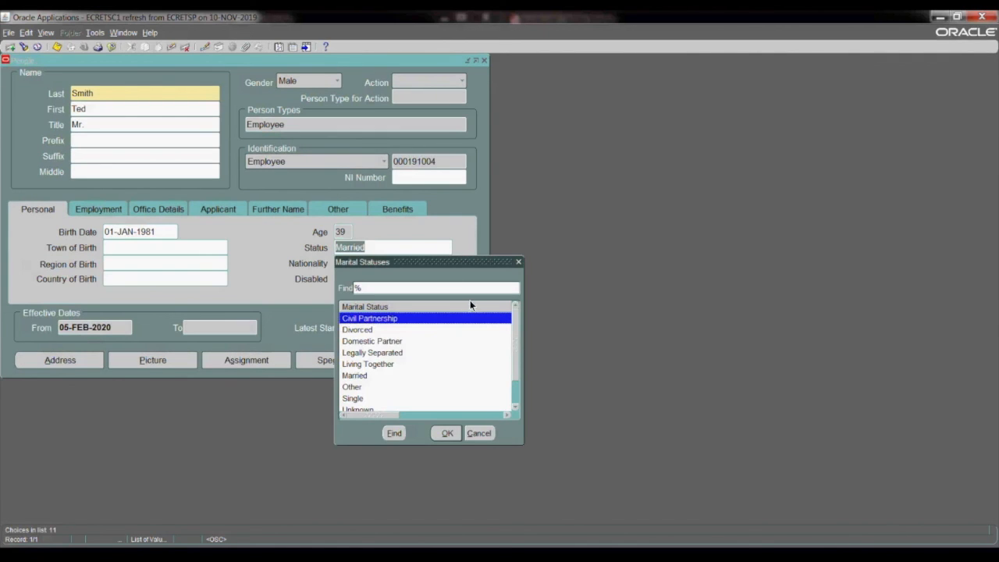
drag(476, 262, 611, 211)
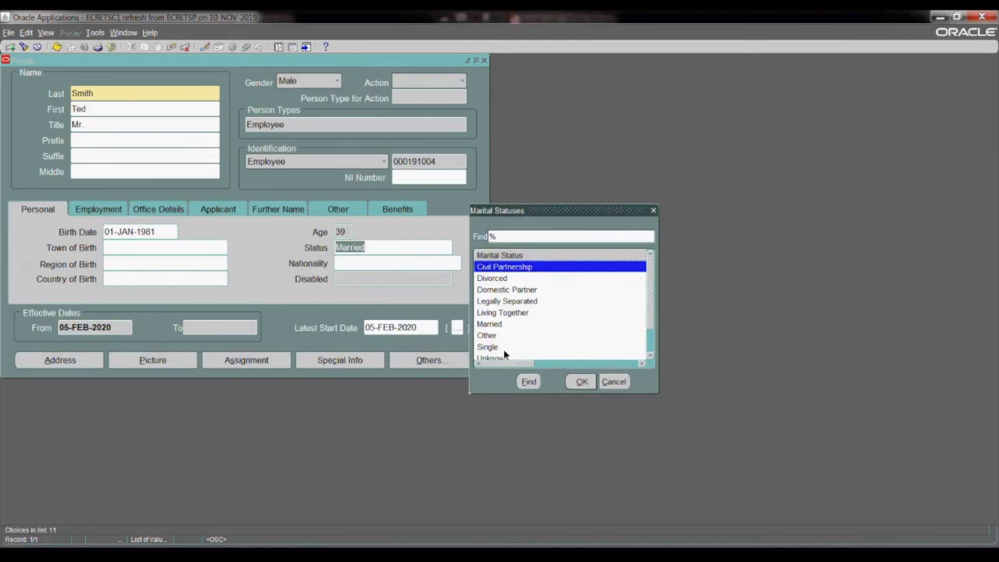
click(614, 382)
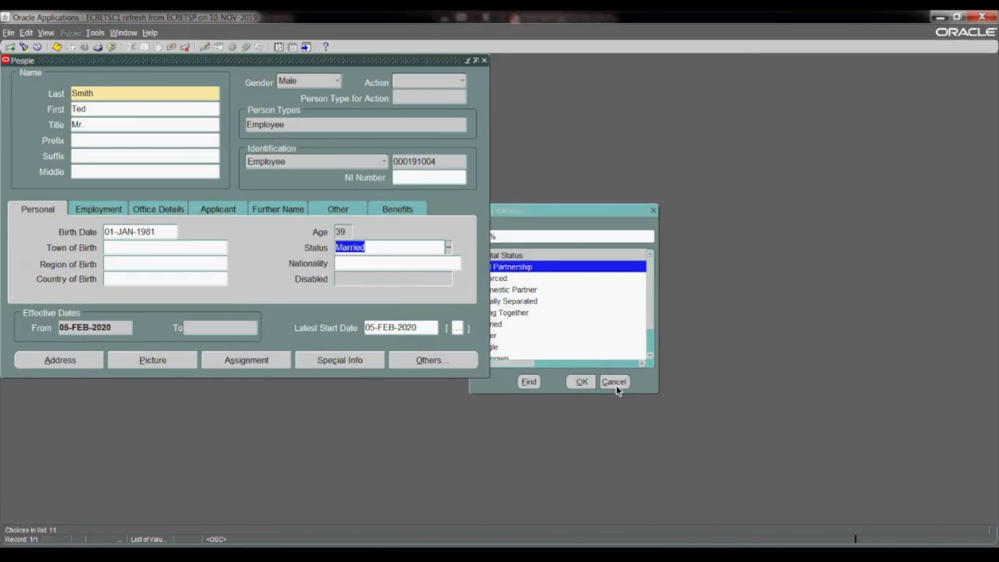
Step: View the available titles for the employee without changing the title, and show the employment details
click(124, 123)
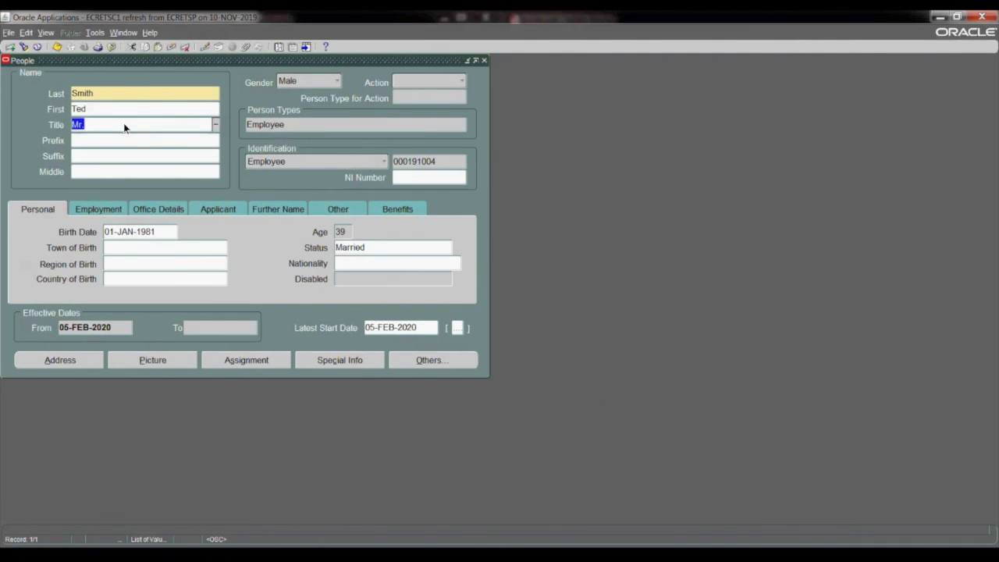
click(216, 125)
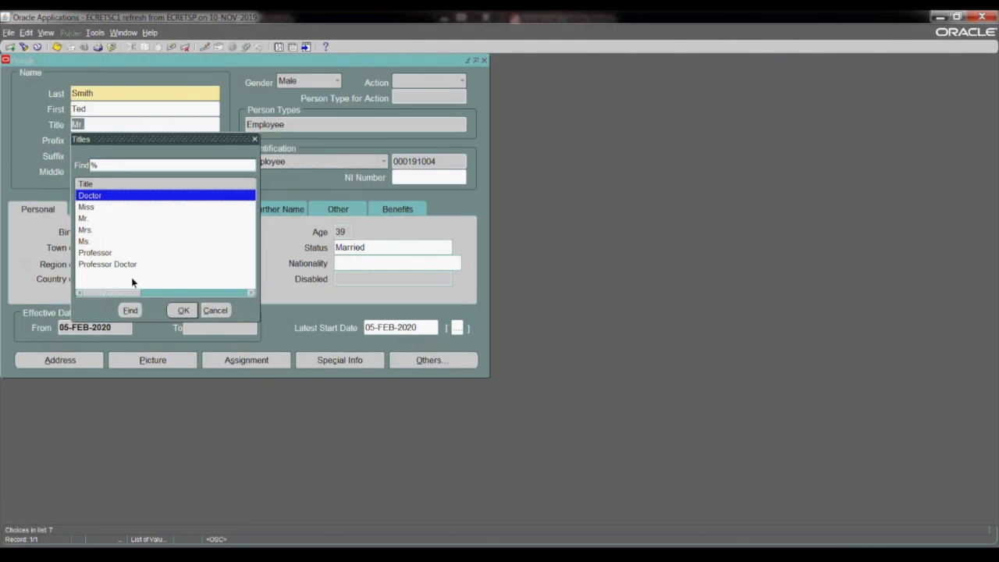
click(216, 311)
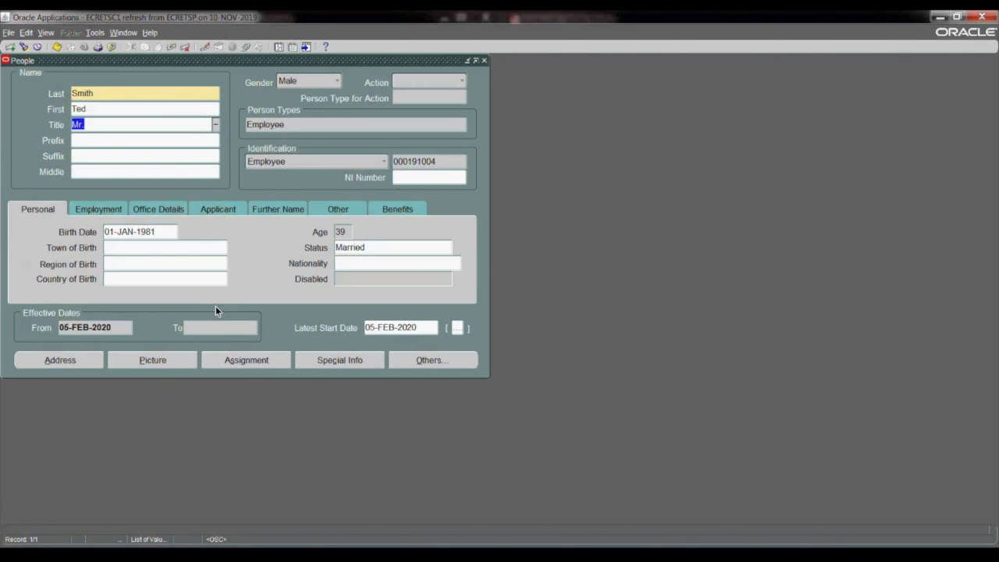
click(108, 207)
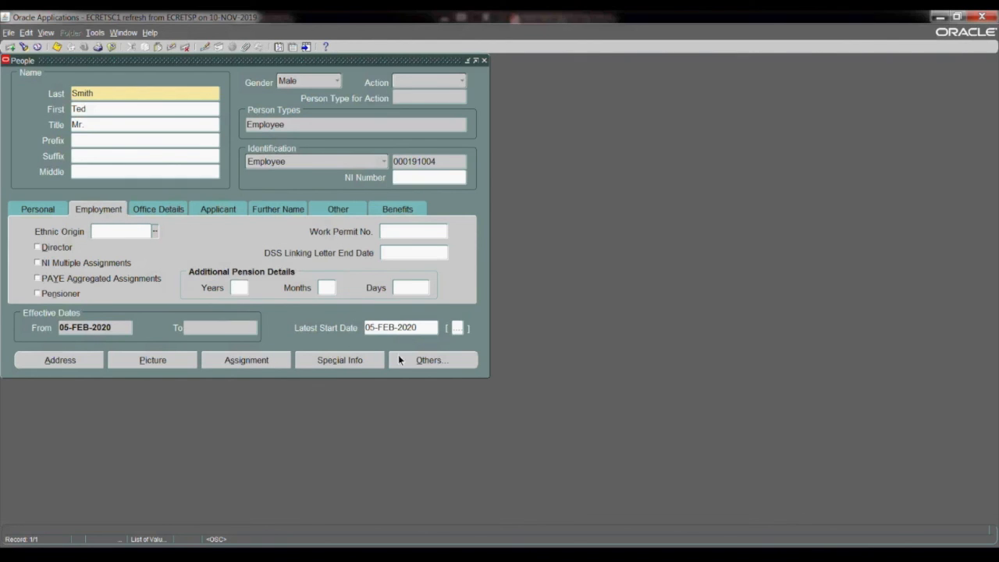
Step: Reopen the employee's assignment, list all available jobs with the search value %, and return to the person record without changing the job
click(260, 361)
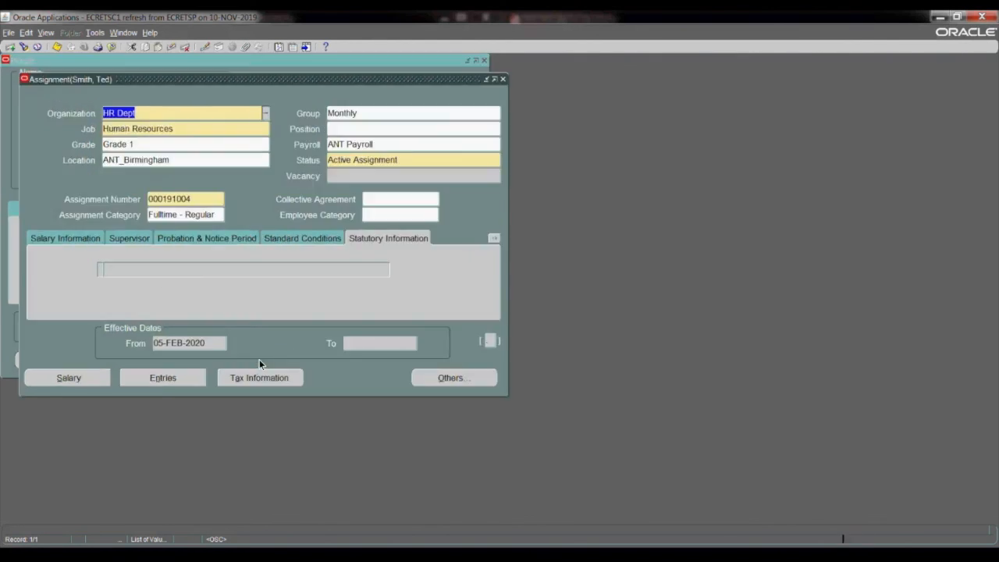
click(250, 127)
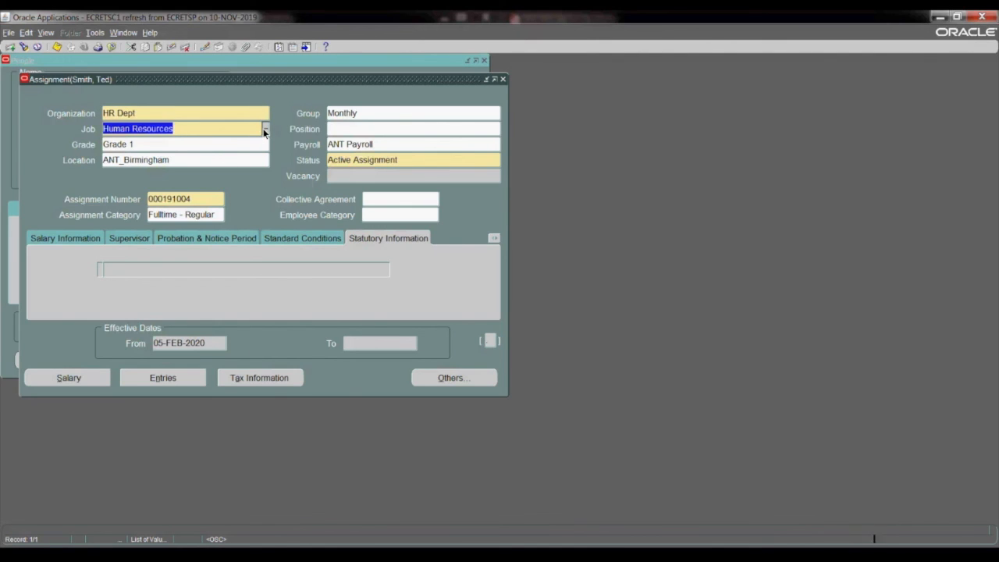
click(265, 129)
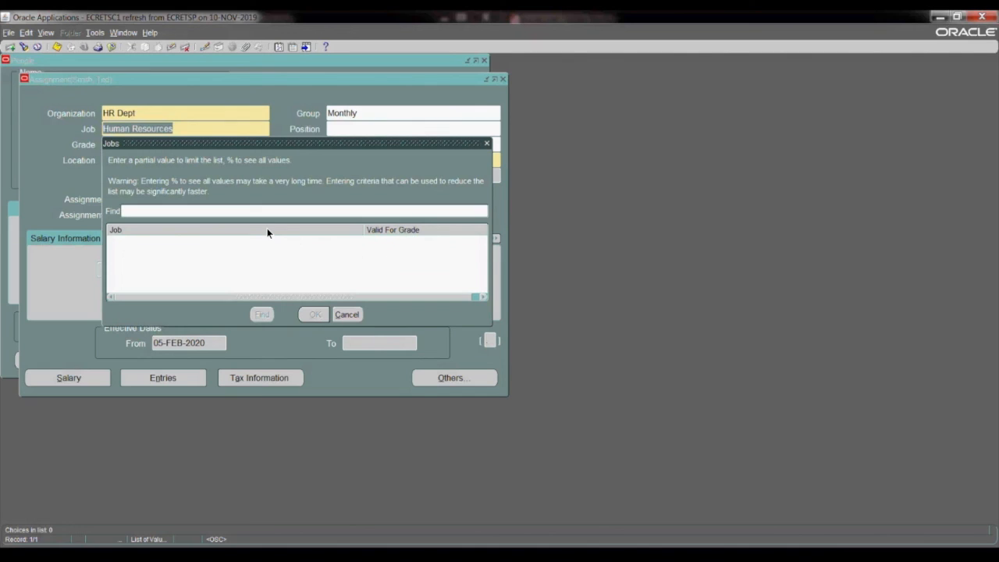
text(%)
click(261, 314)
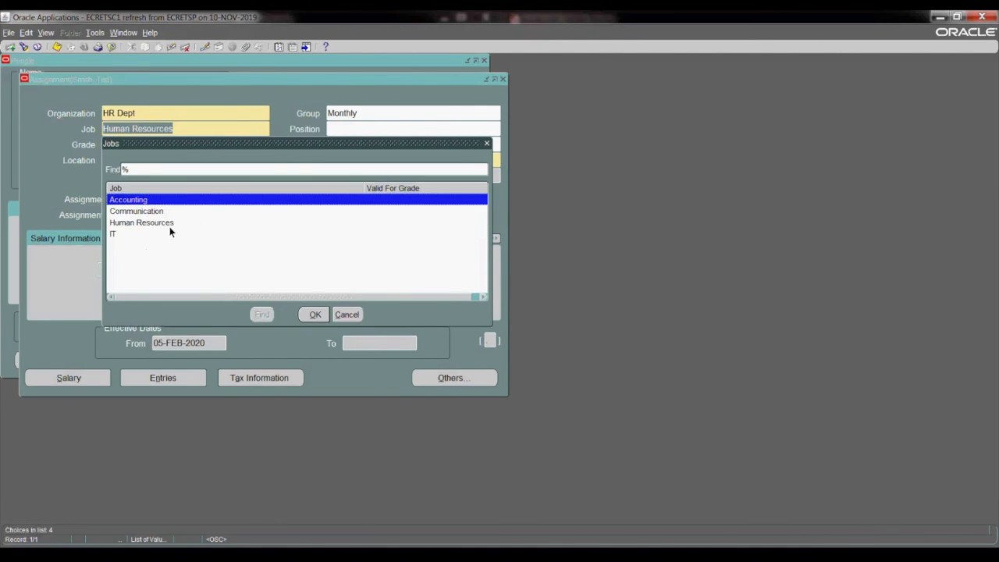
click(346, 316)
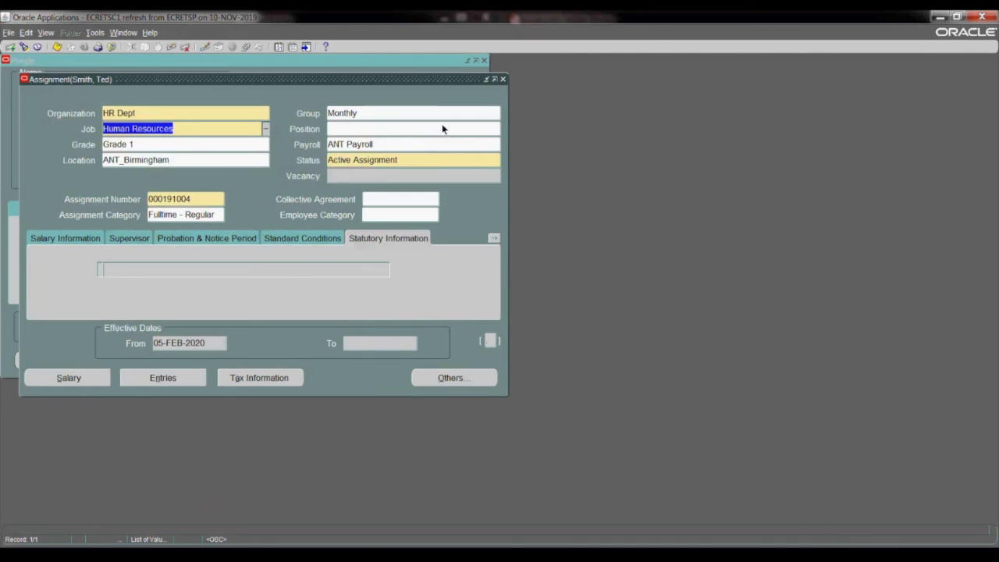
click(502, 81)
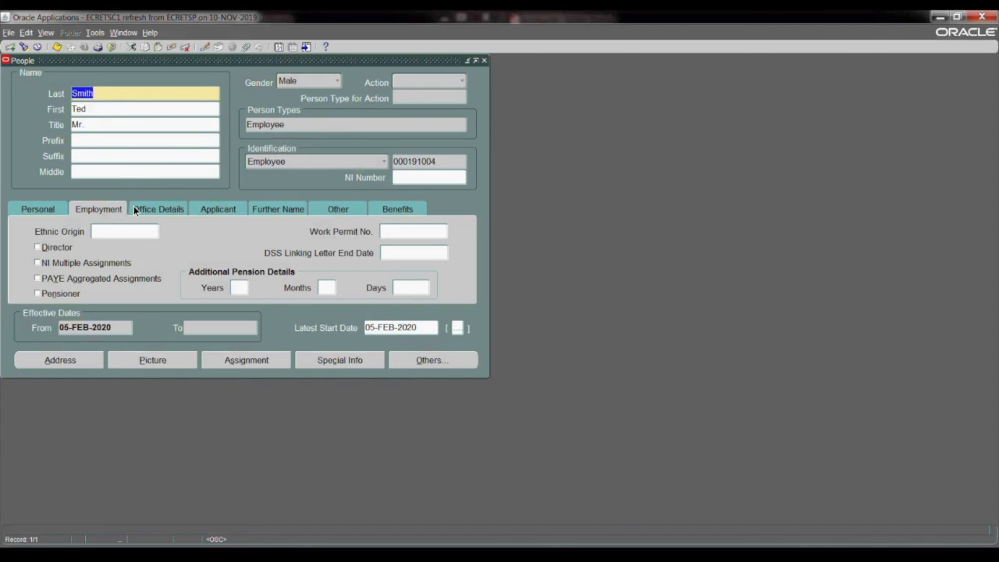
click(828, 264)
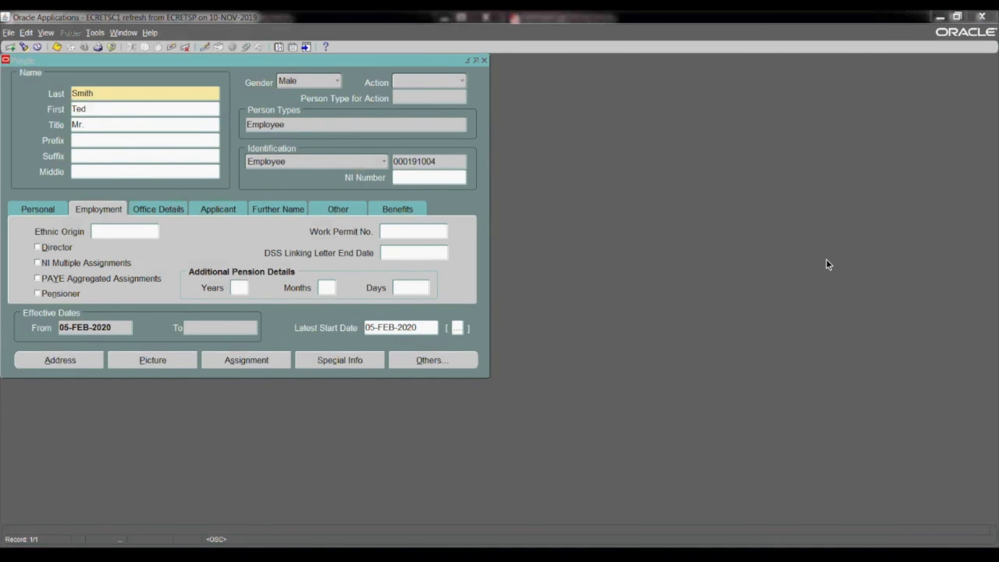